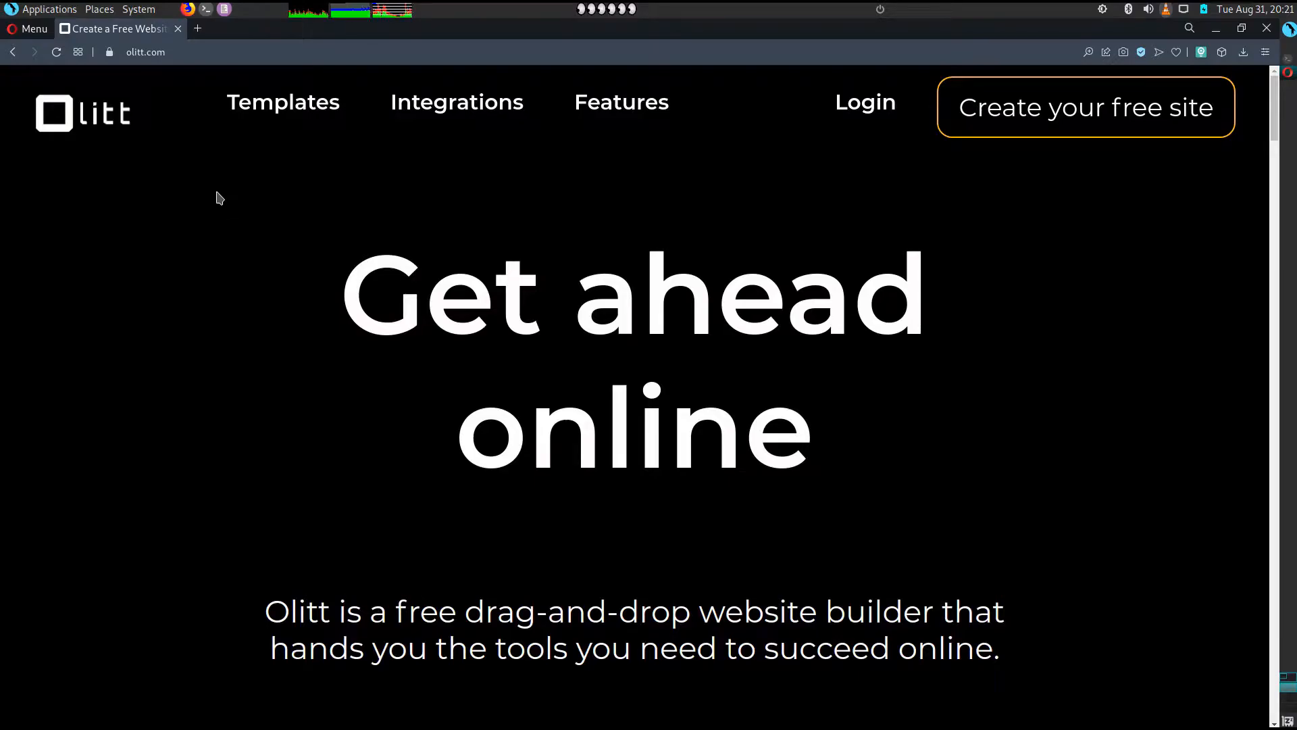
Look over the Olitt homepage introduction and the collection of pre-made website templates.
scroll(429, 490, down, 1)
scroll(449, 463, up, 1)
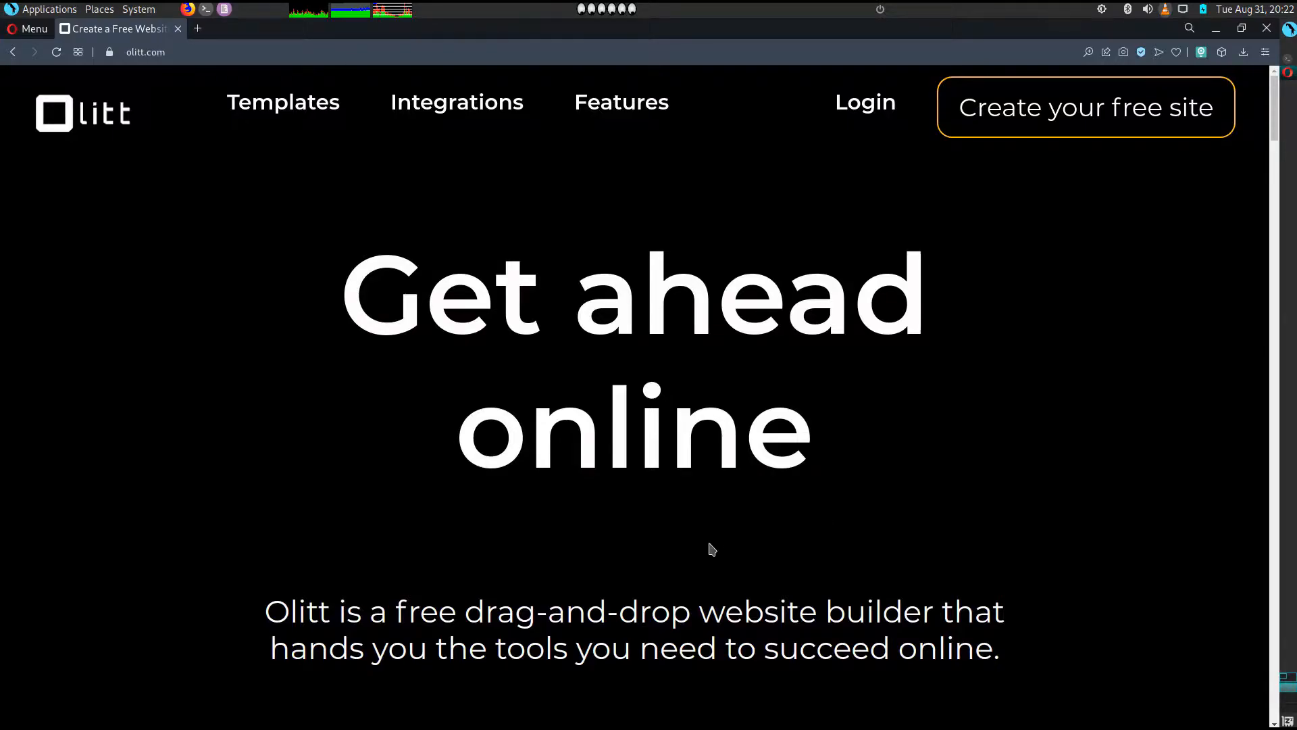
scroll(707, 542, down, 7)
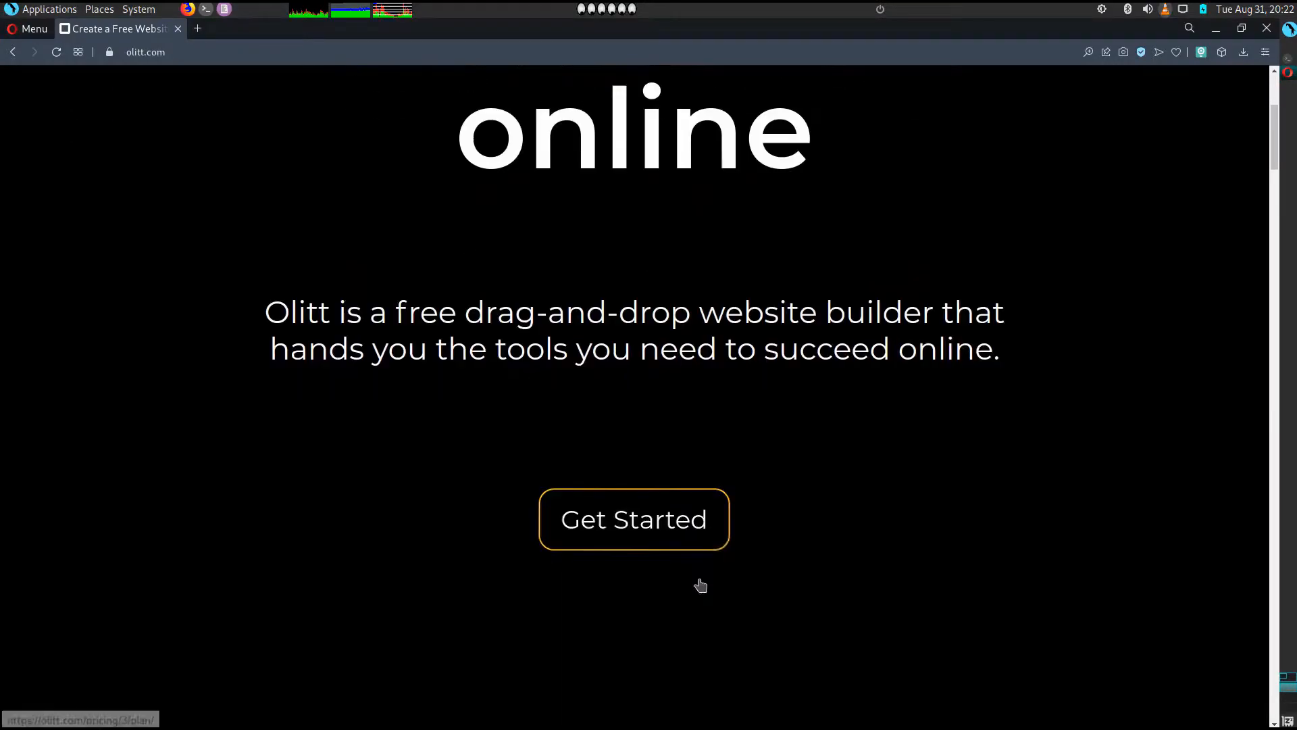
scroll(700, 580, down, 6)
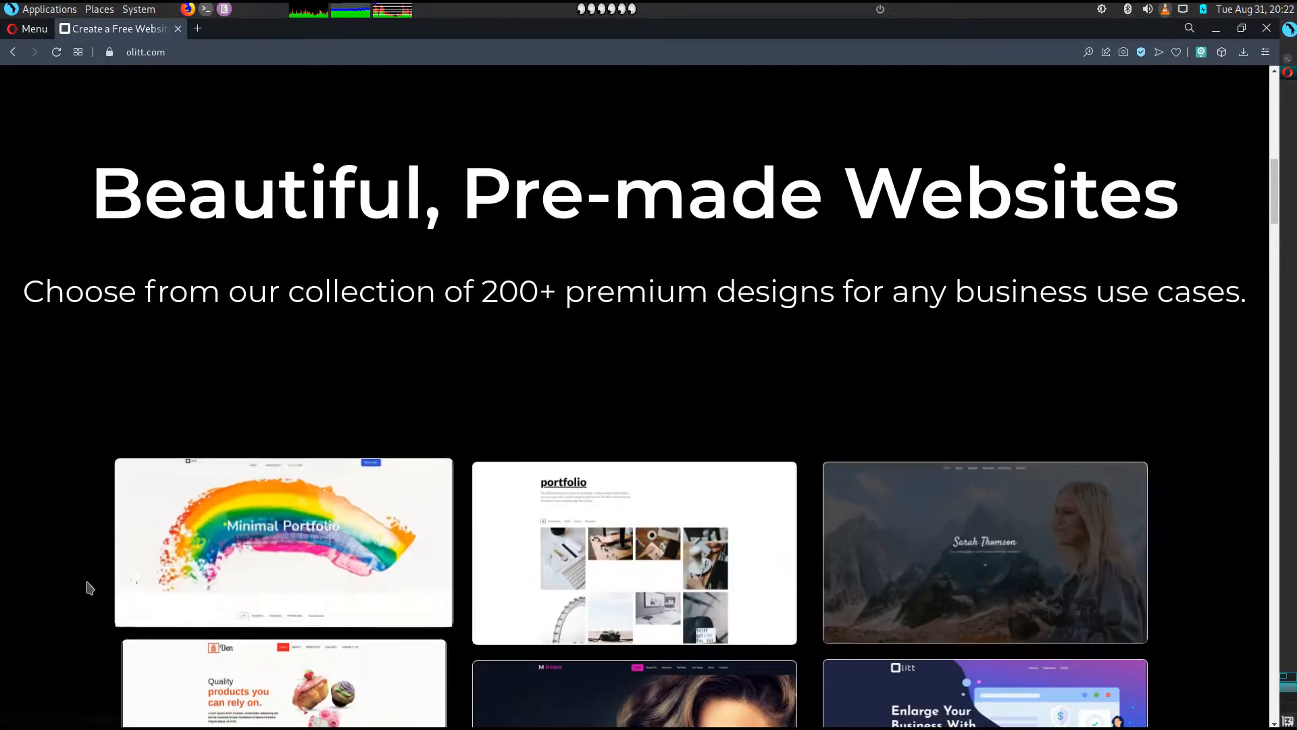
scroll(104, 610, down, 2)
scroll(105, 611, down, 2)
mouse_move(177, 513)
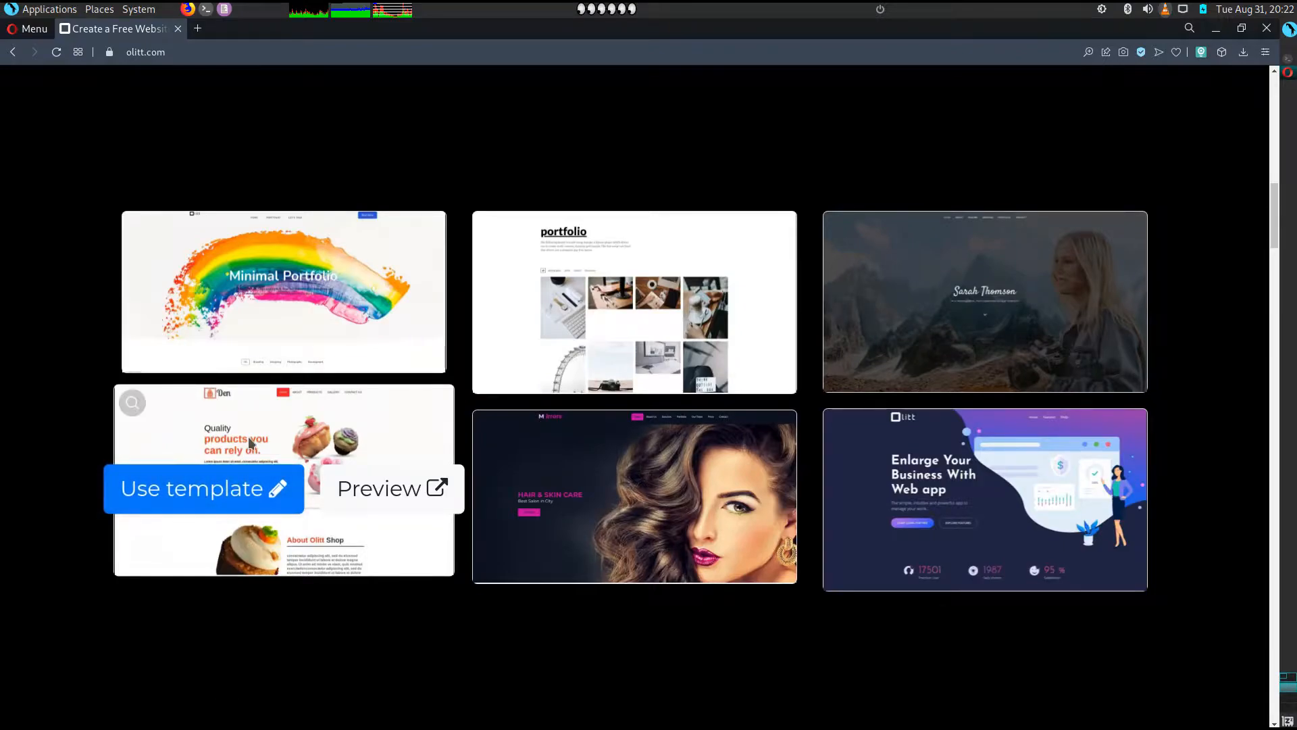
mouse_move(661, 465)
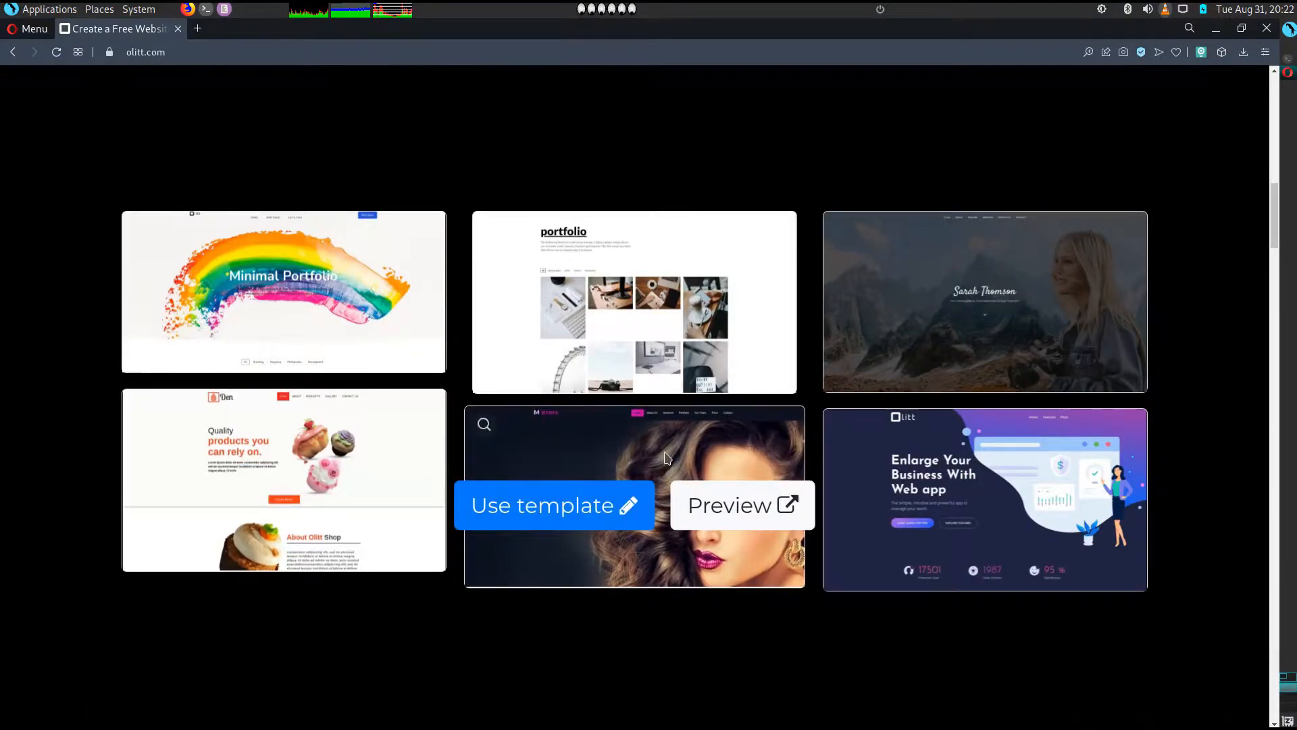
mouse_move(889, 291)
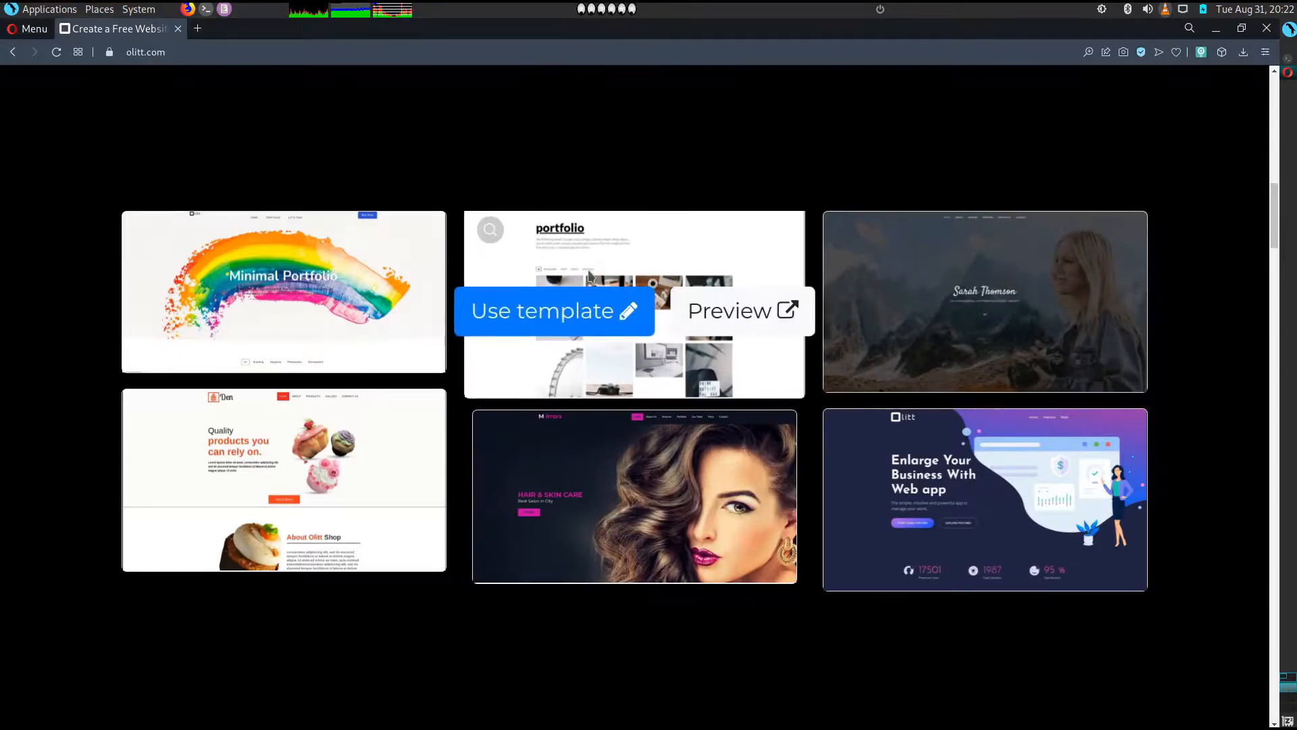
mouse_move(650, 548)
scroll(559, 521, down, 5)
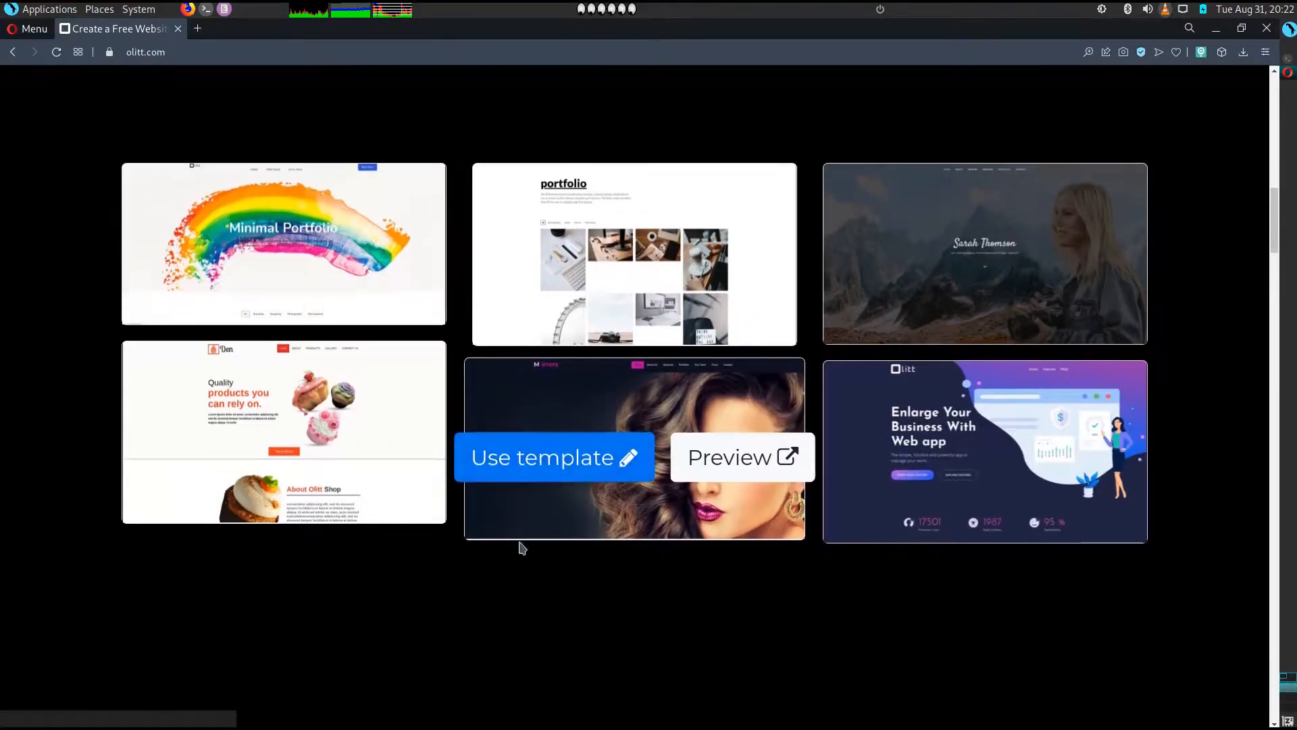
Read the Integrations section covering Payments, Google Web Tools and Custom Code, and the usage statistics below it.
scroll(519, 554, down, 8)
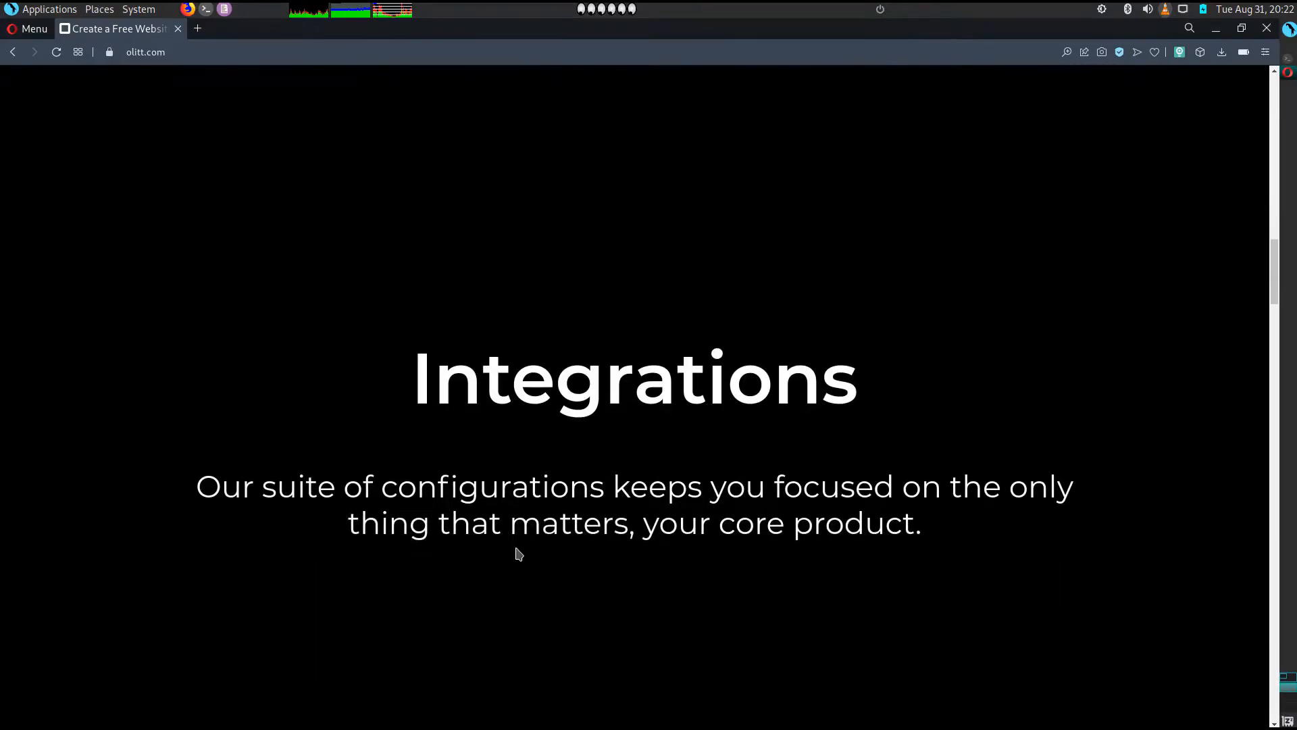
scroll(517, 552, down, 1)
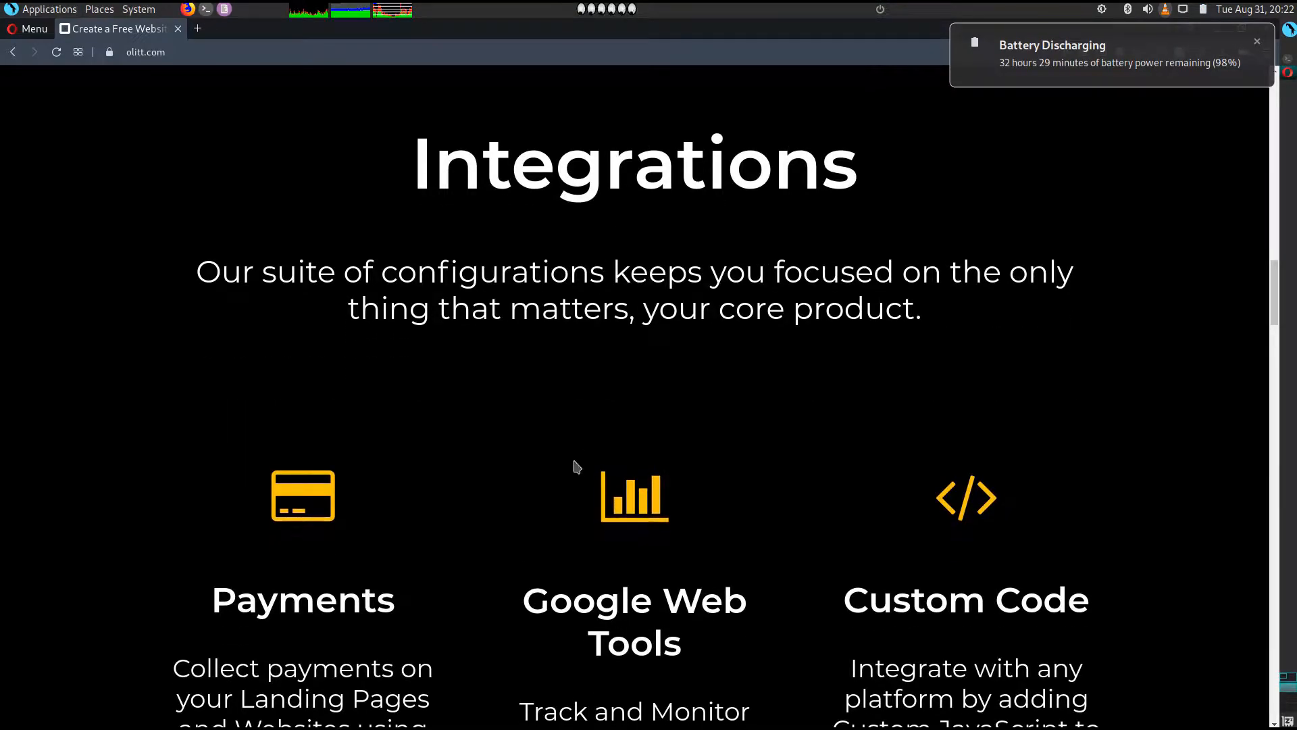
scroll(577, 463, down, 5)
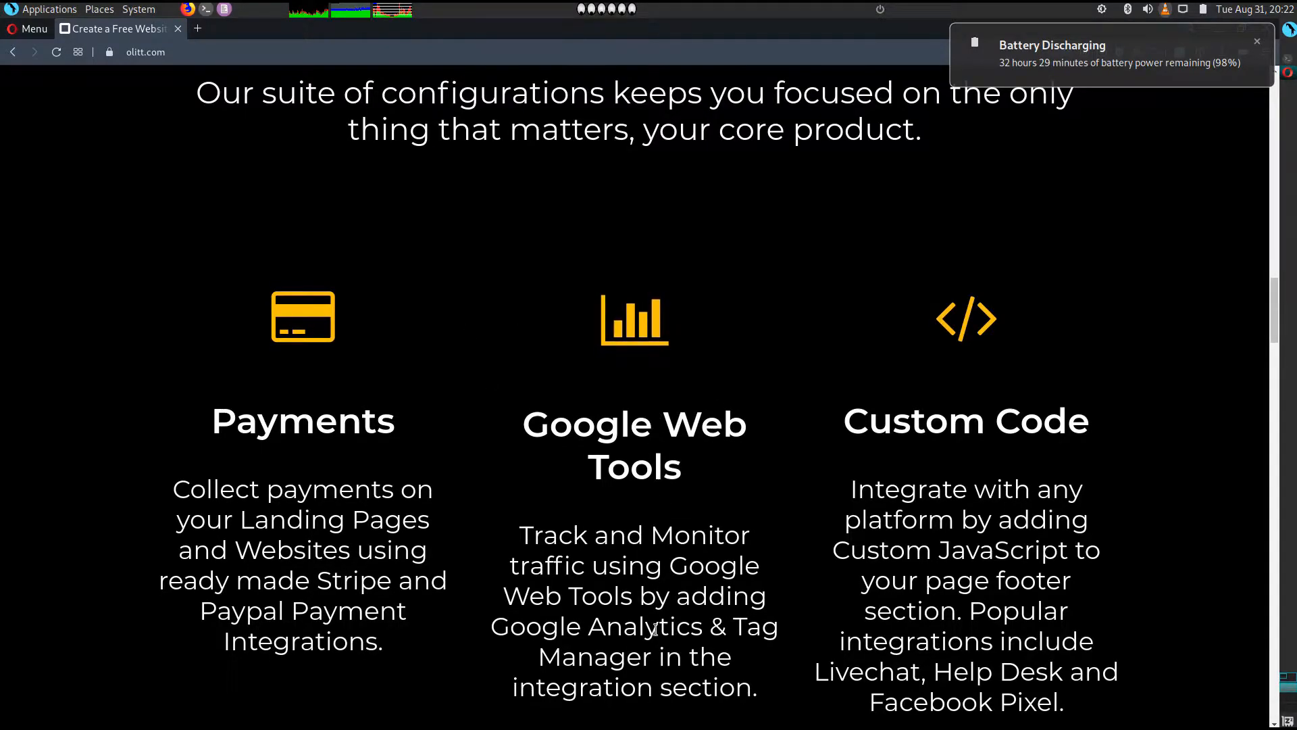
scroll(406, 578, down, 1)
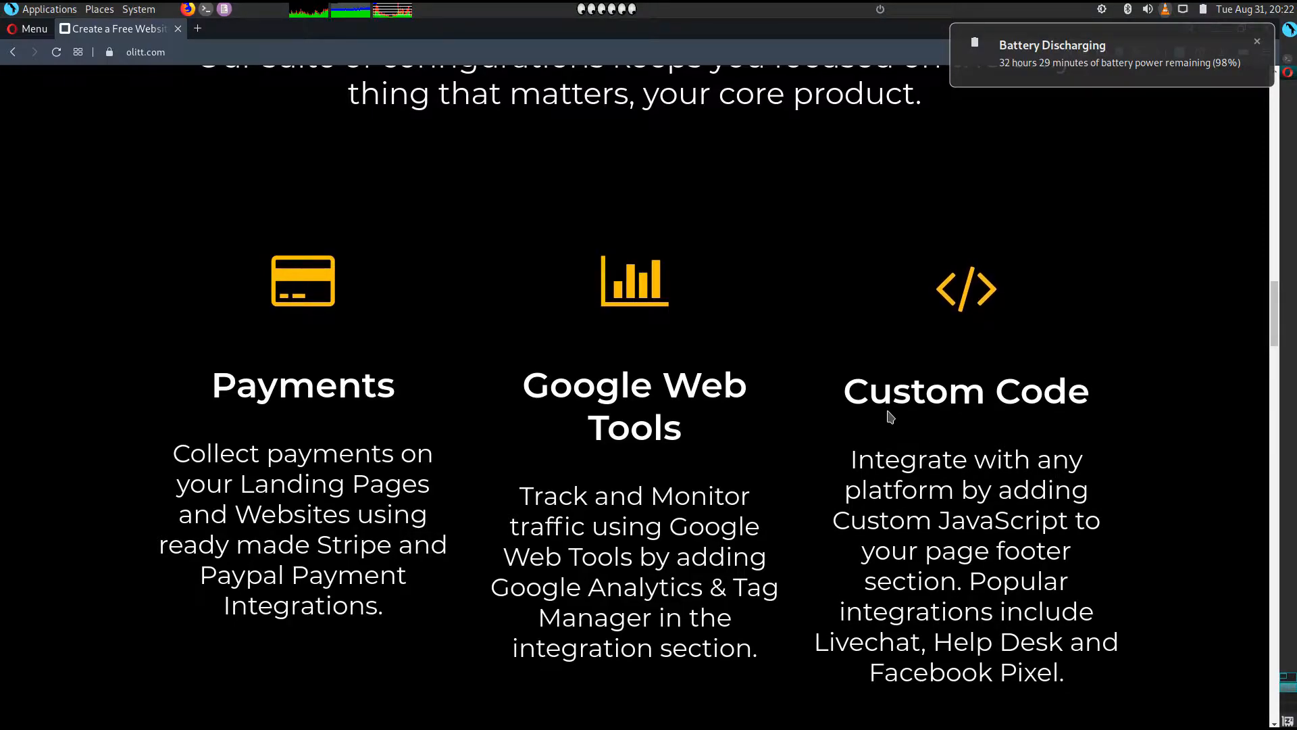
scroll(992, 563, down, 12)
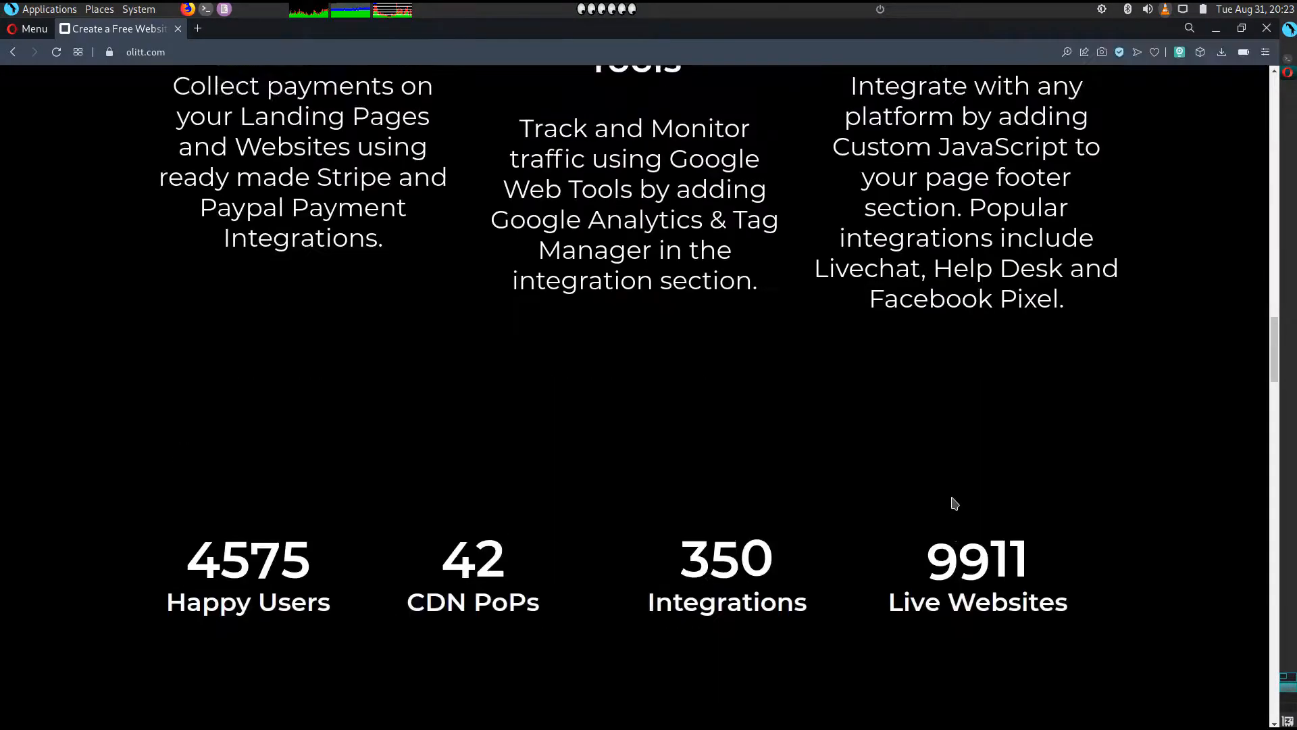
Examine the Prices section and review what the Free plan includes, such as storage, custom domain and DNS management.
scroll(952, 503, down, 4)
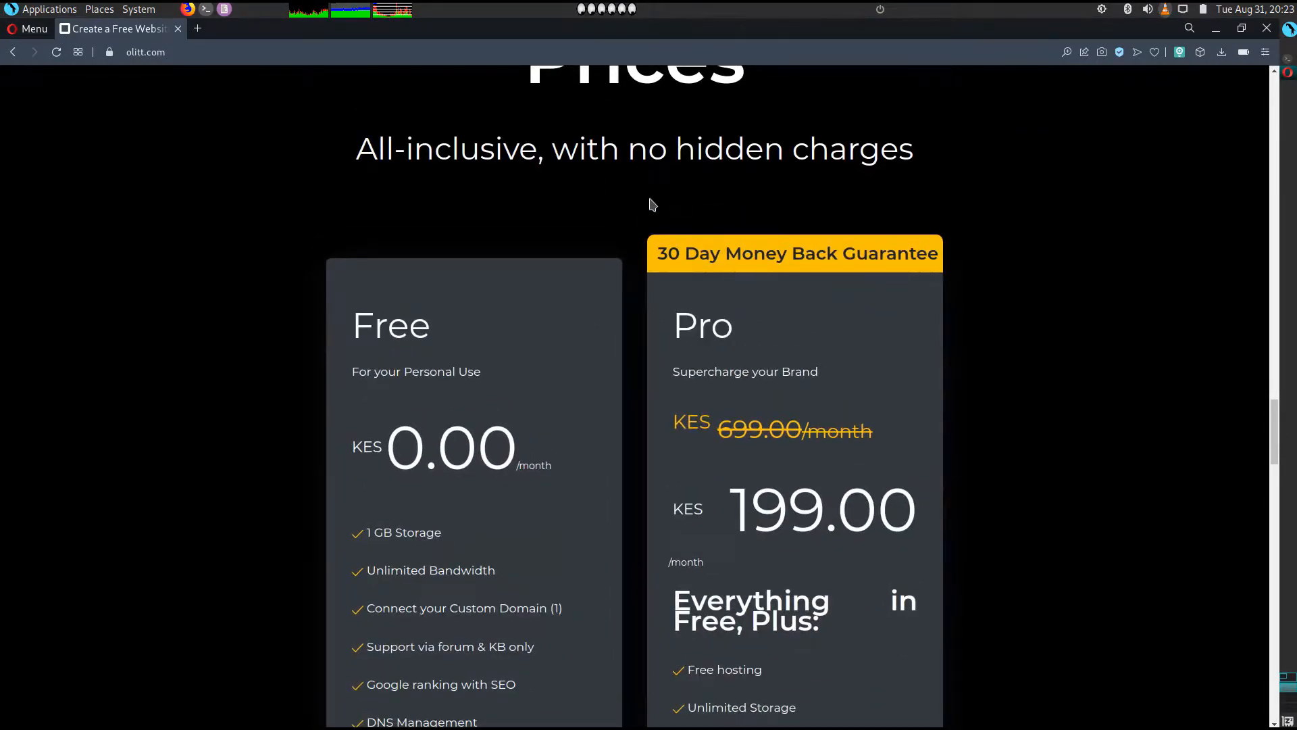
scroll(370, 419, down, 1)
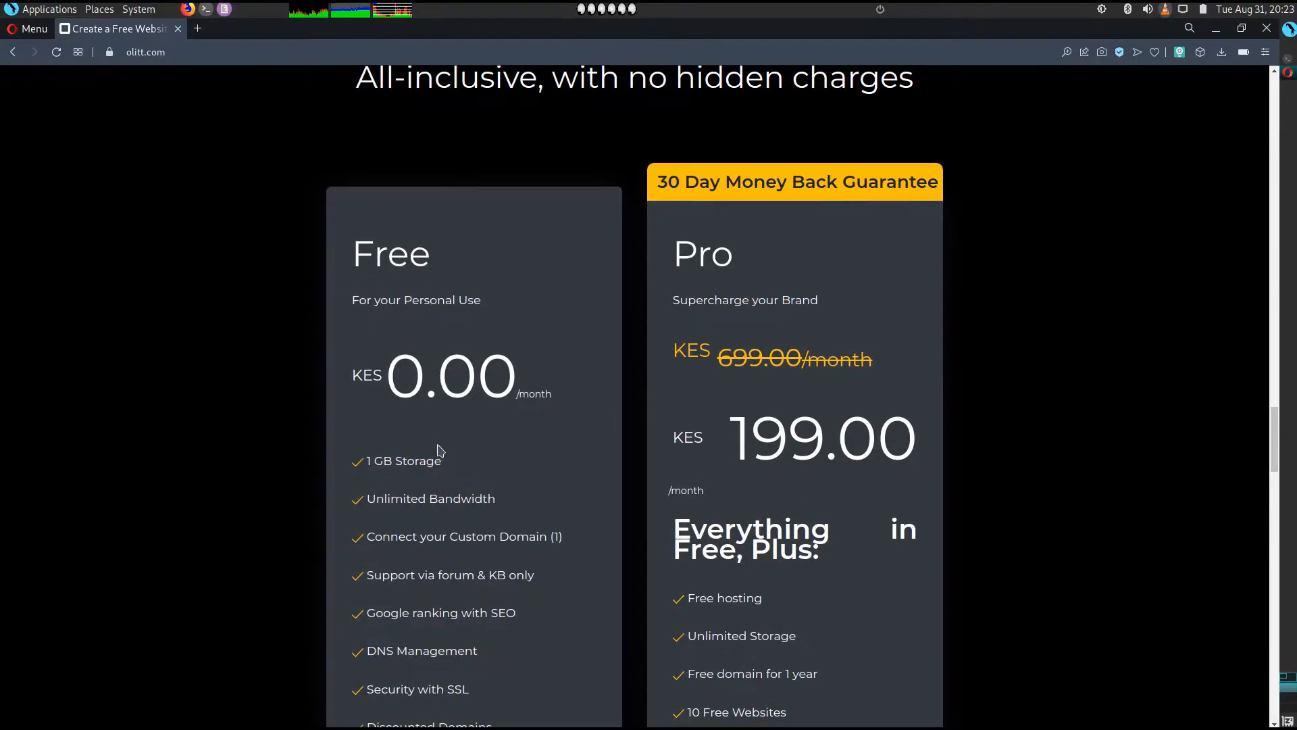
scroll(440, 451, down, 1)
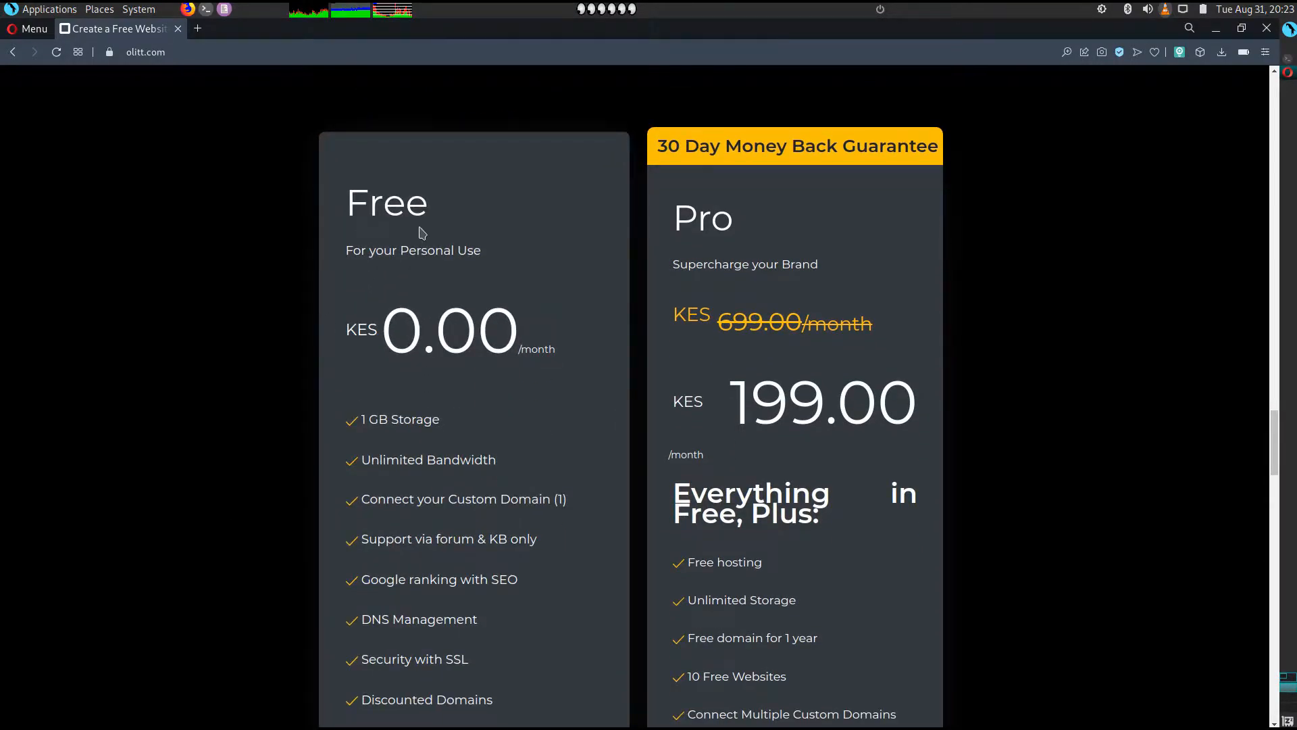
scroll(419, 229, down, 1)
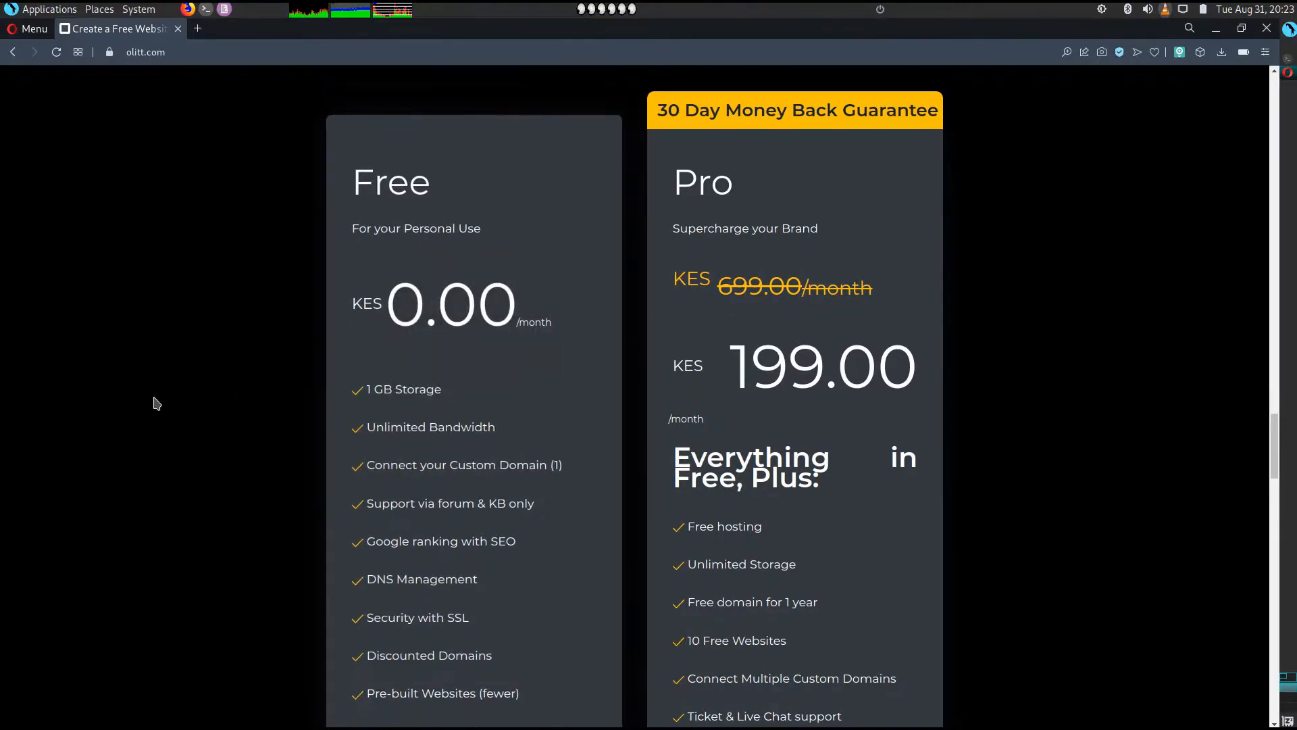
scroll(304, 410, down, 3)
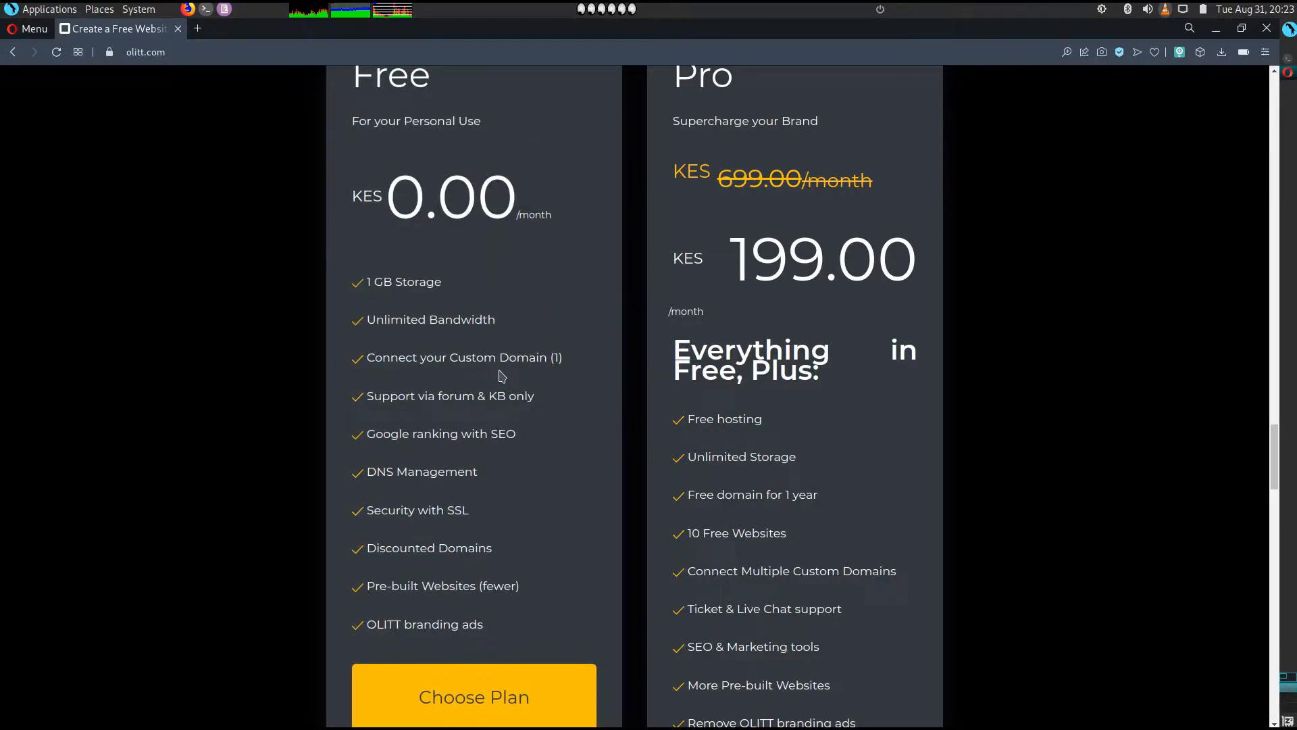
scroll(502, 377, down, 1)
mouse_move(416, 446)
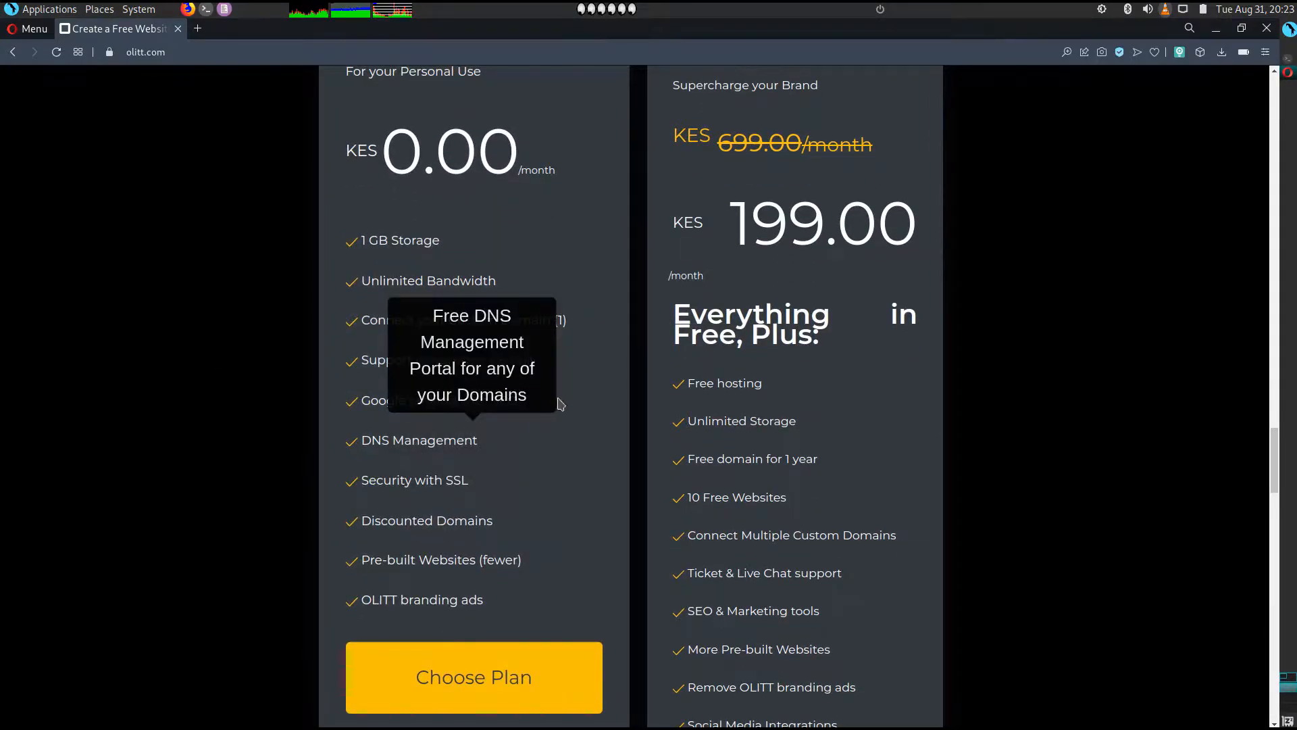
mouse_move(446, 501)
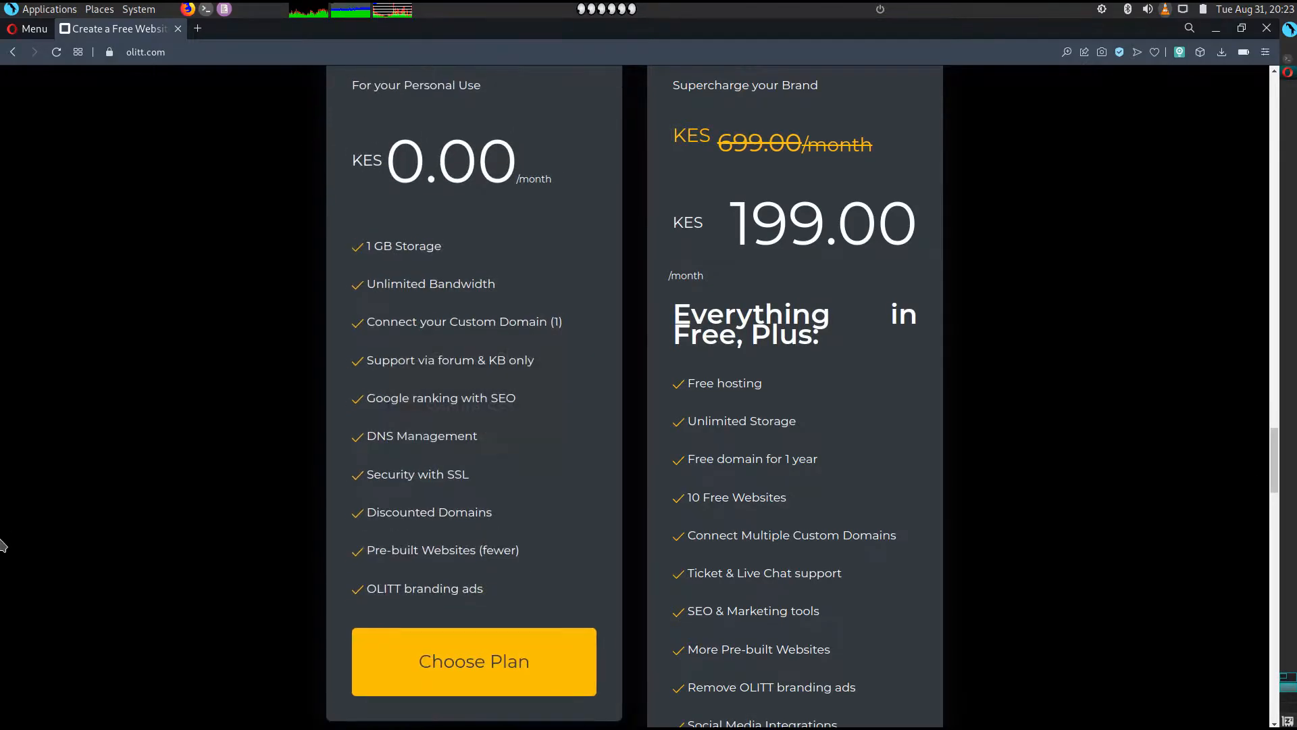
scroll(946, 439, up, 3)
scroll(810, 405, down, 3)
Review the Pro plan's feature list and read the explanations of its items, such as Unlimited Storage and MailChimp Integrations.
scroll(758, 284, down, 3)
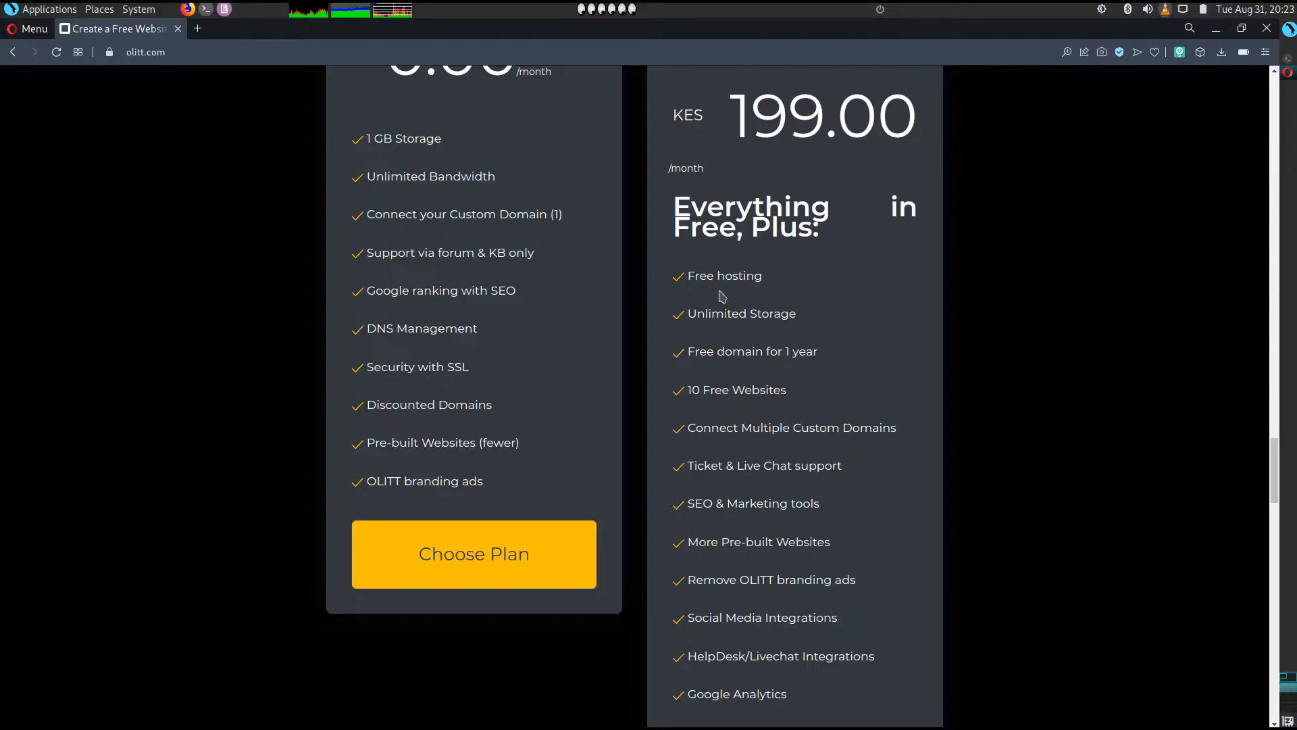
mouse_move(740, 316)
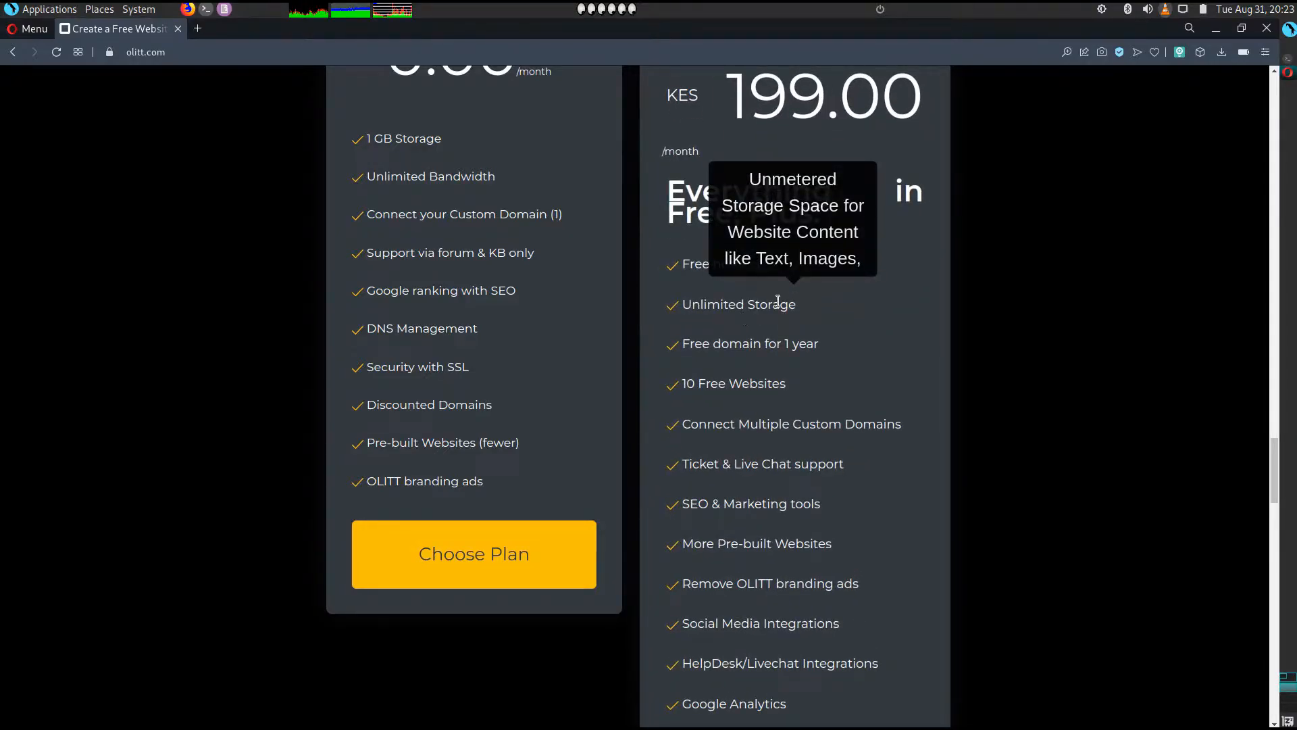
mouse_move(829, 351)
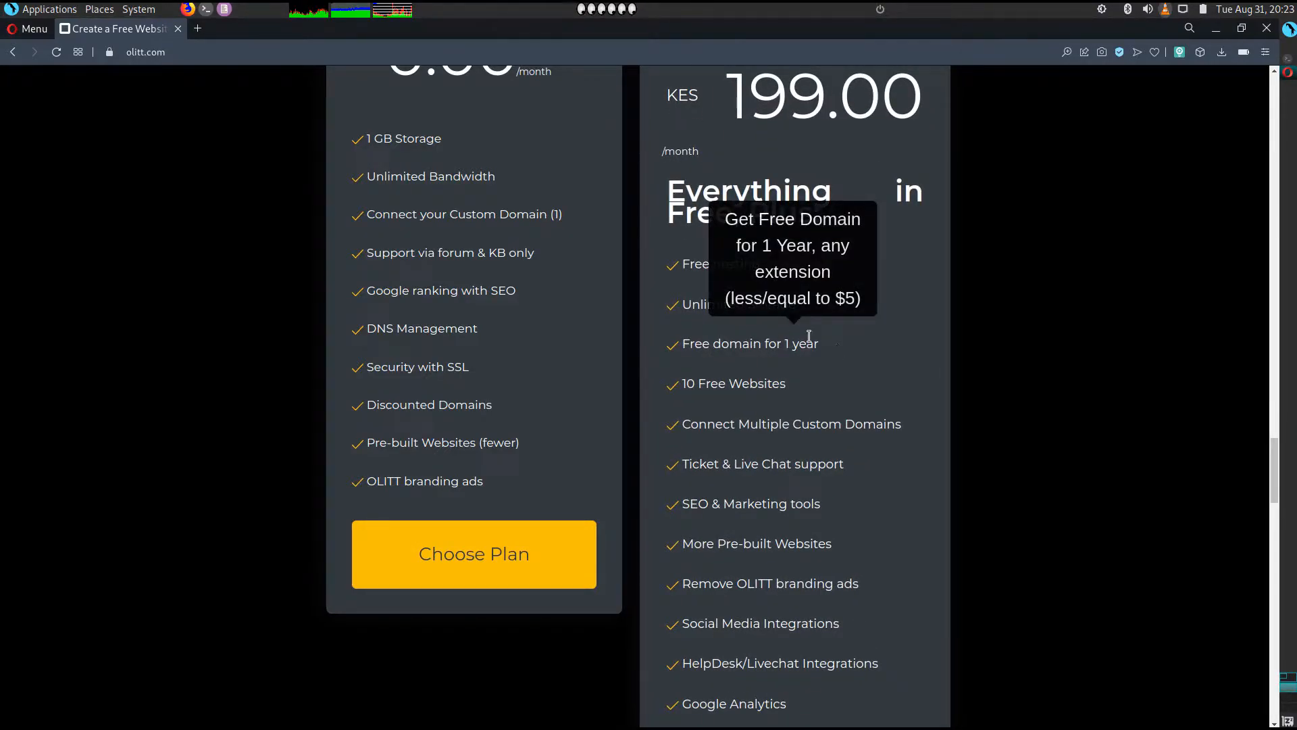
mouse_move(671, 405)
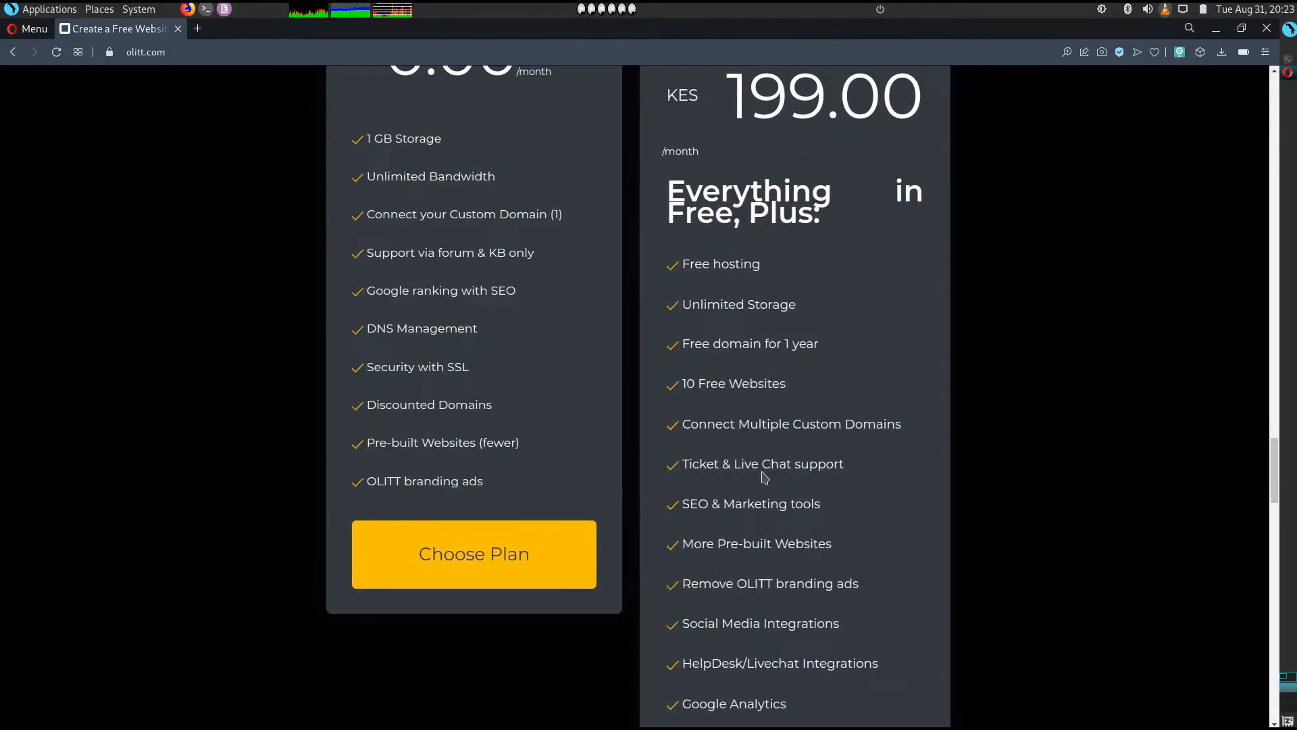
mouse_move(763, 511)
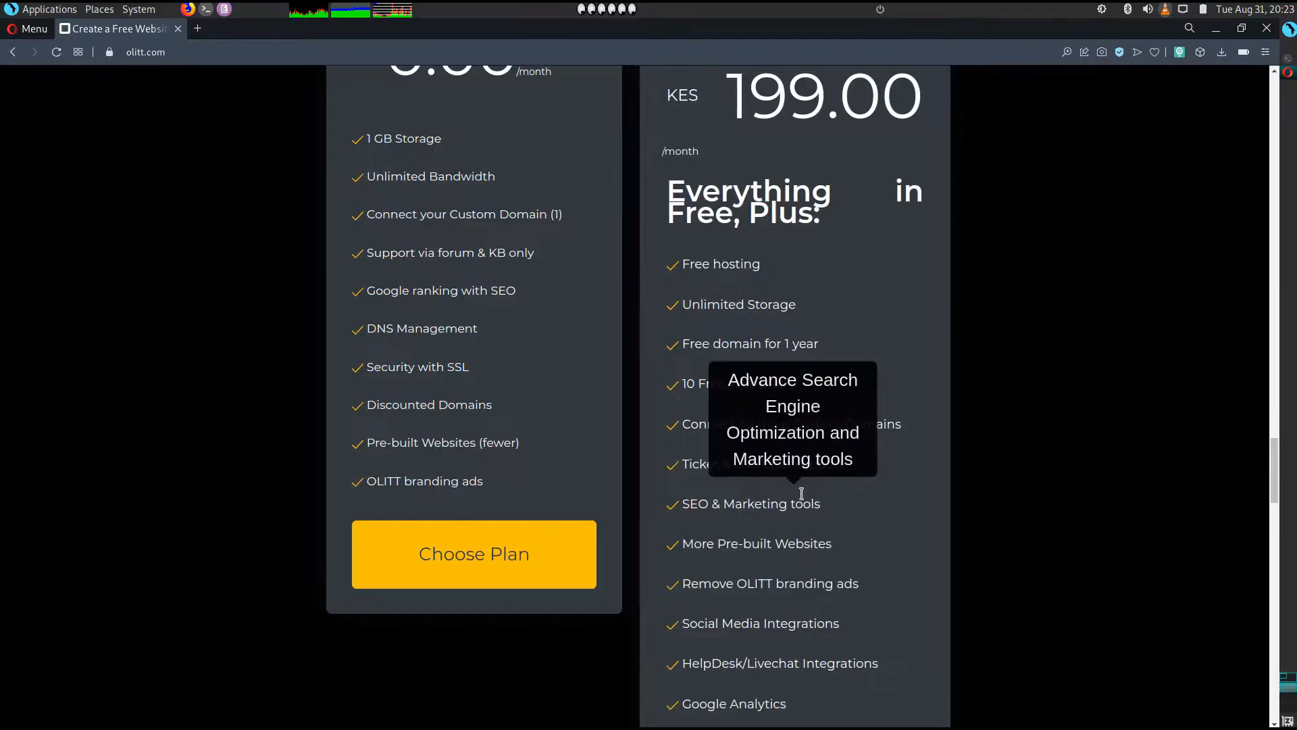
scroll(801, 493, down, 2)
mouse_move(793, 478)
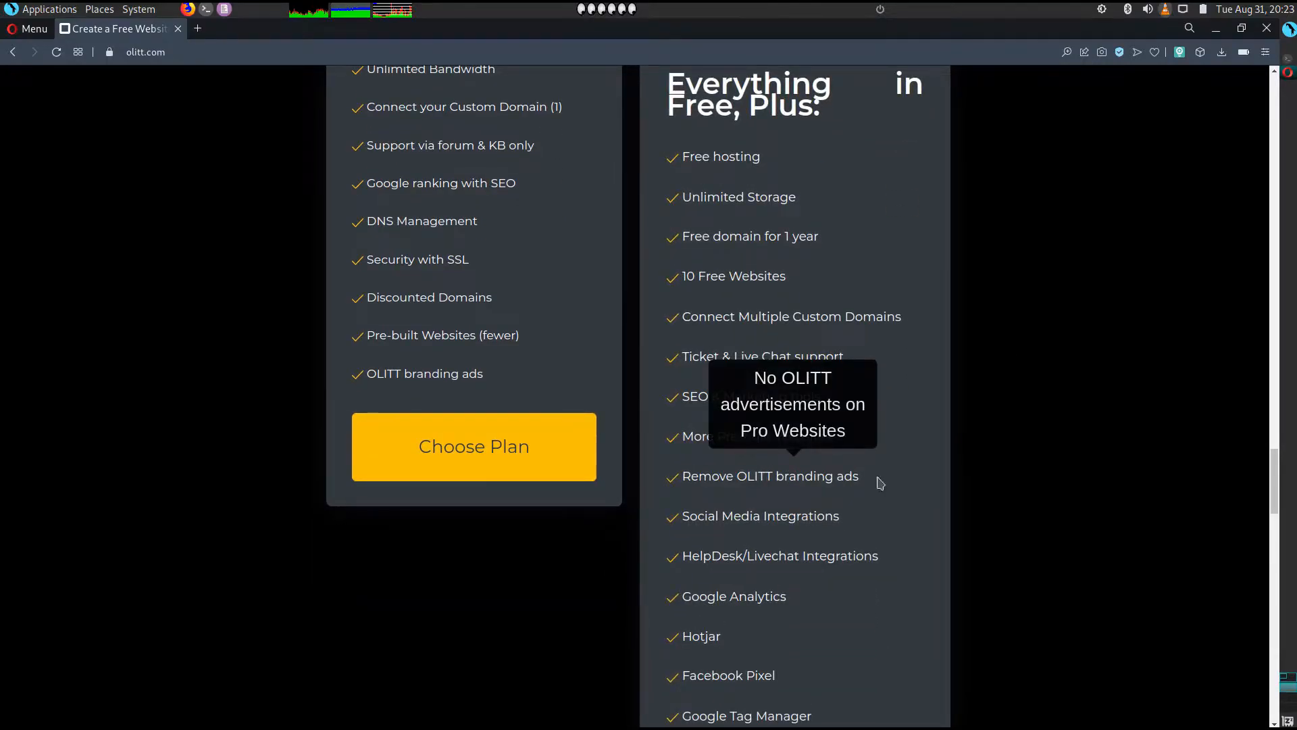
scroll(763, 506, down, 2)
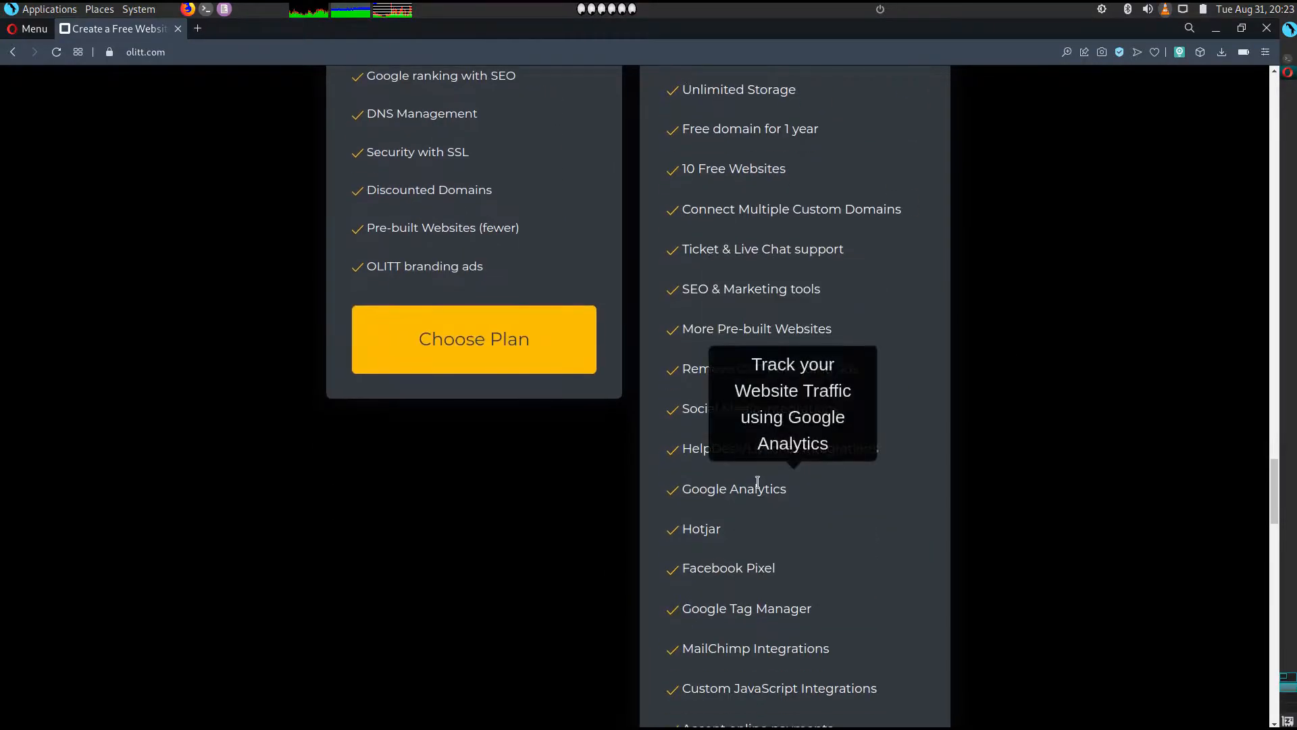
scroll(778, 501, down, 2)
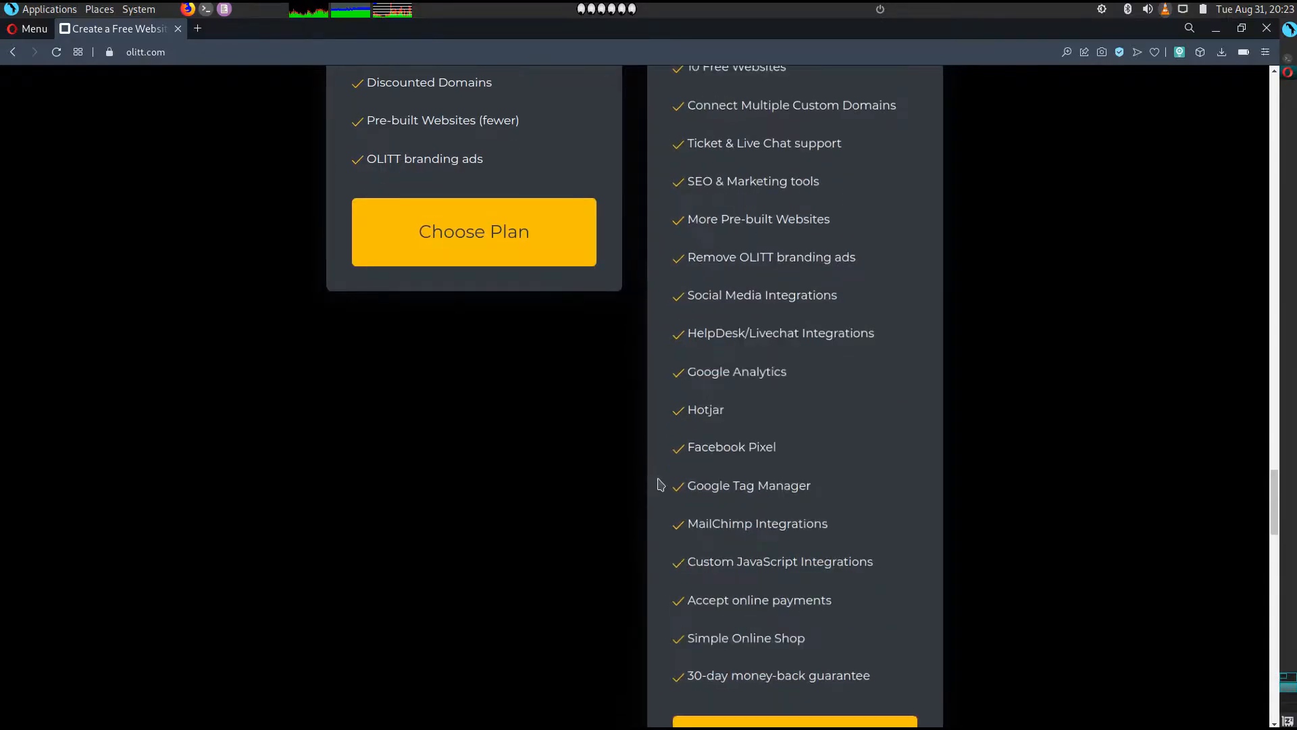
mouse_move(752, 557)
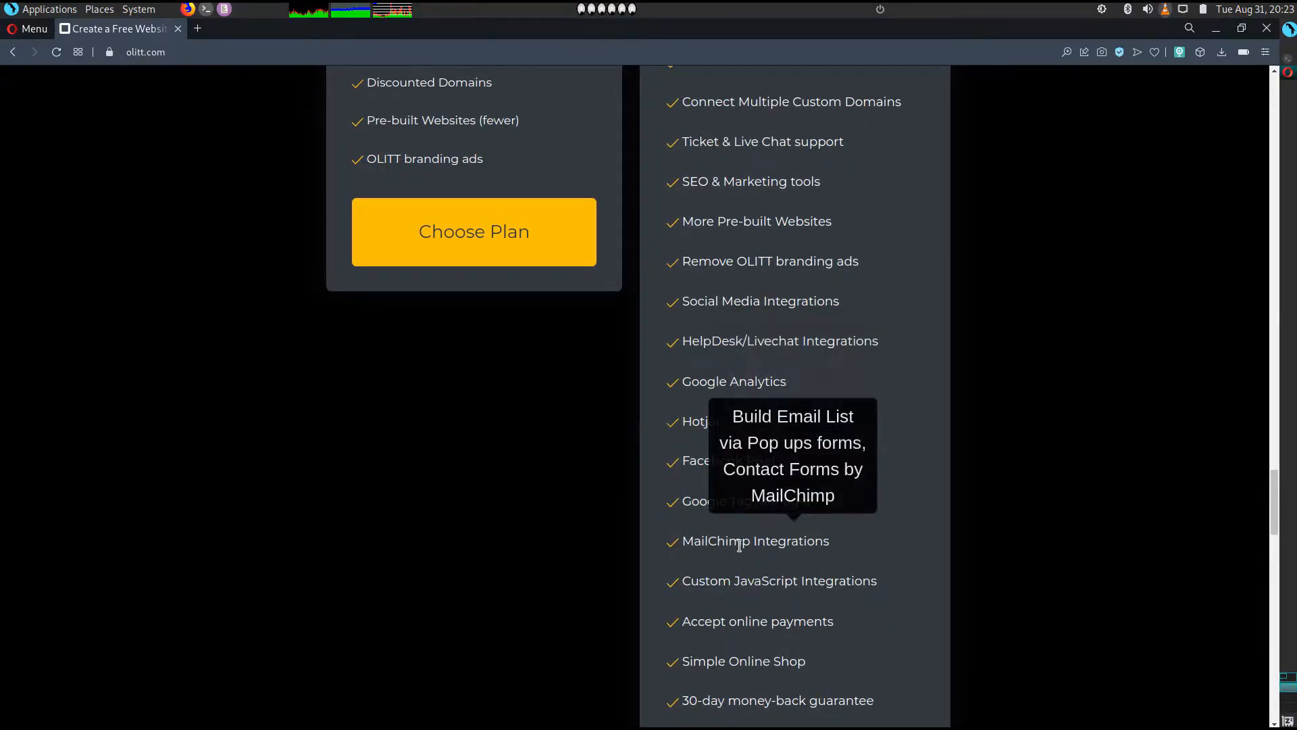
scroll(776, 528, down, 3)
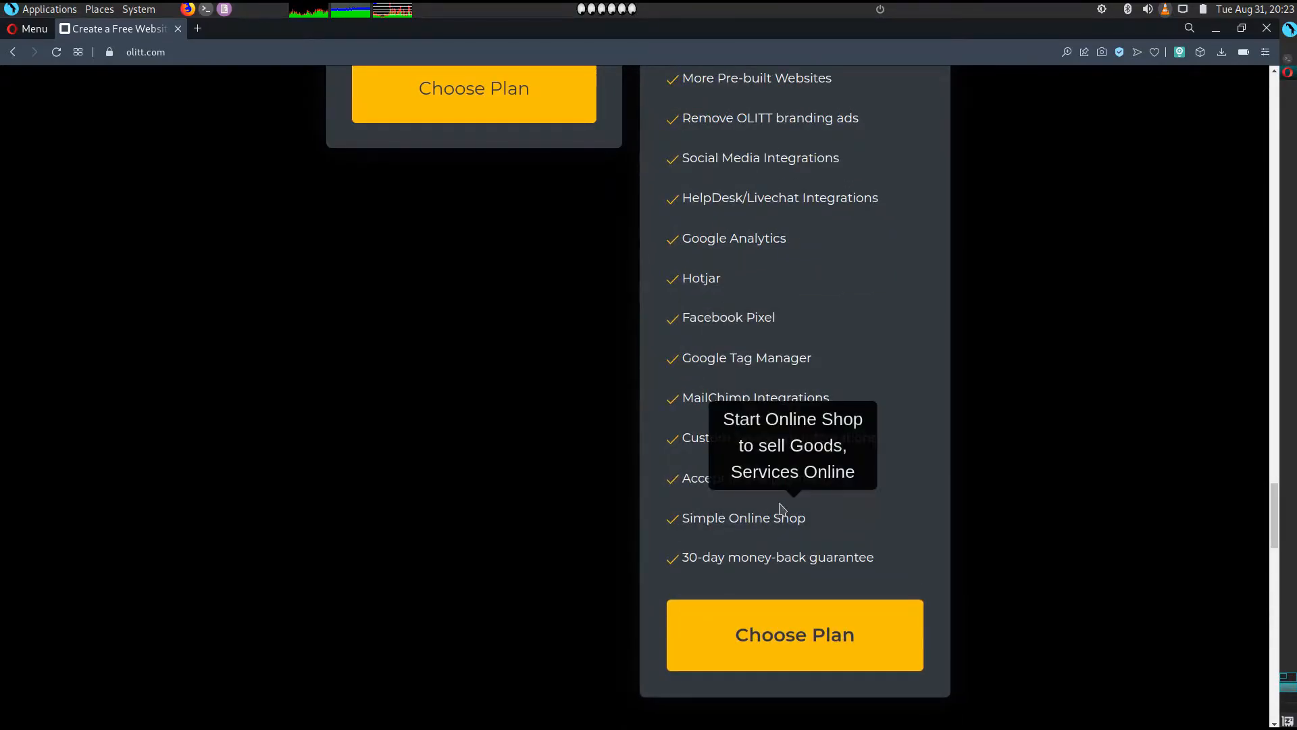
Read the Features section on Domain Names, SEO Tools, DNS Management and SSL Certificates through to the page's end.
scroll(785, 508, down, 9)
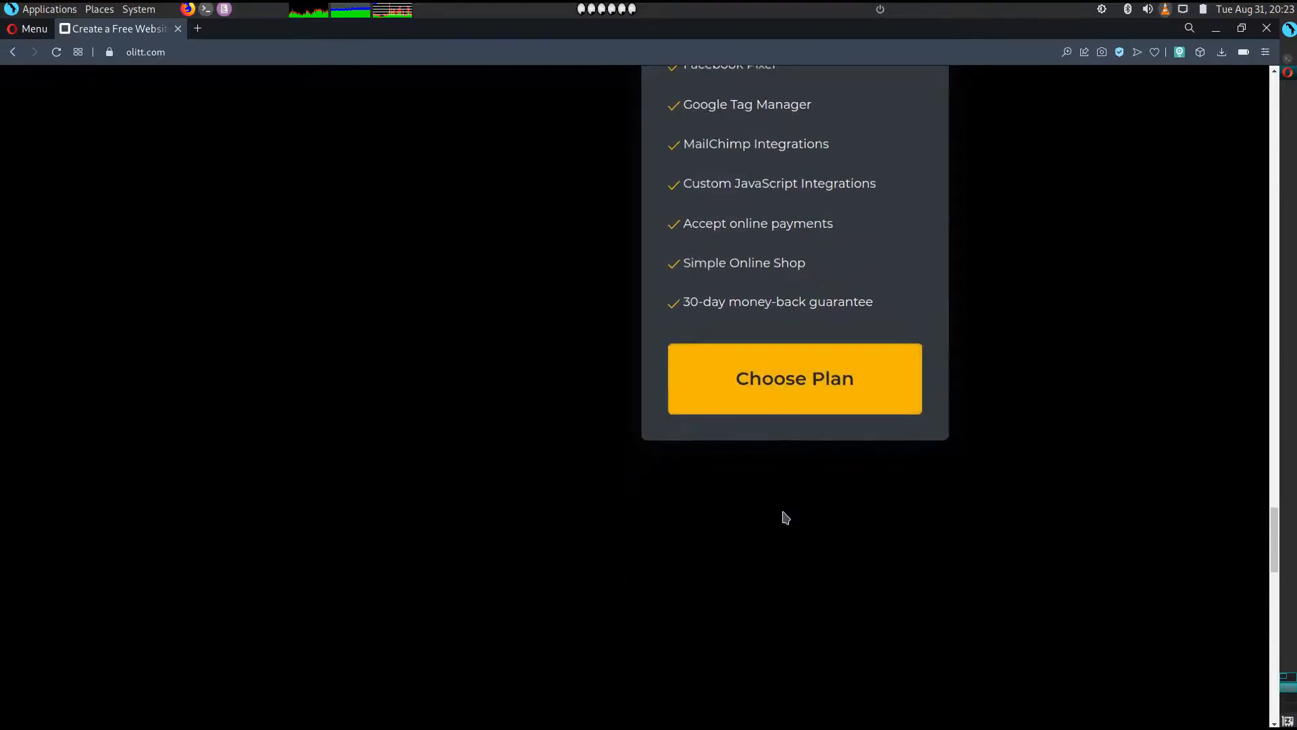
scroll(767, 520, down, 14)
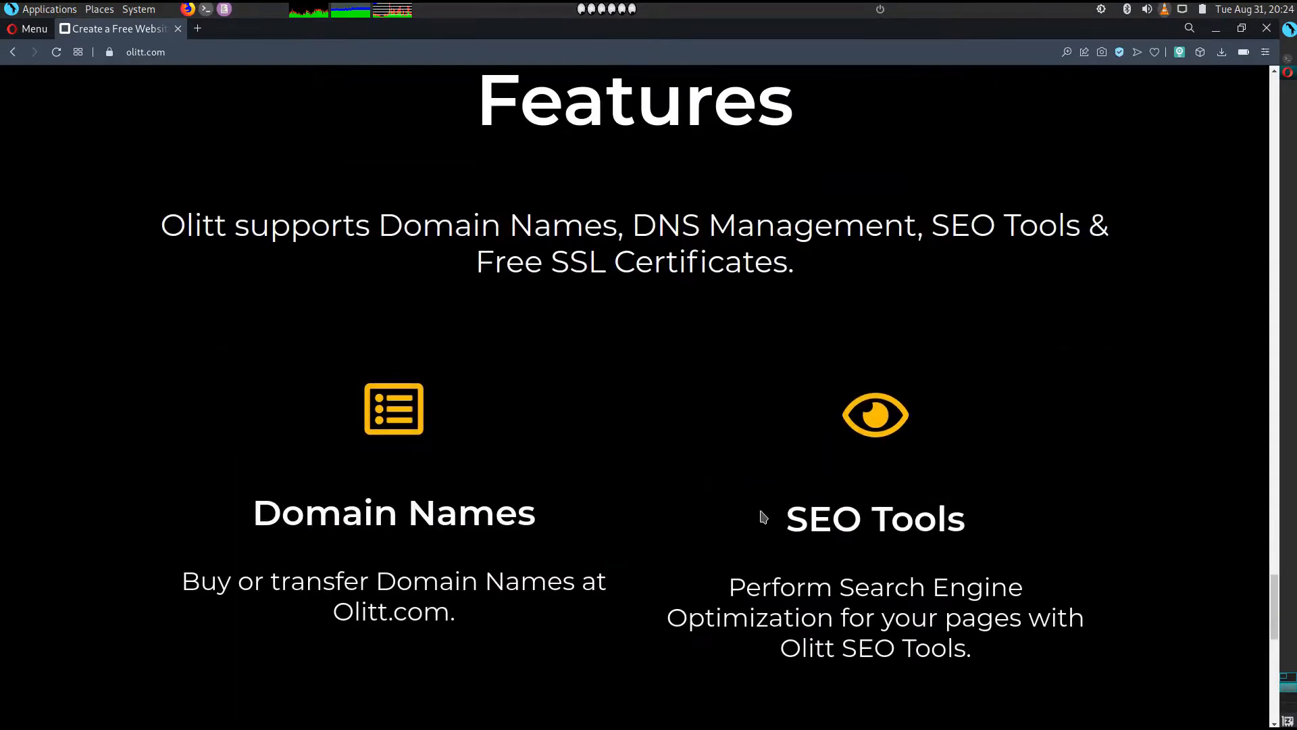
scroll(757, 503, up, 2)
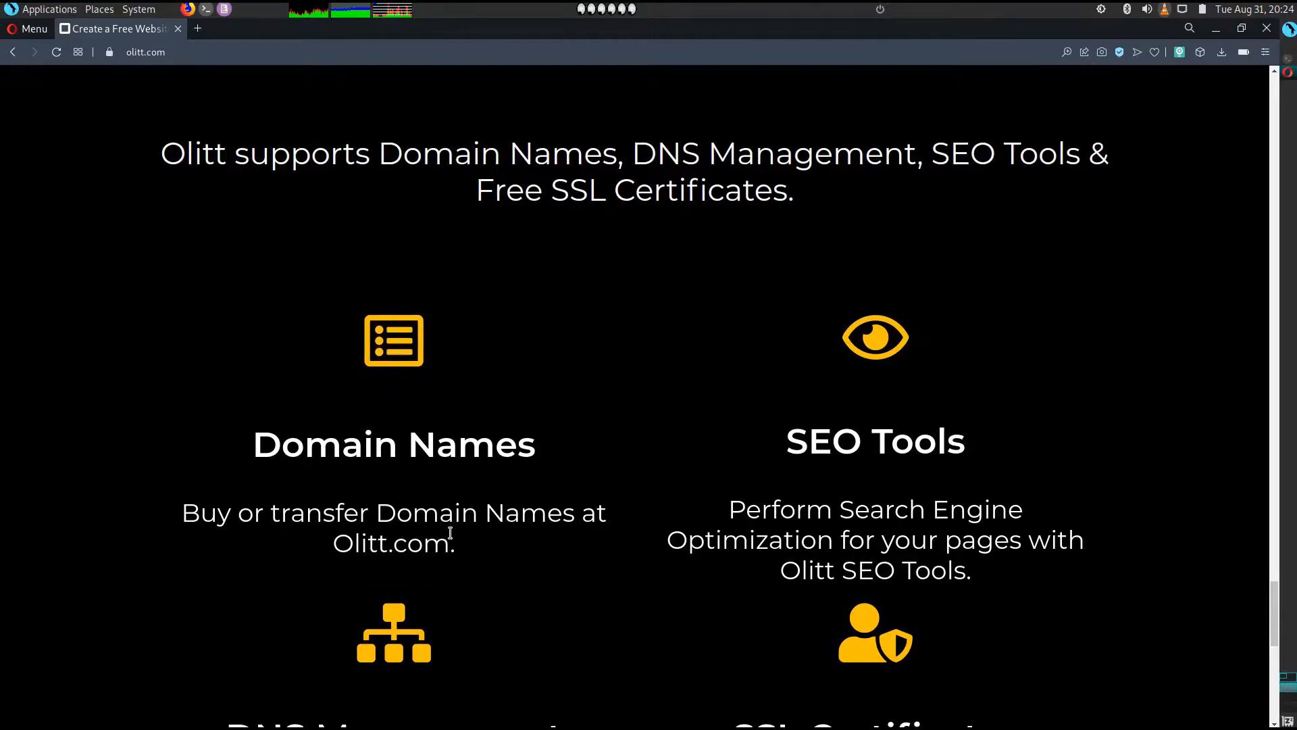
scroll(450, 532, down, 3)
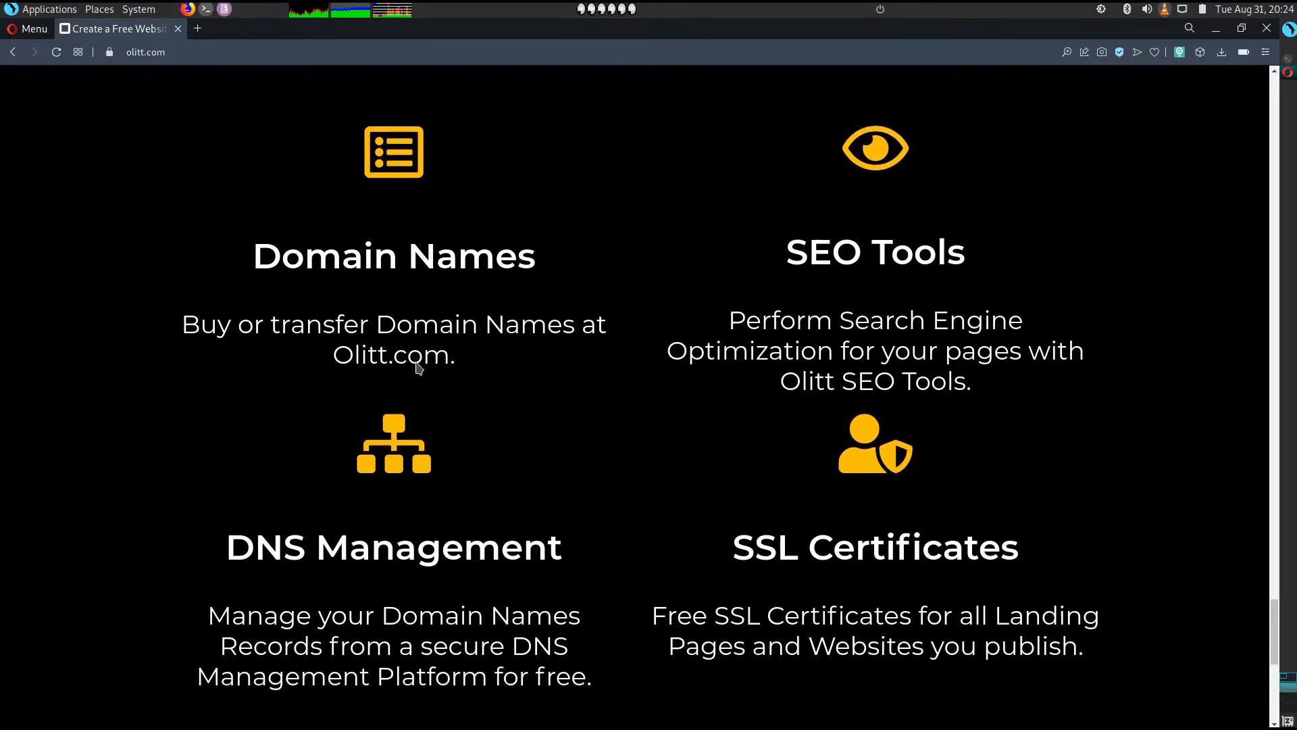
scroll(419, 369, down, 2)
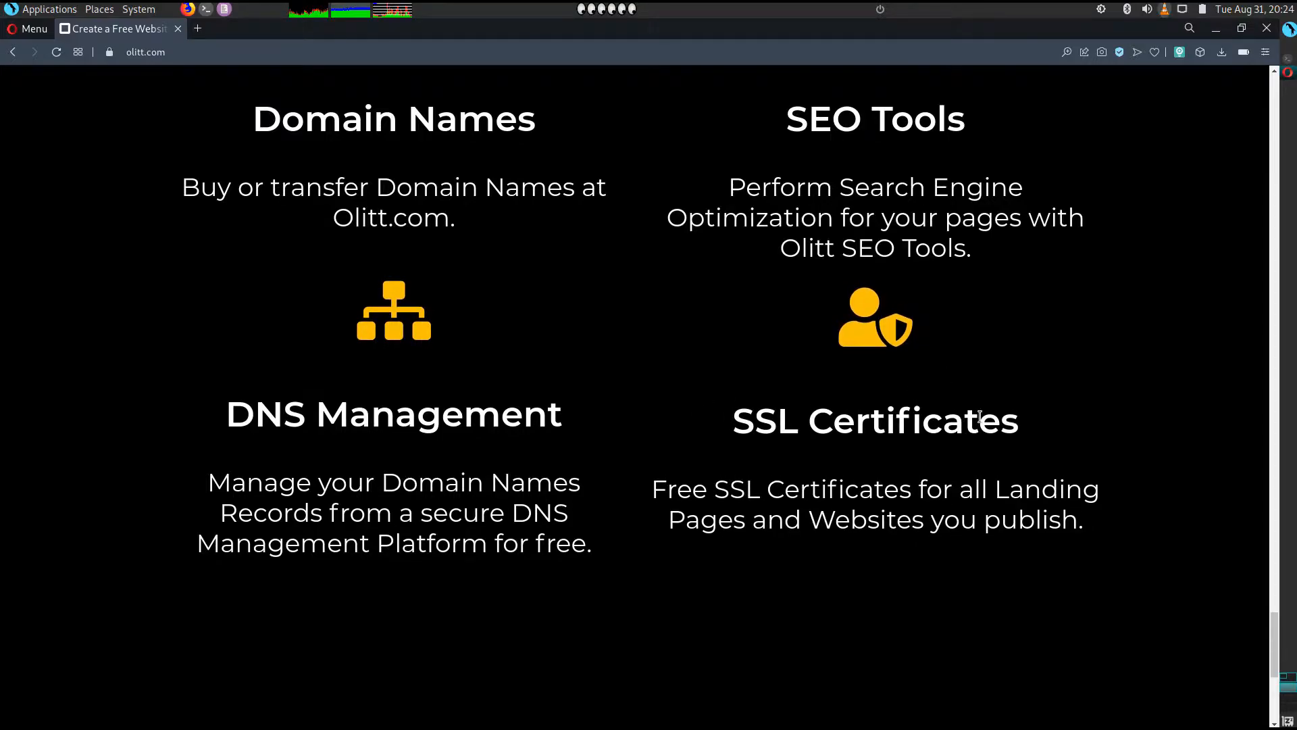
scroll(970, 574, down, 4)
scroll(953, 581, down, 3)
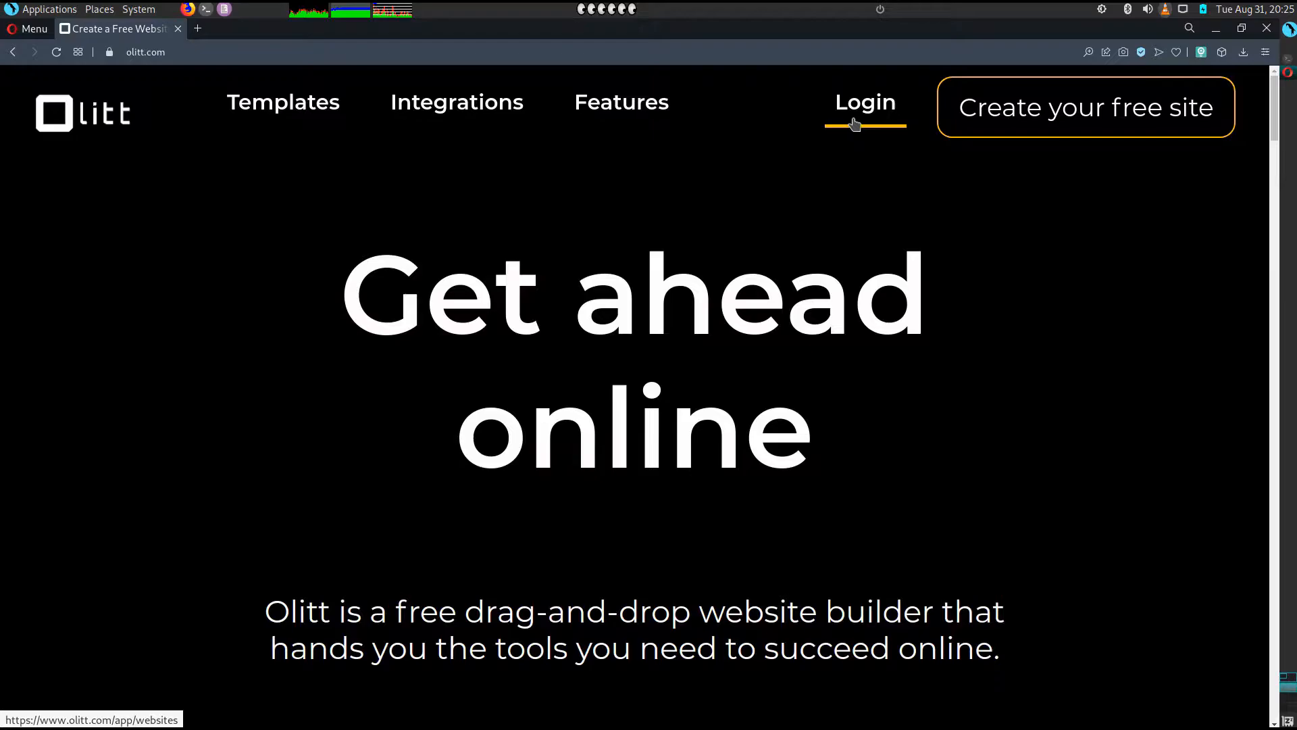
Open the Olitt login page and look over the account registration form and its Google and Apple sign-in options.
click(849, 148)
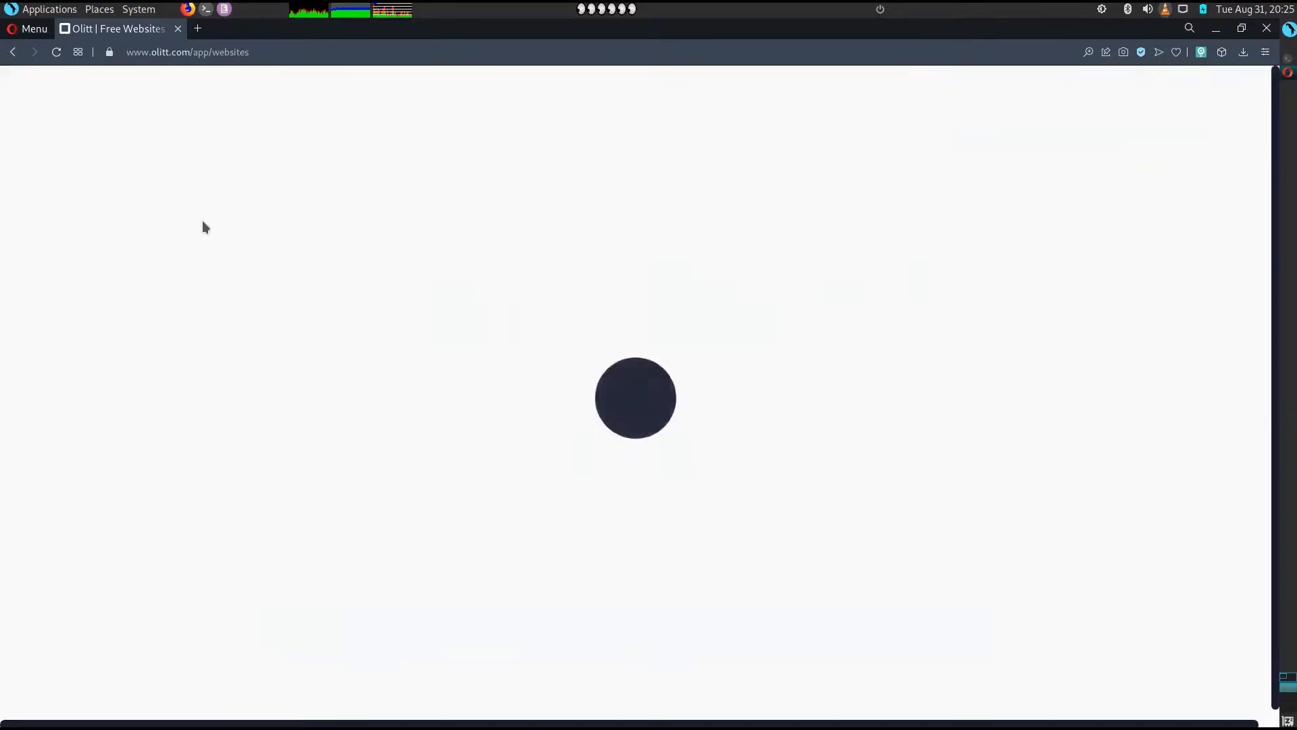
scroll(1106, 394, down, 1)
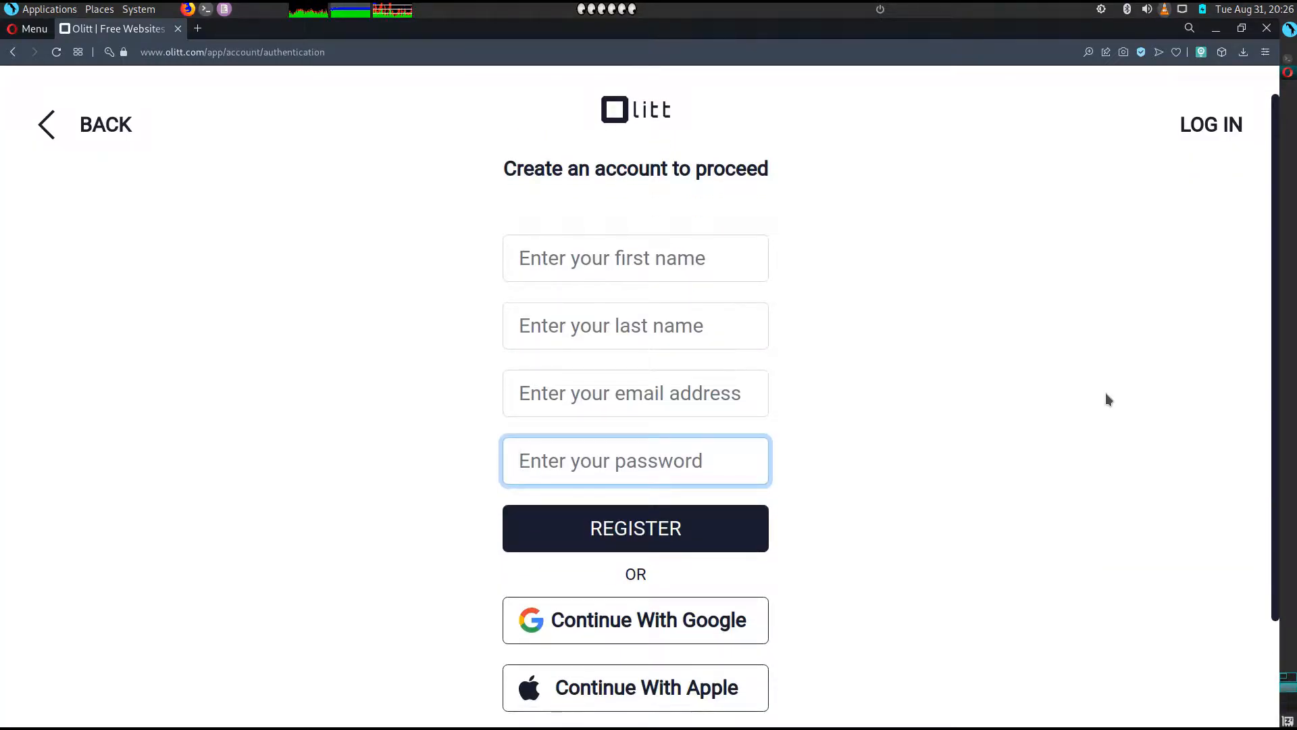
scroll(1108, 399, up, 1)
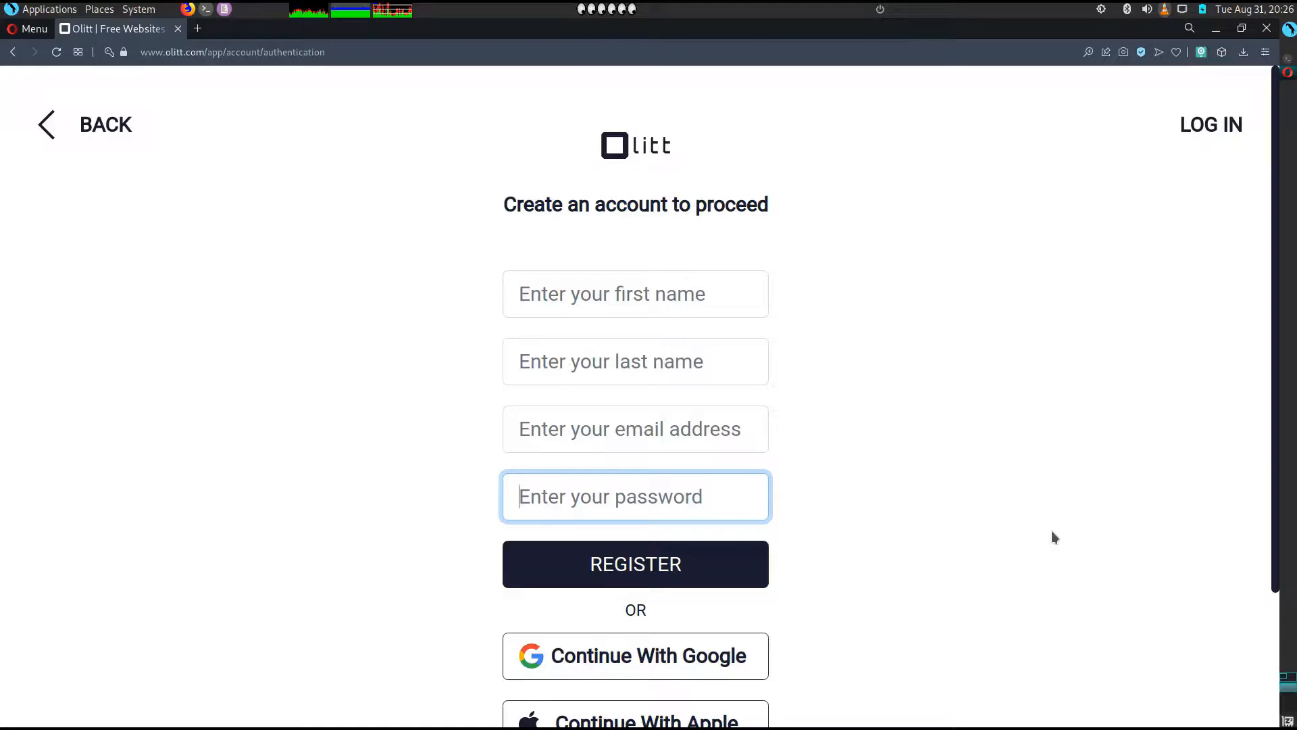
Look through the My websites list, including each site's address, plan and available actions.
scroll(1052, 531, down, 3)
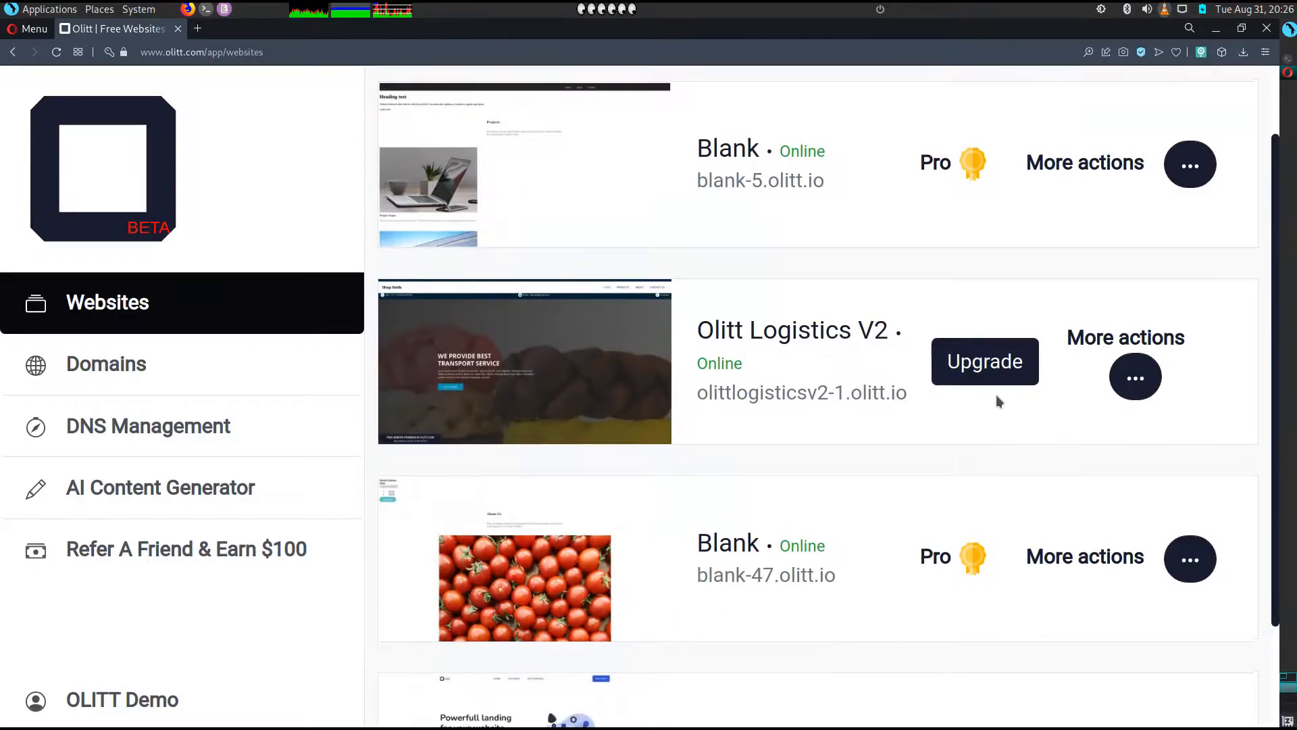
scroll(996, 396, up, 2)
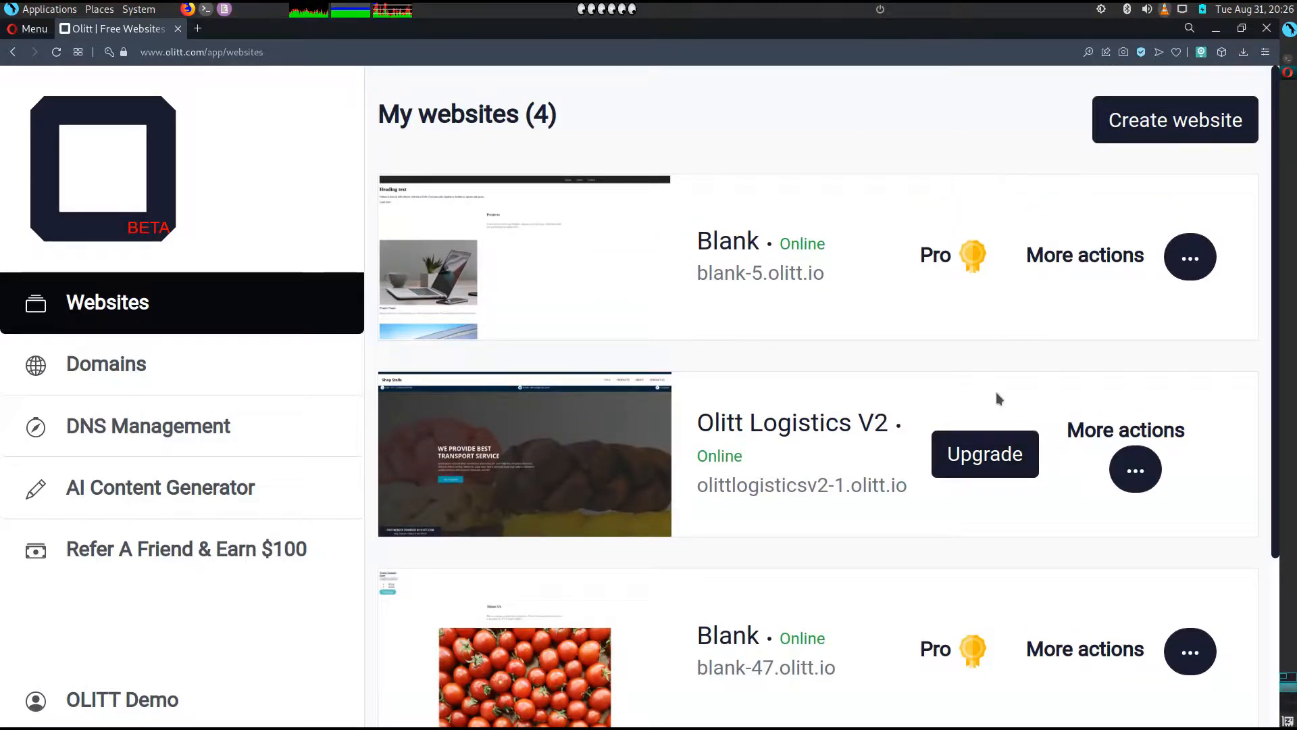
mouse_move(591, 235)
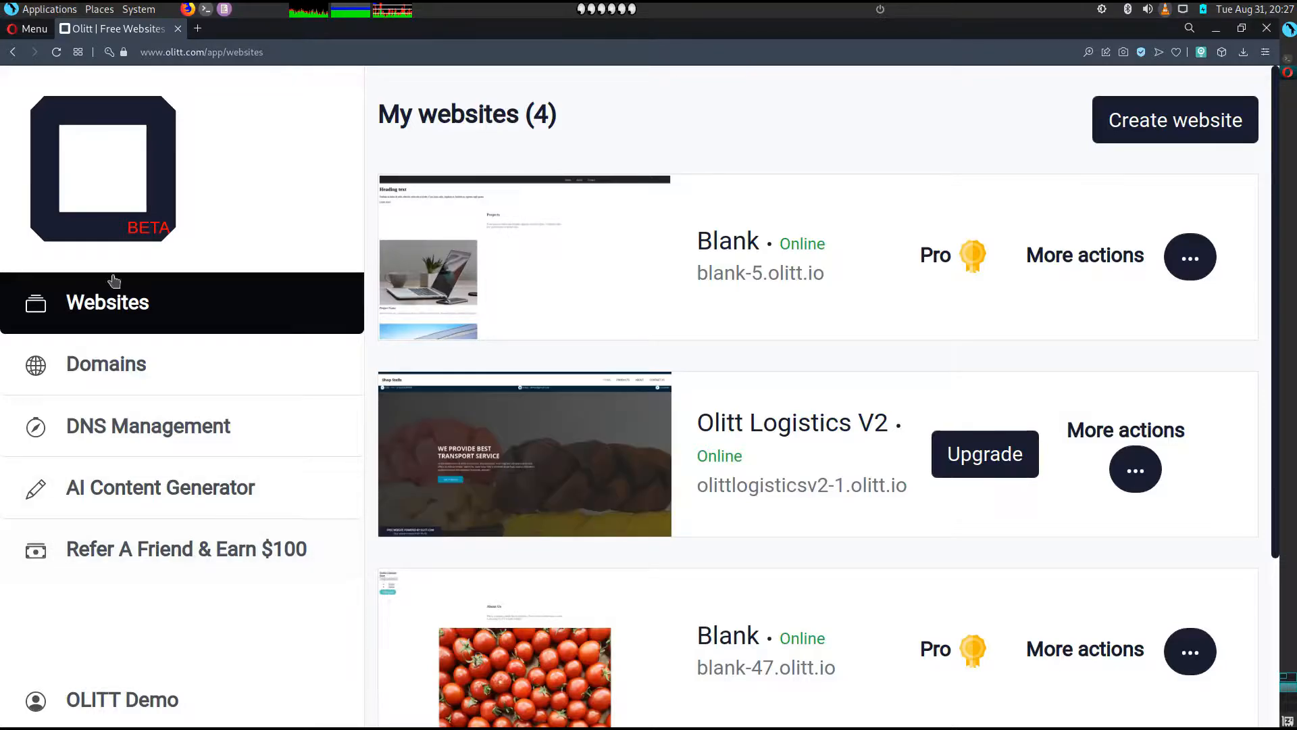
Open the Domains page and review the domain name search and the table of purchased domains.
click(63, 383)
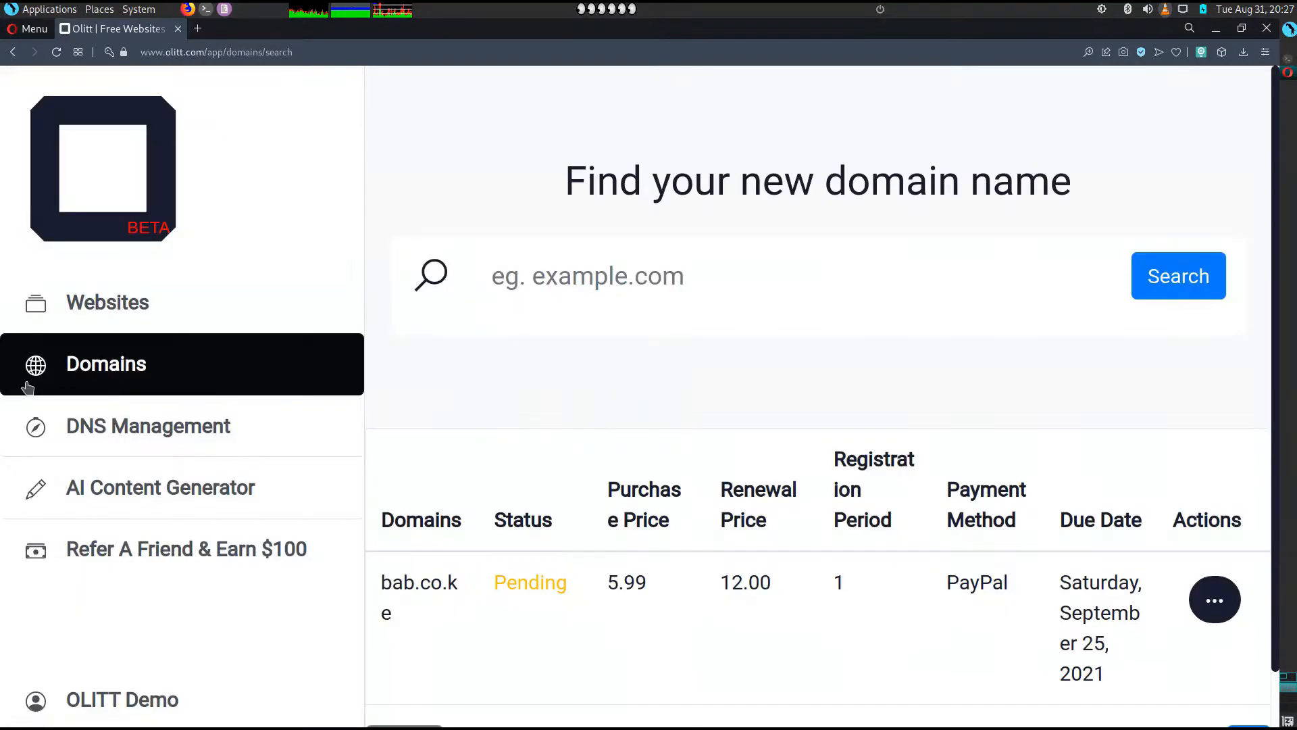
click(602, 278)
scroll(811, 440, down, 1)
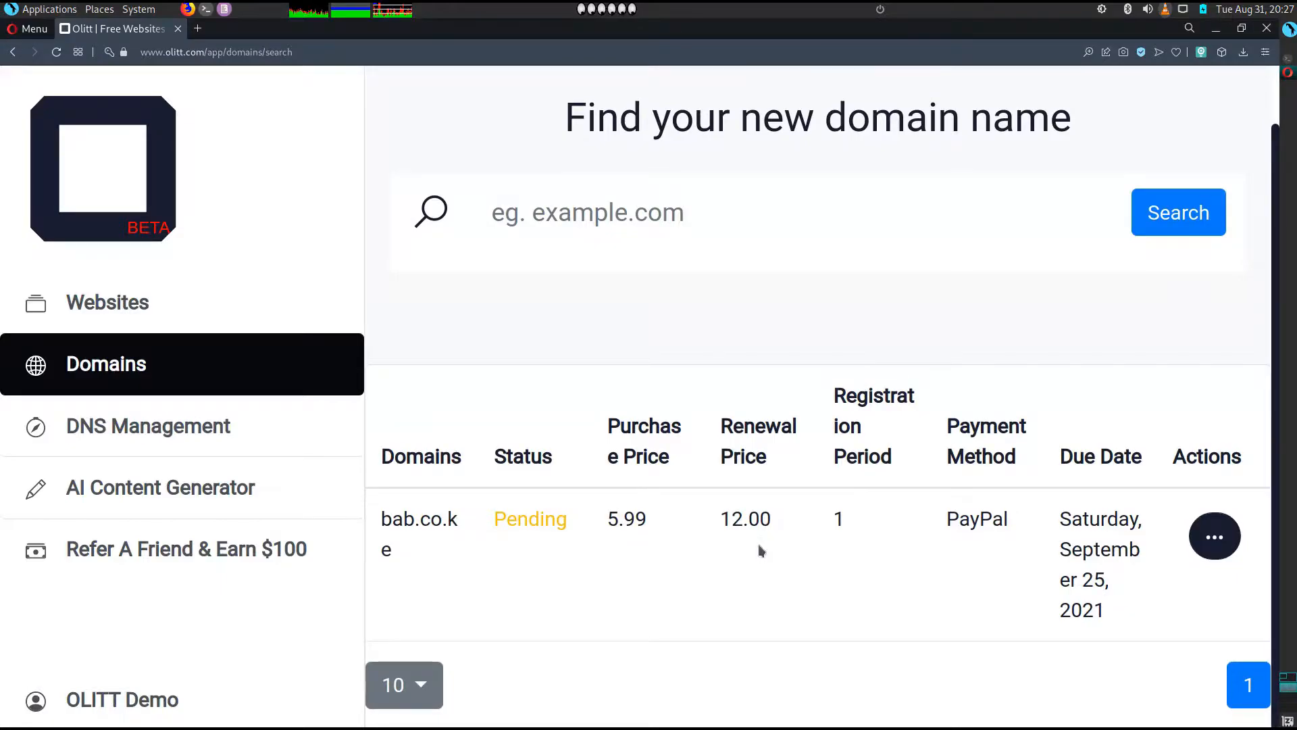
scroll(762, 550, up, 1)
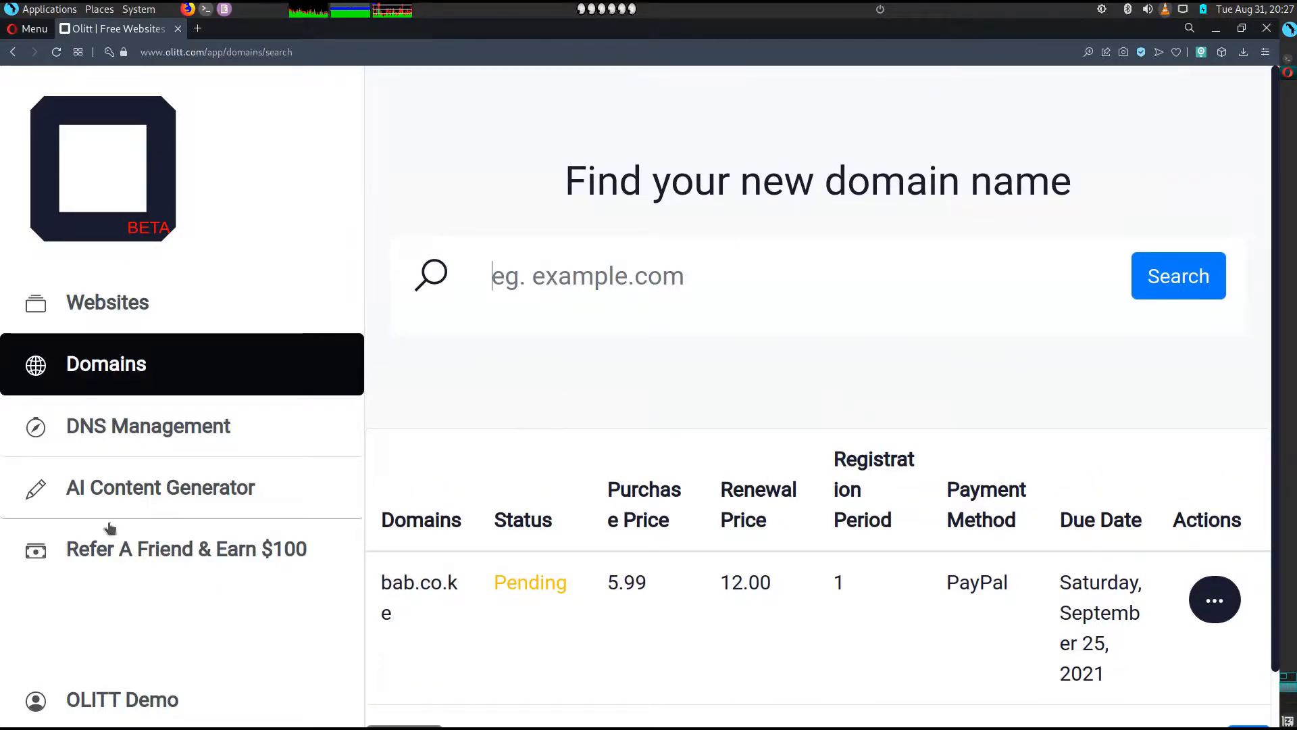
Open the DNS records of youtdomainname.buzz in DNS Management and examine the CNAME, NS and A entries.
click(116, 442)
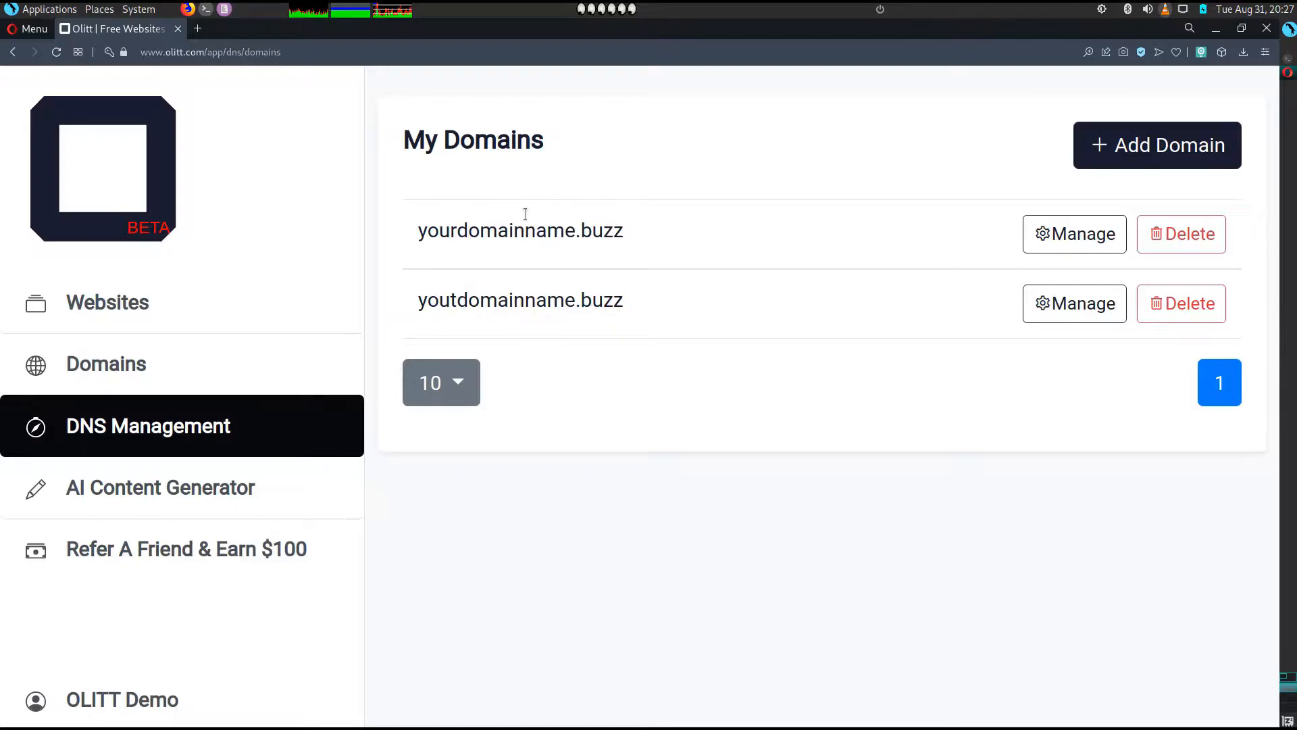
click(1071, 315)
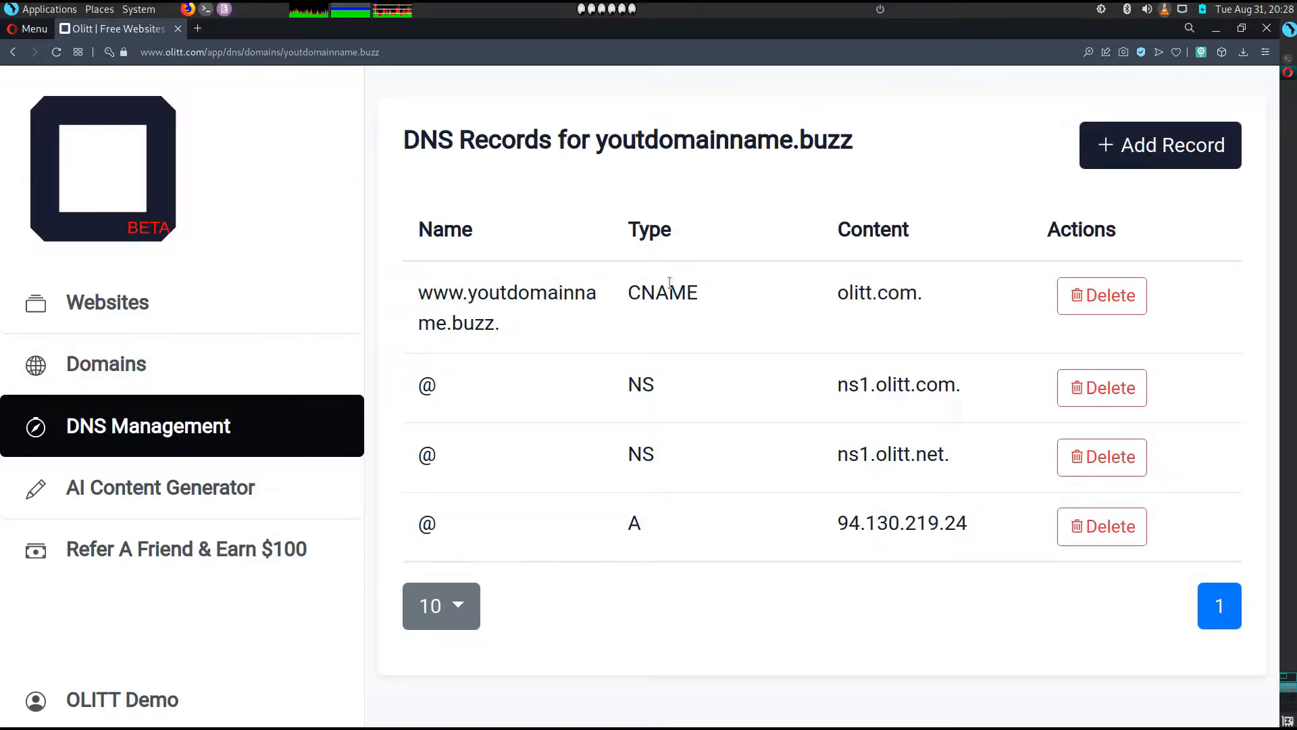
drag(635, 291, 698, 305)
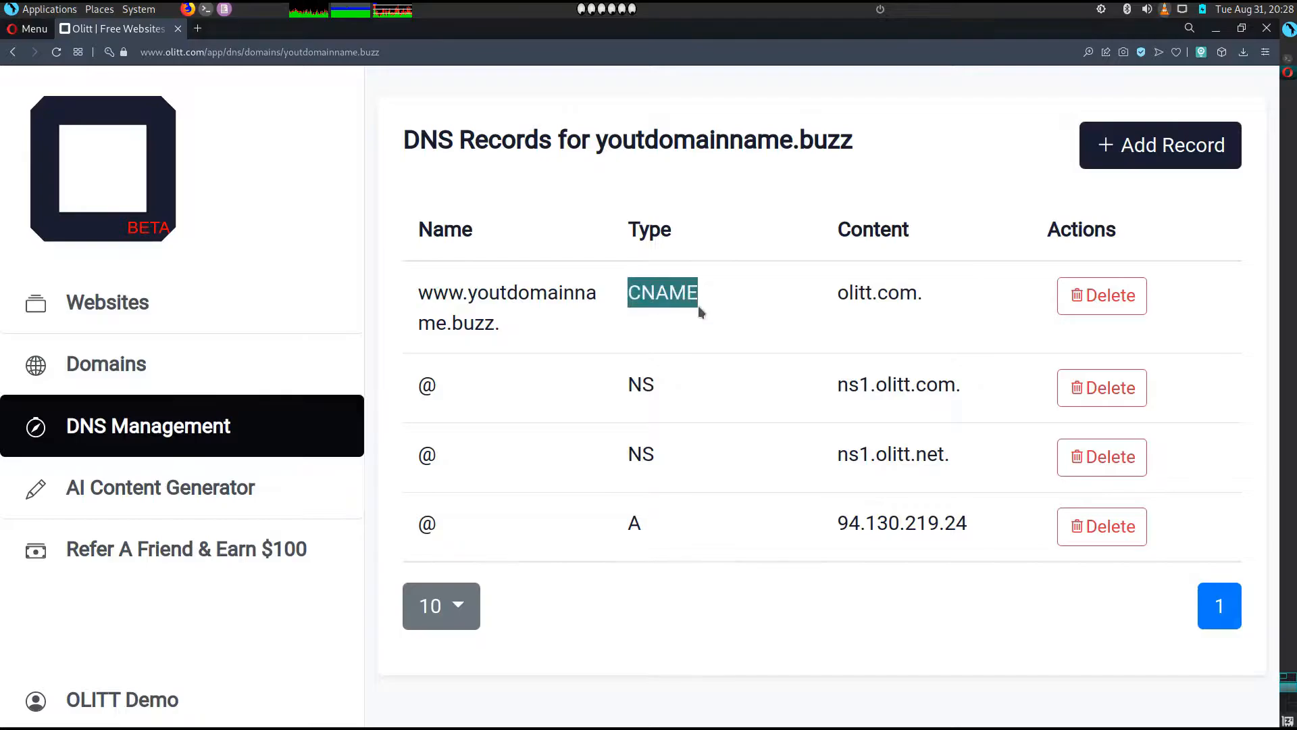
click(639, 402)
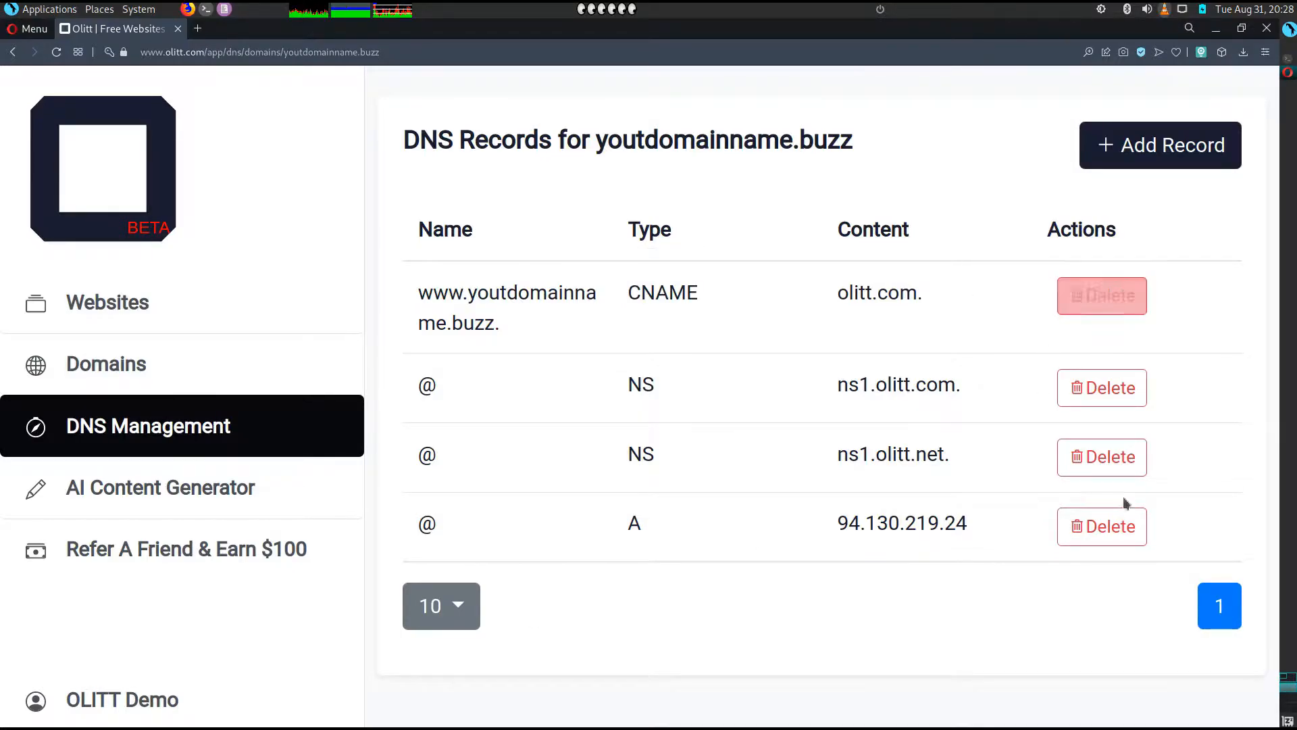
Open a new DNS record form, browse the record types from A to TXT, and cancel without adding one.
click(1133, 160)
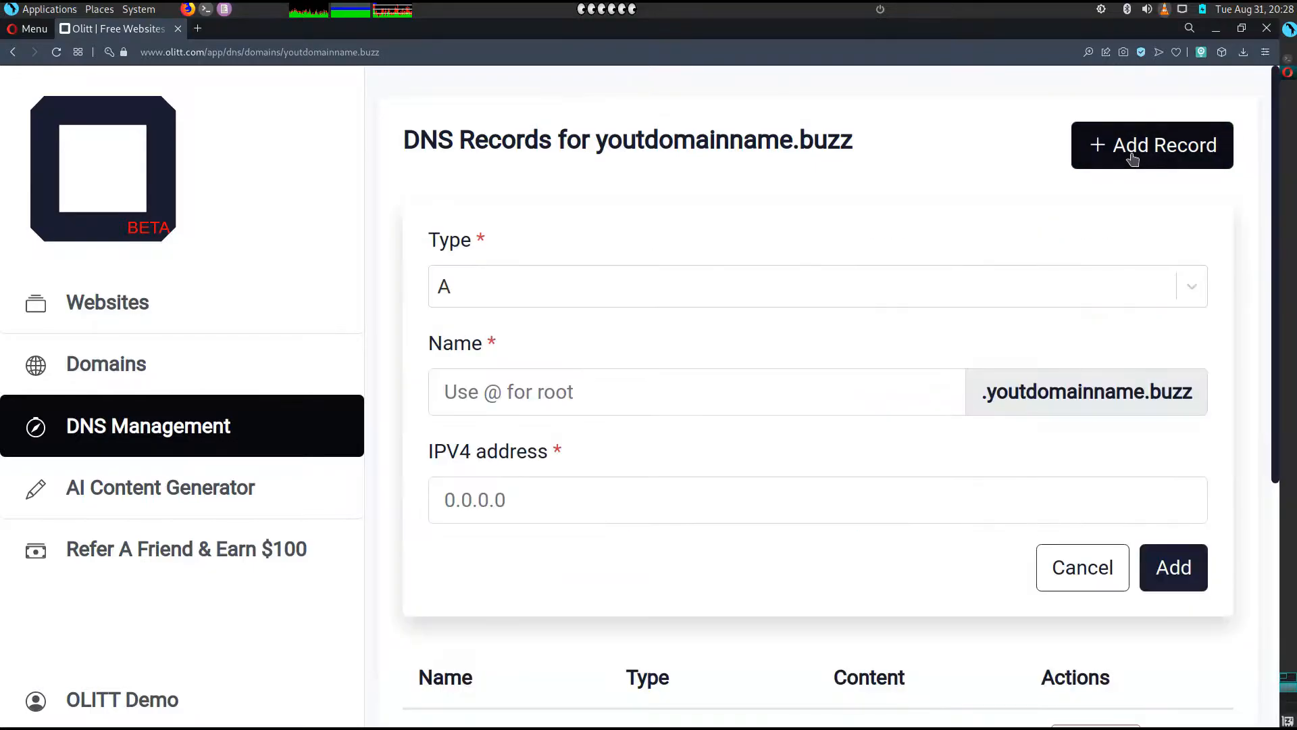
click(468, 302)
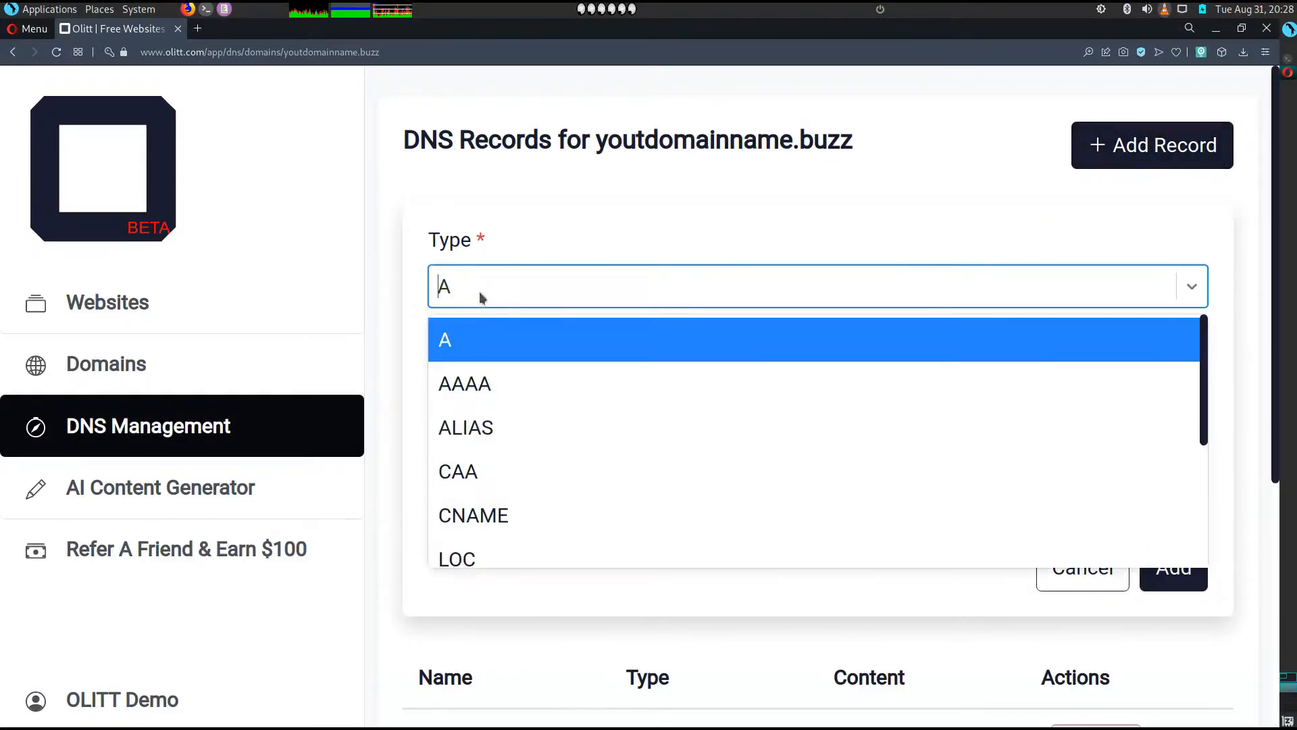
scroll(497, 441, down, 3)
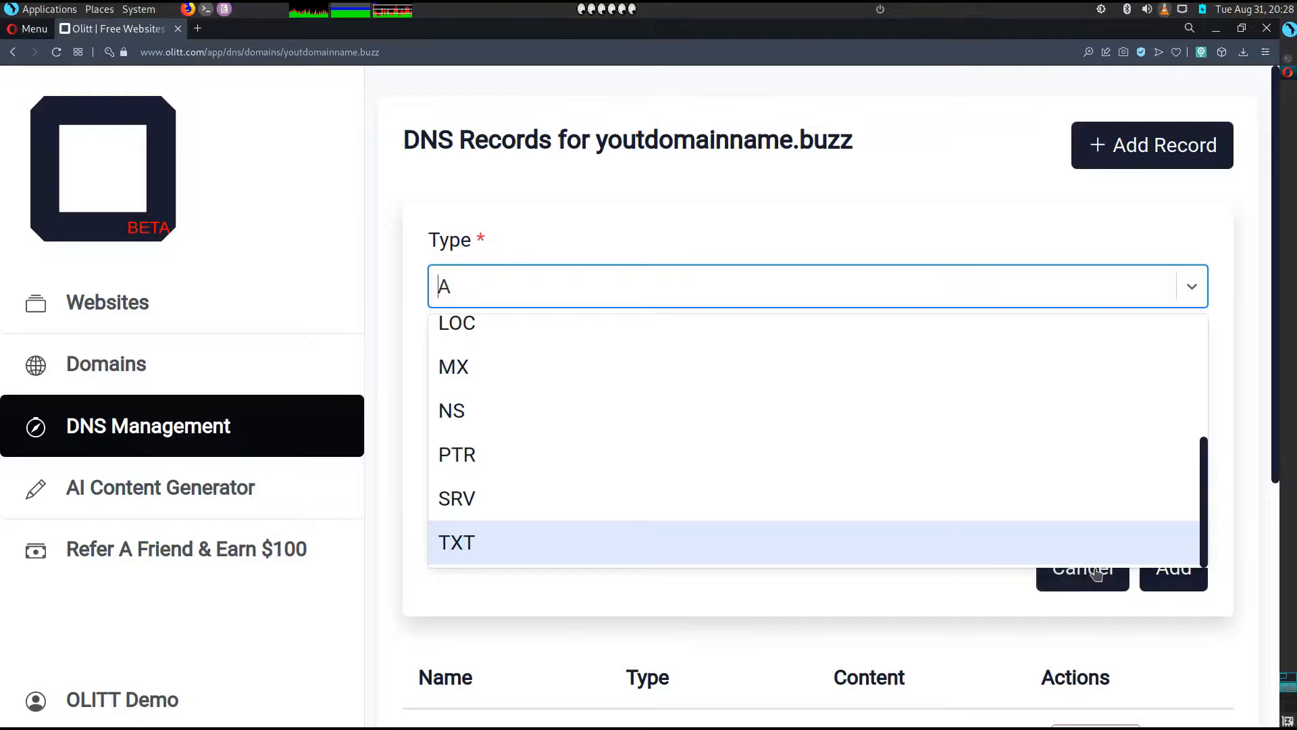
click(1089, 578)
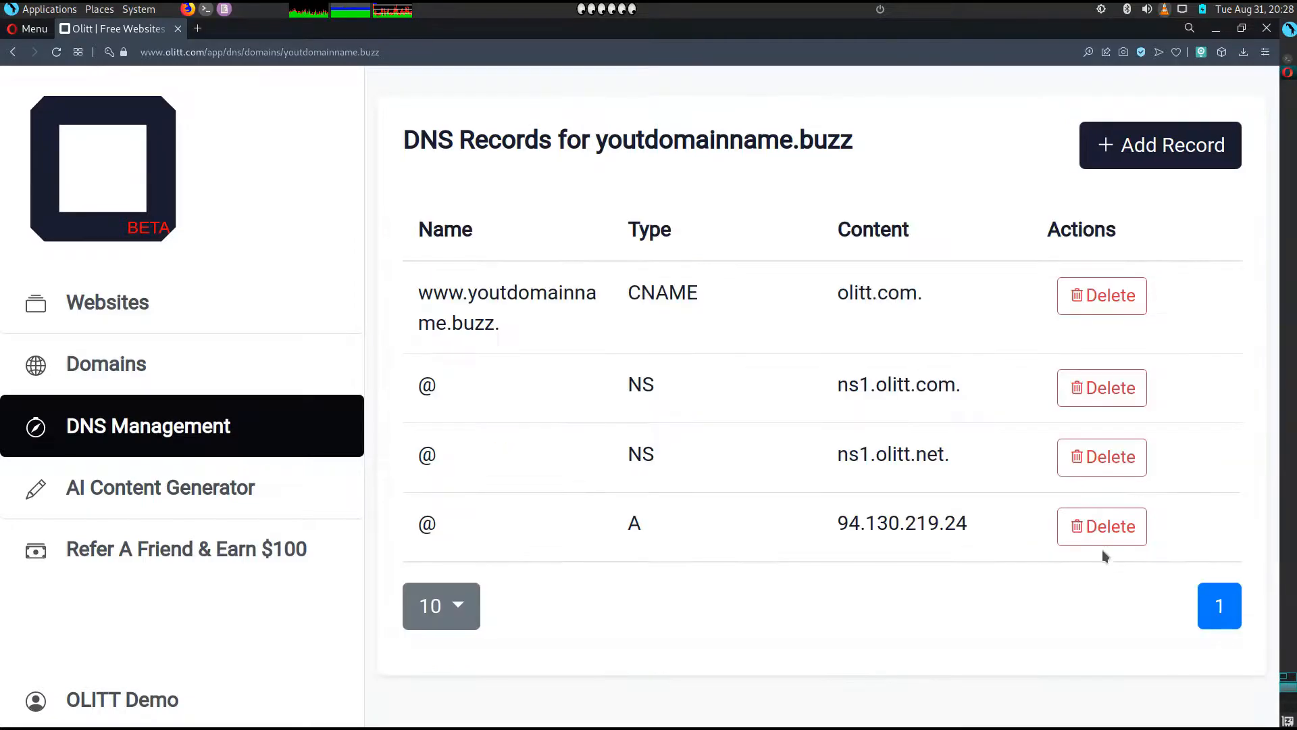
Return to the My Domains list in DNS Management and delete the domain youtdomainname.buzz.
click(259, 450)
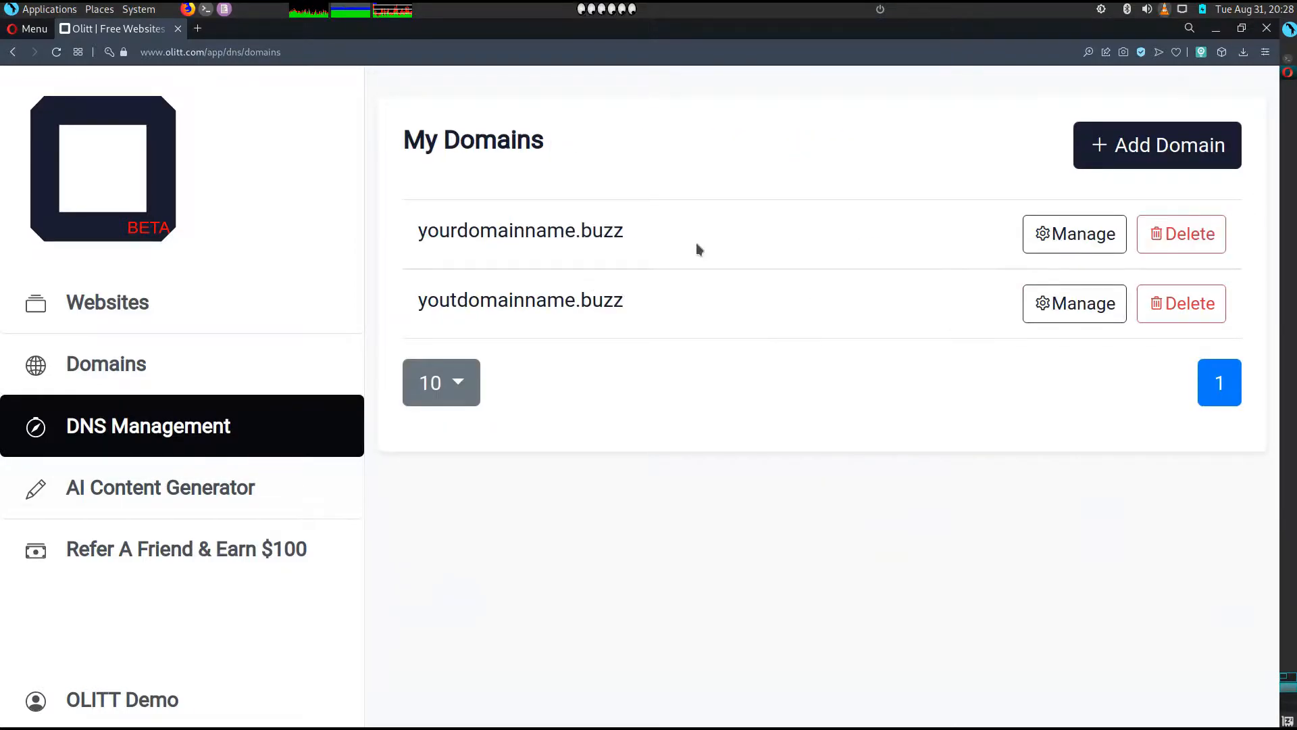
click(1166, 316)
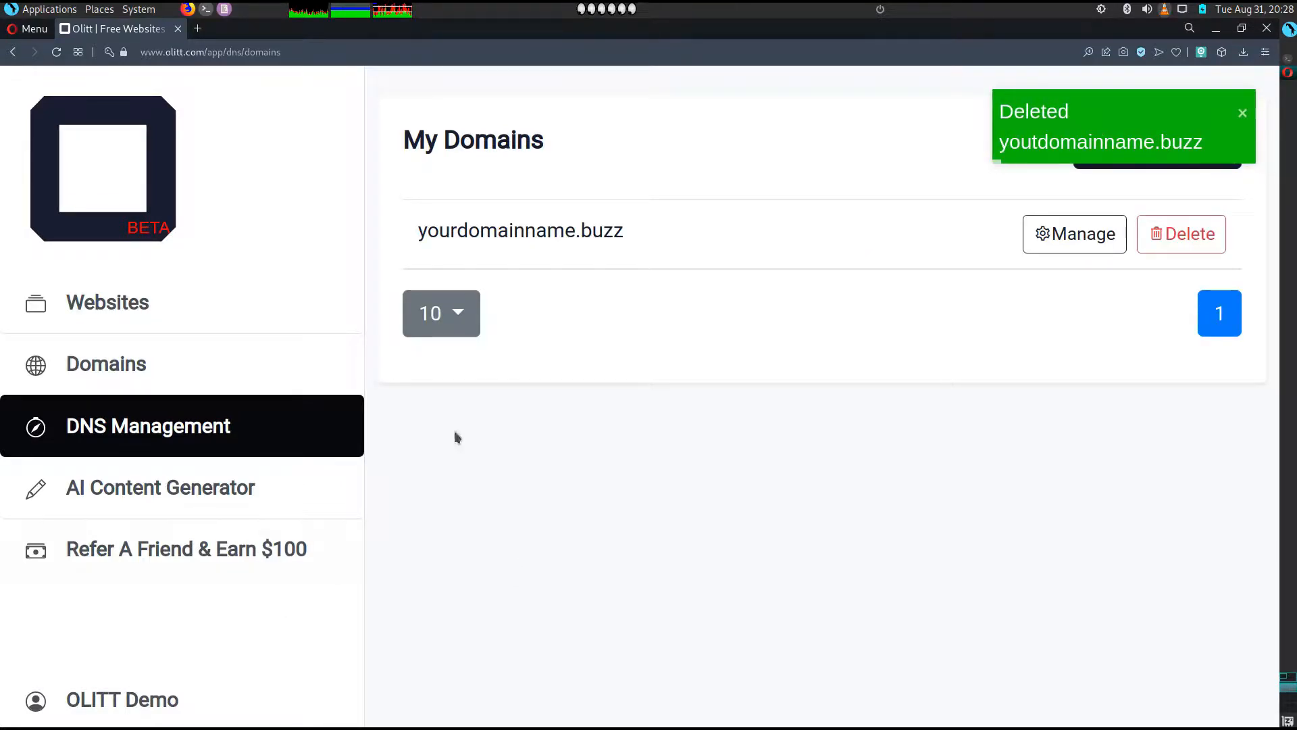
Open the AI Content Generator and examine its opening paragraph, number of words and article generation options.
click(140, 499)
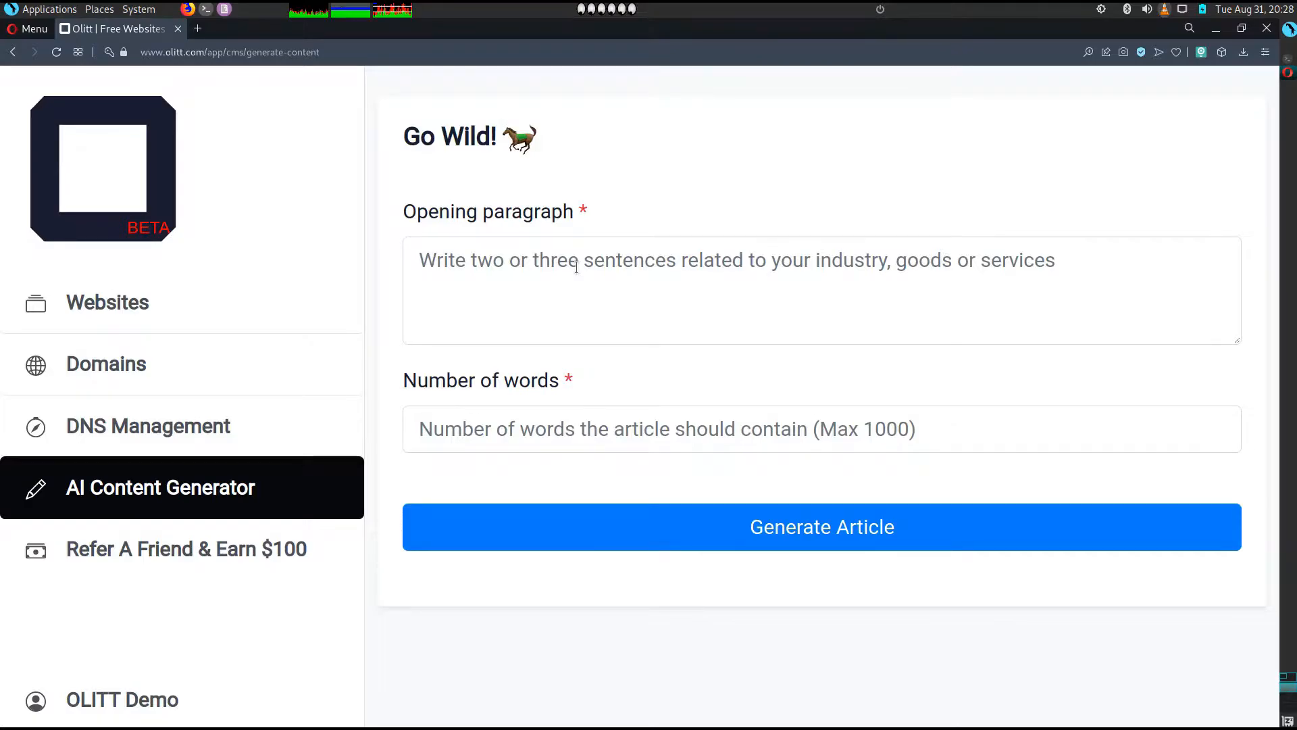
click(475, 266)
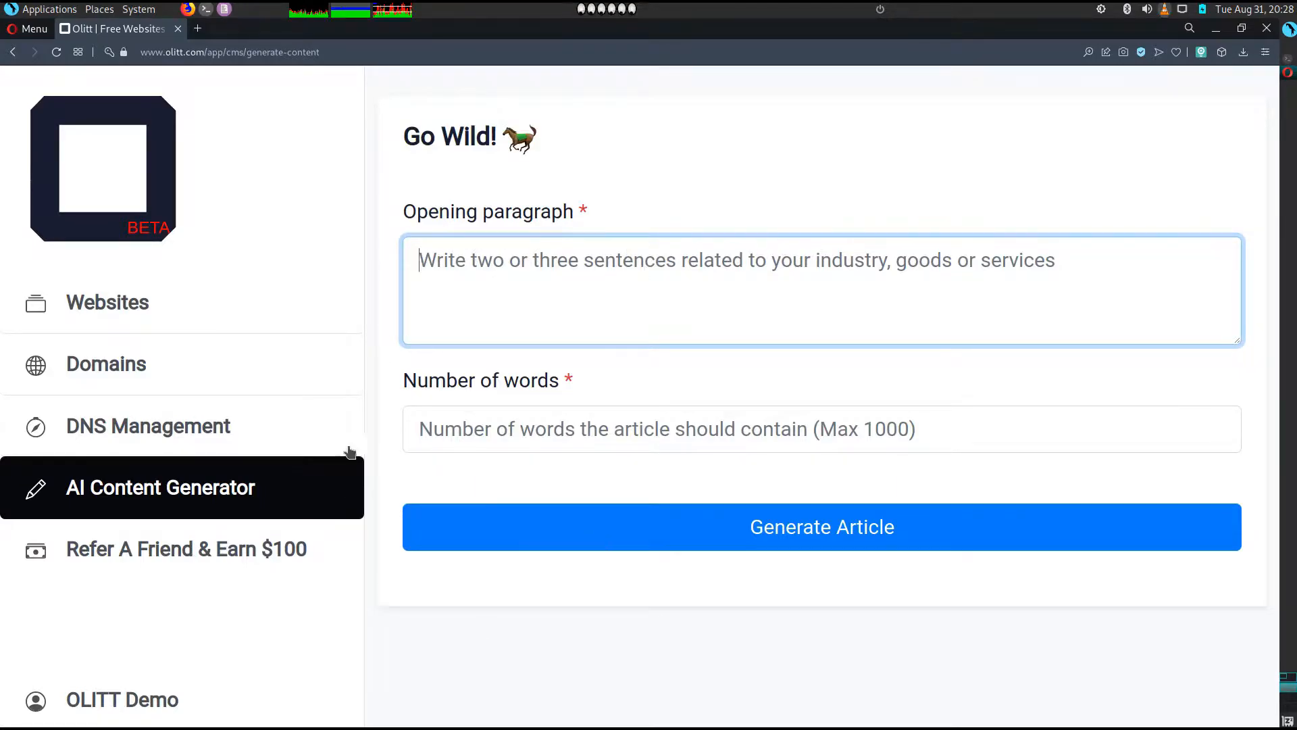
click(484, 438)
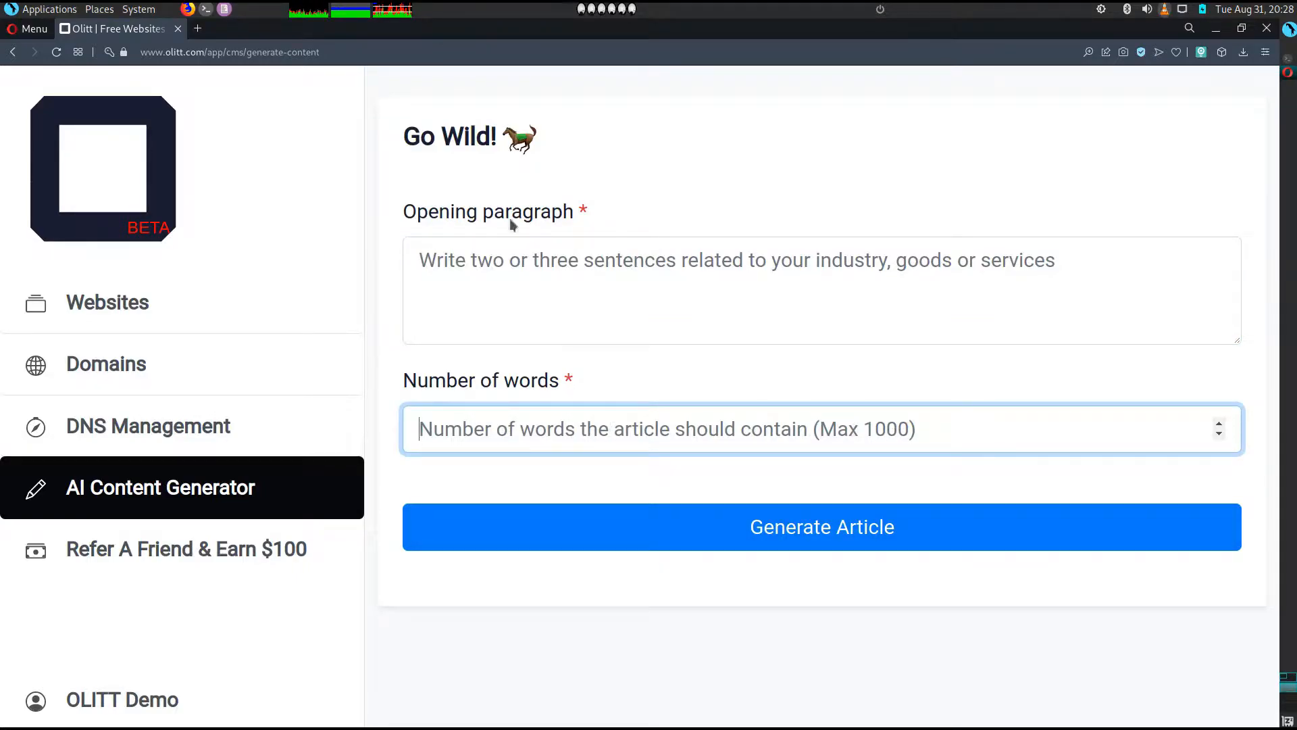
click(834, 540)
Open the Refer A Friend page and read the Affiliate Program's referral link, three steps and earnings section.
click(178, 549)
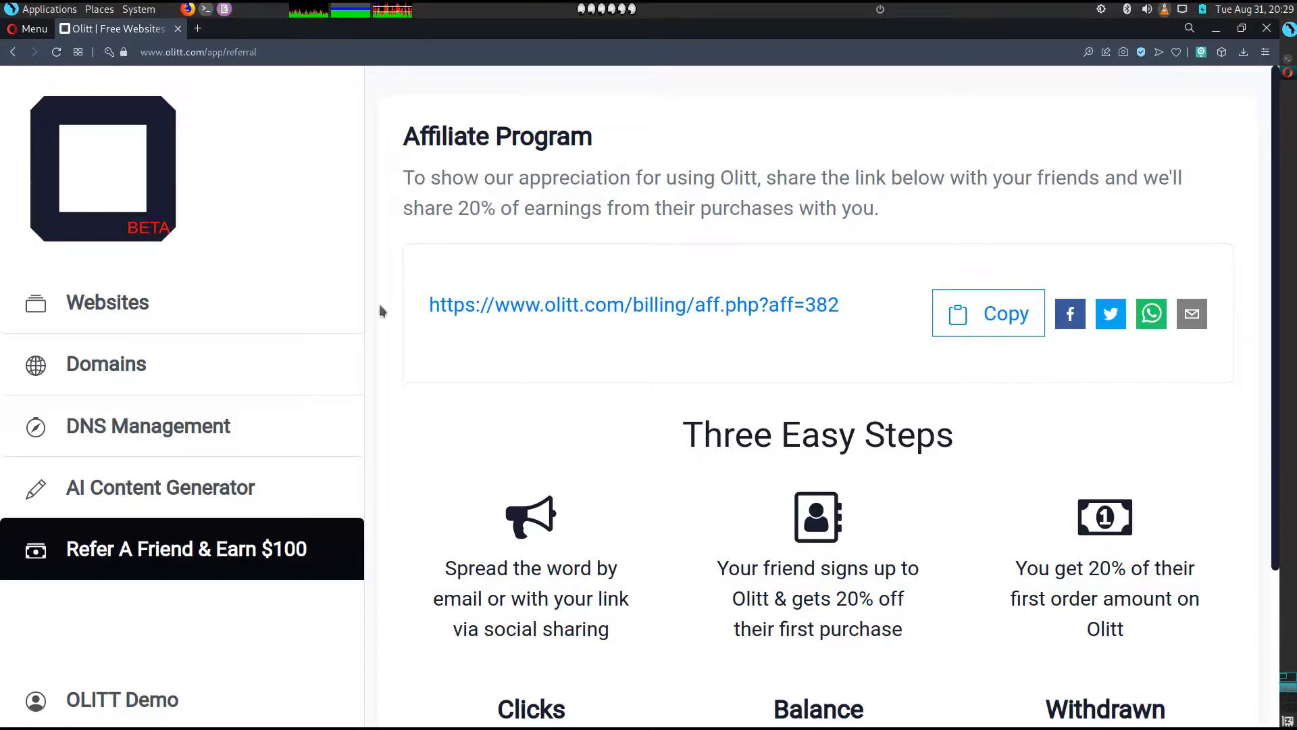
scroll(640, 305, down, 3)
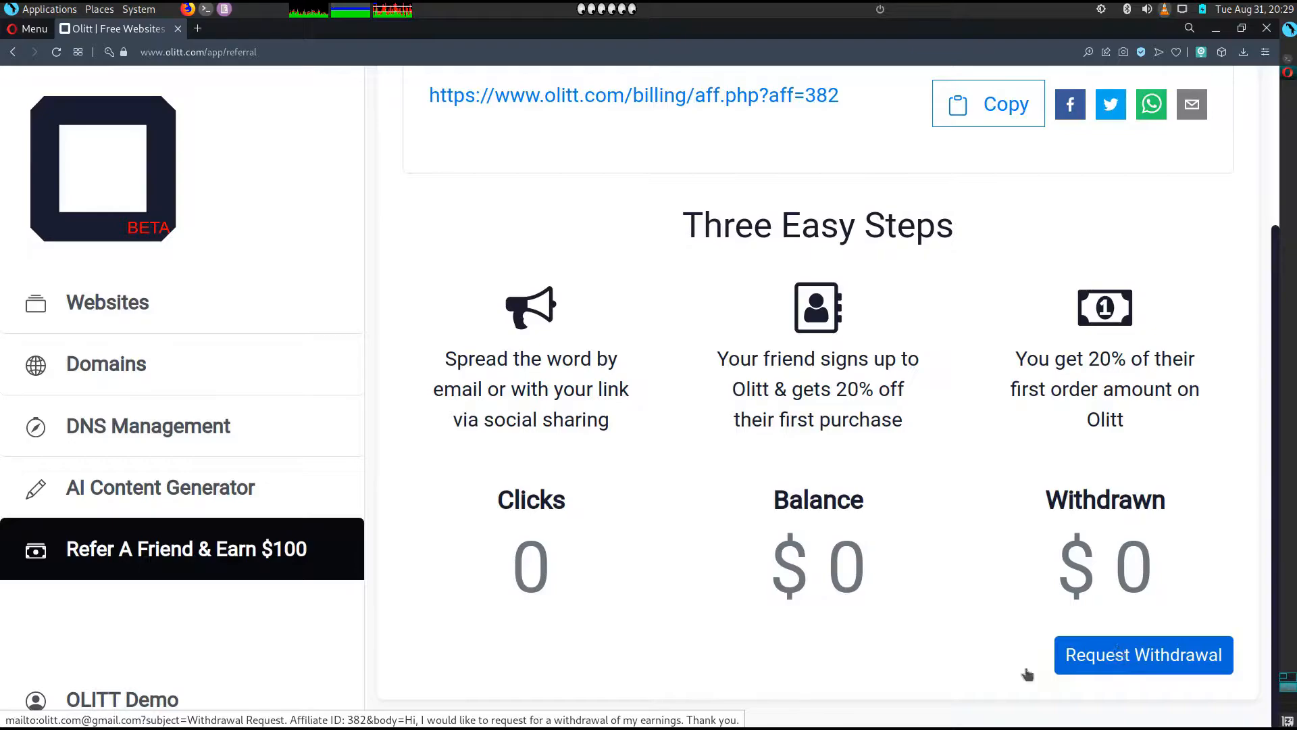
scroll(823, 556, up, 3)
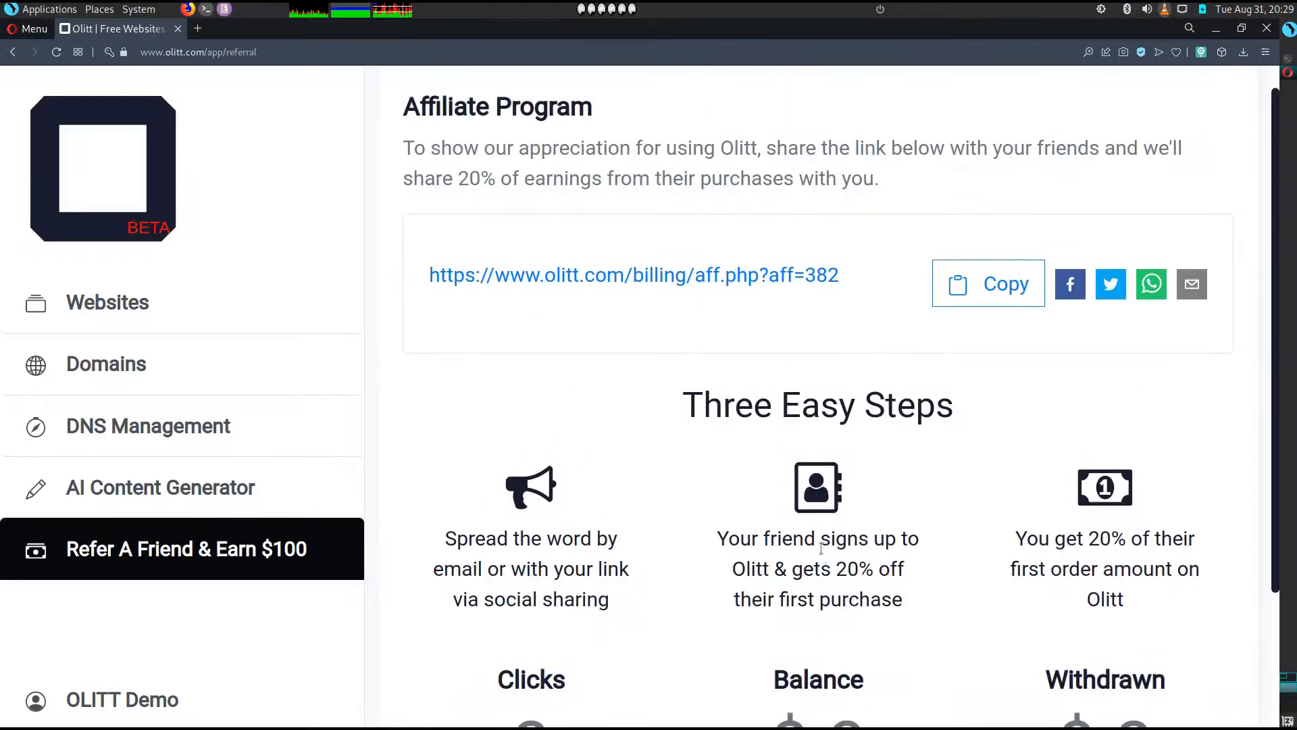
scroll(823, 555, up, 1)
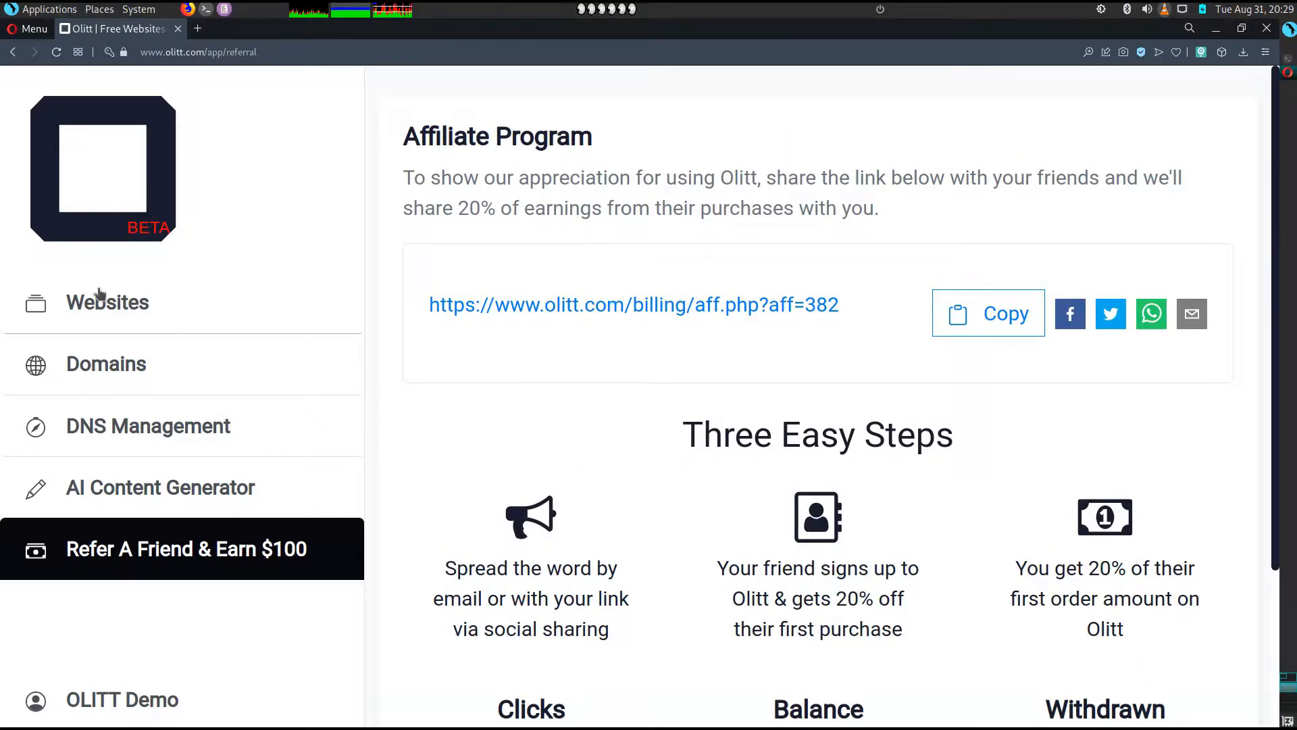
Start creating a new website from the Websites page and browse the template categories from Agency to Travel.
click(131, 311)
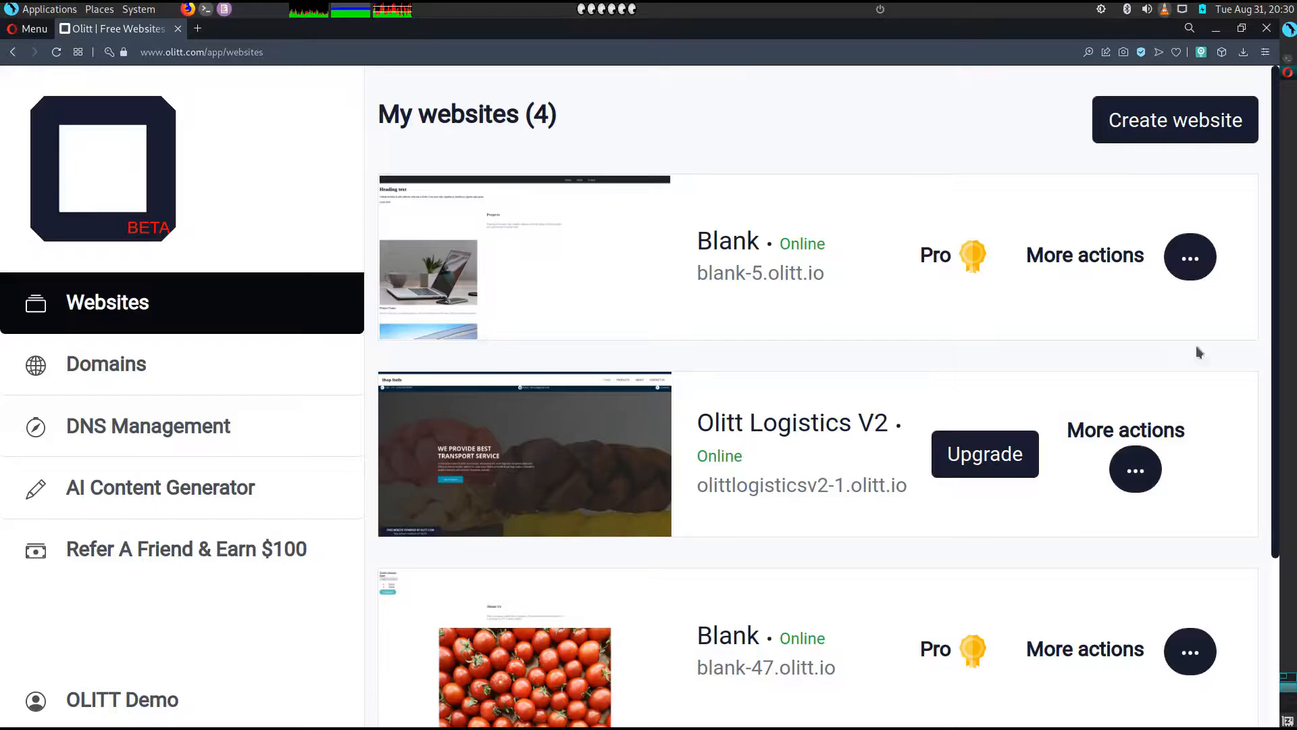
click(1194, 122)
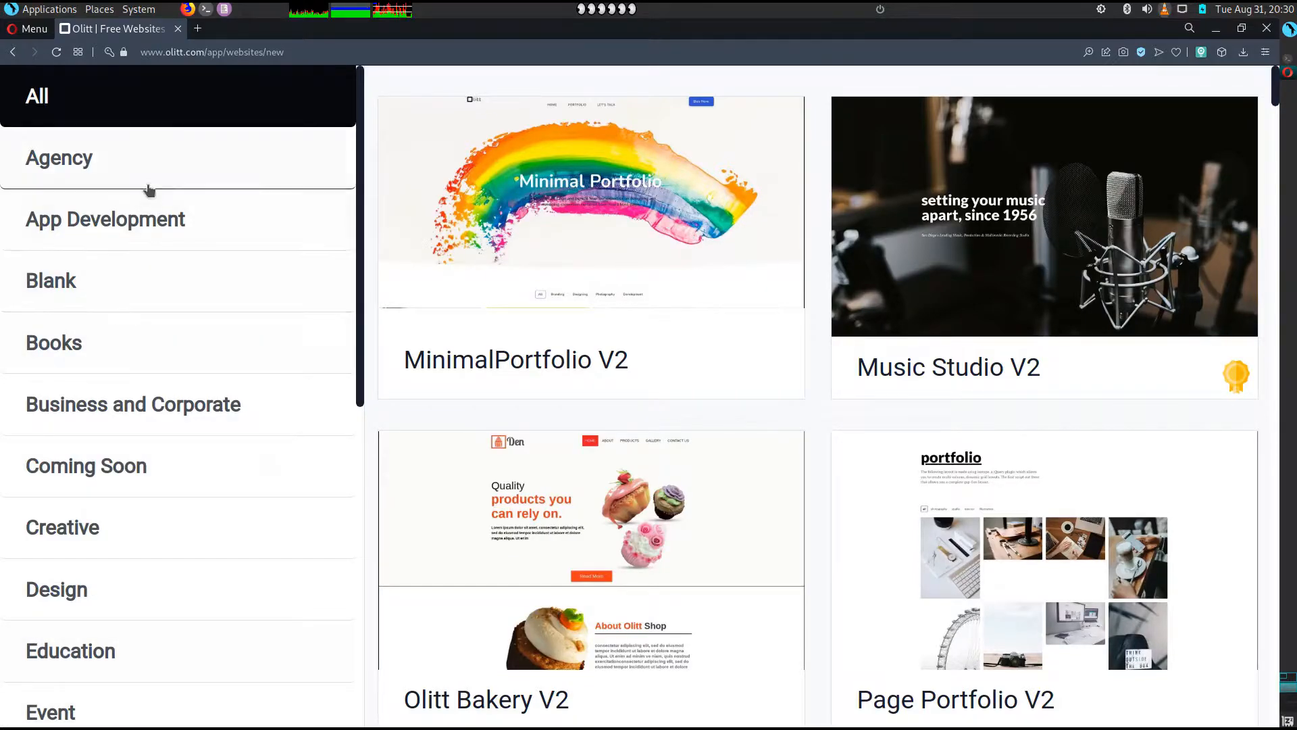
scroll(151, 433, down, 3)
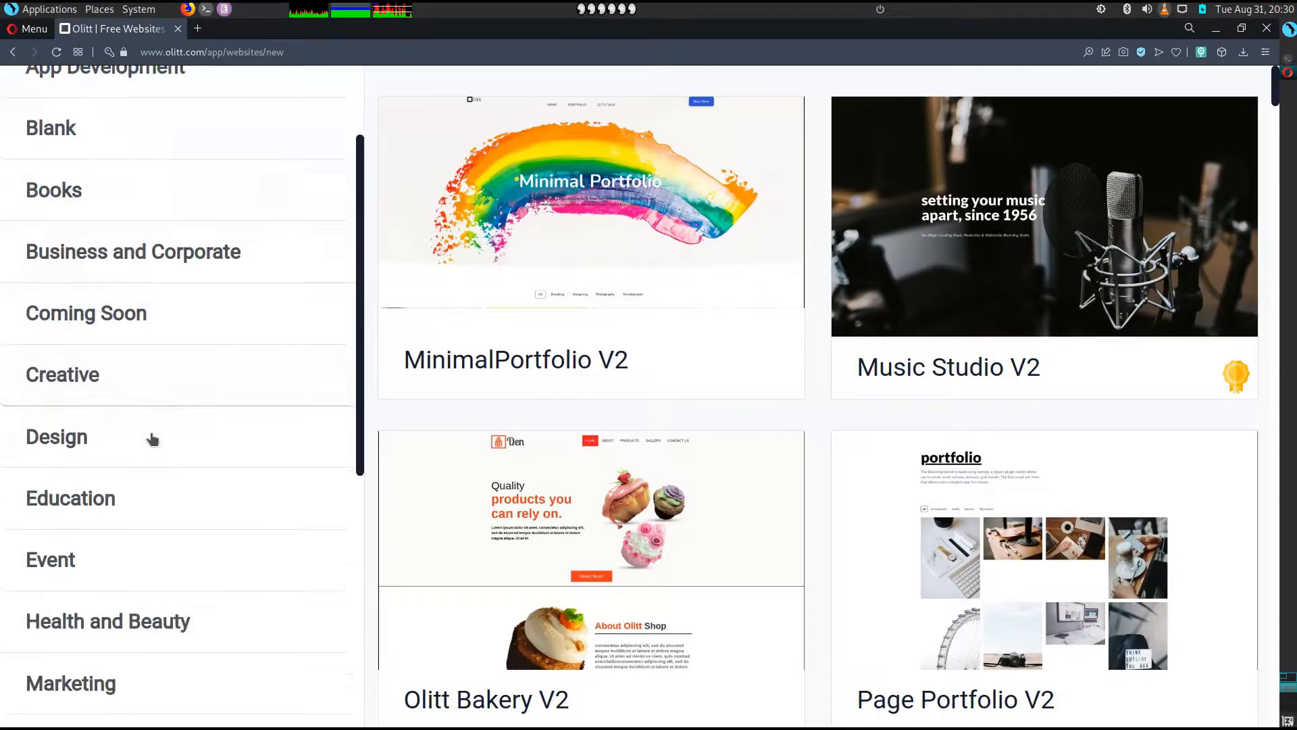
scroll(82, 650, down, 7)
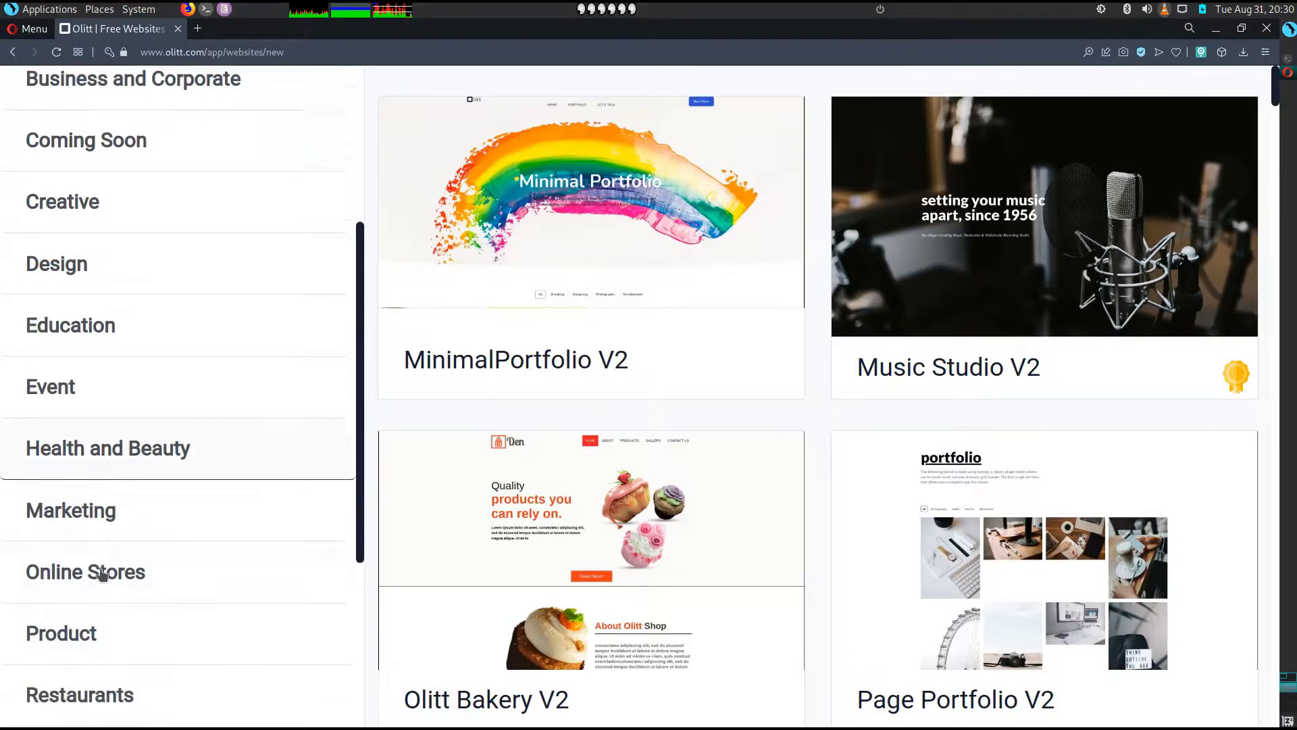
scroll(103, 581, down, 1)
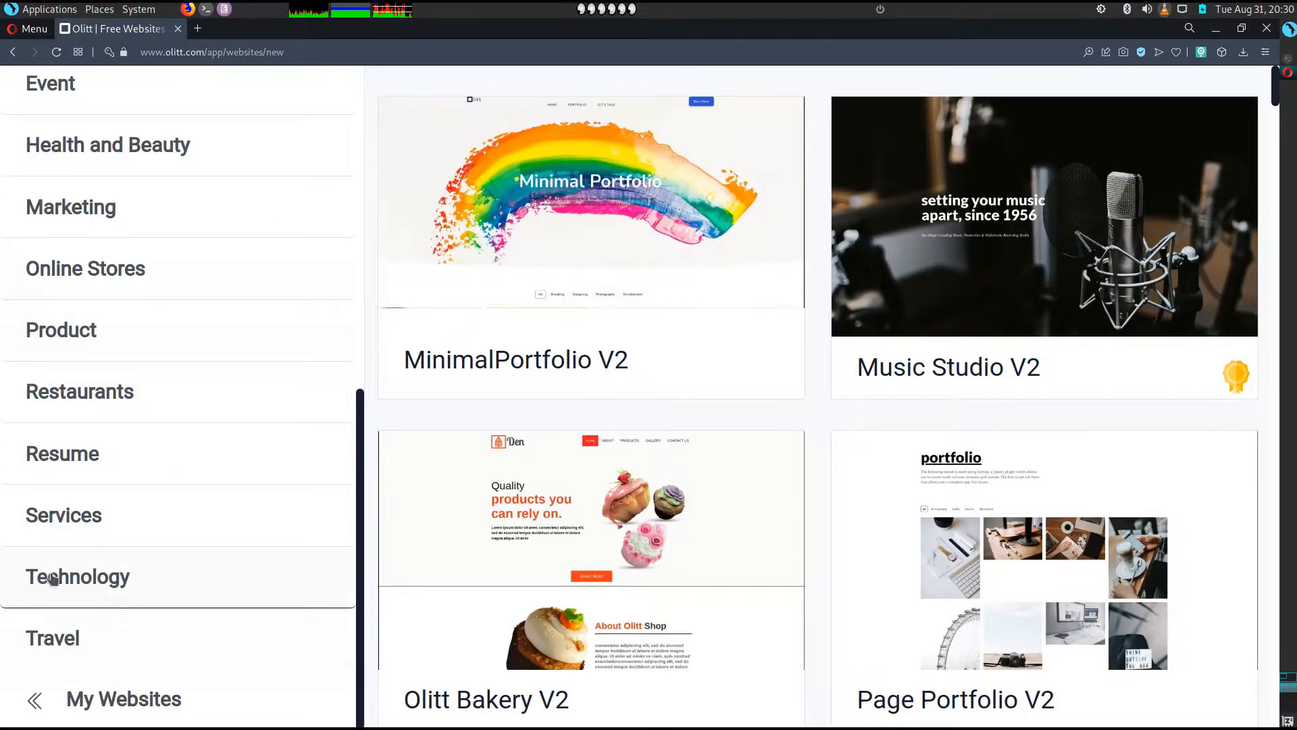
scroll(802, 412, down, 1)
scroll(739, 419, up, 1)
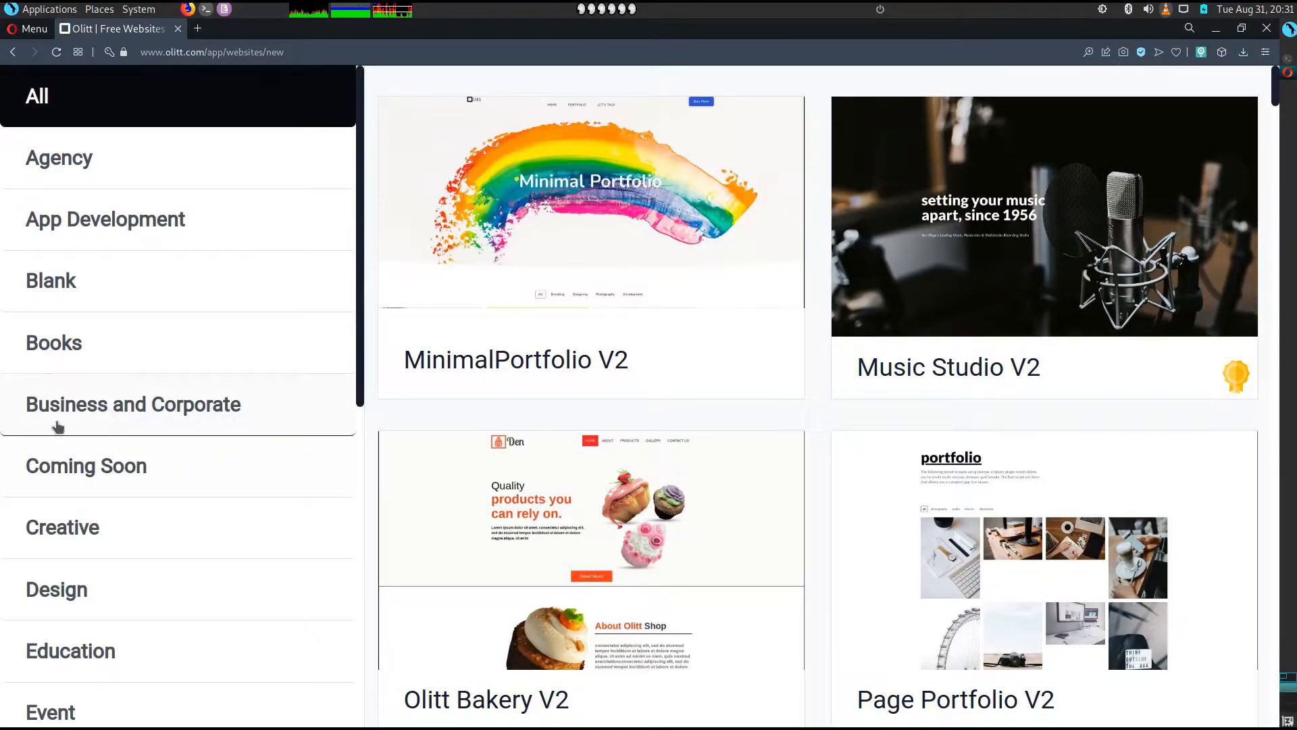
Create a website from the Business marketing-RTL-dark template in Business and Corporate and dismiss the publication notice to reach the editor.
click(116, 425)
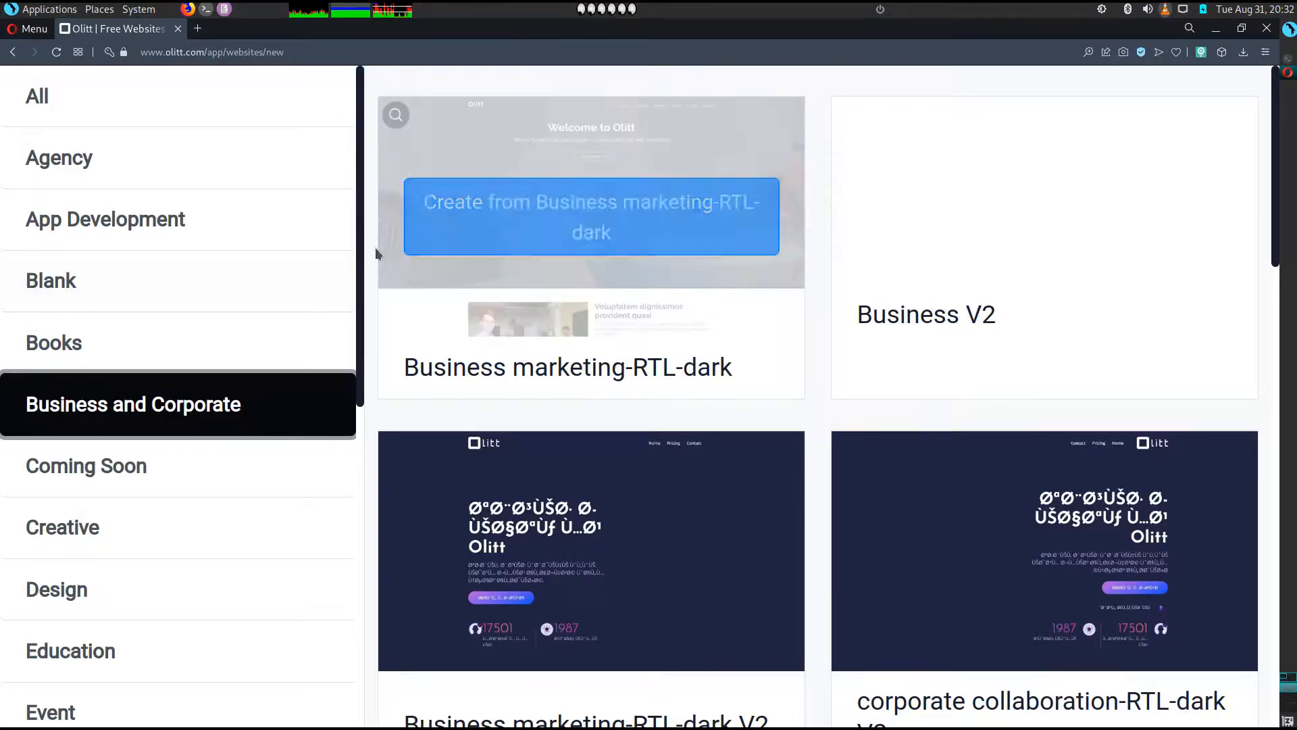
click(573, 207)
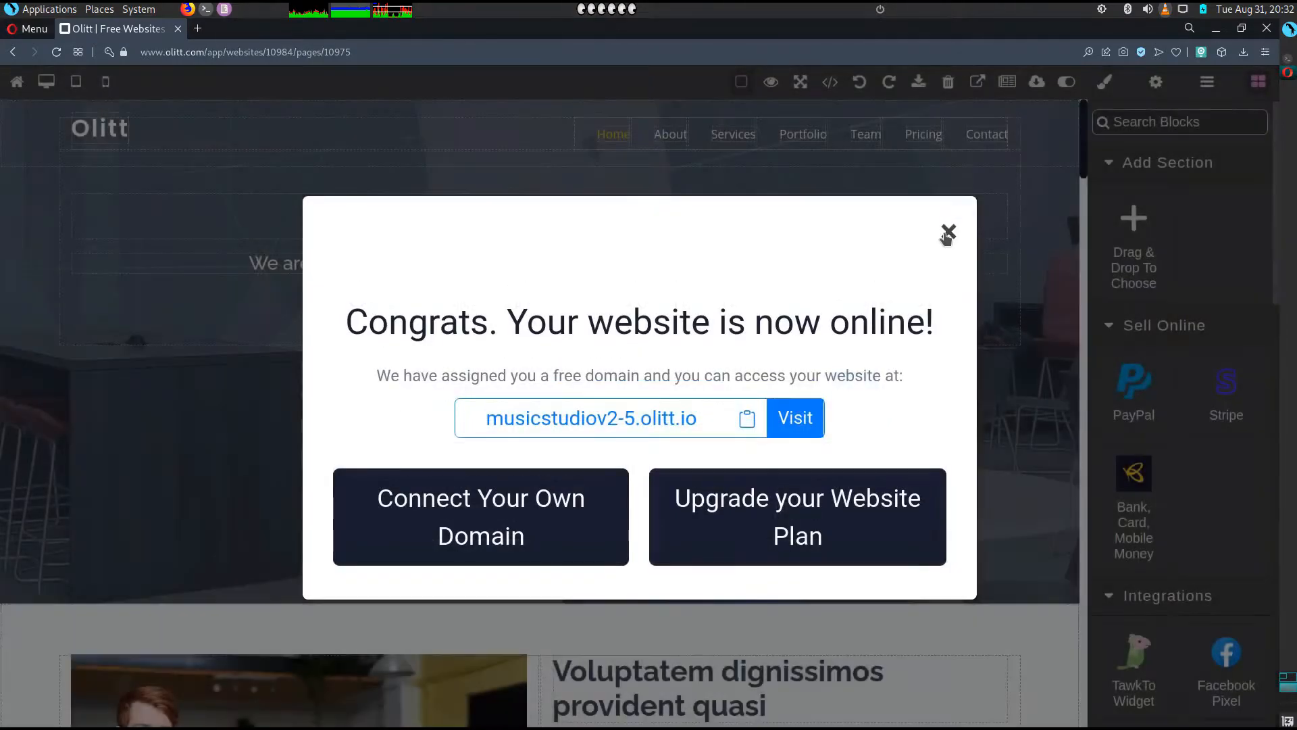
click(948, 234)
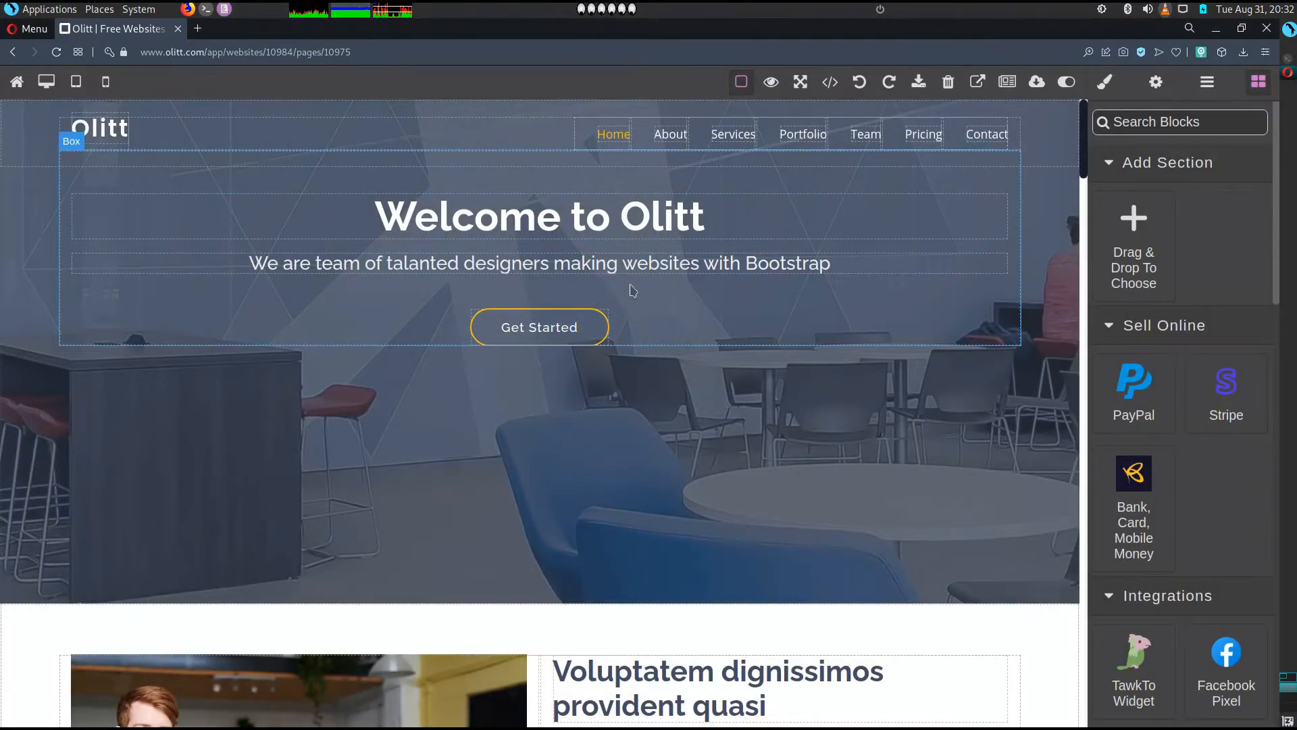
Hide the component outlines and check the page in tablet and mobile layouts before returning to the desktop layout.
click(735, 85)
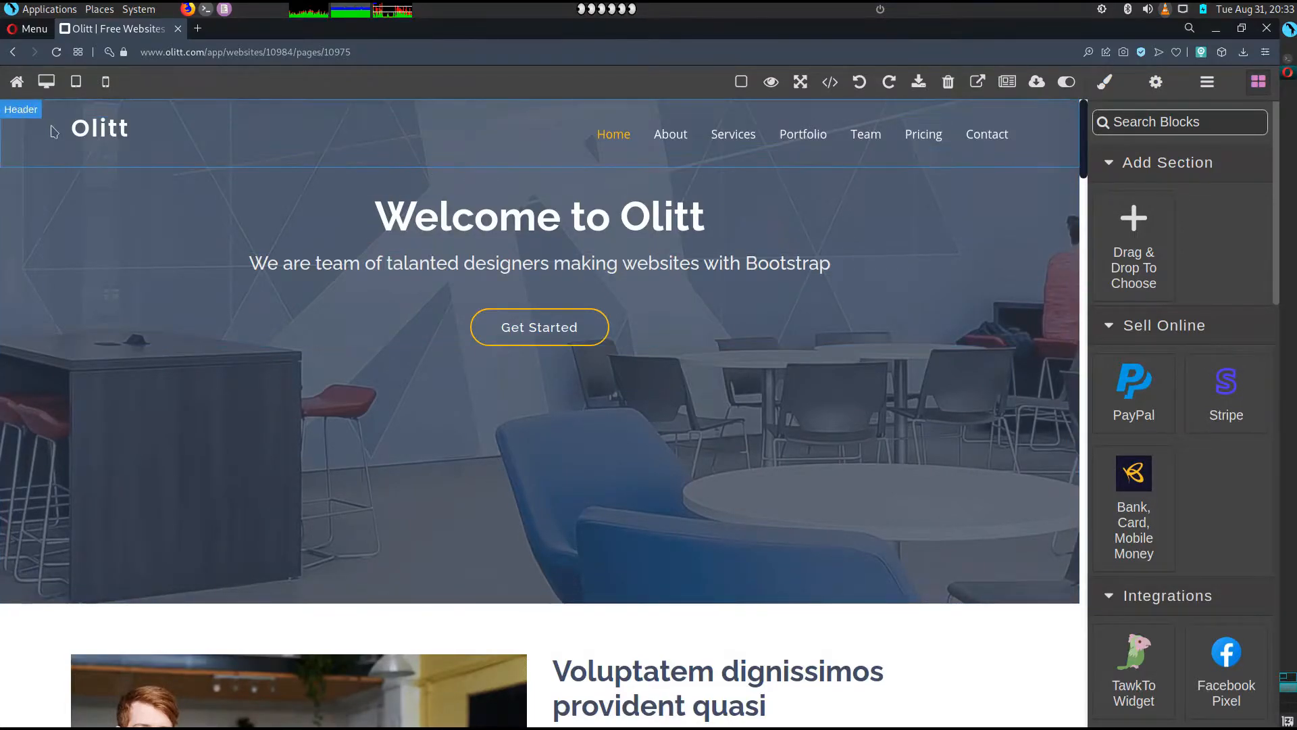
click(75, 87)
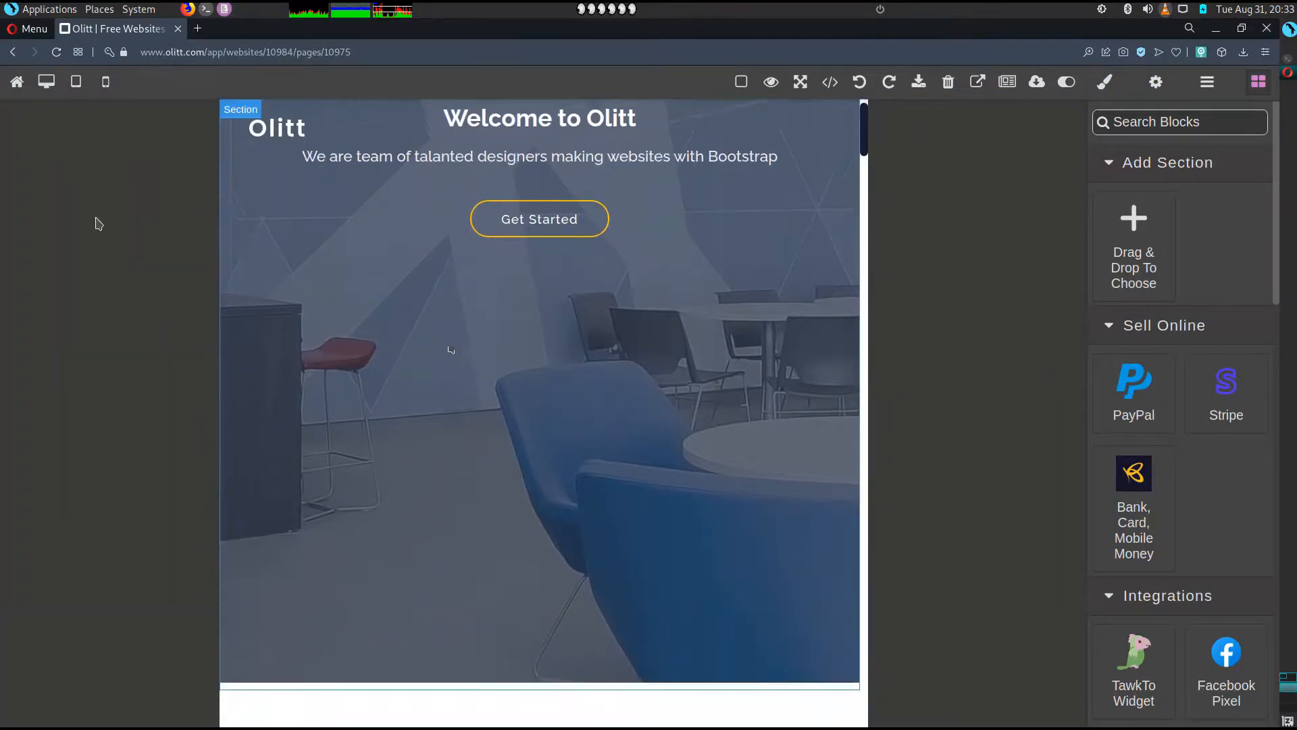
click(104, 84)
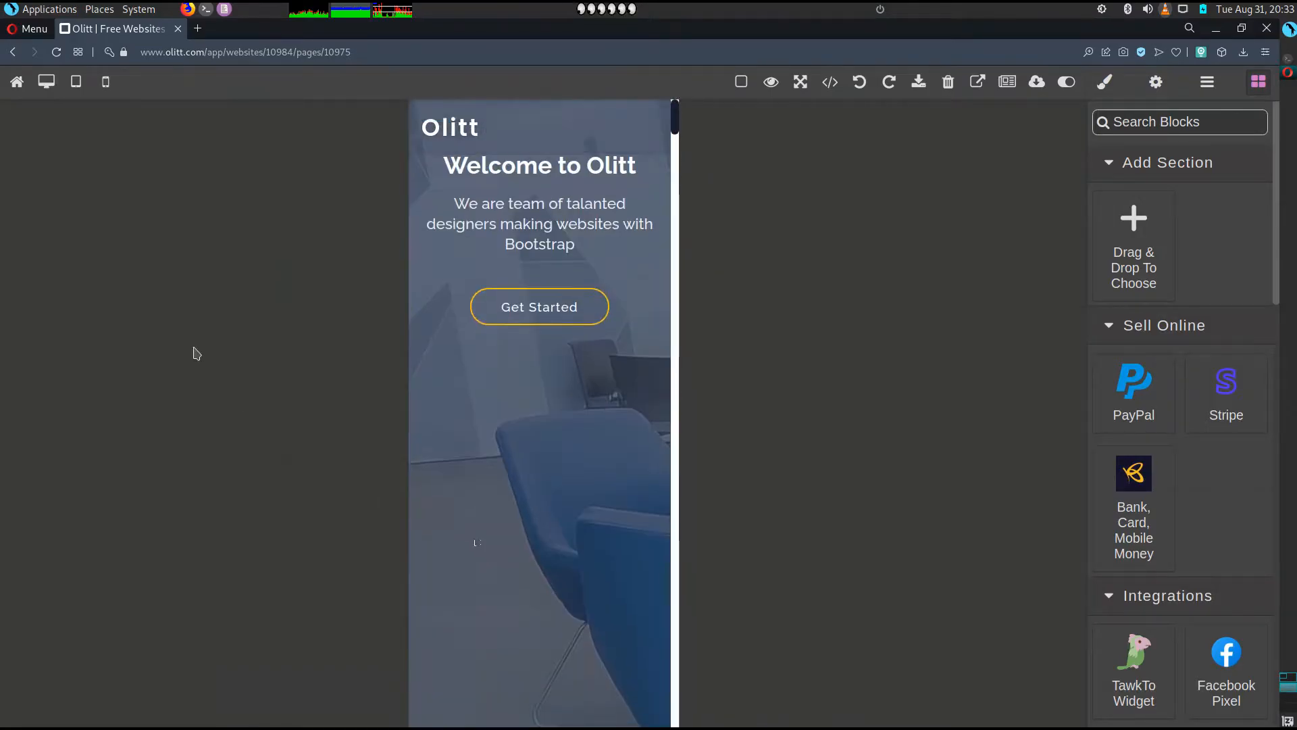
click(44, 84)
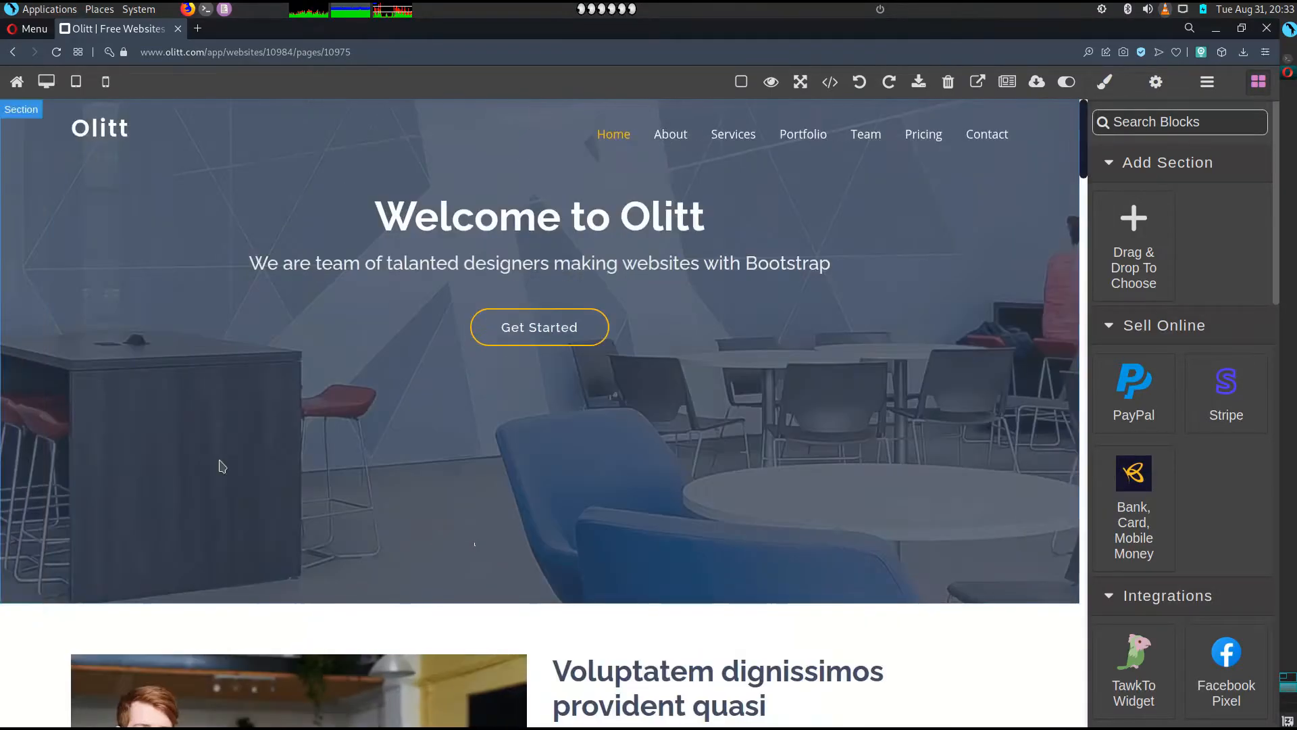
Show the component outlines, select the welcome heading and the hero section, and hide the outlines again.
click(741, 84)
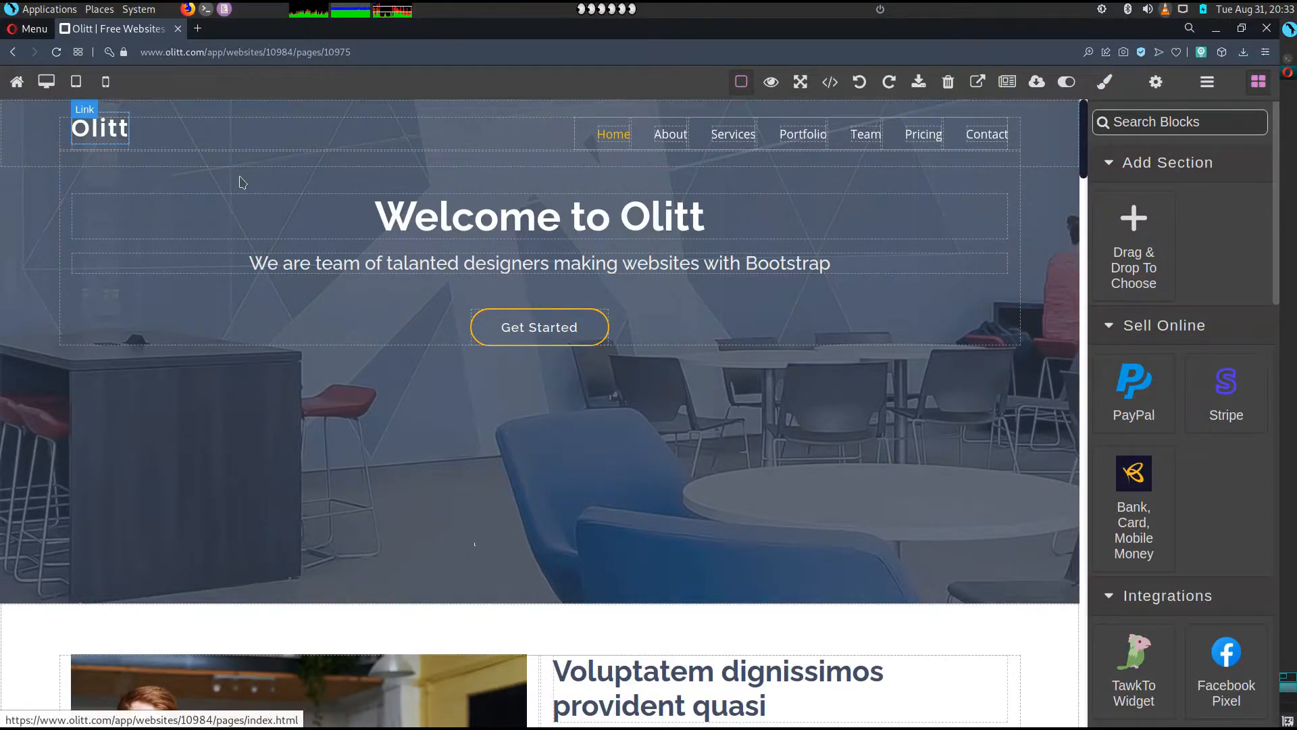
click(504, 216)
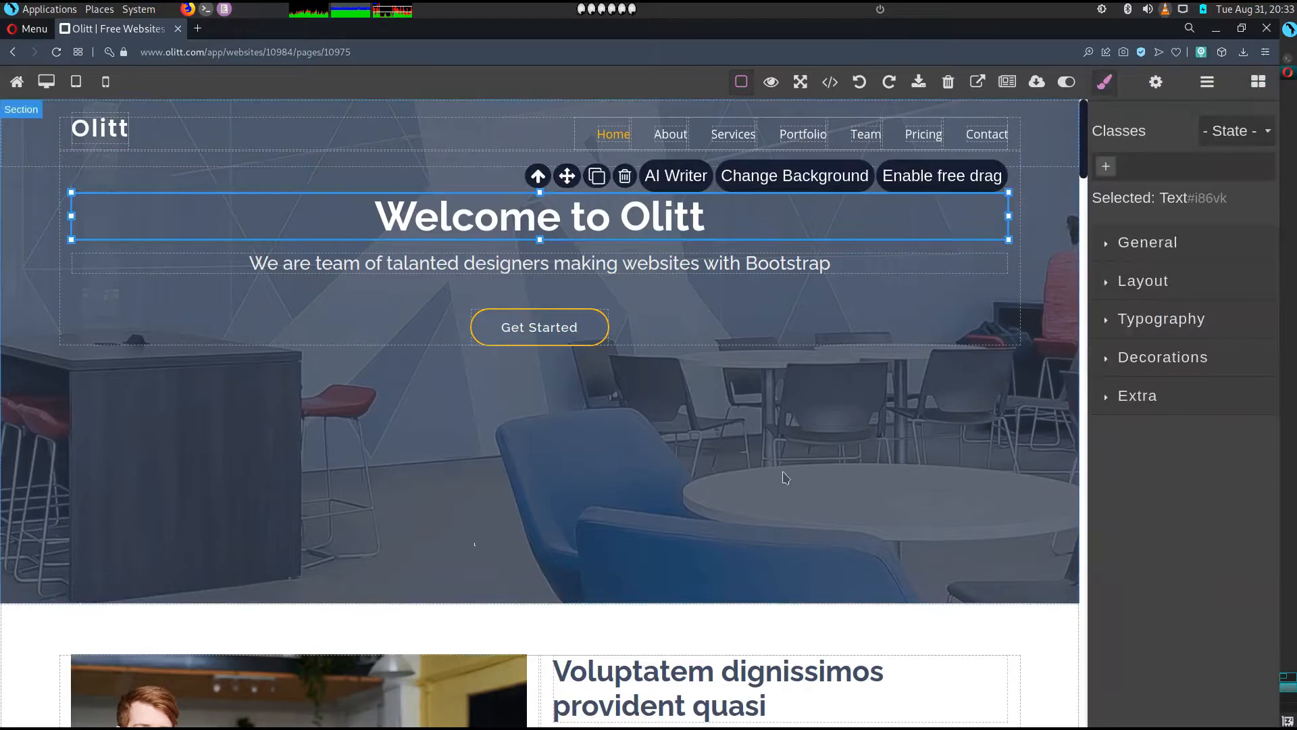
click(785, 479)
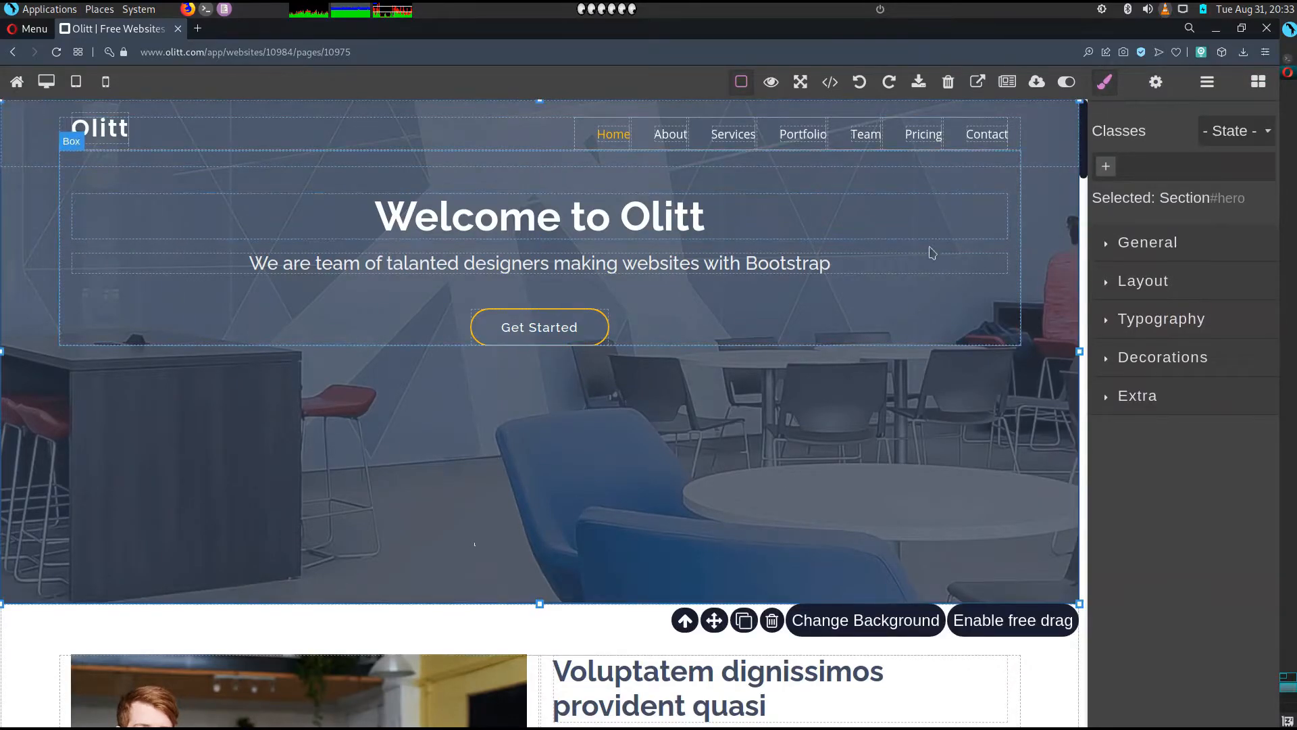
click(739, 85)
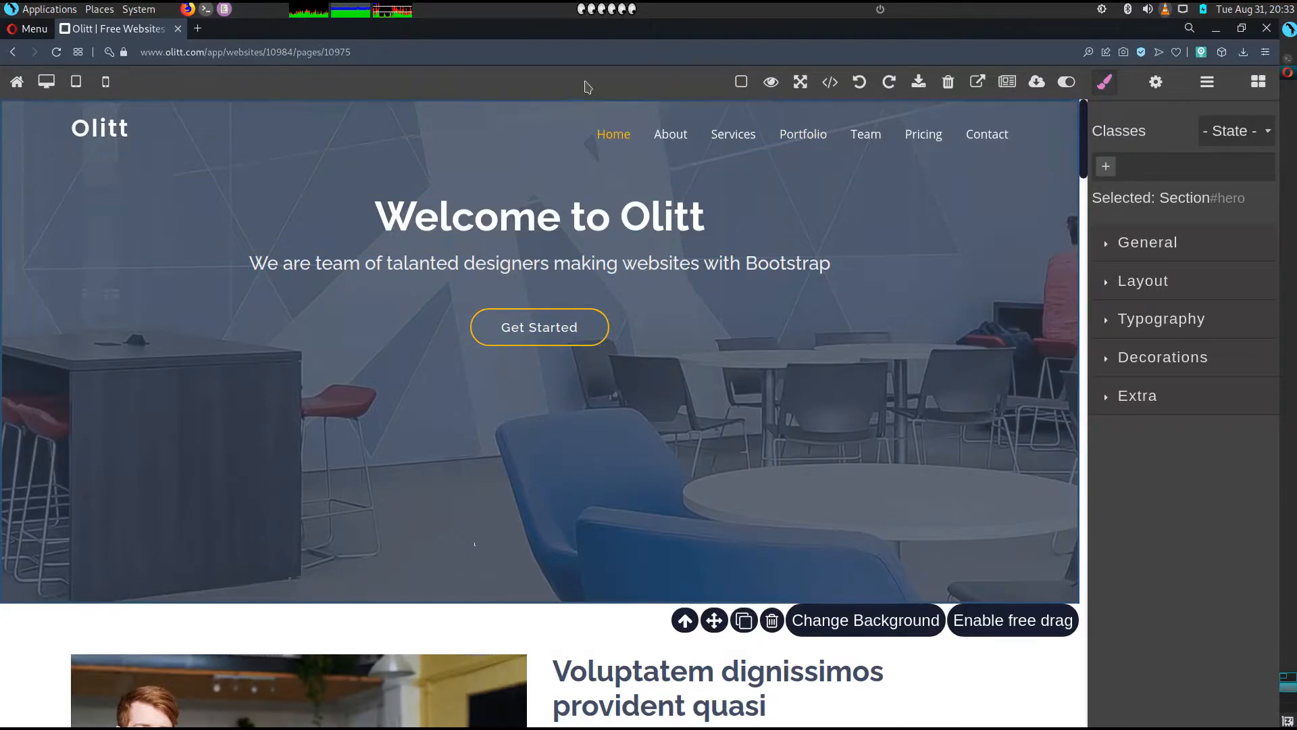
Preview the page without the editing interface, look through it and return to editing.
click(771, 83)
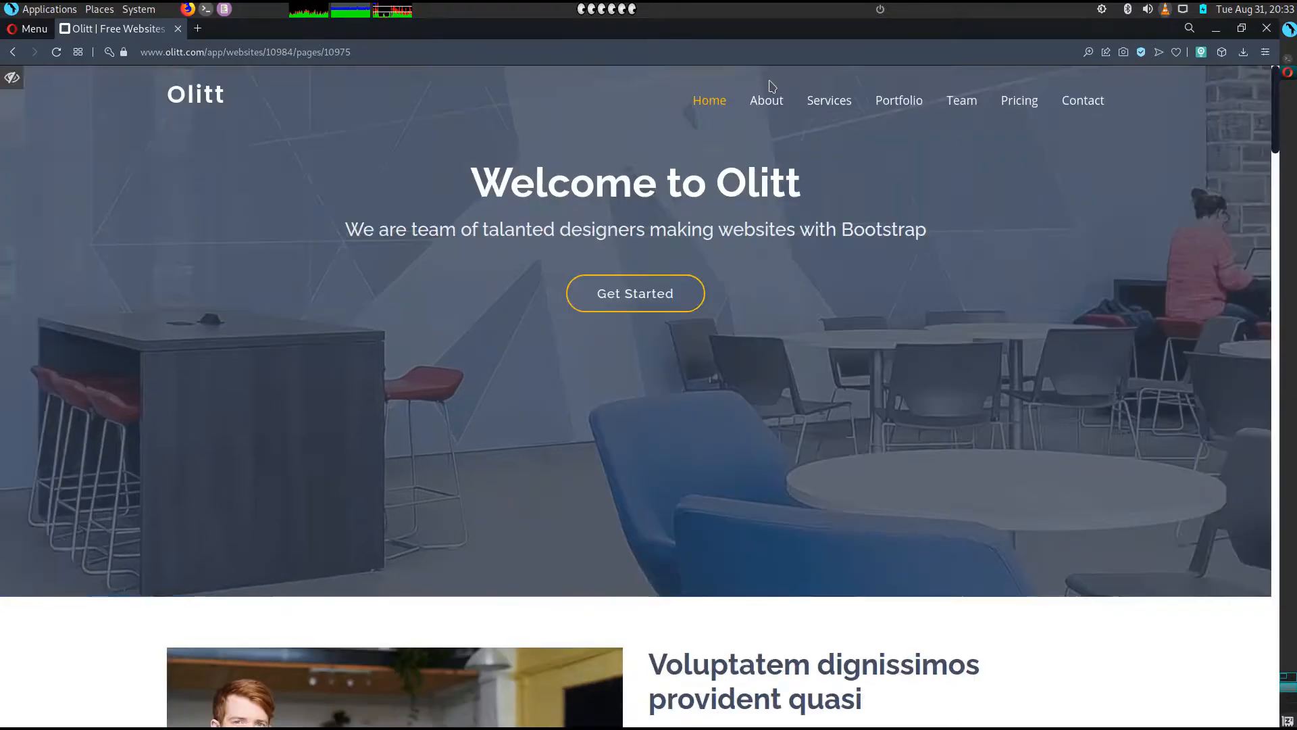
scroll(318, 419, down, 2)
scroll(275, 385, up, 2)
click(14, 79)
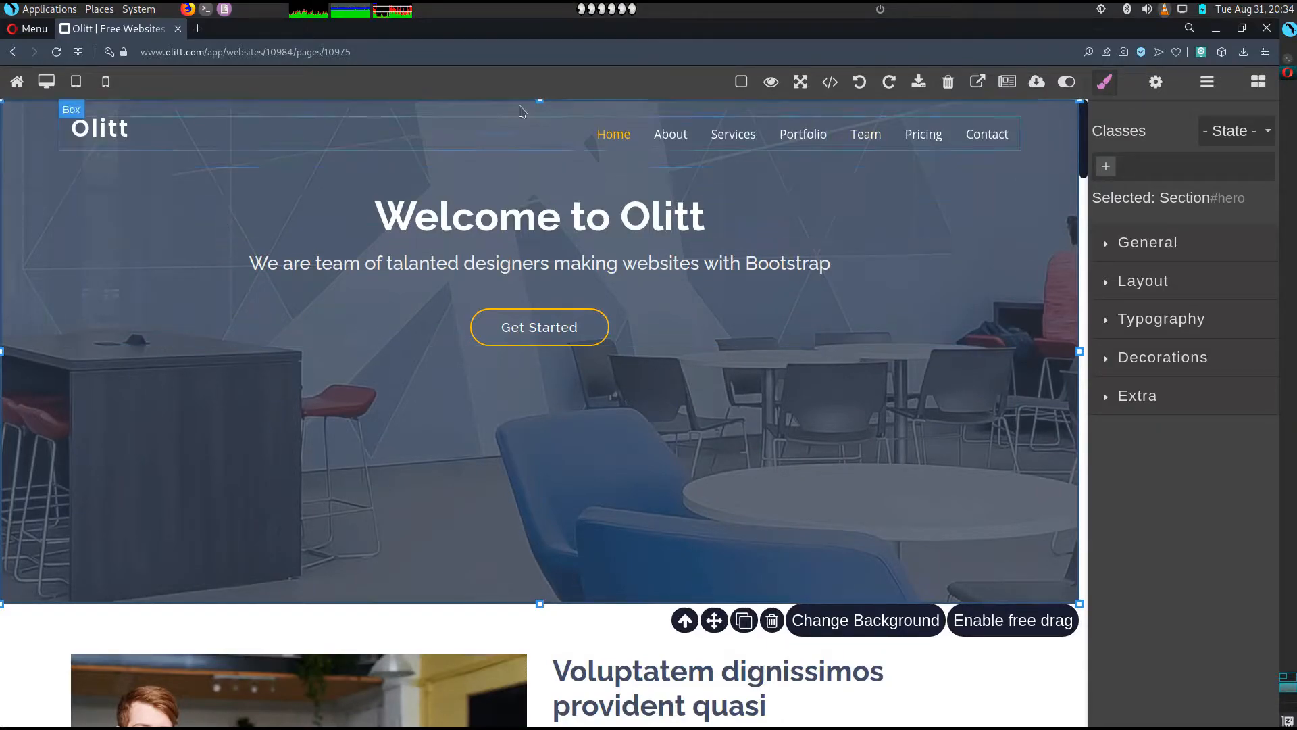
Review the page's HTML and CSS code, and look at the code Import dialog without importing anything.
click(831, 82)
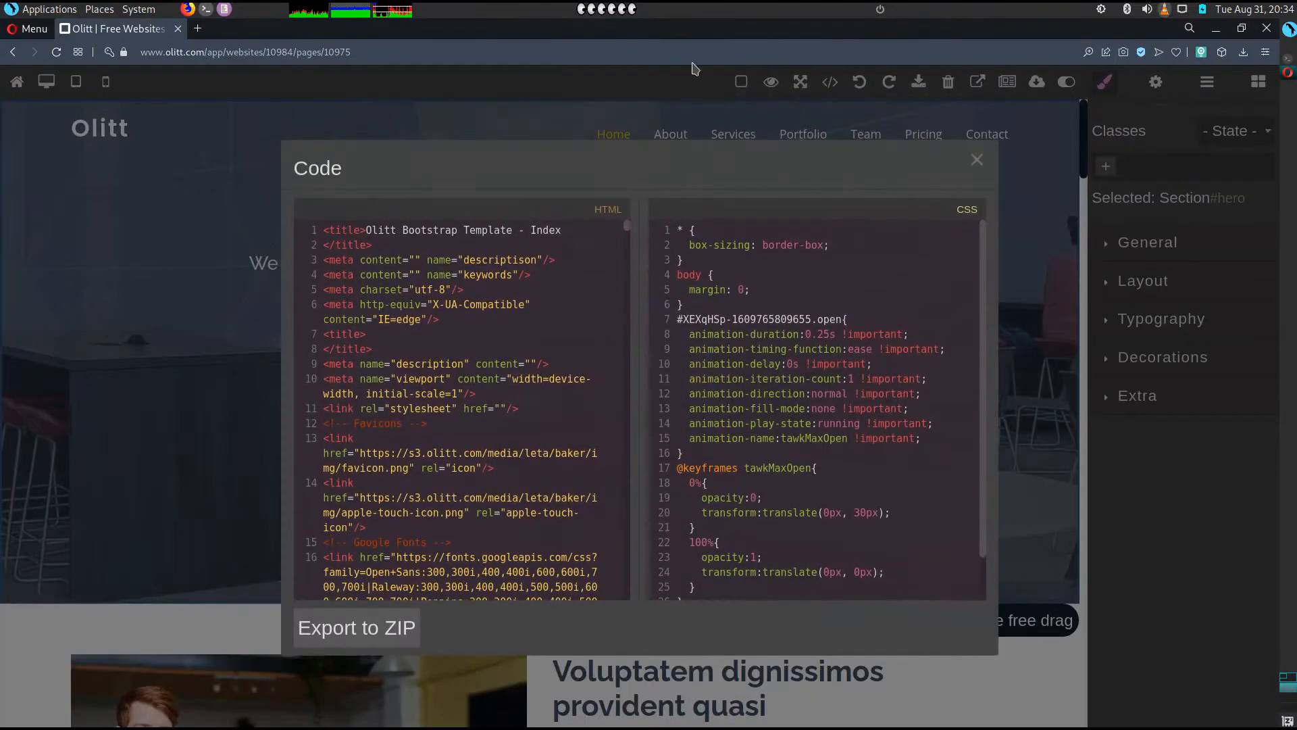
scroll(325, 508, down, 5)
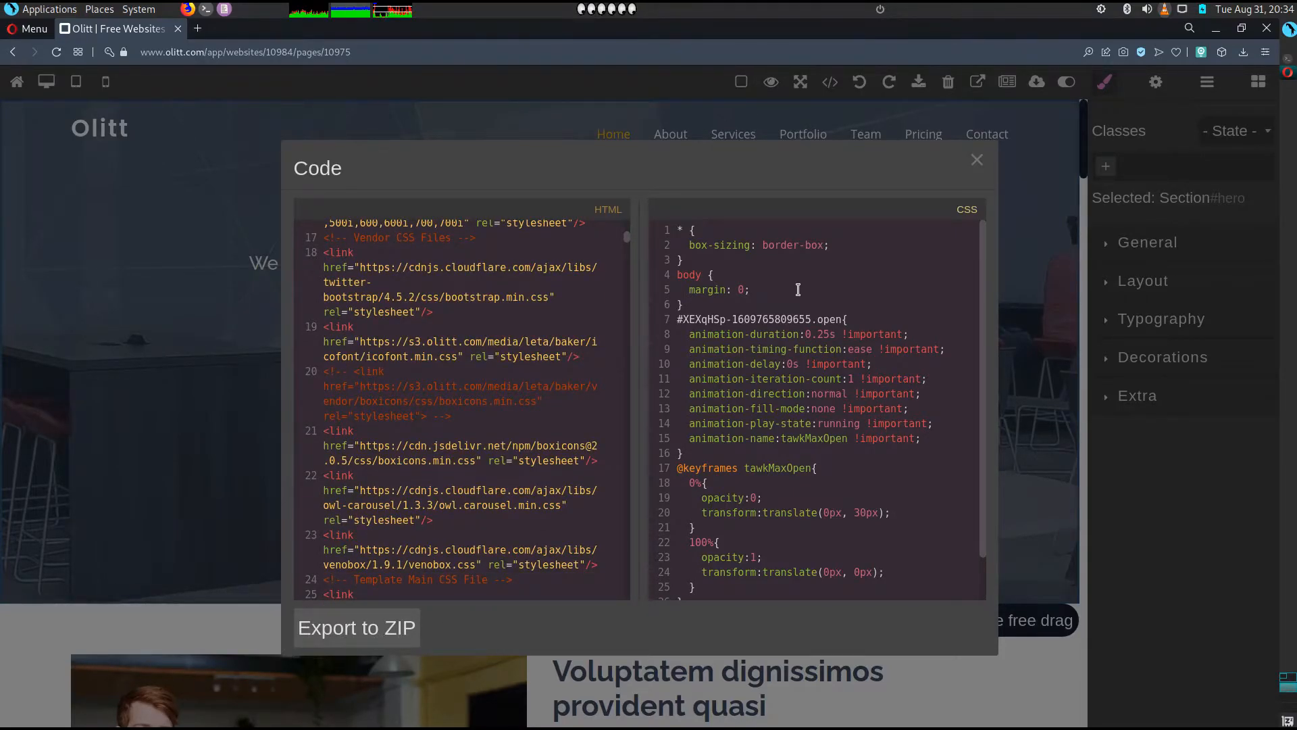
click(977, 162)
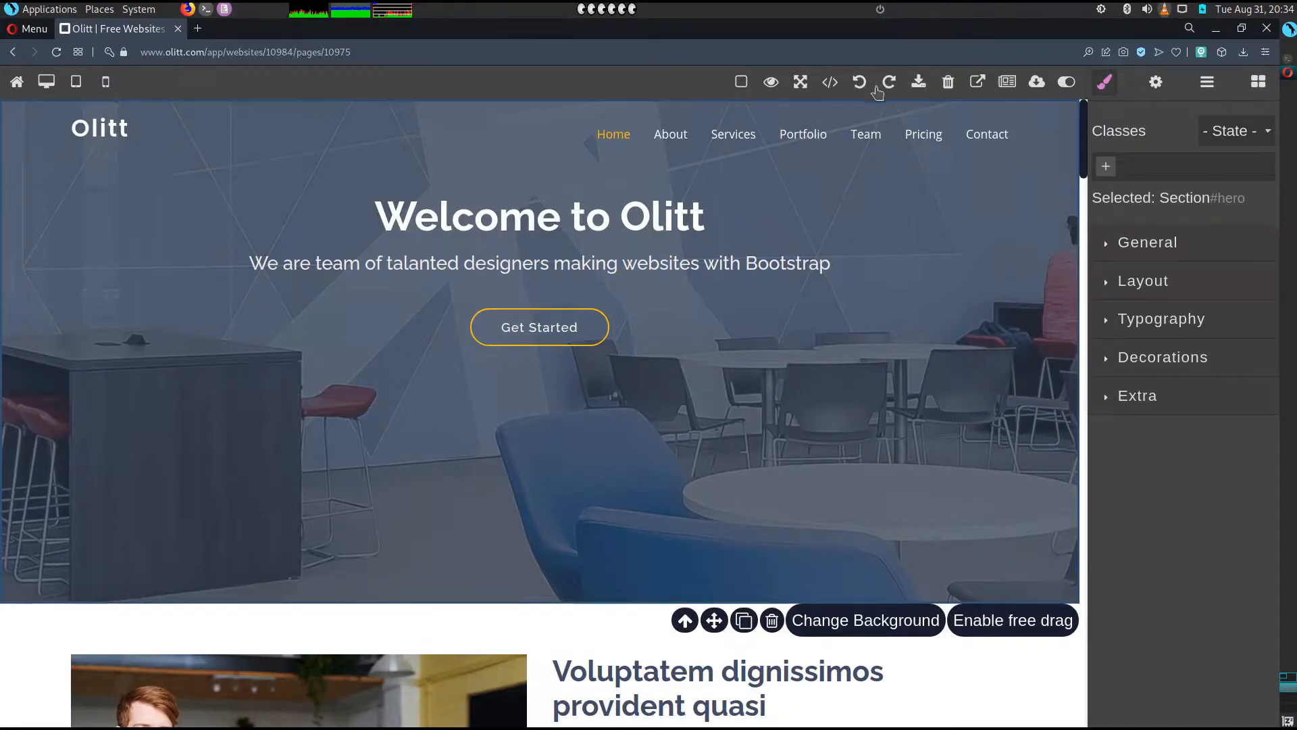
click(919, 82)
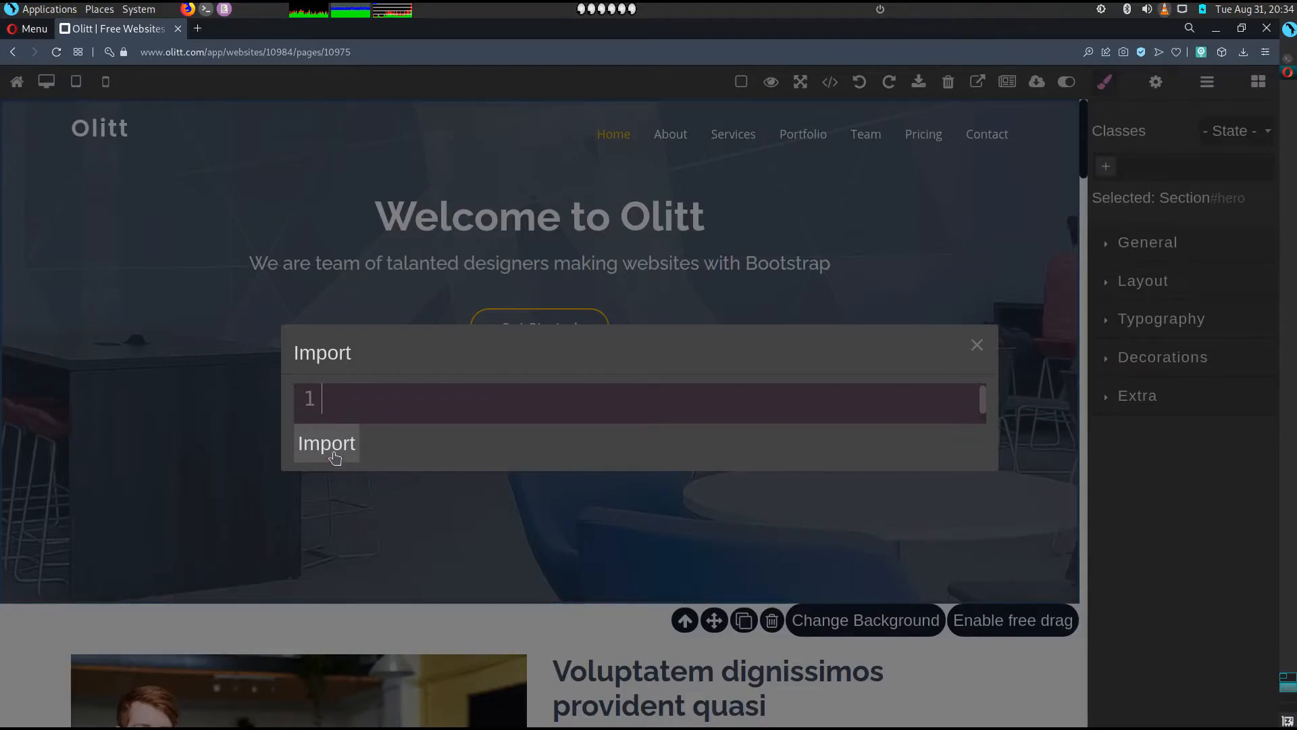
click(977, 346)
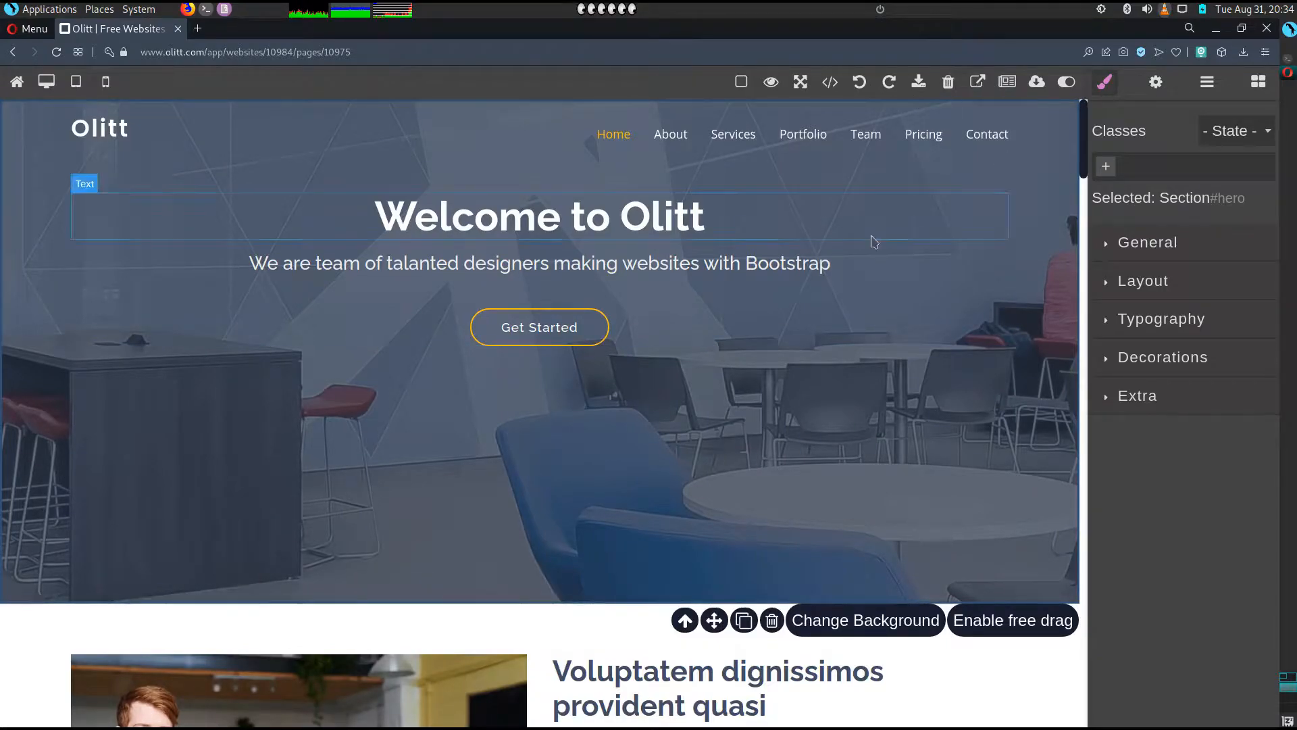
Open the live website in a new browser tab, look through its home page and return to the editor.
click(978, 82)
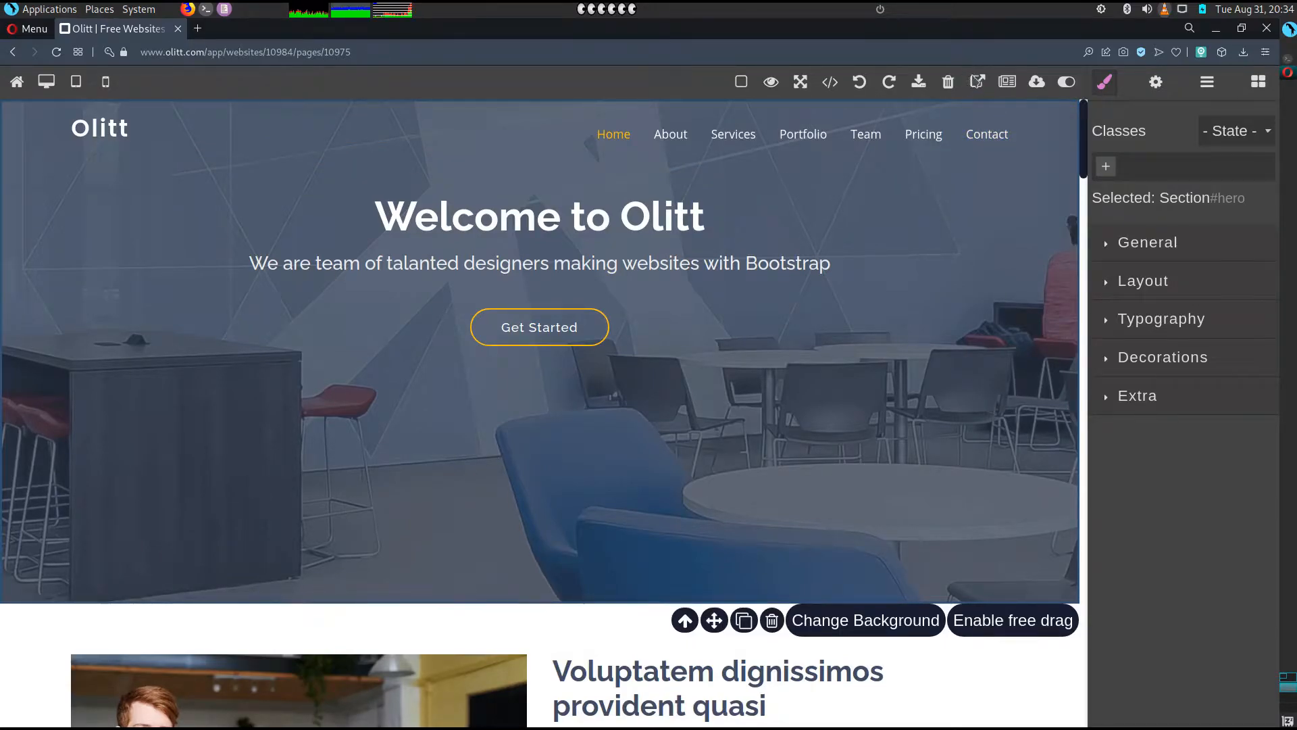
scroll(193, 274, down, 3)
scroll(189, 274, down, 2)
scroll(190, 270, up, 5)
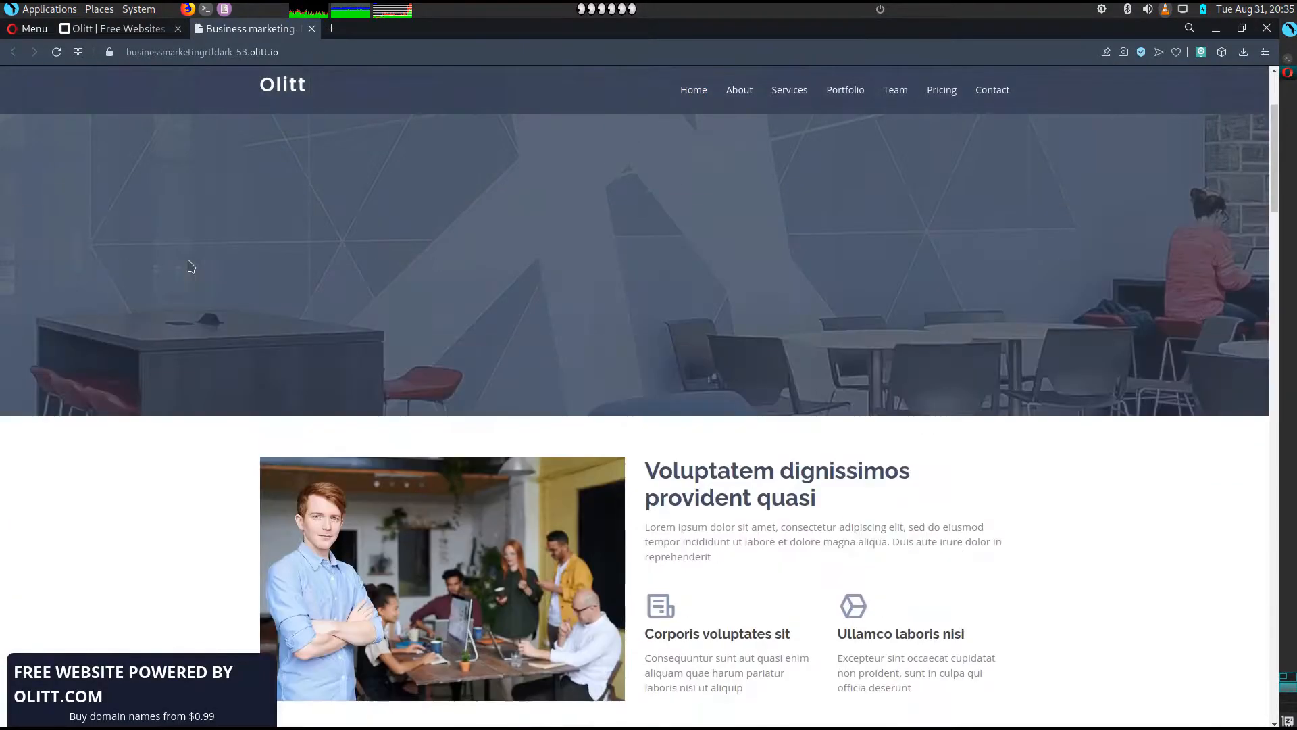
click(140, 38)
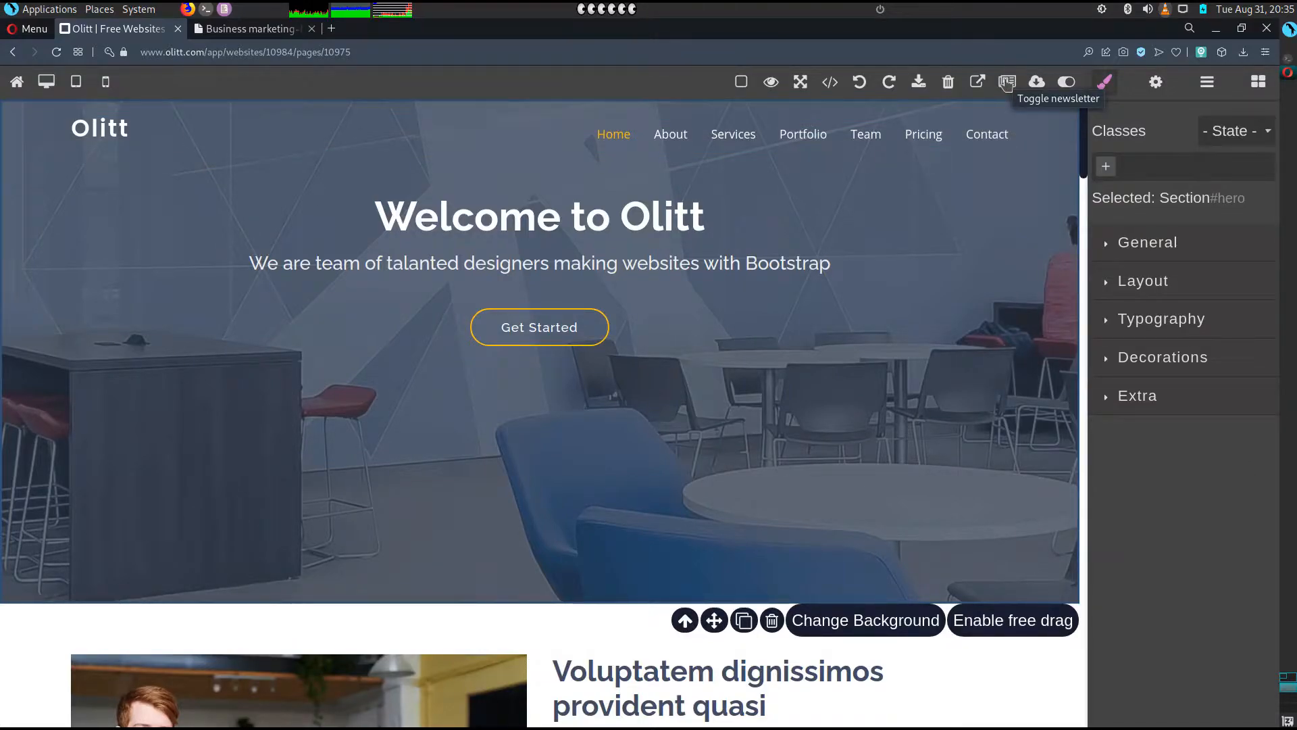
Turn automatic saving off and back on, and display the library of blocks for the page.
click(1065, 84)
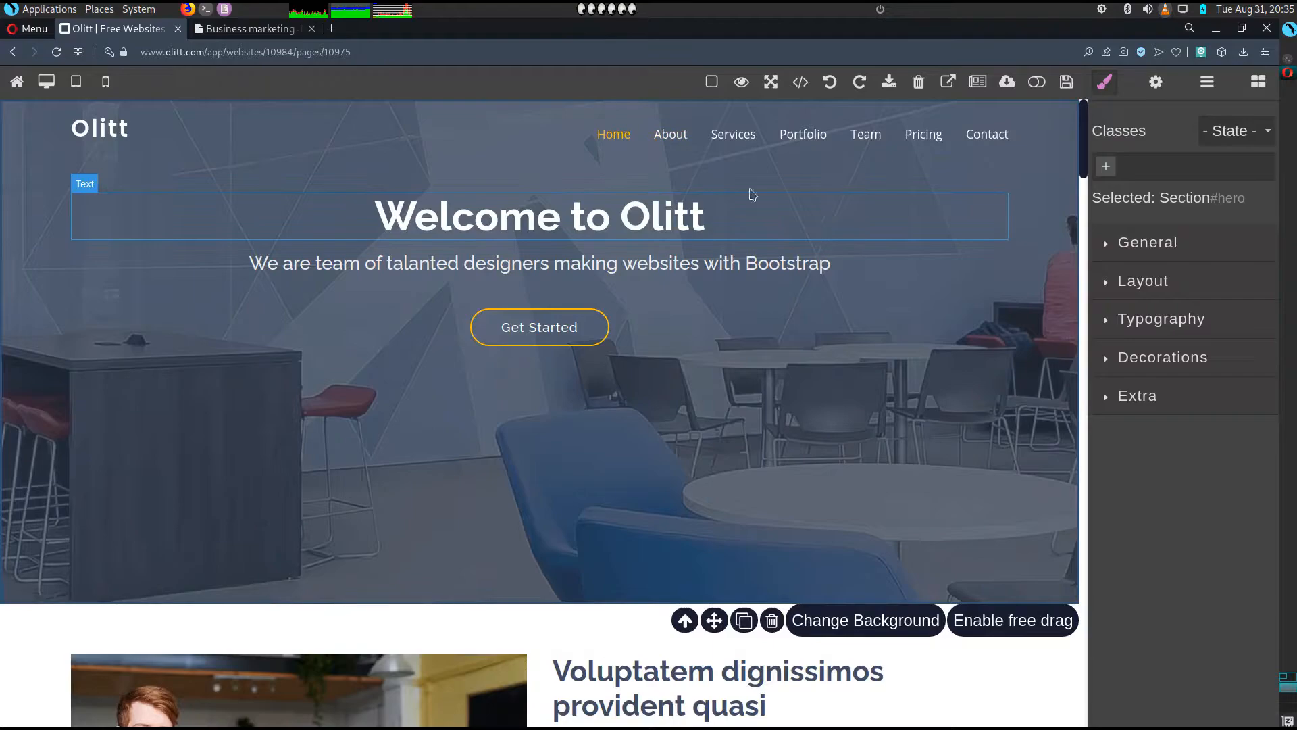
click(1067, 82)
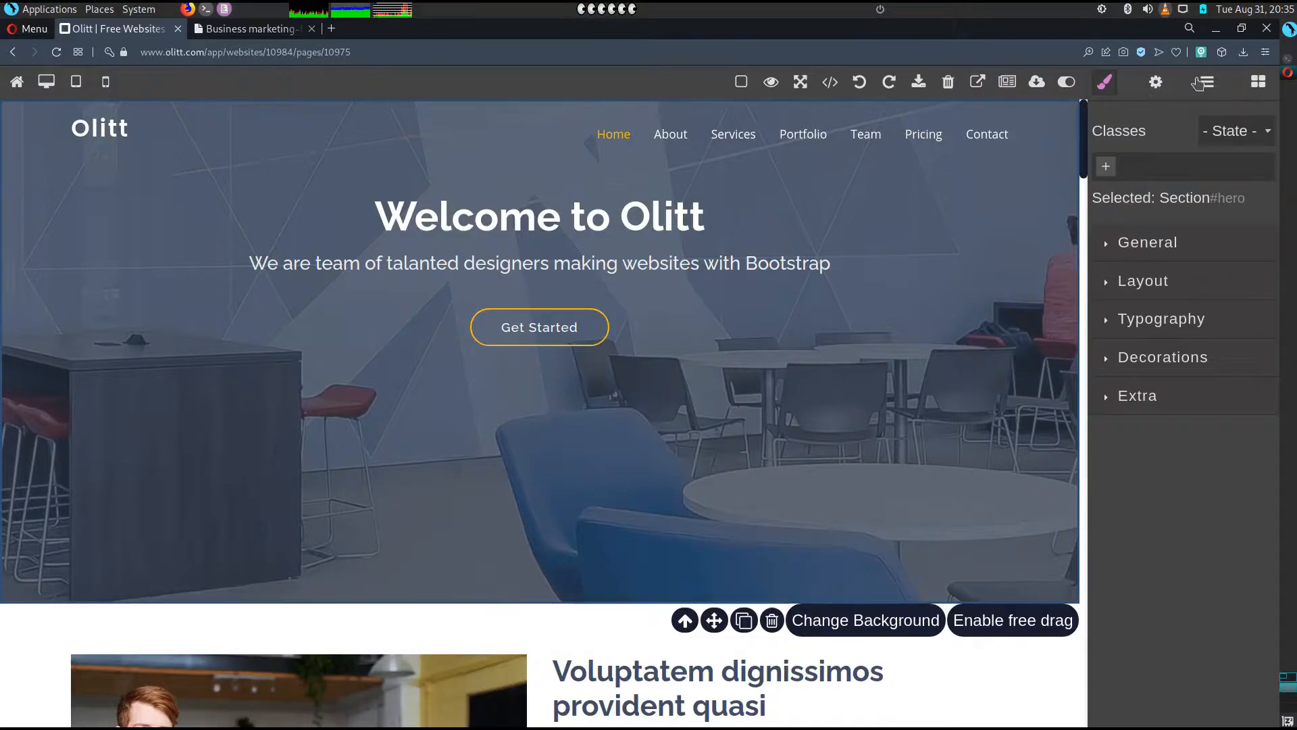
click(1258, 83)
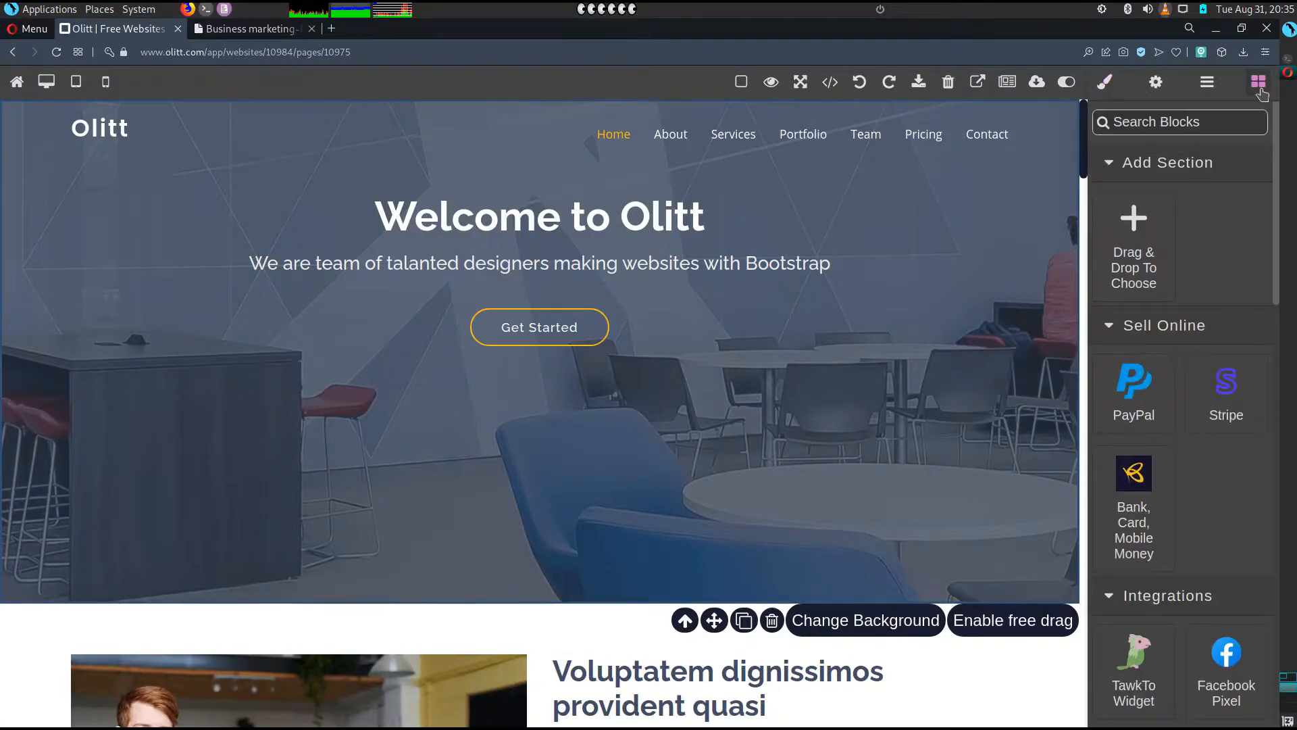
Examine the General style settings of the "Welcome to Olitt" heading, including its float, display options and position.
click(1106, 84)
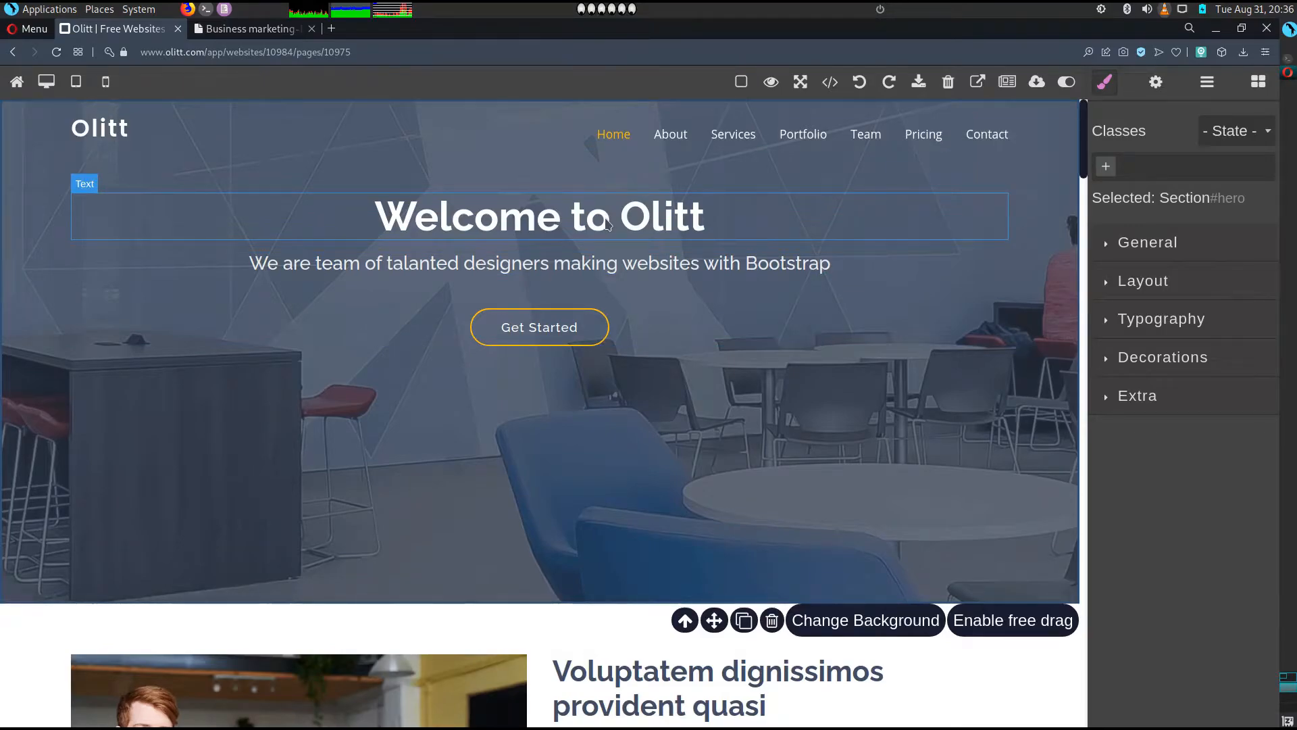
click(607, 224)
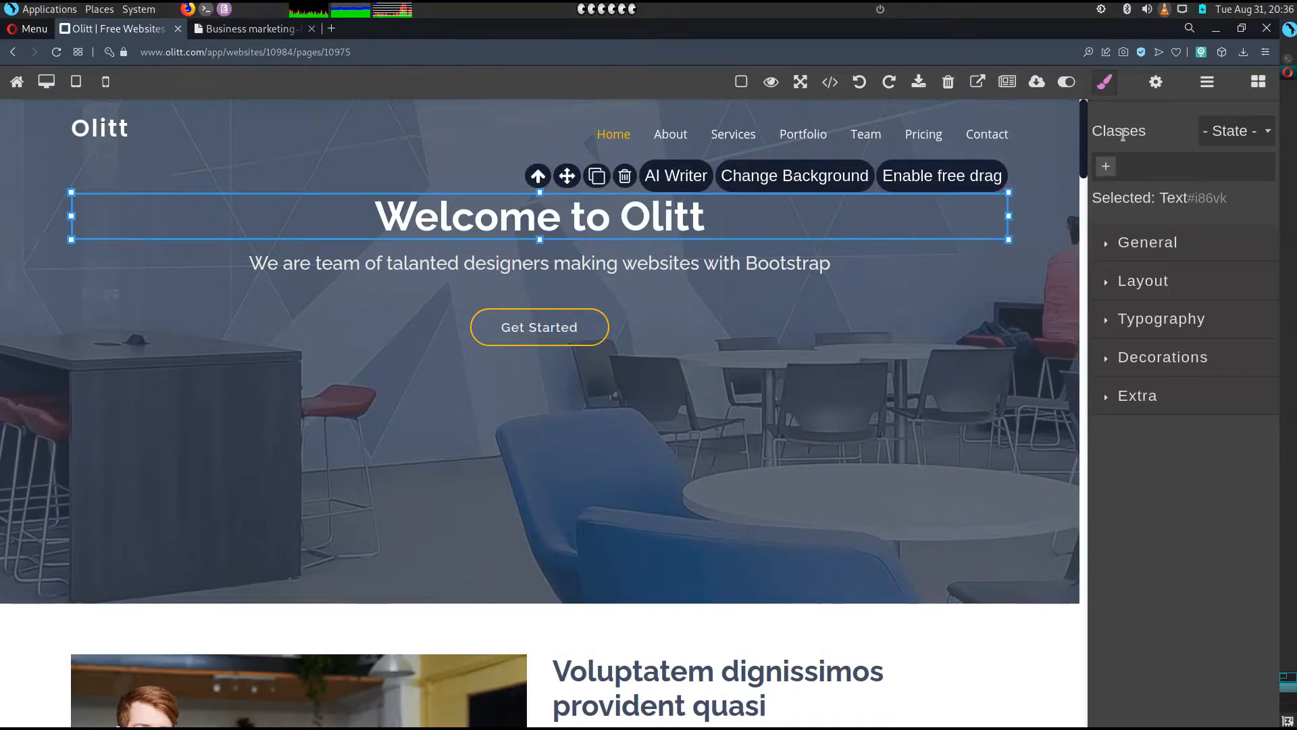
click(1108, 246)
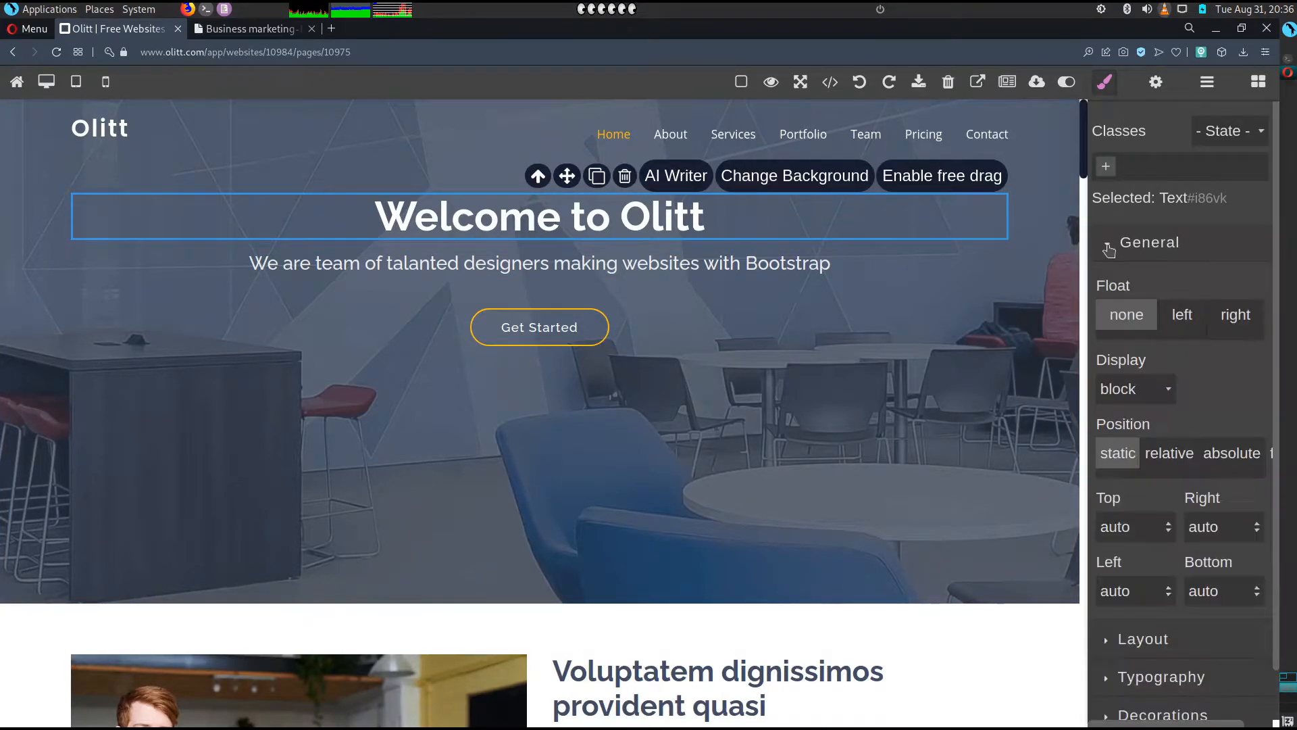
scroll(1122, 277, down, 1)
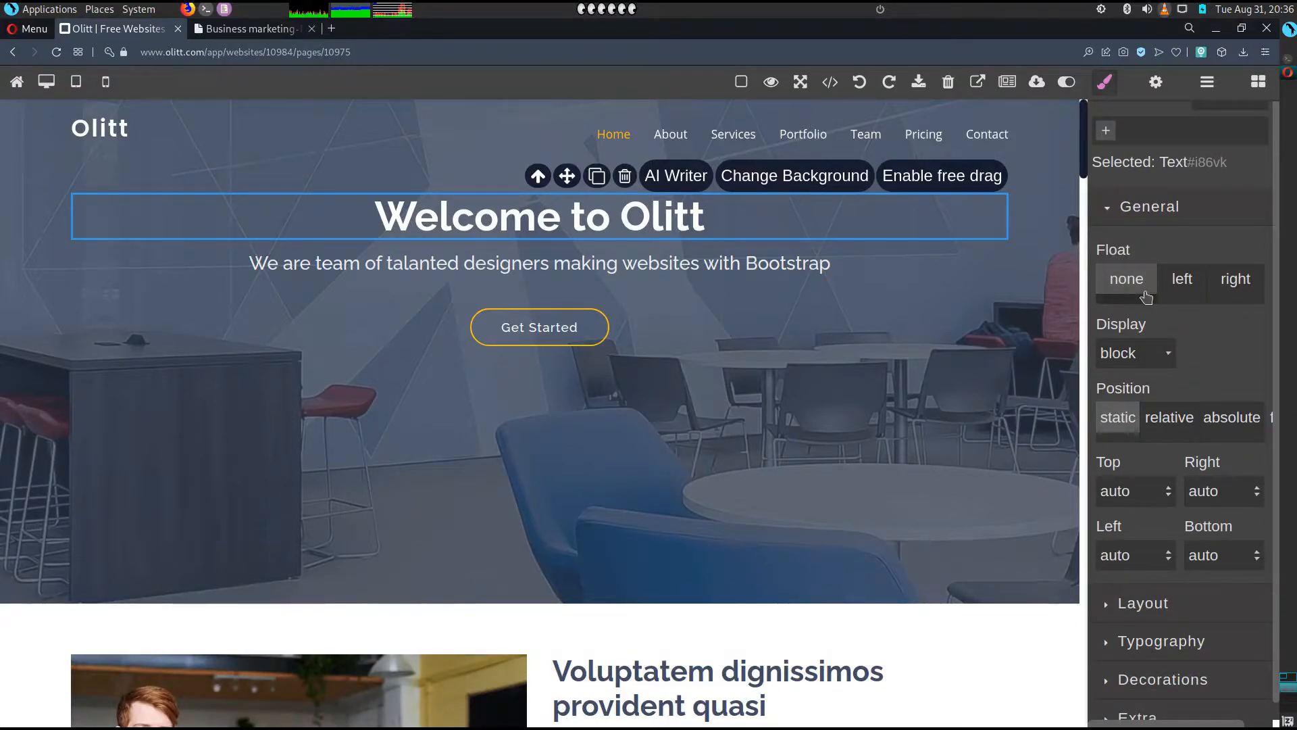
scroll(1149, 325, down, 1)
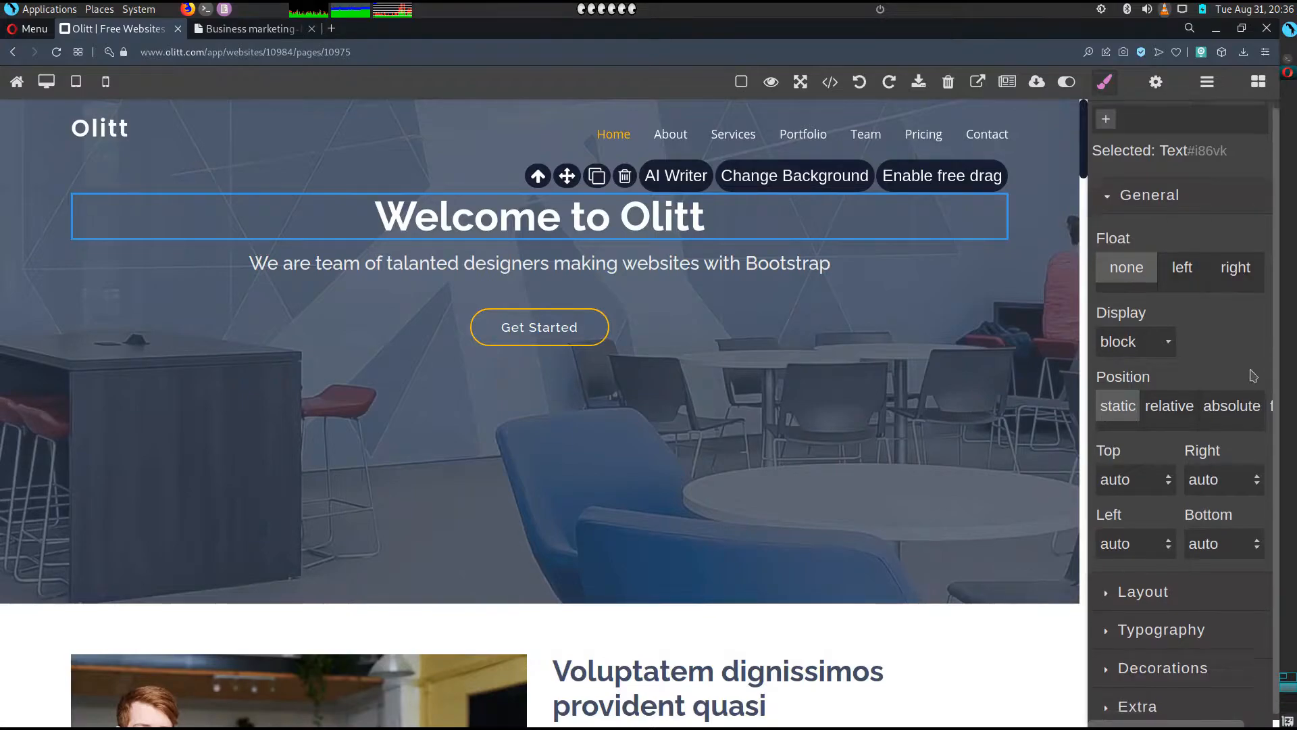
click(1152, 335)
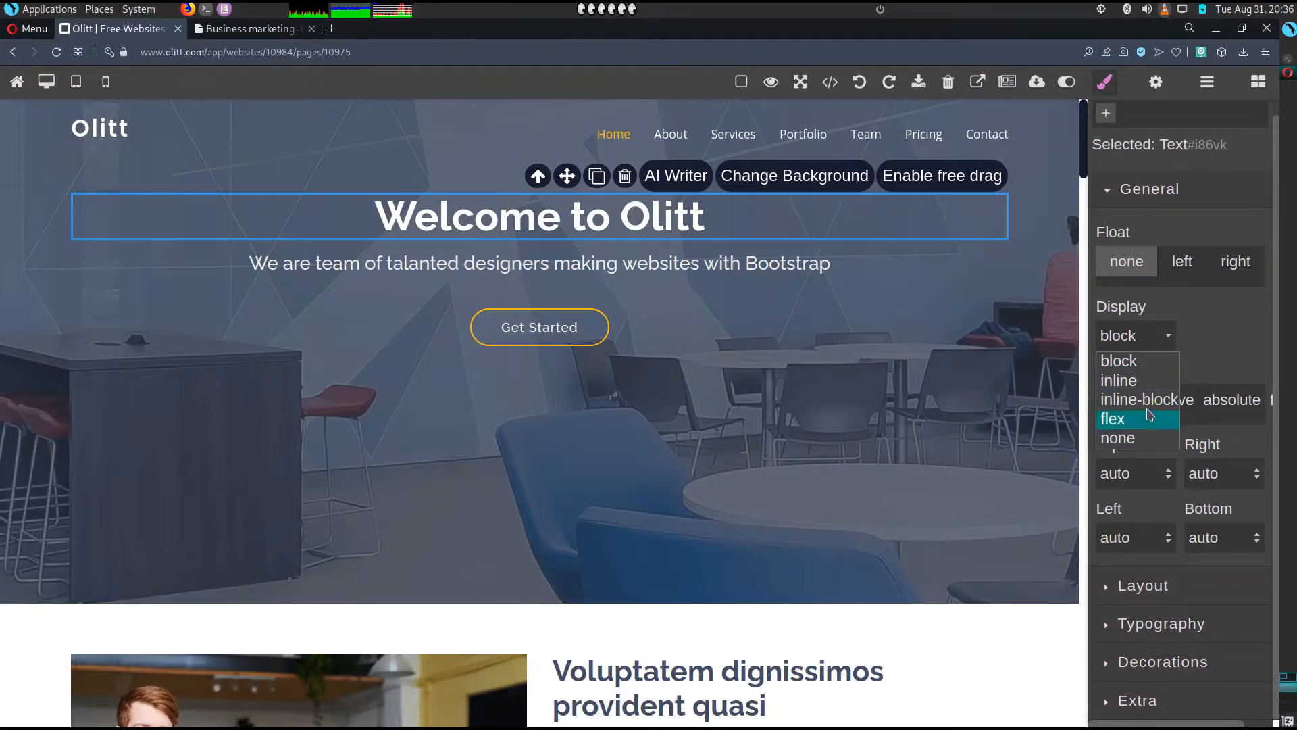
click(1222, 336)
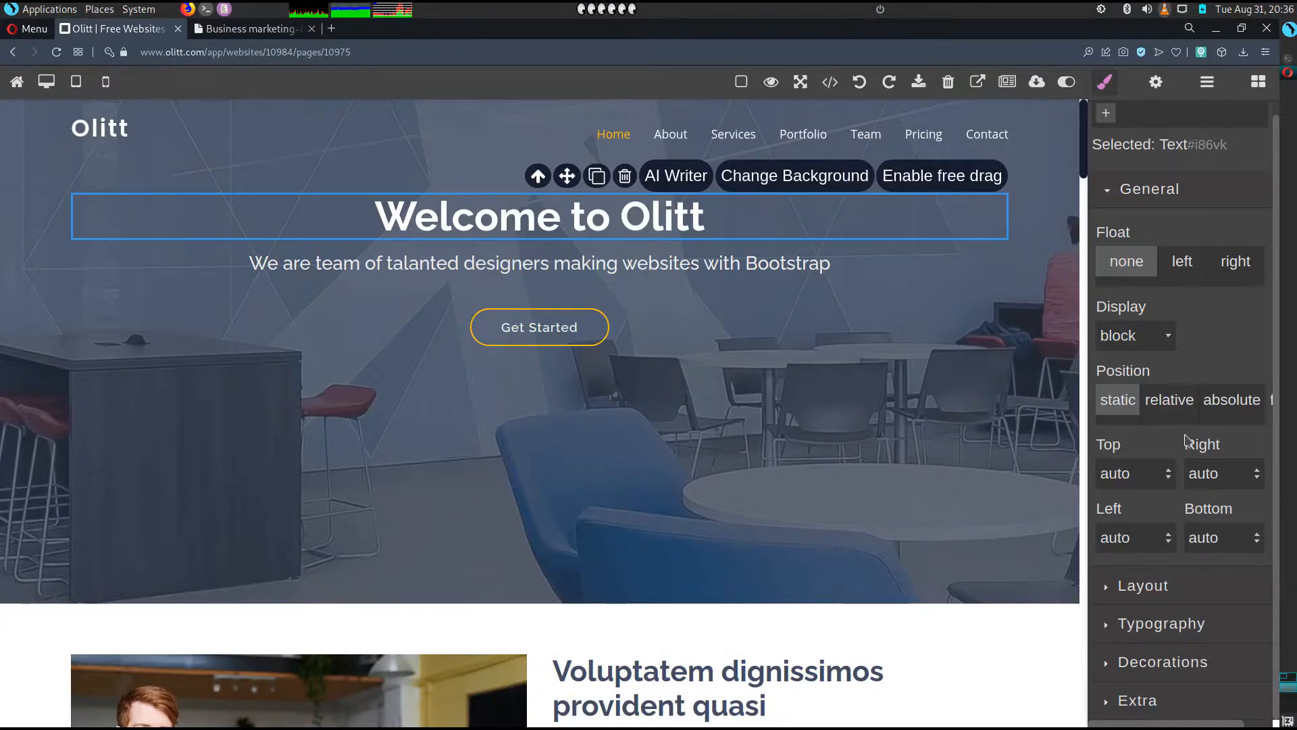
click(1133, 192)
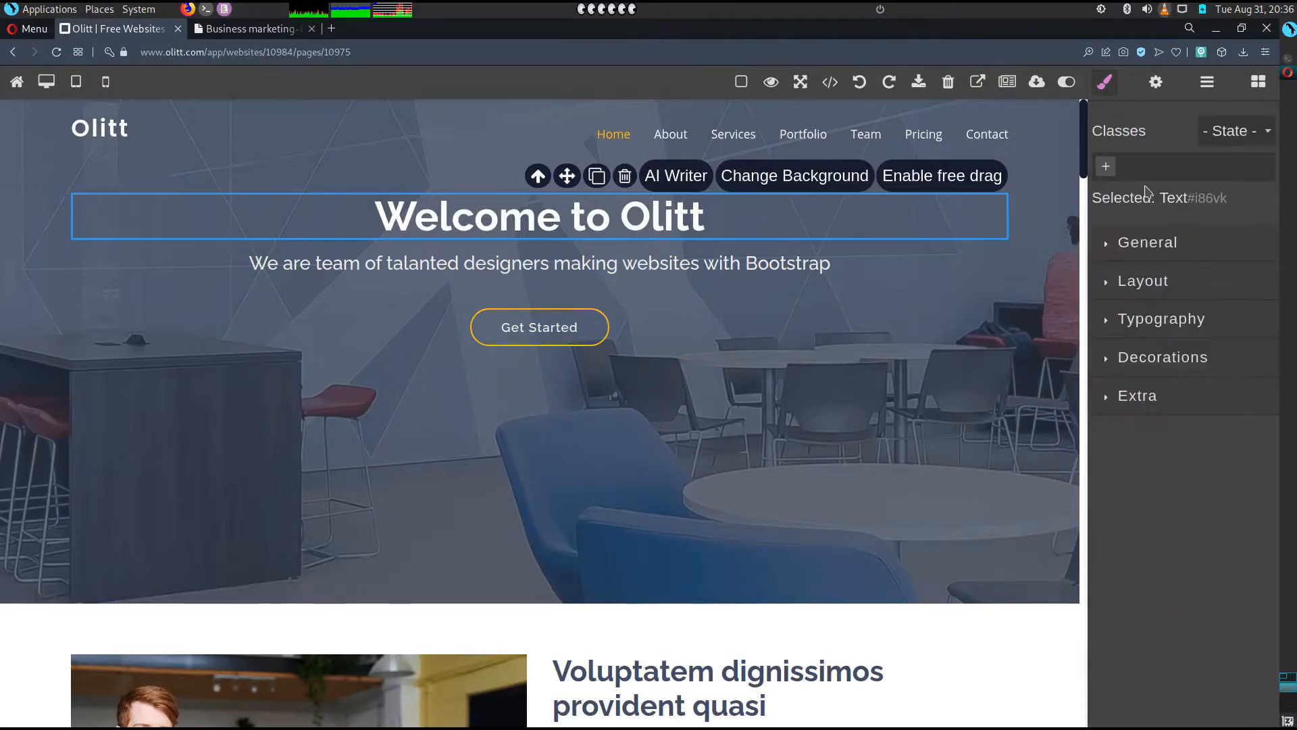
Try a width of 0 px in the Layout settings of the "Welcome to Olitt" heading and undo it.
click(1117, 281)
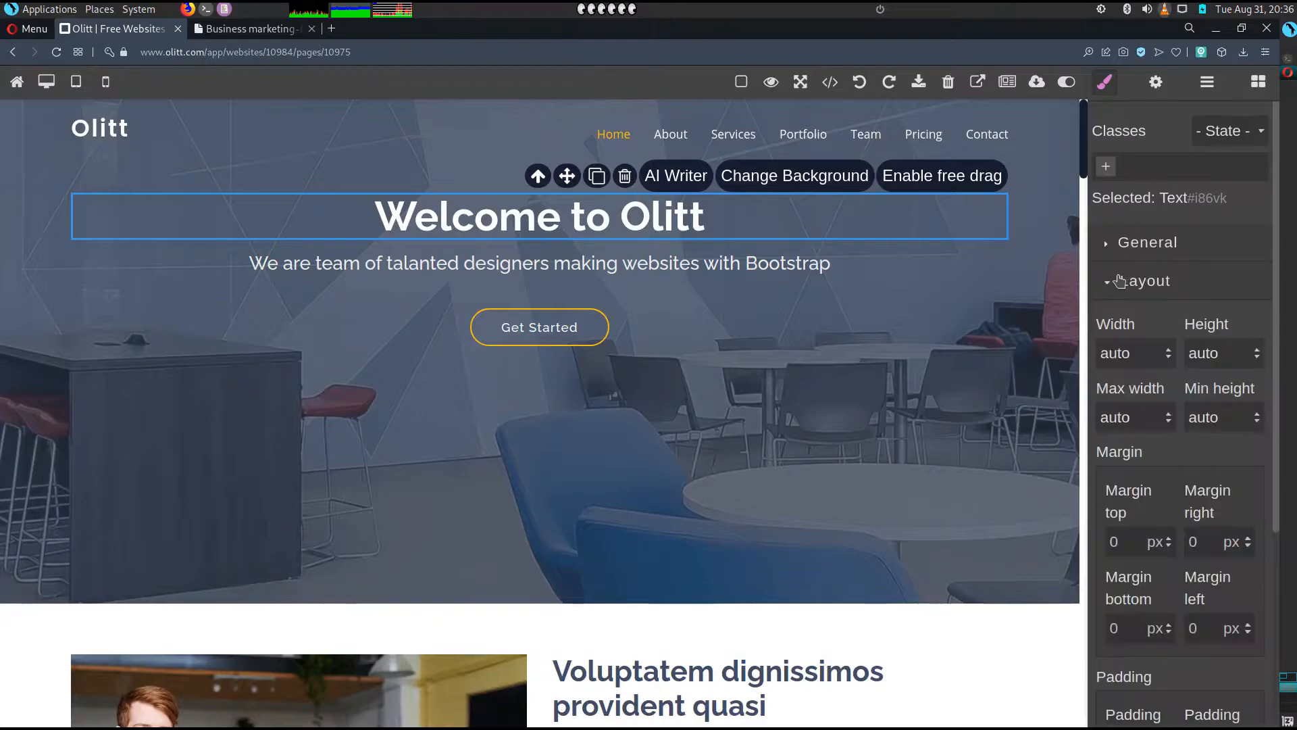
scroll(1149, 351, down, 1)
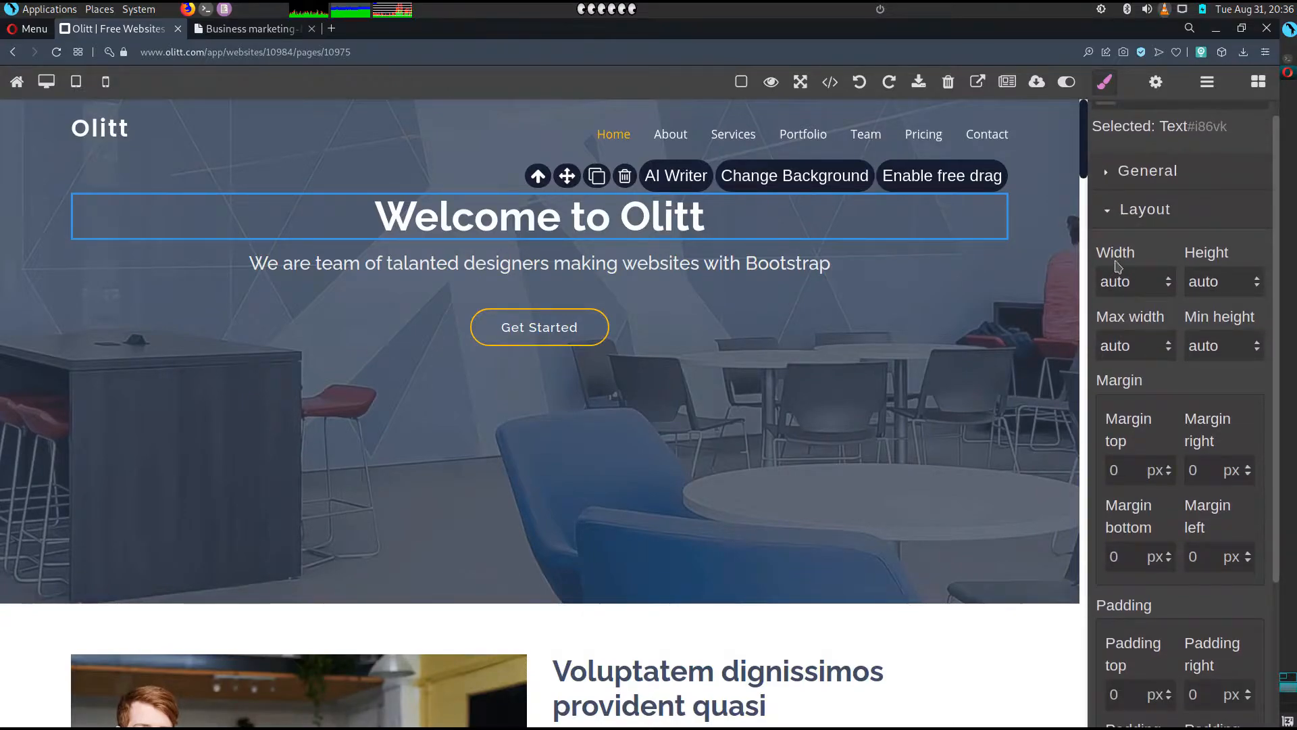
click(1169, 285)
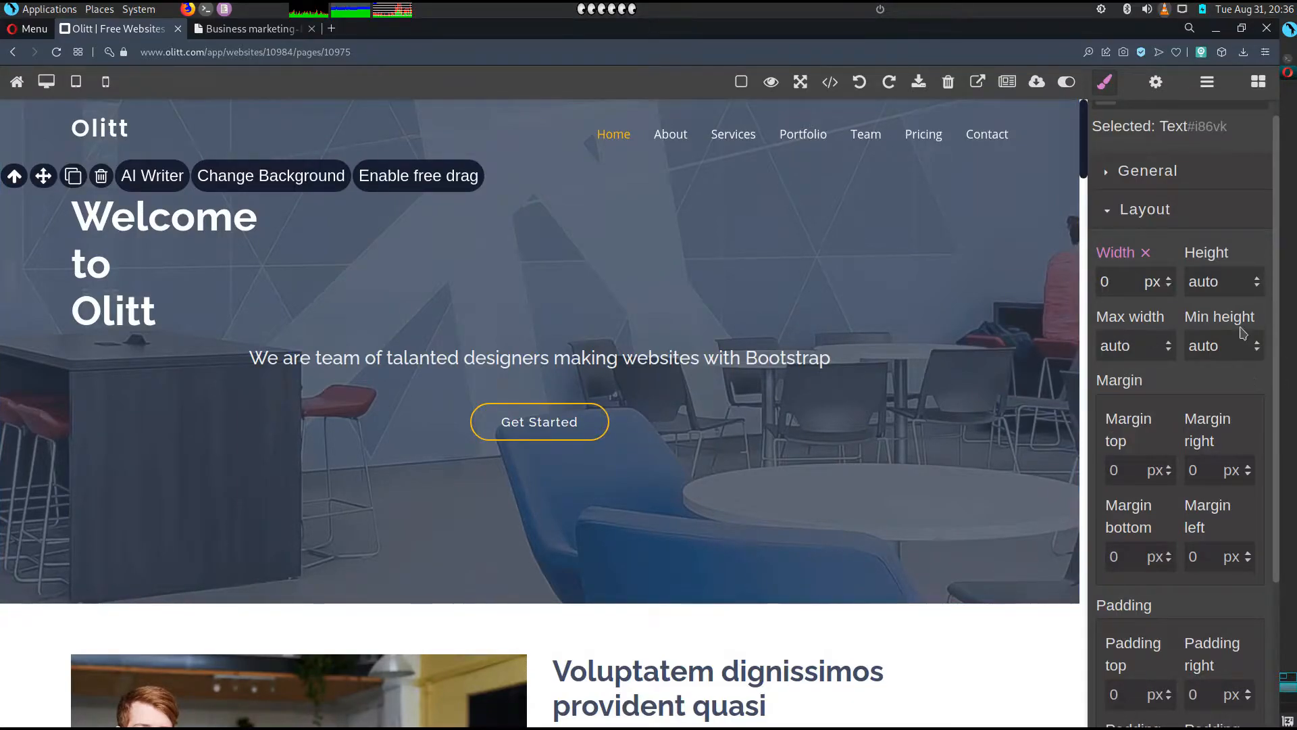
scroll(1147, 425, down, 3)
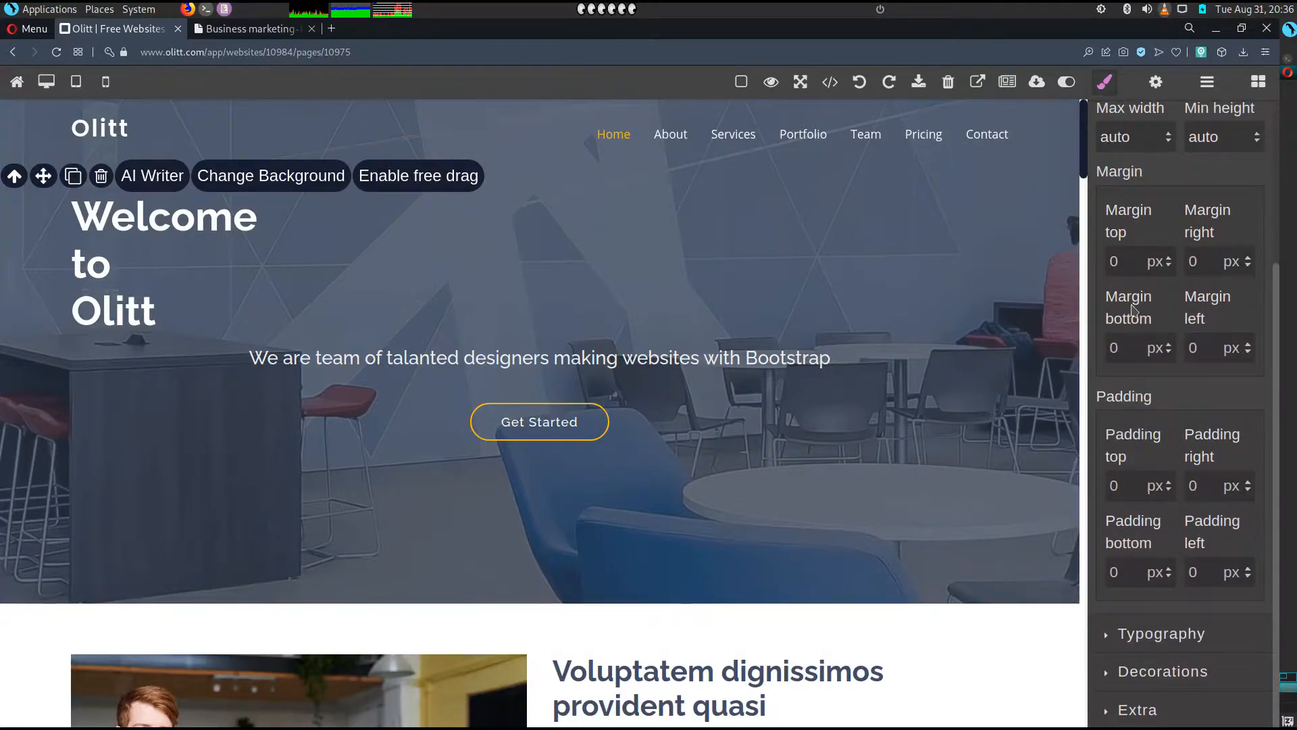
scroll(1161, 527, up, 2)
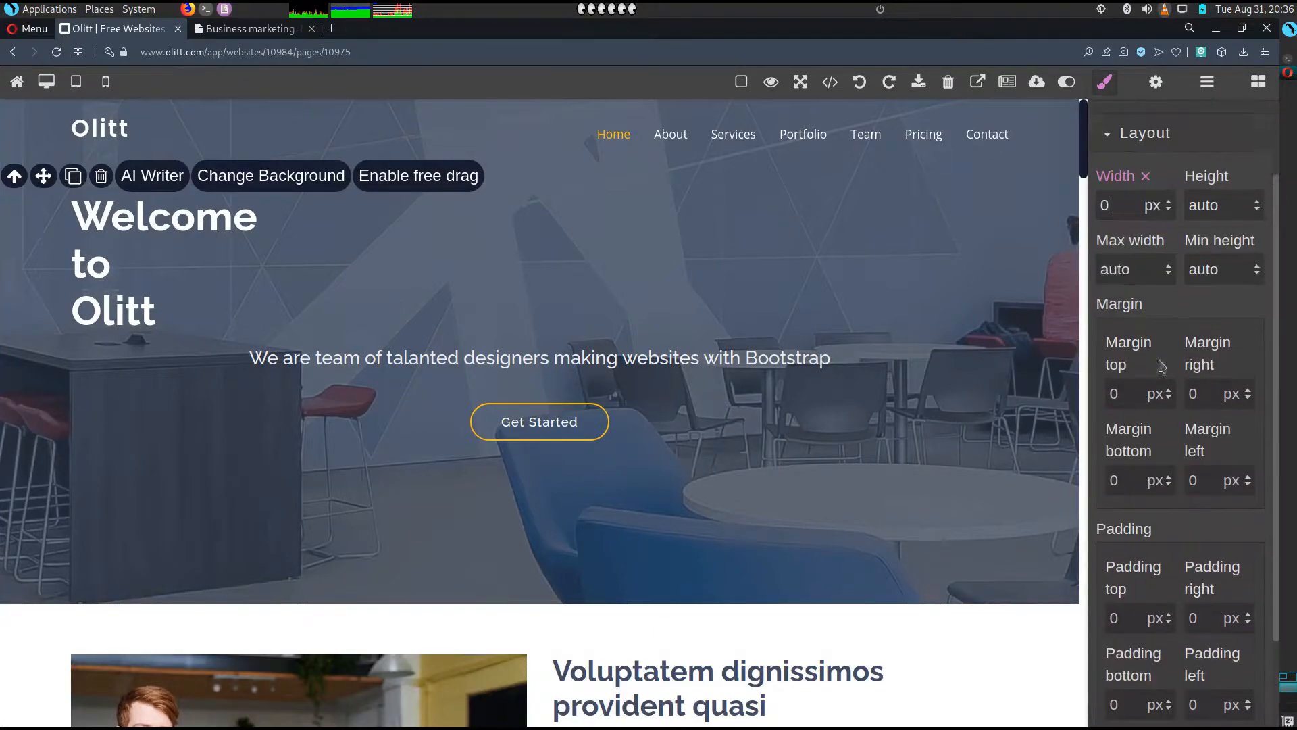
click(860, 81)
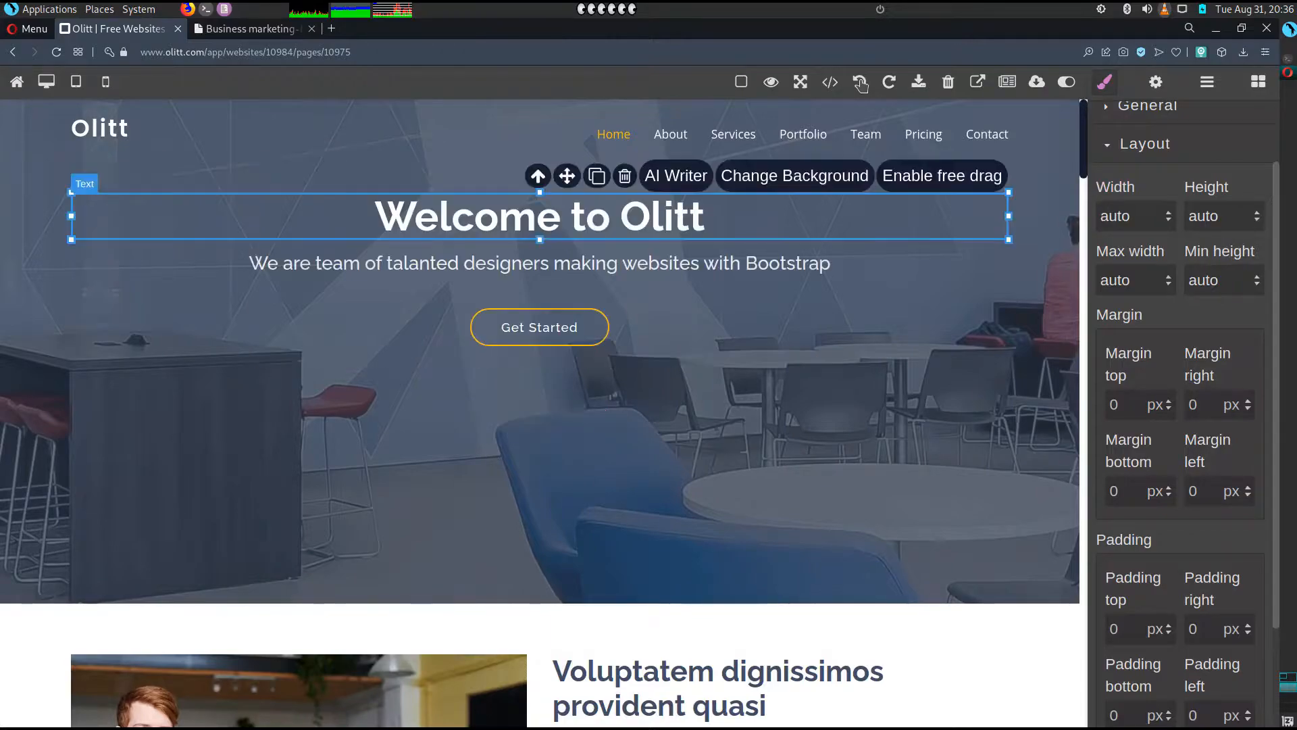
Examine the Typography settings of the "Welcome to Olitt" heading, including the available font families, font weights and centred text alignment.
click(1132, 147)
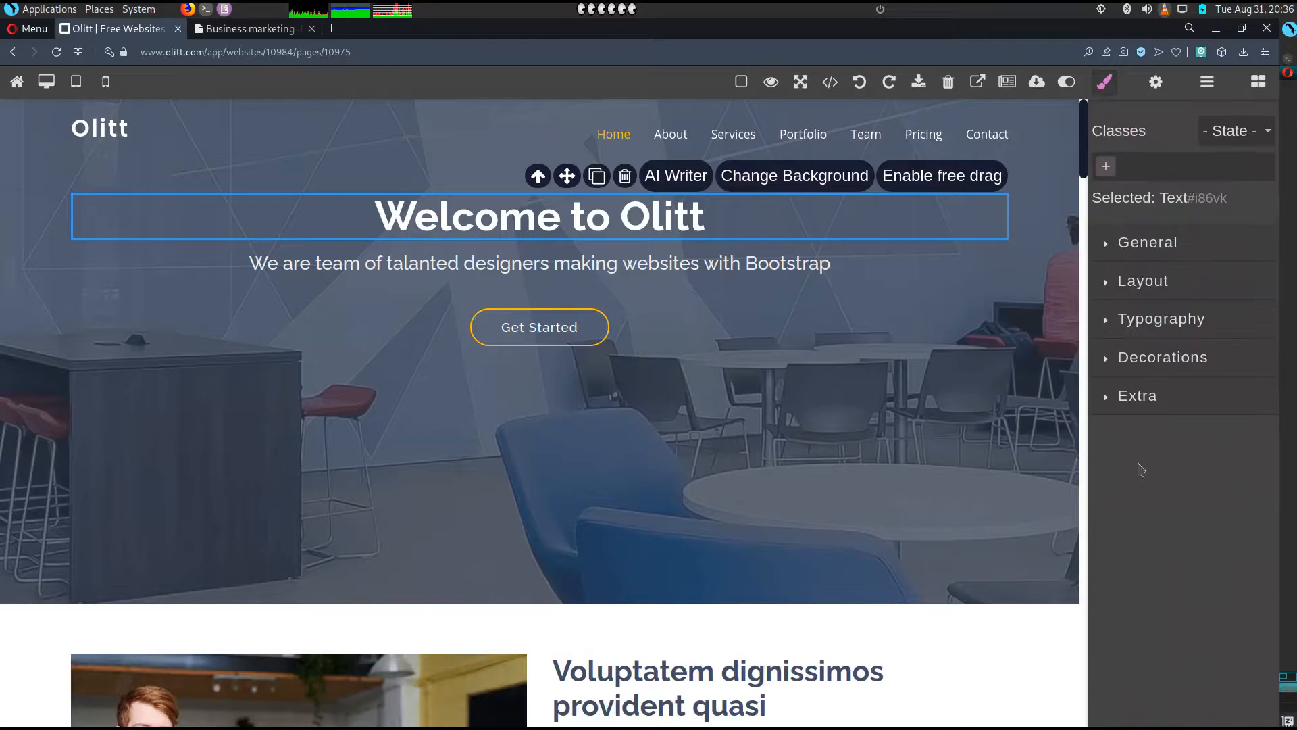
click(1145, 321)
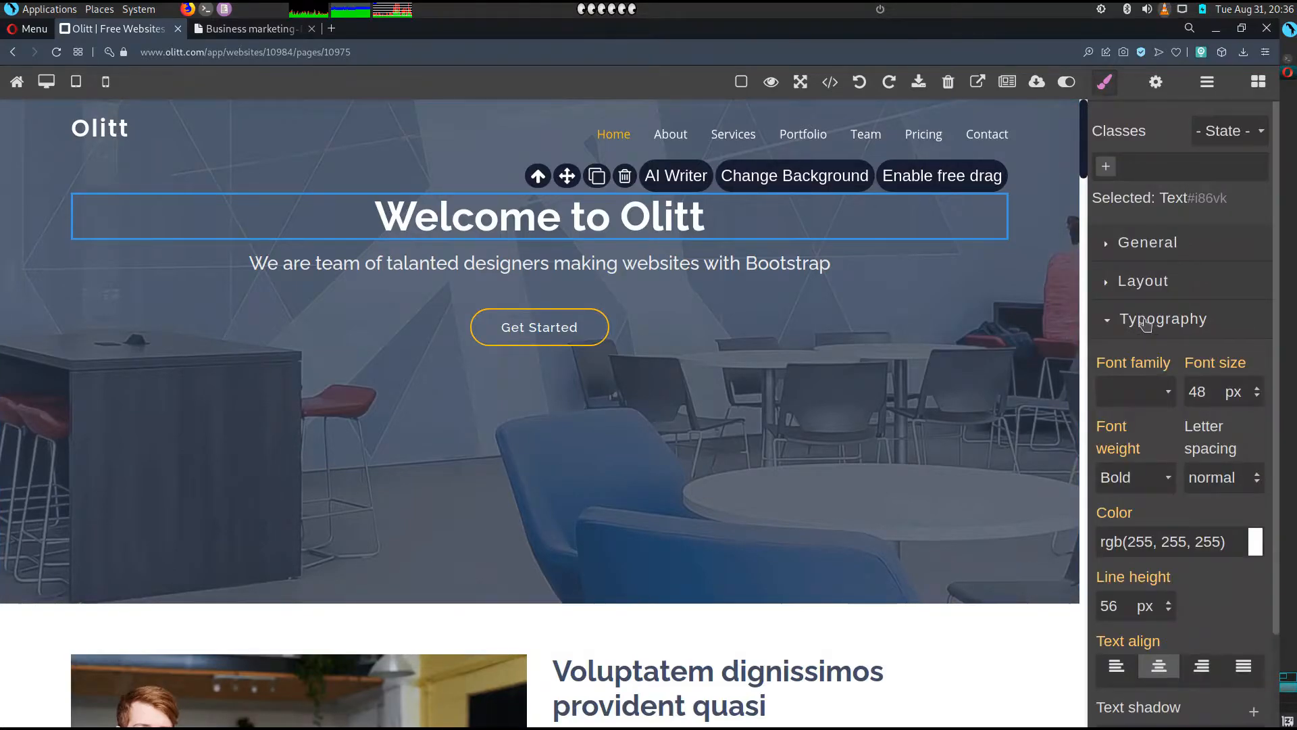
scroll(1154, 327, down, 1)
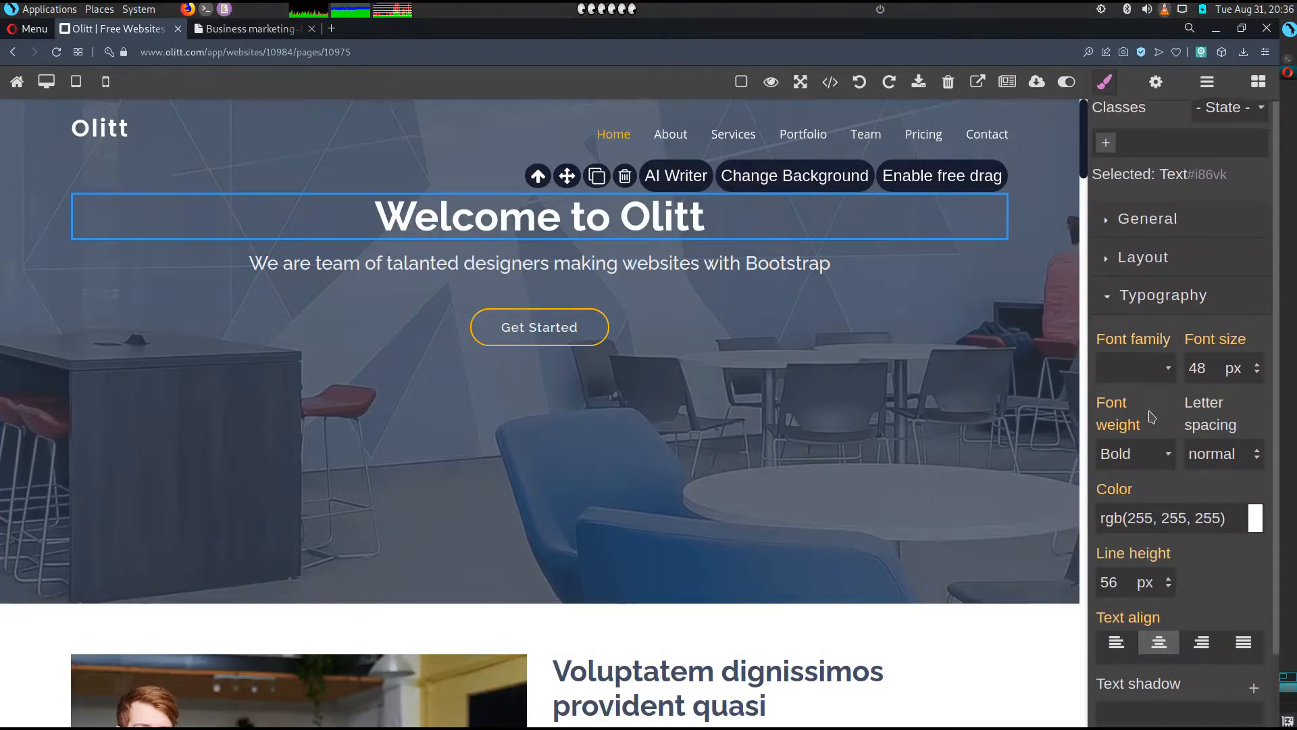
click(1162, 350)
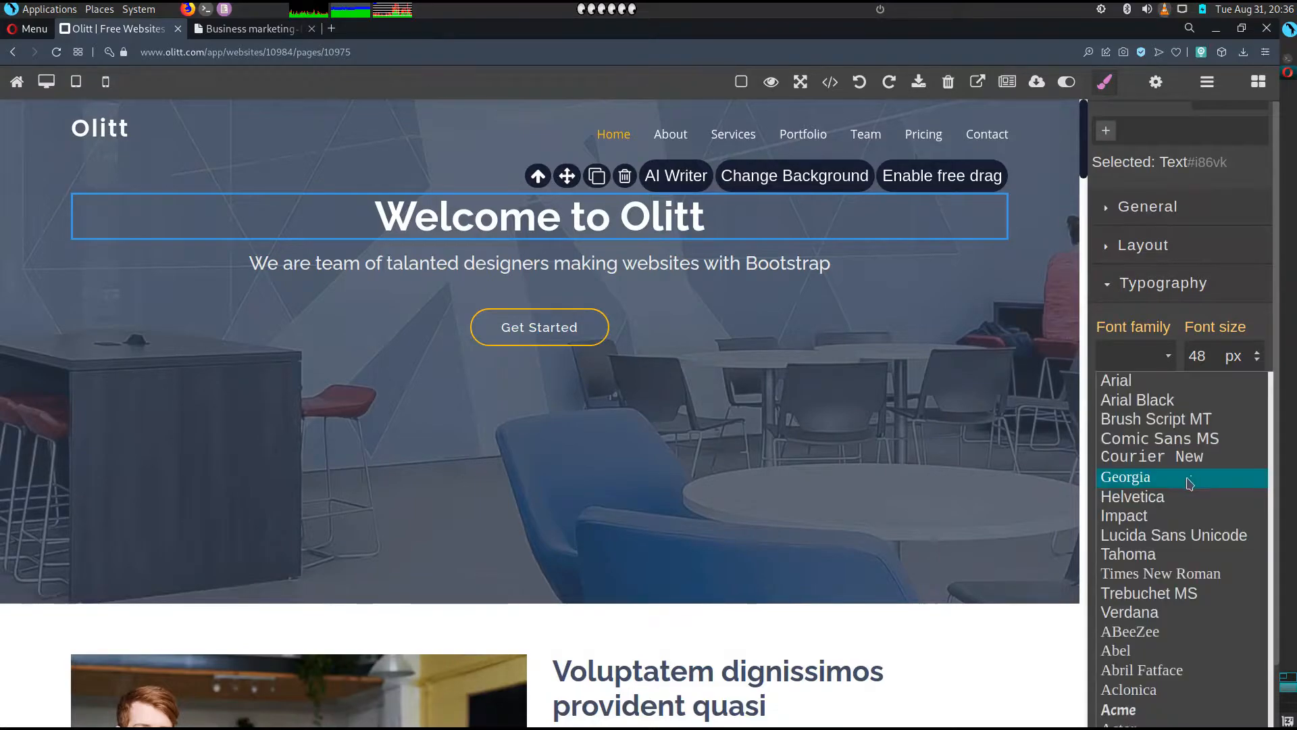
scroll(1179, 521, down, 5)
scroll(1177, 530, down, 5)
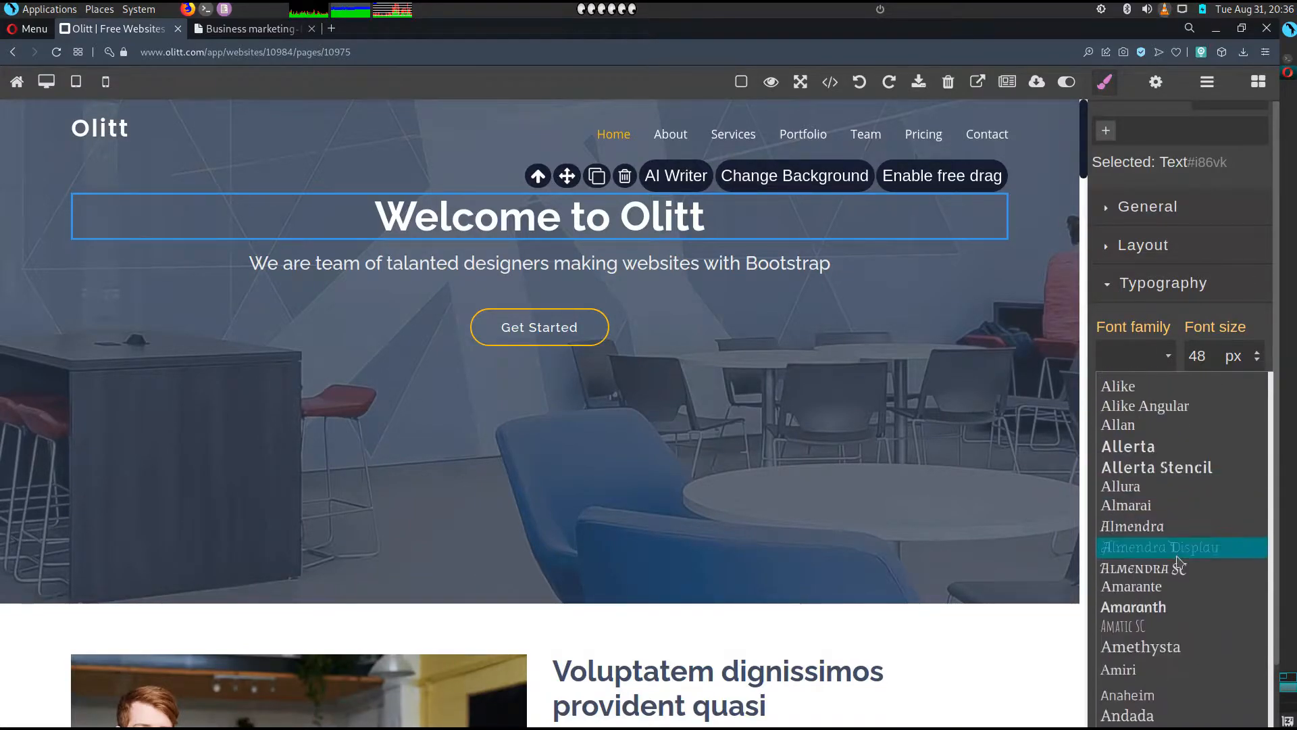
click(1148, 331)
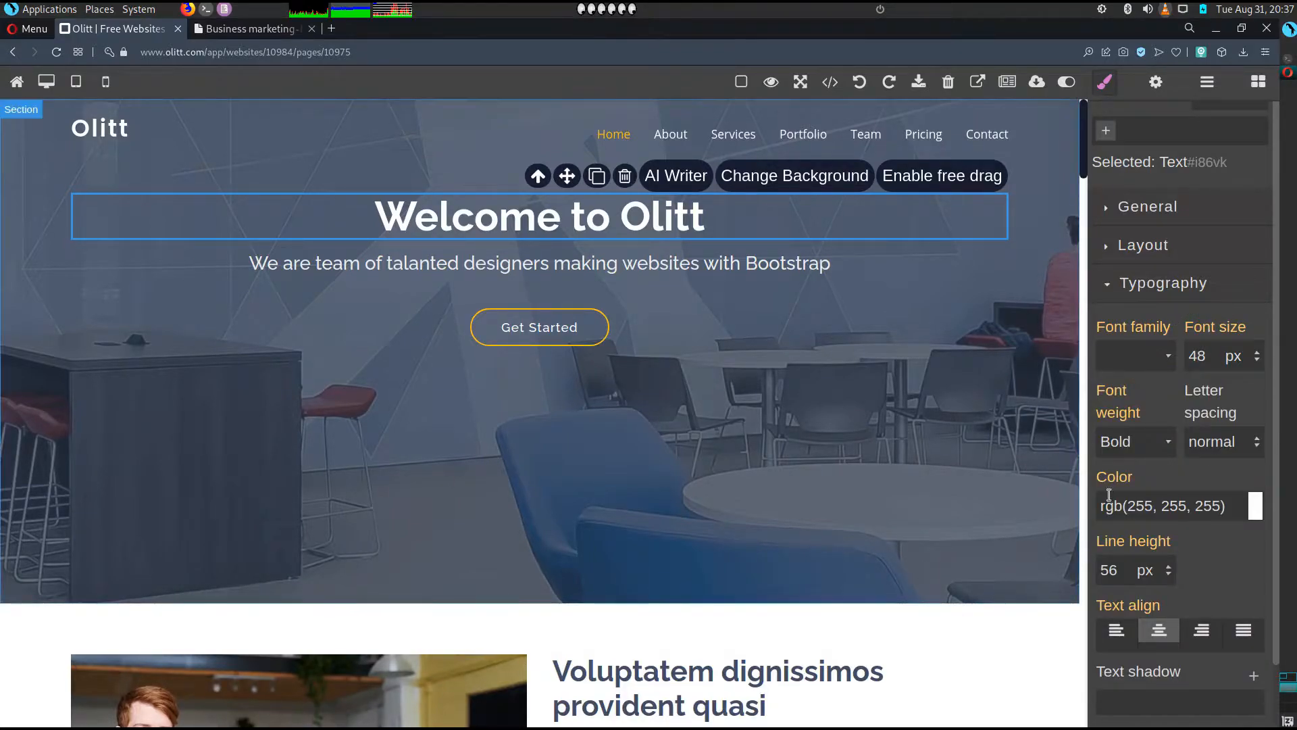
click(1124, 441)
click(1124, 440)
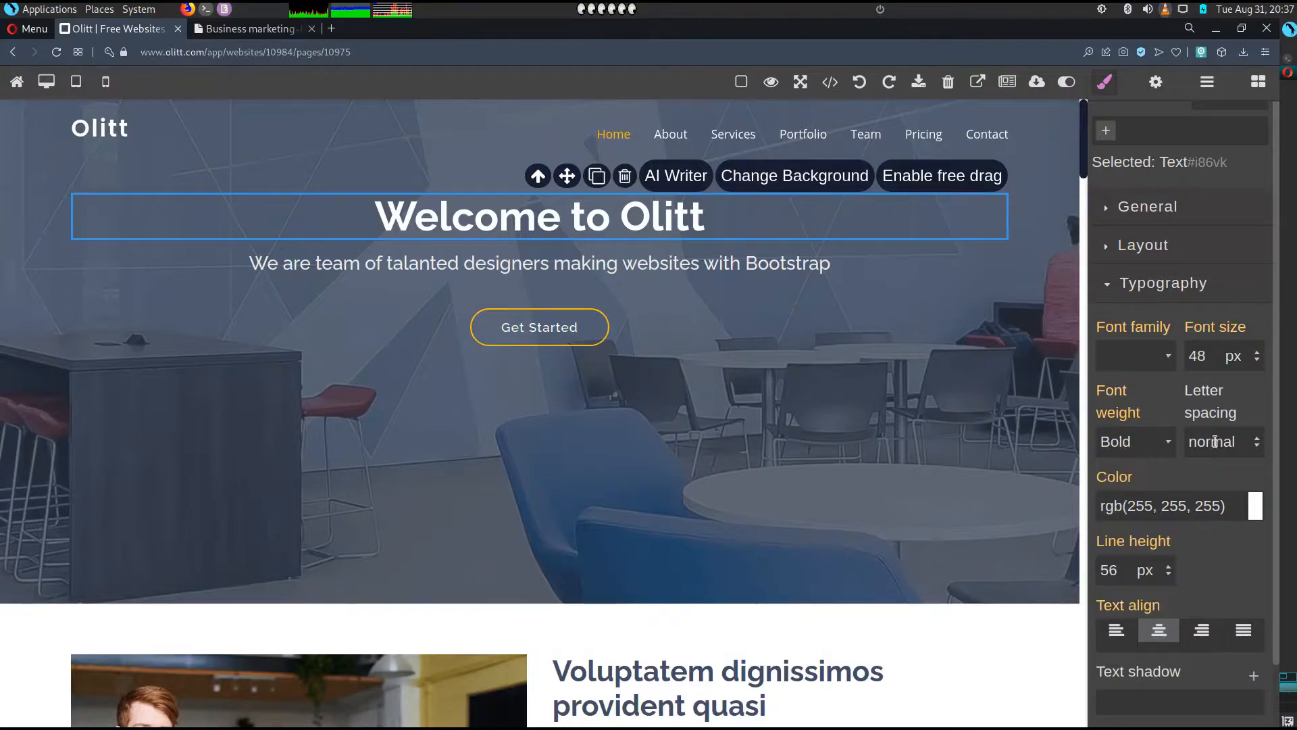
scroll(1120, 486, down, 2)
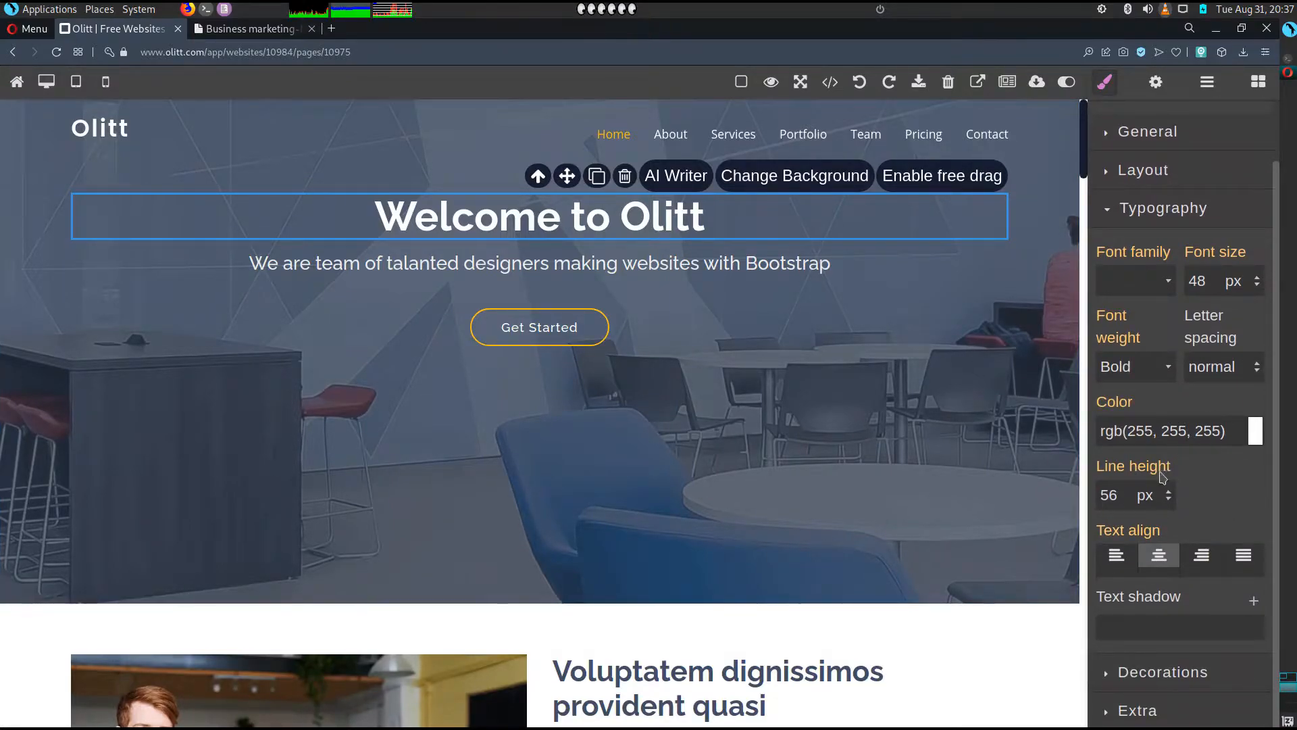
click(1167, 558)
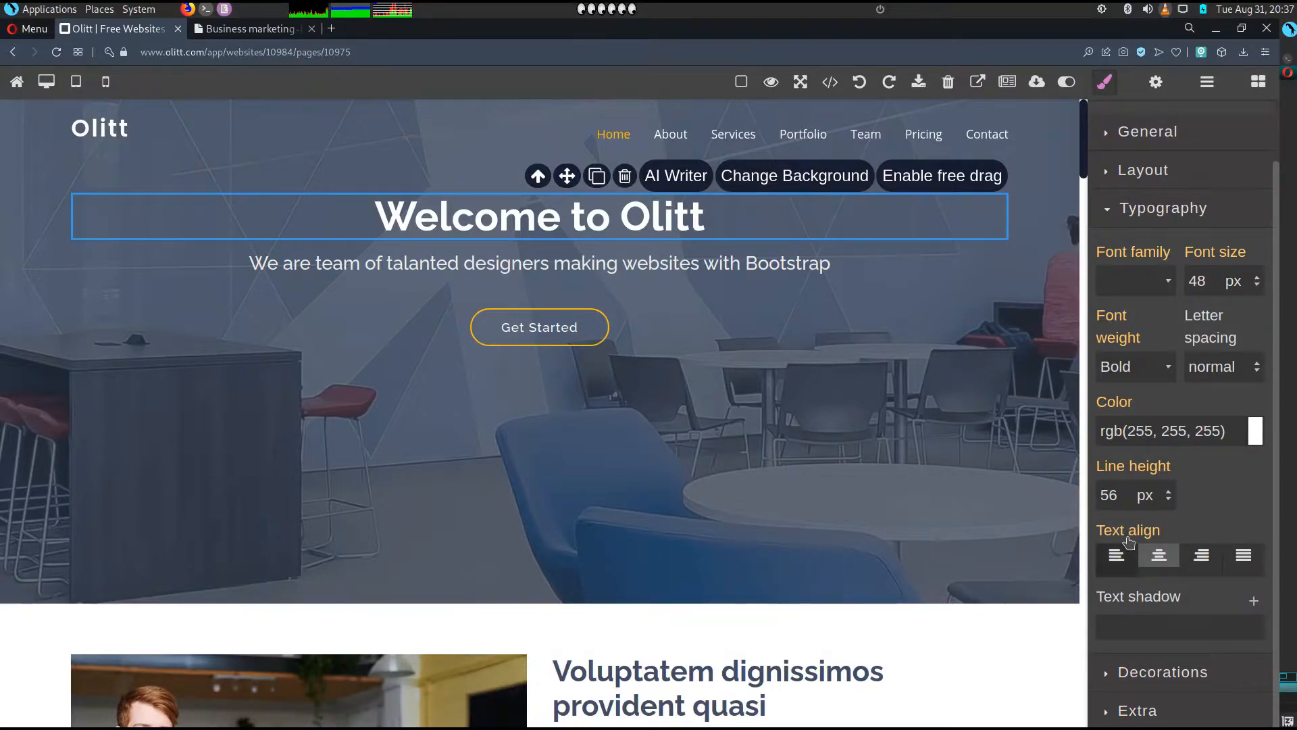
click(1122, 217)
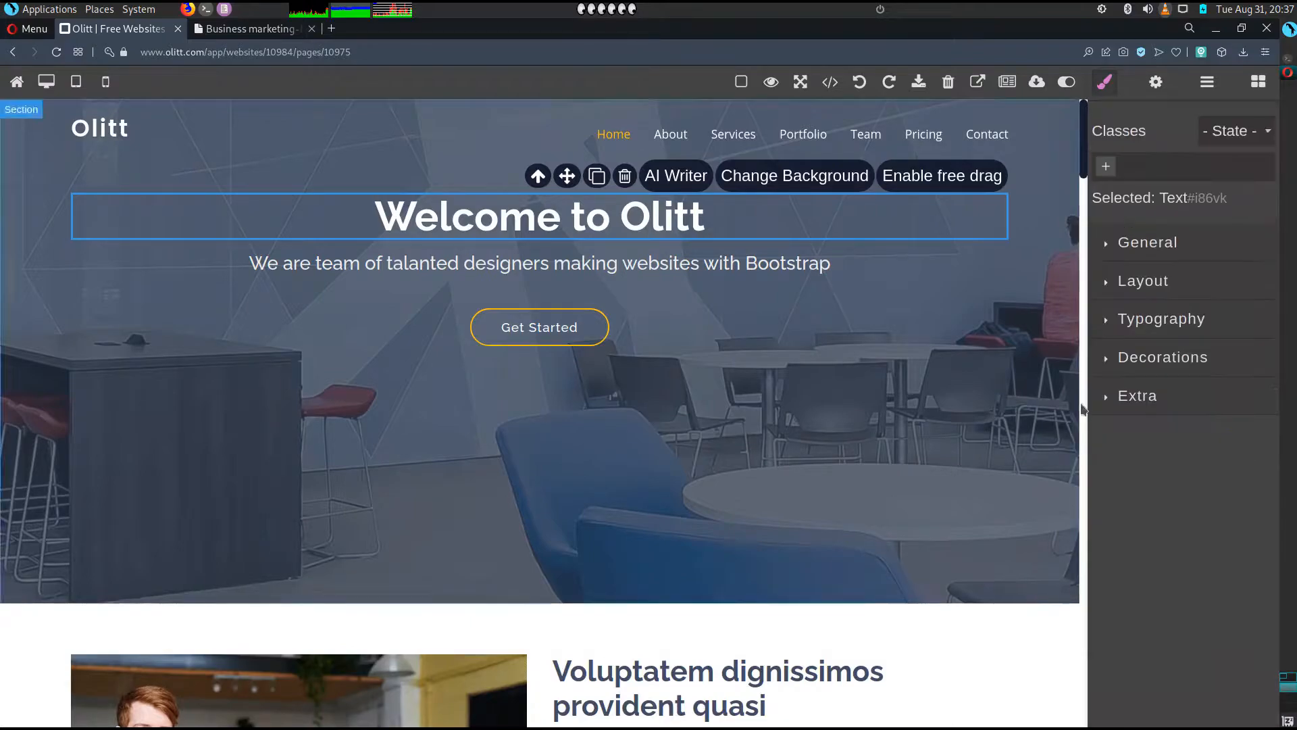
Review the Decorations settings of the "Welcome to Olitt" heading, covering background colour, border radius, border, box shadow and background.
click(1141, 364)
scroll(1141, 365, down, 4)
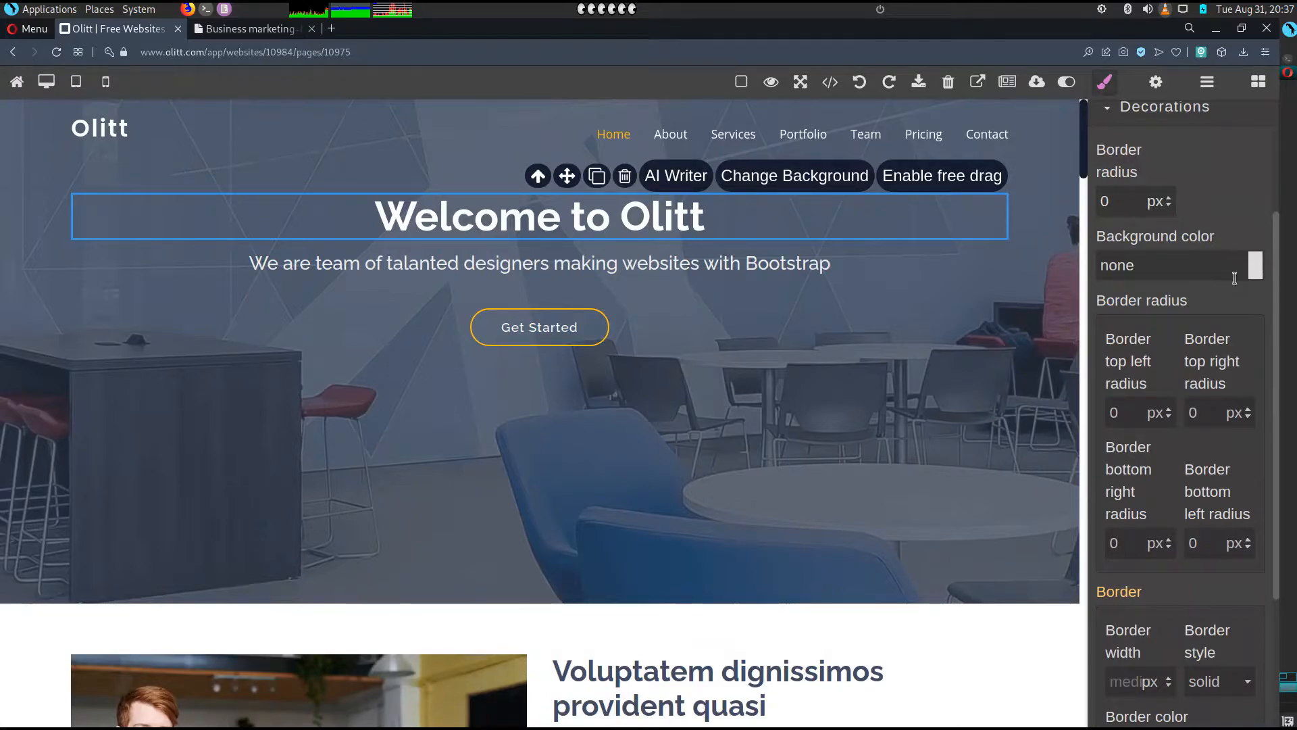
scroll(1169, 371, down, 4)
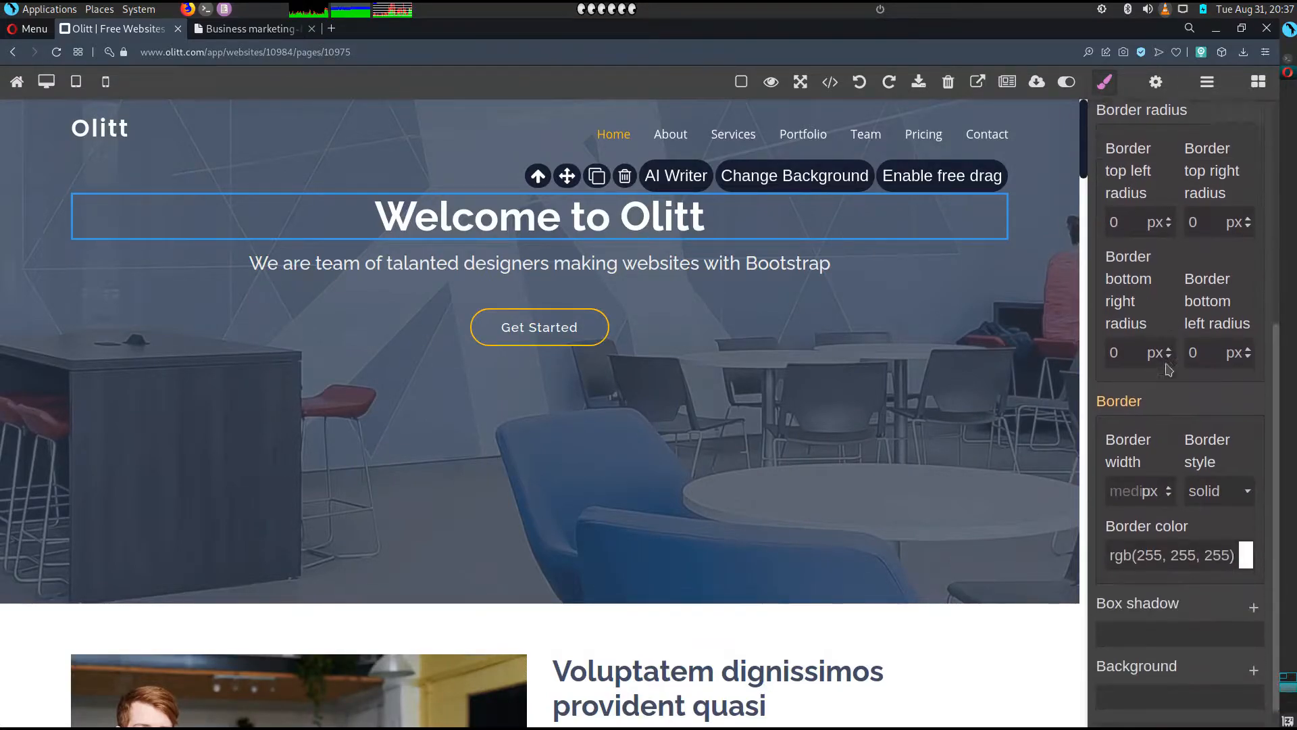
scroll(1169, 405, up, 6)
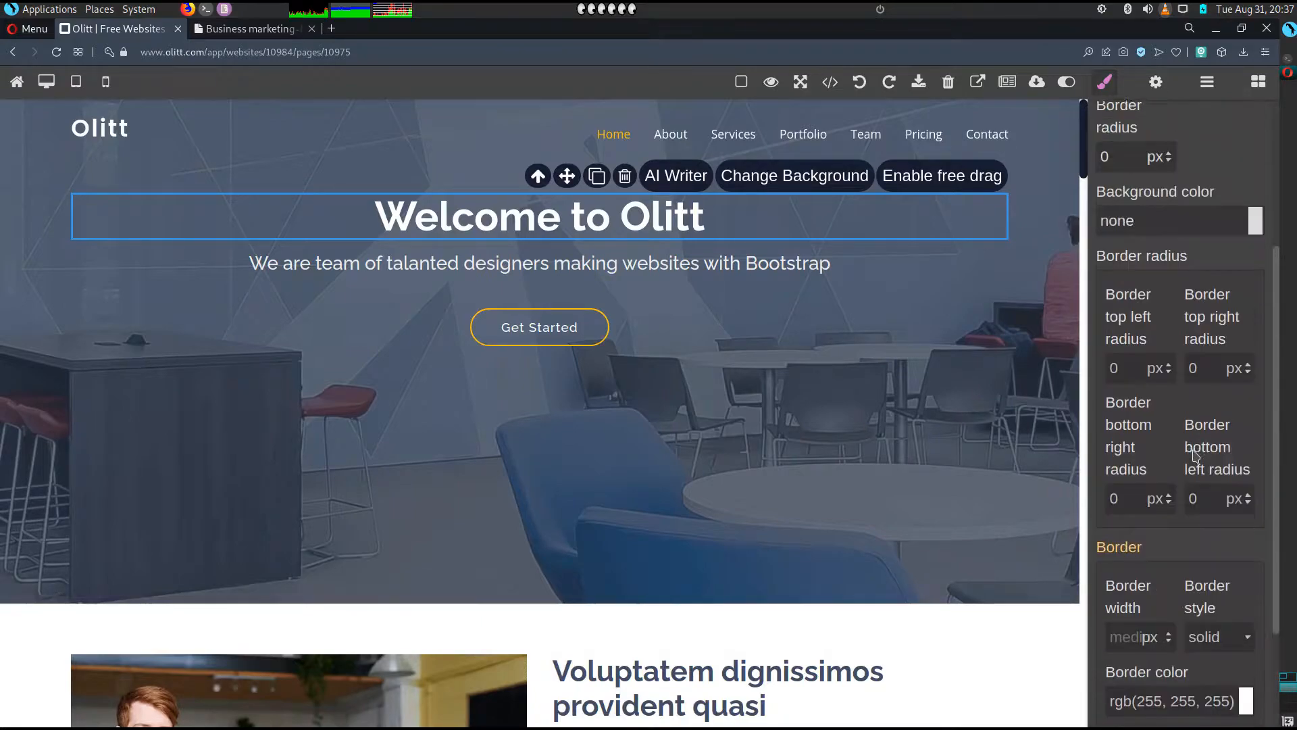
click(1132, 250)
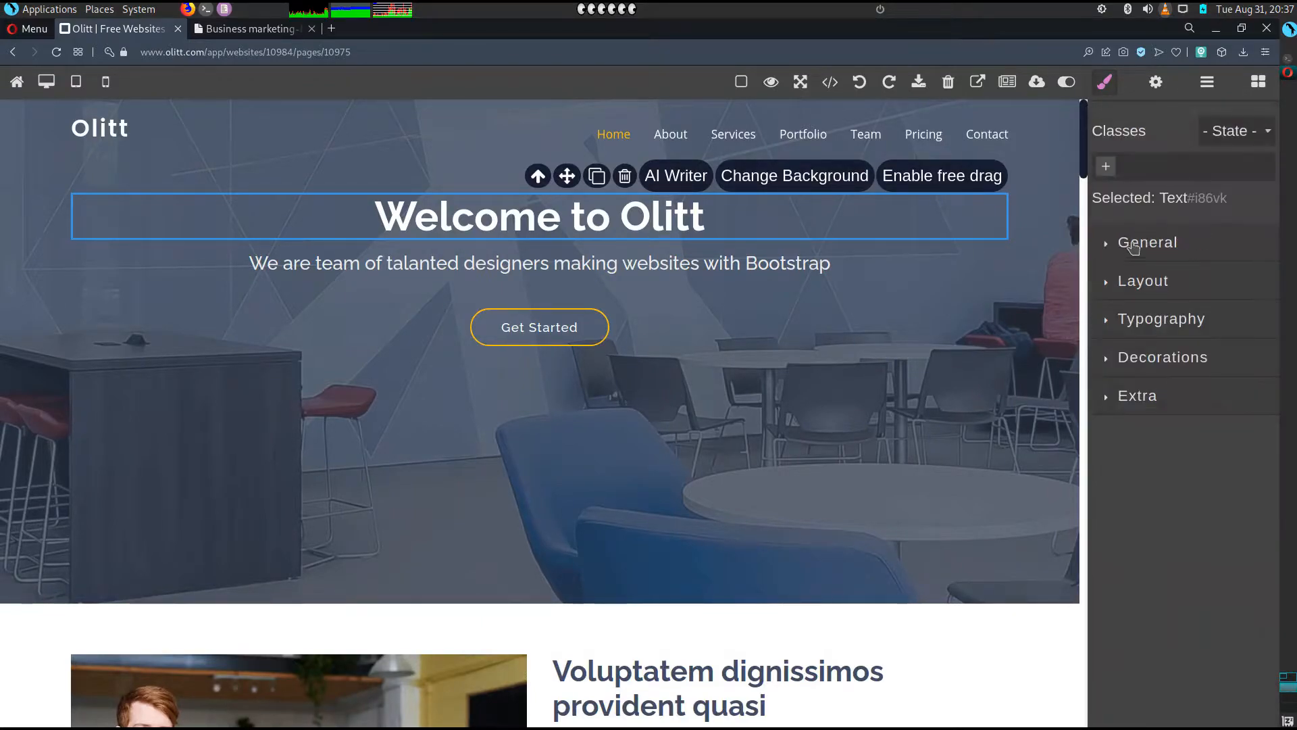
Check the heading's Extra settings for transition, perspective and transform, and display its component settings with the Id and Title fields.
click(1139, 404)
scroll(1139, 404, down, 2)
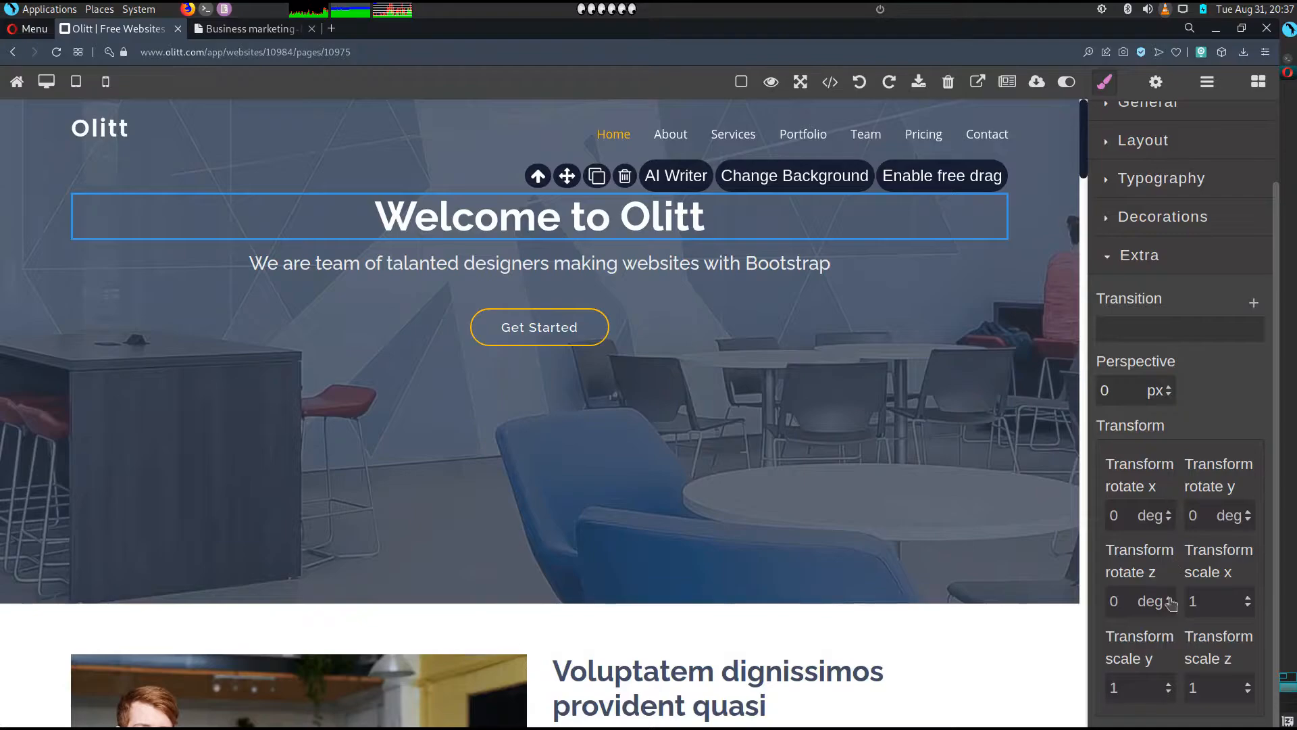
scroll(1171, 604, up, 2)
click(1118, 397)
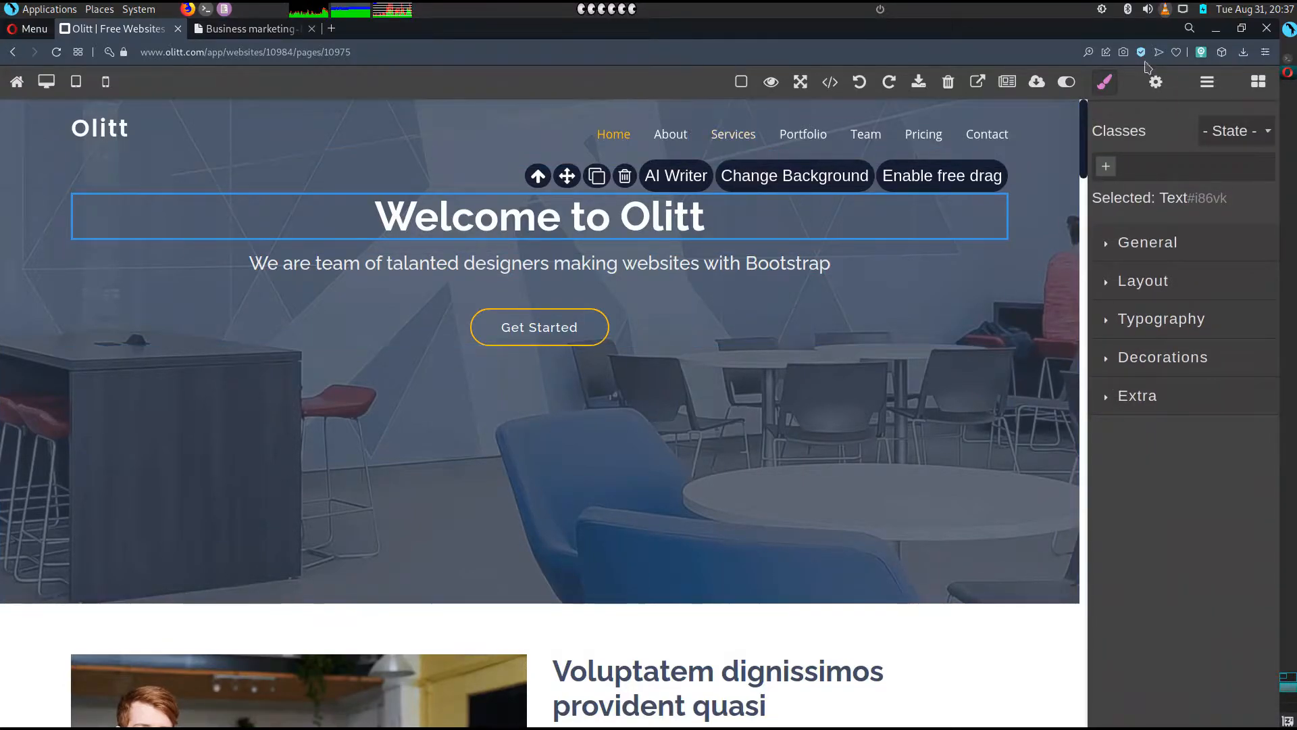
click(1161, 79)
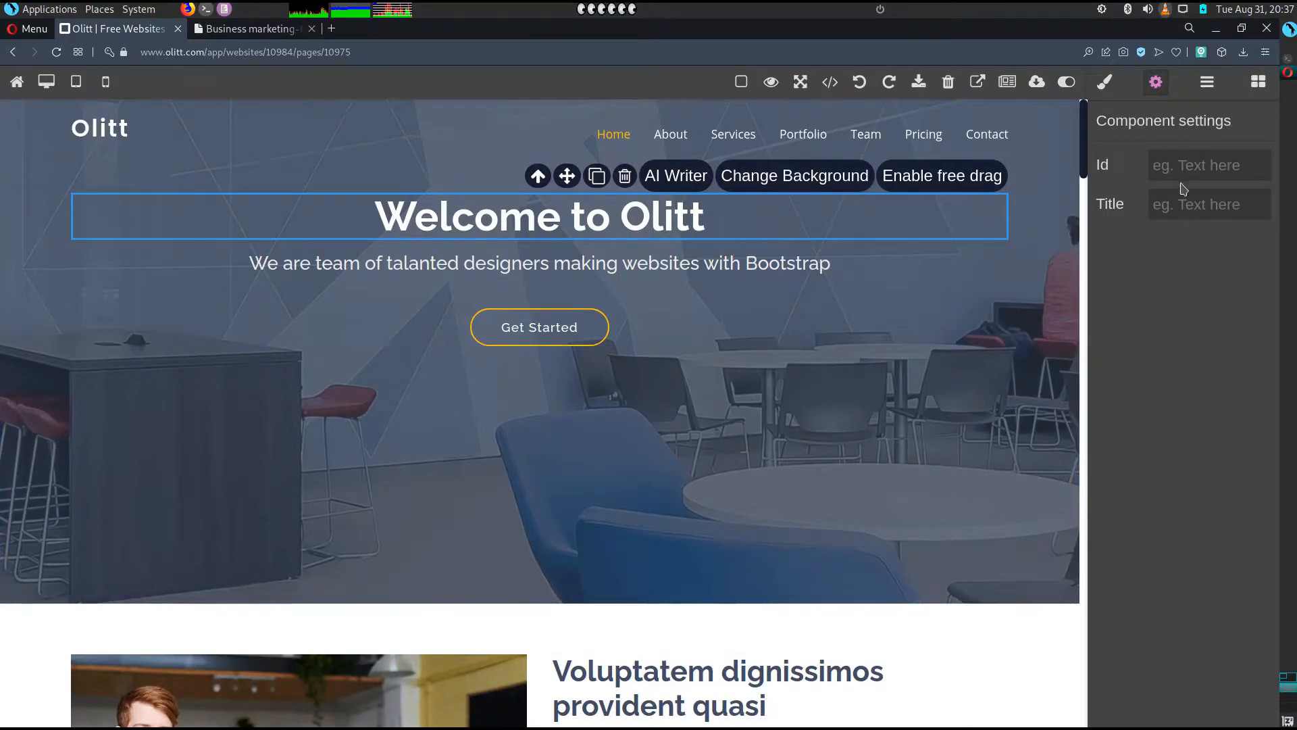
Display the page's layer tree, expand Header, Box and H1, and select the Olitt logo link inside it.
click(1205, 88)
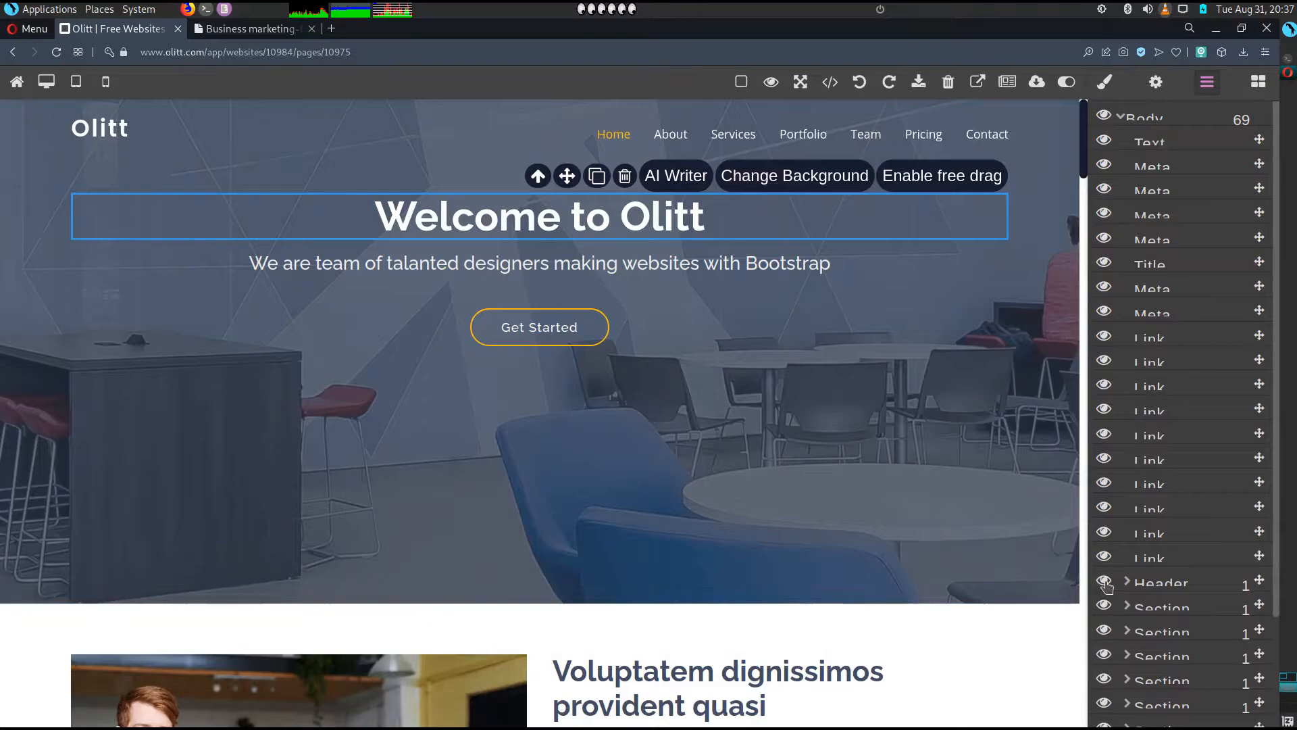
click(1133, 585)
scroll(1137, 547, down, 1)
click(1136, 535)
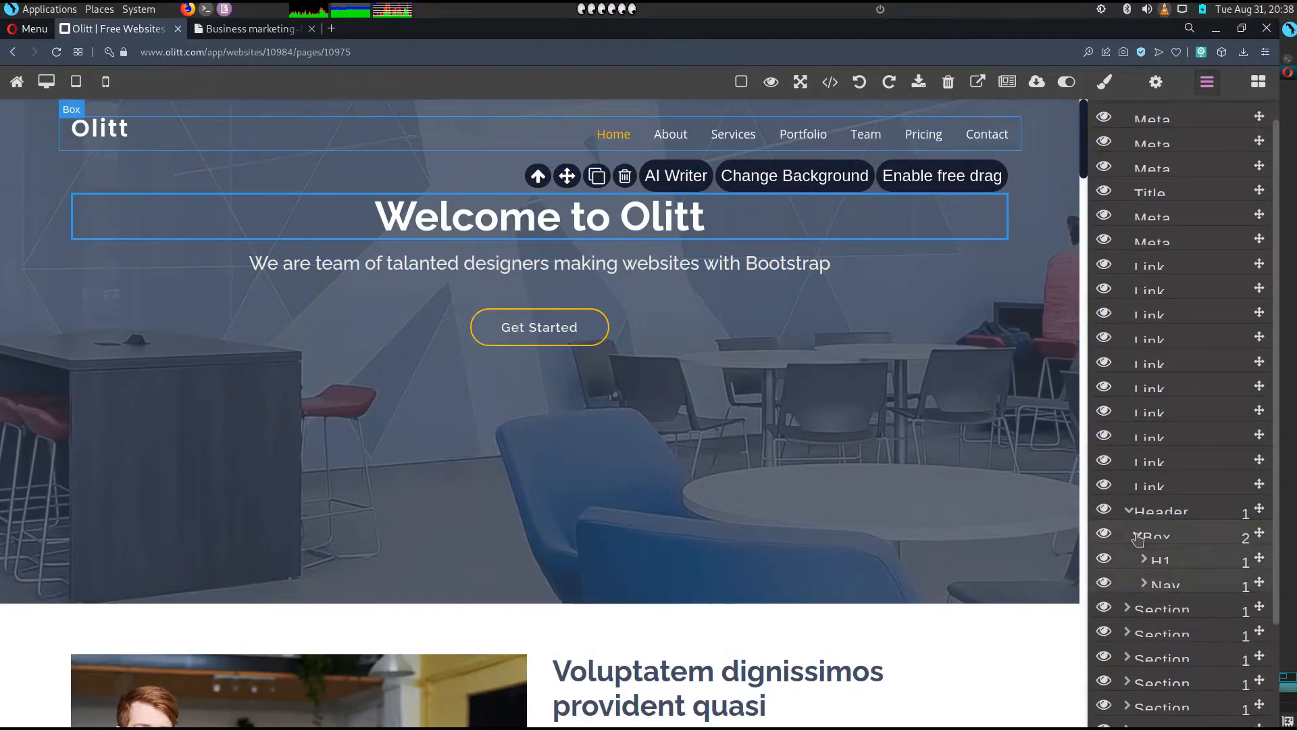
click(1144, 561)
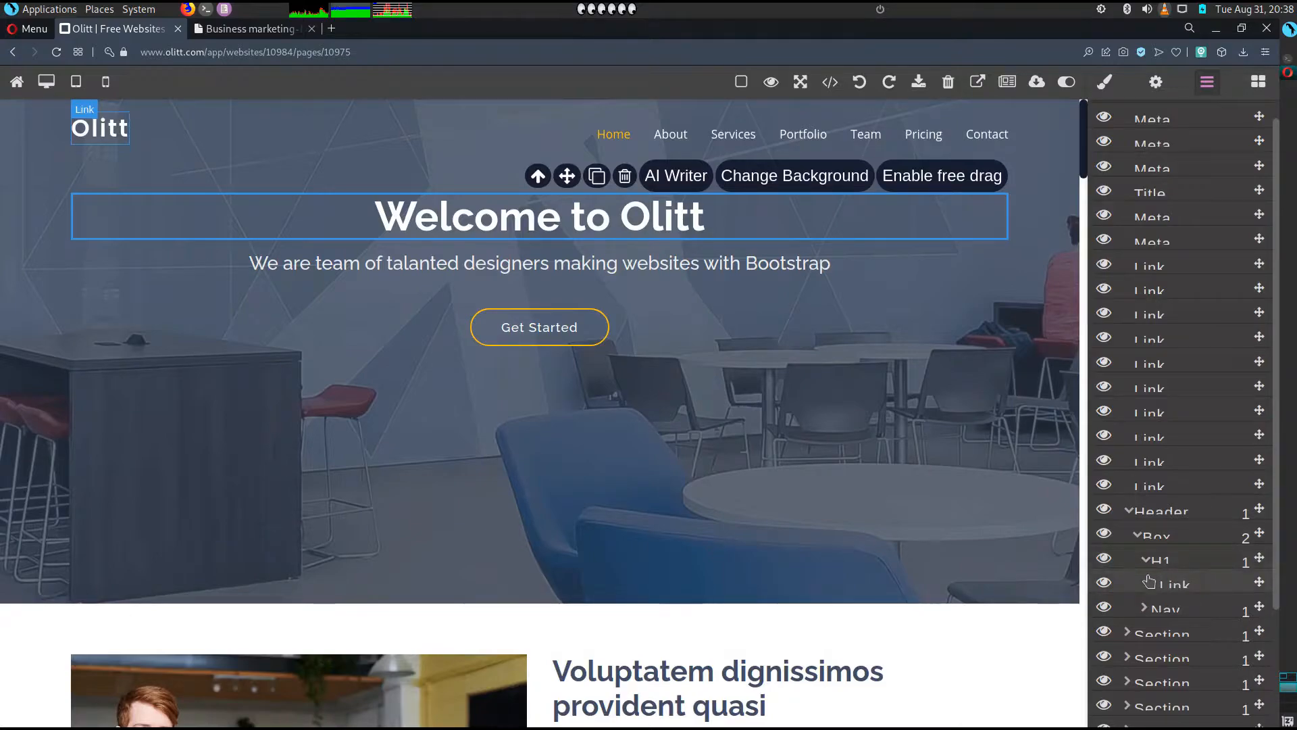
click(1152, 586)
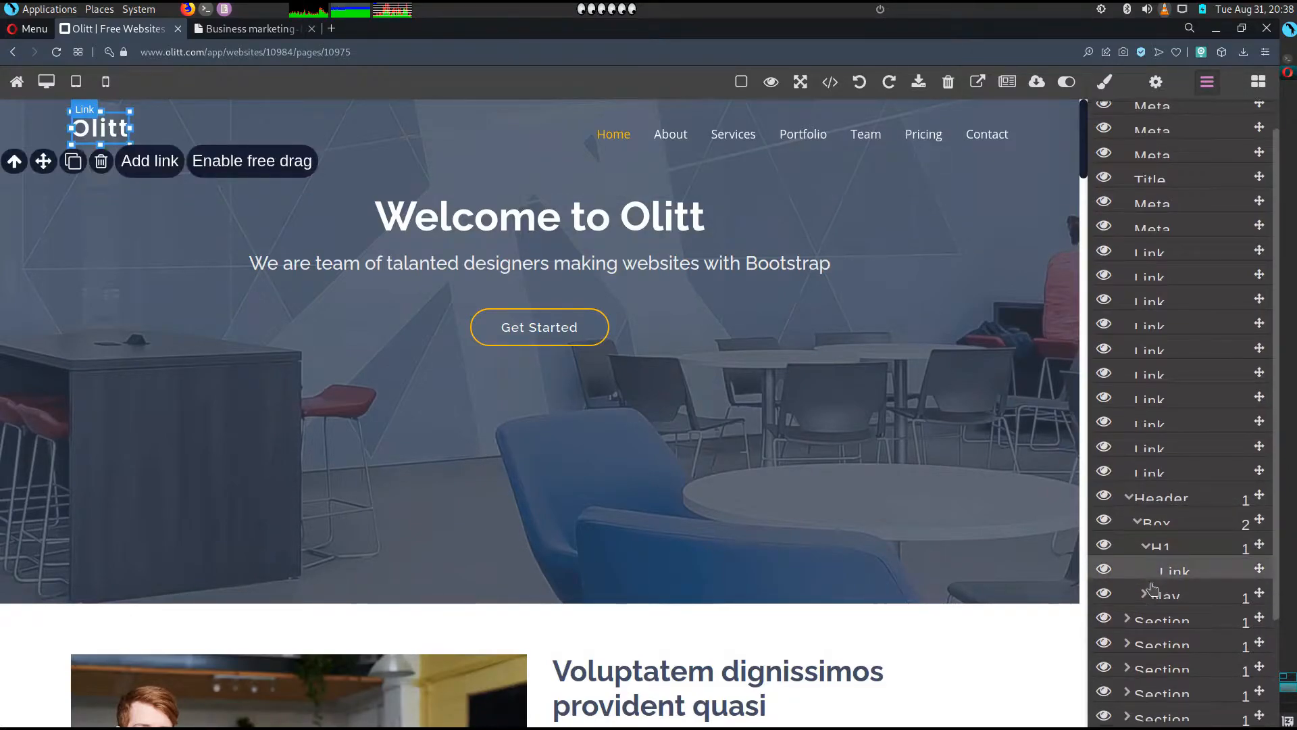
Expand the header's Nav layer and its UL list to show the individual menu items.
scroll(1142, 513, down, 2)
click(1140, 500)
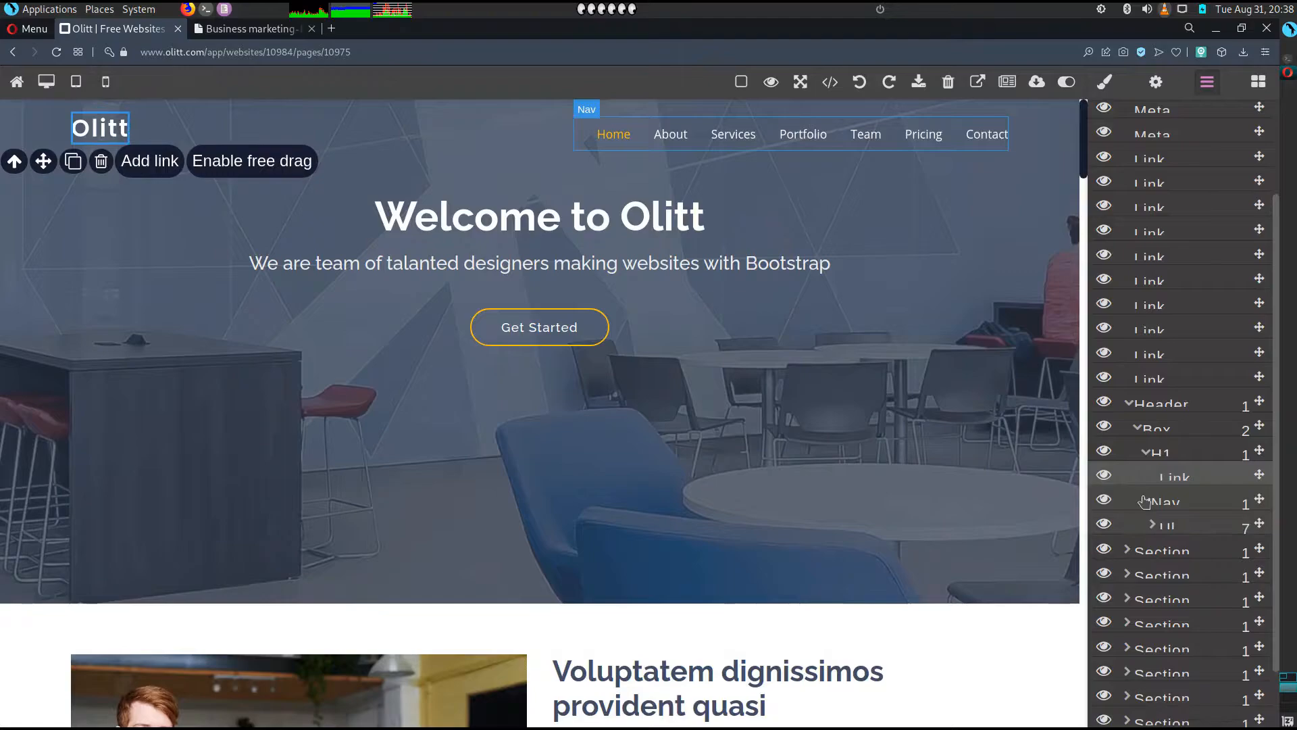
click(1154, 524)
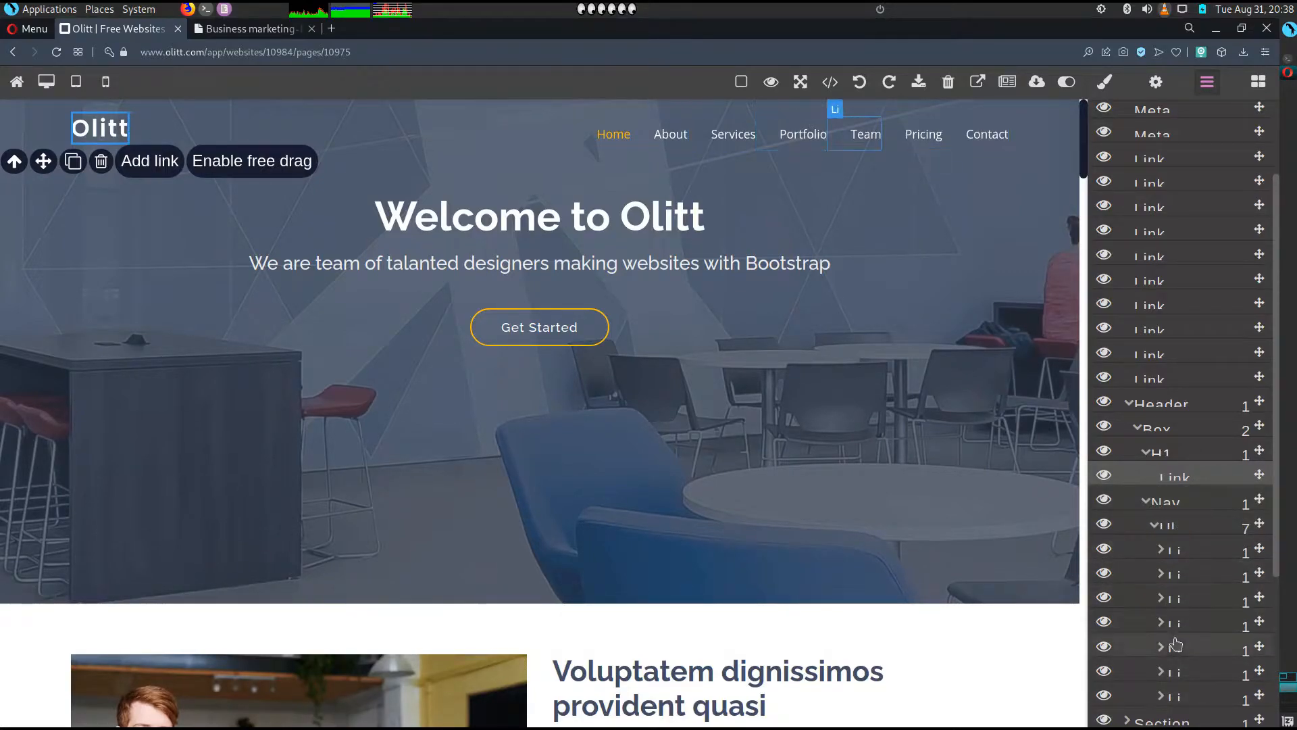
scroll(918, 545, down, 3)
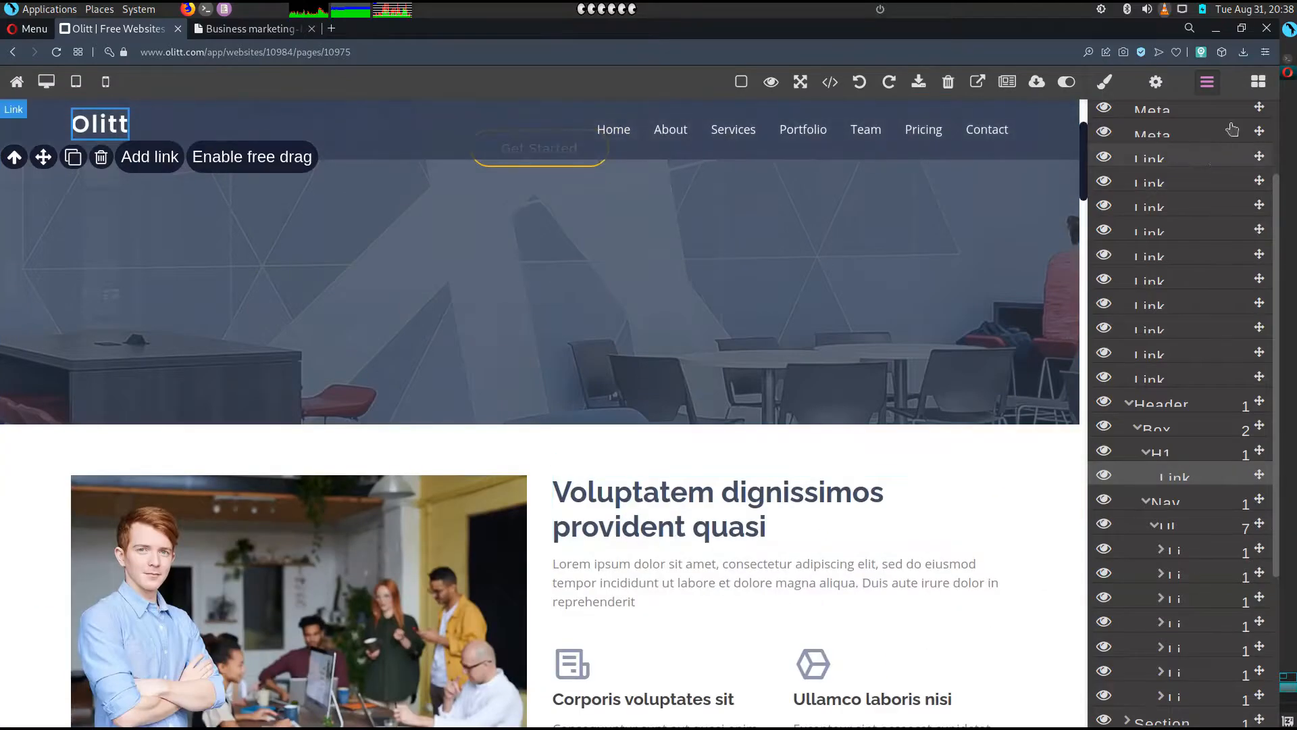
Place a new section block from the block library between the hero banner and the "Voluptatem dignissimos provident quasi" section.
click(1257, 81)
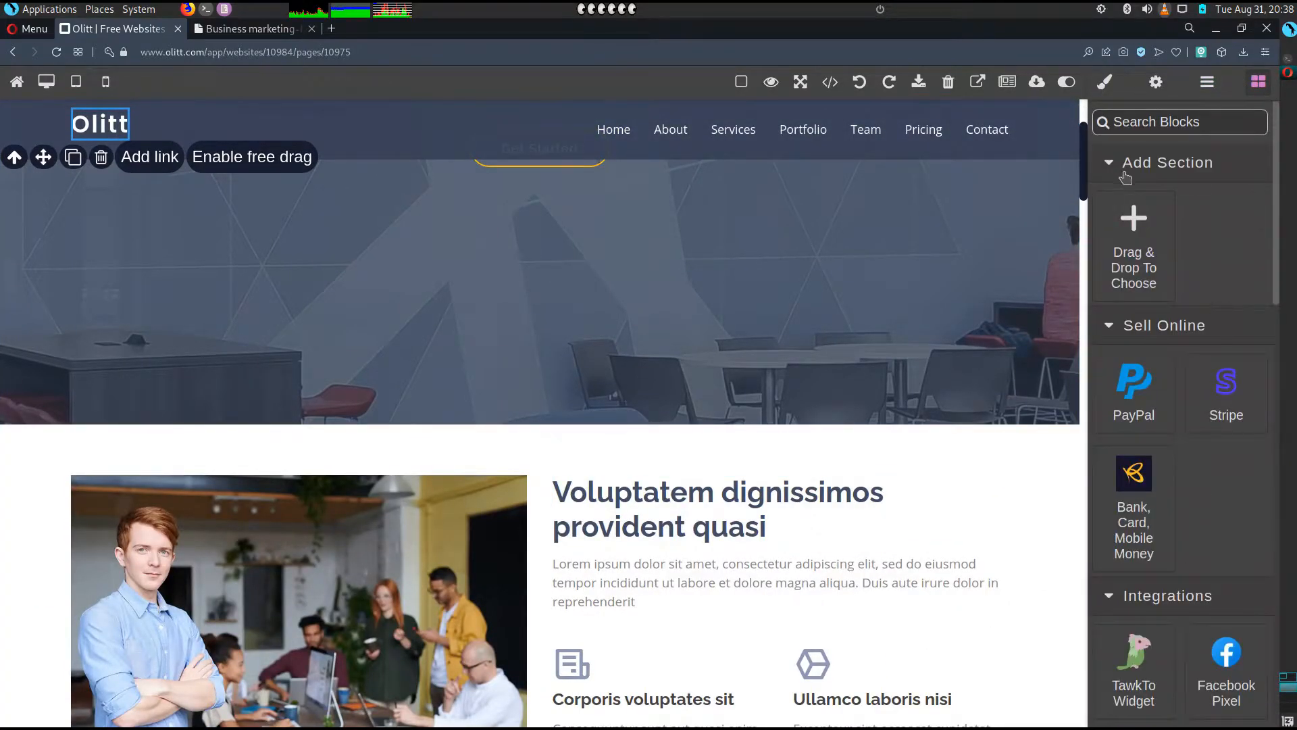
click(1129, 169)
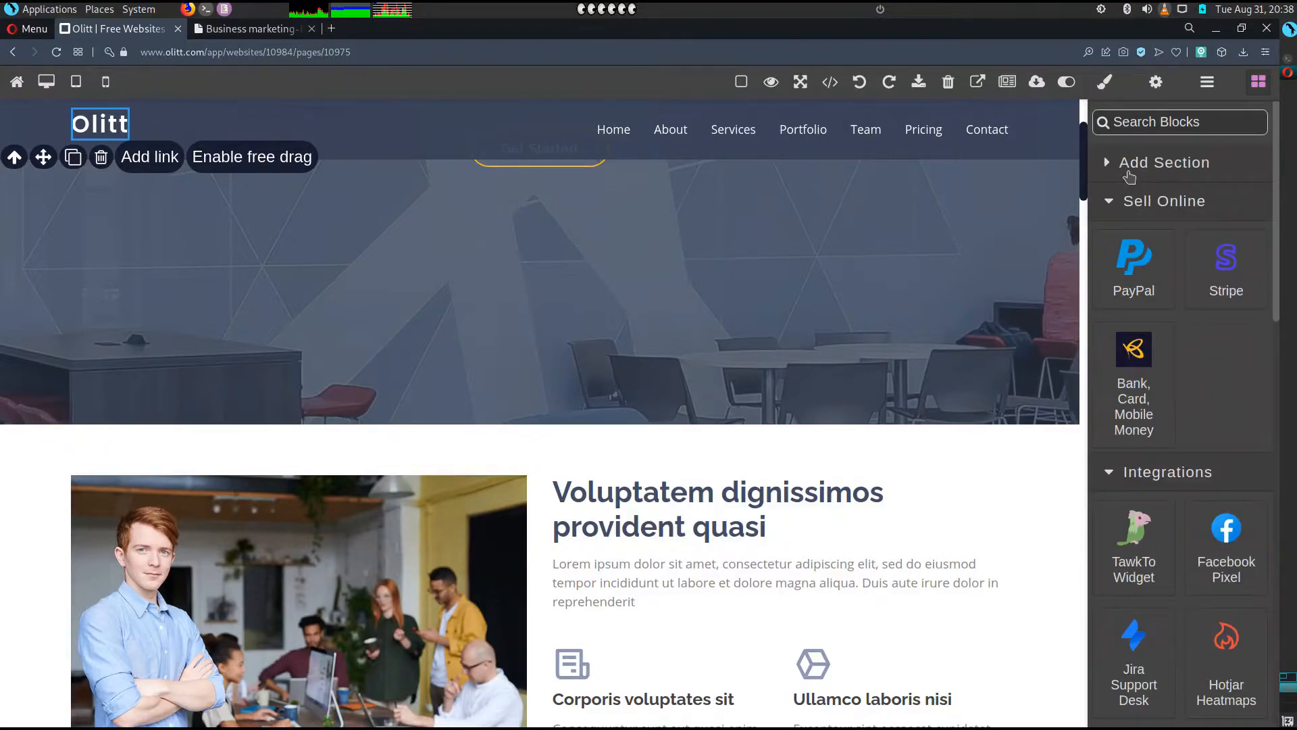
click(1176, 170)
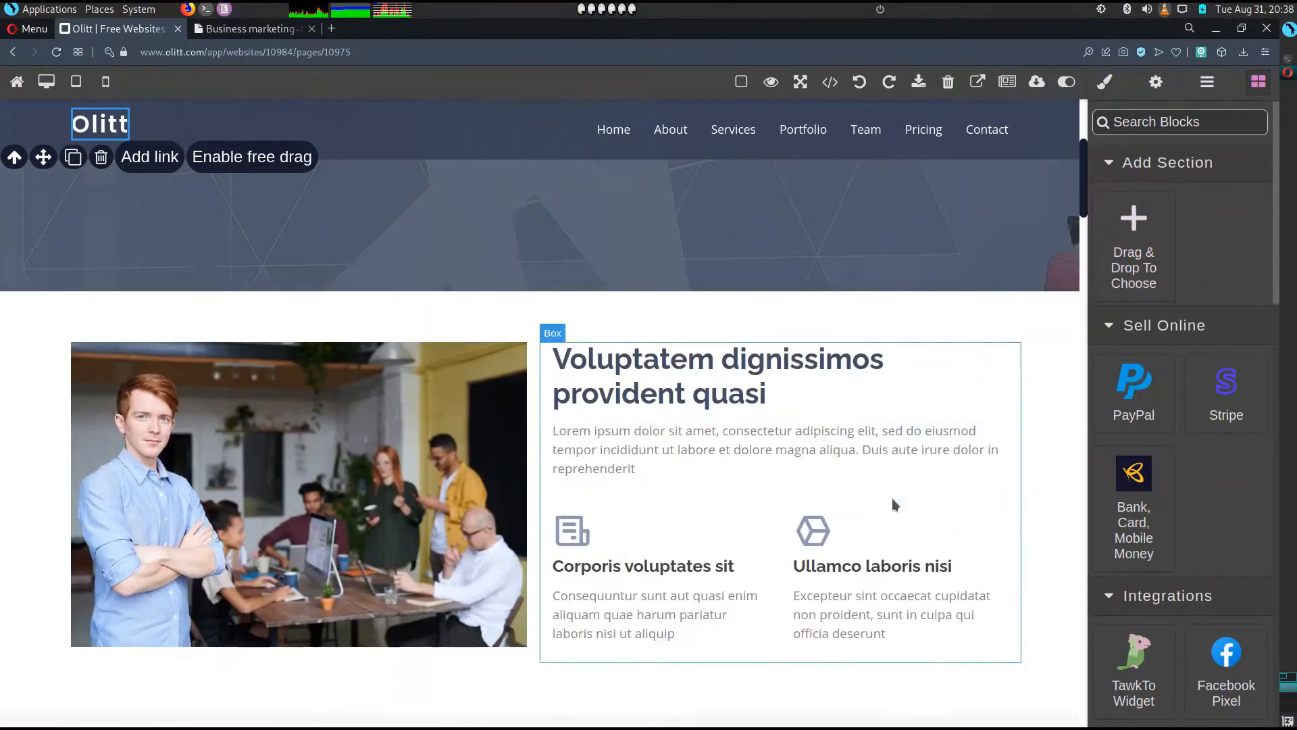
scroll(892, 500, down, 3)
drag(1138, 224, 661, 249)
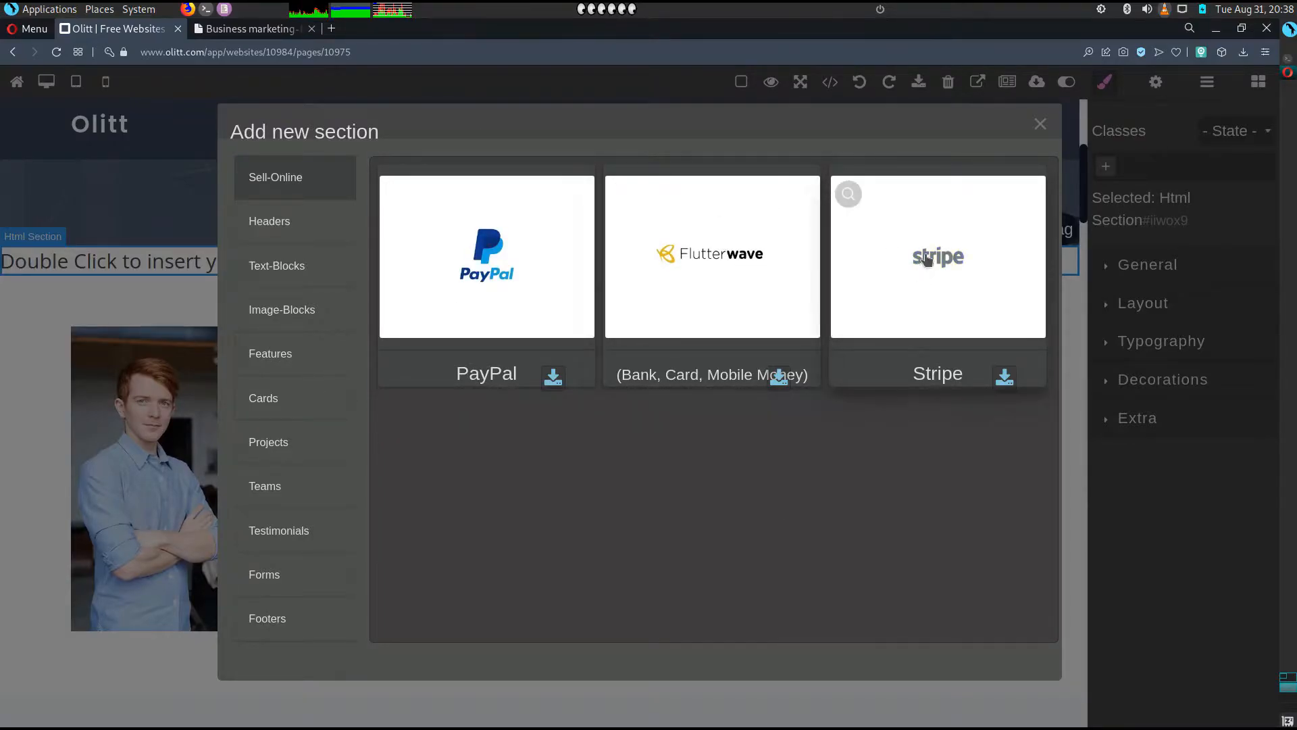
Browse the section templates by category: Headers, Text-Blocks, Image-Blocks, Features, Cards, Projects, Teams, Testimonials, Forms and Footers.
click(287, 239)
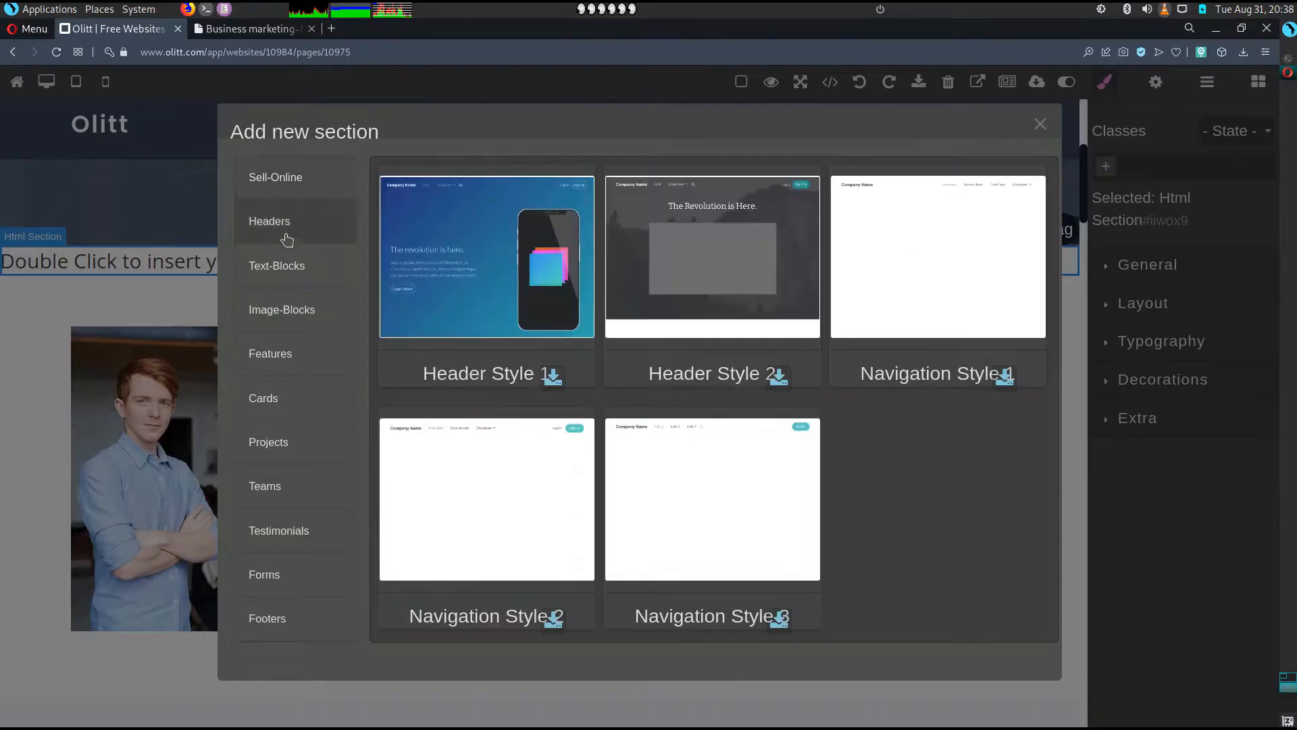
click(282, 278)
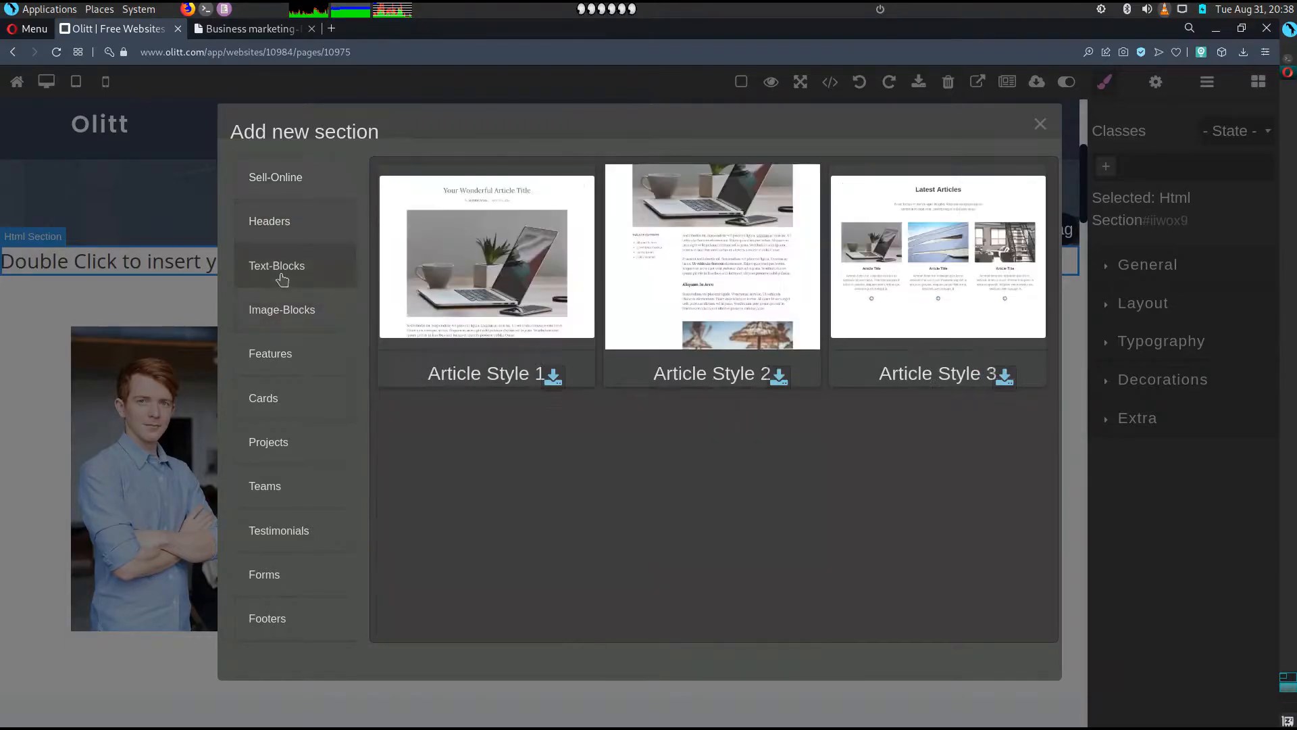
click(291, 316)
click(281, 363)
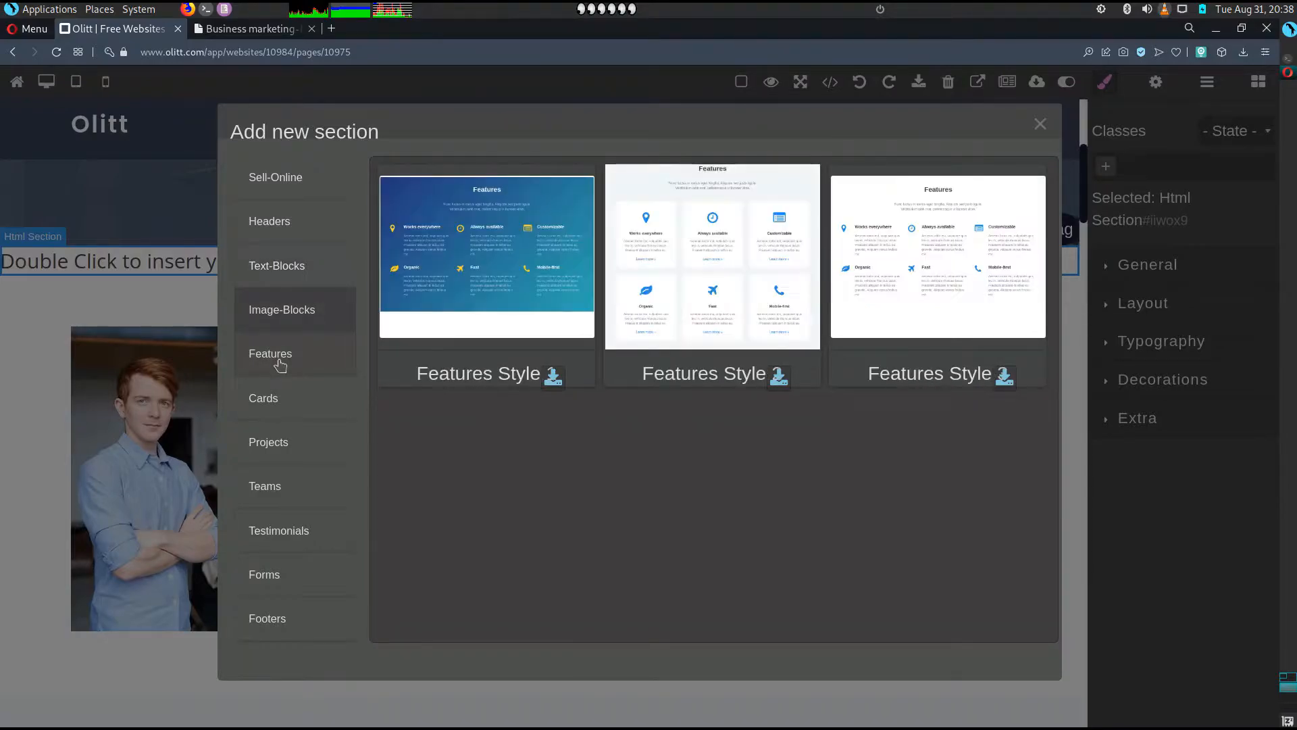
click(284, 406)
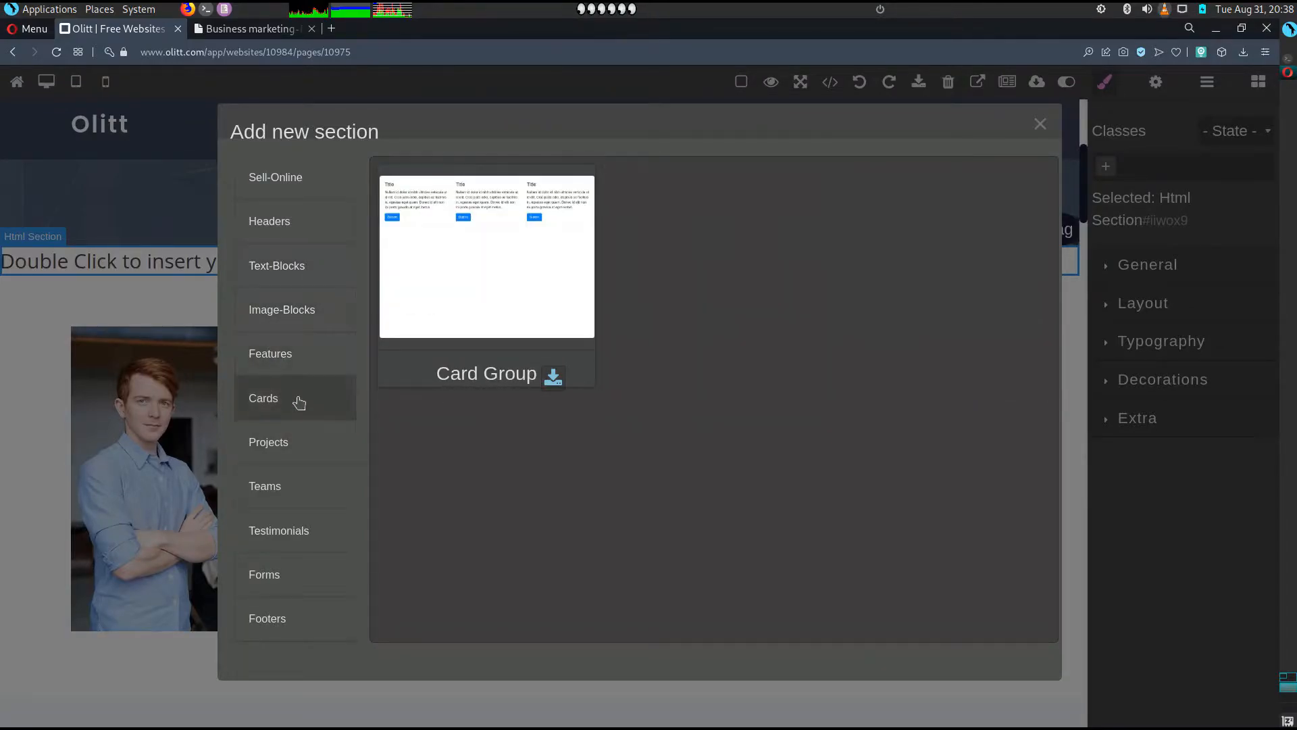
click(251, 451)
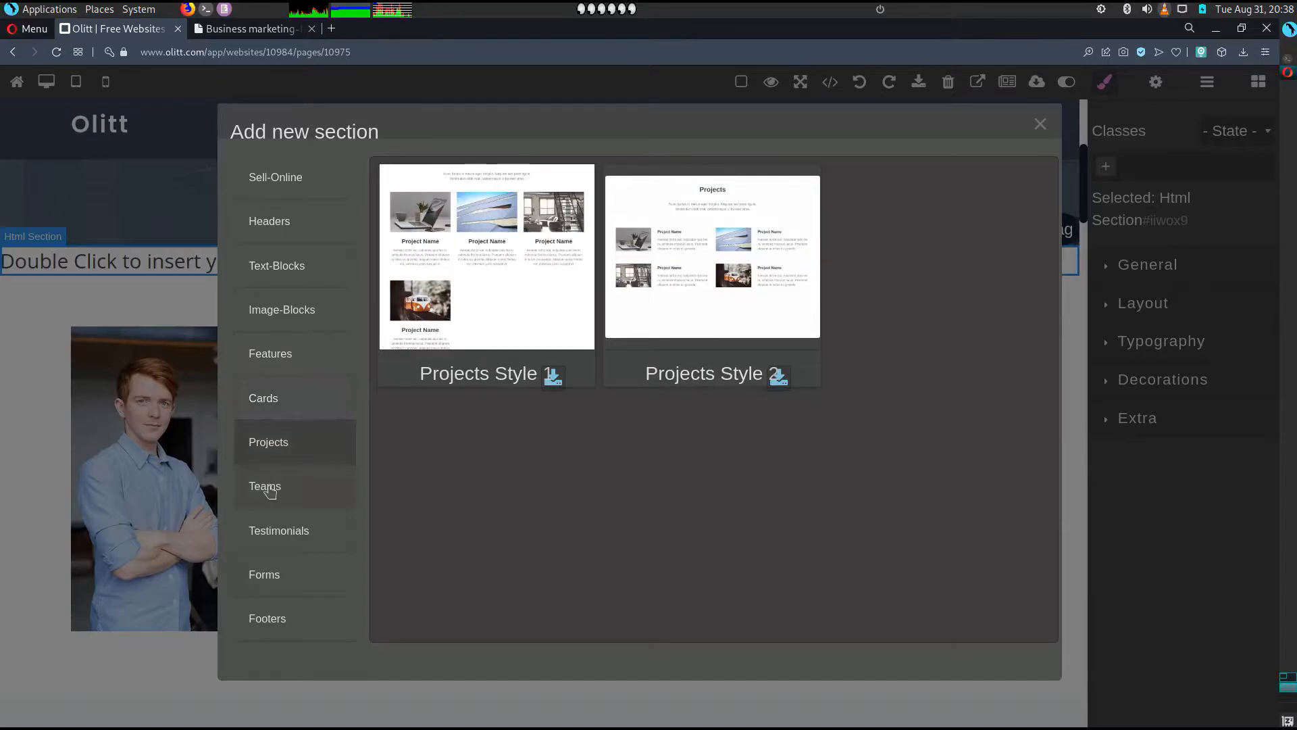
click(269, 490)
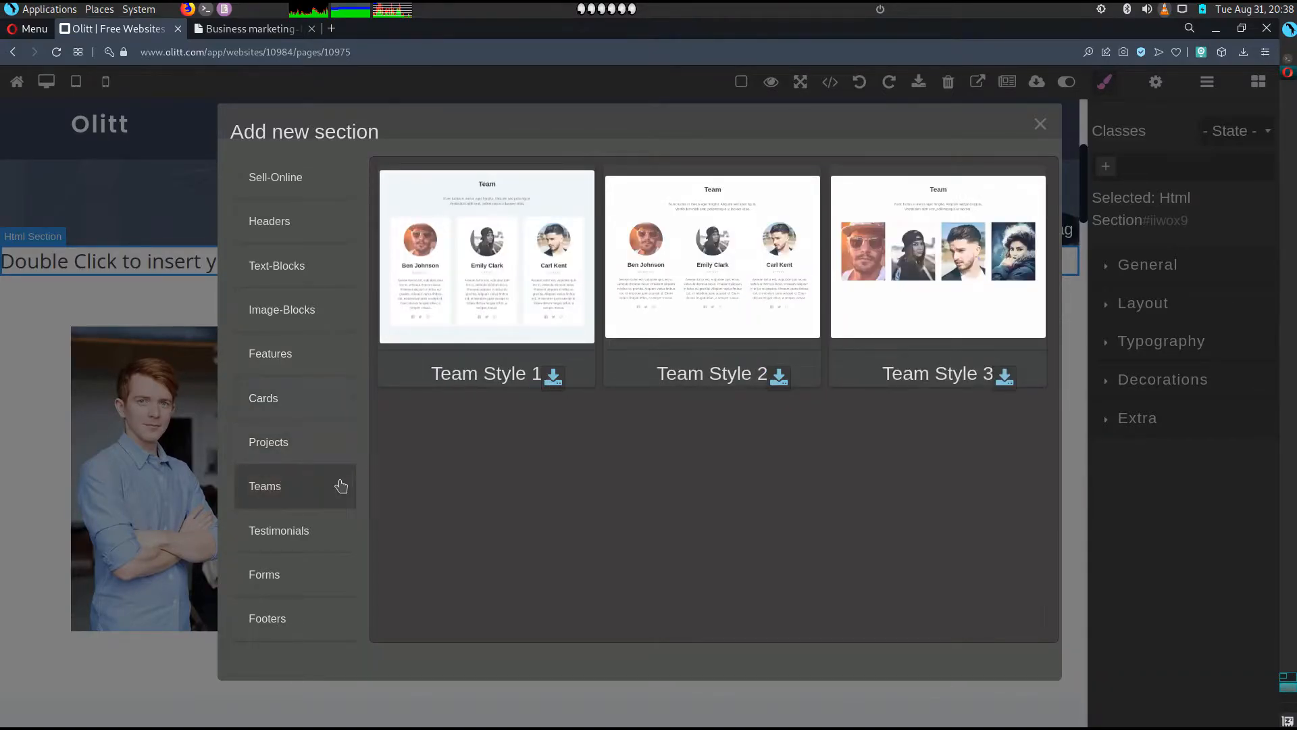
click(294, 541)
click(296, 581)
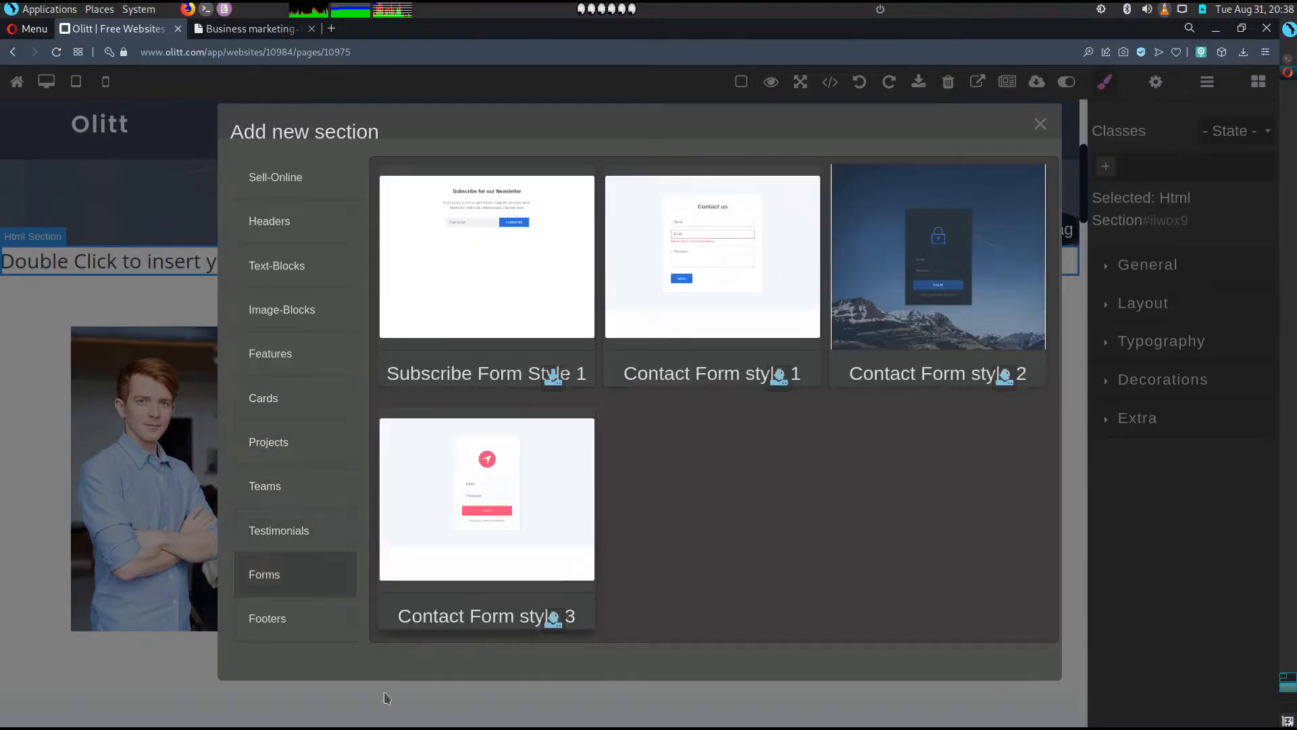
click(280, 625)
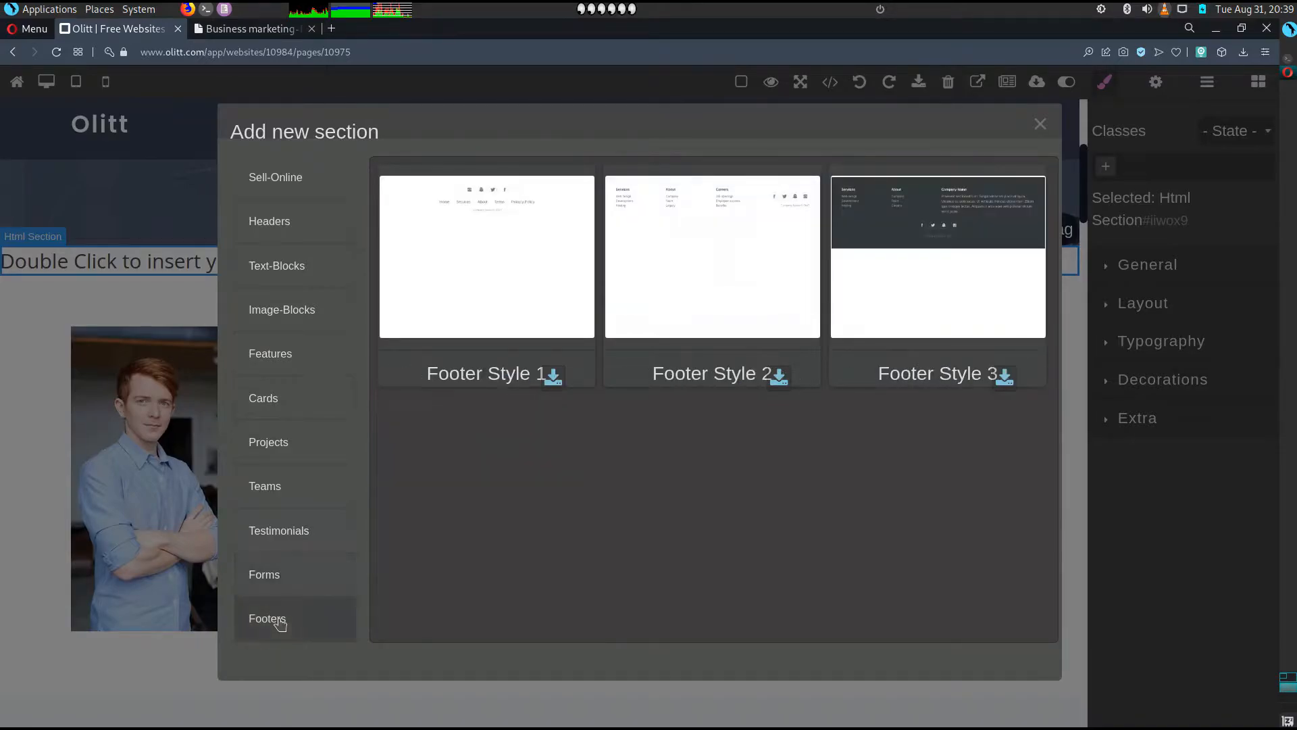
Leave the section templates without choosing one and delete the empty HTML section below the hero banner.
click(1040, 125)
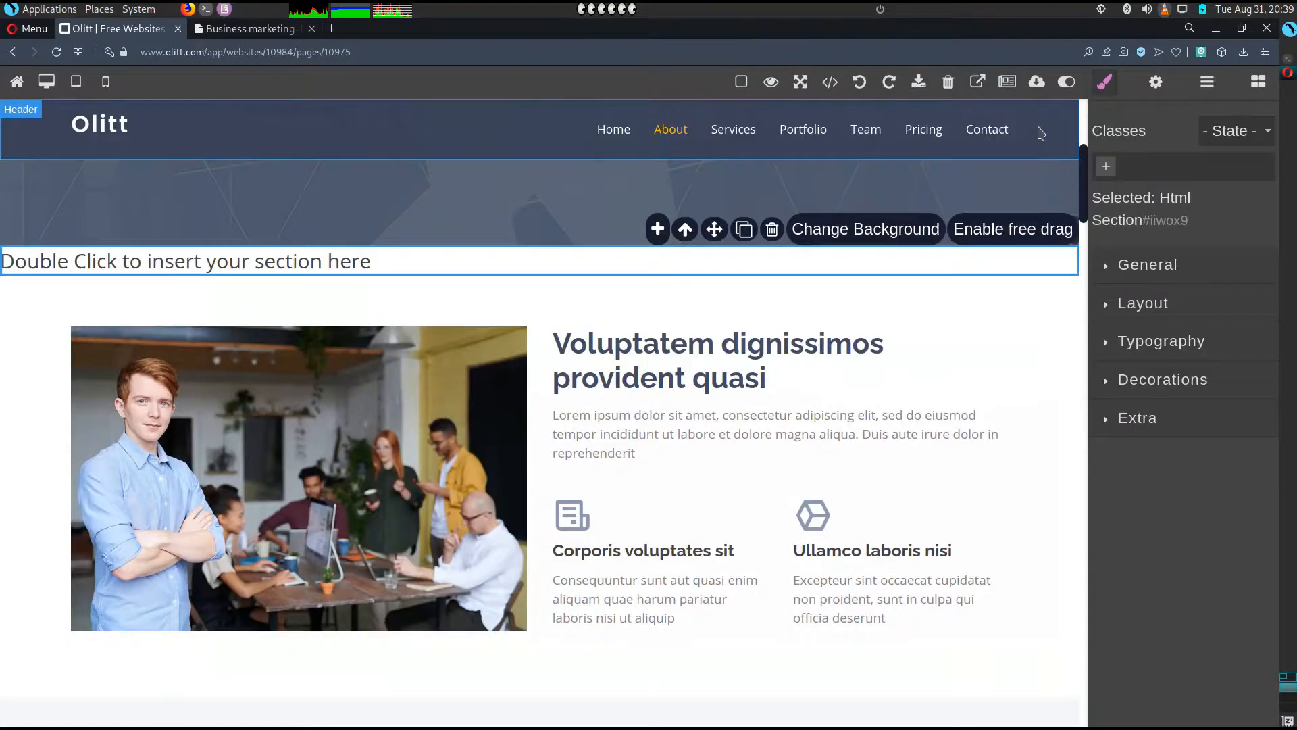
click(772, 231)
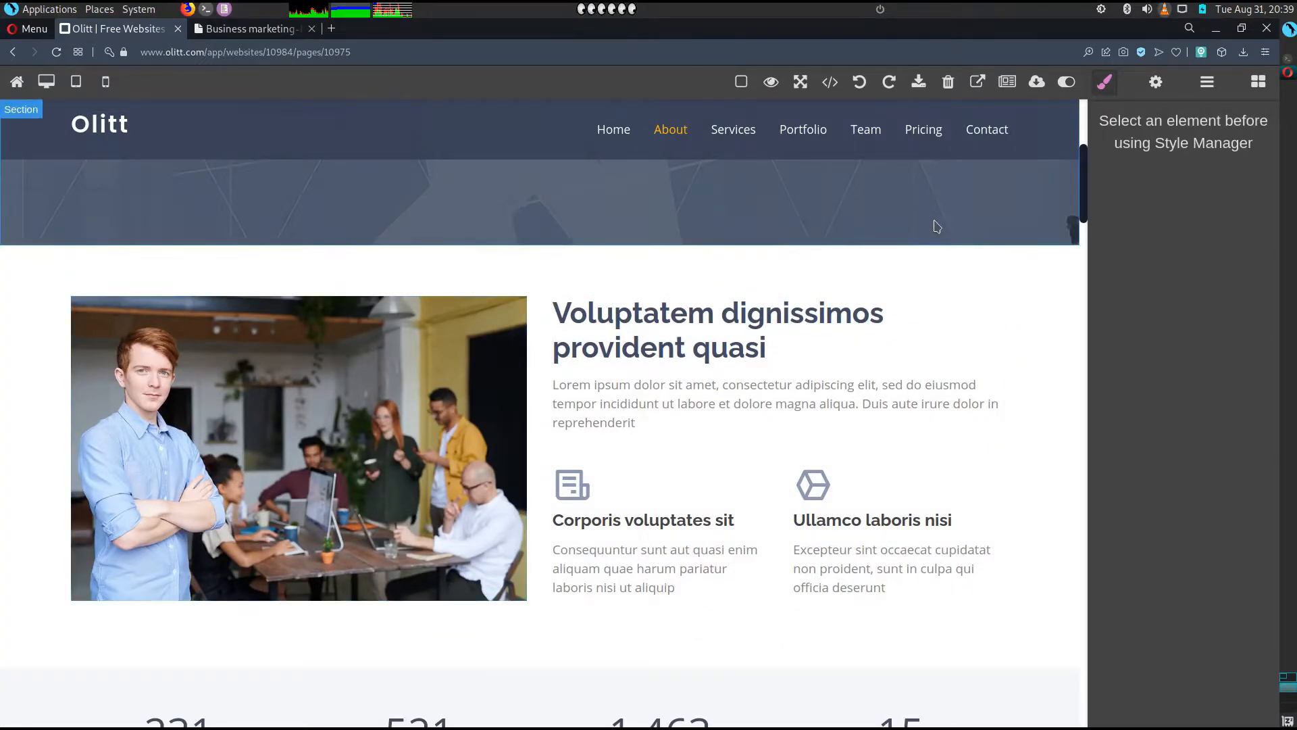
Try to add the PayPal block between the hero banner and the "Voluptatem dignissimos provident quasi" section, and decline the Pro offer.
click(1258, 82)
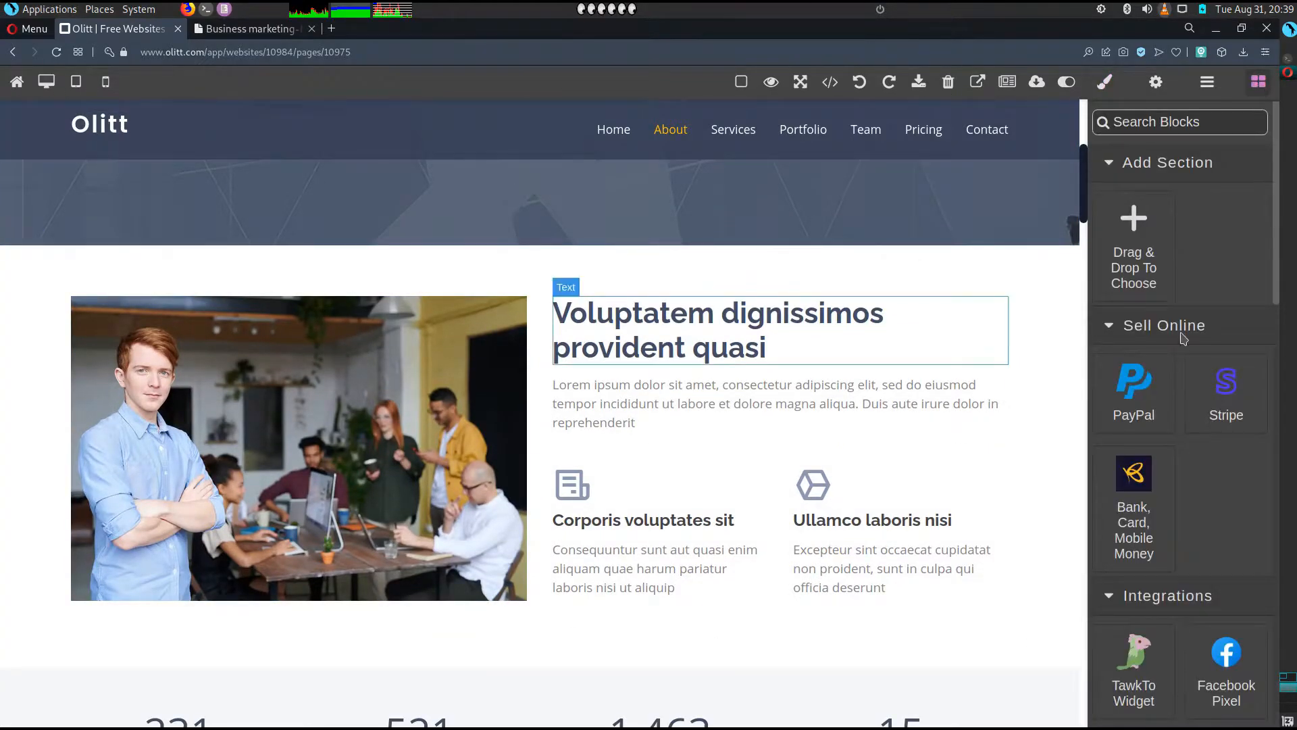
click(1167, 161)
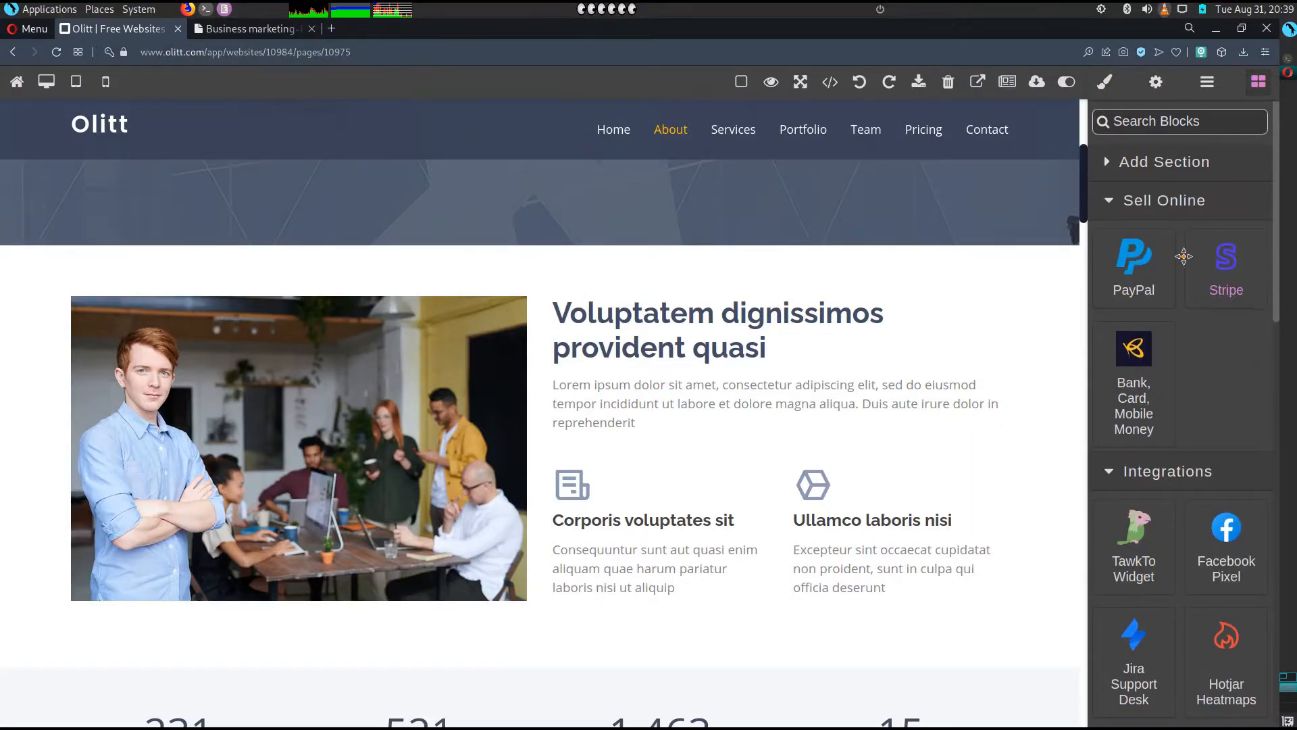
scroll(1219, 266, down, 1)
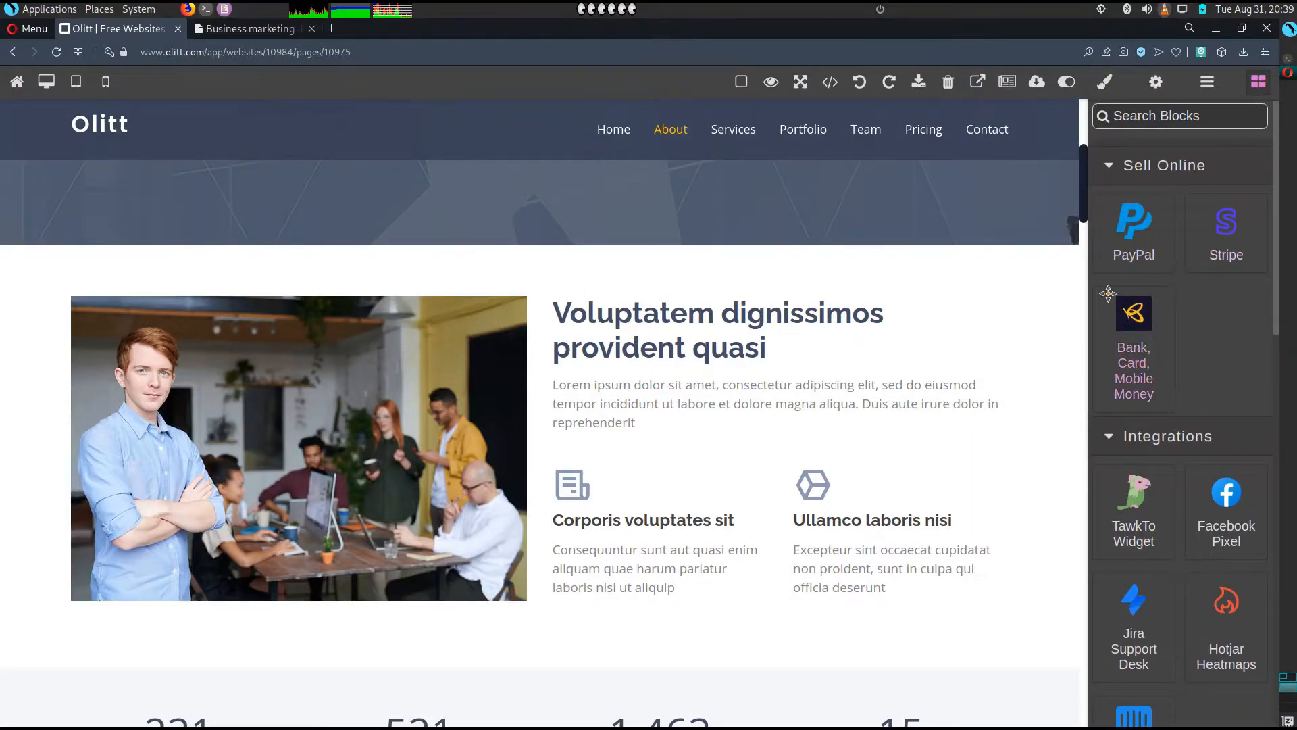
drag(1132, 238, 170, 259)
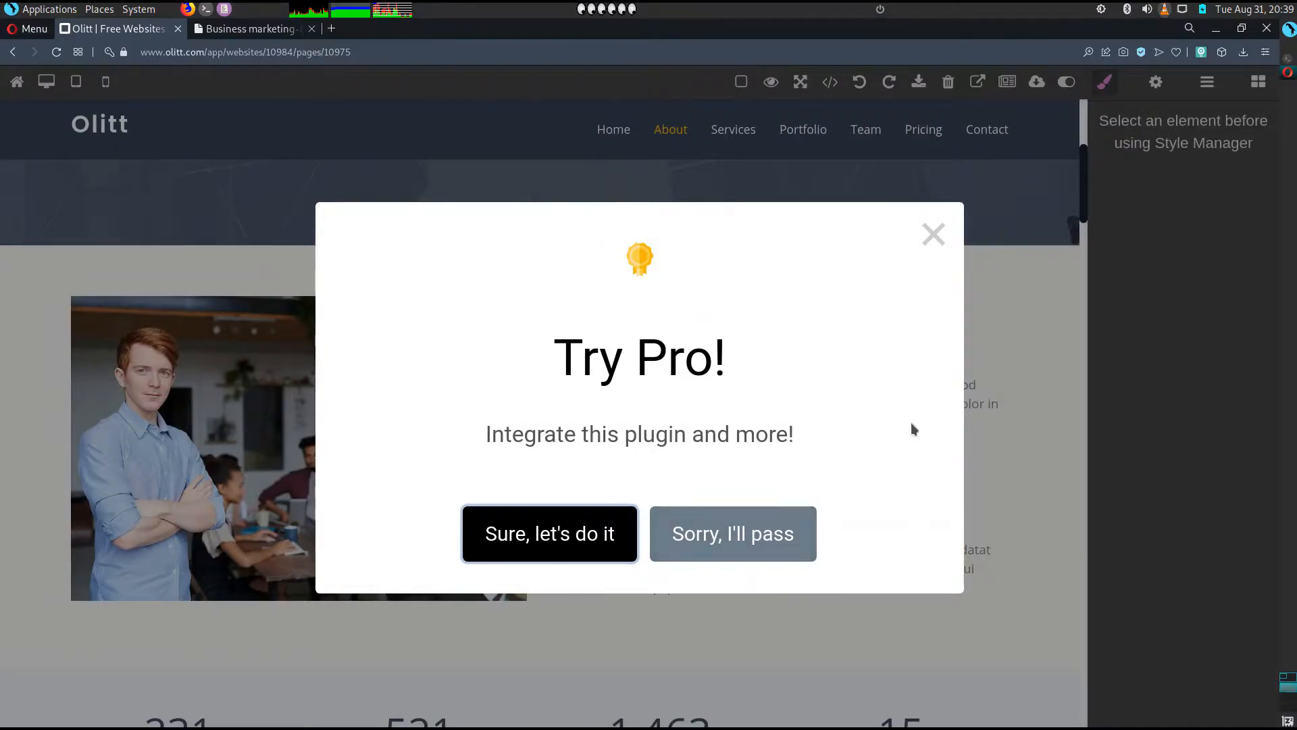
click(734, 531)
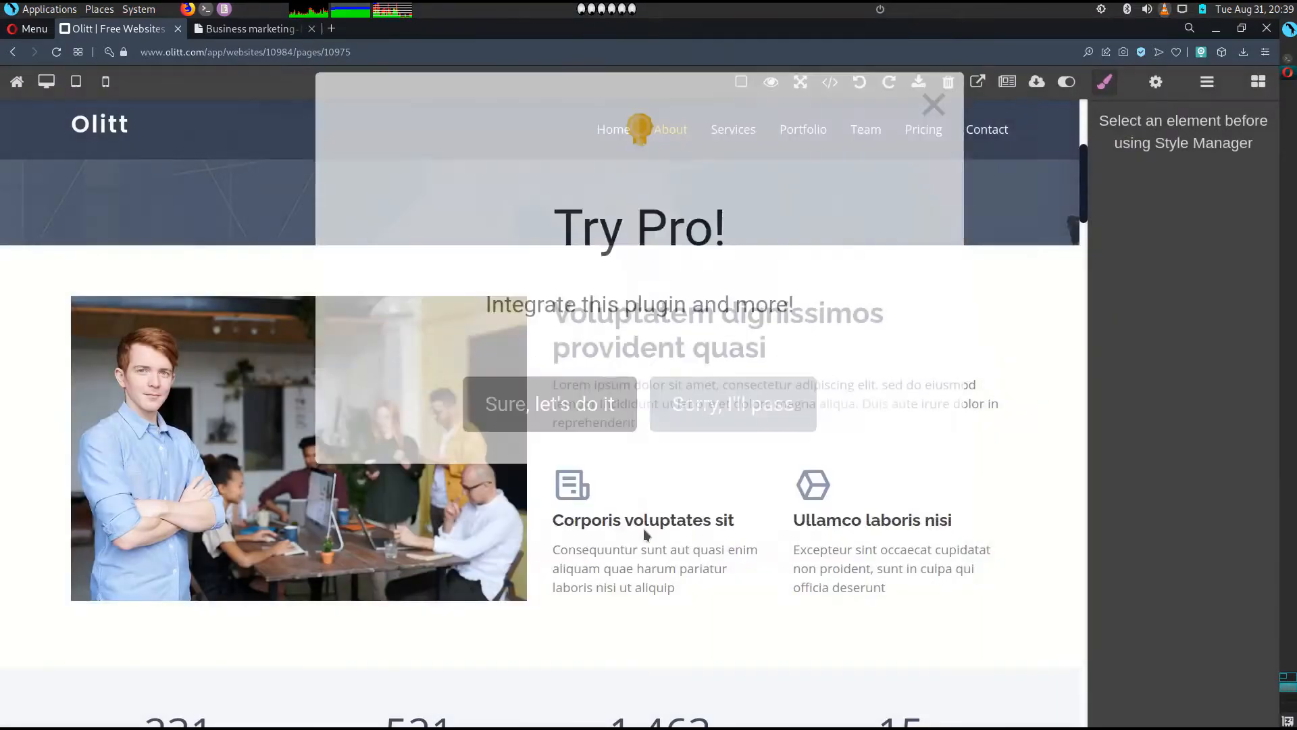
Collapse the Sell Online blocks, review the Integrations blocks, and collapse them to reach the Social category.
click(1259, 83)
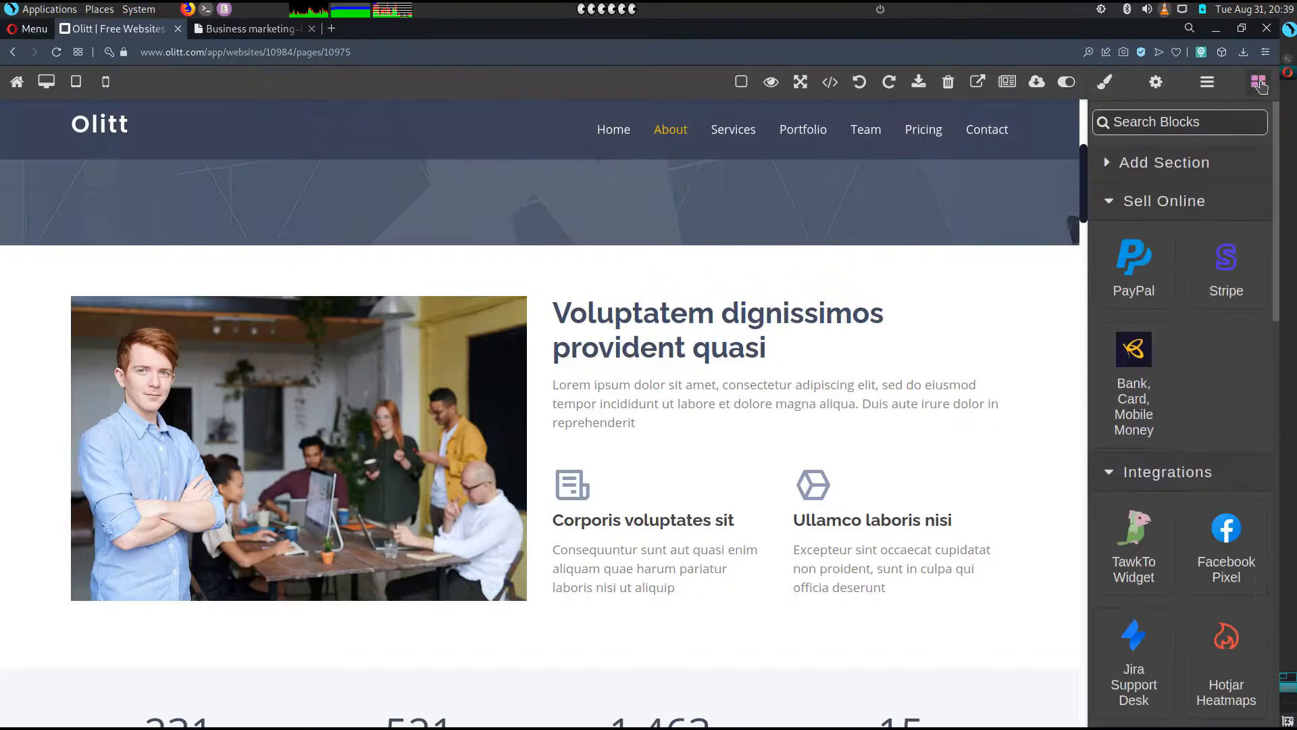
click(1142, 201)
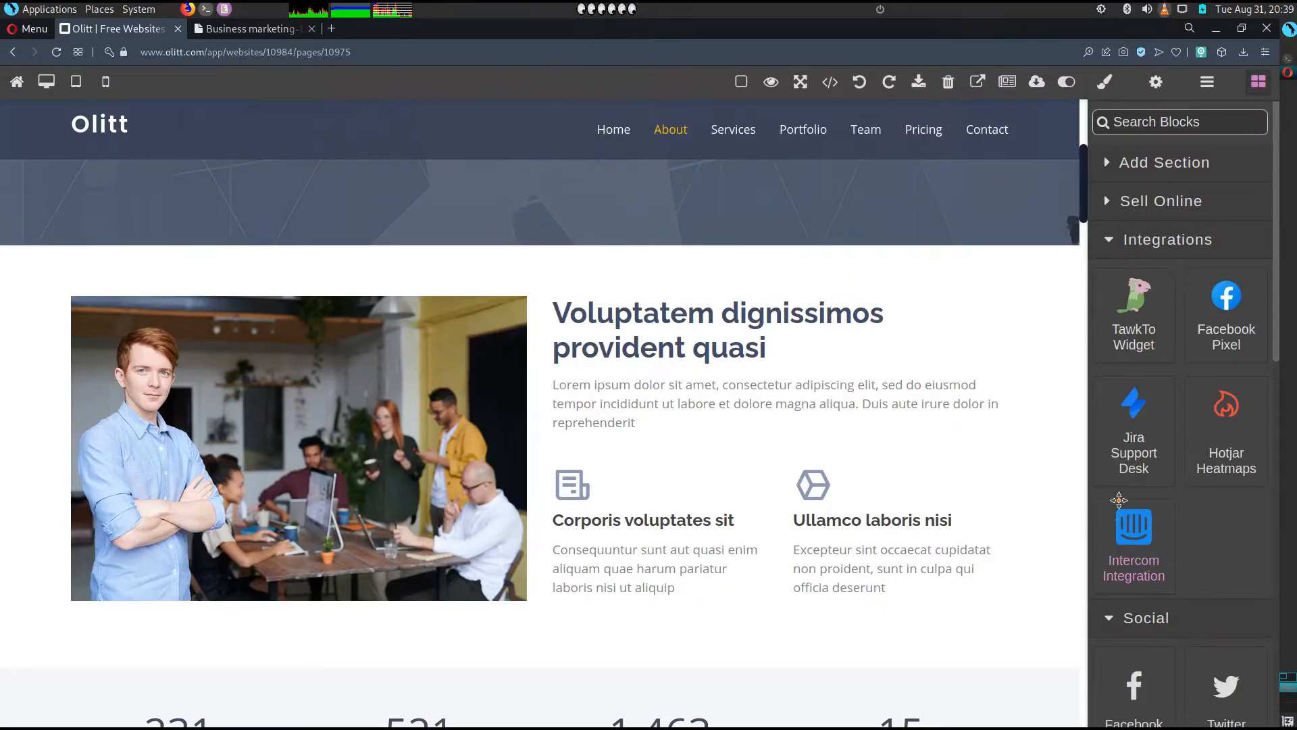
scroll(1142, 473, down, 1)
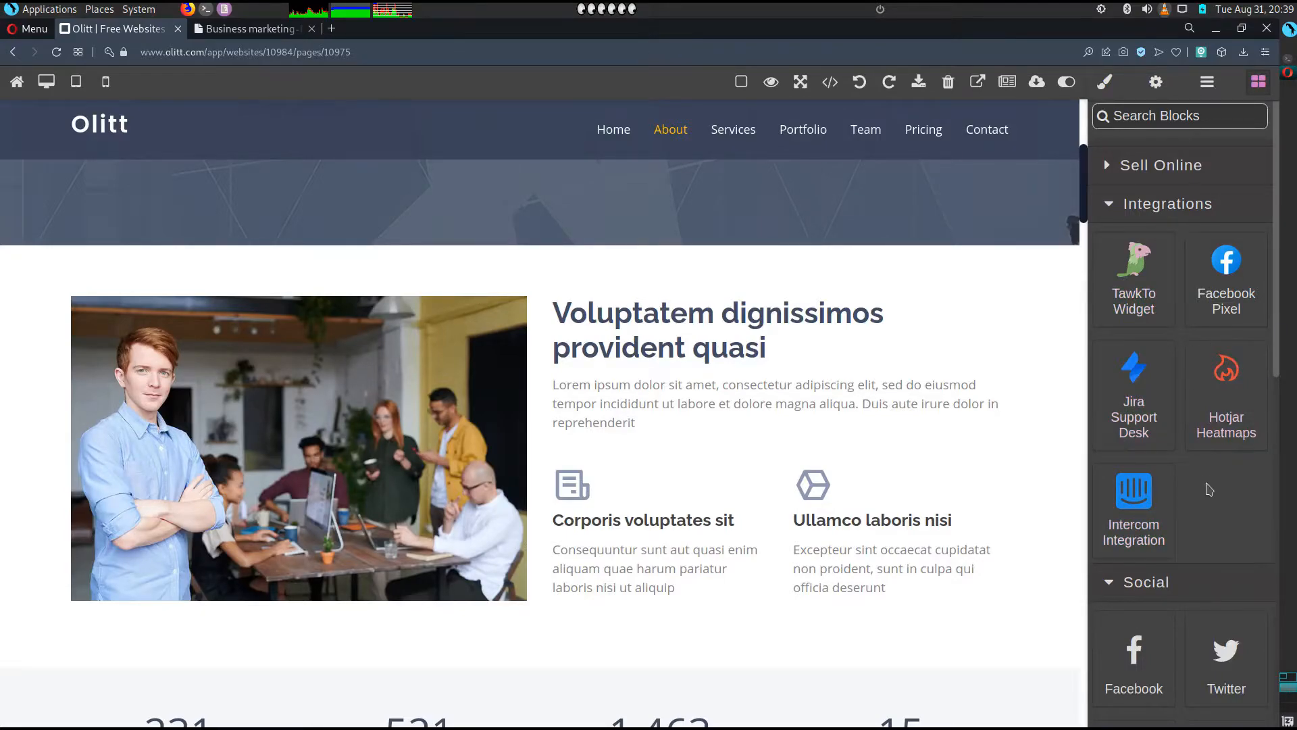
click(1117, 206)
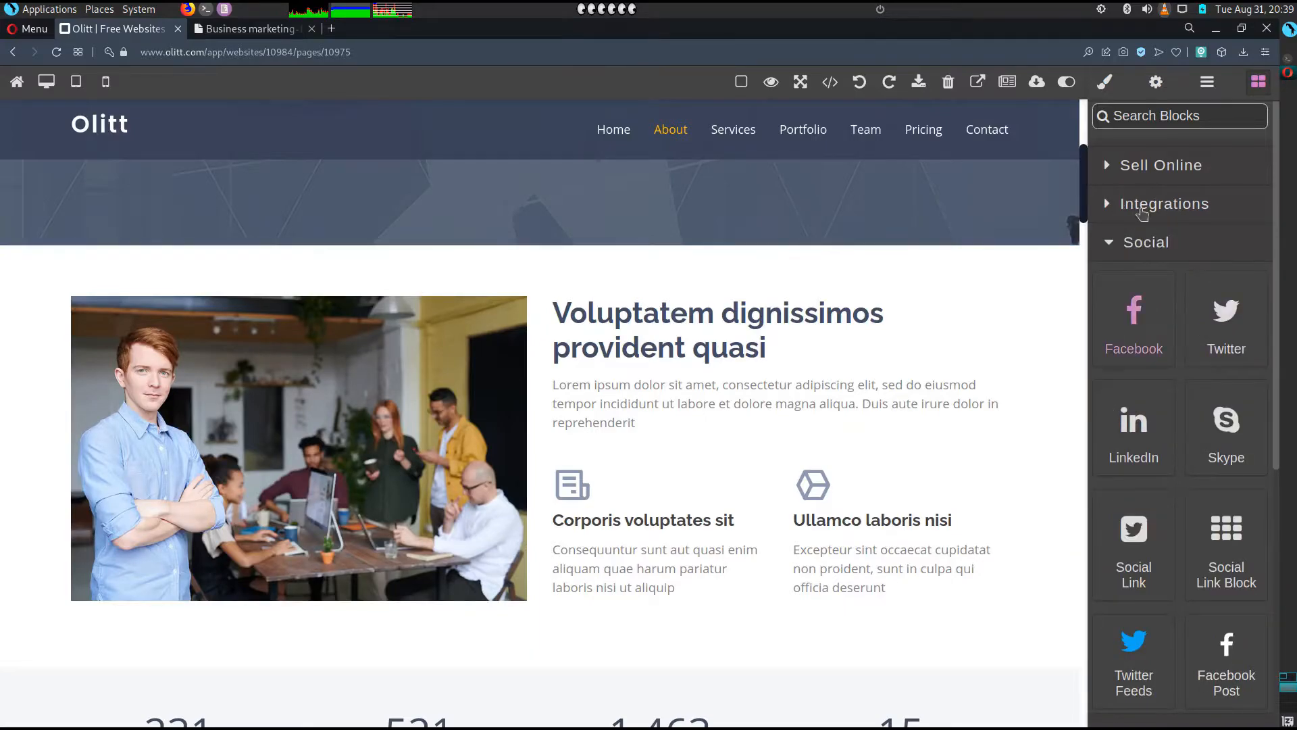
Place a Social Link block in the page footer, just before the existing row of social icons.
scroll(947, 473, down, 9)
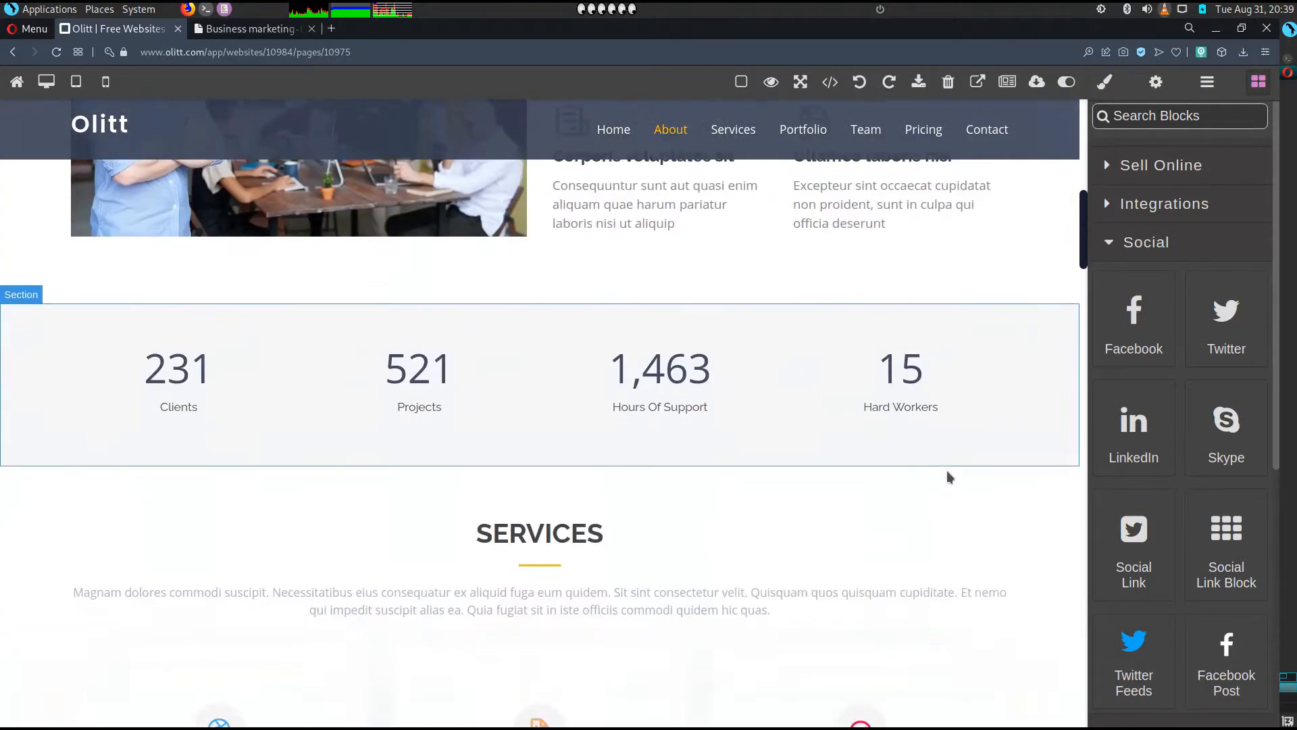
scroll(1226, 669, down, 2)
scroll(1226, 642, up, 2)
scroll(993, 579, down, 10)
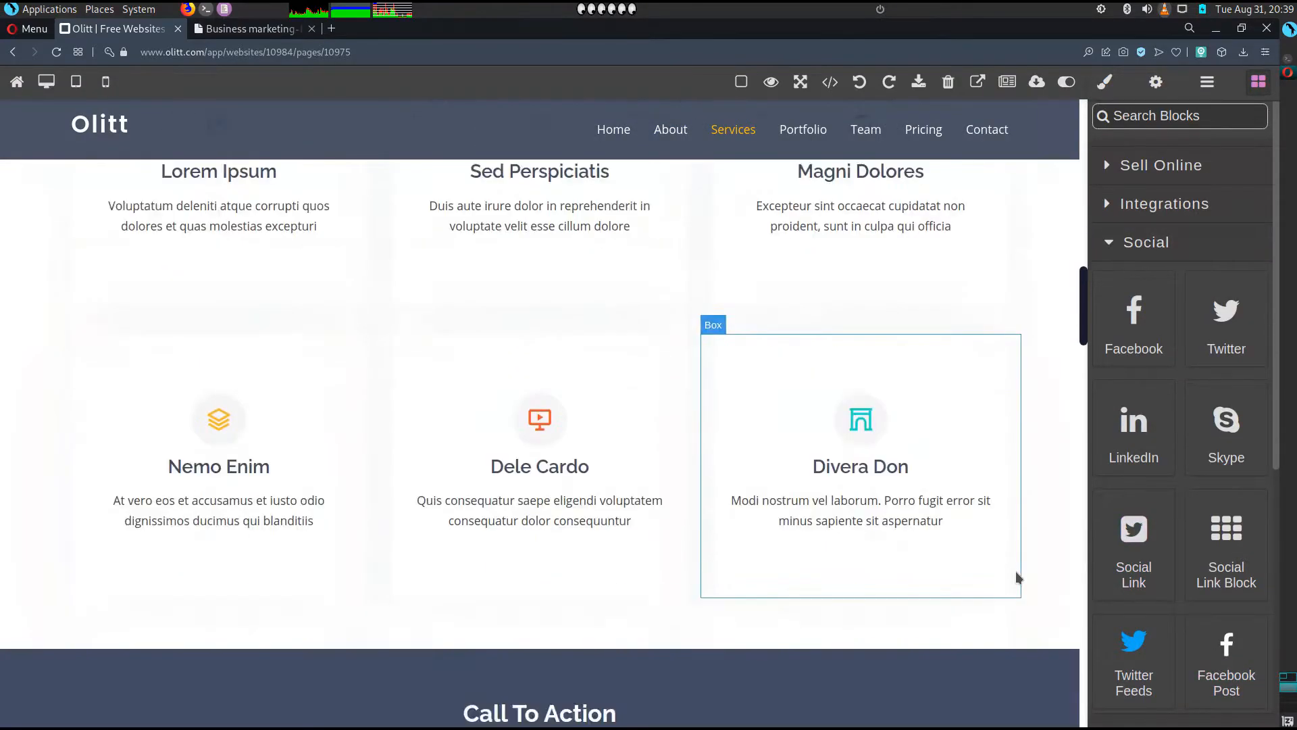
scroll(1024, 576, down, 4)
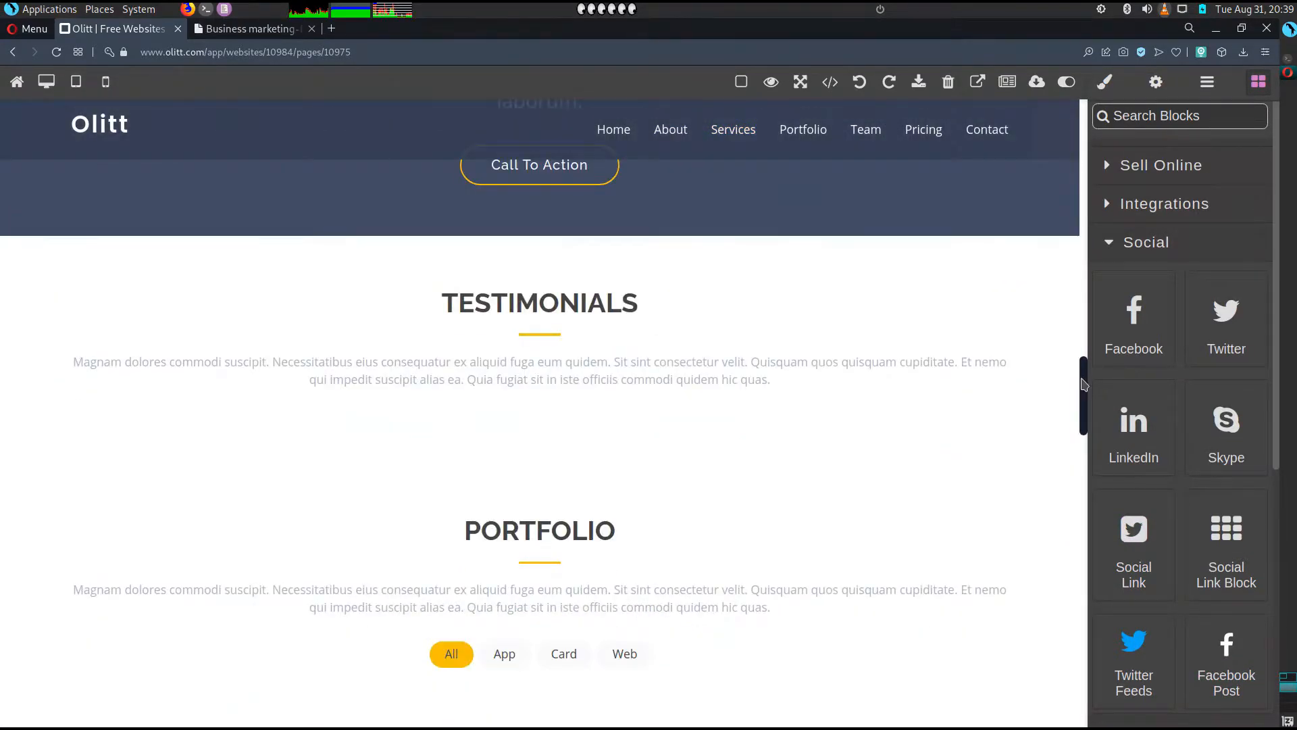
scroll(1063, 399, down, 20)
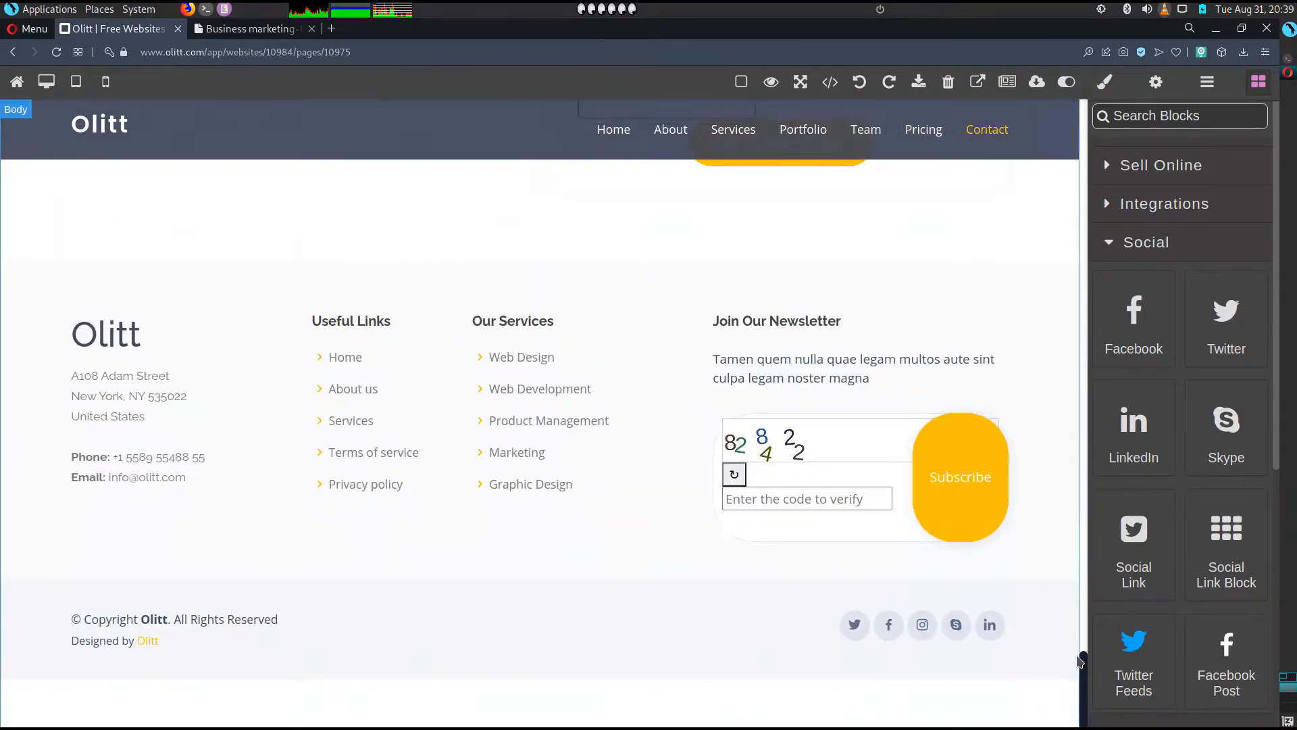
scroll(1266, 526, down, 1)
drag(1147, 520, 826, 647)
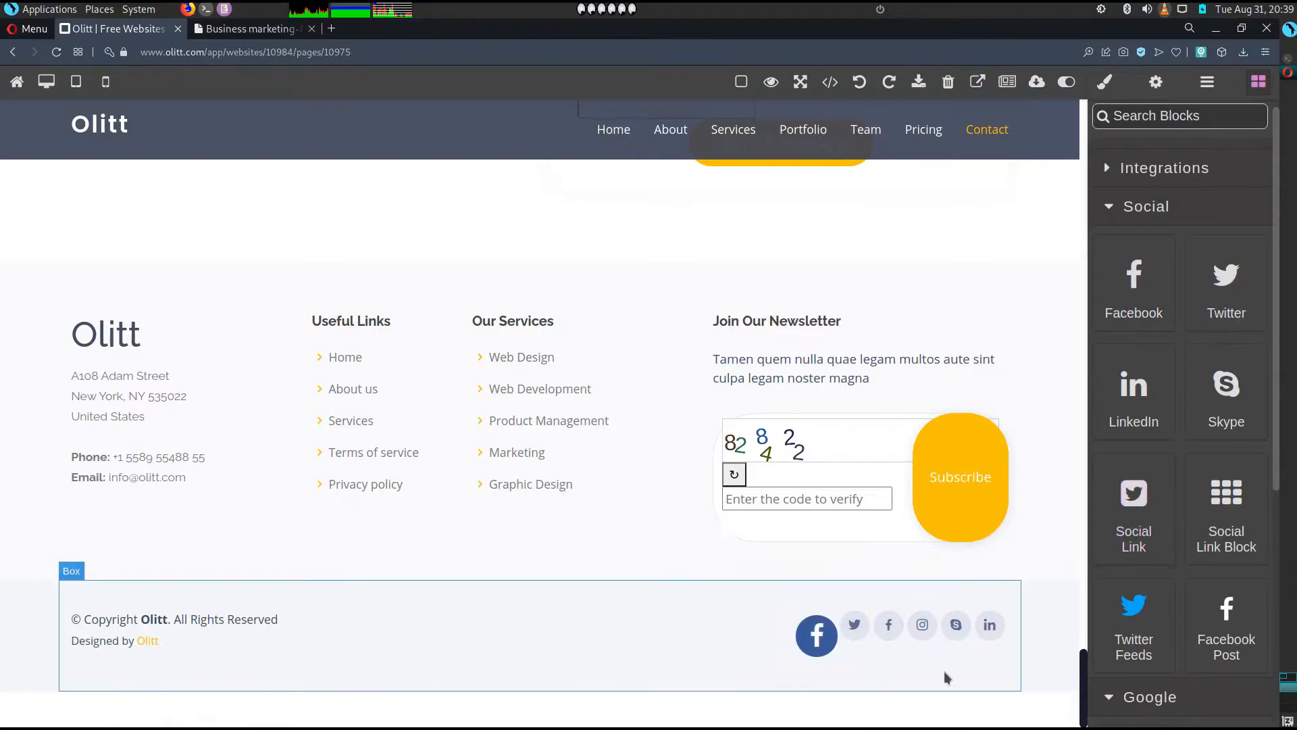
Try to set the new footer social link's network to rss in its component settings, and delete the link.
click(816, 645)
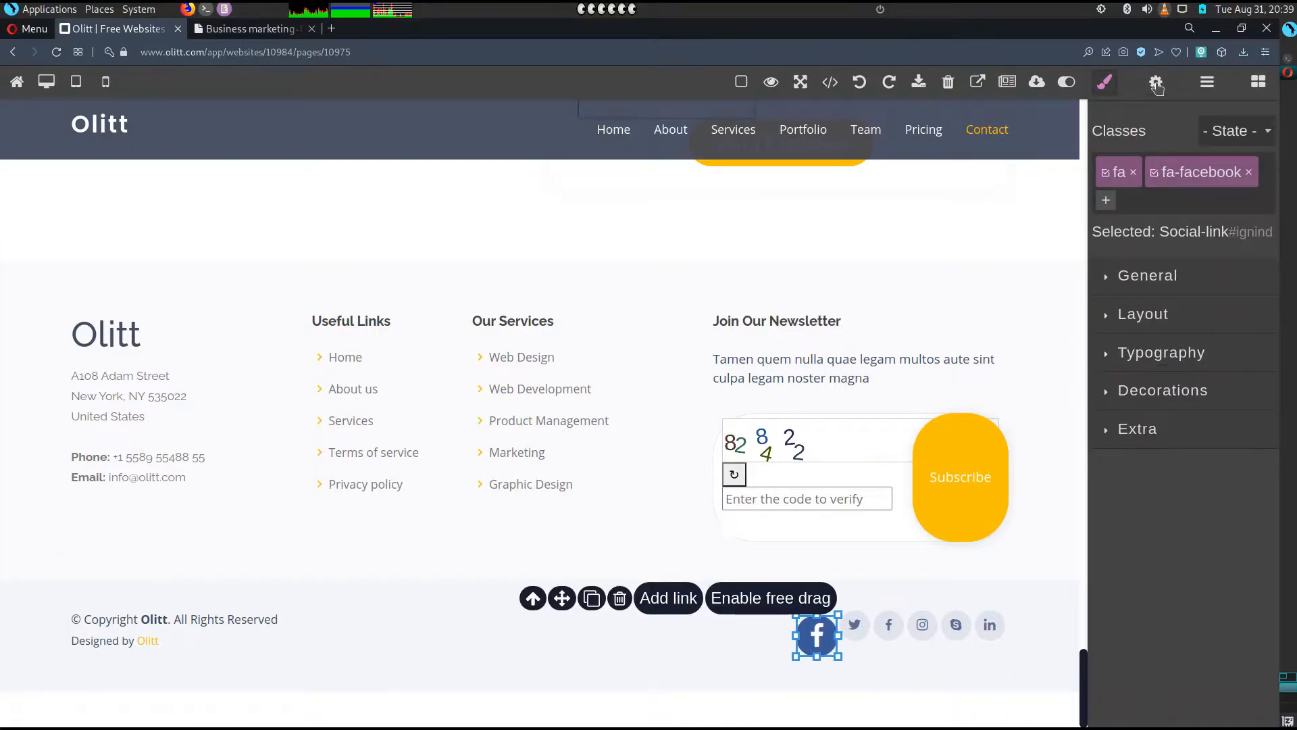
click(1157, 85)
click(1196, 287)
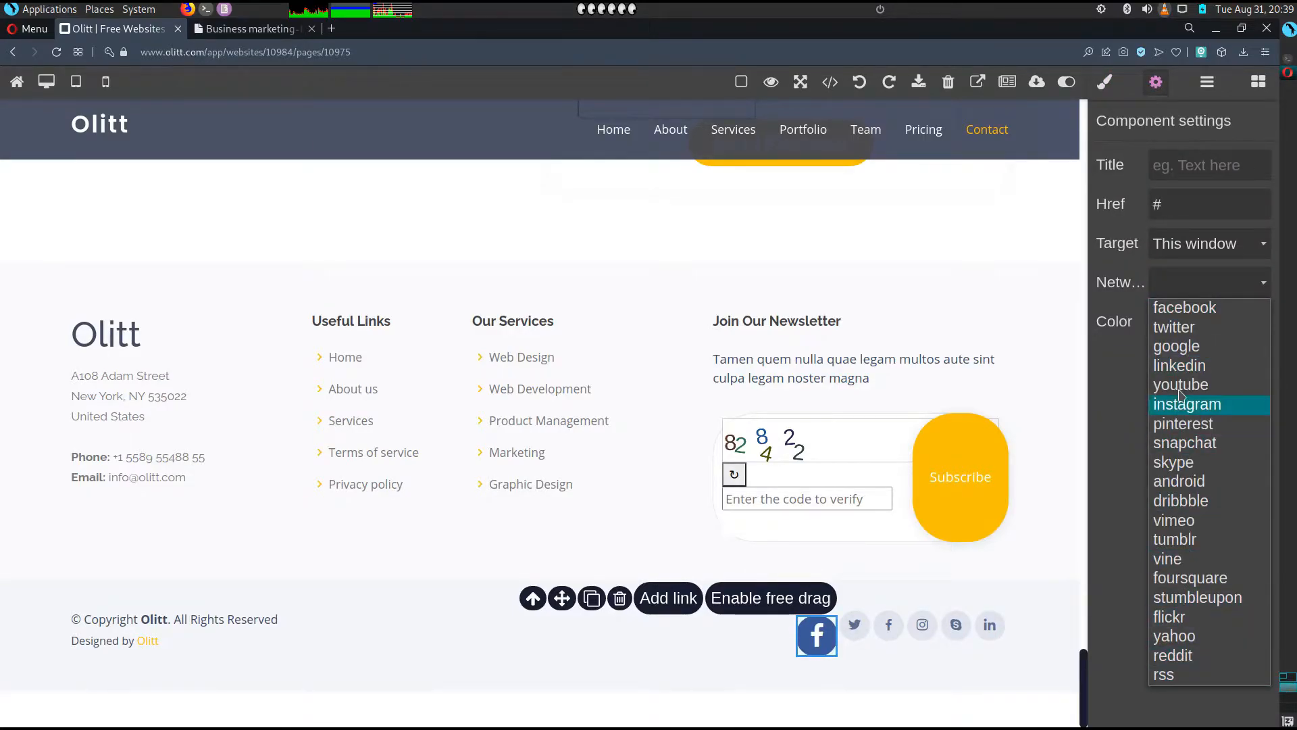
click(1179, 676)
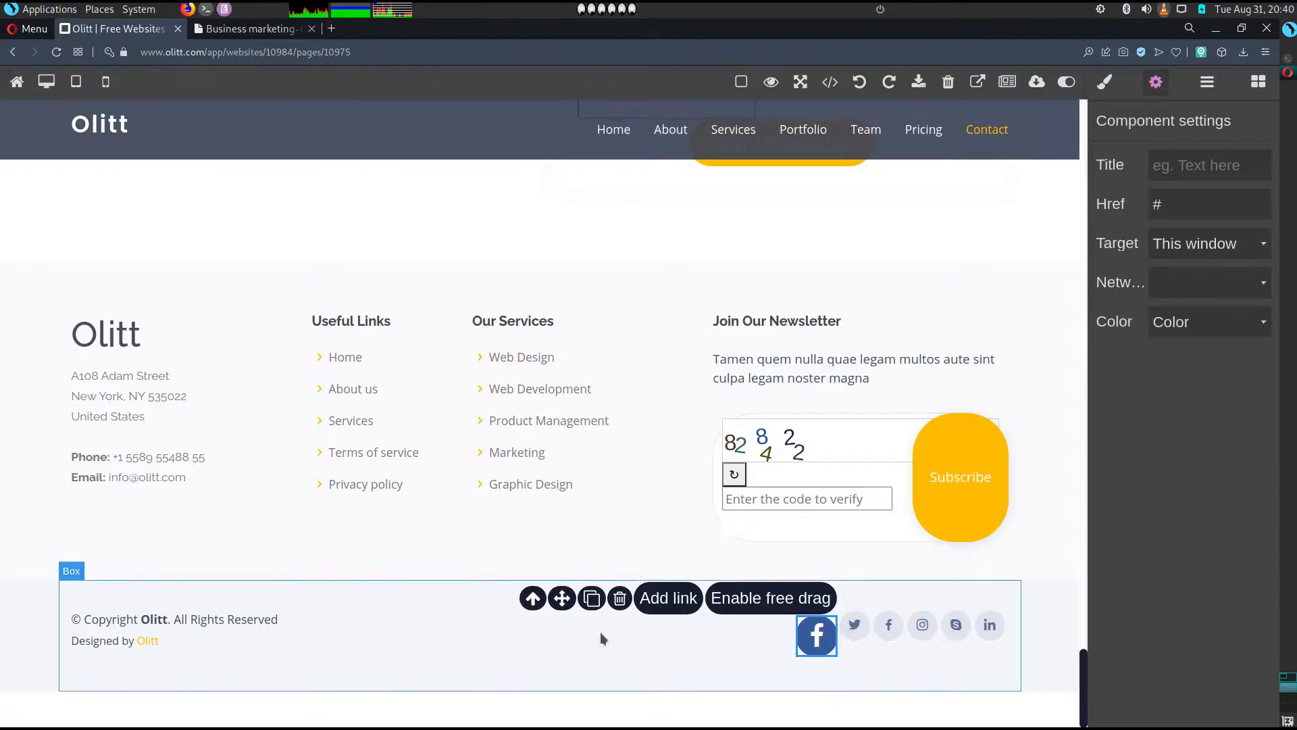
click(621, 603)
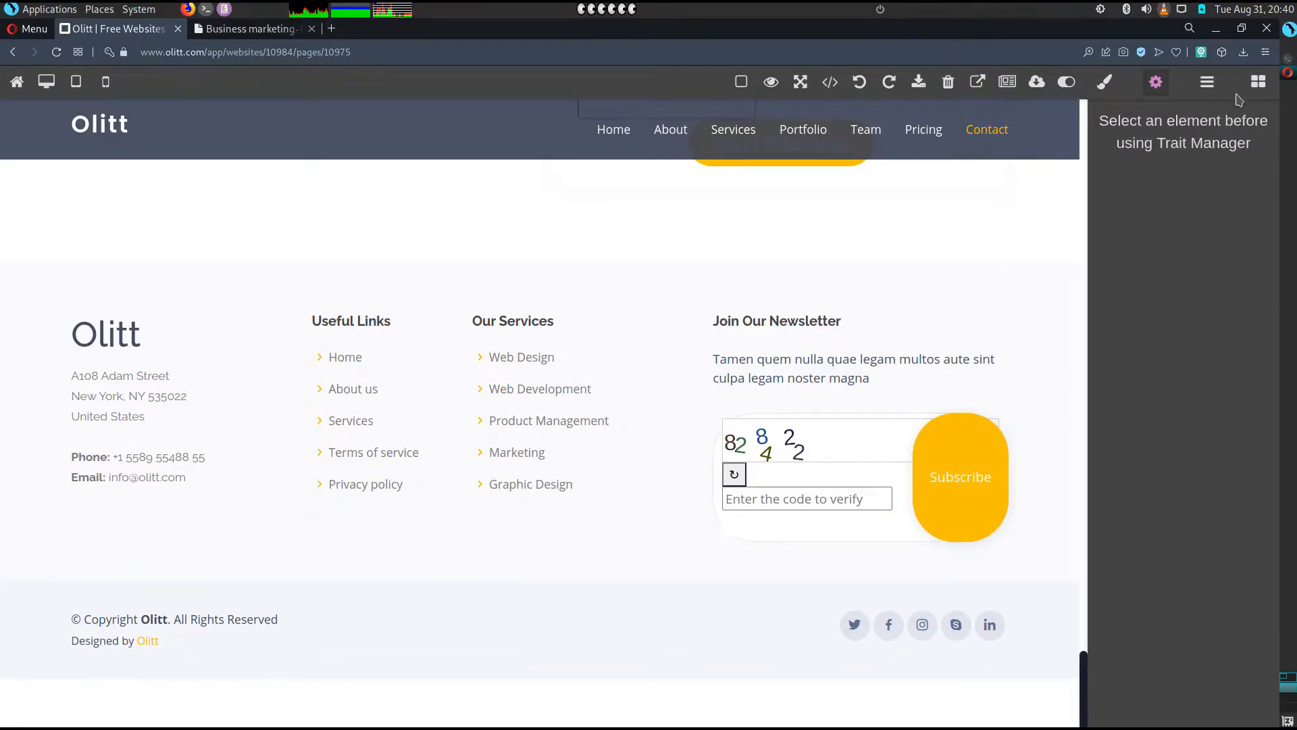
Collapse the Social blocks, try to add the Google Analytics block to the page's footer area, and dismiss the Pro offer.
click(1257, 84)
click(1138, 282)
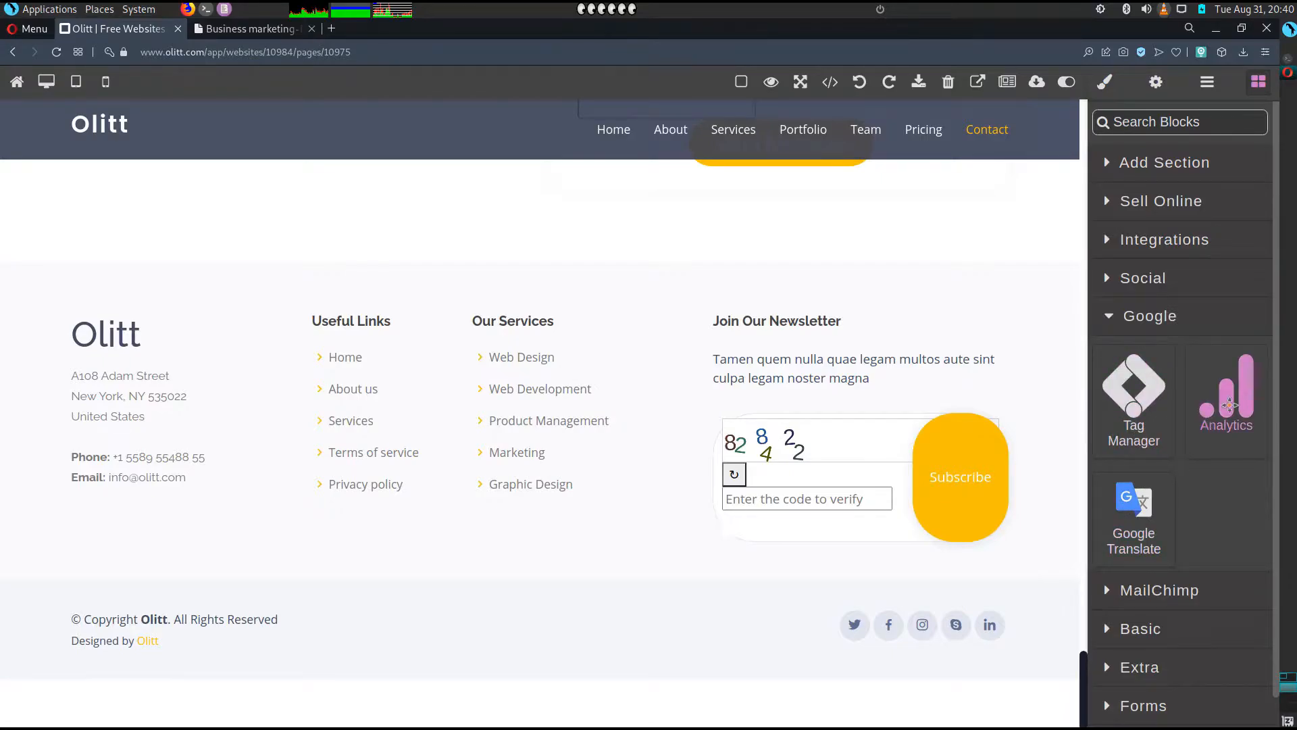
drag(1233, 396, 352, 287)
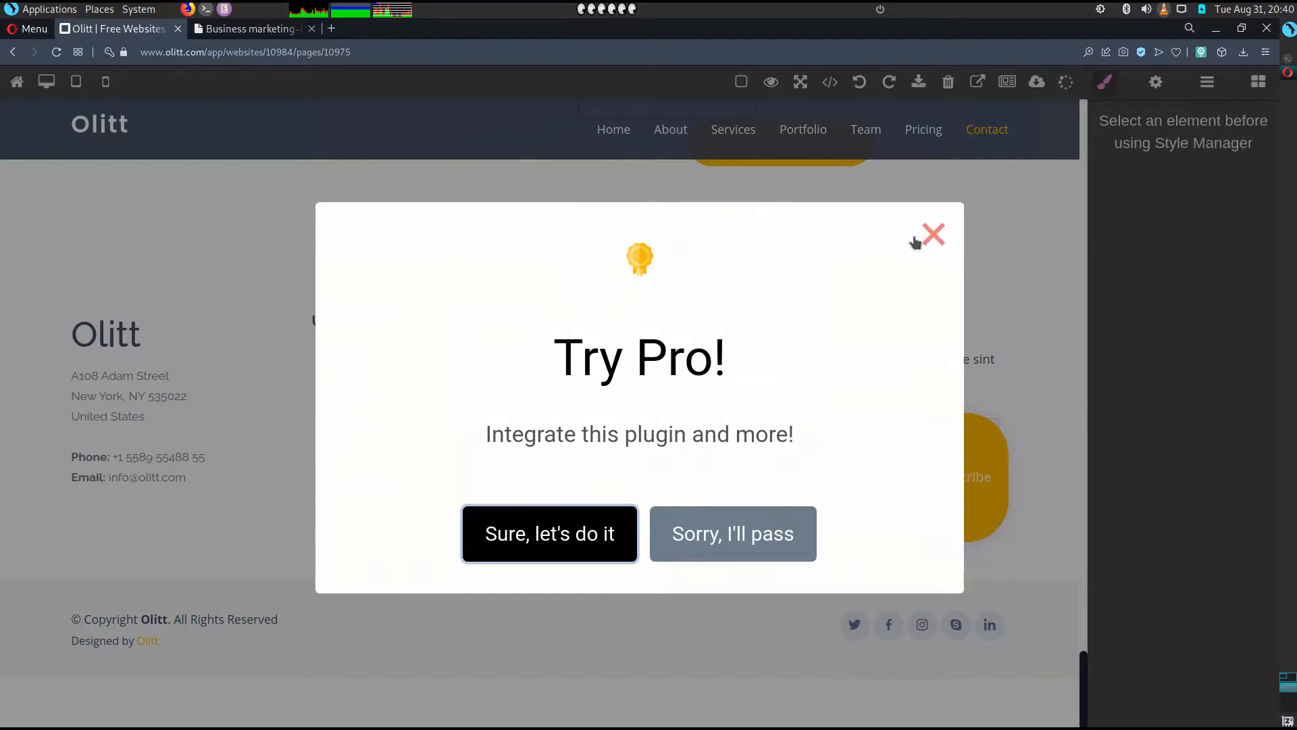
click(917, 241)
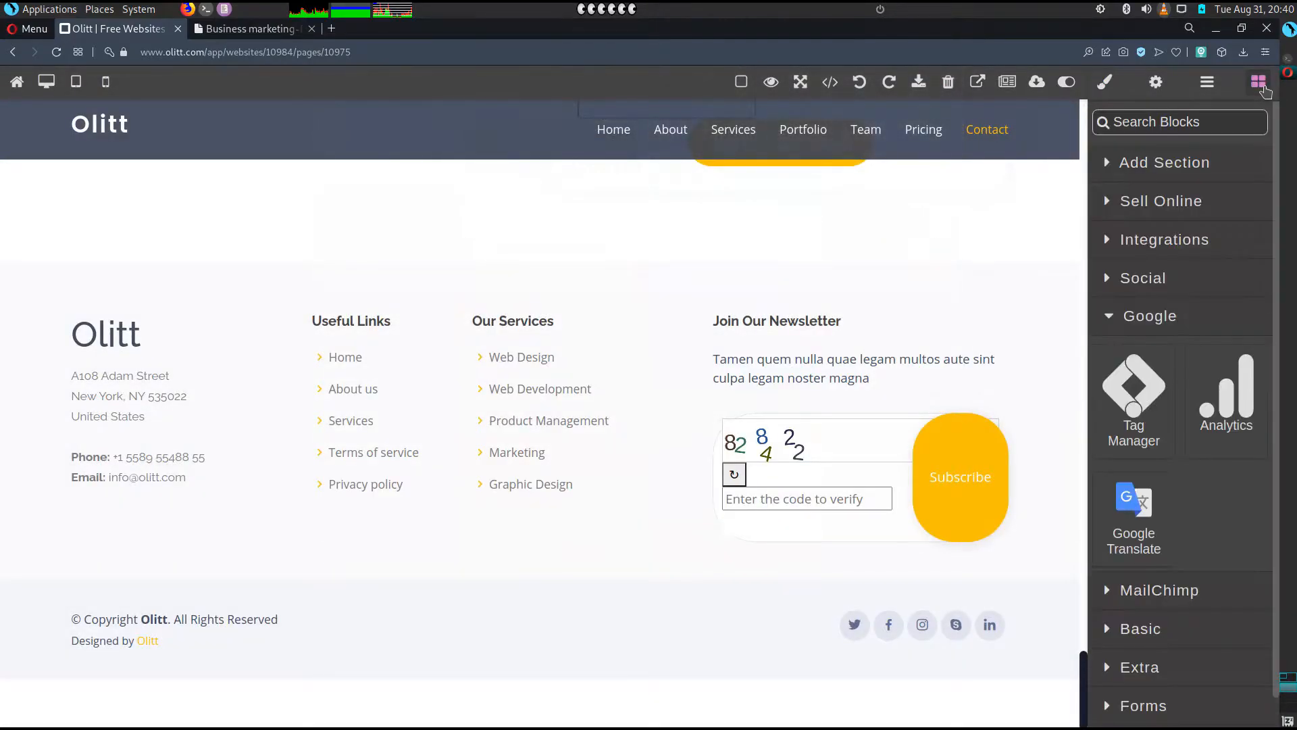
Collapse the Google blocks, check the MailChimp blocks, and expand the Basic category with its column, text and link blocks.
click(1146, 318)
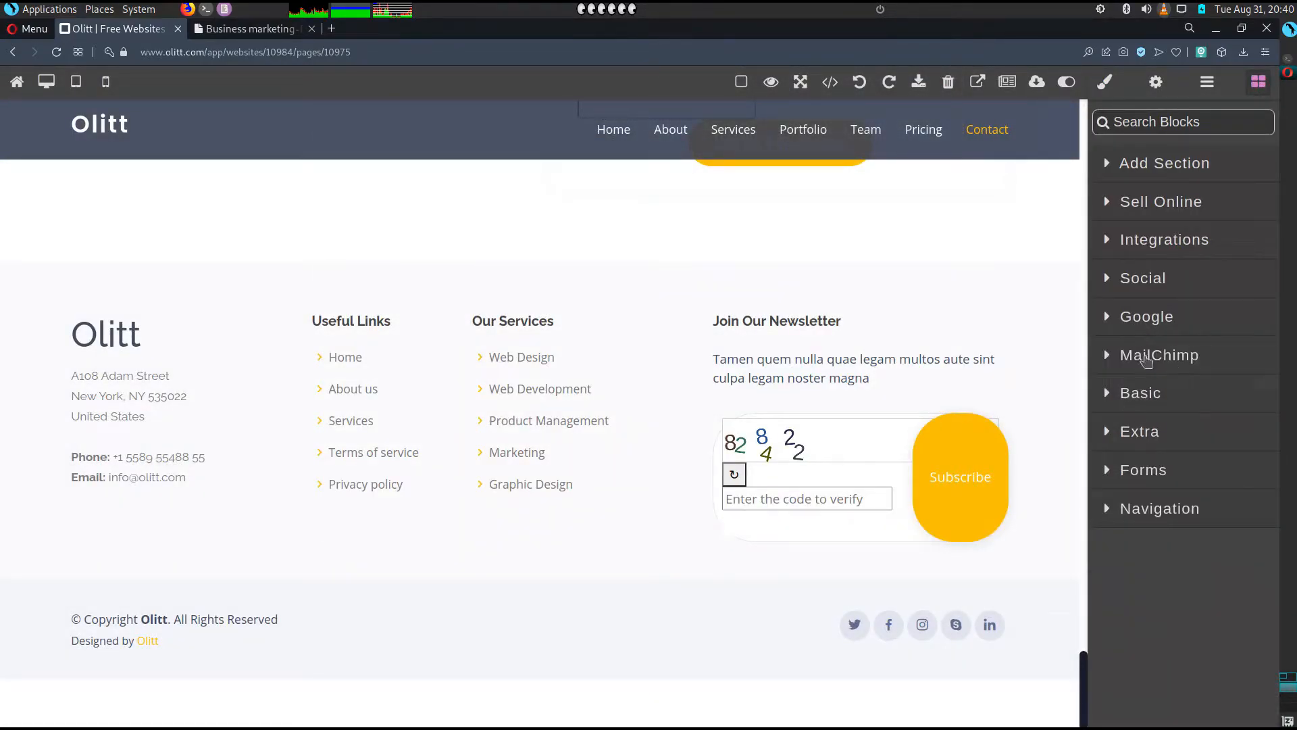
click(1146, 358)
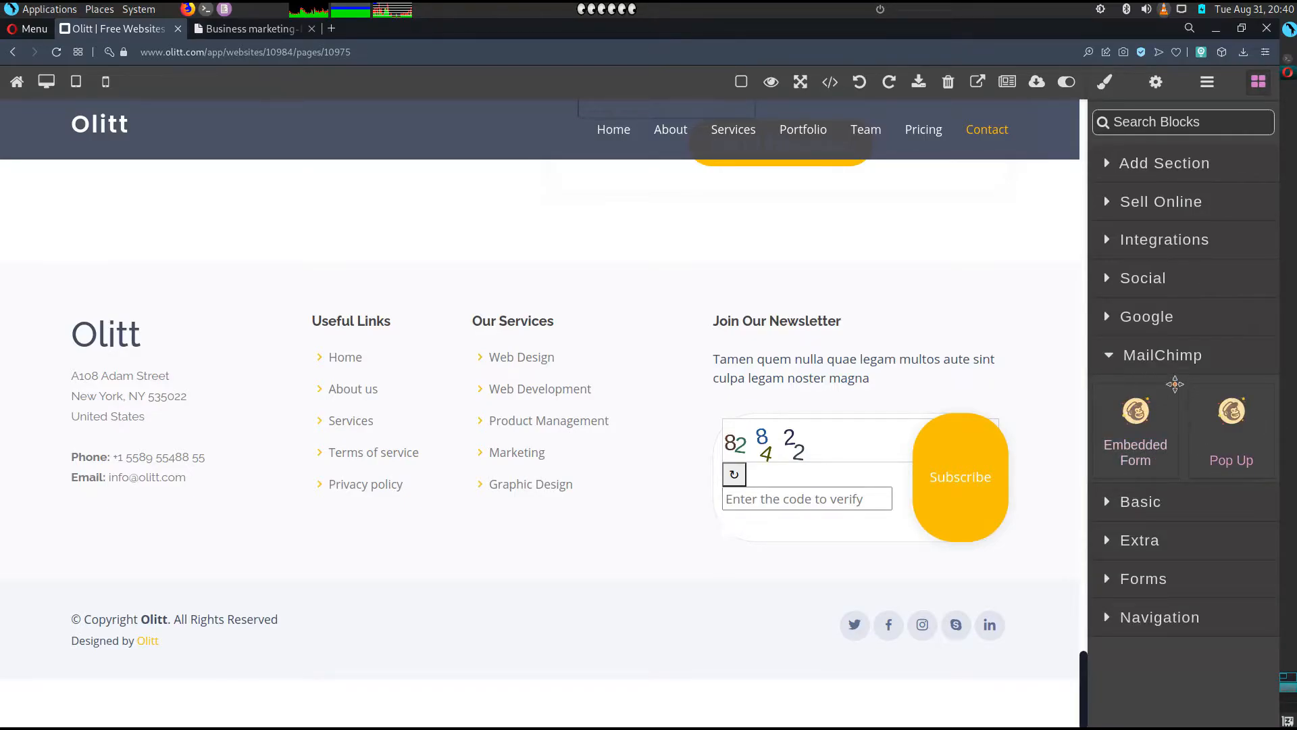
click(1163, 360)
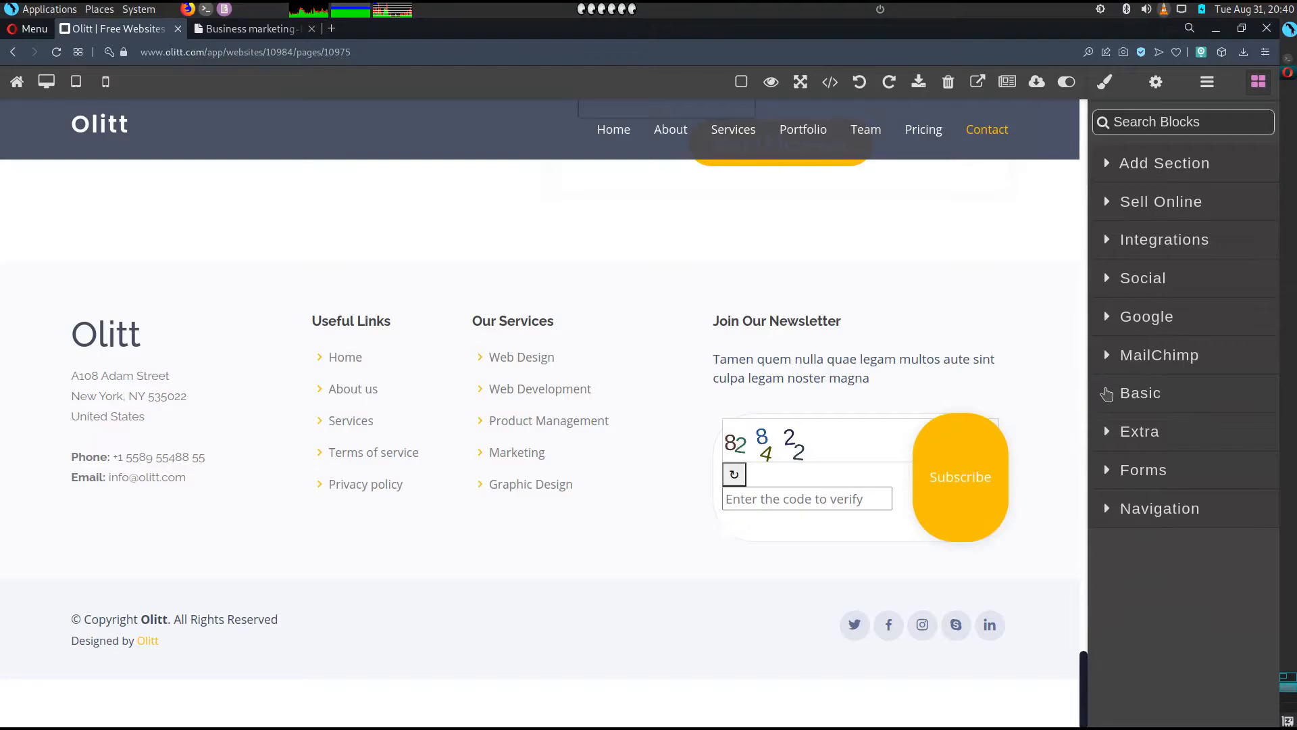
click(1109, 394)
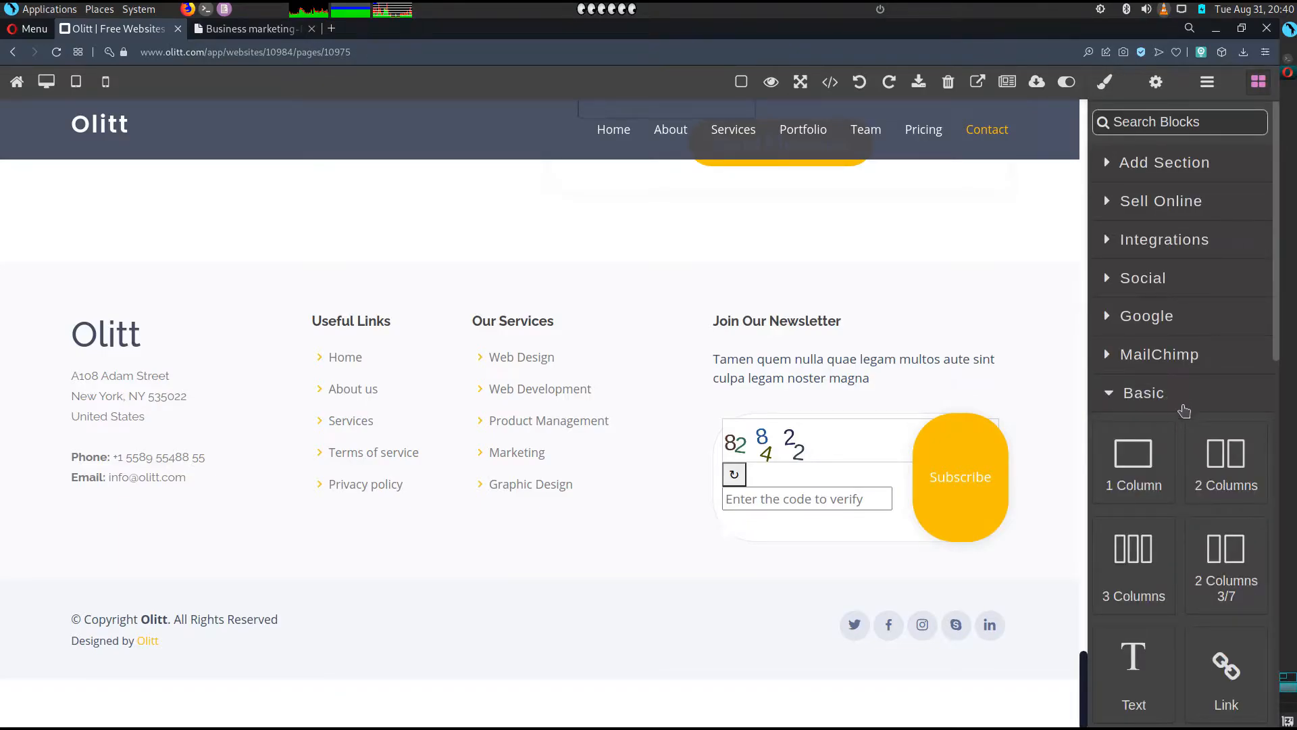
Look through the Basic category's blocks from columns to Twitch, and collapse the category.
scroll(1184, 410, down, 1)
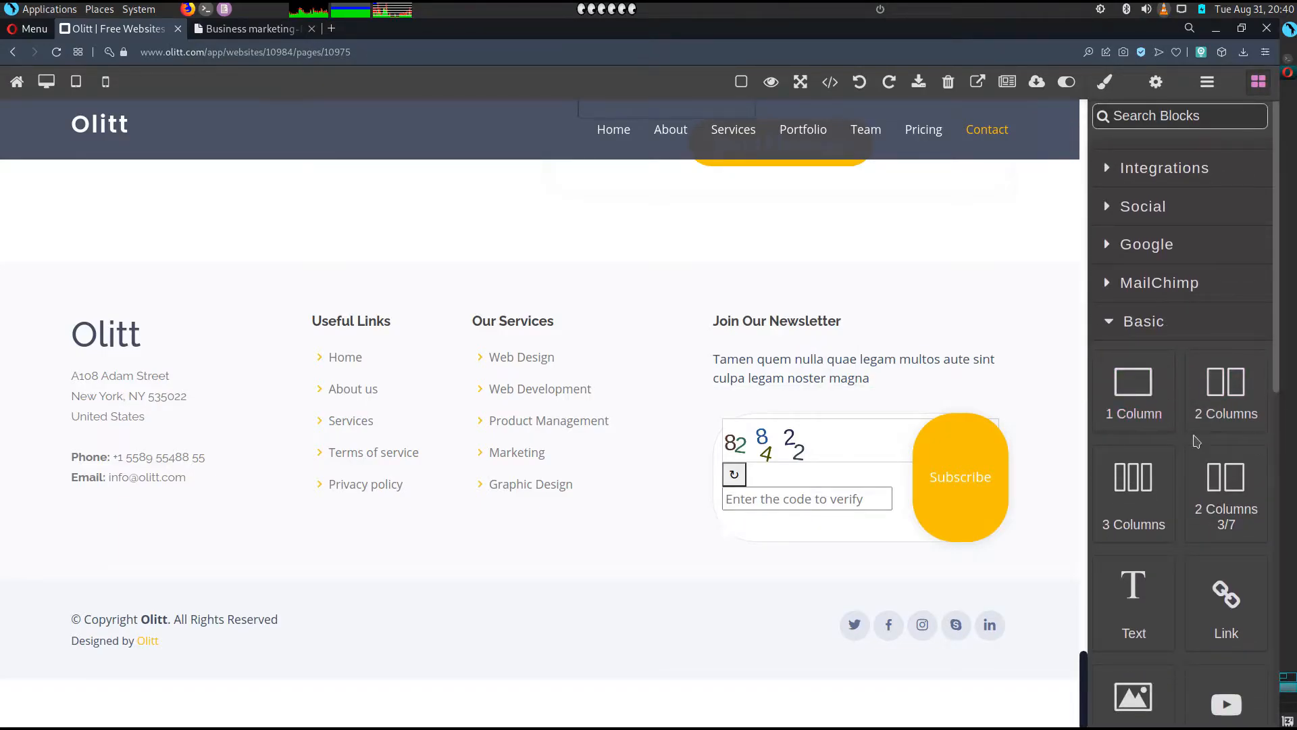
scroll(1197, 441, down, 6)
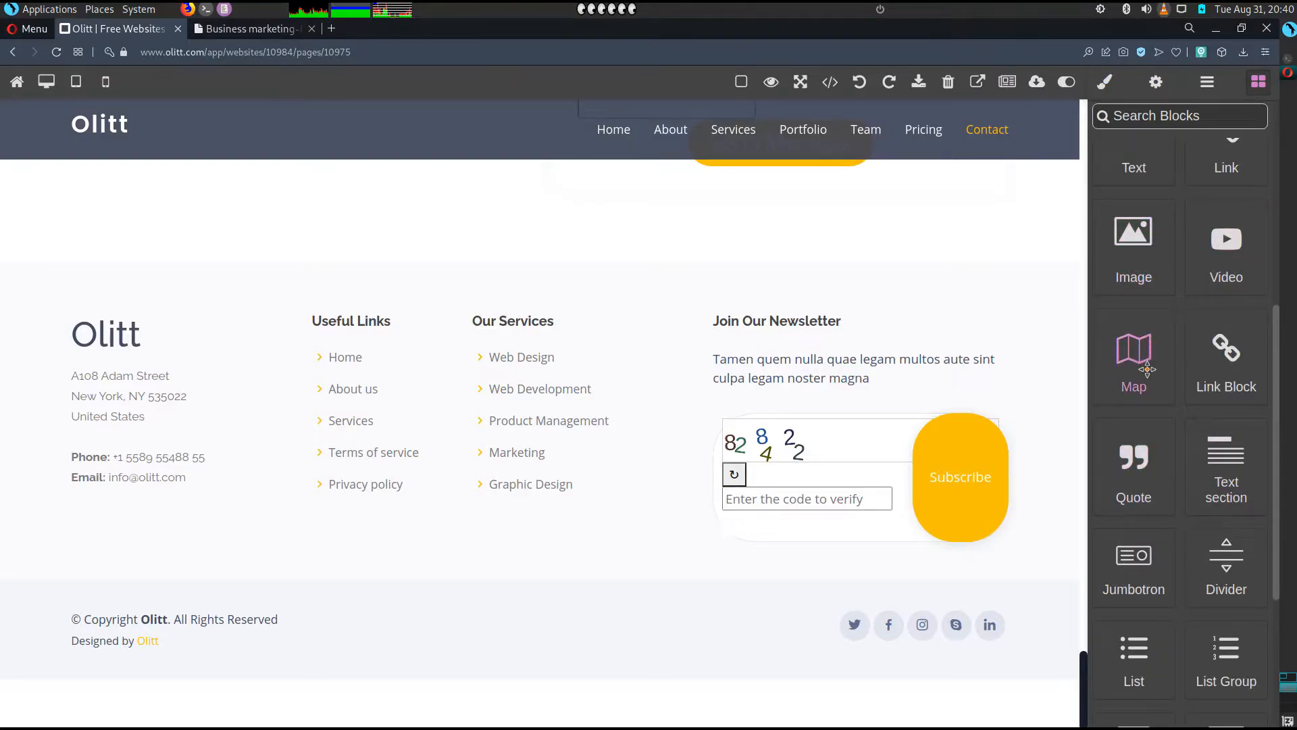
scroll(1147, 369, down, 2)
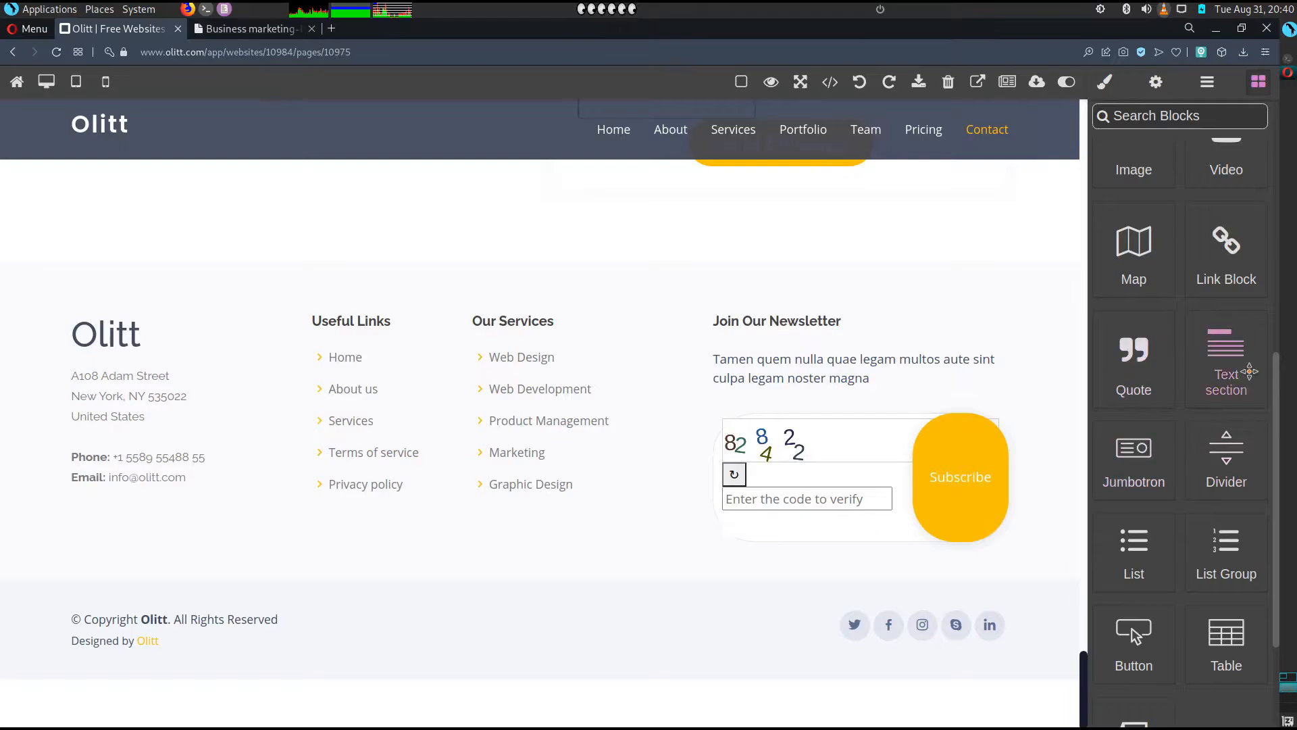
scroll(1226, 442, down, 3)
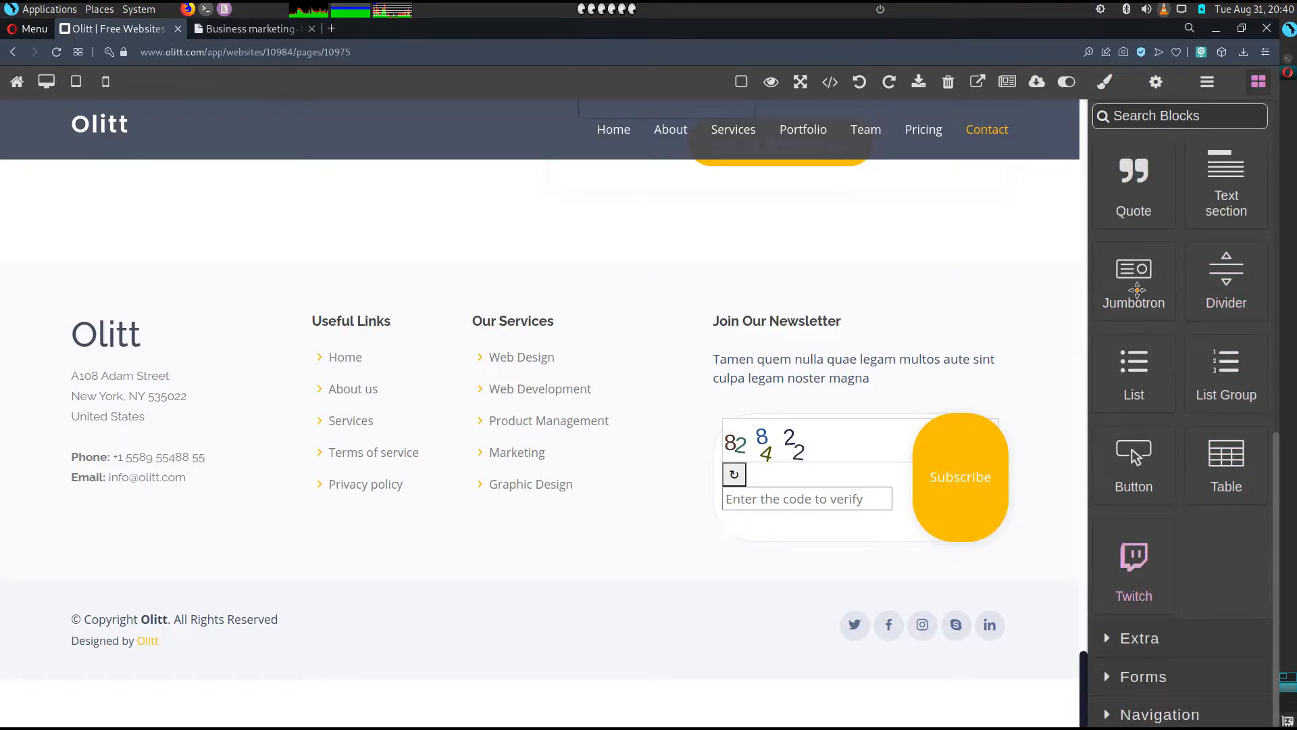
scroll(1138, 290, up, 8)
scroll(1142, 271, up, 6)
click(1122, 387)
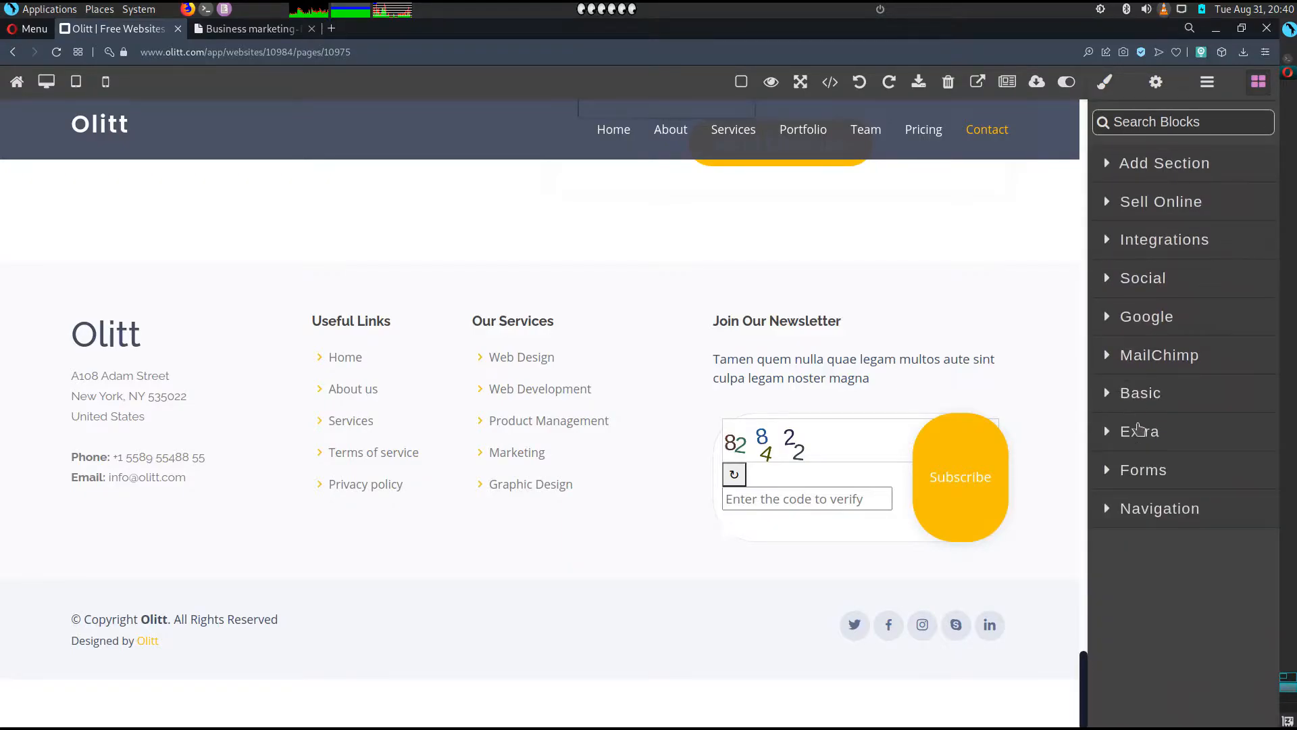
Expand the Extra category, look through its blocks such as Navbar, Chart, Slider and Custom Code, and collapse it.
click(1142, 432)
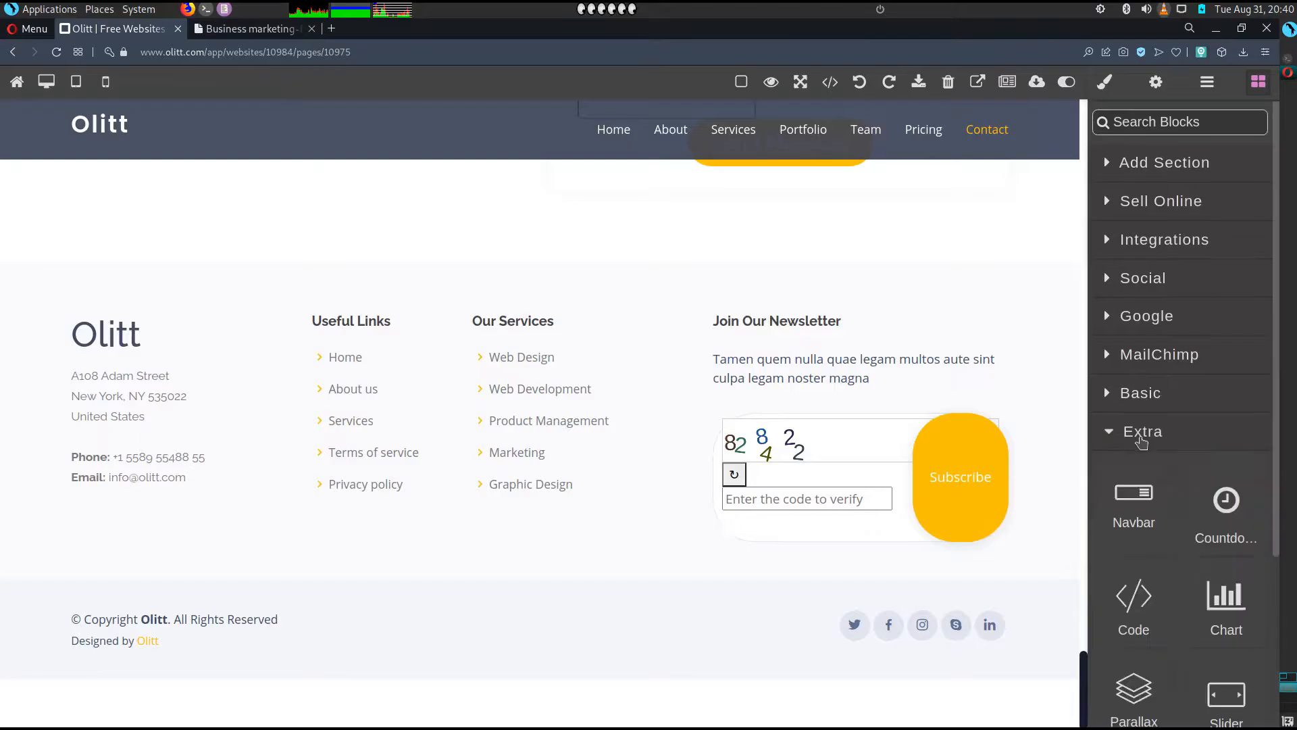
scroll(1153, 400, down, 3)
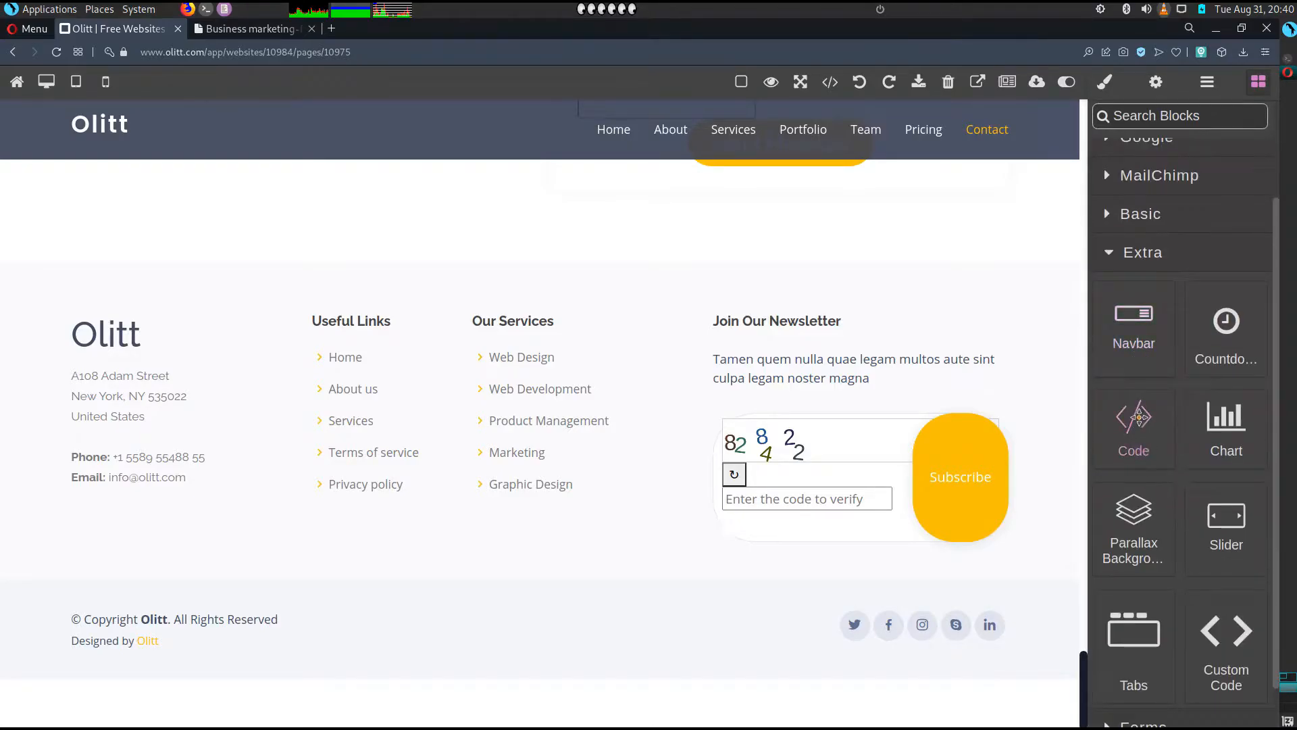
scroll(1176, 550, down, 1)
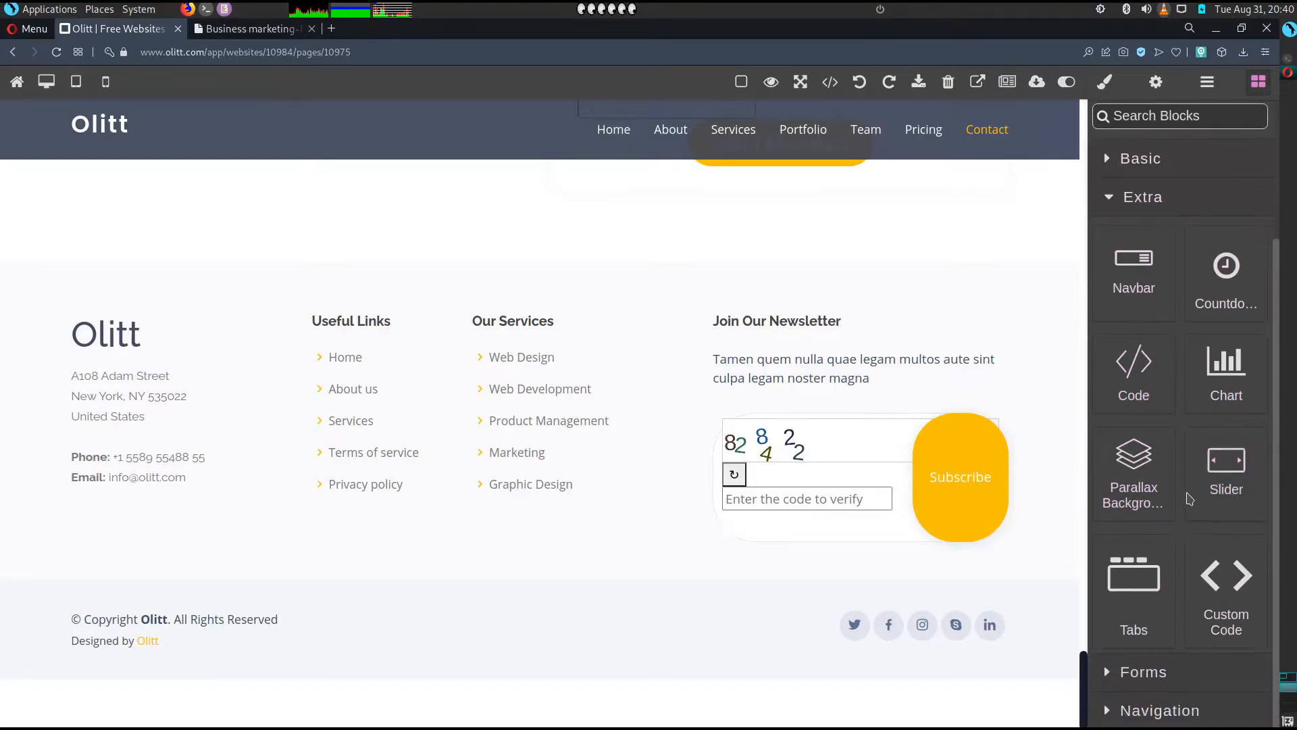
scroll(1138, 530, up, 2)
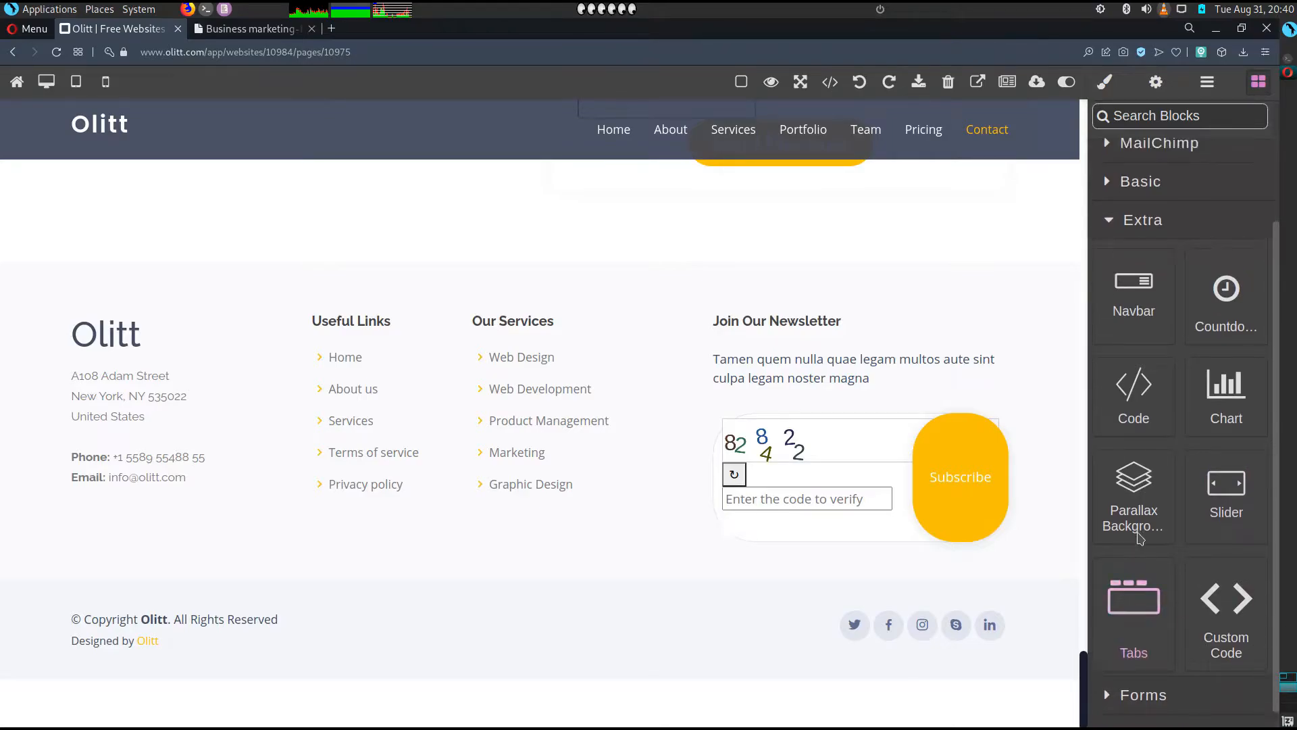
click(1105, 307)
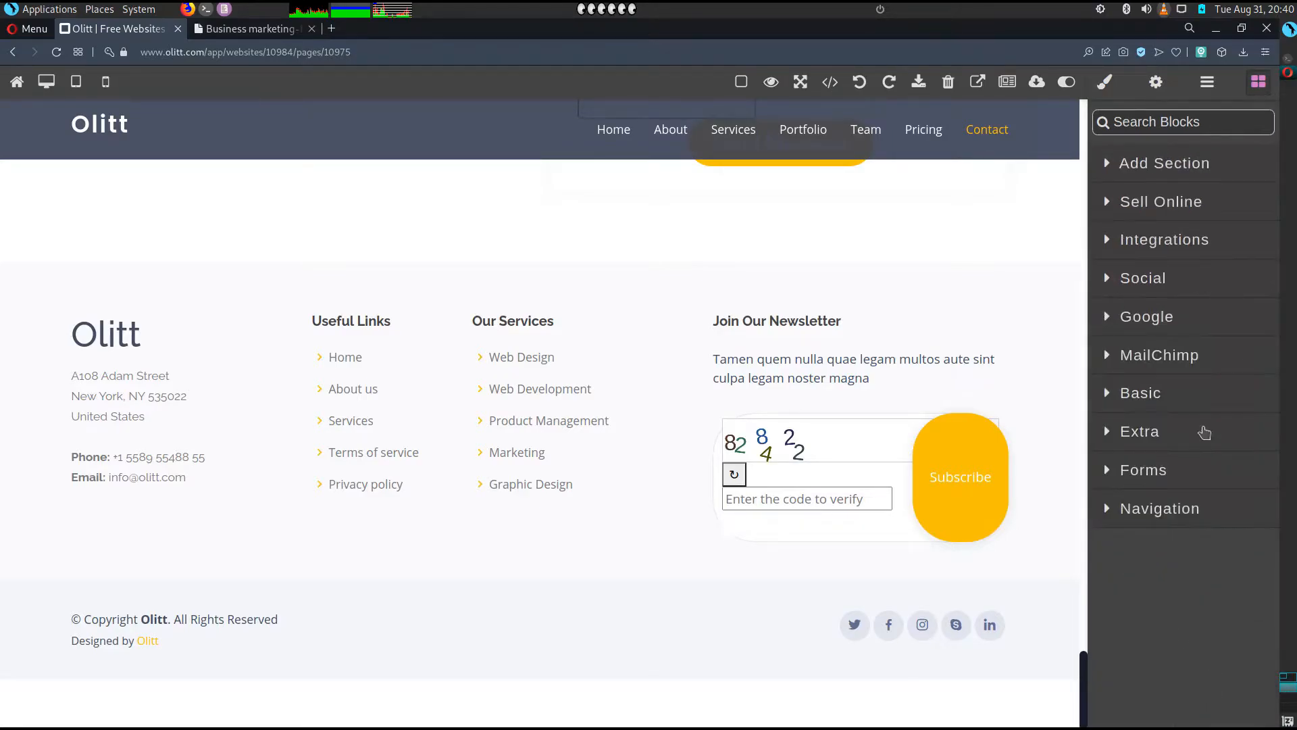
Check the blocks in the Forms and Navigation categories, collapsing each category after viewing it.
click(1136, 469)
scroll(1142, 544, down, 4)
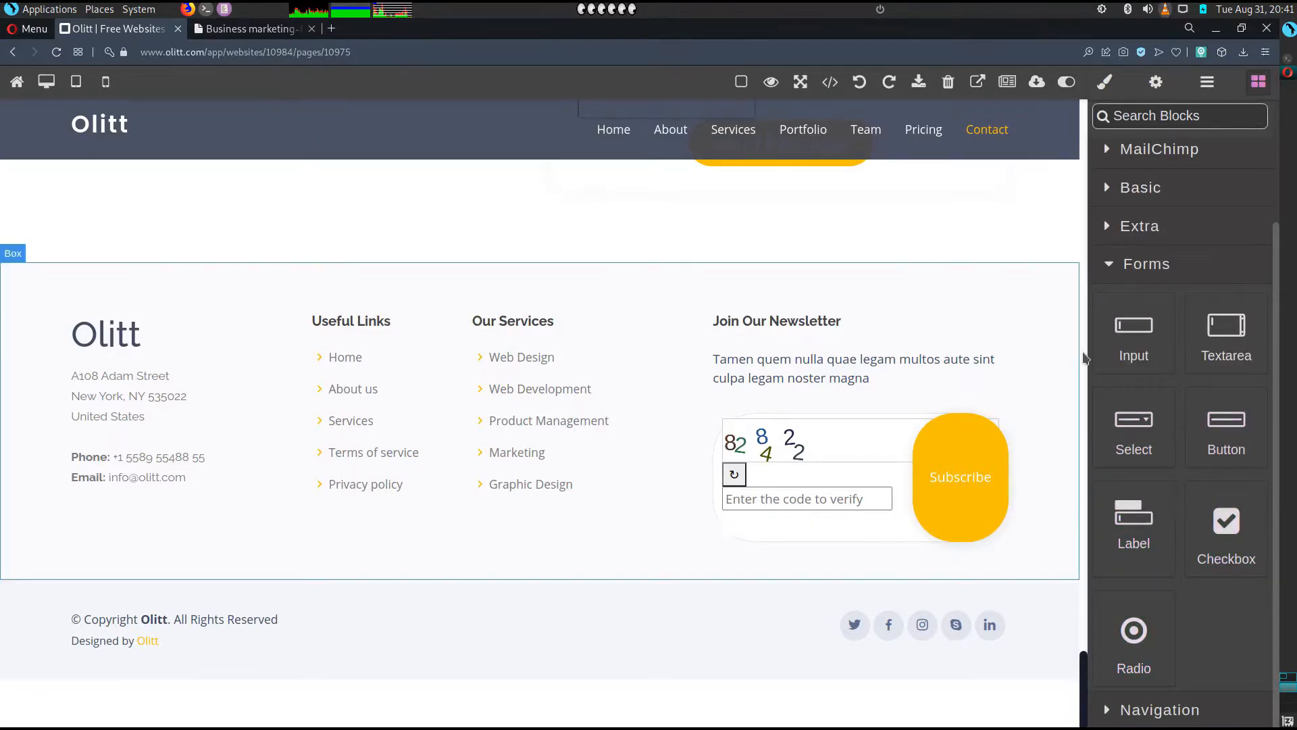
click(1135, 266)
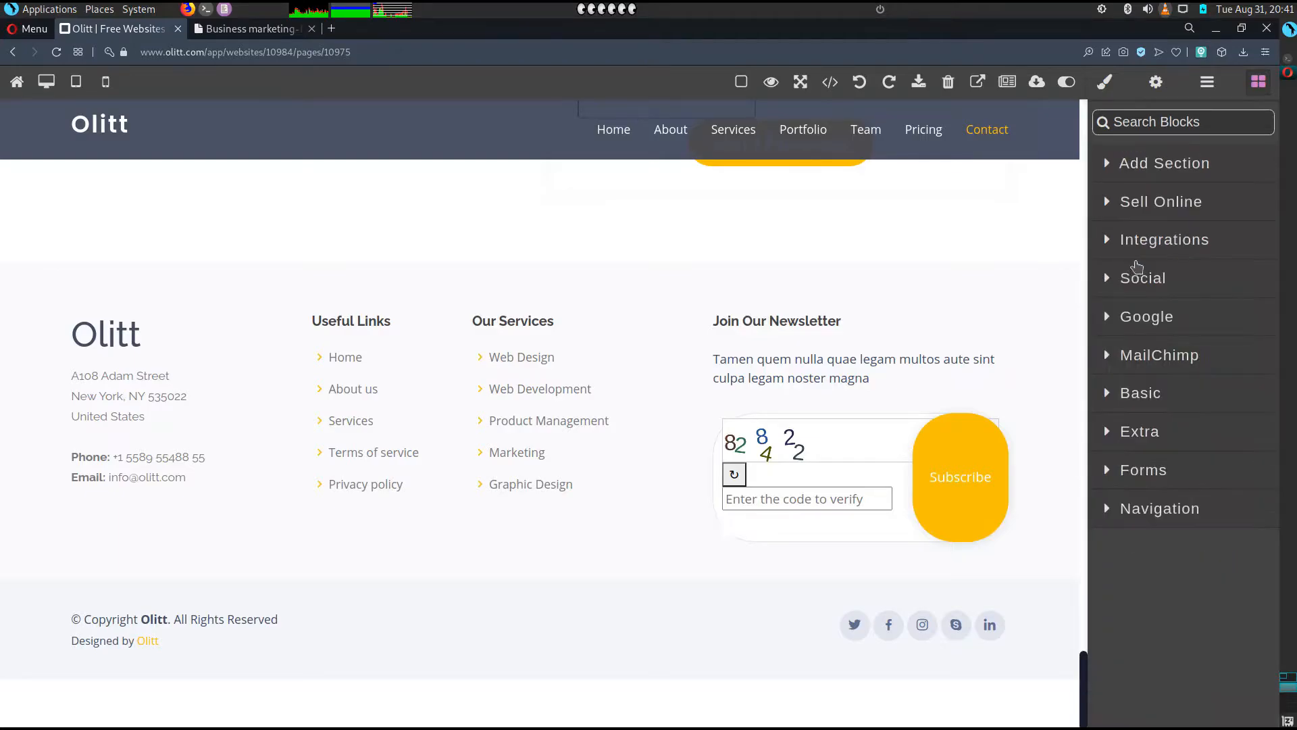
click(1129, 511)
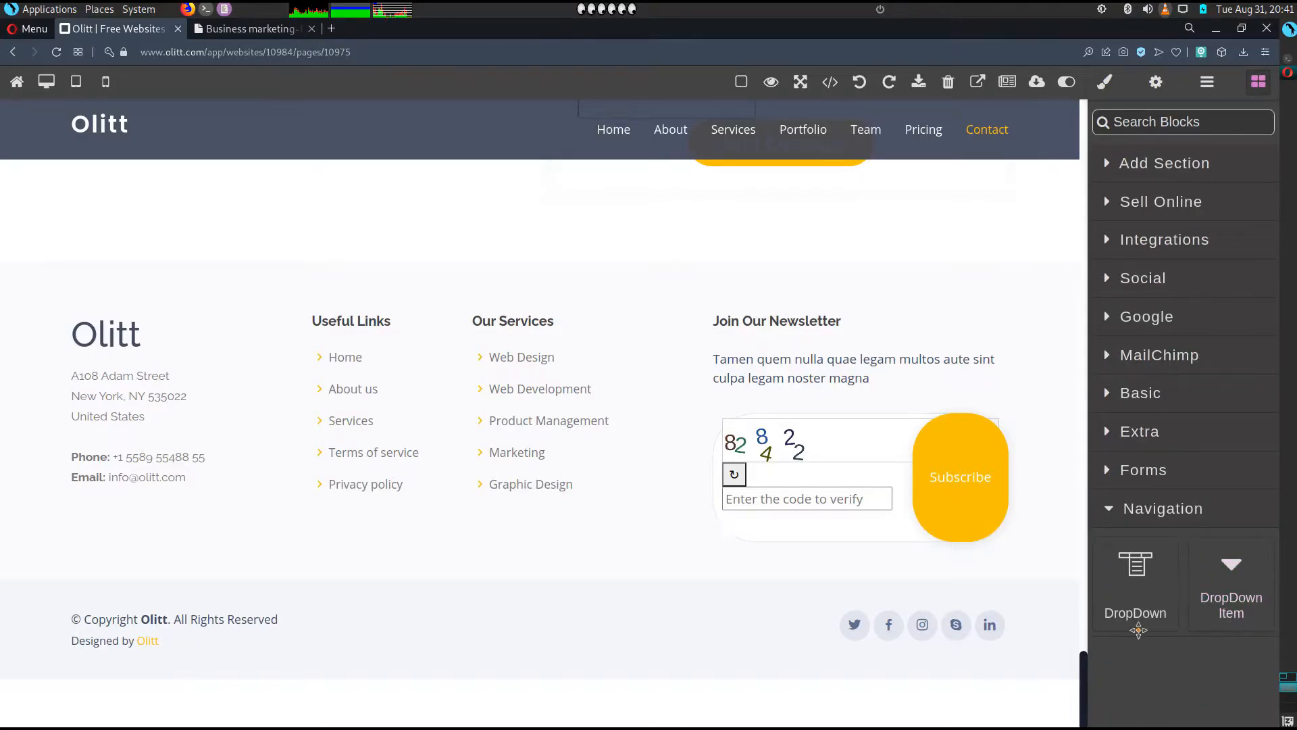
click(1144, 511)
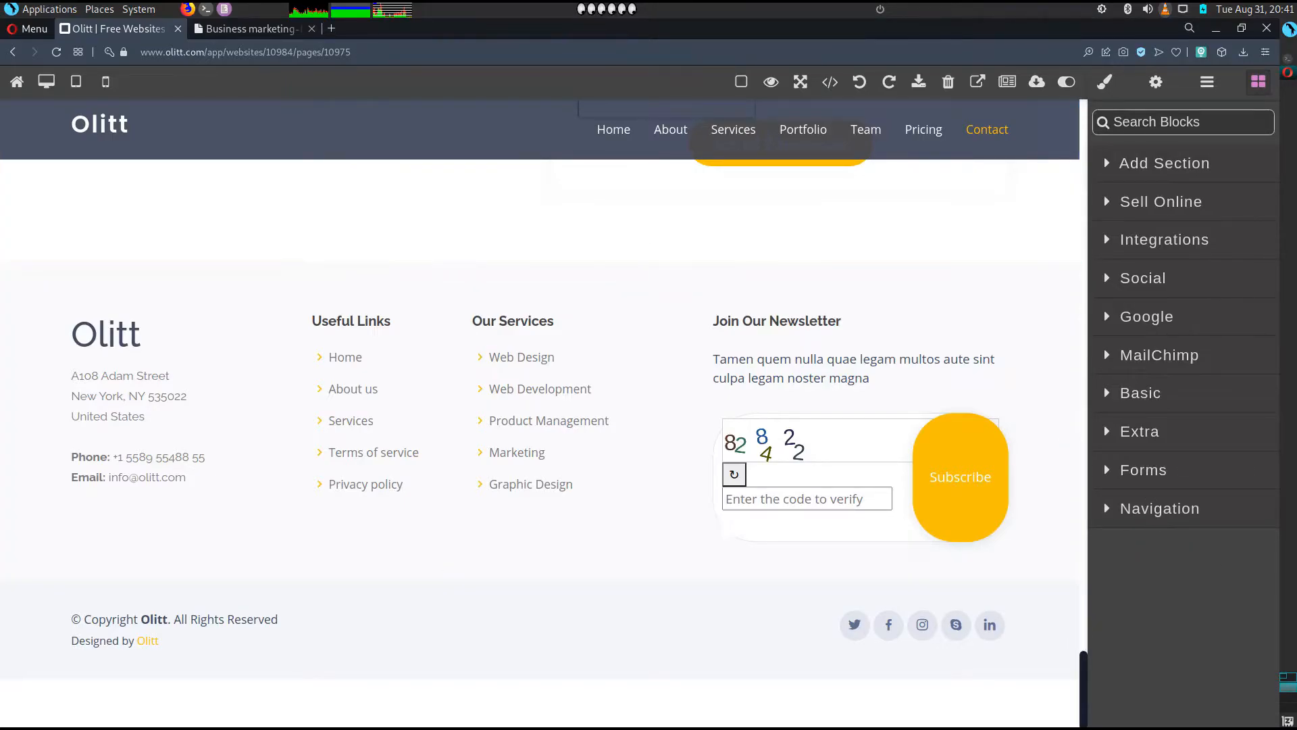
Open the hero heading "Welcome to Olitt" for text editing and select its entire text.
drag(1083, 691, 1087, 135)
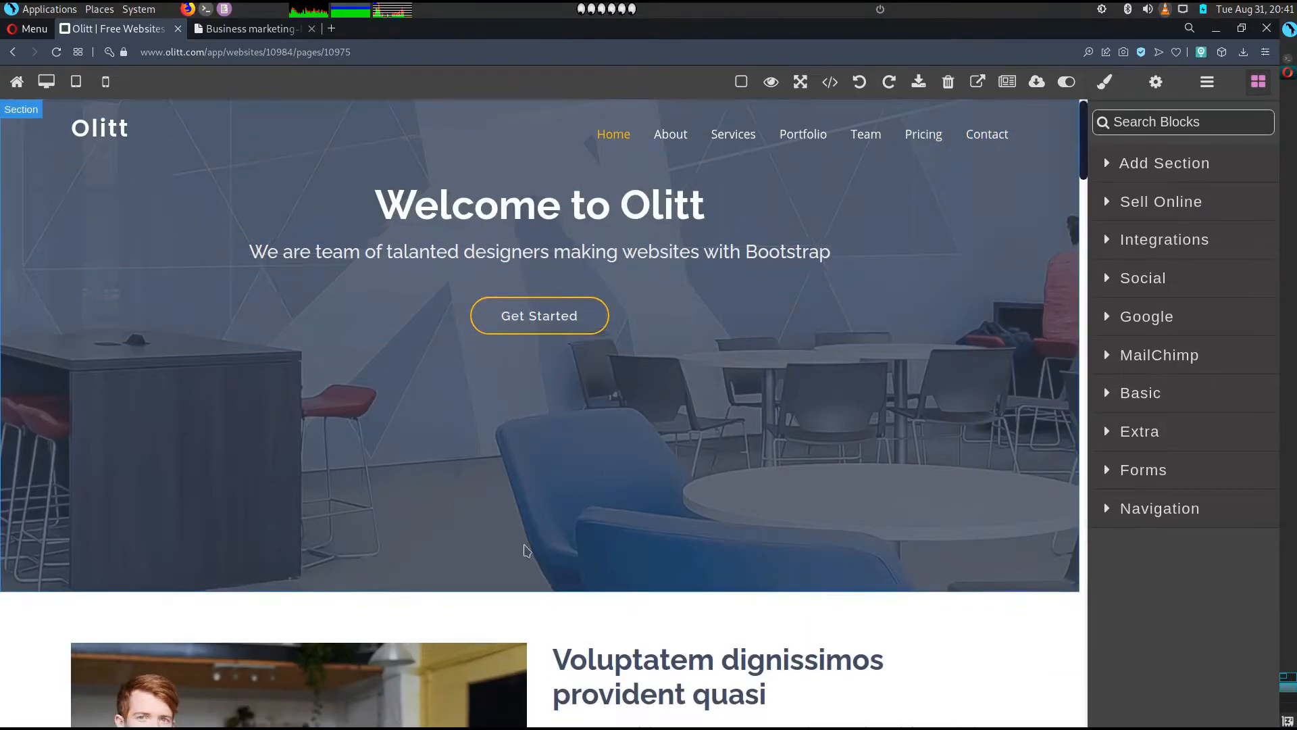
scroll(527, 554, down, 2)
scroll(537, 581, up, 2)
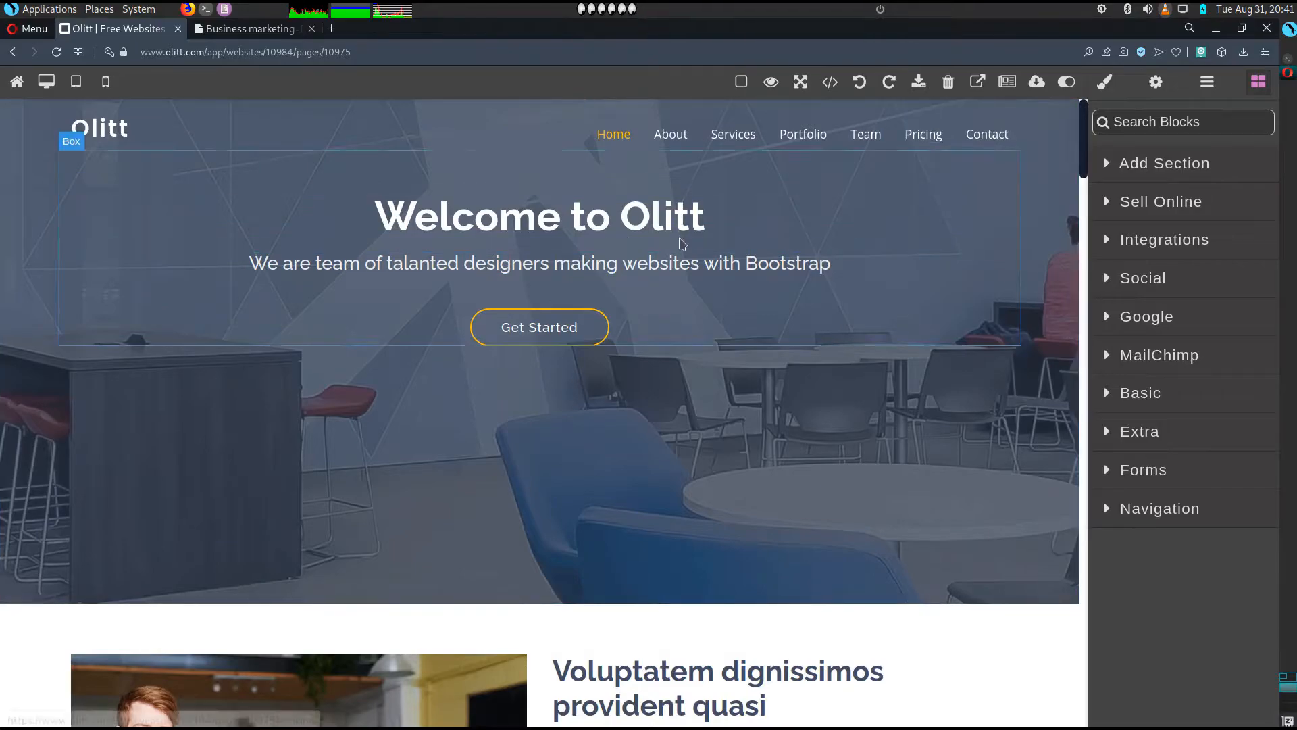
click(533, 227)
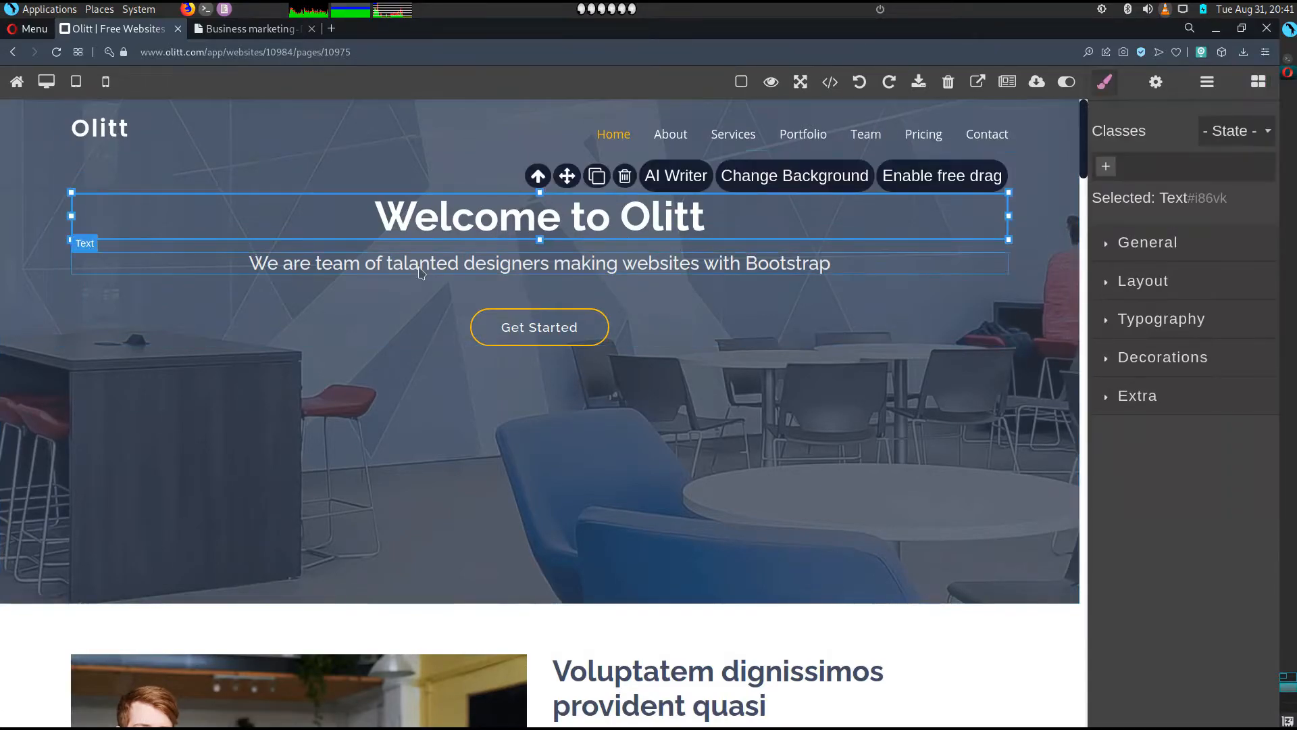
double_click(611, 216)
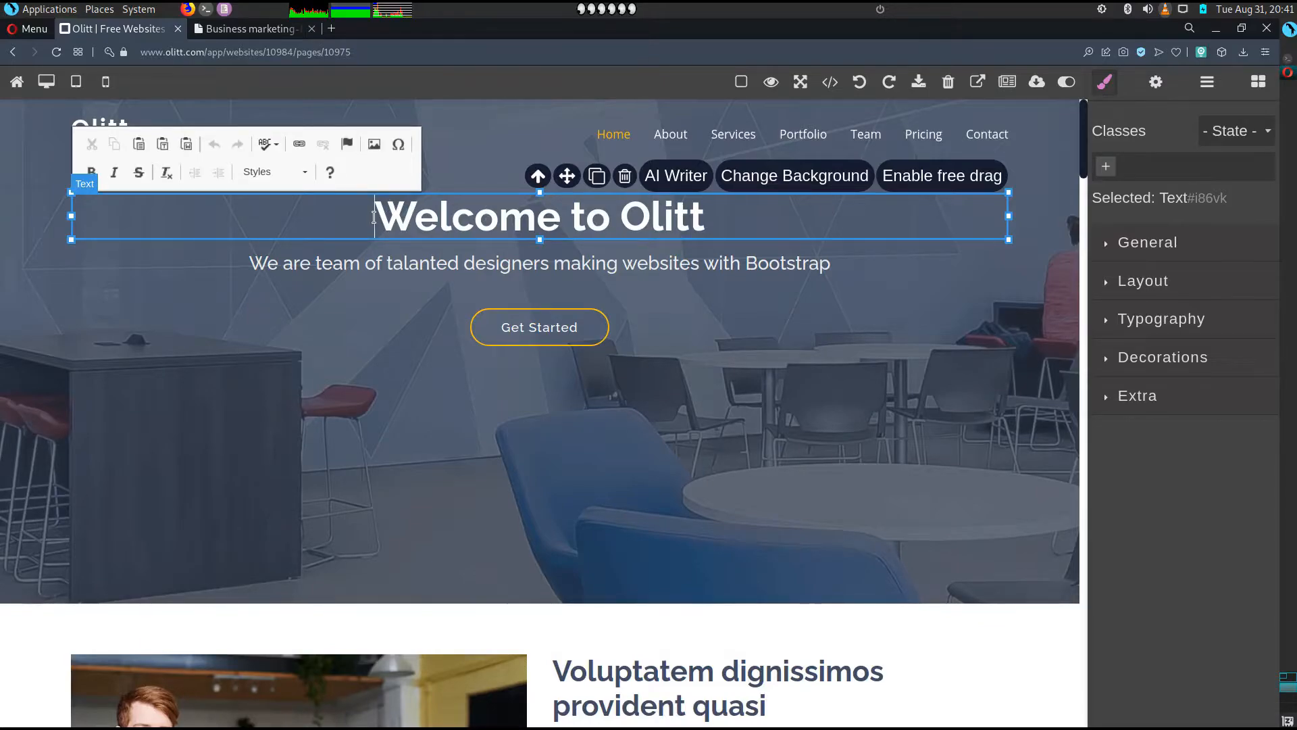
triple_click(431, 225)
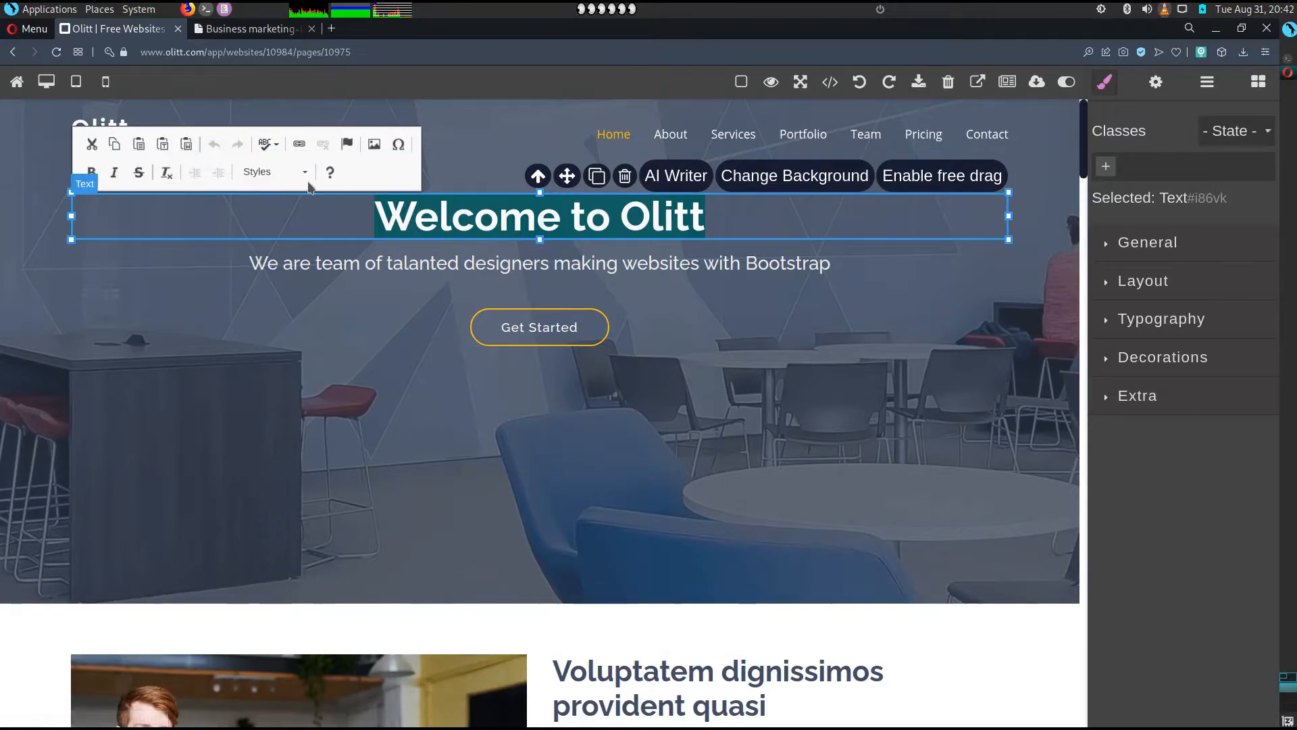
Open the link settings for the selected heading text and check the display text, link type, protocol and URL options.
click(300, 143)
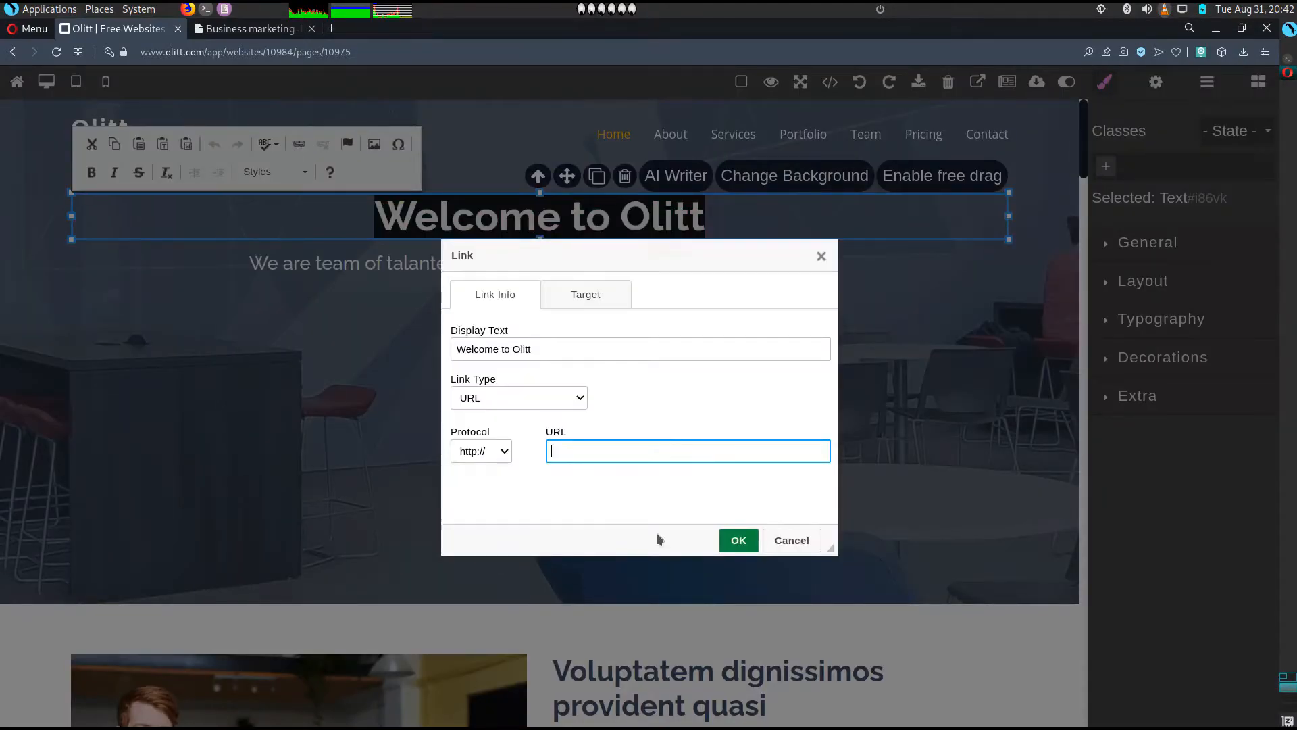
click(508, 352)
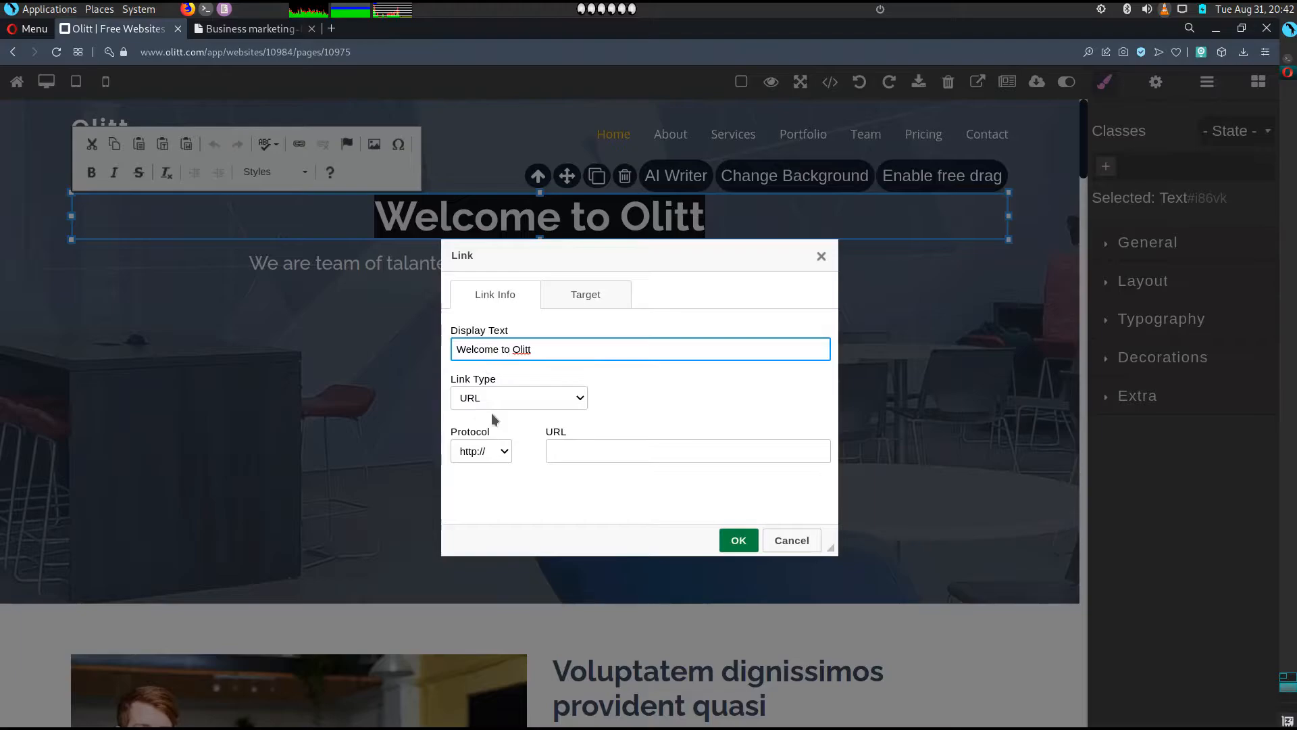
click(517, 397)
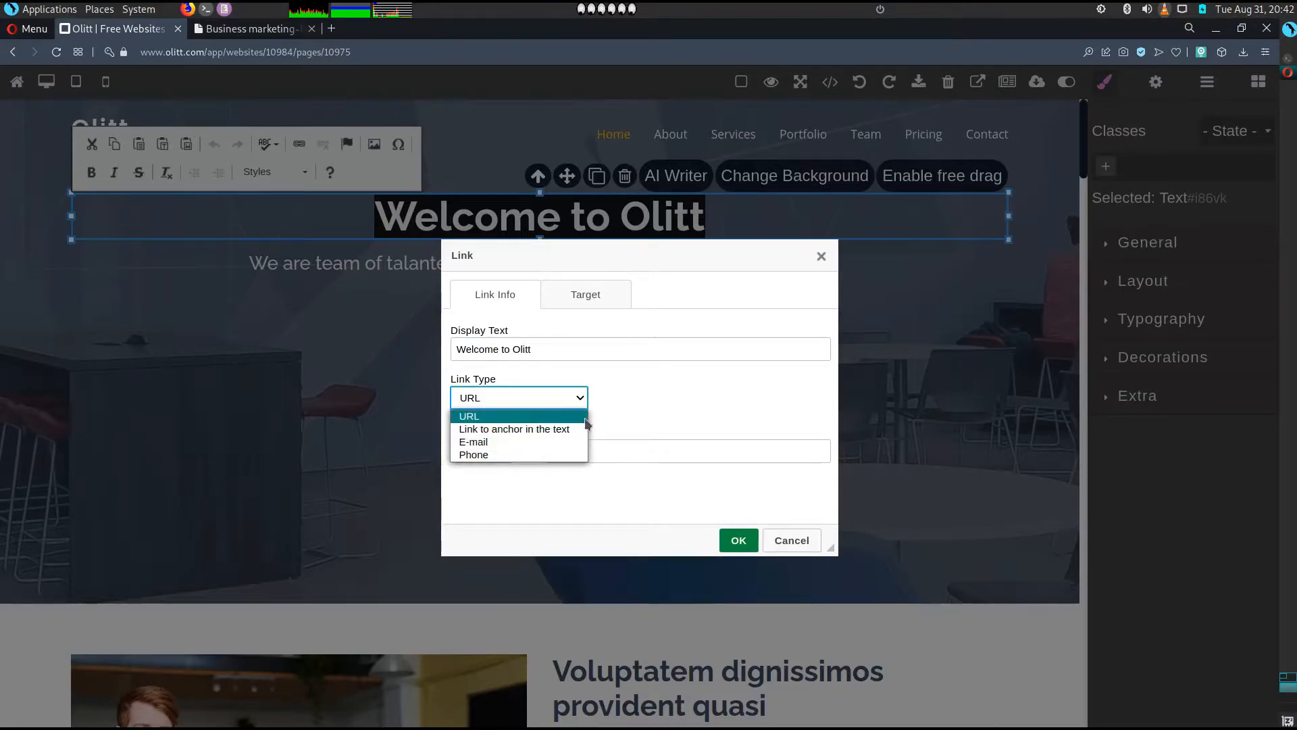
click(697, 419)
click(476, 451)
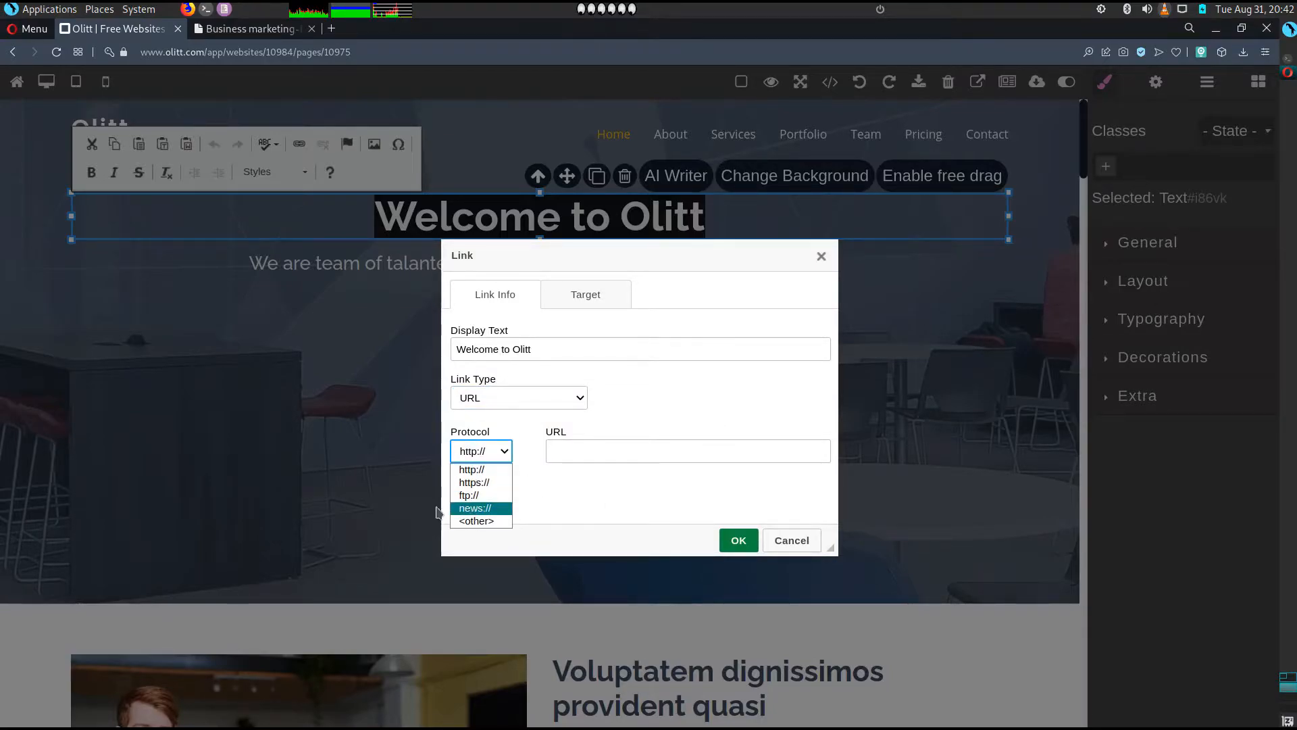
click(650, 504)
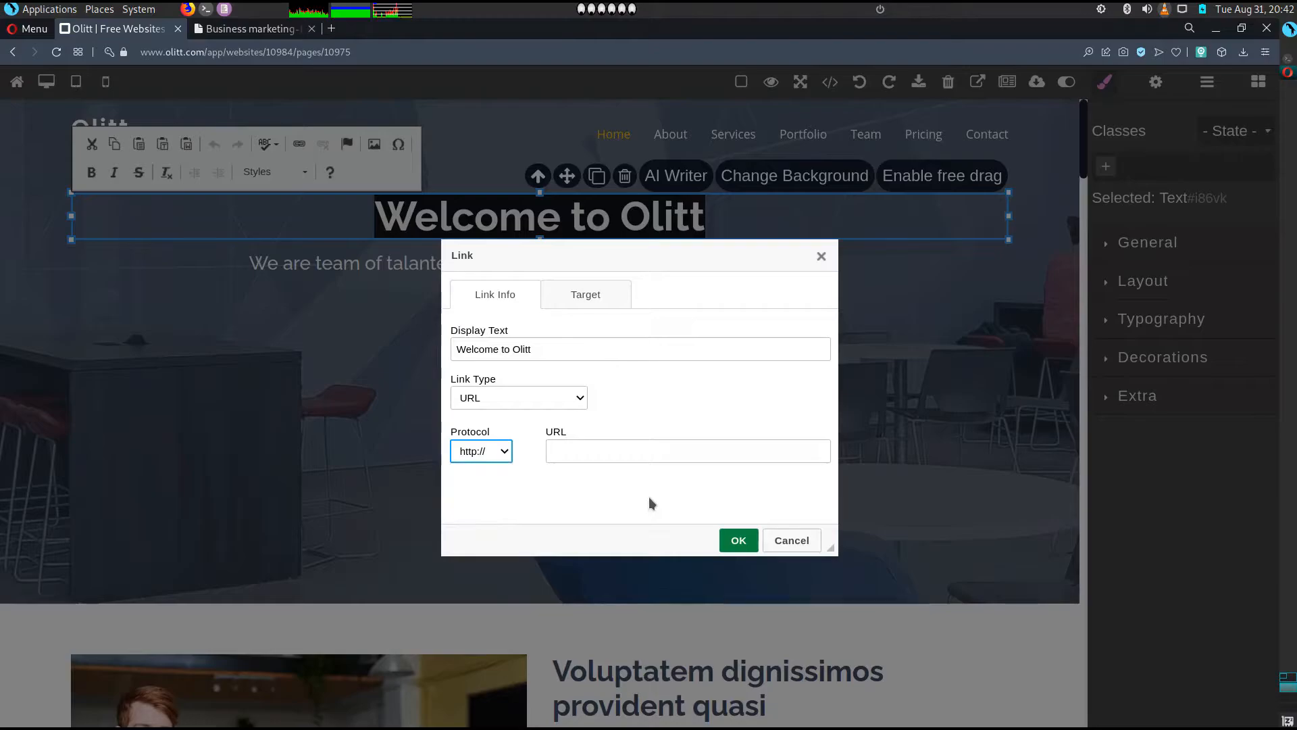
click(587, 448)
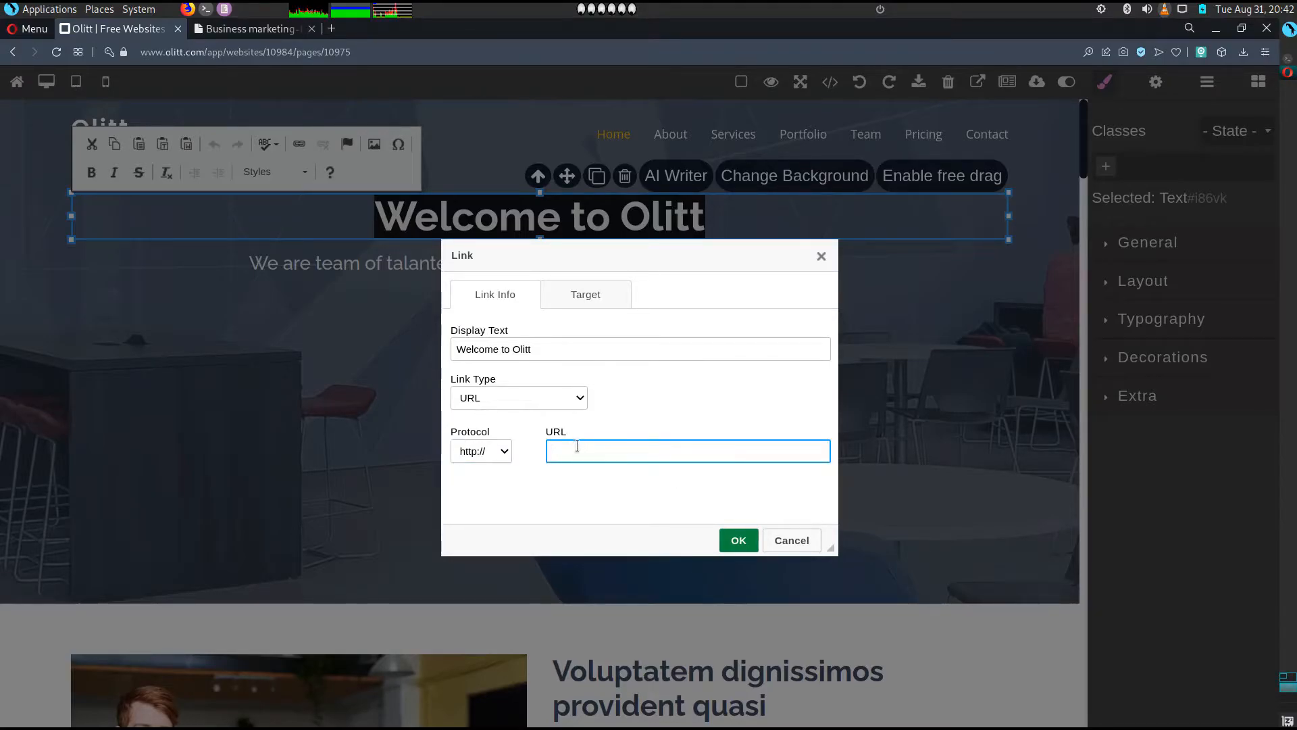
Check the target window choices for the heading's link, and cancel the link without adding it.
click(594, 301)
click(568, 344)
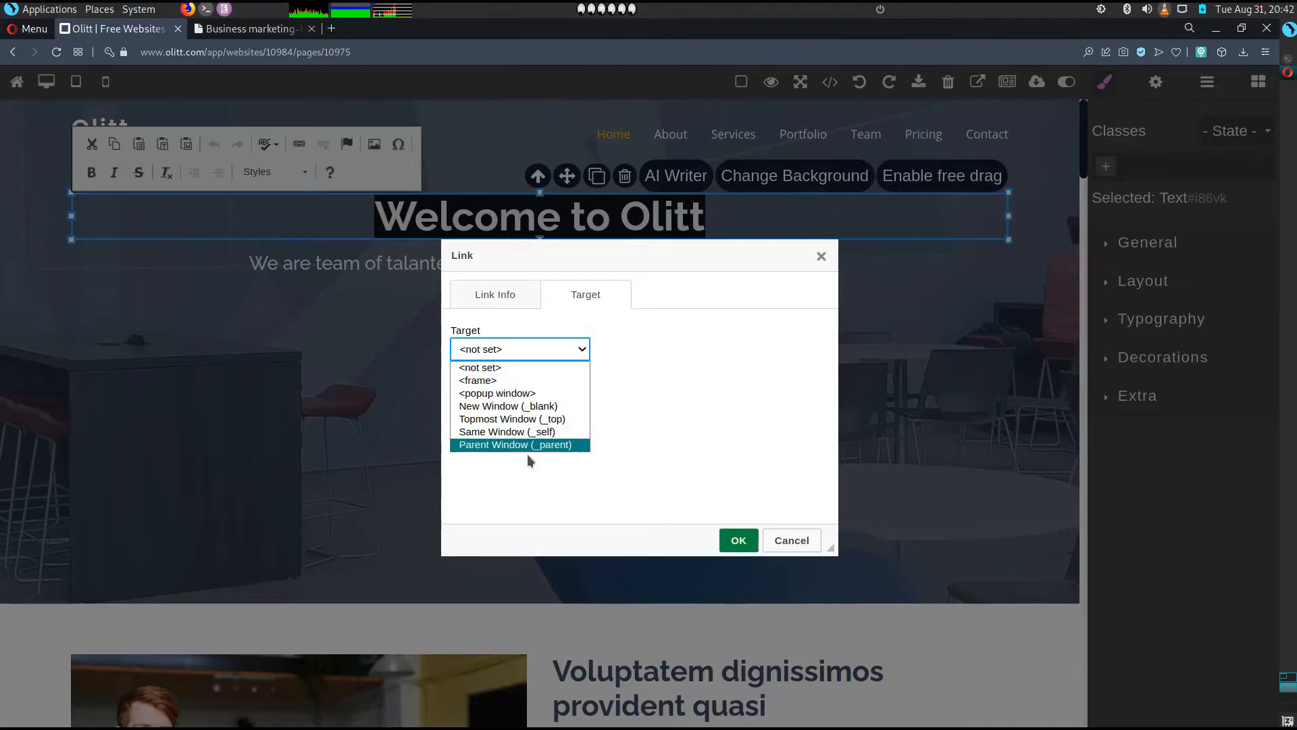
click(804, 539)
click(804, 539)
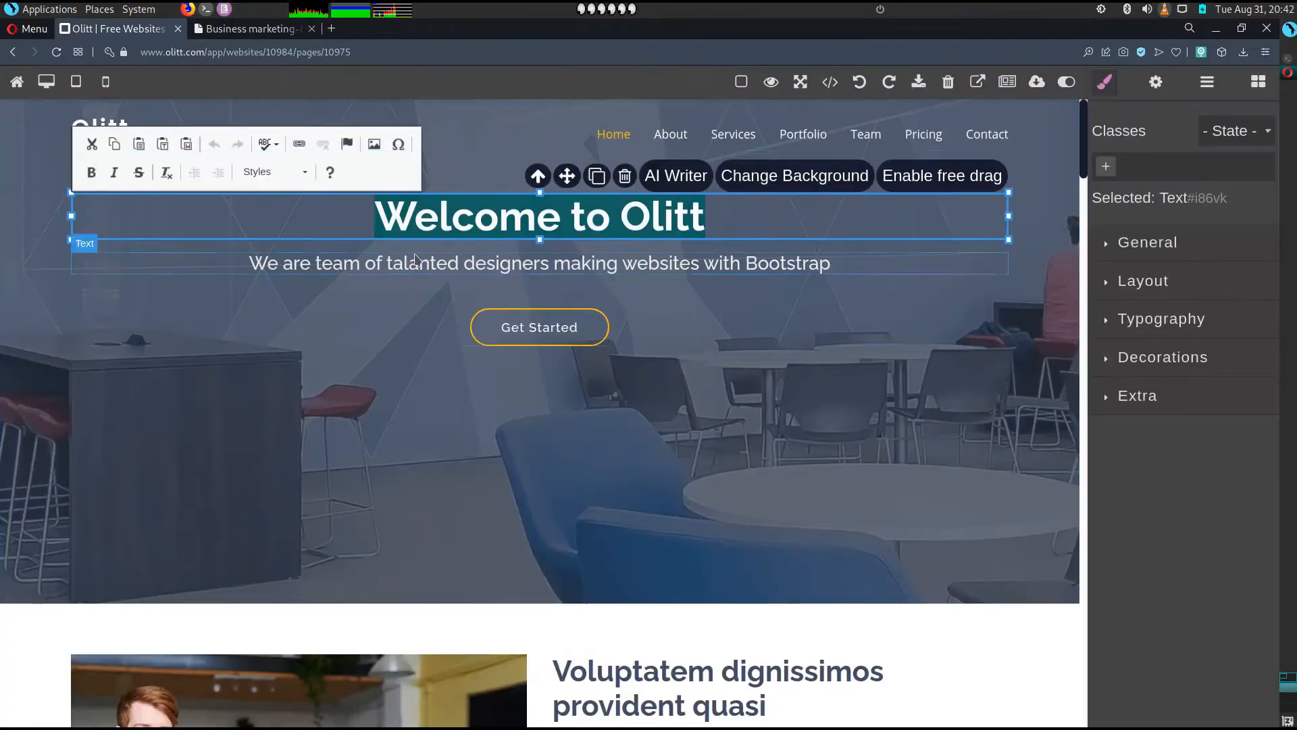
Browse the inline text styles available for the heading, and close the list without applying one.
click(302, 174)
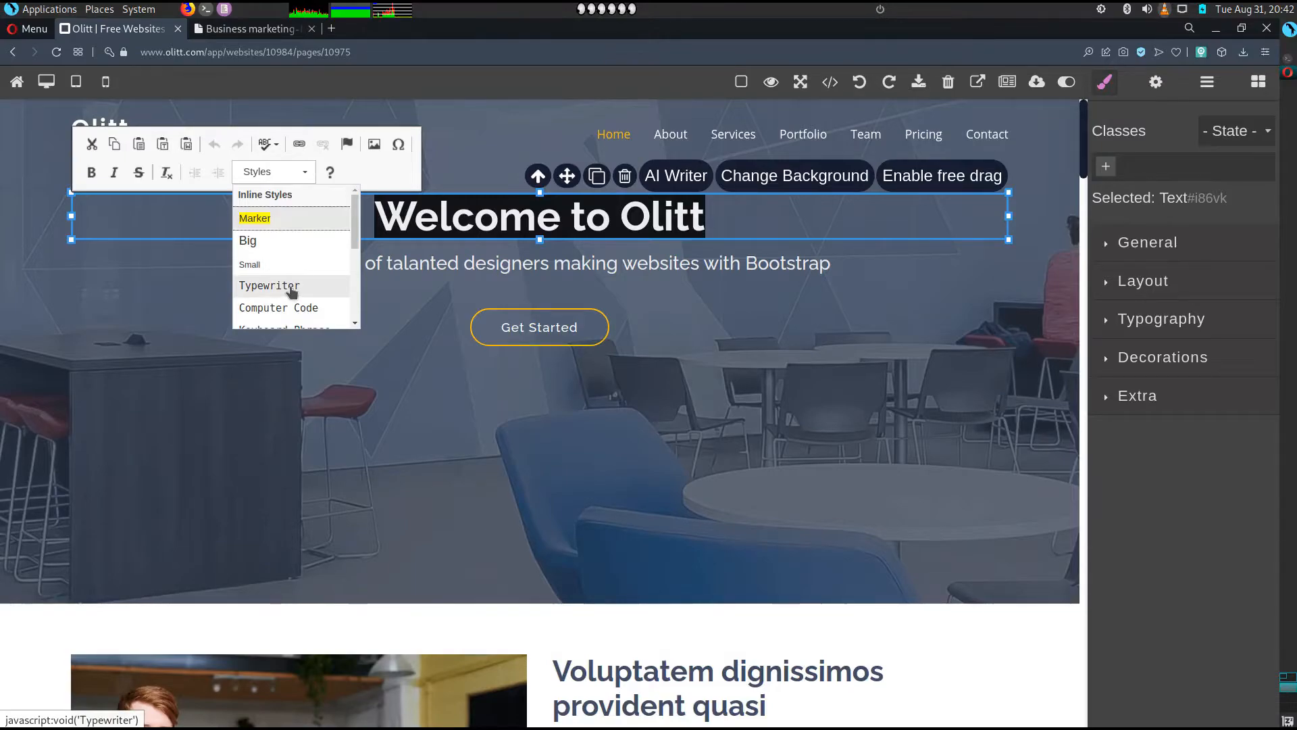
scroll(292, 290, down, 1)
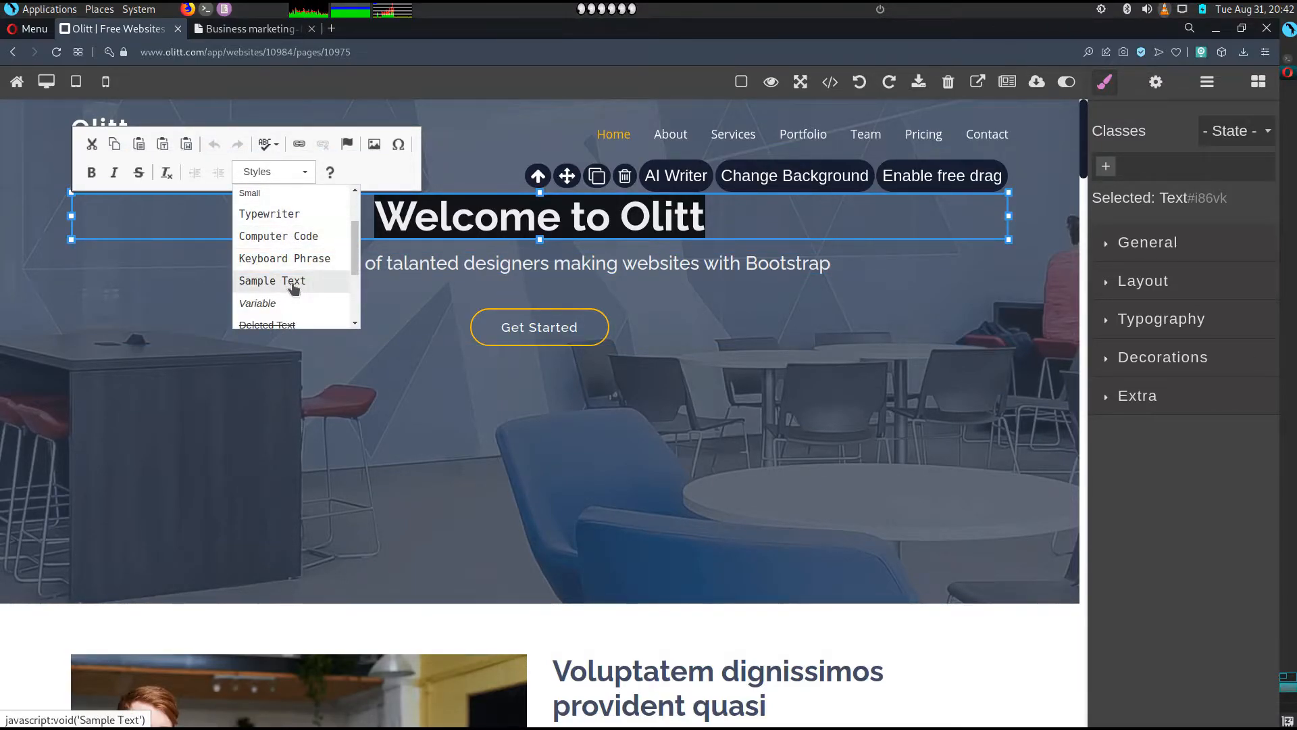
scroll(258, 308, down, 2)
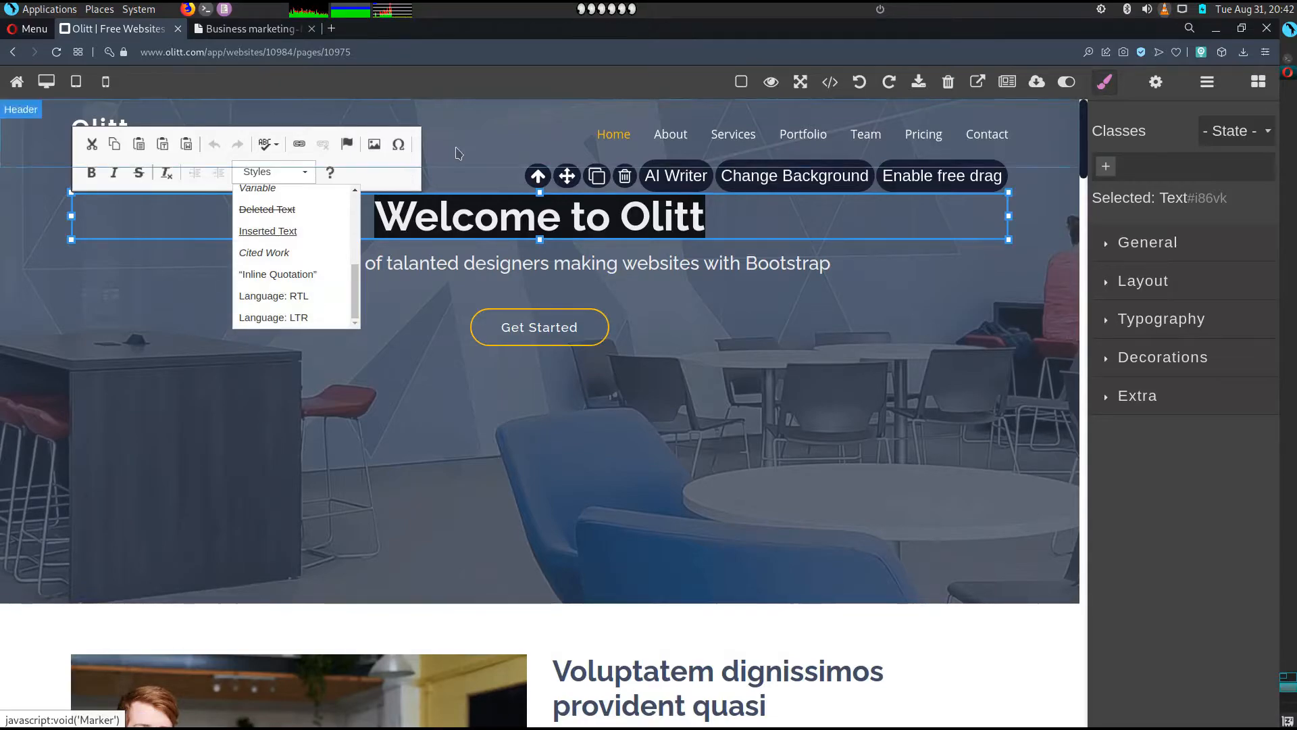
click(446, 214)
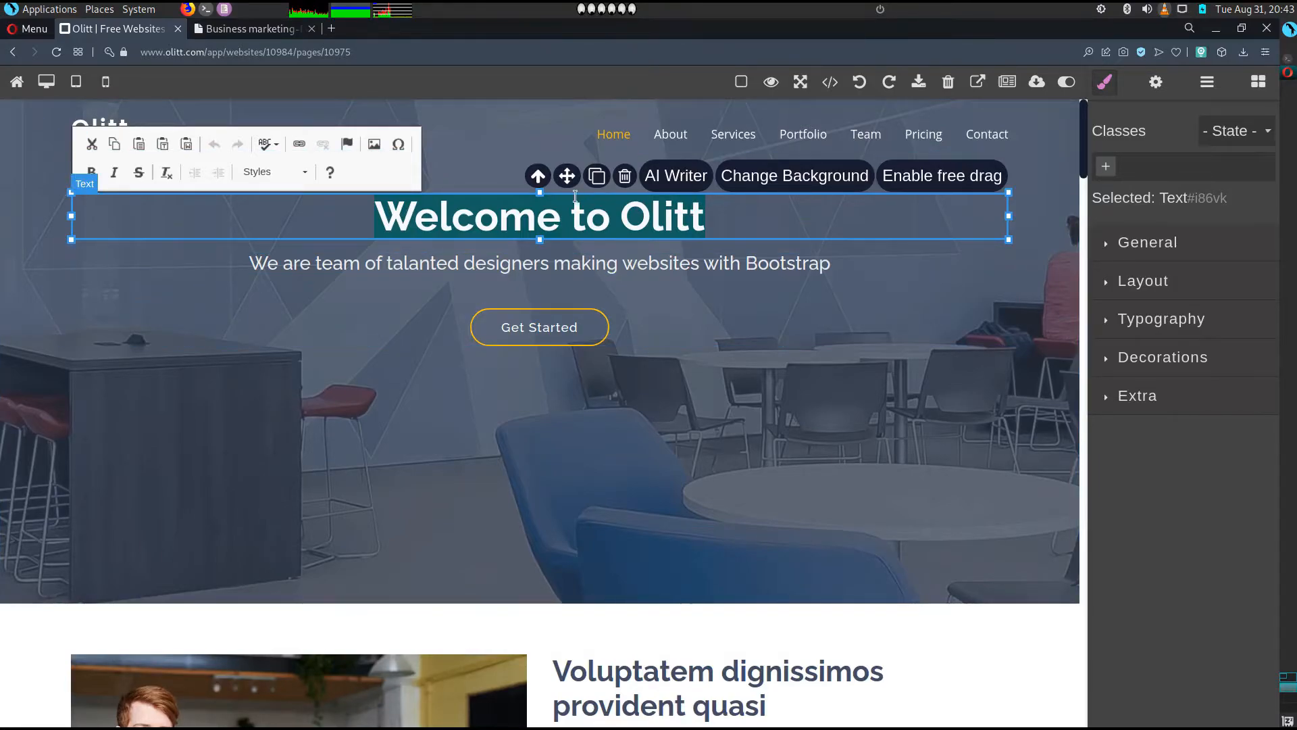
Open the AI Writer for the heading, check its opening paragraph and number of words fields, and close it.
click(684, 181)
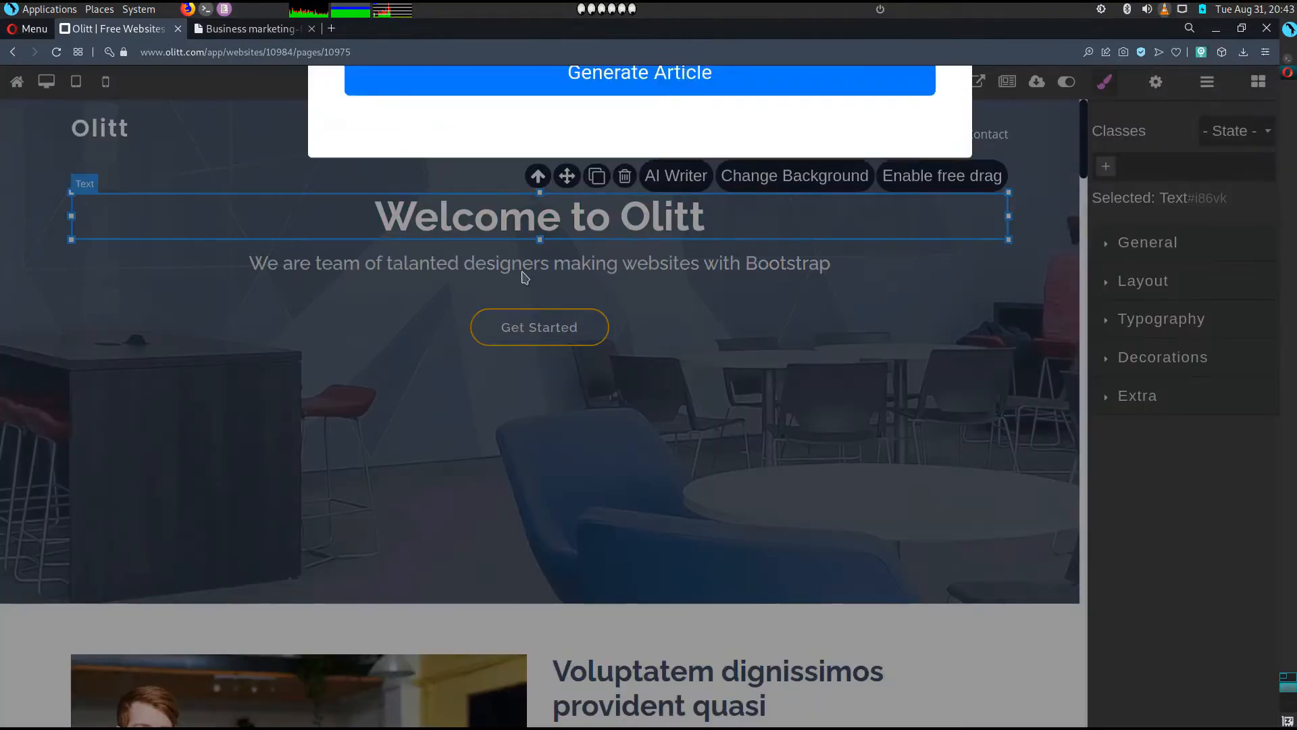
click(603, 183)
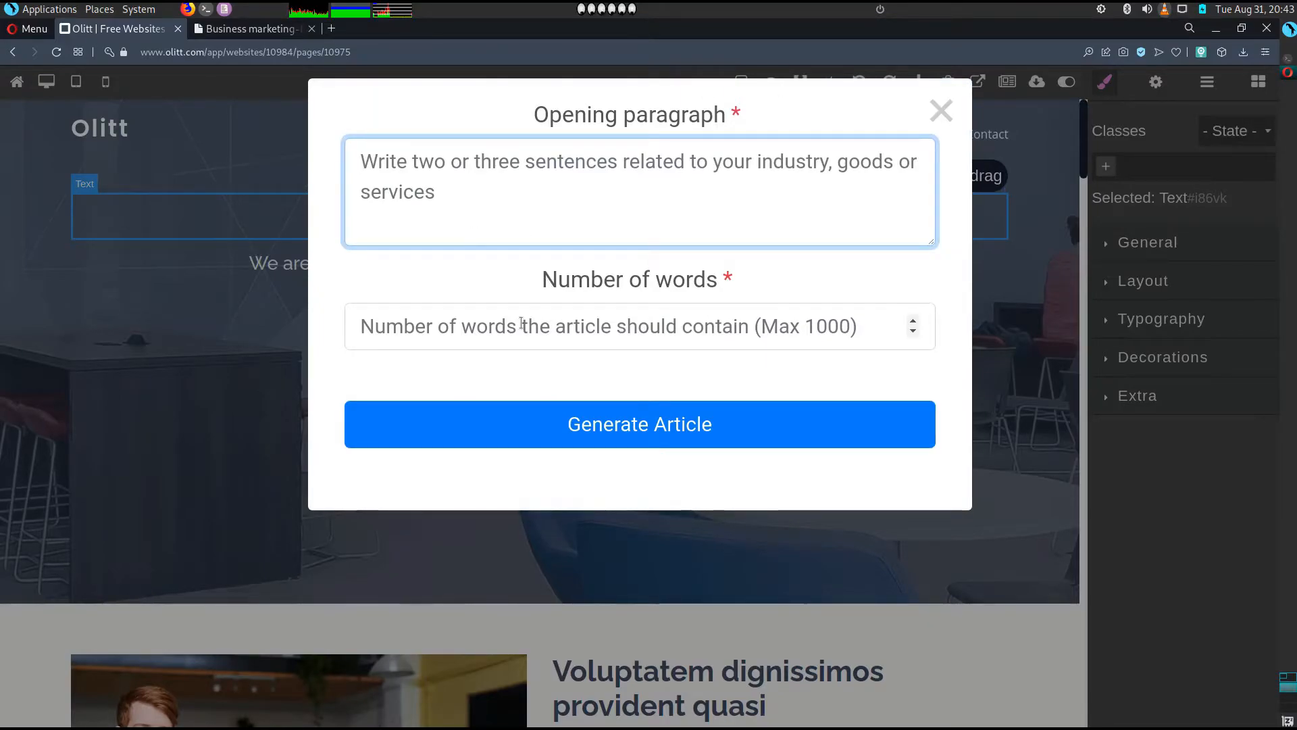
click(520, 345)
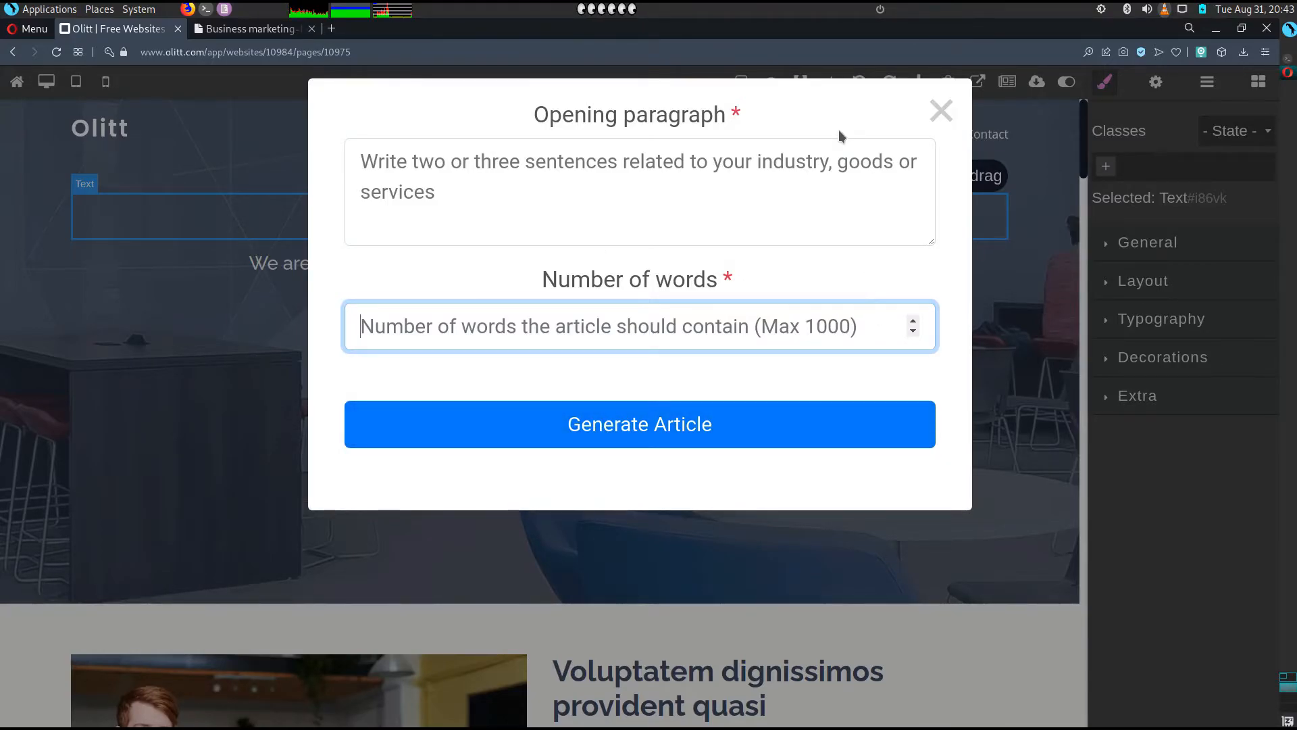
click(947, 116)
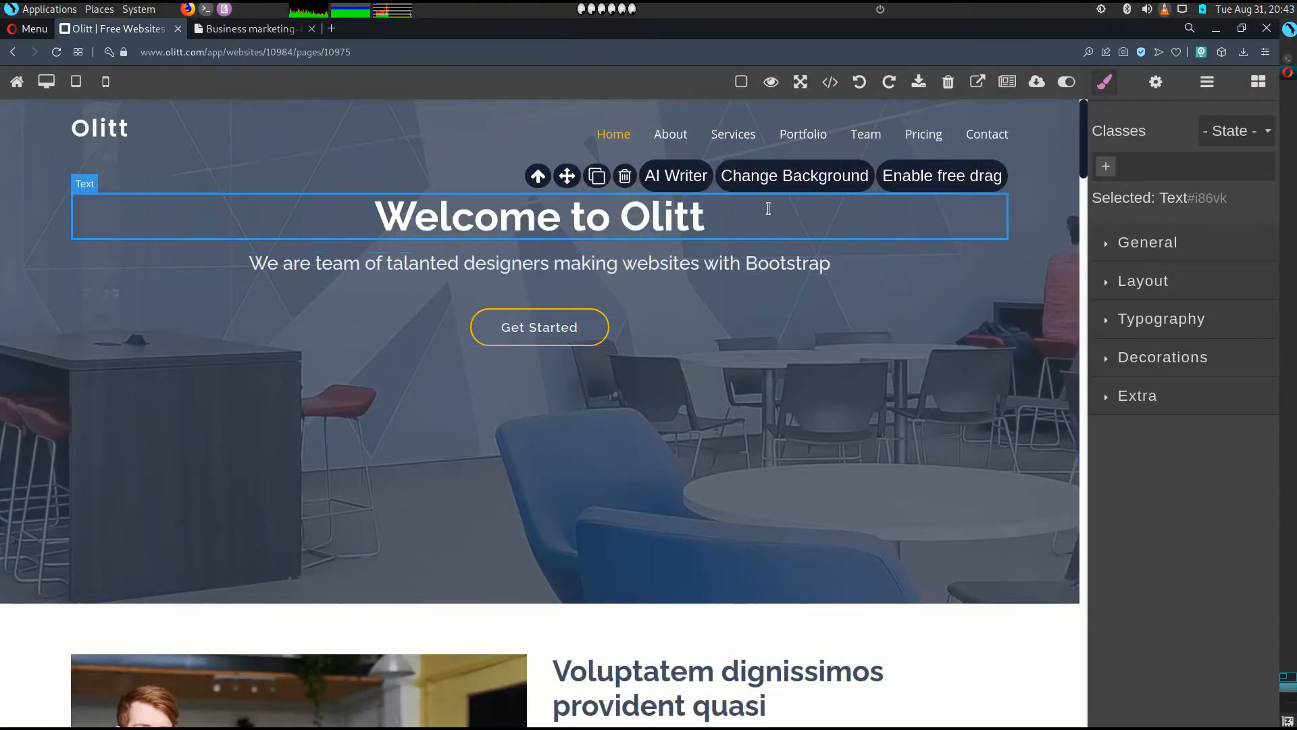
Set the background color of the "Welcome to Olitt" heading to #3b5998.
click(808, 179)
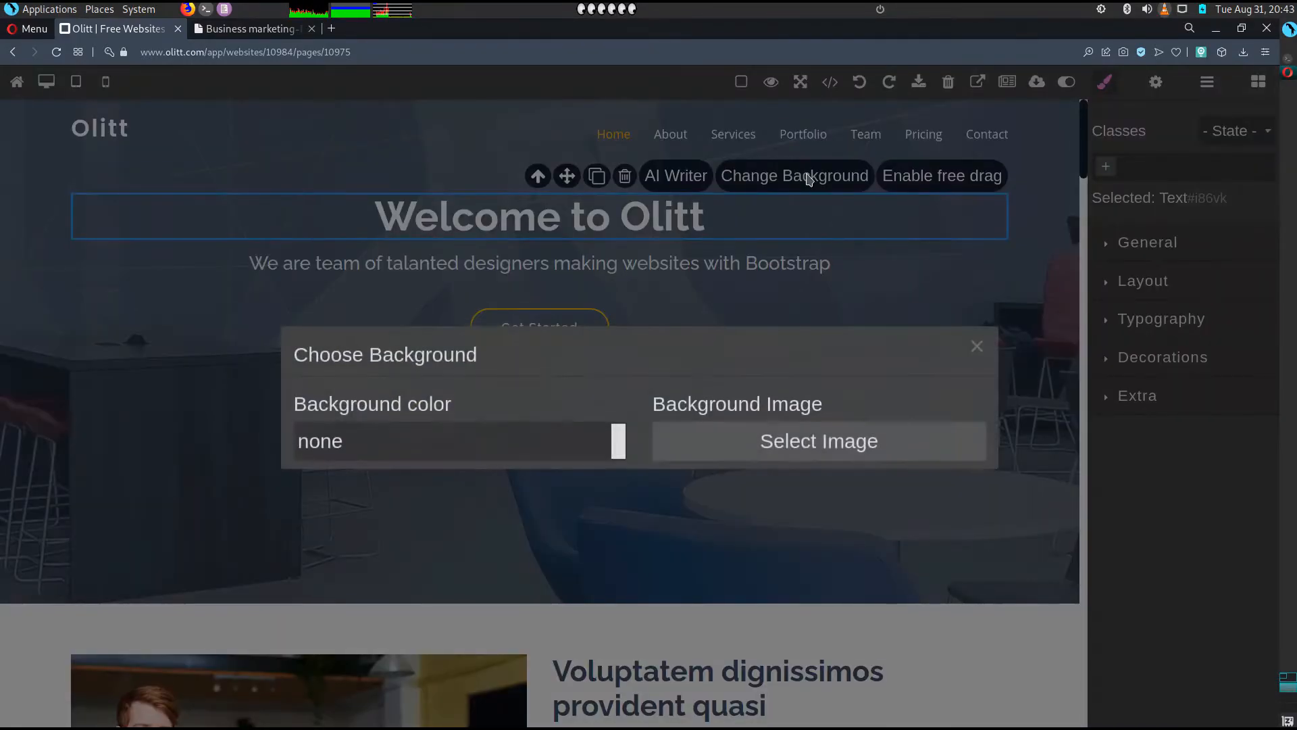
click(618, 449)
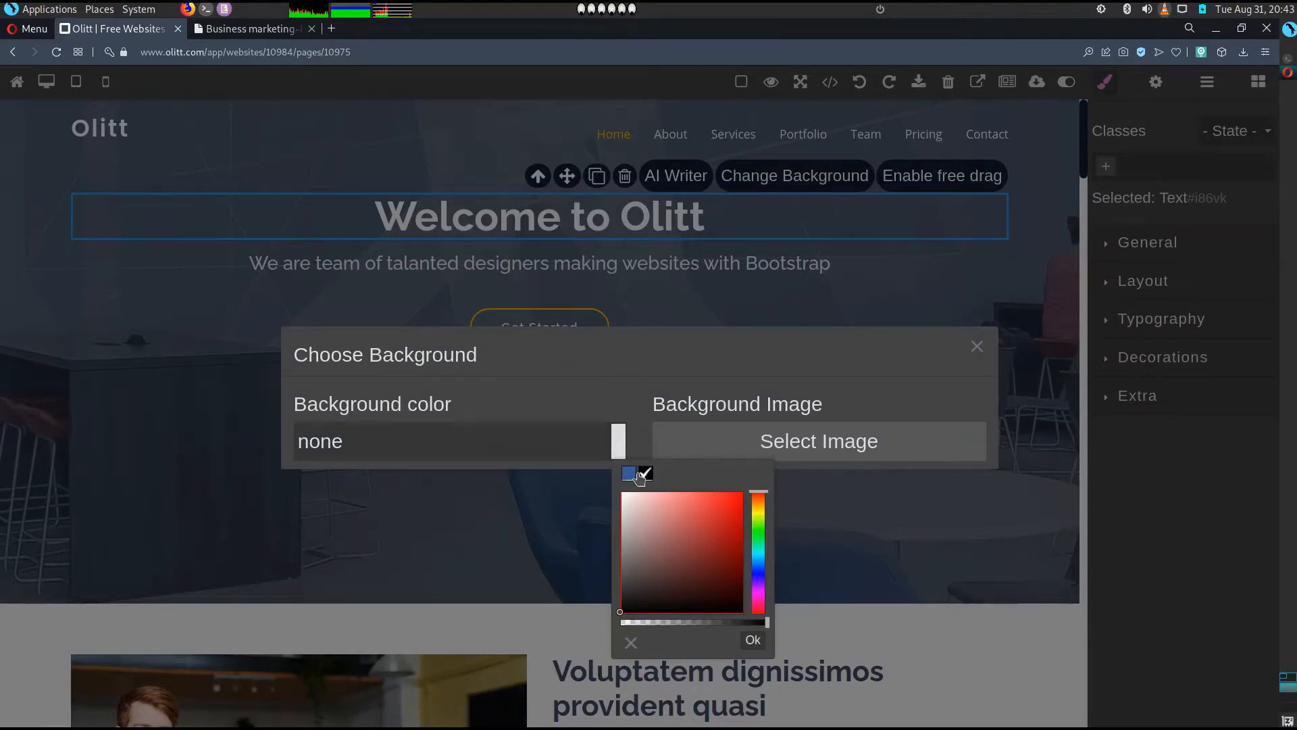
click(632, 474)
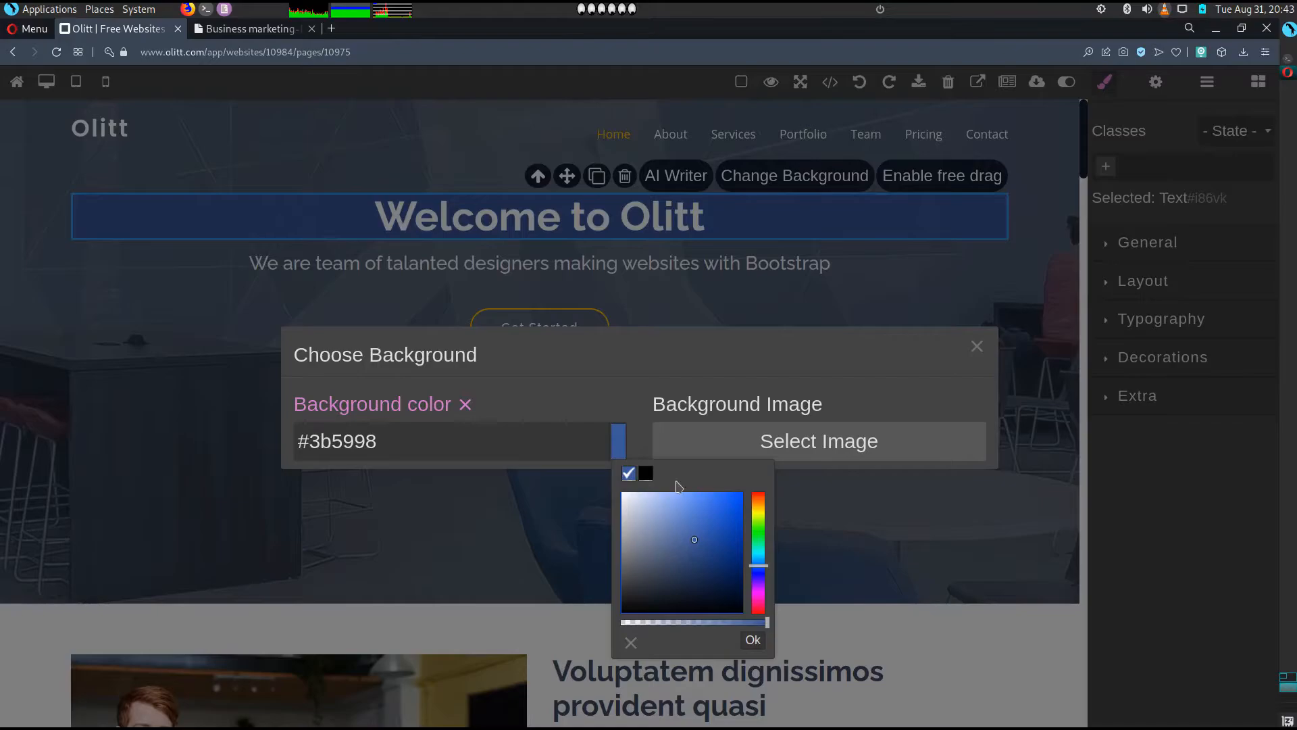
click(753, 639)
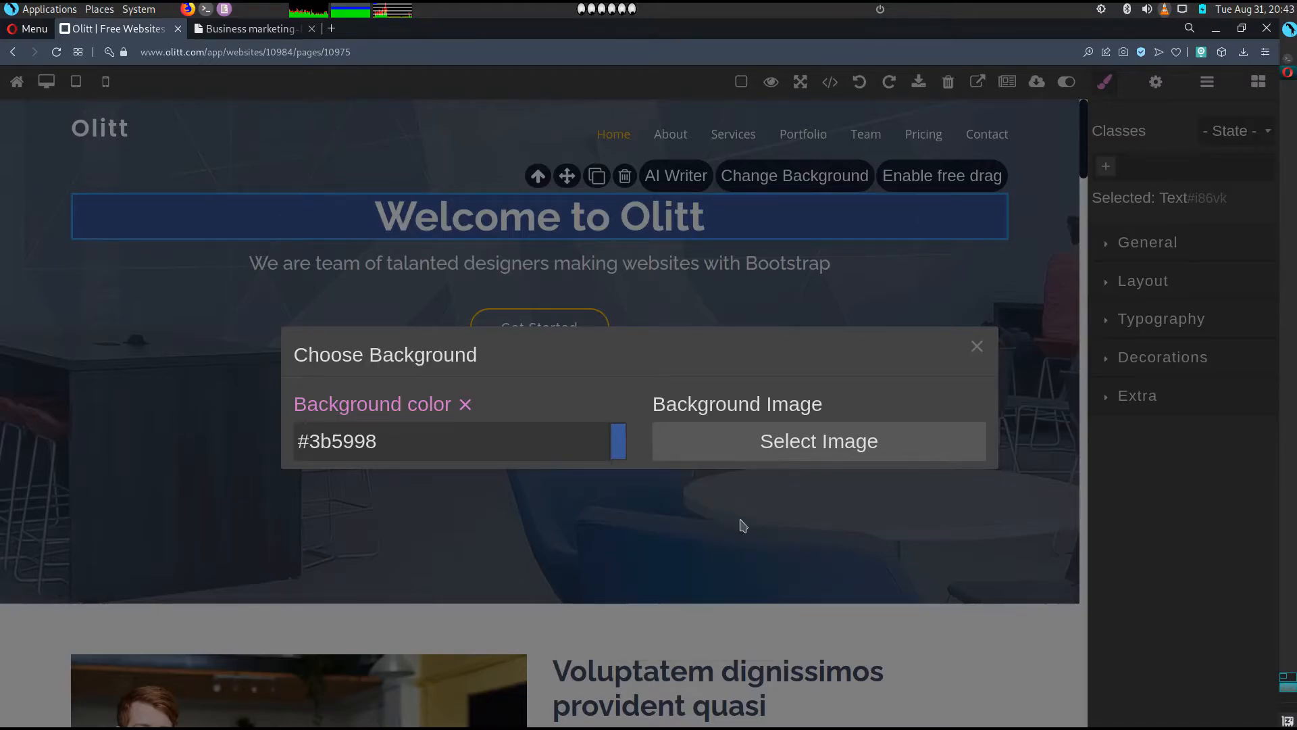
Browse the background image choices in the image library and the free images, and close the image picker without selecting one.
click(784, 443)
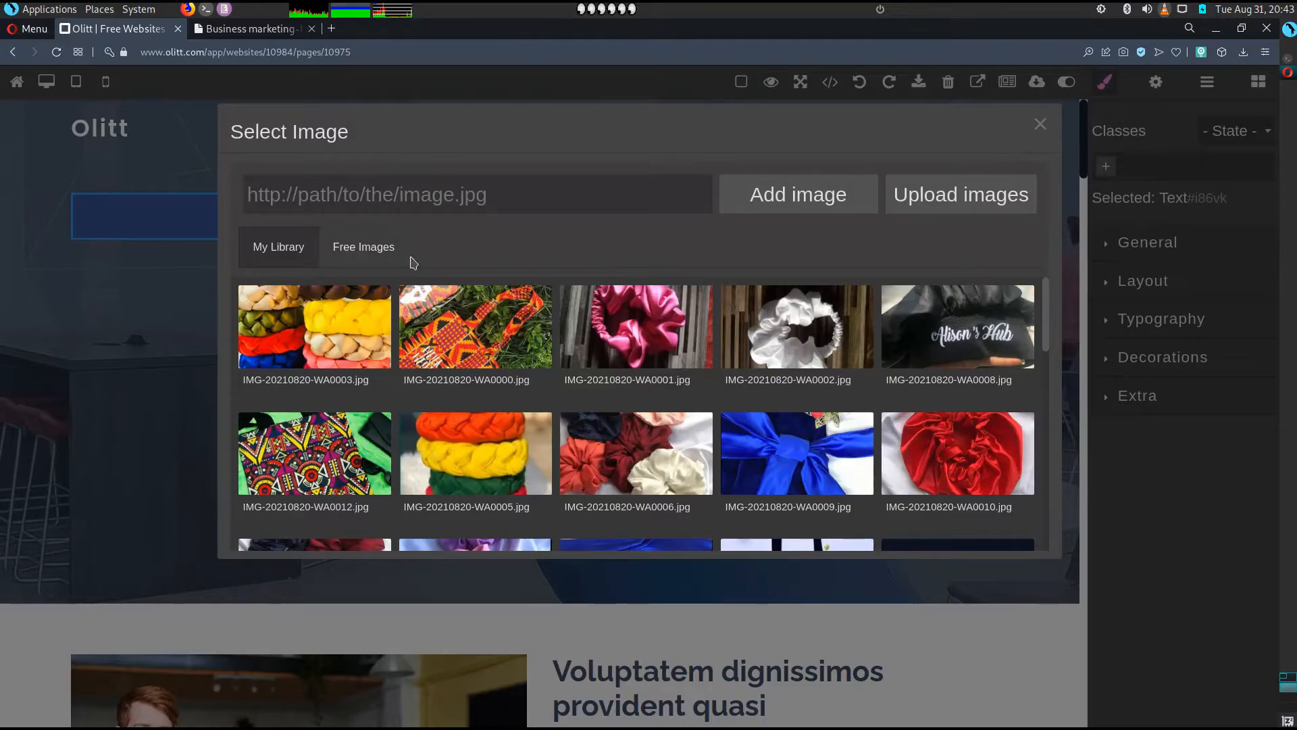
click(365, 260)
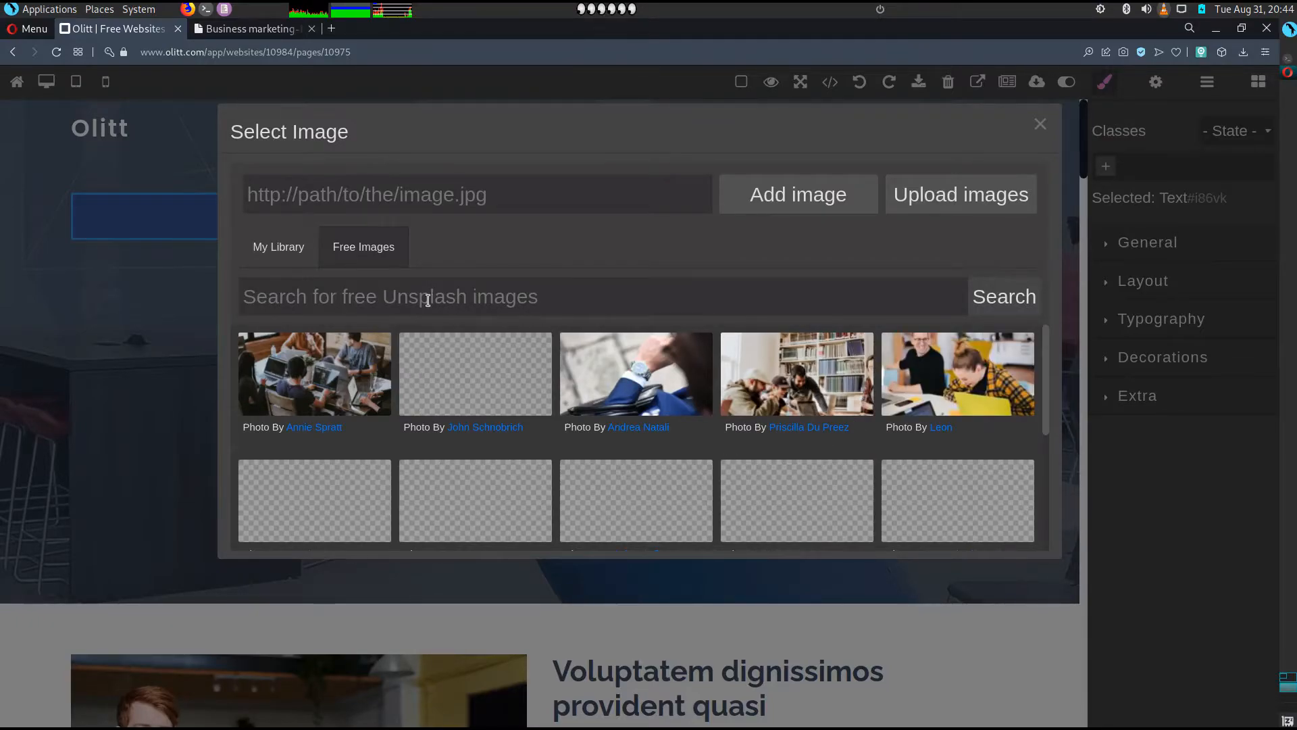
click(1039, 126)
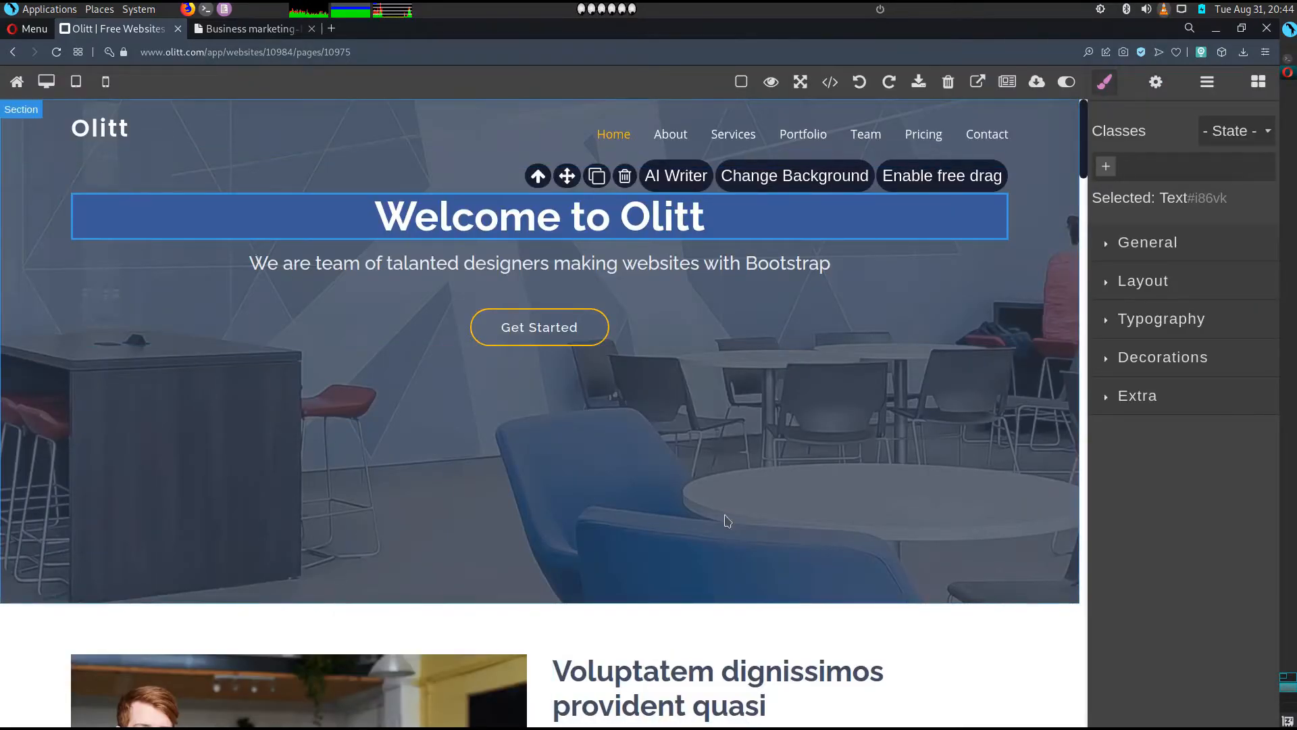
scroll(702, 480, down, 2)
scroll(680, 488, up, 2)
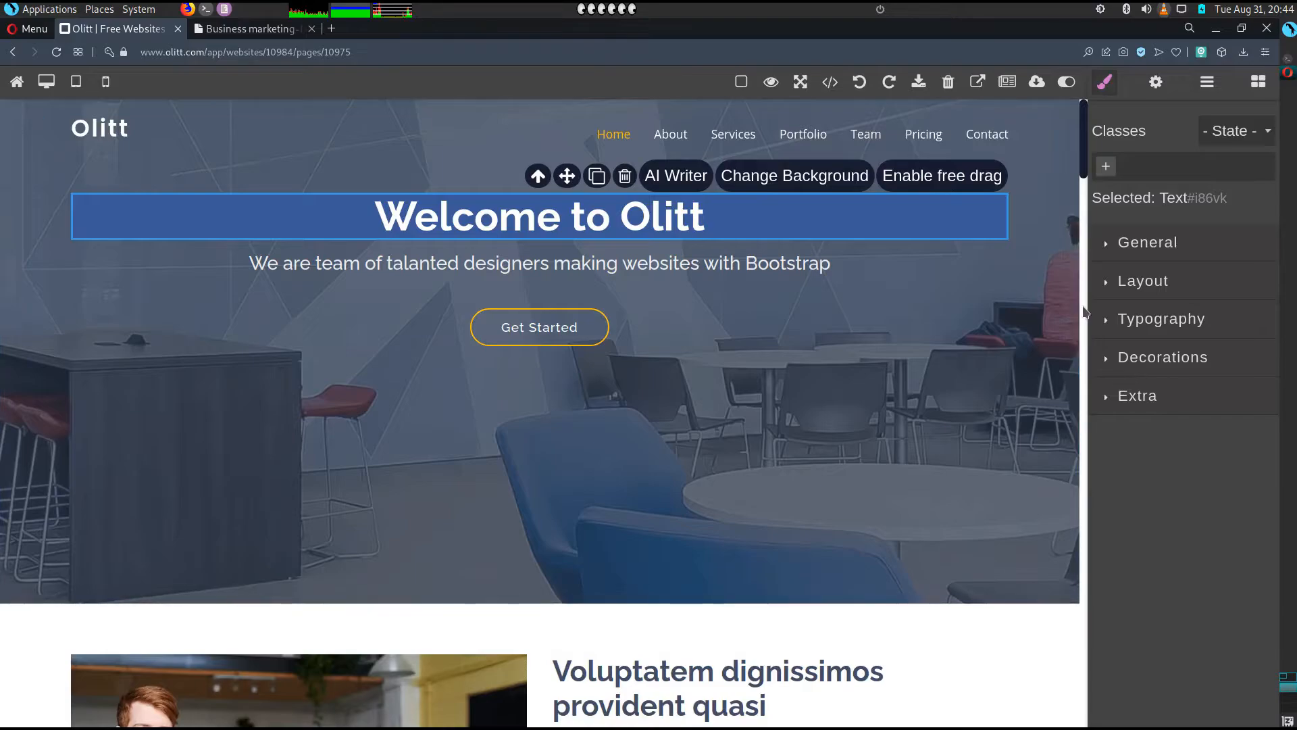
Change the heading's font family to Aclonica in its typography settings.
click(1108, 323)
scroll(1175, 323, down, 1)
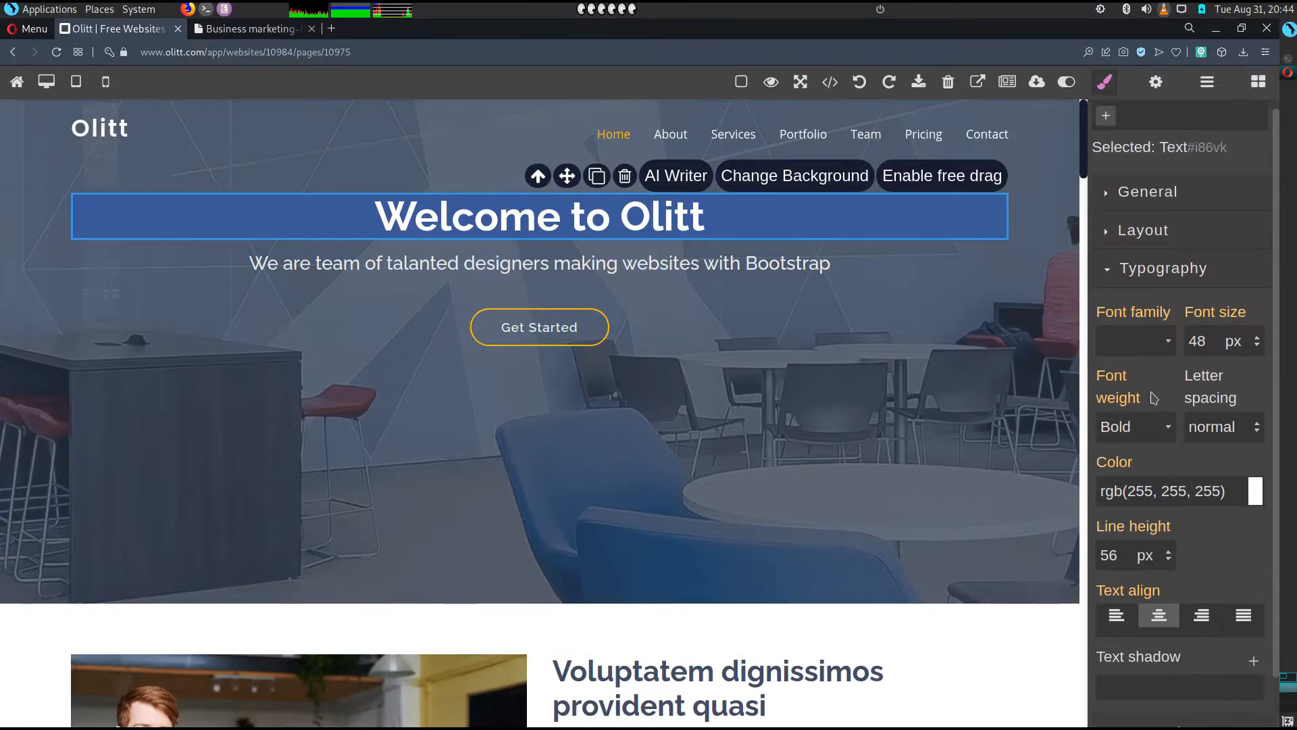
click(1160, 322)
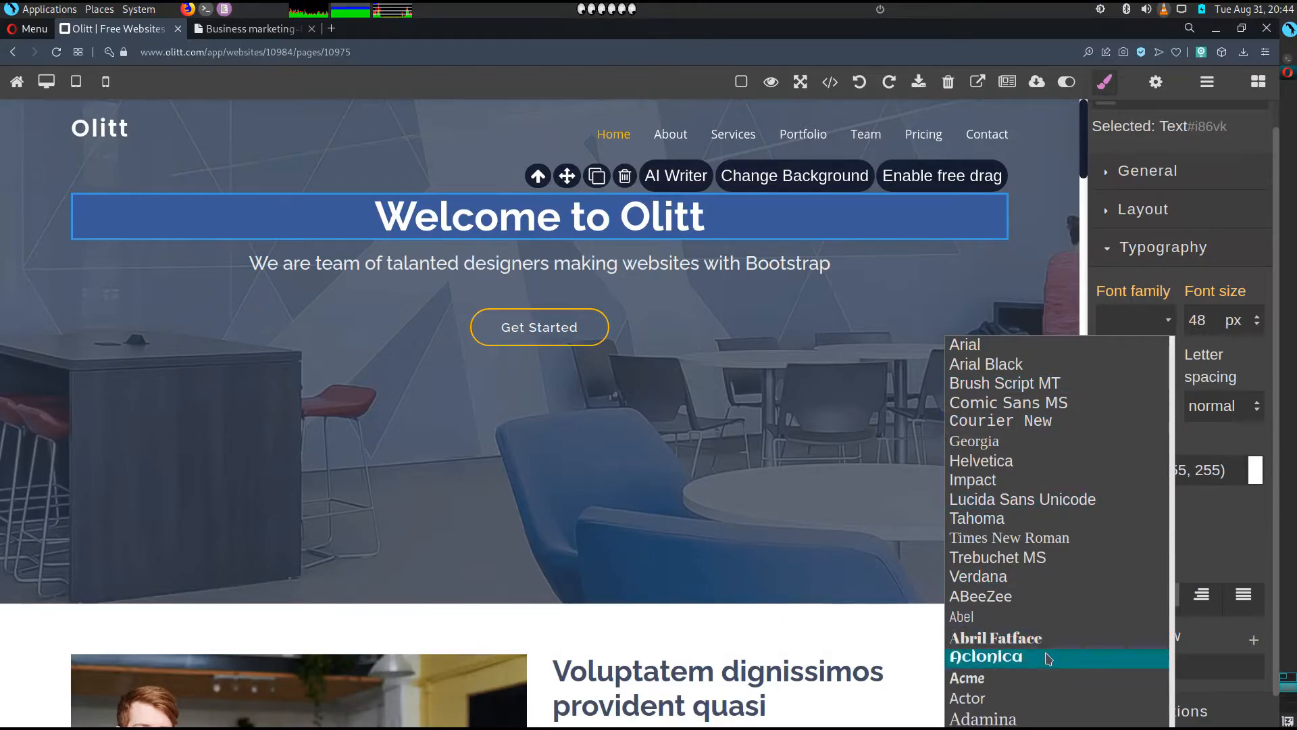
click(1046, 657)
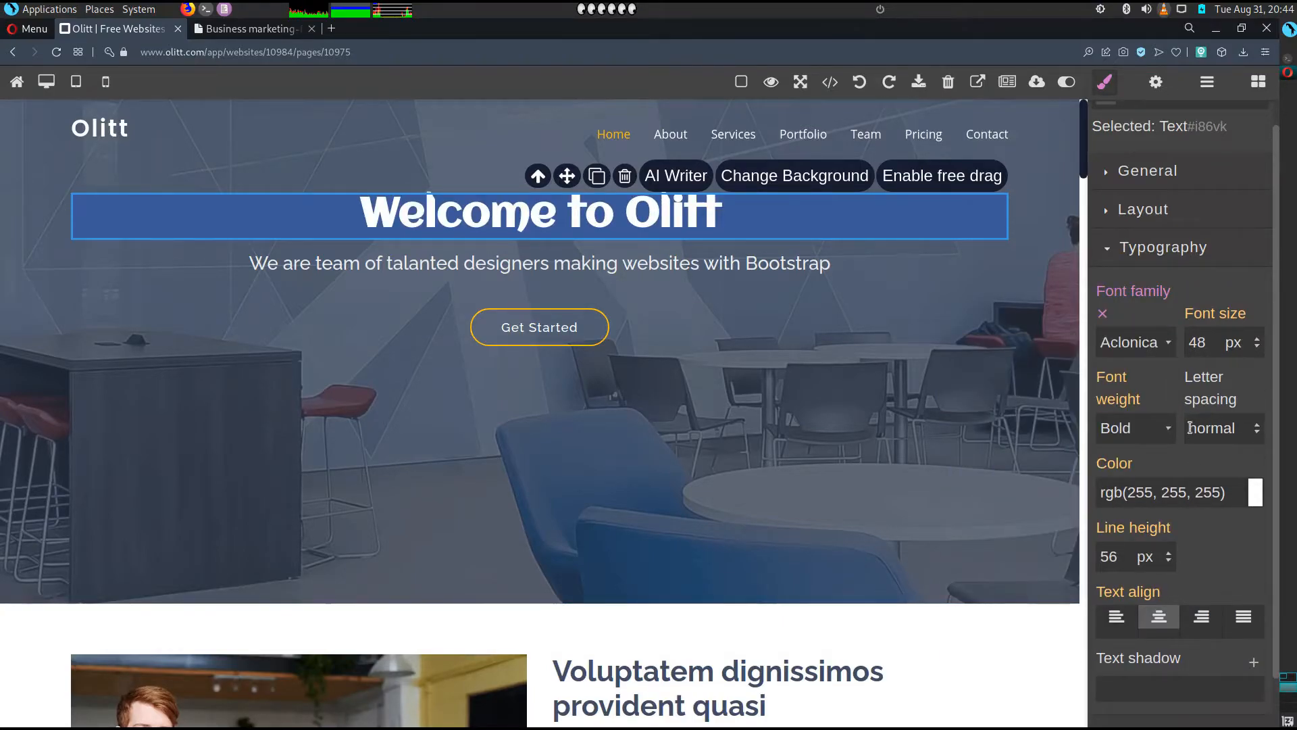
Set the heading's typography color to the dark red #812121 and confirm it.
click(1255, 495)
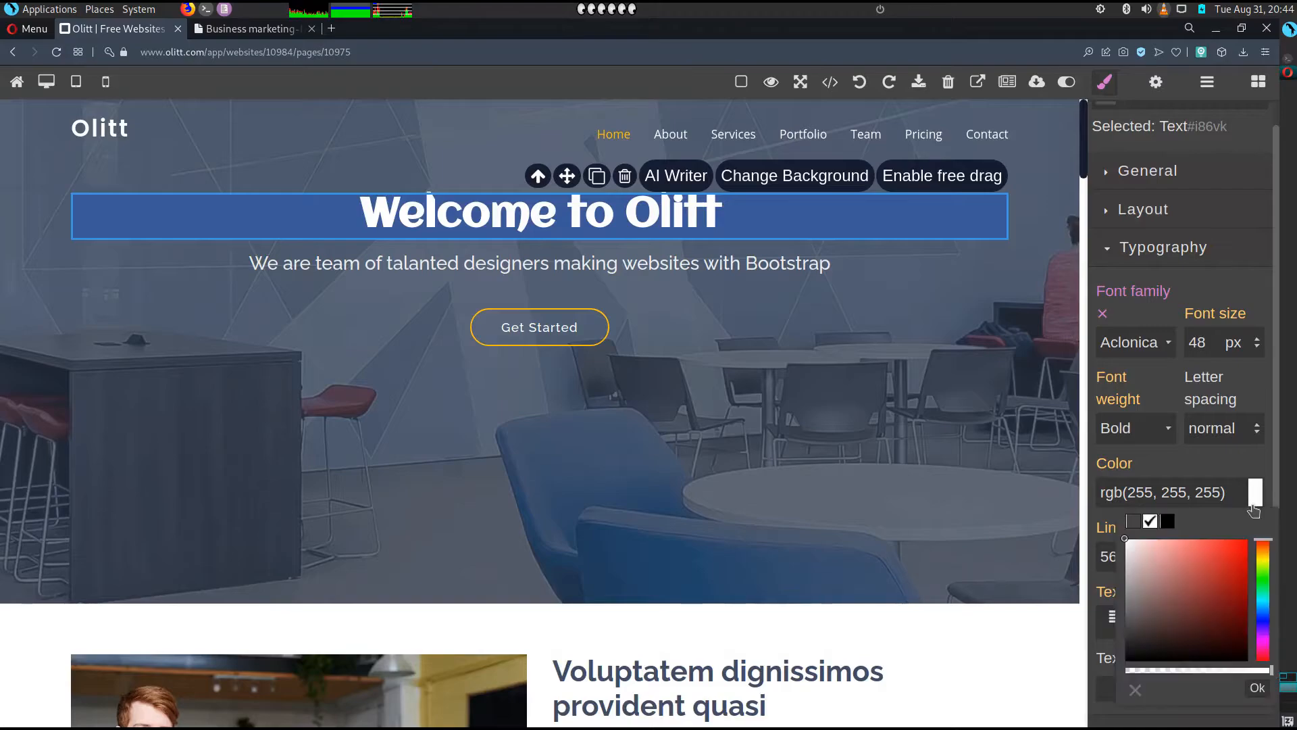
click(1168, 521)
click(1216, 598)
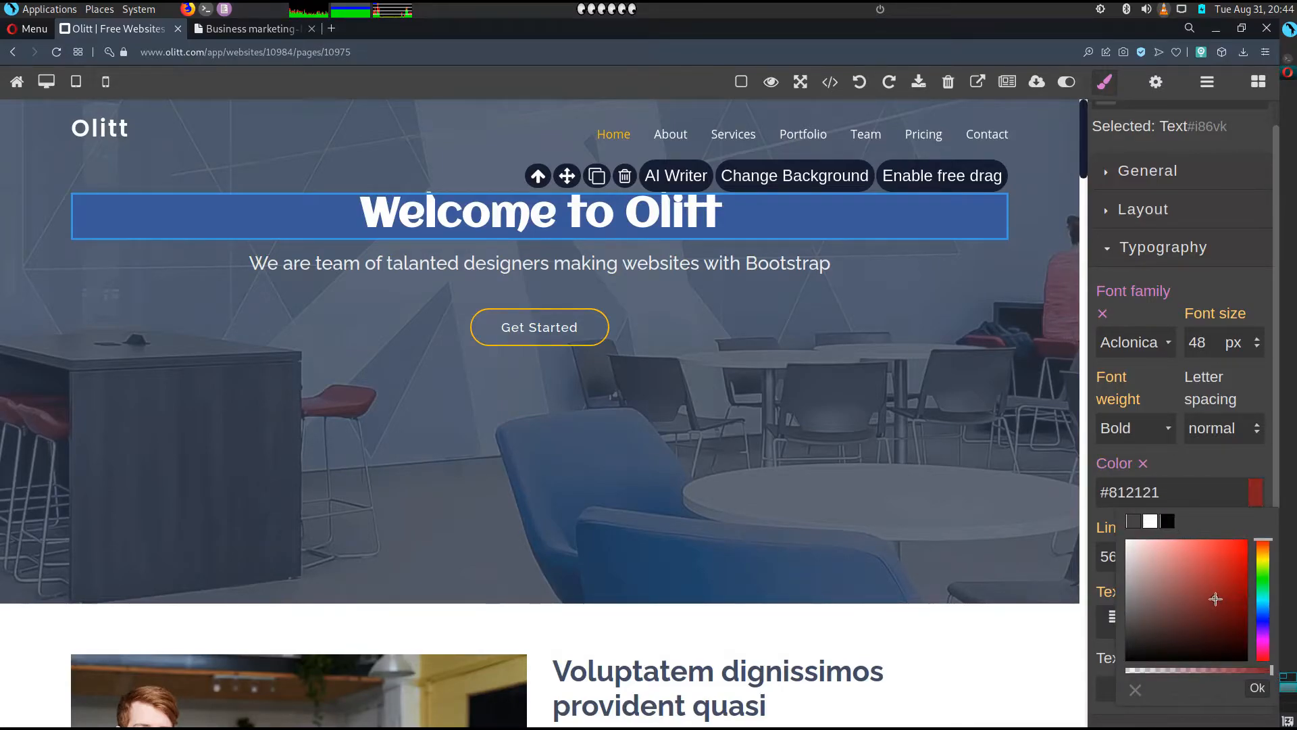
click(1258, 689)
scroll(1020, 577, down, 1)
scroll(1020, 577, up, 1)
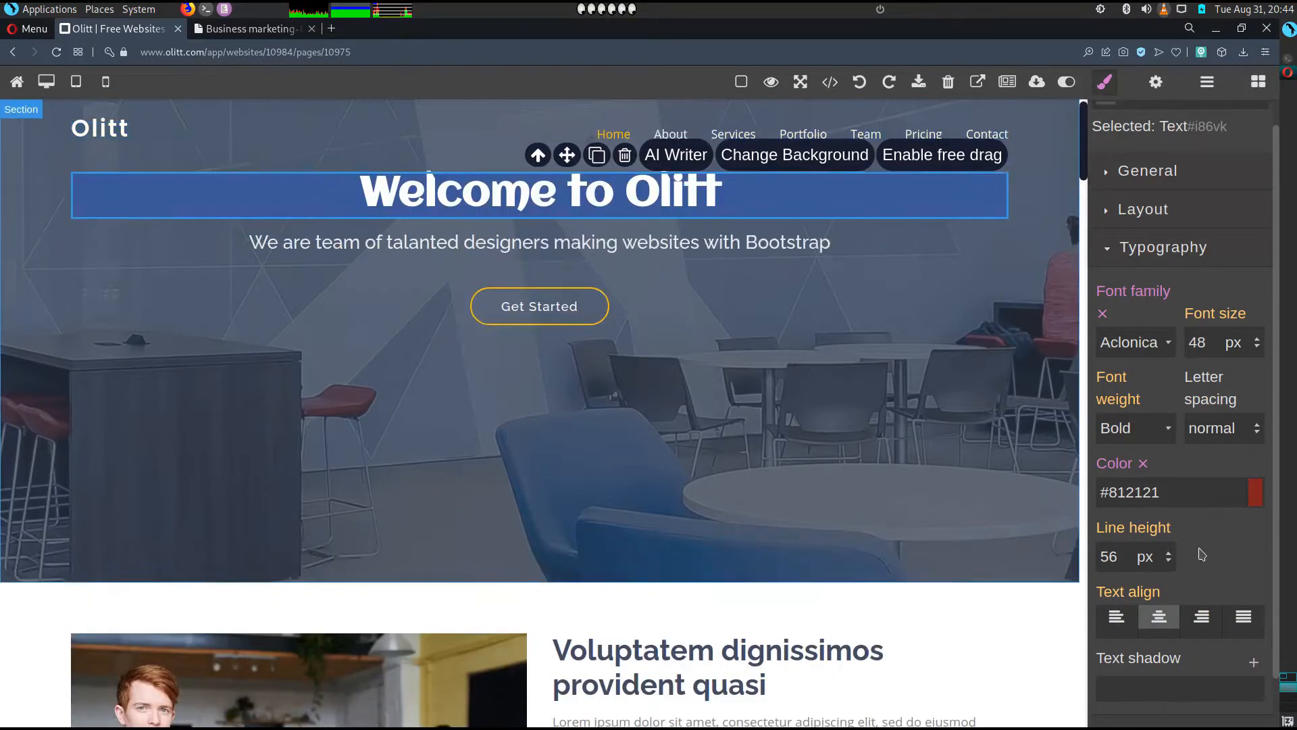
Try right, justified and left text alignment on the heading, and set it back to centered.
click(1201, 617)
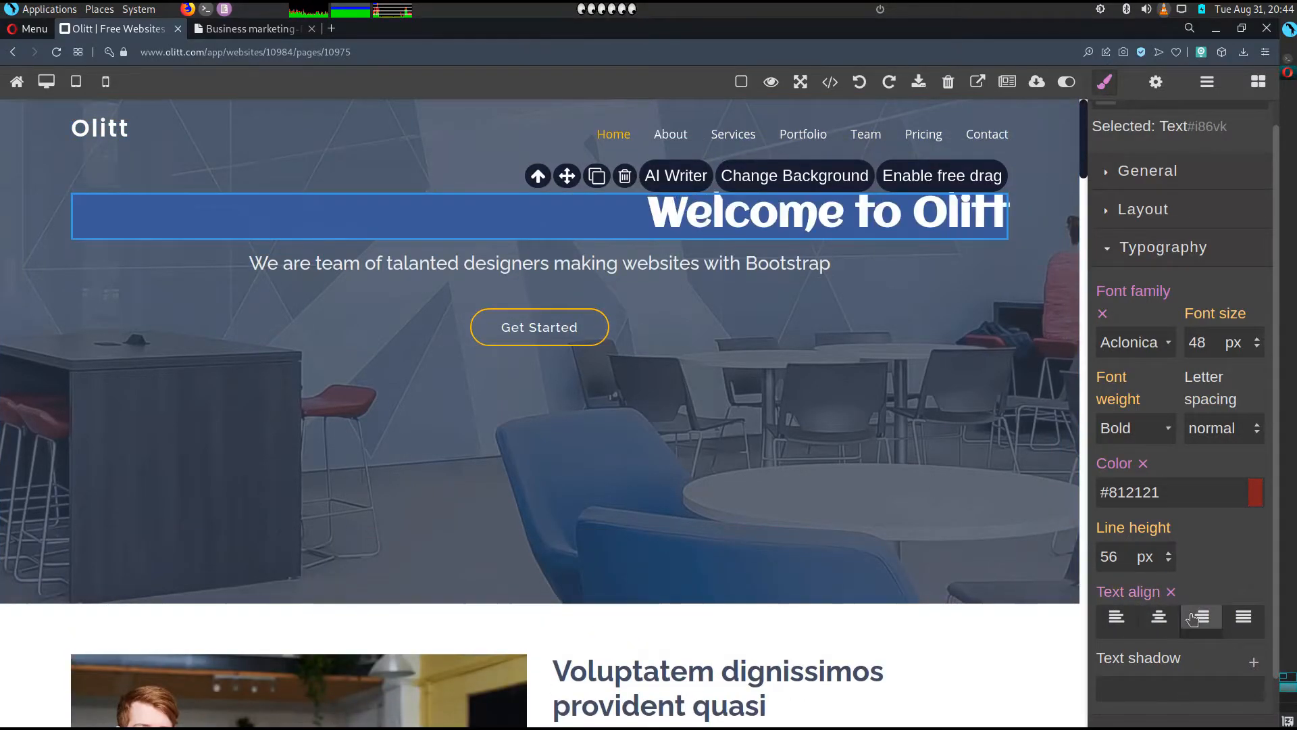
click(1246, 623)
click(1115, 618)
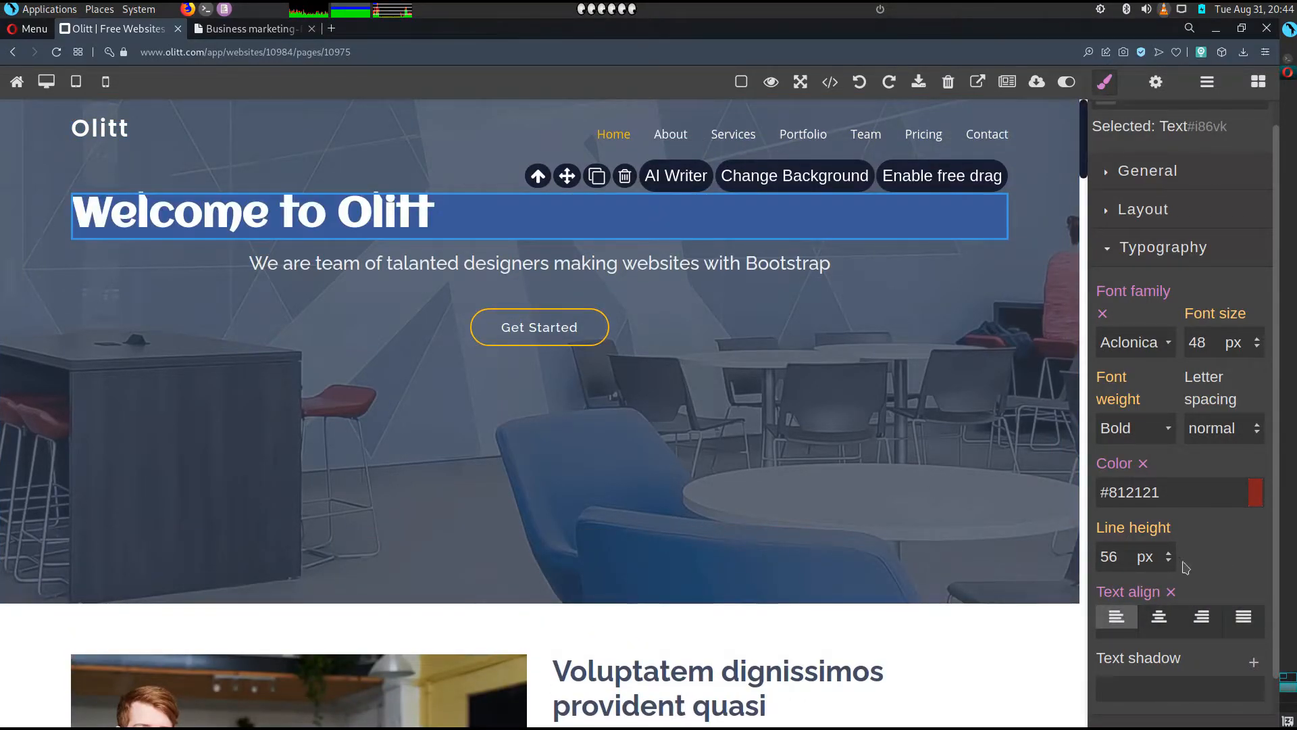
click(1158, 618)
scroll(1093, 497, down, 2)
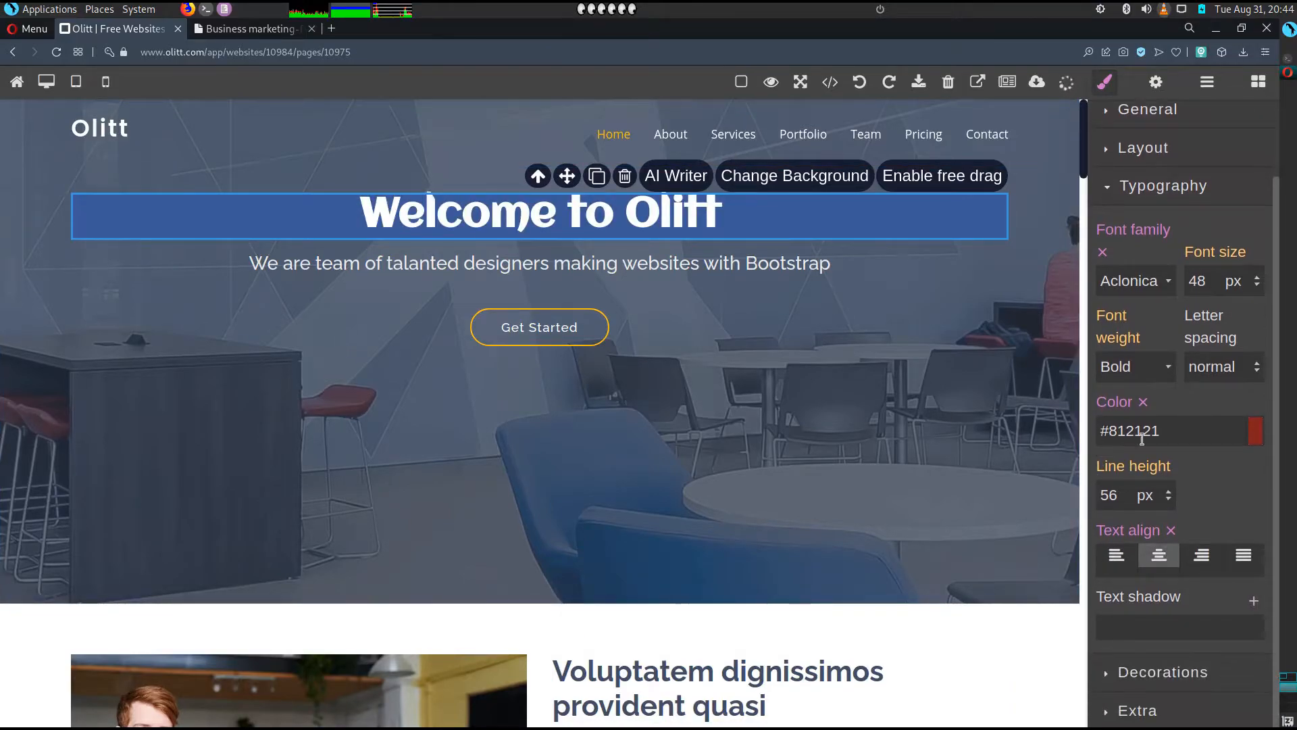
Try the Thin font weight on the heading, set it to Medium, and collapse the typography settings.
click(1149, 366)
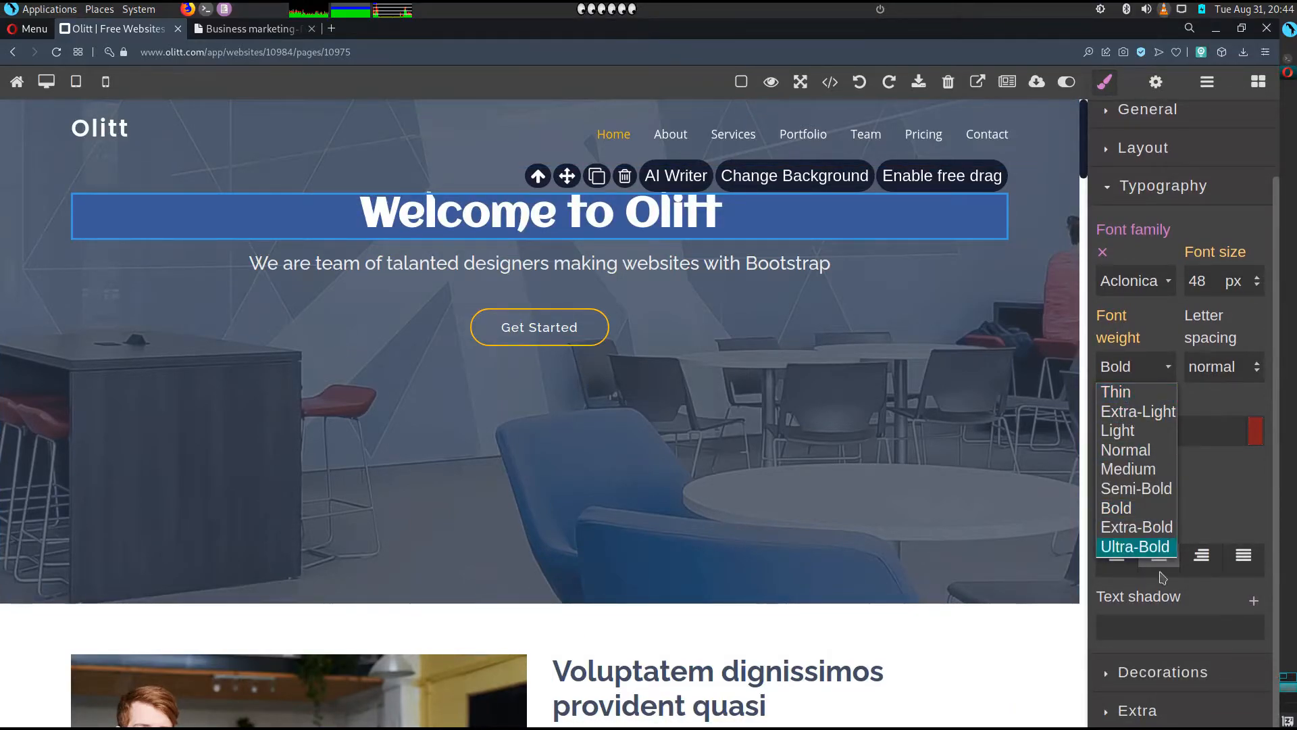
click(1149, 392)
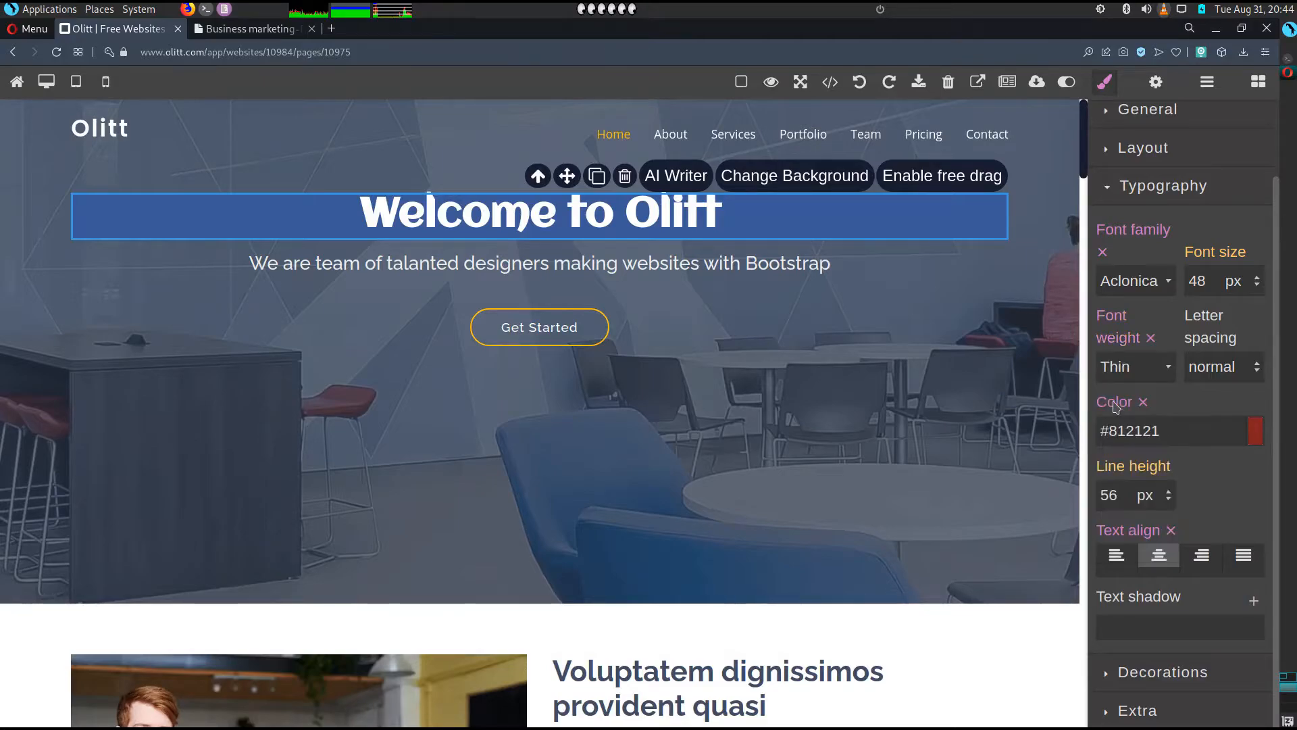
click(1154, 368)
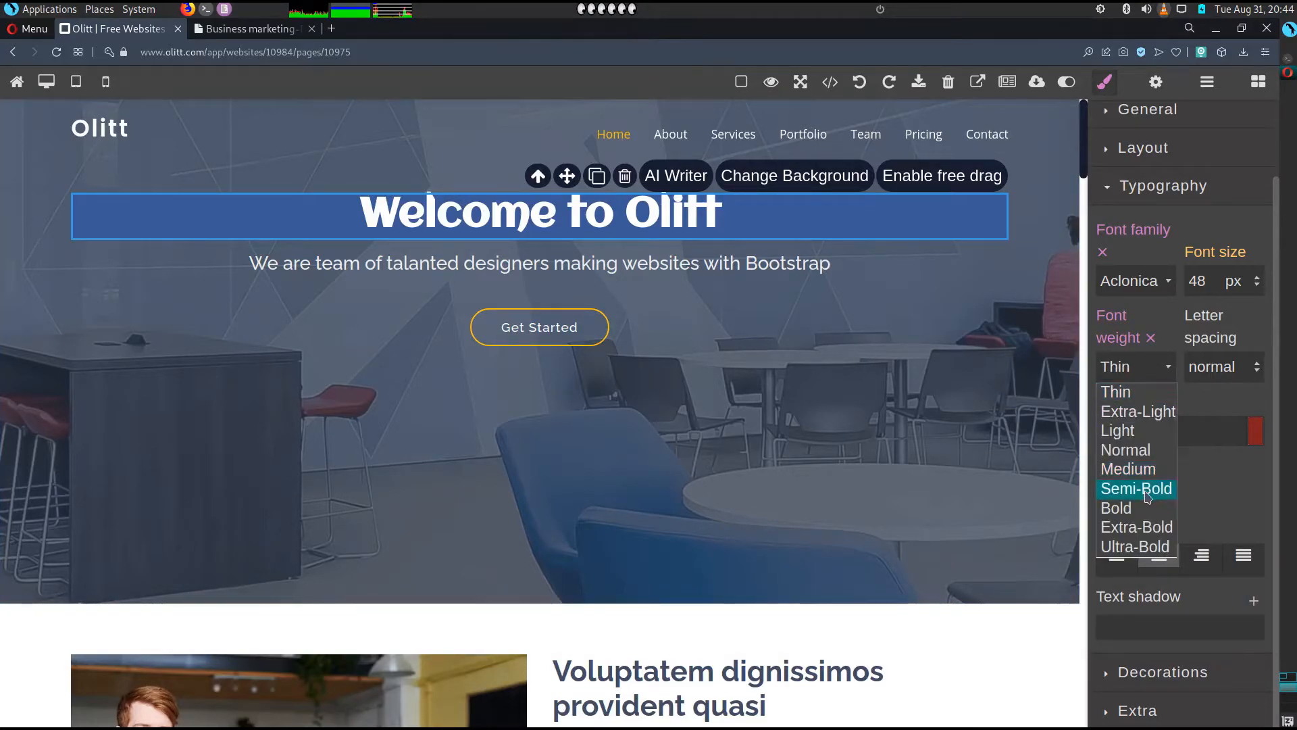
click(1135, 466)
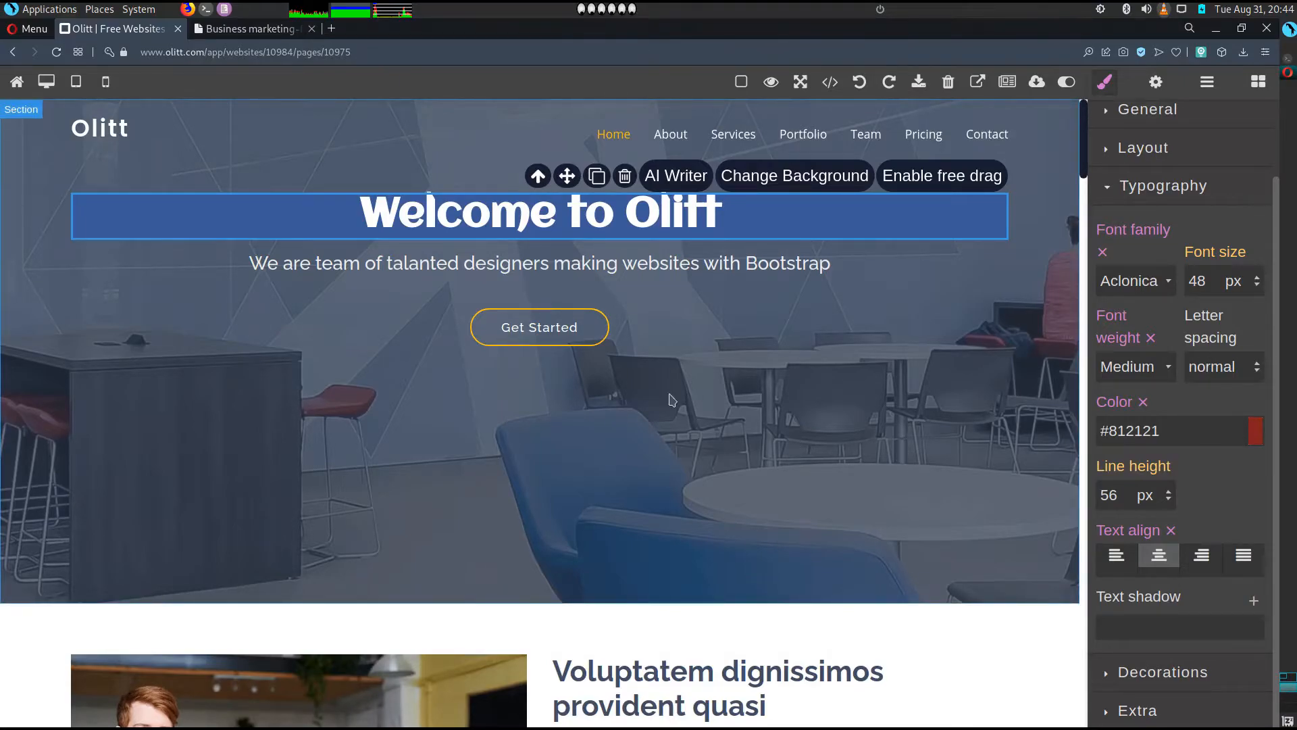
scroll(671, 400, down, 5)
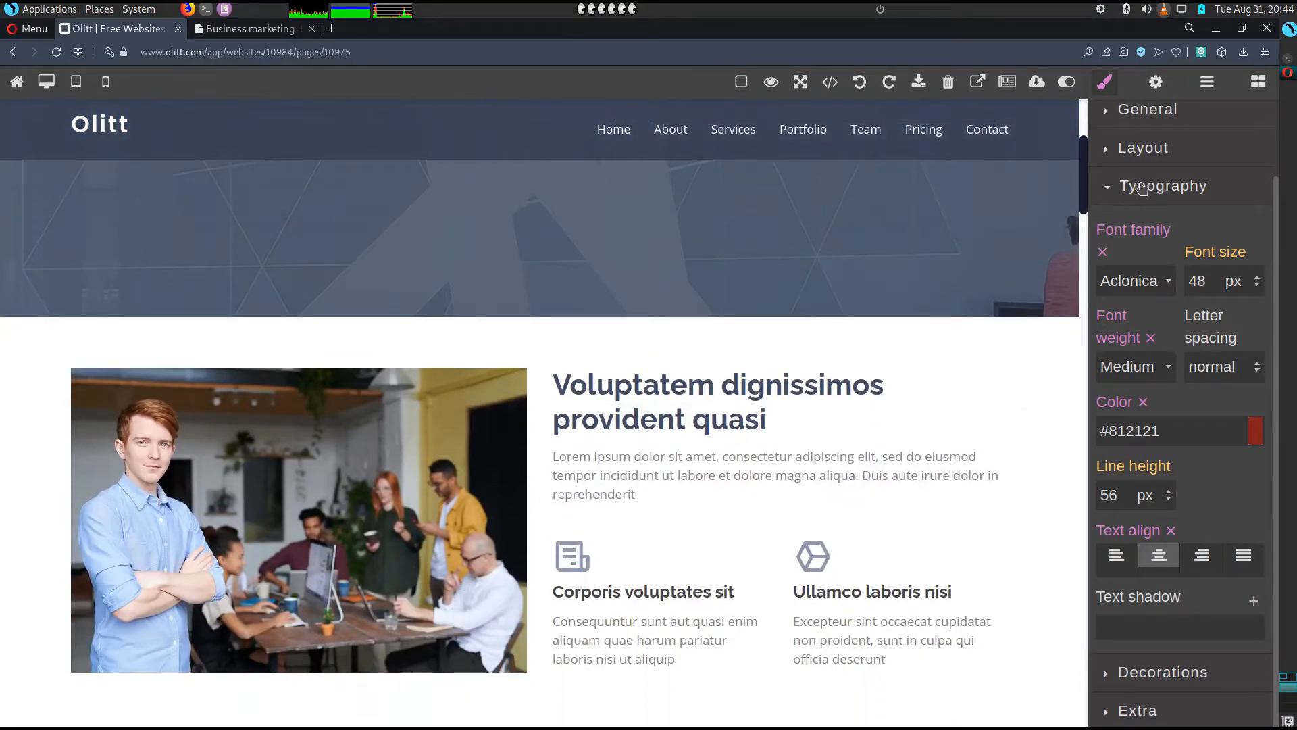
click(1142, 187)
Switch to the published site's browser tab and follow the About and Team navigation links to see how they reach their sections.
scroll(964, 246, up, 3)
scroll(965, 246, down, 3)
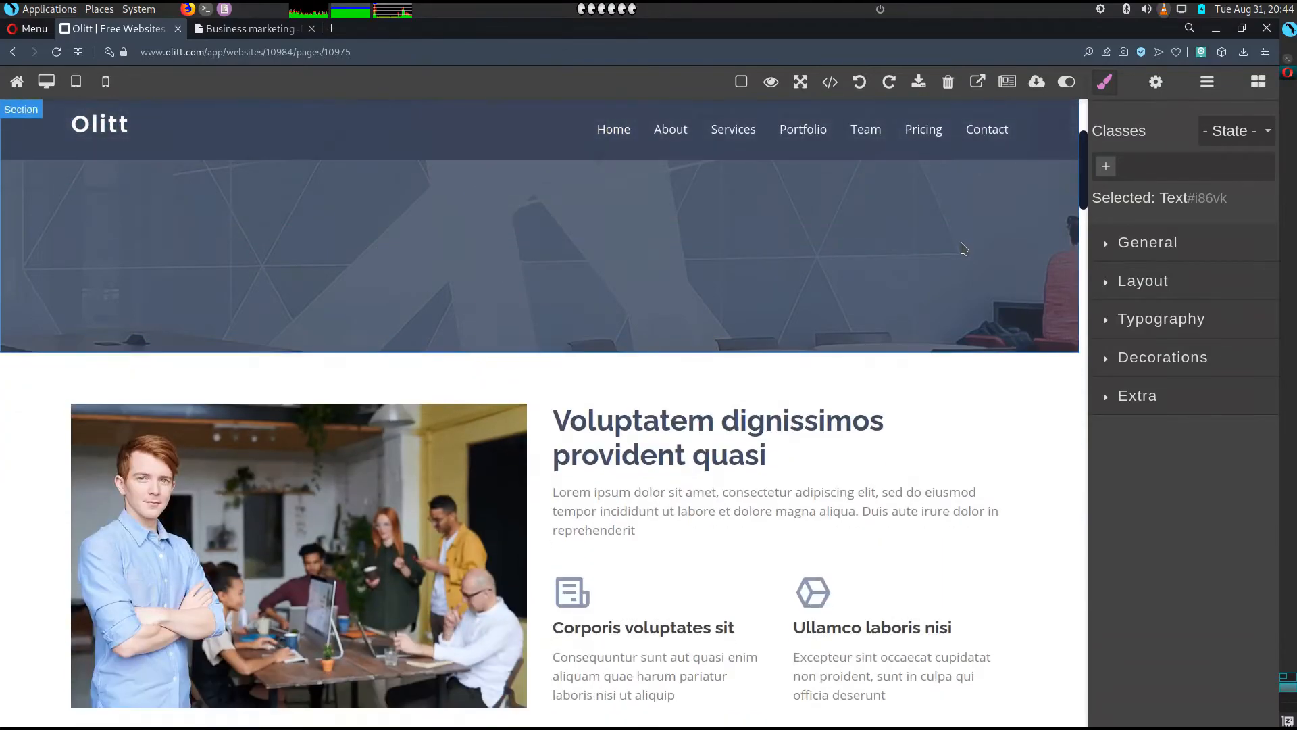
scroll(965, 245, up, 4)
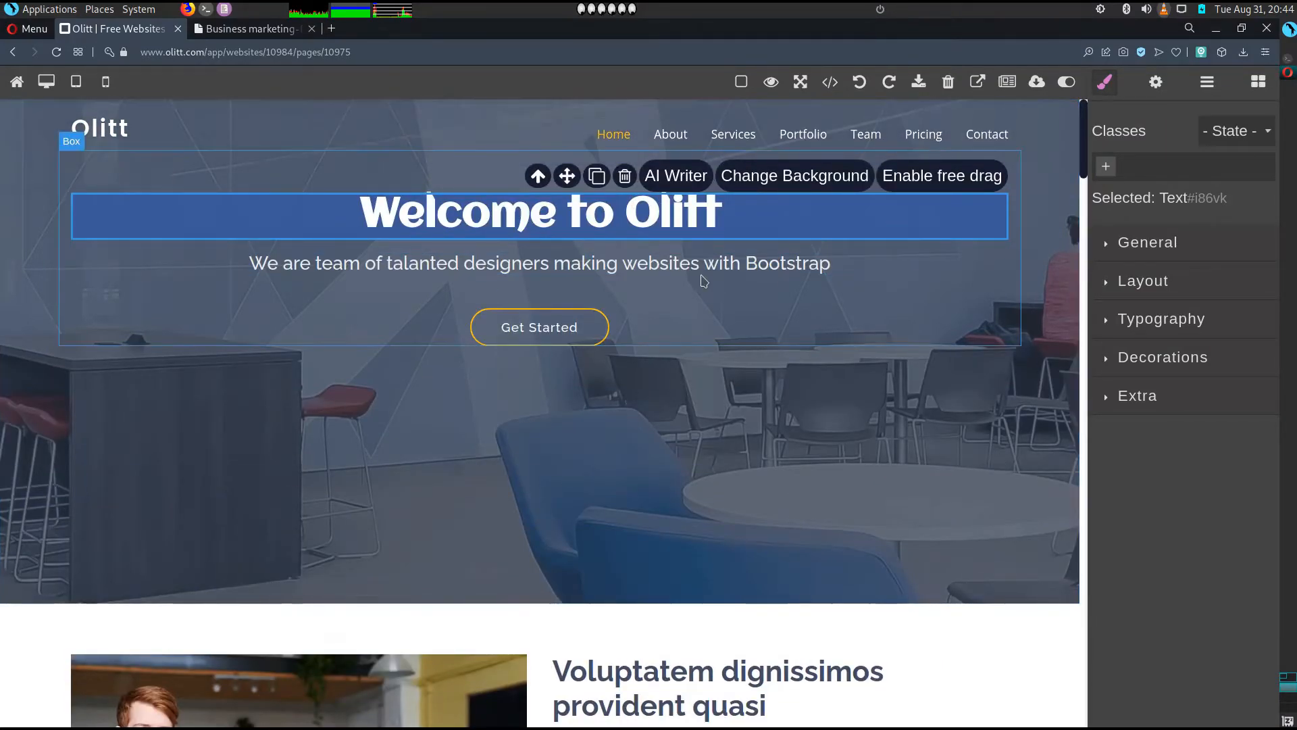
click(254, 32)
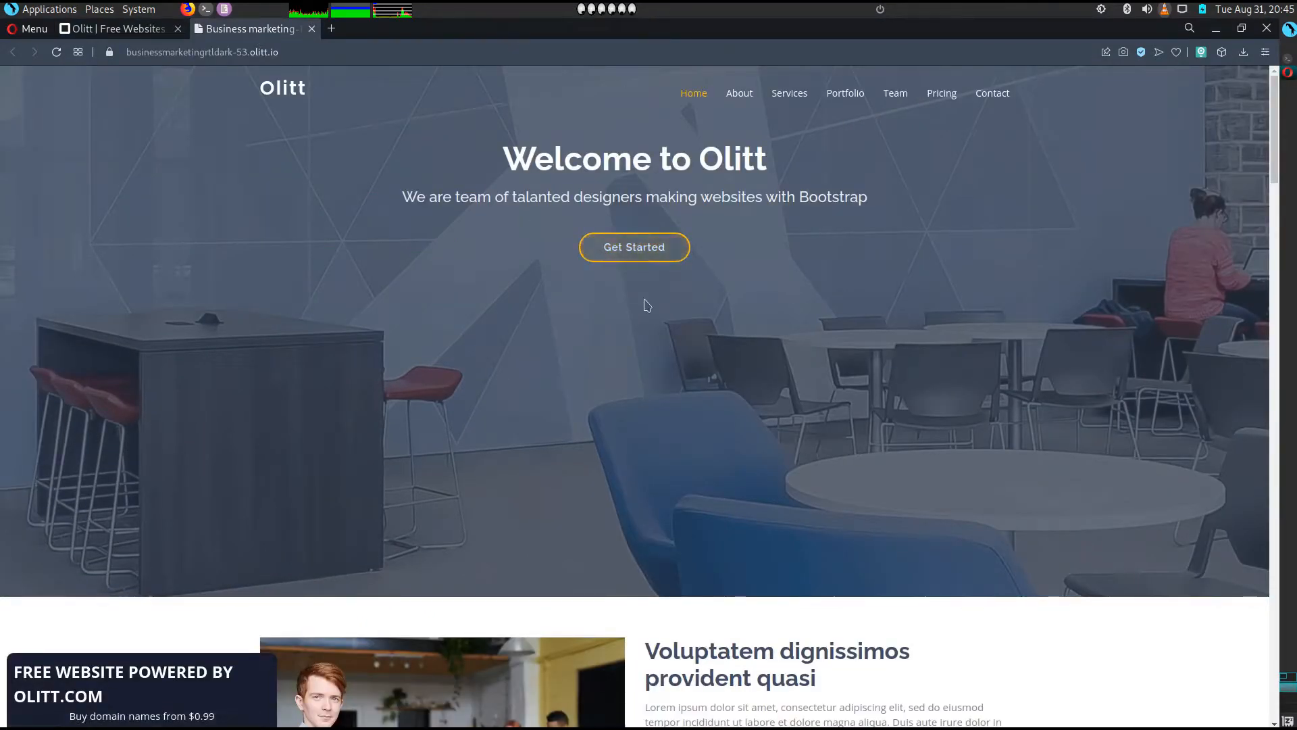
click(740, 95)
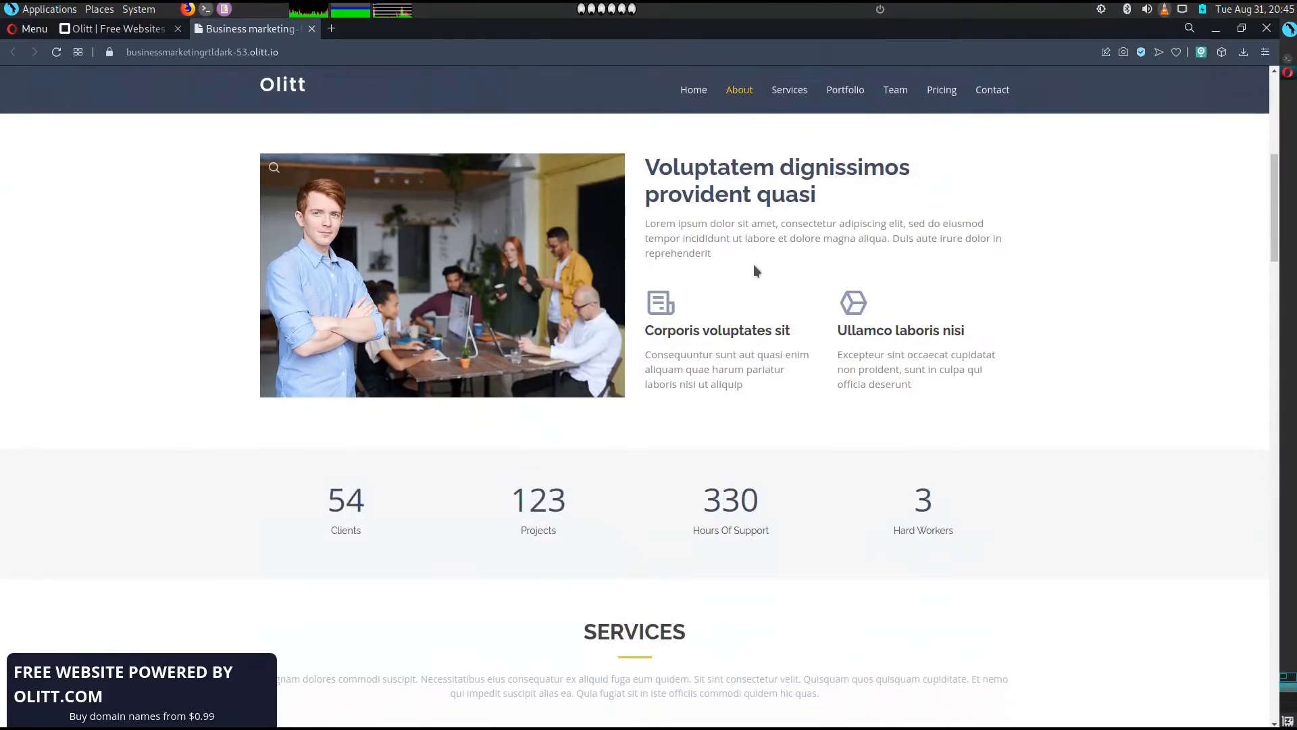
click(894, 90)
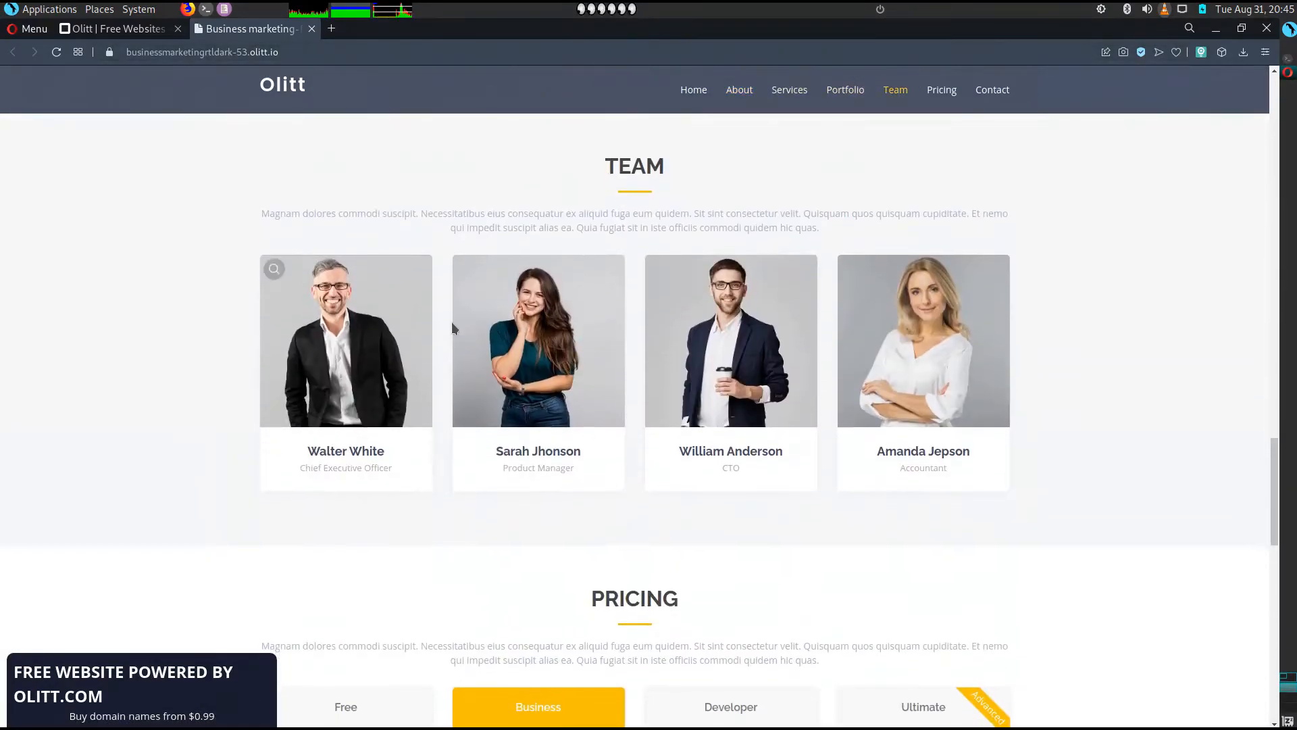
Return to the page editor's browser tab, select the Services section, and open its component settings.
click(106, 35)
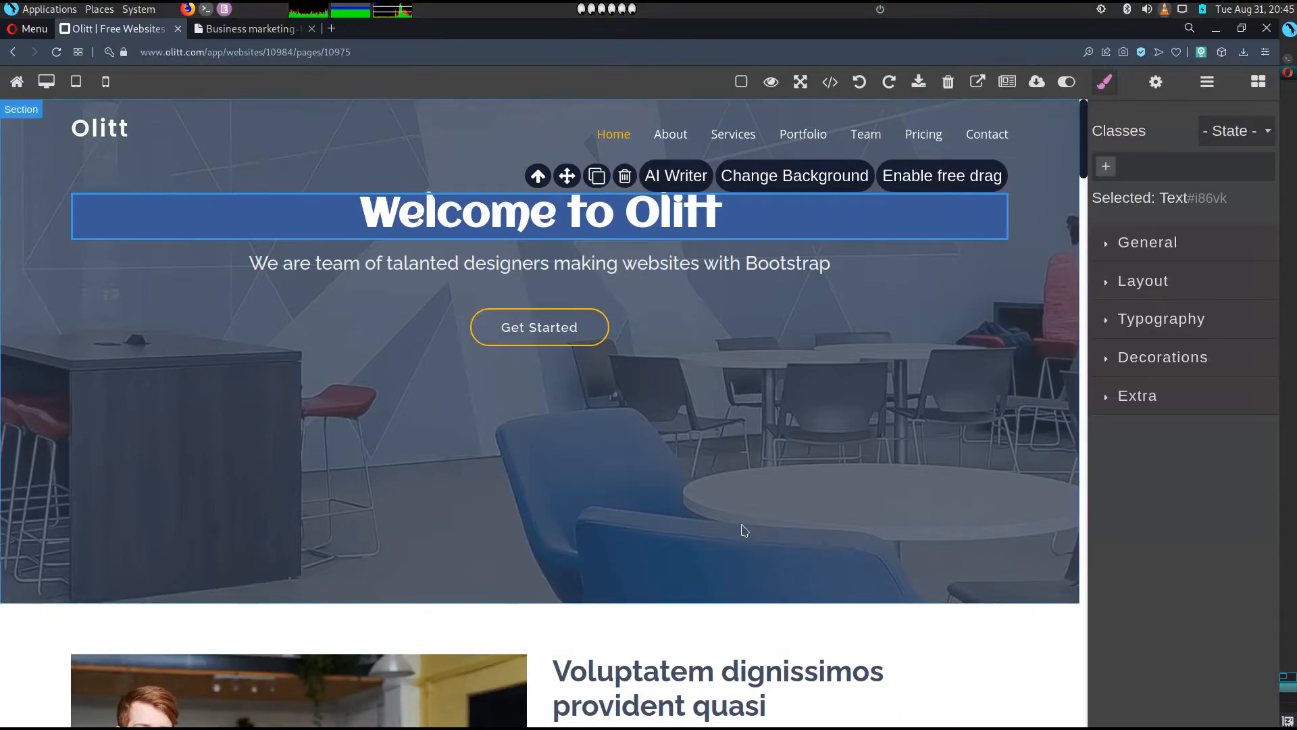
scroll(744, 529, down, 2)
scroll(740, 530, down, 13)
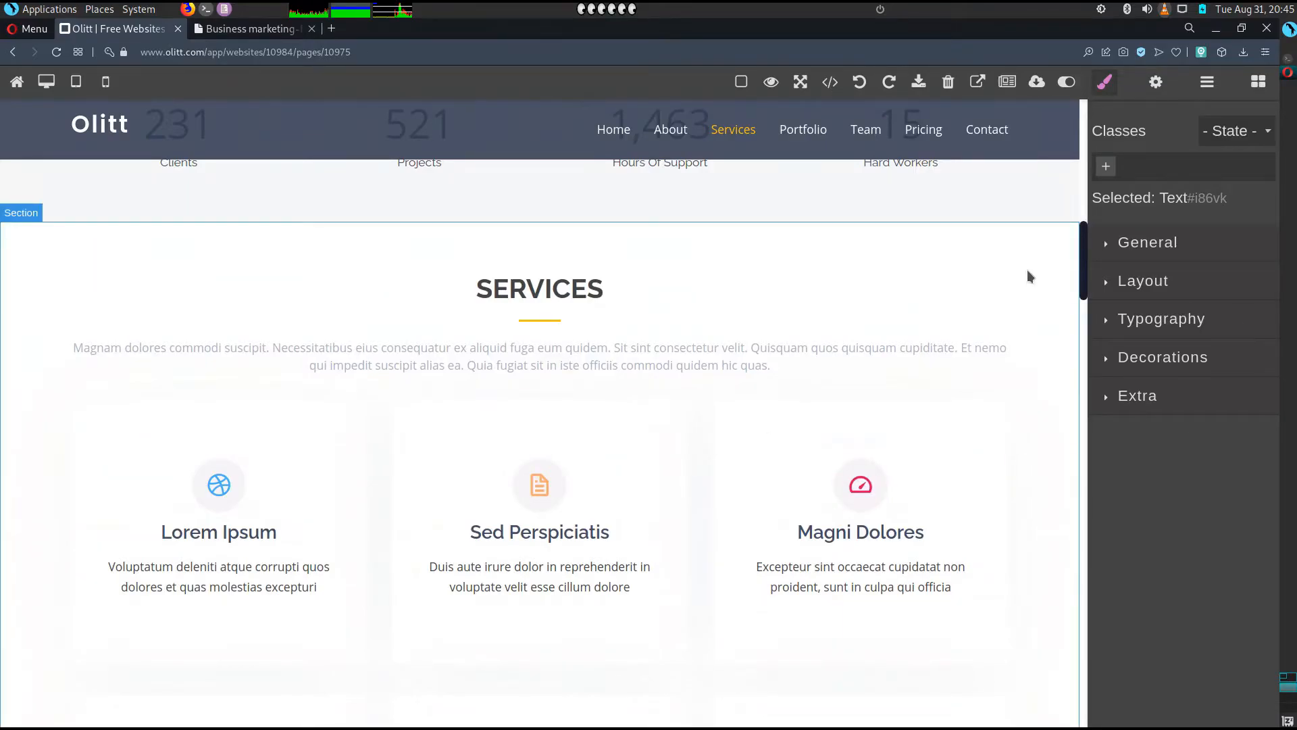
click(1029, 276)
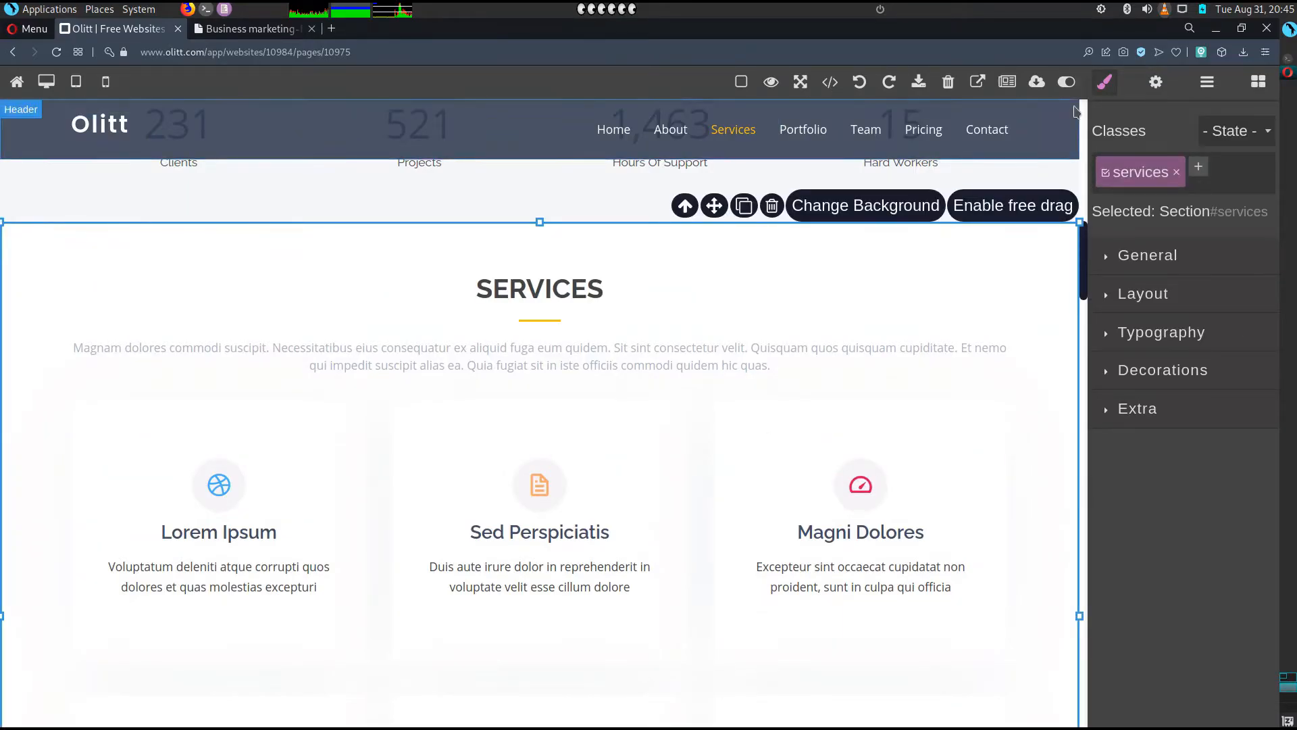
click(1154, 81)
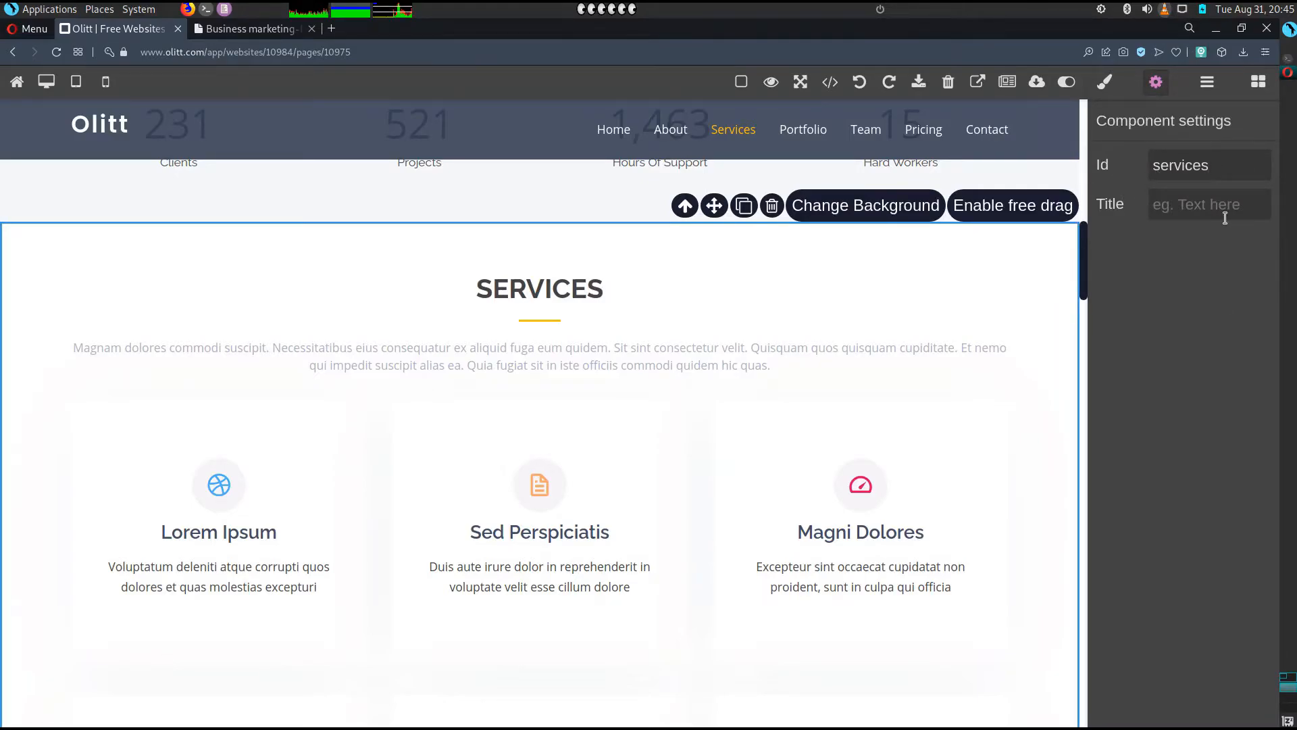
Copy the Services section's Id "services", paste it into the section's Title, and return to the upper part of the page.
right_click(1202, 176)
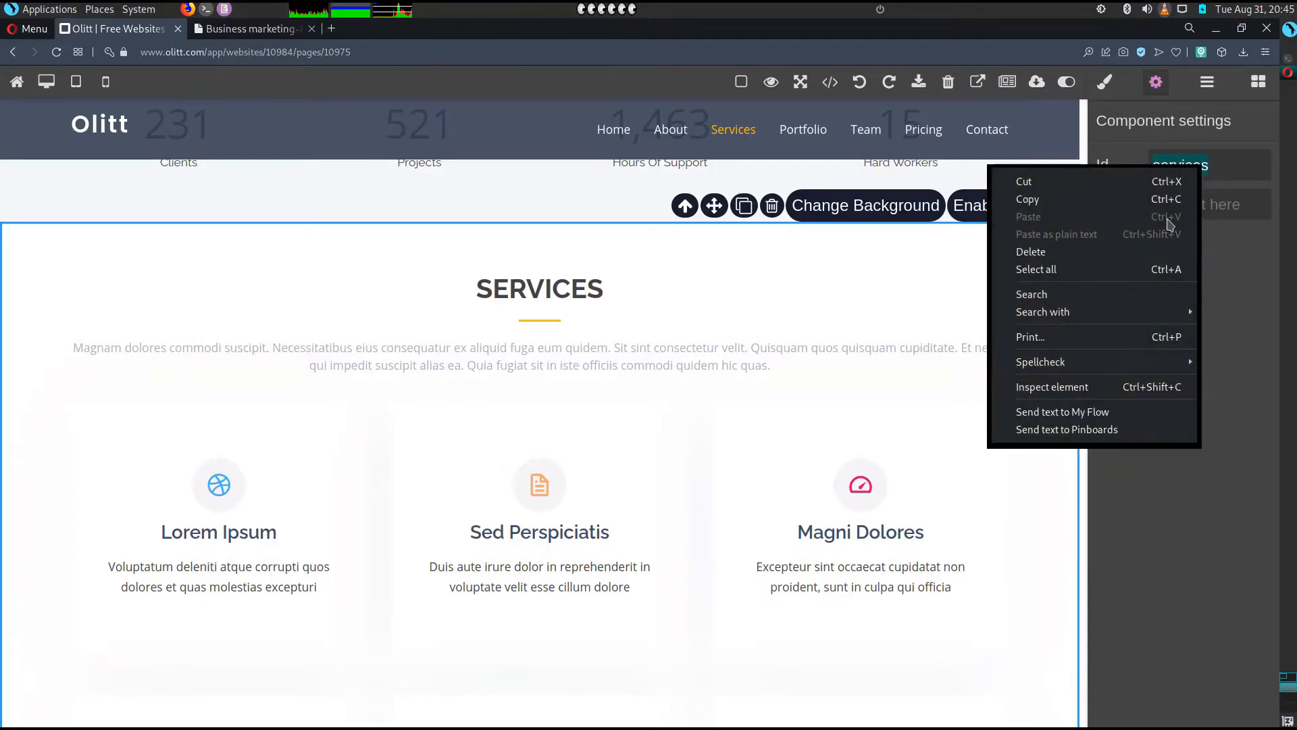
click(1139, 198)
right_click(1240, 204)
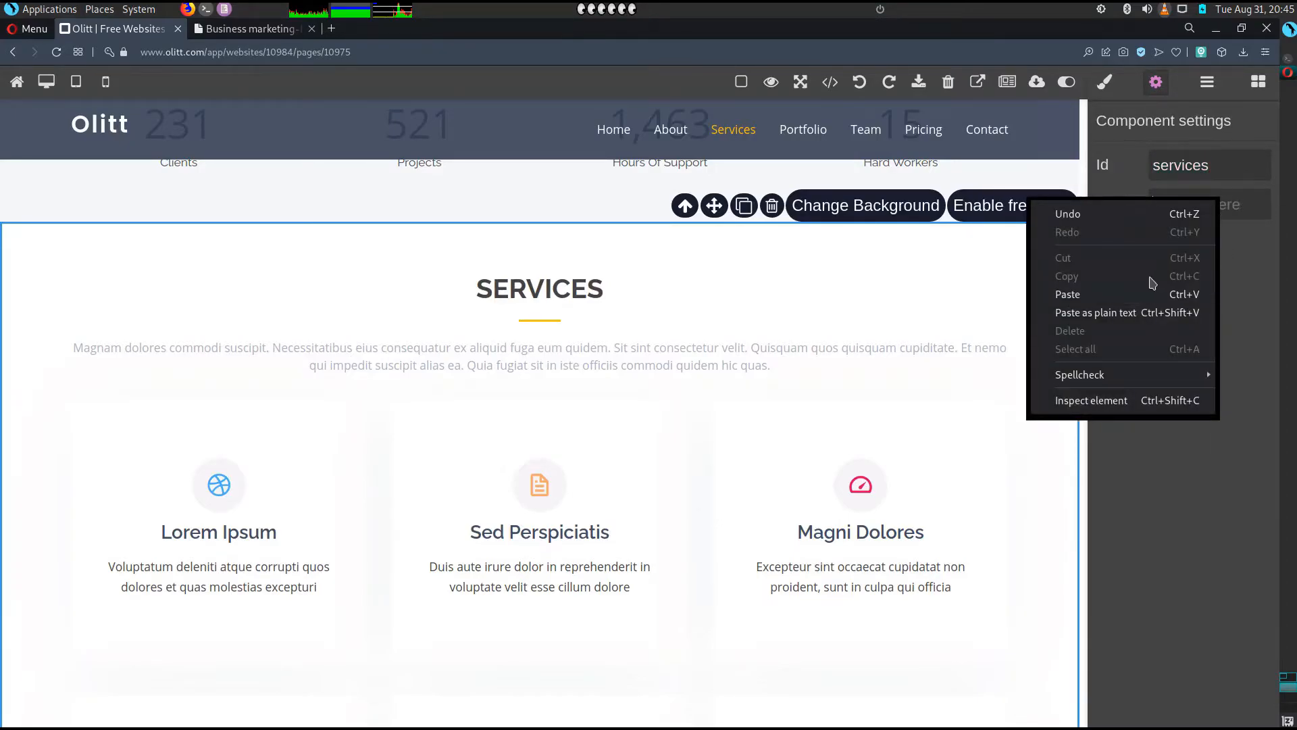
click(1189, 296)
click(972, 369)
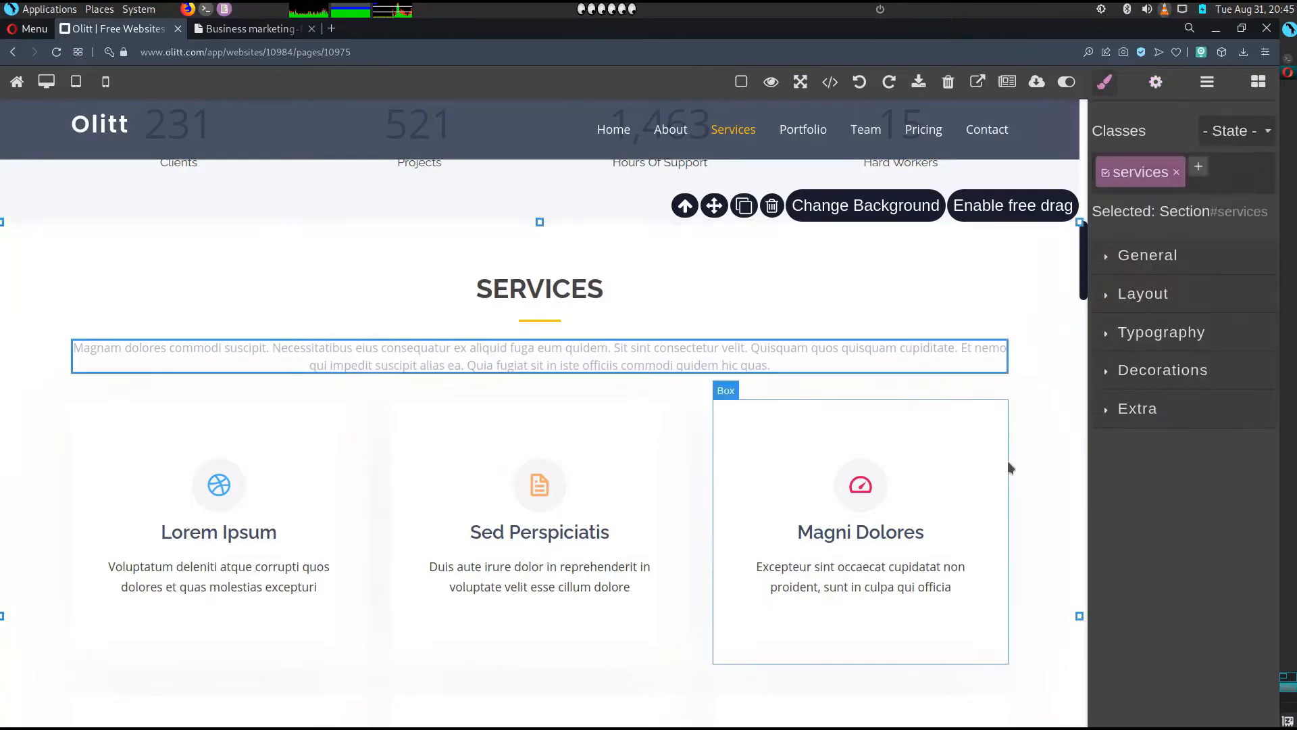
scroll(915, 283, up, 15)
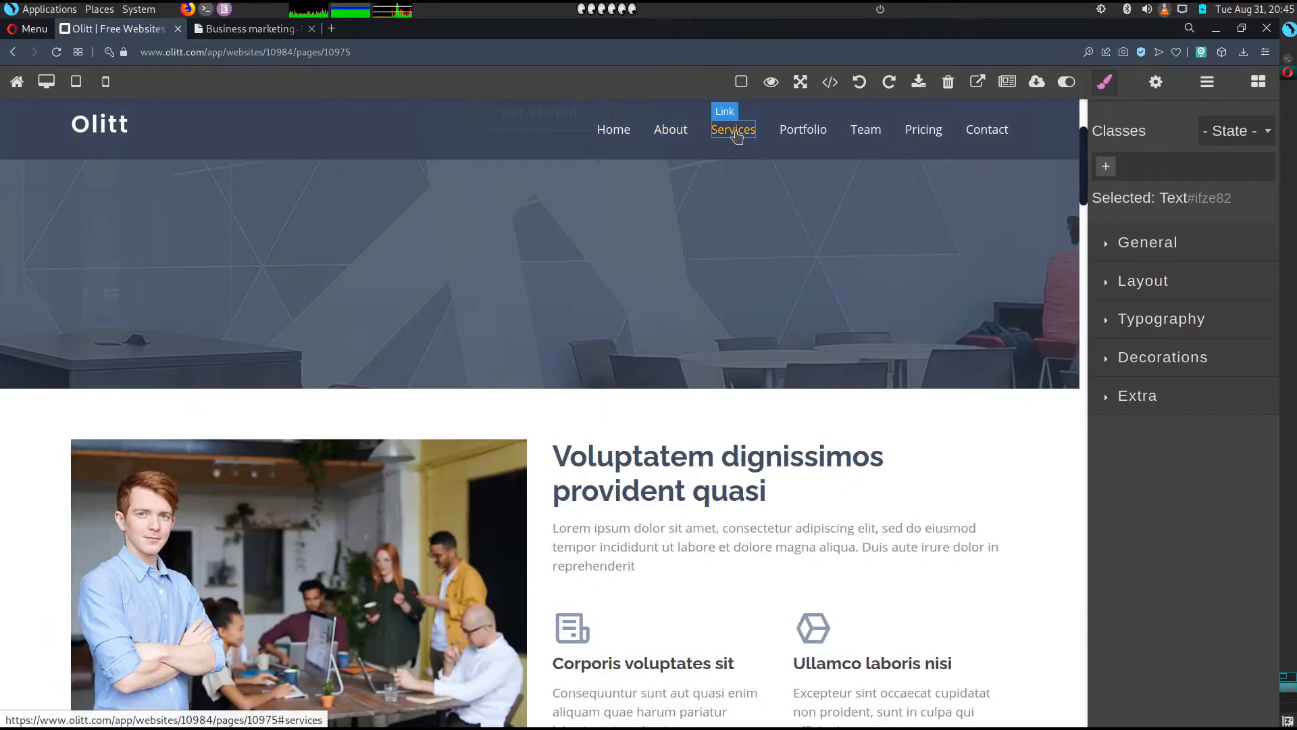
Select the Services item in the navigation menu and review its Link Settings without changing them.
click(736, 135)
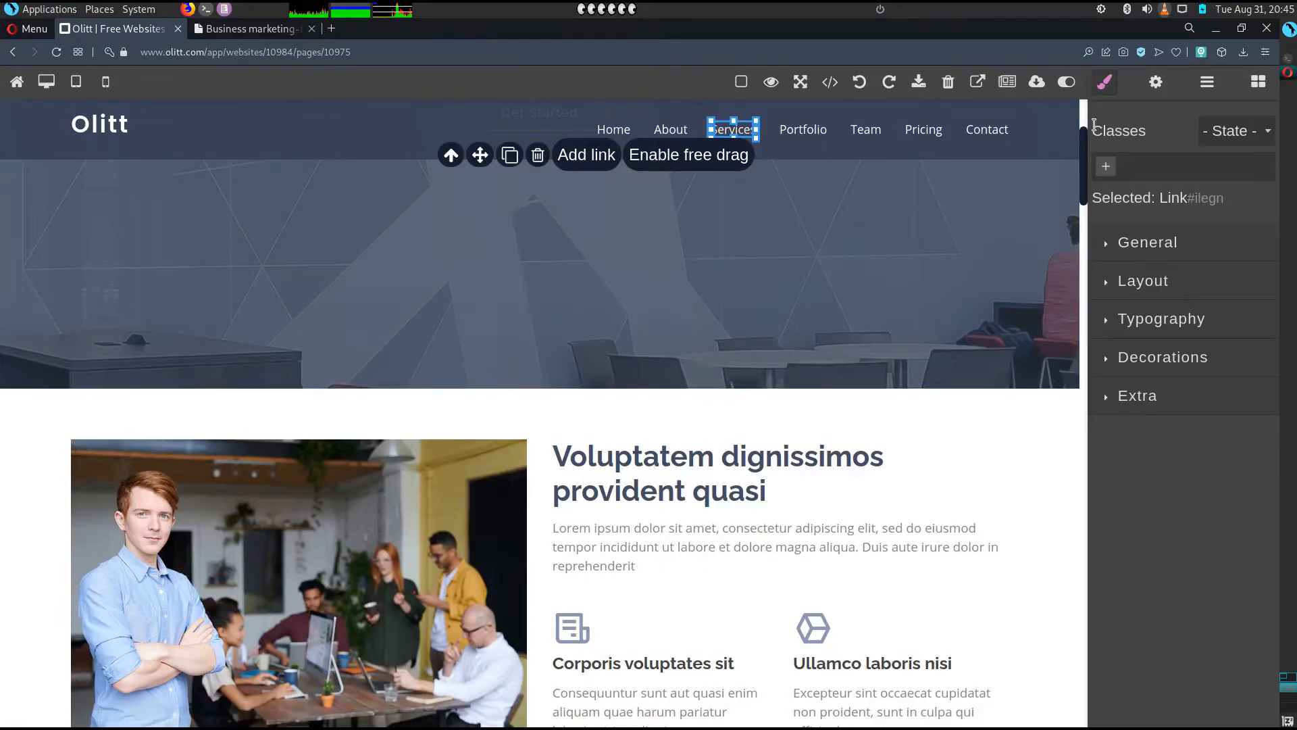
click(584, 162)
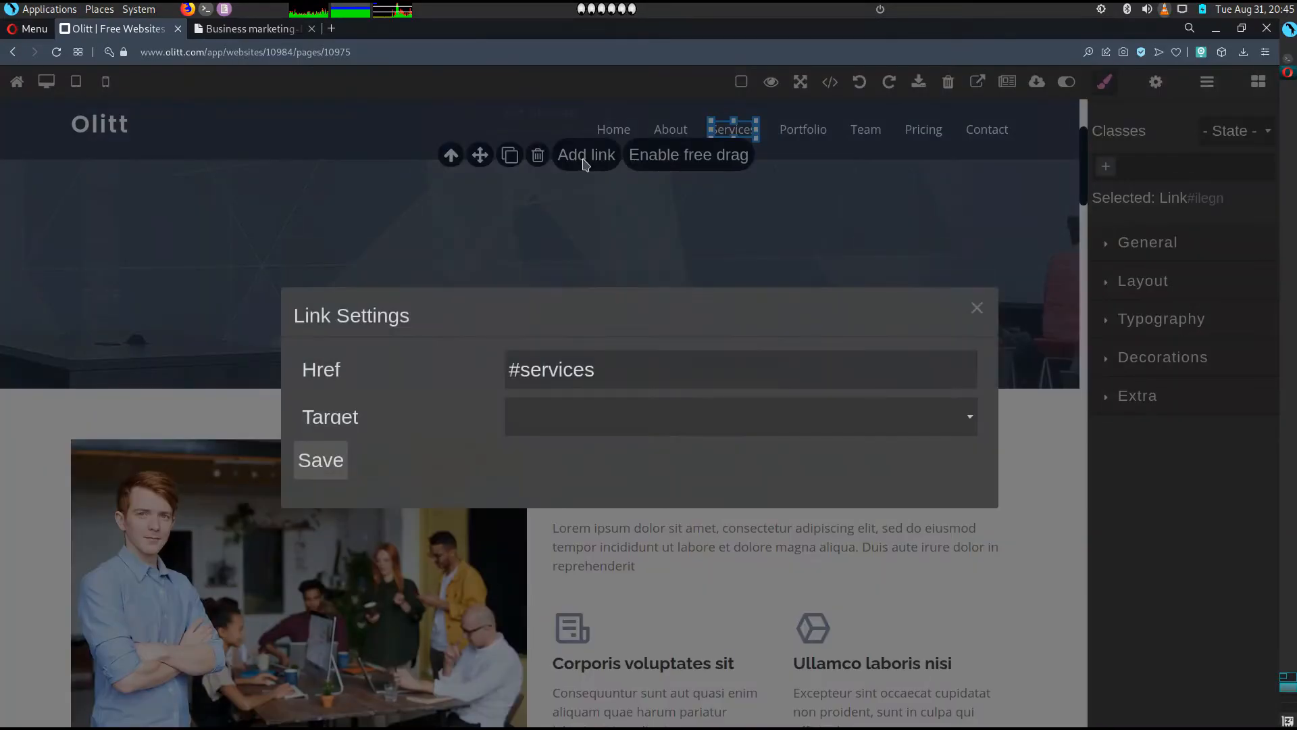
click(975, 309)
Paste "services" as the Title of the Services menu link and keep its Target as This window.
click(1157, 84)
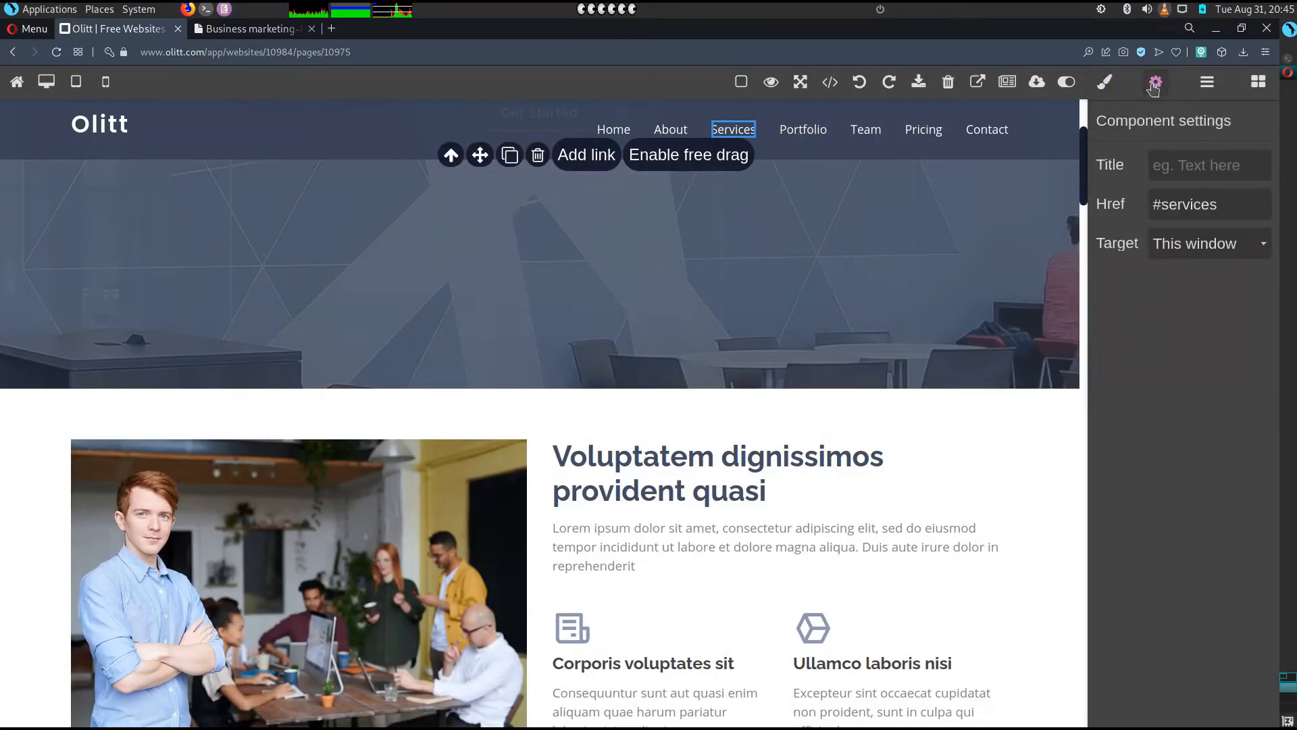
right_click(1187, 174)
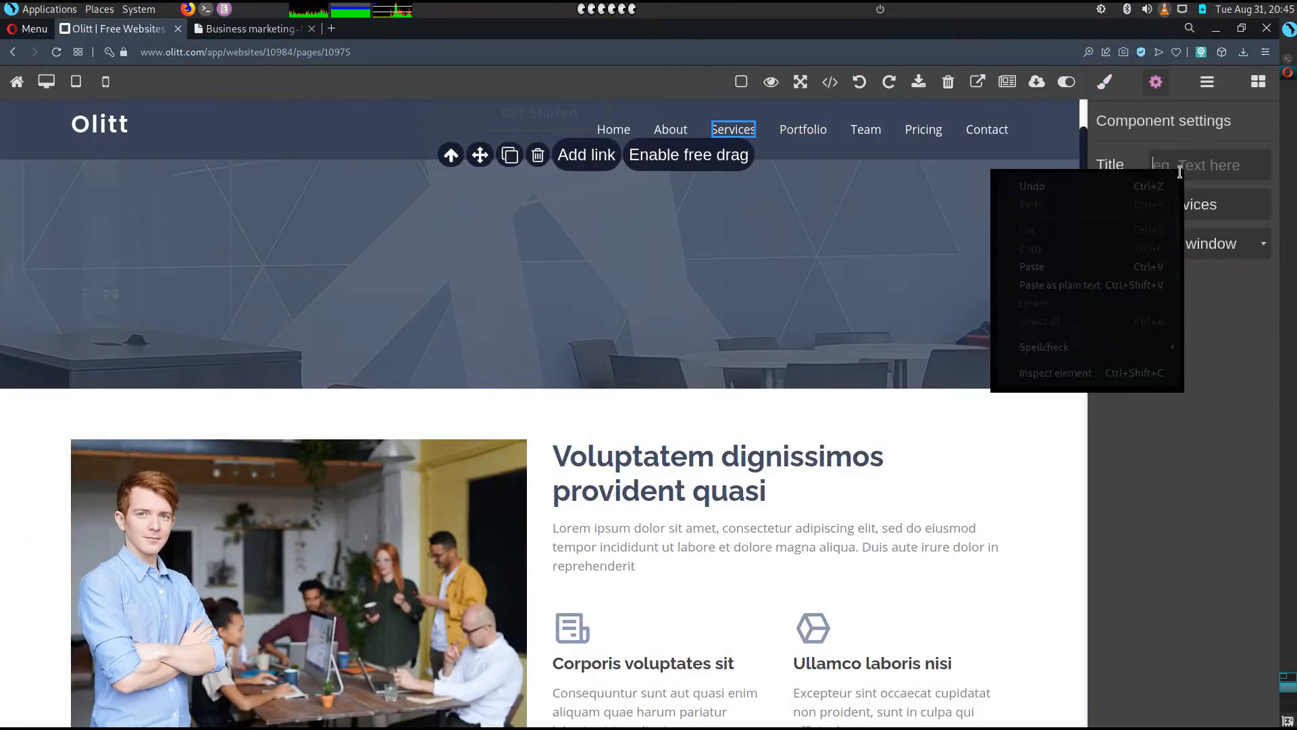
click(1040, 280)
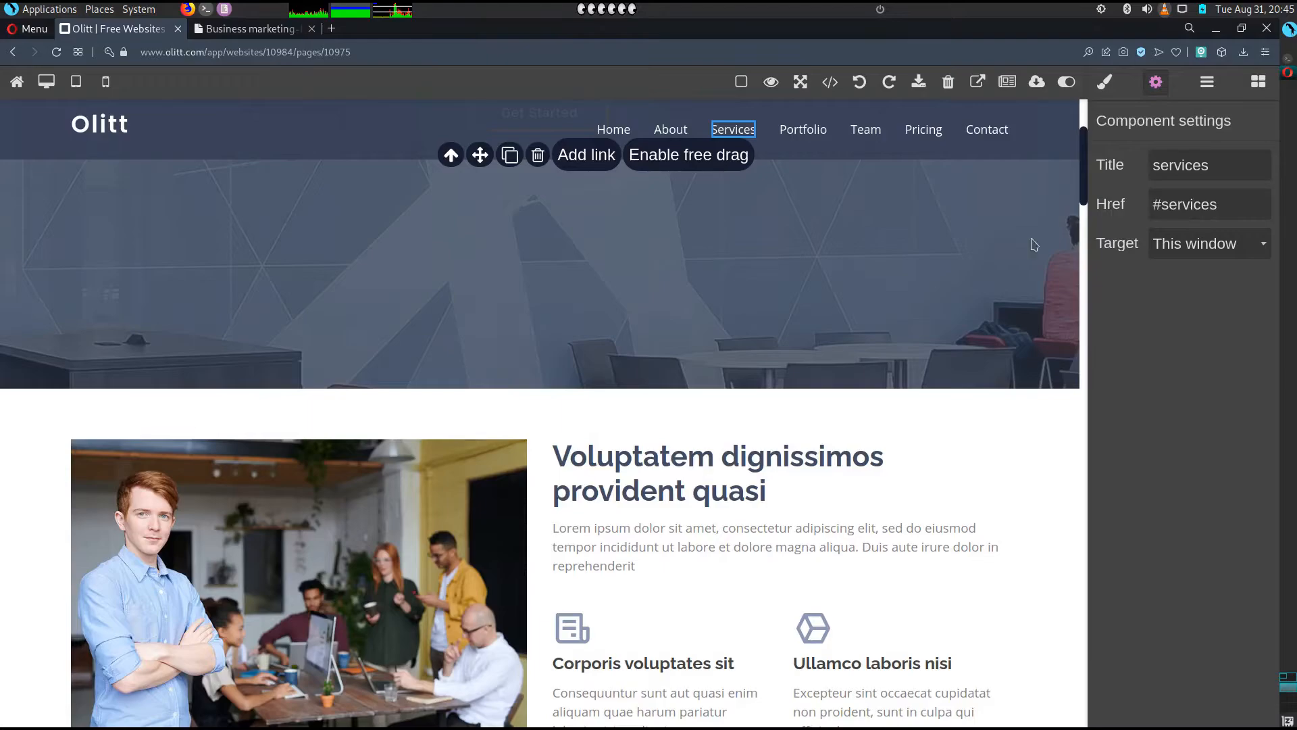
click(1192, 250)
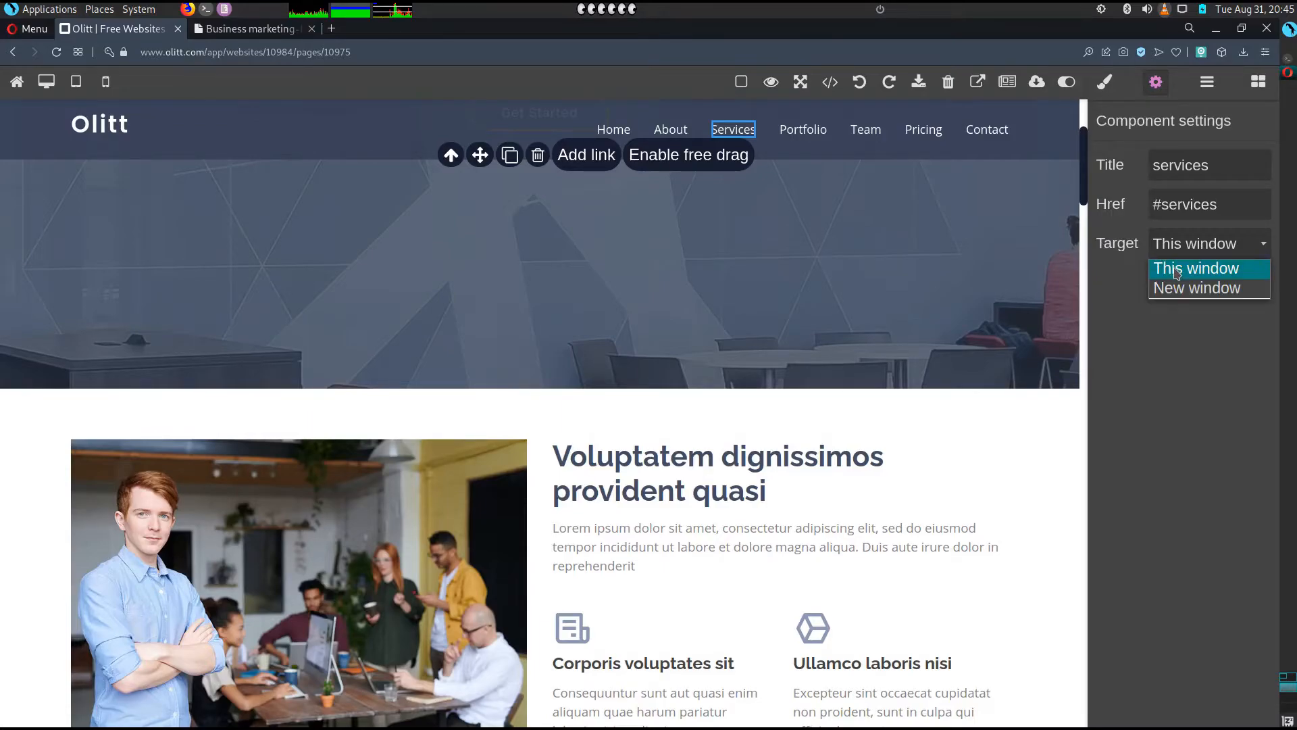
click(1172, 248)
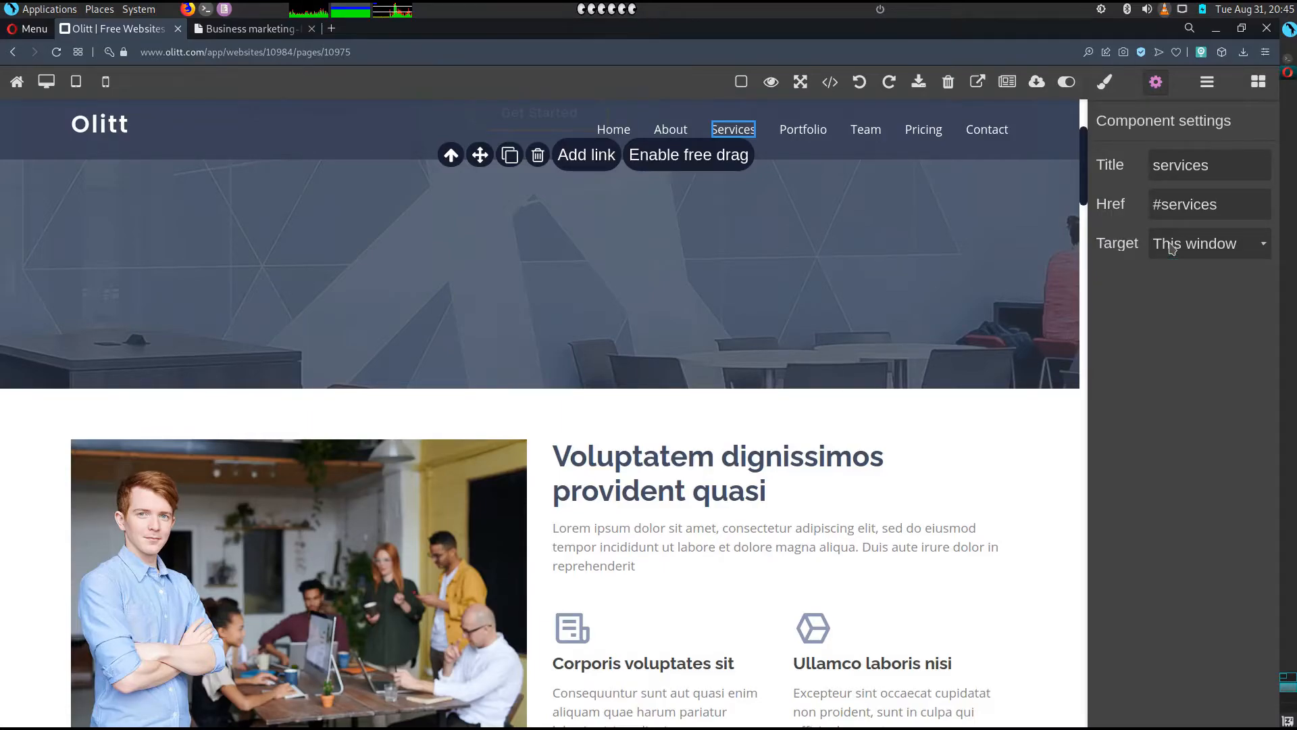
Save the page, switch to the published site's browser tab, and follow the Services navigation link.
click(1073, 84)
click(1067, 85)
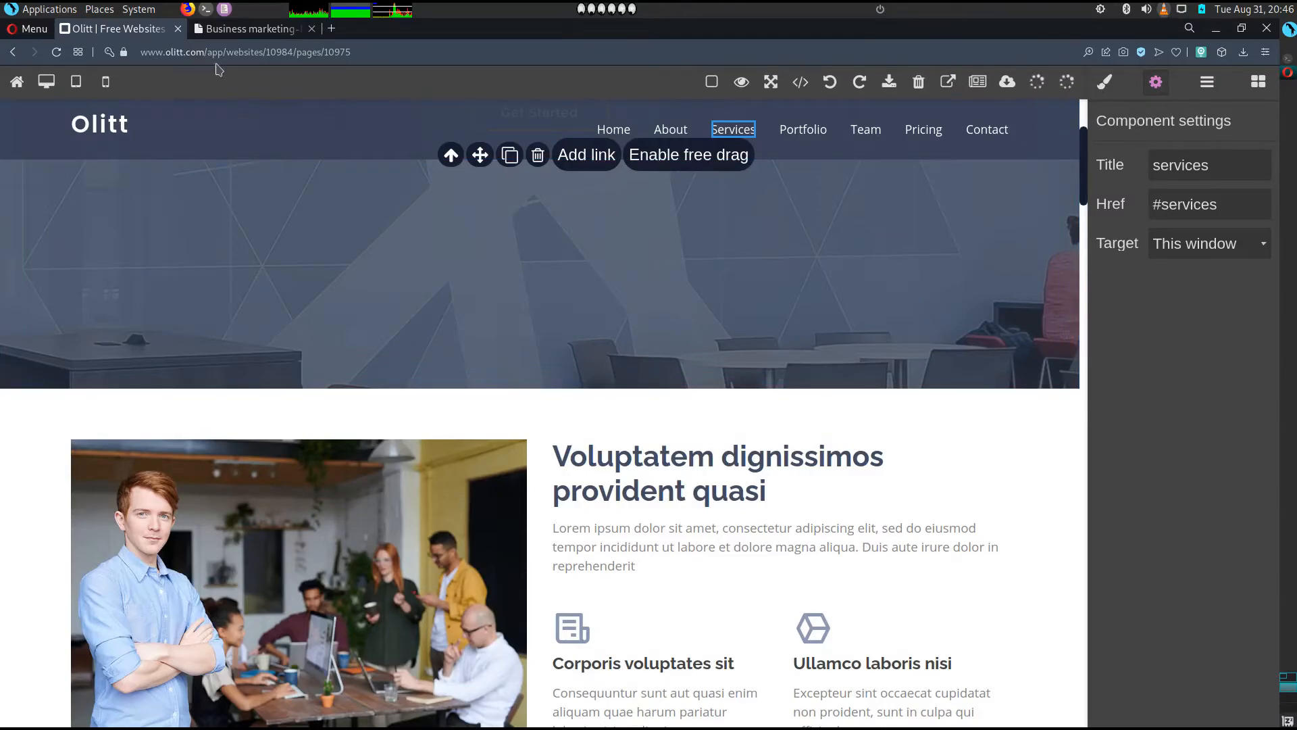
click(247, 29)
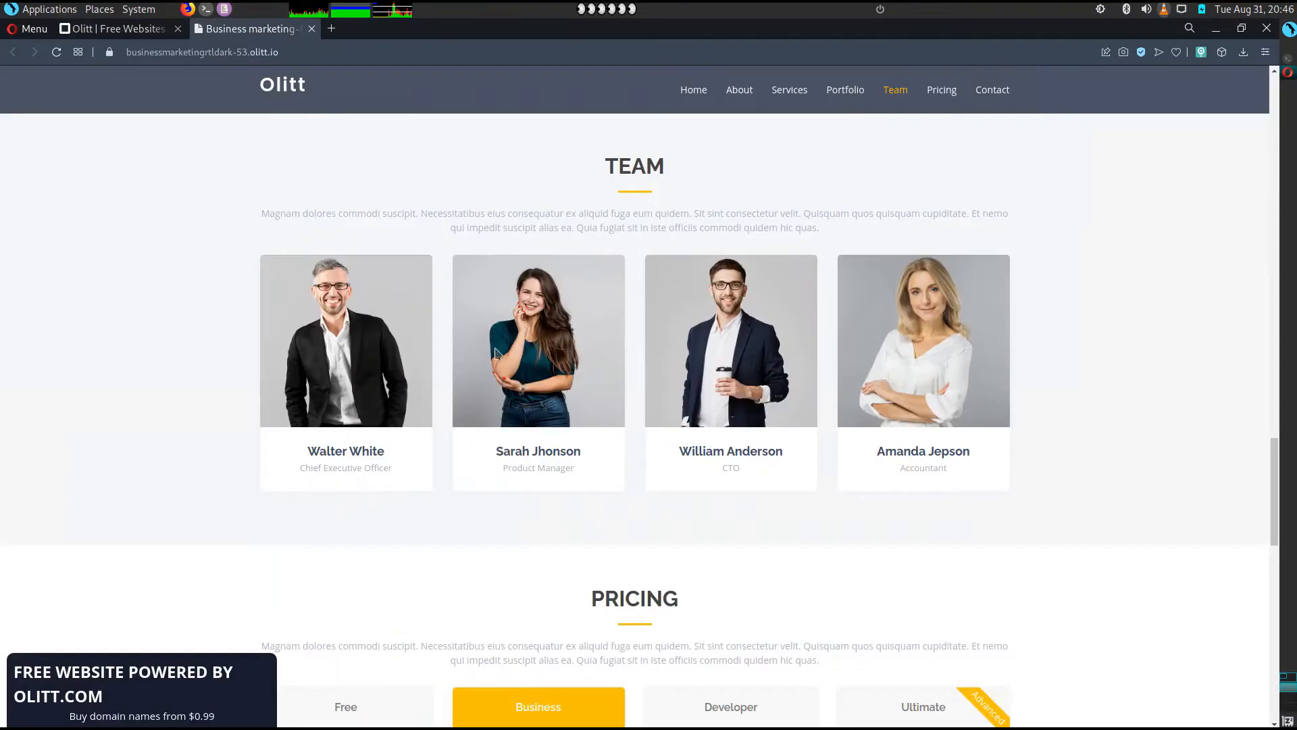
click(791, 91)
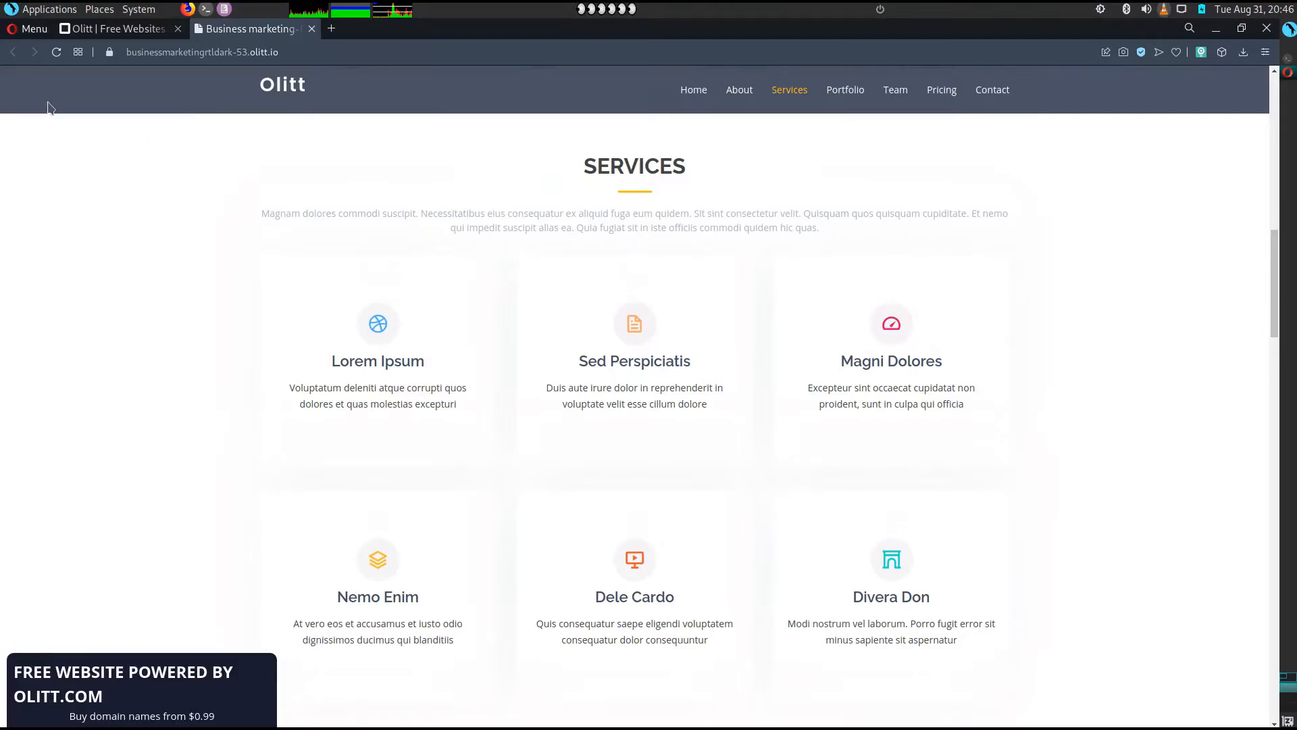
Return to the page editor's browser tab and open image selection for the office photo beside "Voluptatem dignissimos provident quasi".
click(87, 29)
scroll(769, 441, down, 2)
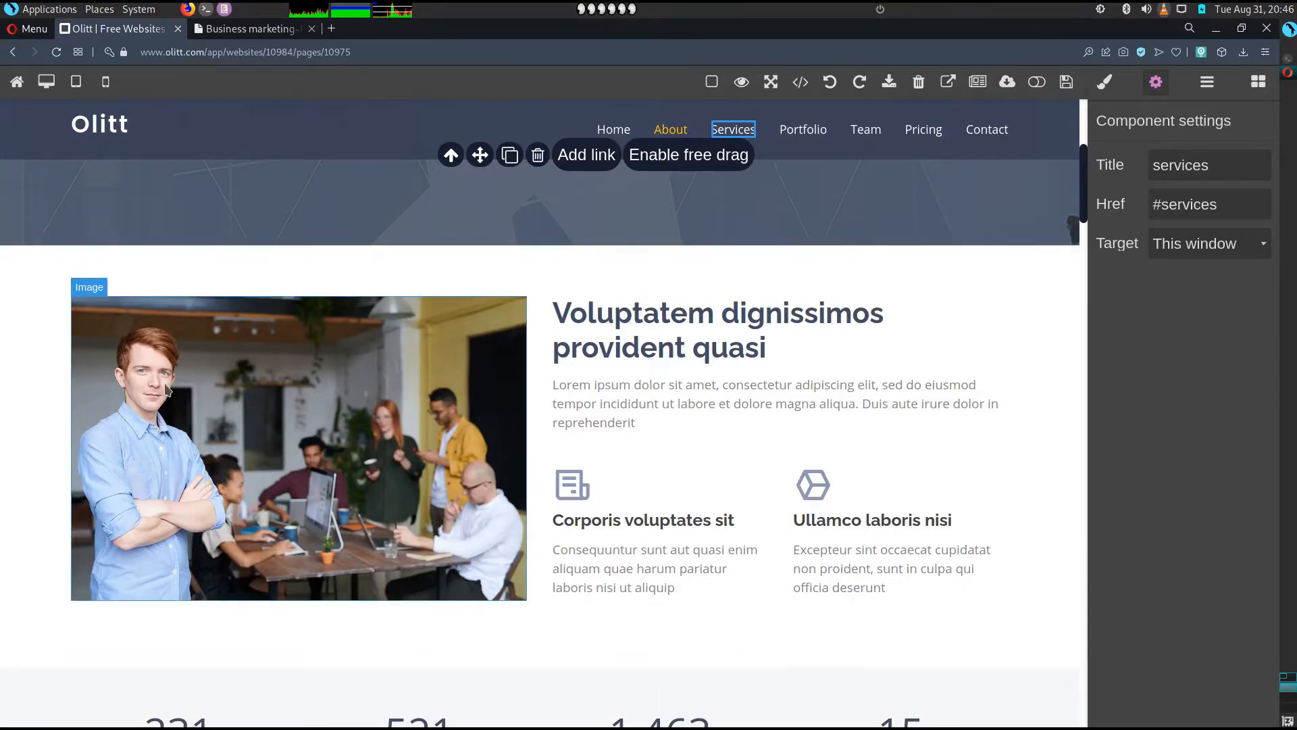
double_click(210, 368)
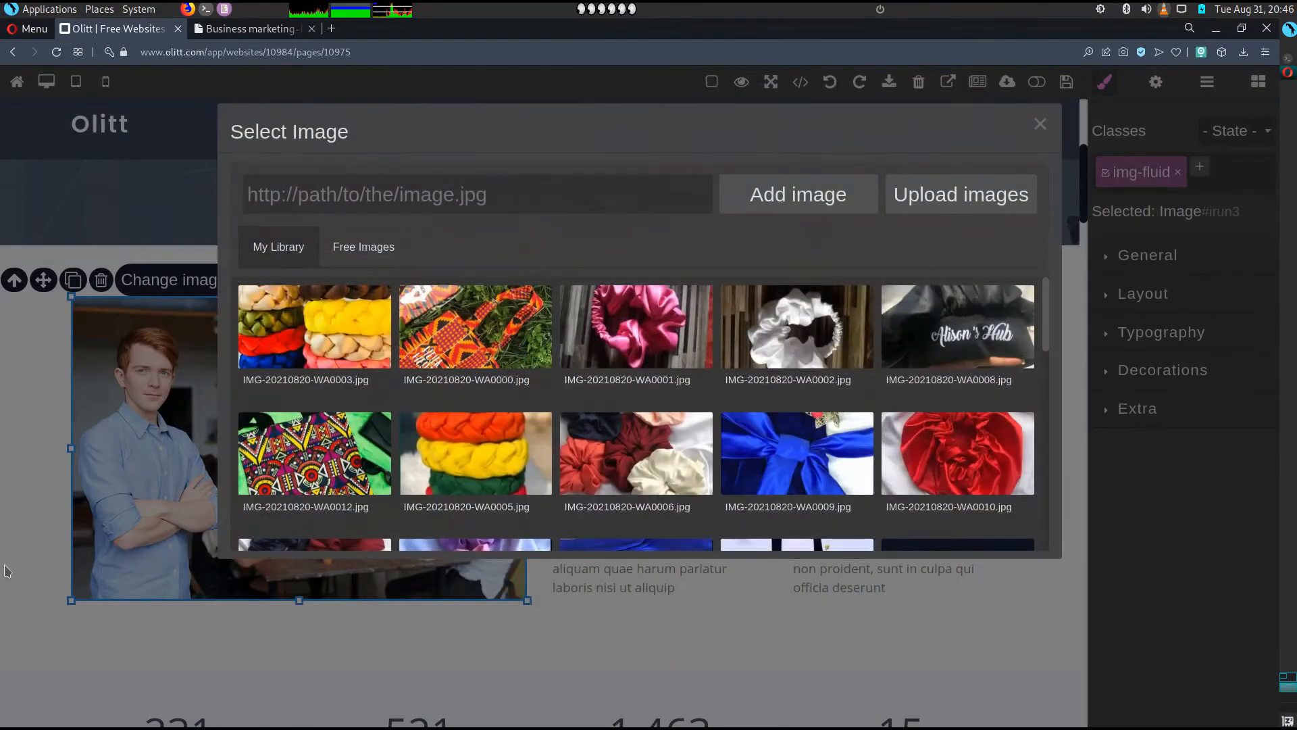
Try the library images IMG-20210820-WA0003, WA0000, WA0001 and WA0002 in place of the office photo.
click(327, 340)
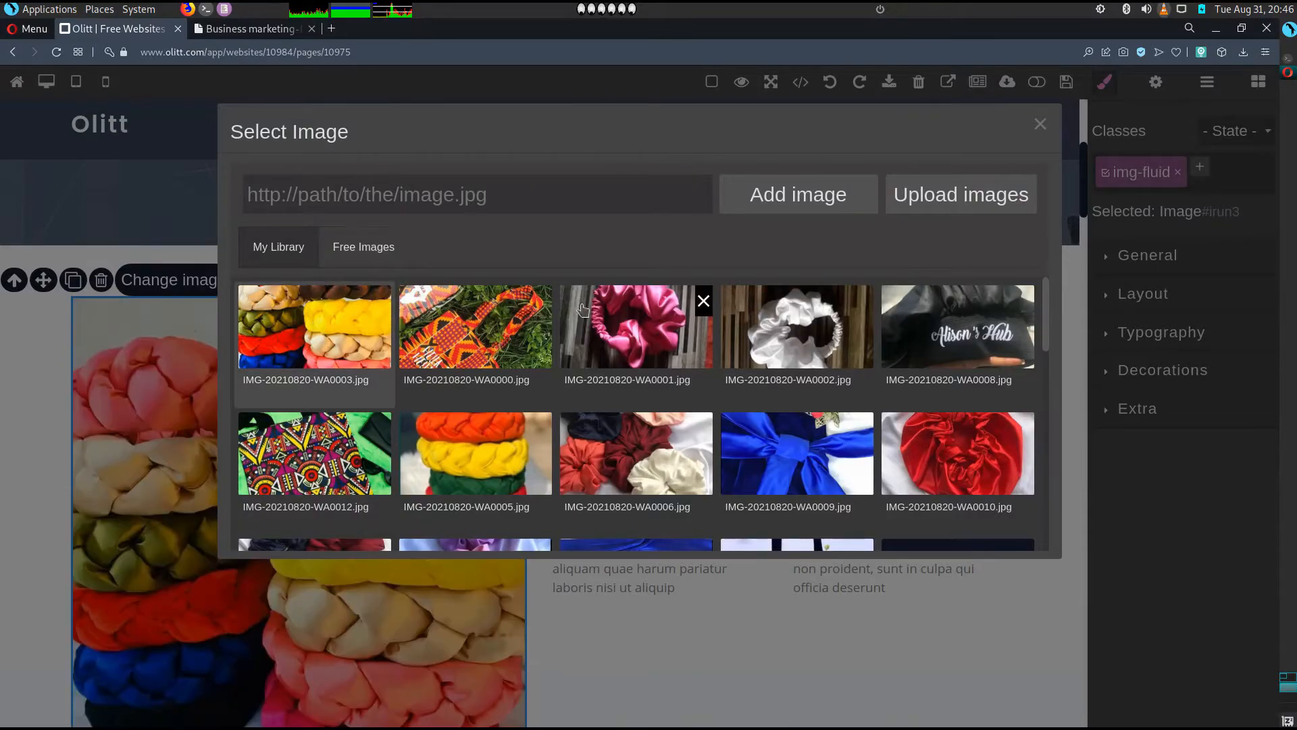
click(486, 328)
click(639, 330)
click(773, 336)
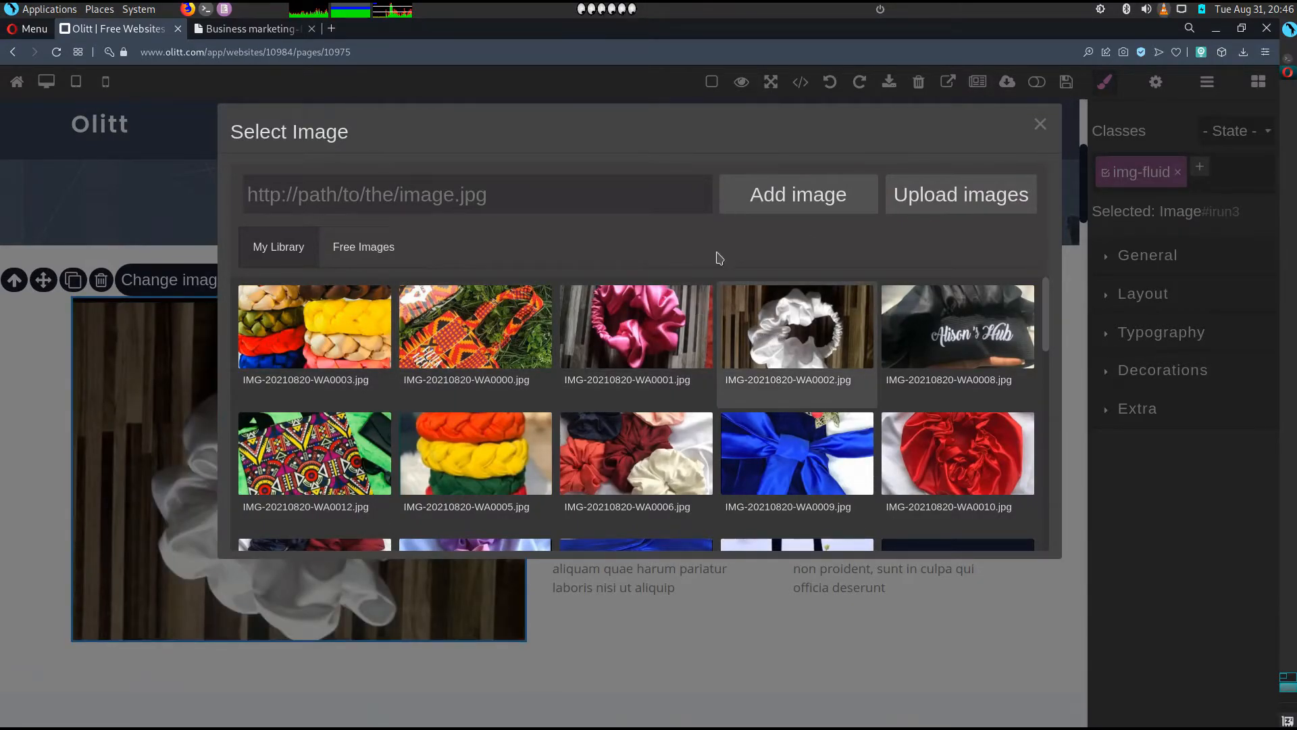
Try several free Unsplash images for the About photo and settle on the "DO SOMETHING GREAT" neon sign.
click(356, 250)
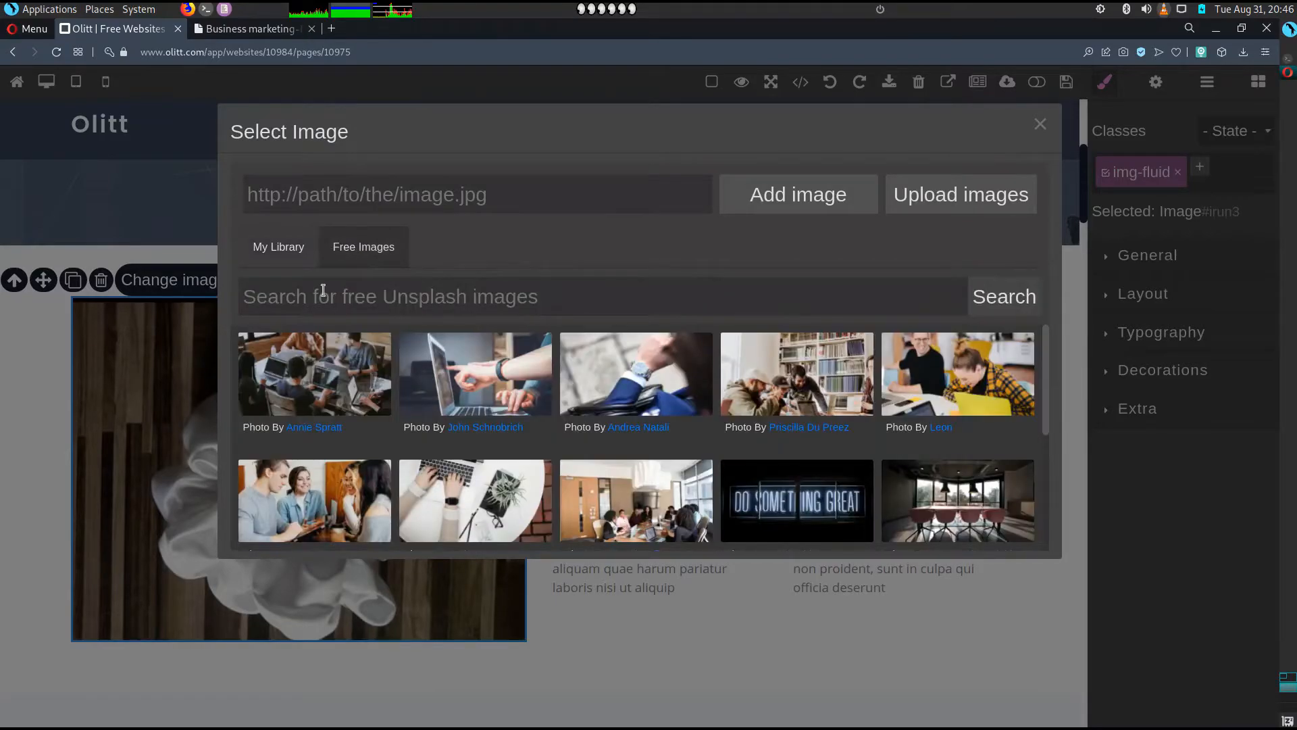
click(476, 393)
click(656, 386)
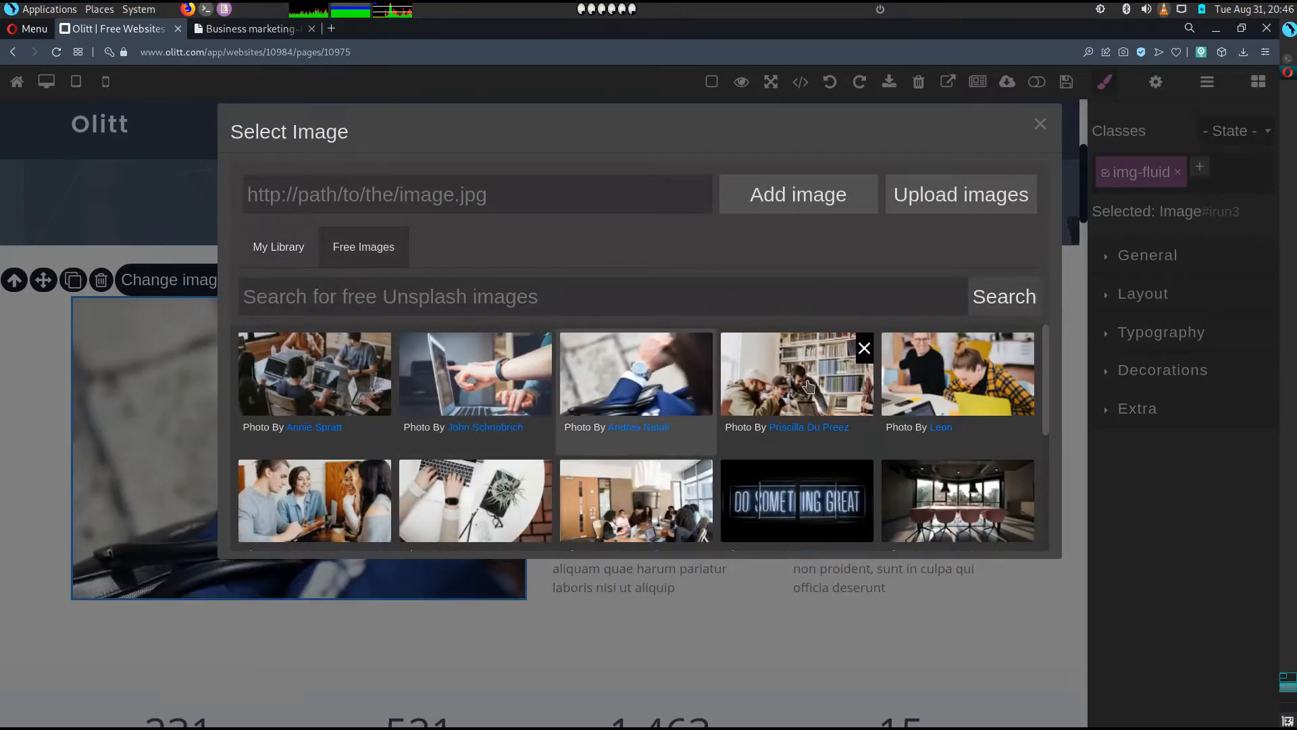
click(809, 387)
click(799, 524)
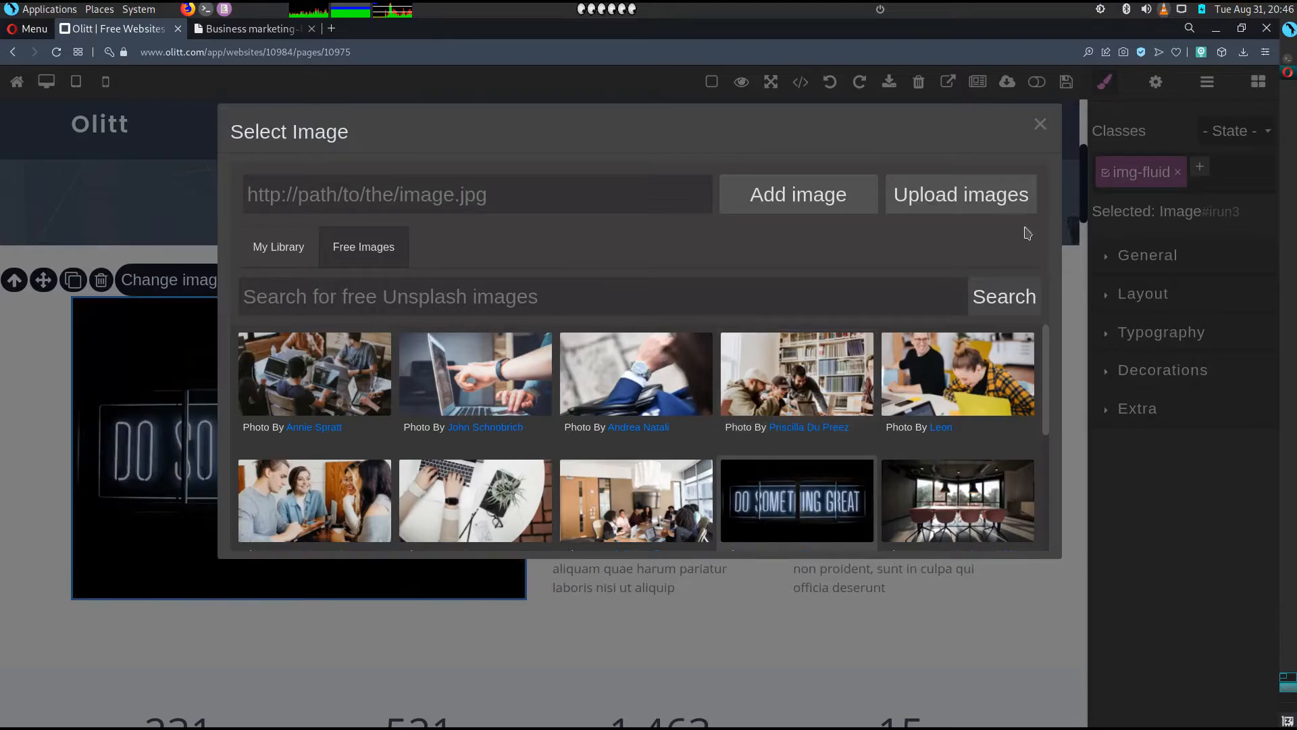
click(1041, 126)
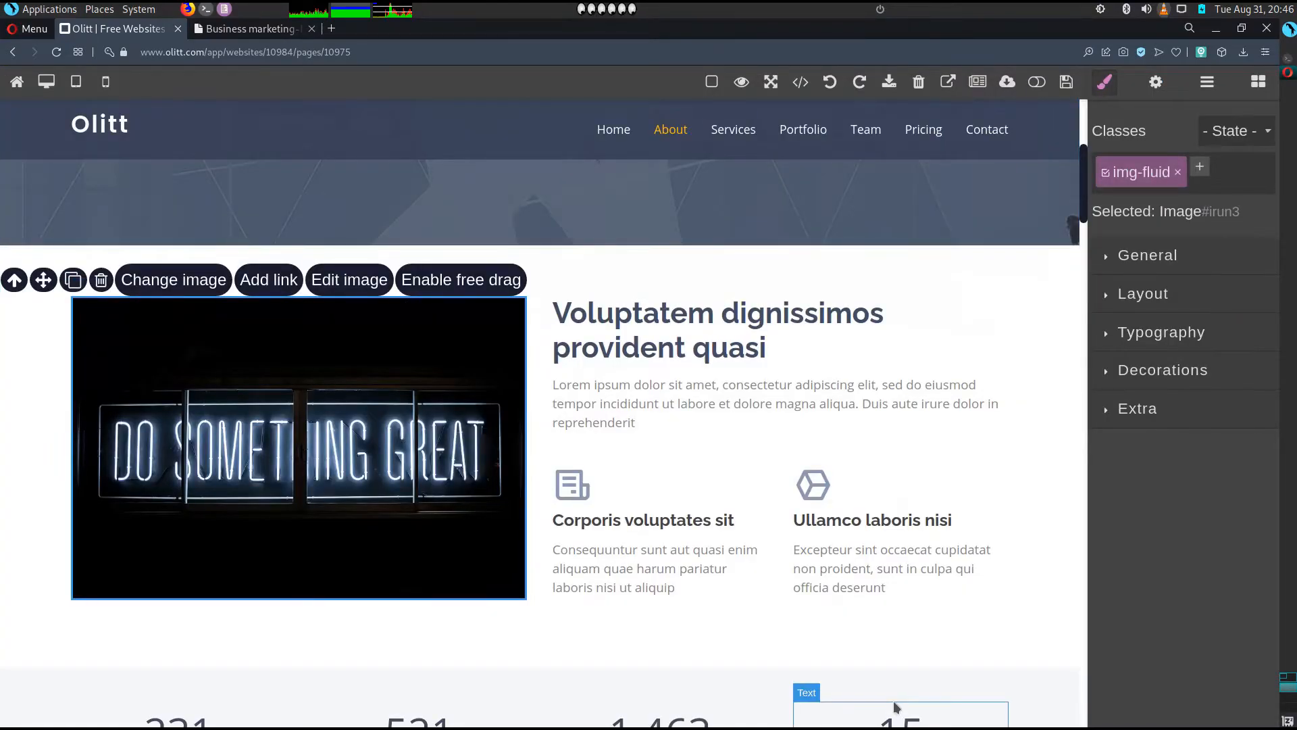
Delete the Call To Action section that follows the Services section.
scroll(878, 703, down, 3)
scroll(860, 700, down, 3)
scroll(862, 679, down, 5)
scroll(841, 653, up, 7)
scroll(833, 659, down, 4)
scroll(833, 661, down, 12)
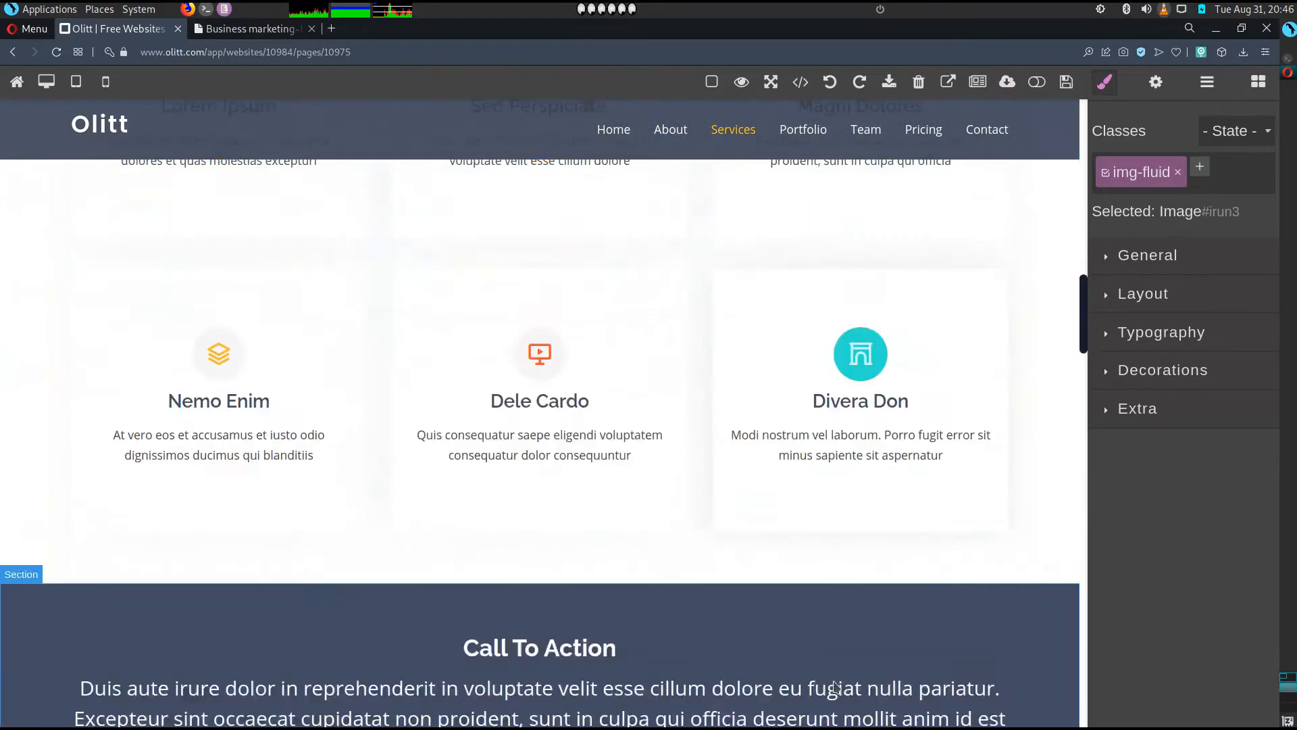
scroll(863, 689, up, 4)
scroll(877, 694, up, 2)
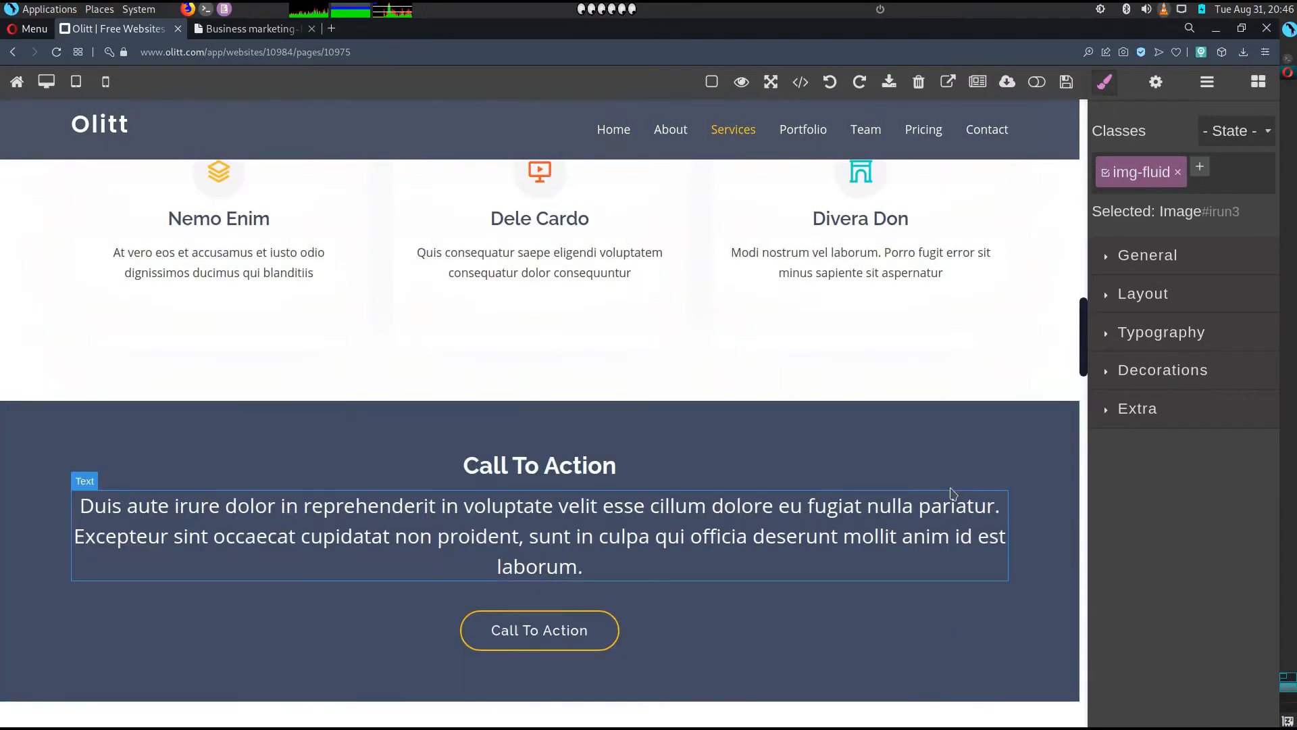
click(987, 434)
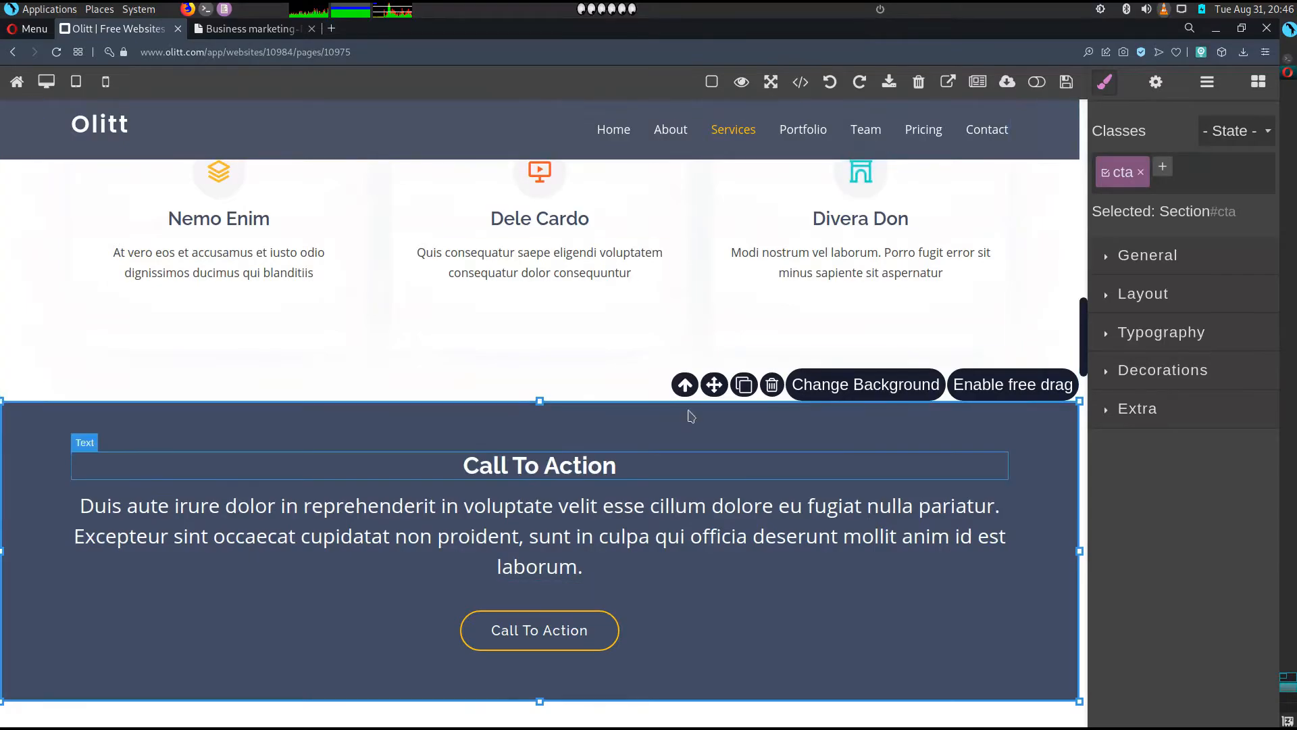
click(771, 385)
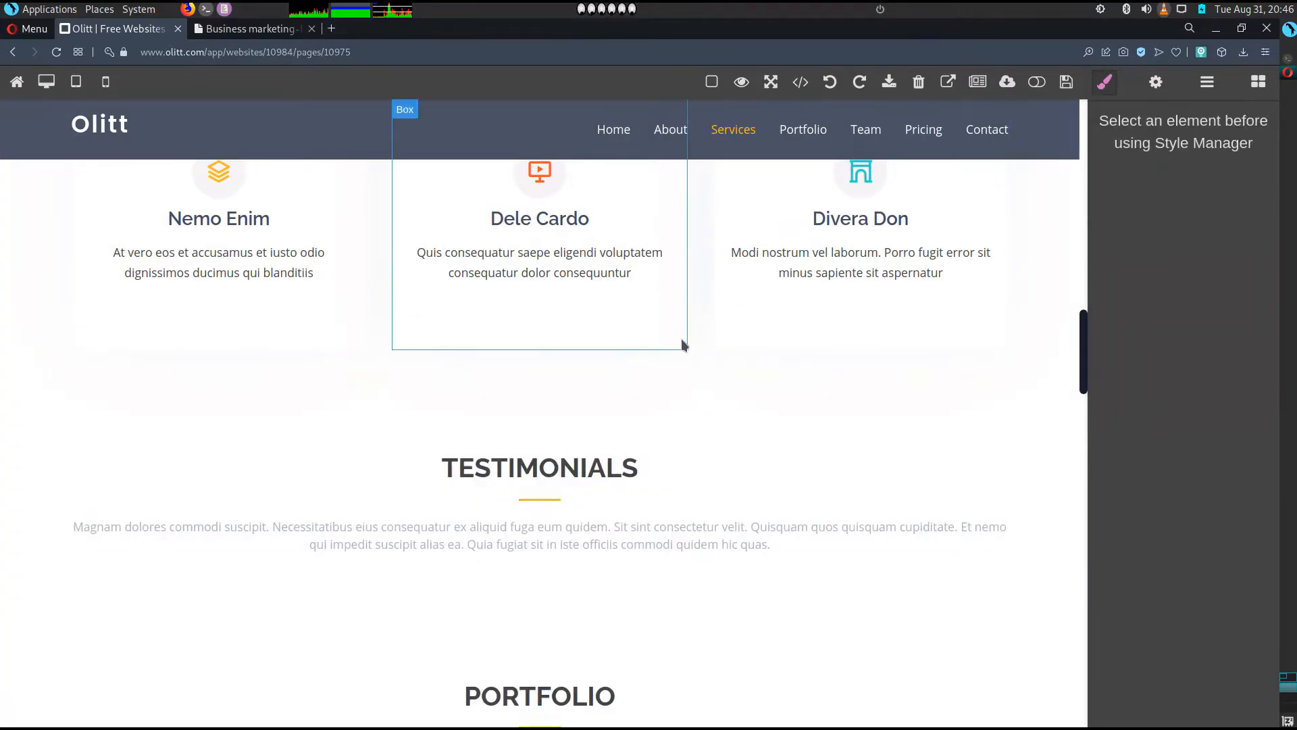
Add a new section block beneath the text in the Testimonials section and fill it with Testimonials Style 1.
scroll(727, 594, down, 1)
scroll(729, 585, down, 2)
scroll(736, 568, up, 3)
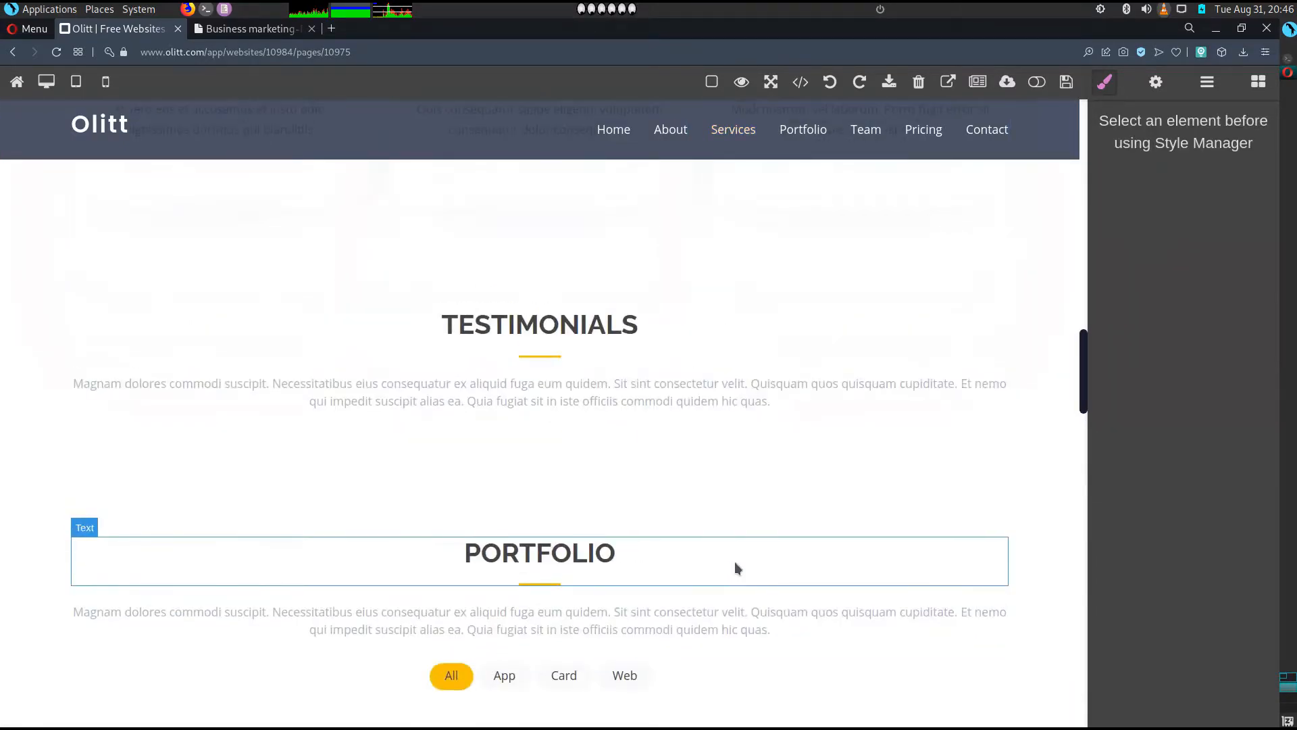
scroll(770, 571, down, 2)
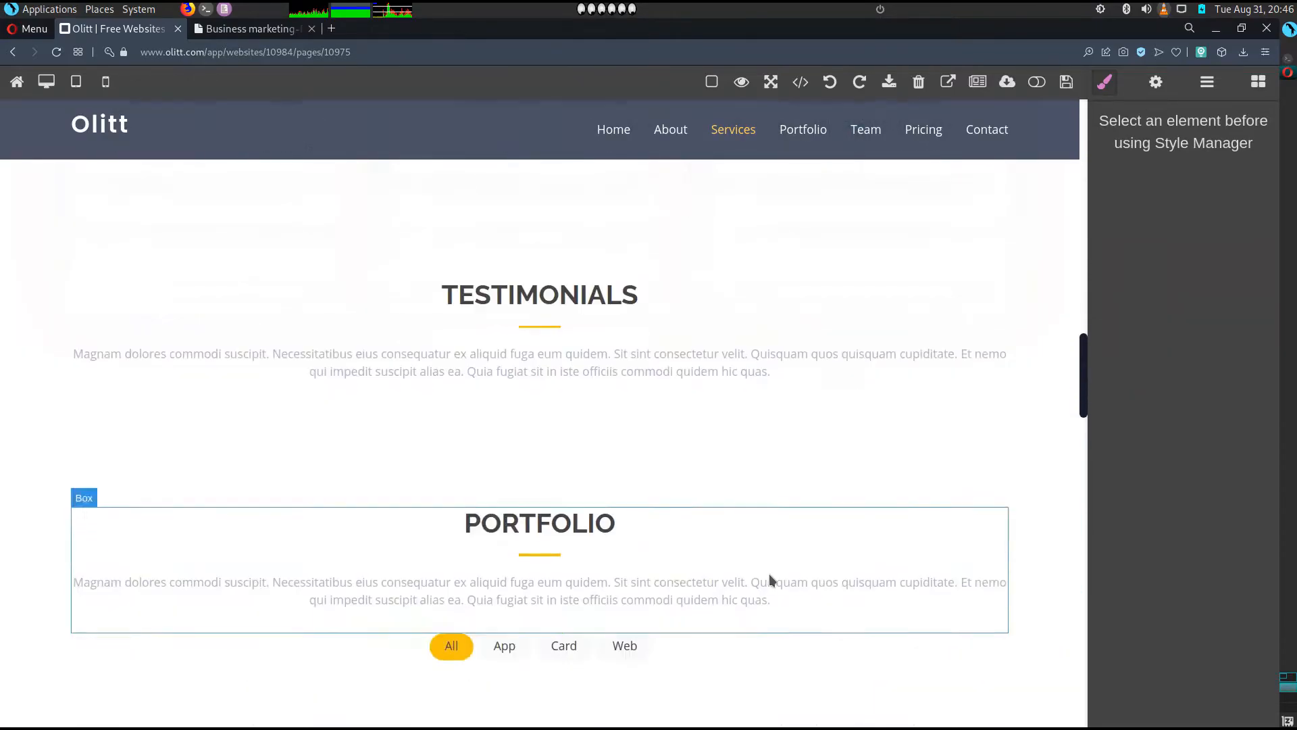
scroll(768, 571, up, 1)
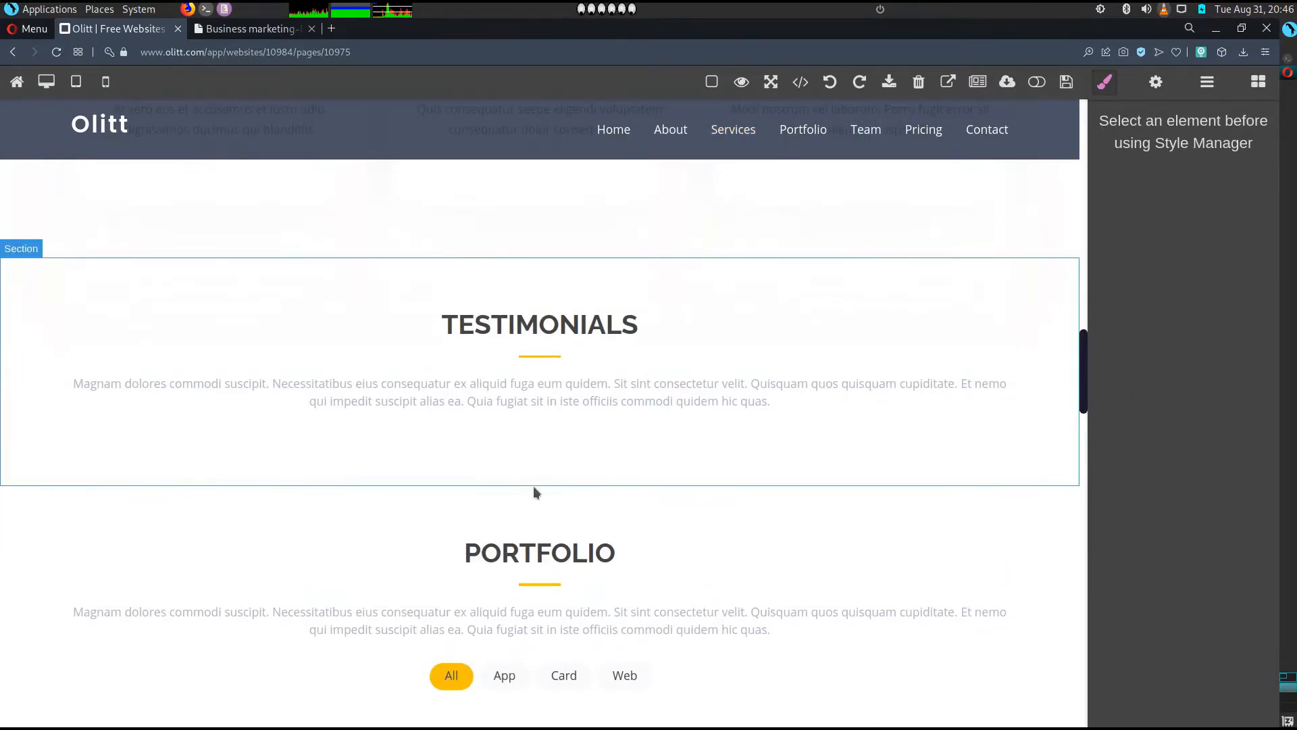
click(878, 287)
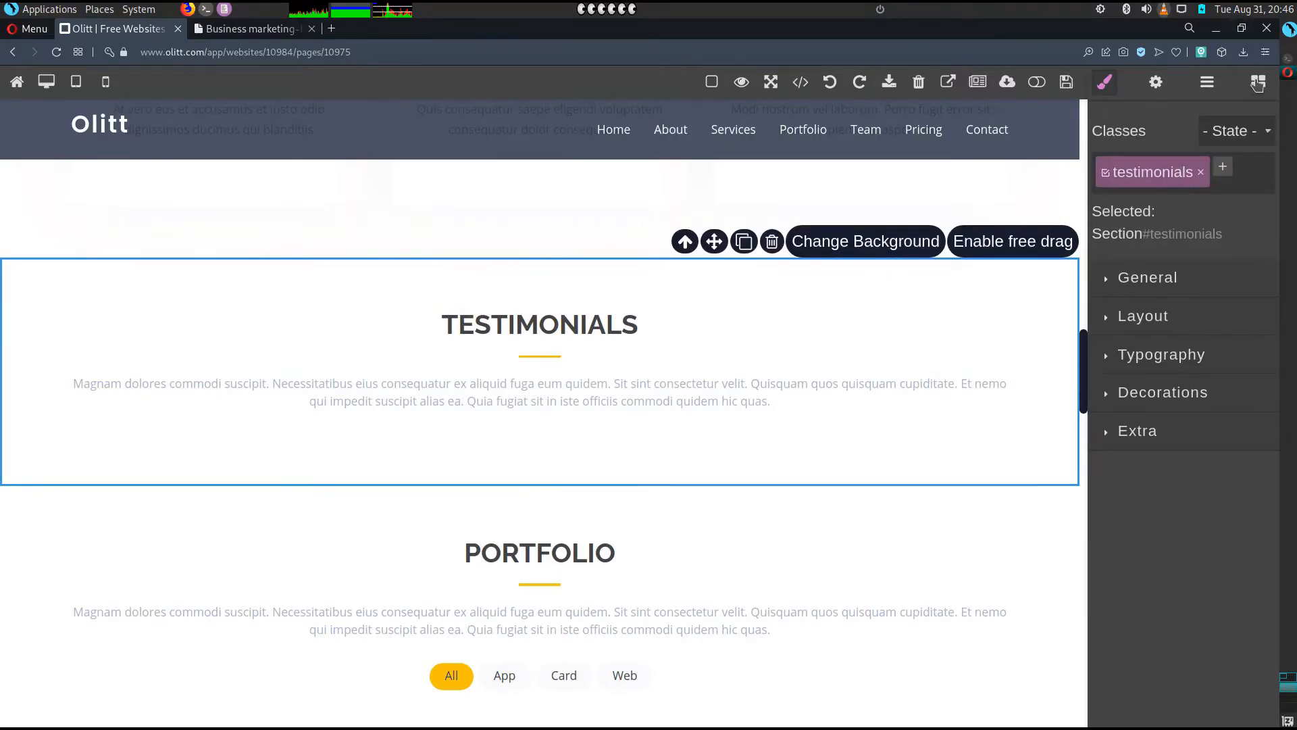
click(1258, 82)
click(1102, 164)
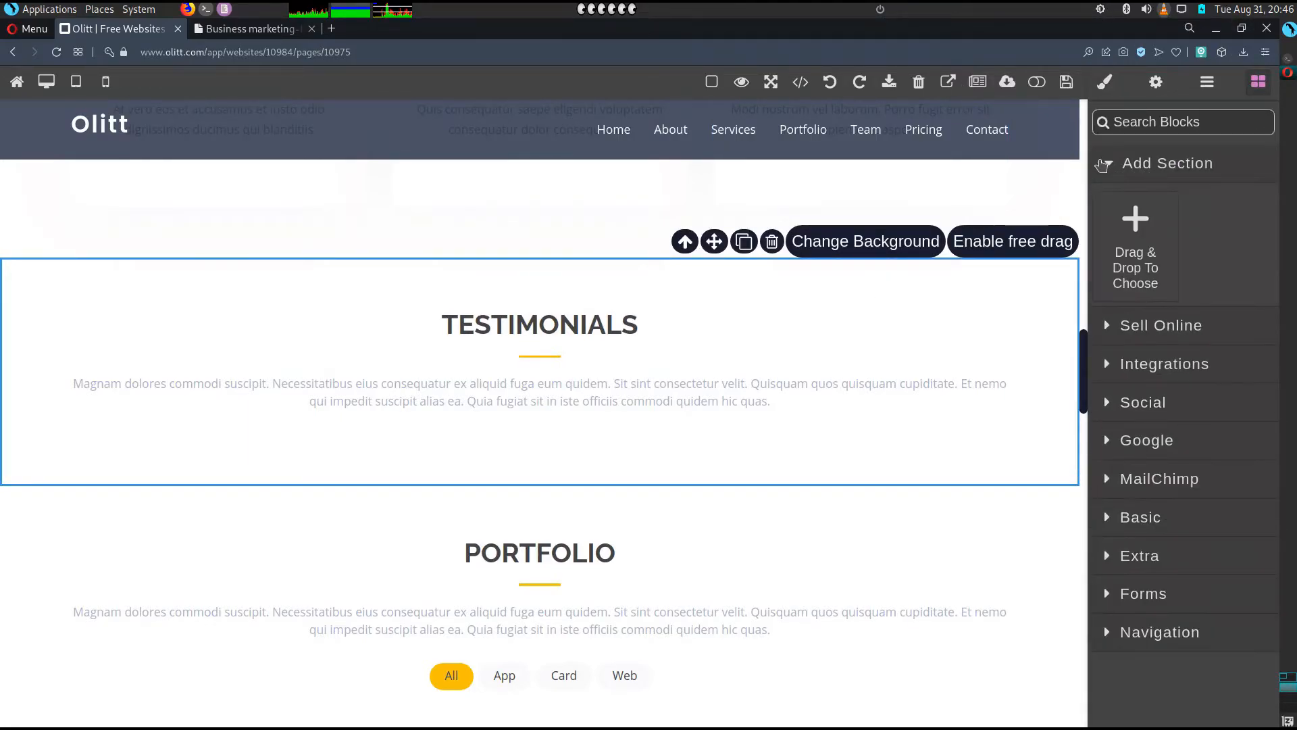
drag(1146, 220, 582, 418)
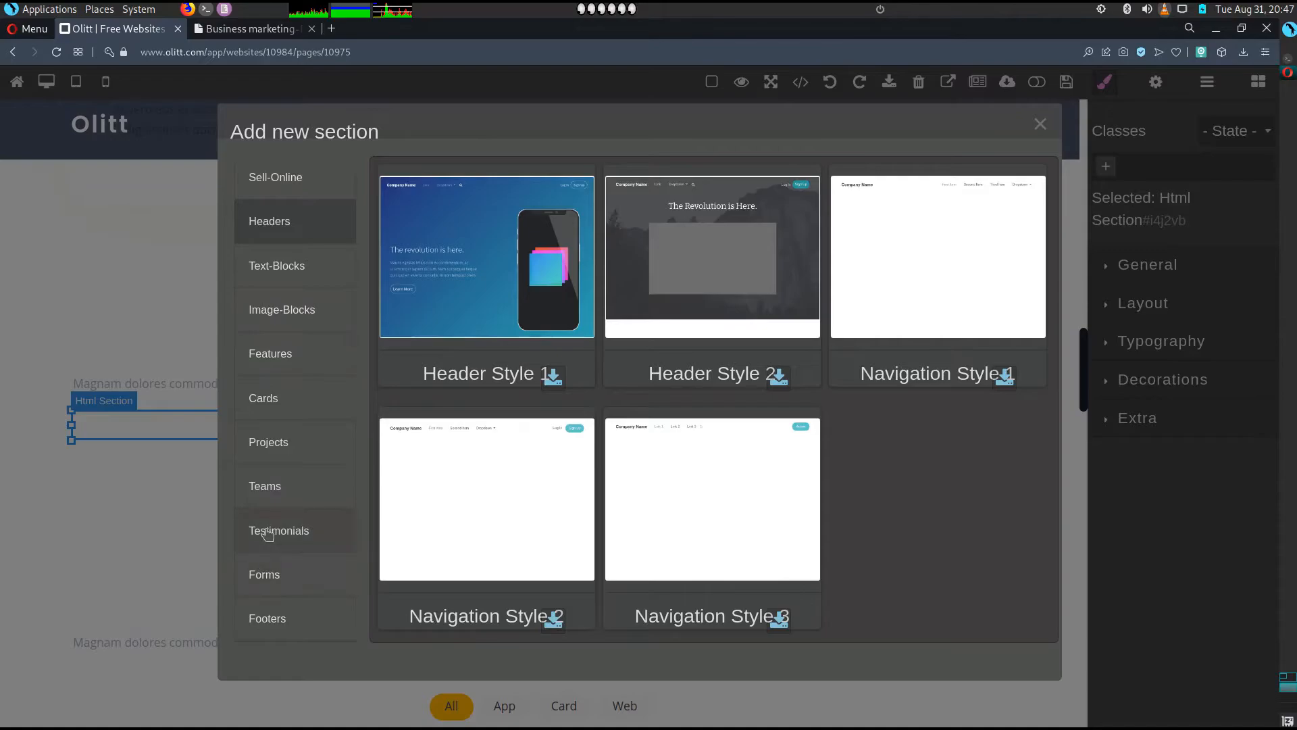
click(270, 532)
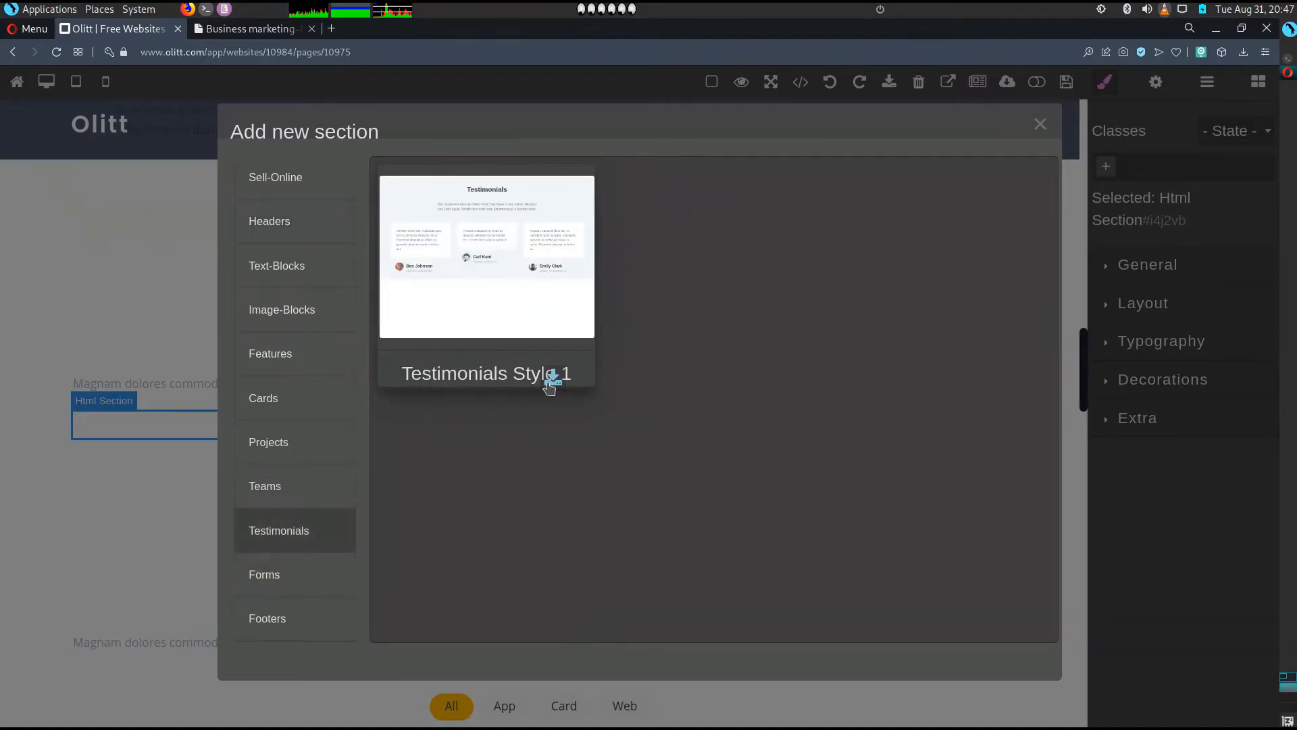
click(552, 379)
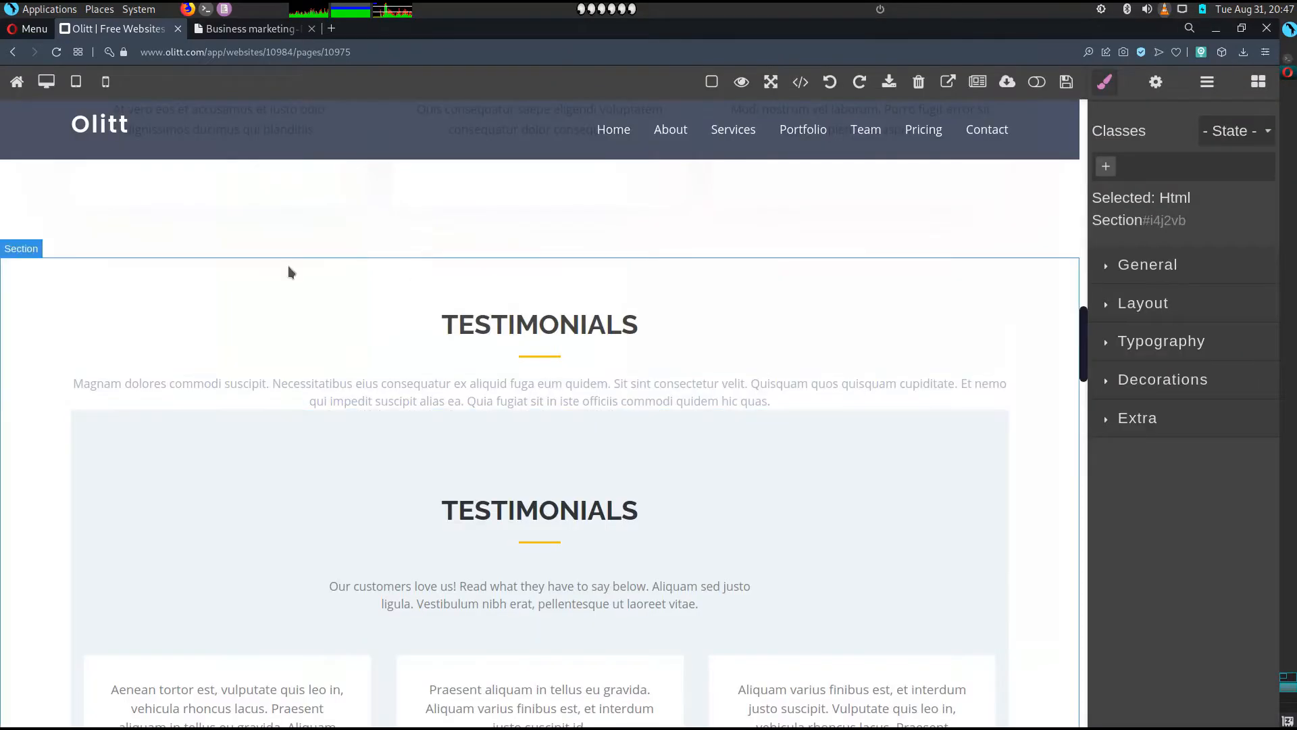
Delete the original description text and heading above the newly added testimonials block.
scroll(623, 541, down, 4)
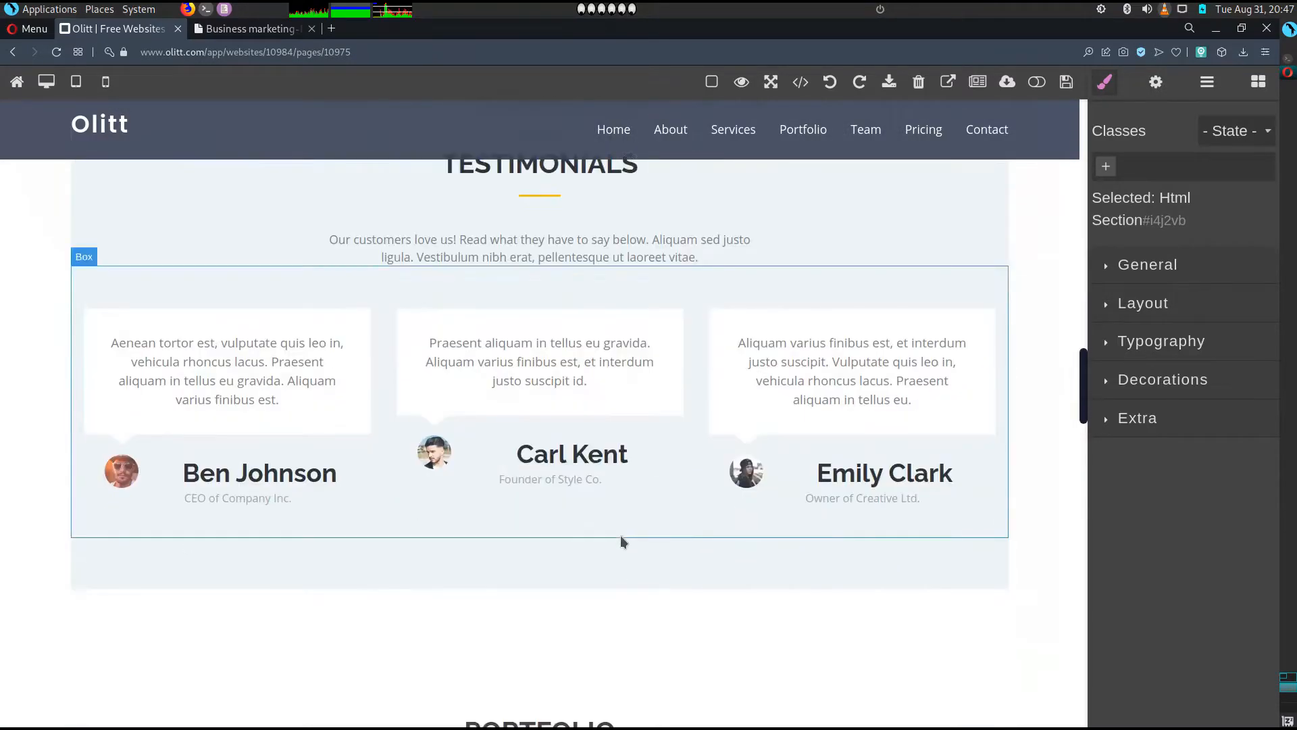
scroll(622, 539, up, 9)
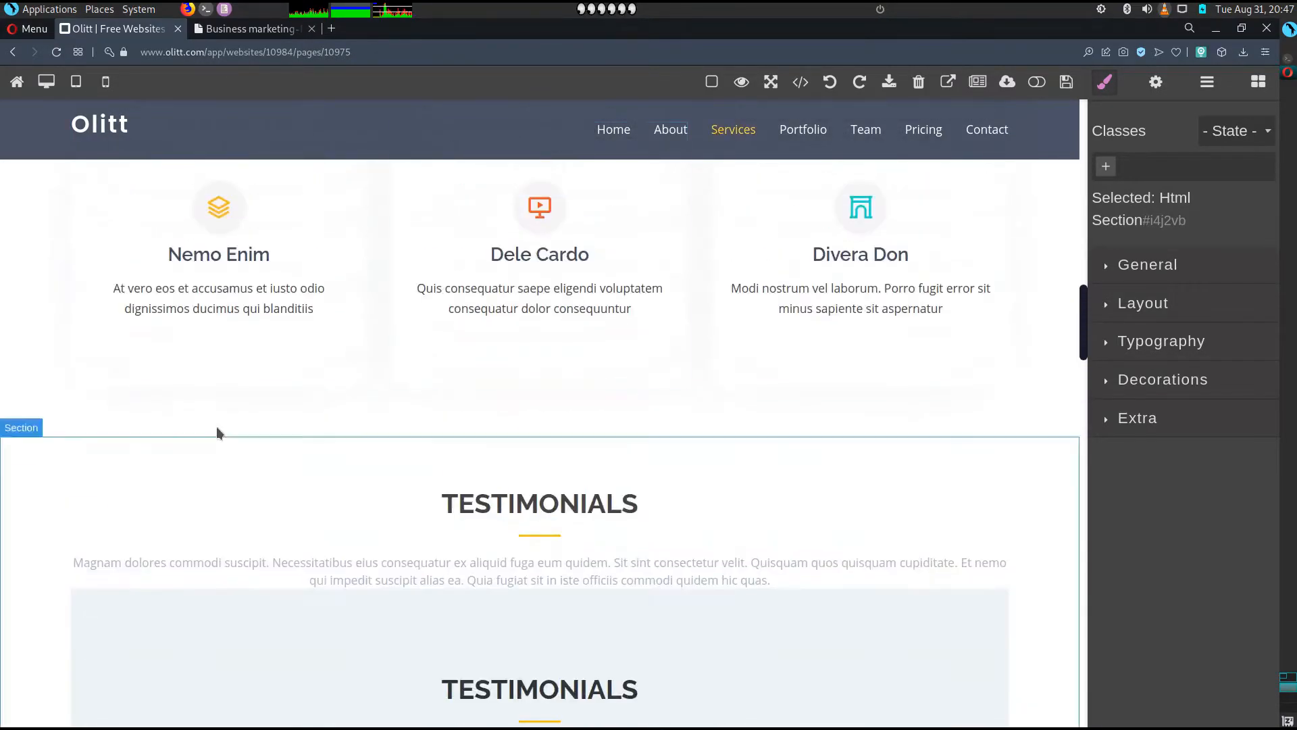
scroll(610, 471, down, 2)
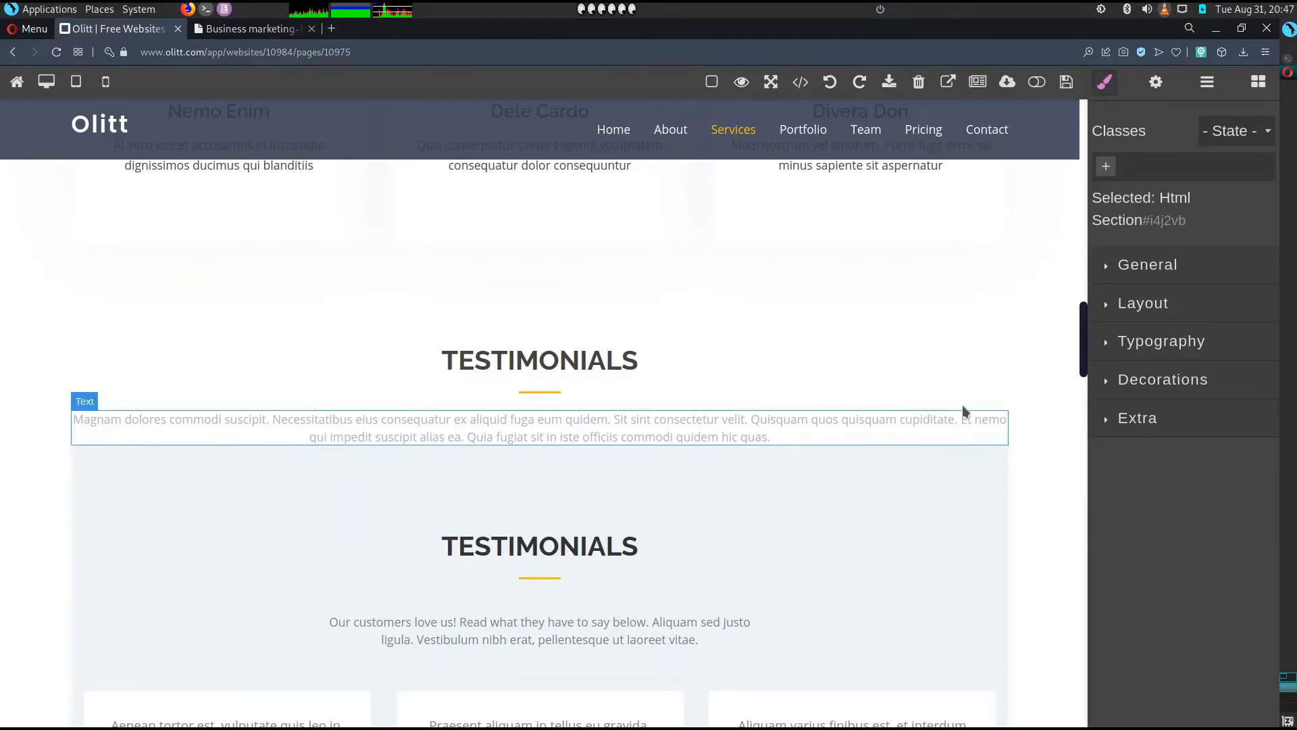
click(963, 407)
click(948, 425)
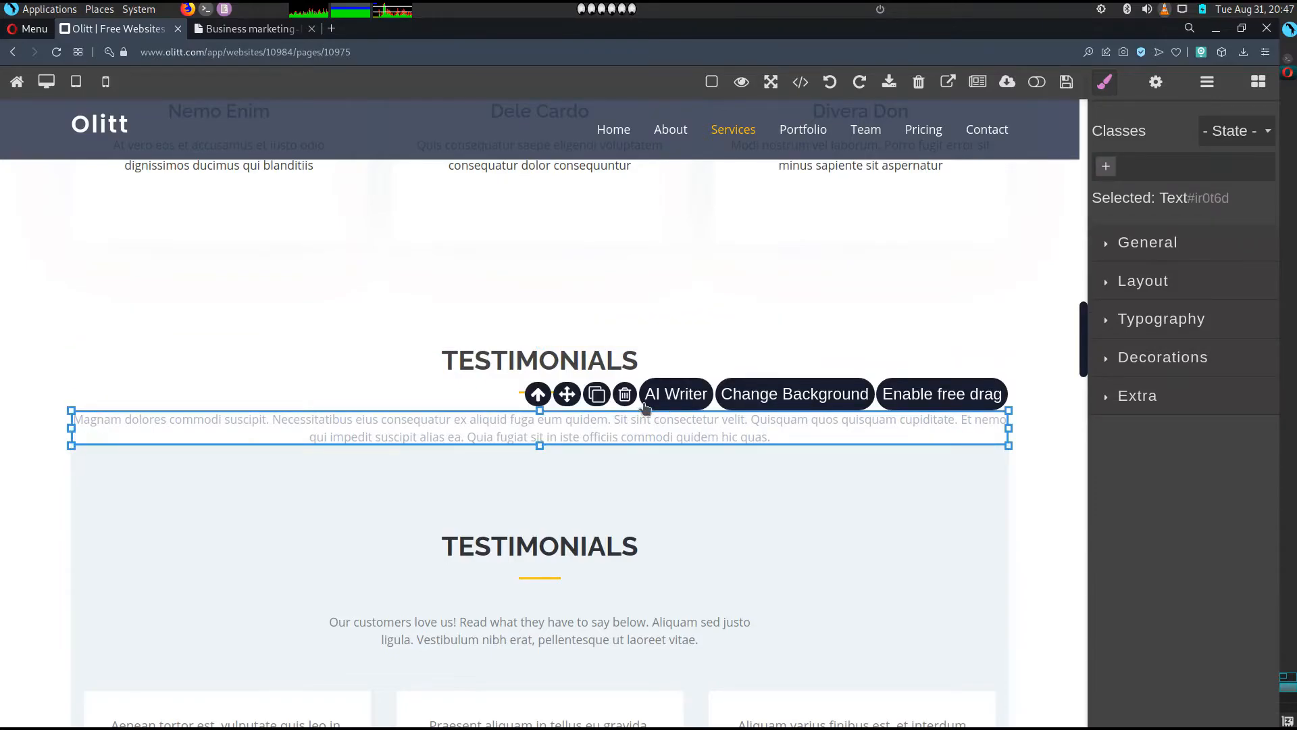
click(625, 395)
click(906, 371)
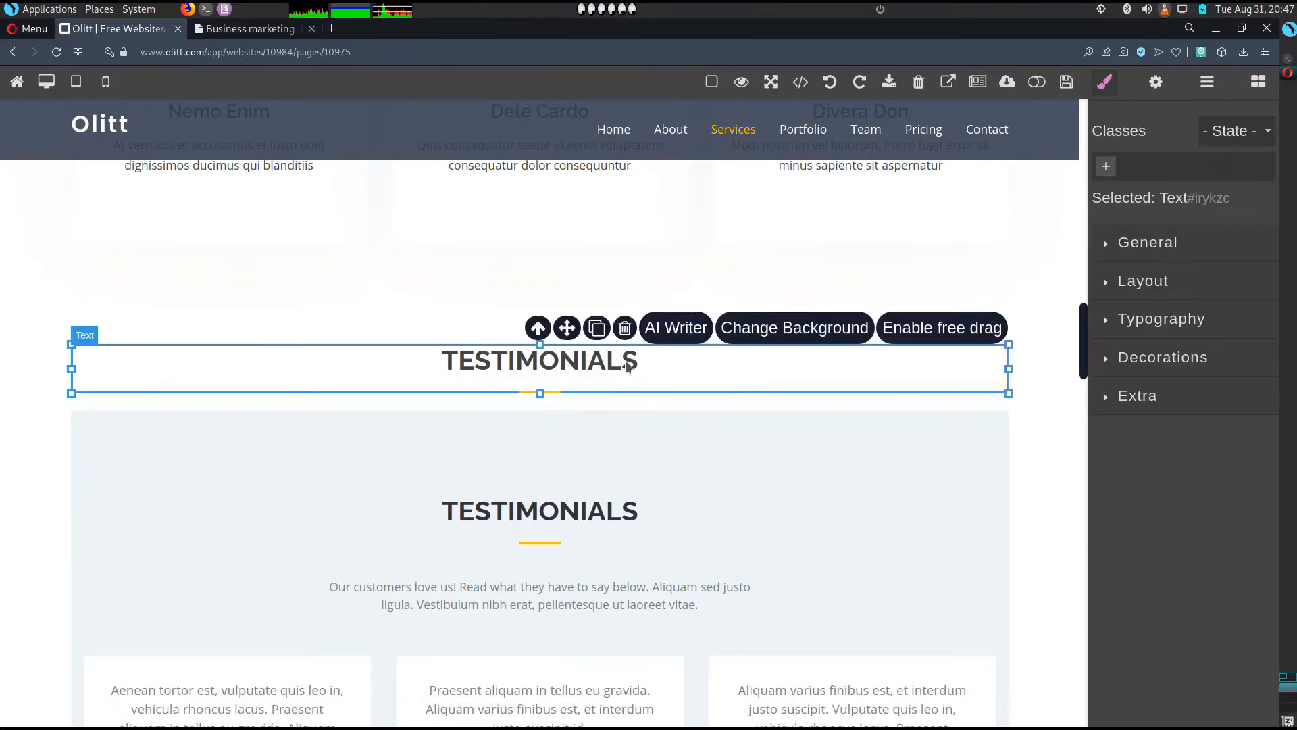
click(625, 328)
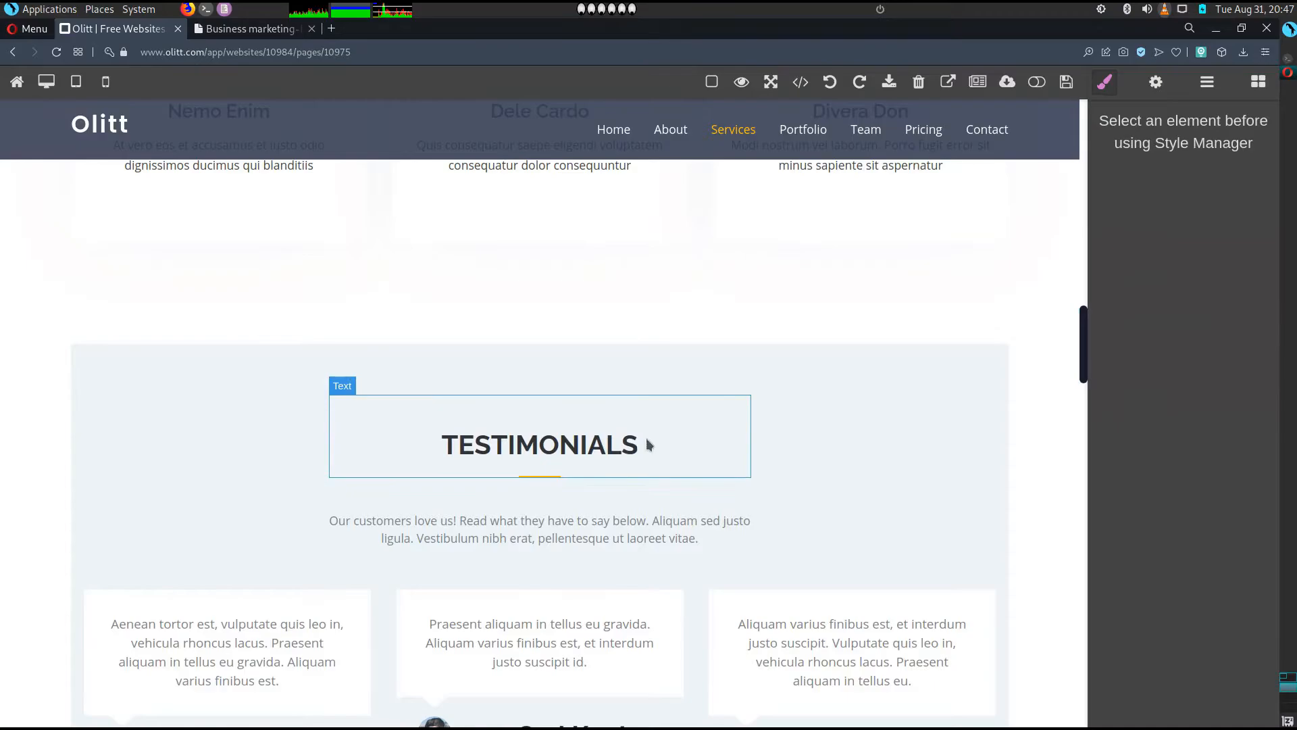
Set the background color of the new testimonials block to #f2f2f2.
scroll(731, 429, down, 3)
scroll(626, 485, up, 2)
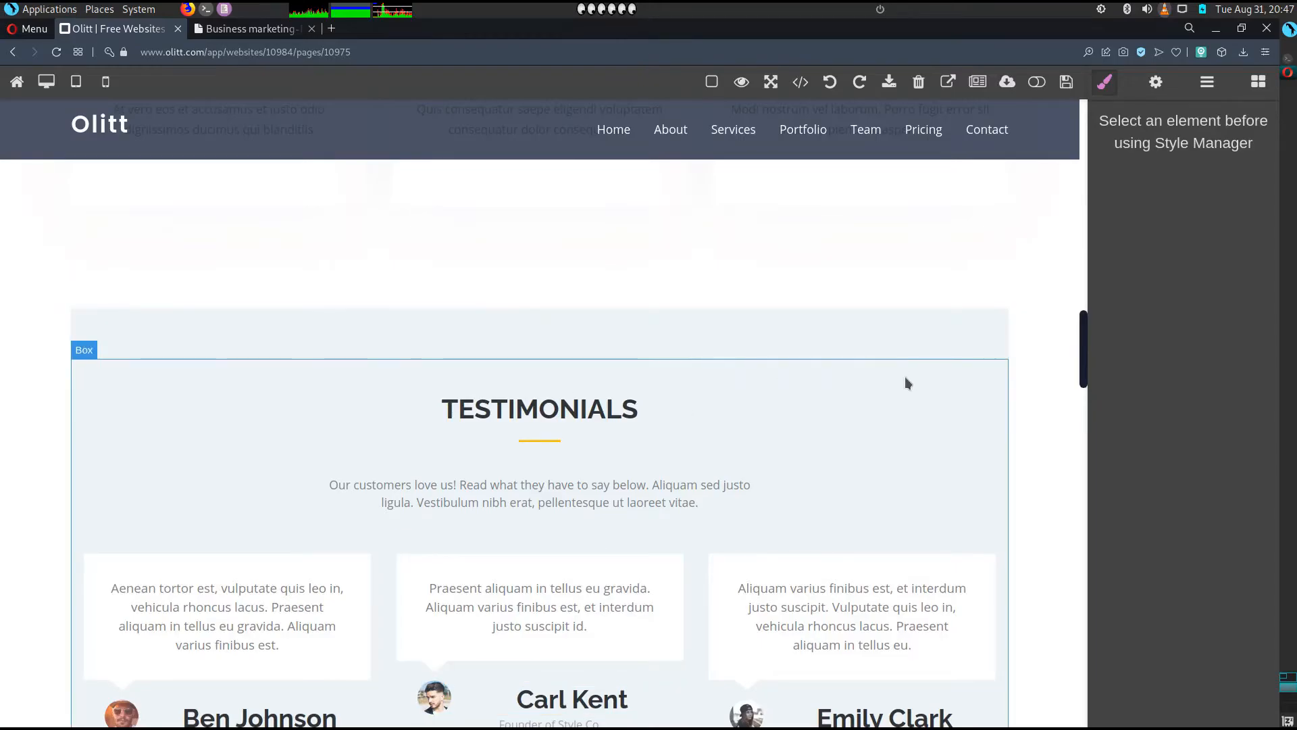
click(877, 339)
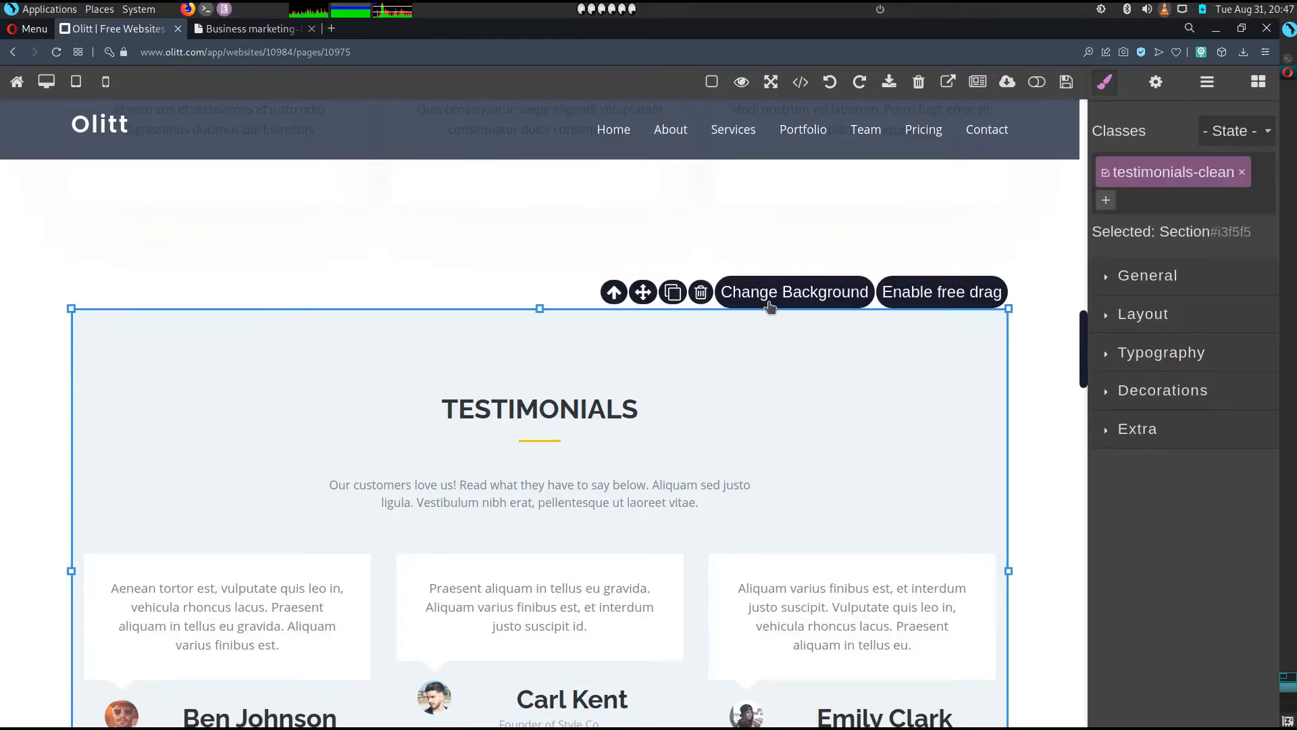
click(770, 305)
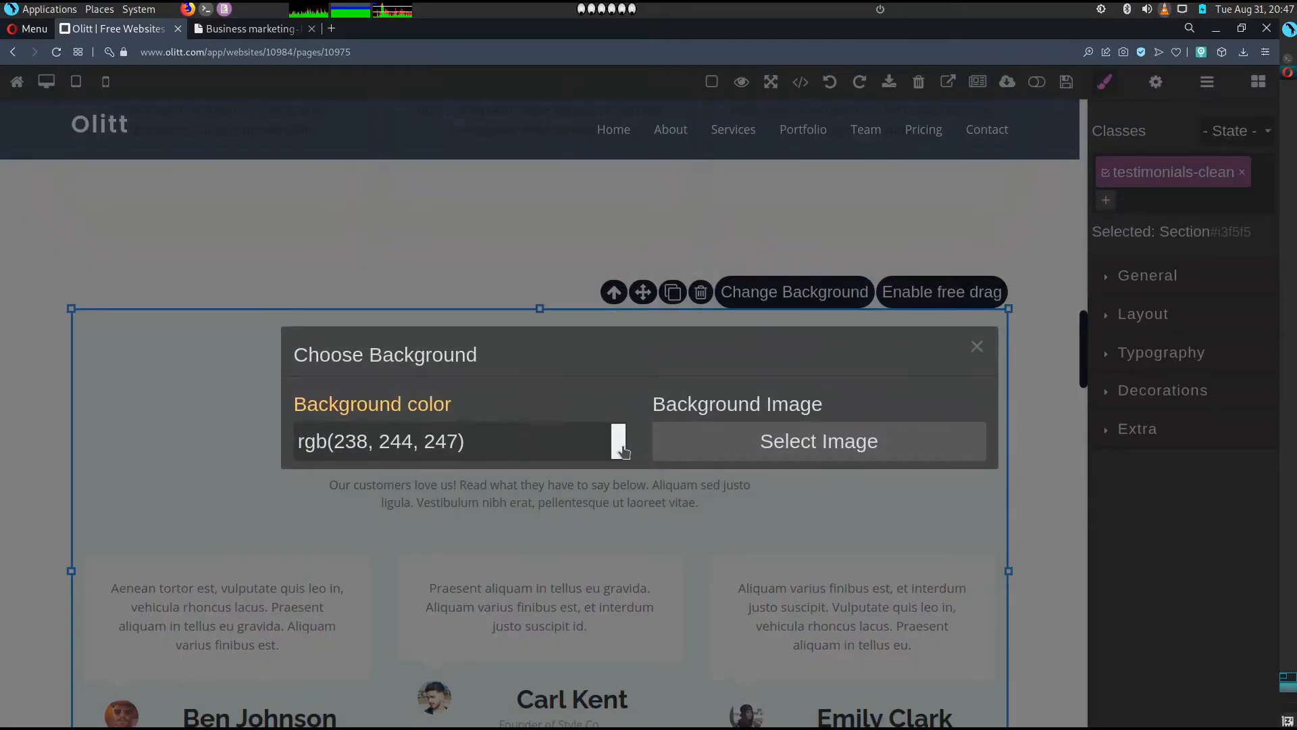
click(619, 443)
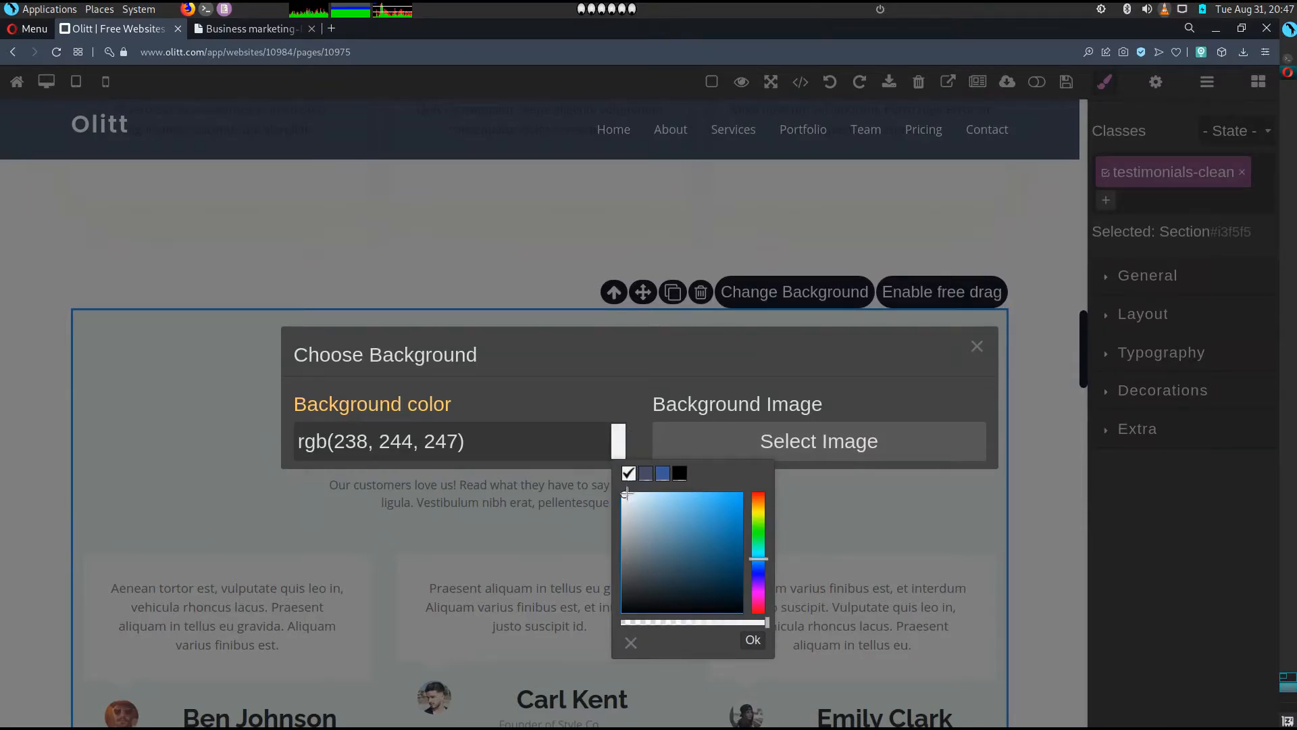
drag(624, 496, 618, 498)
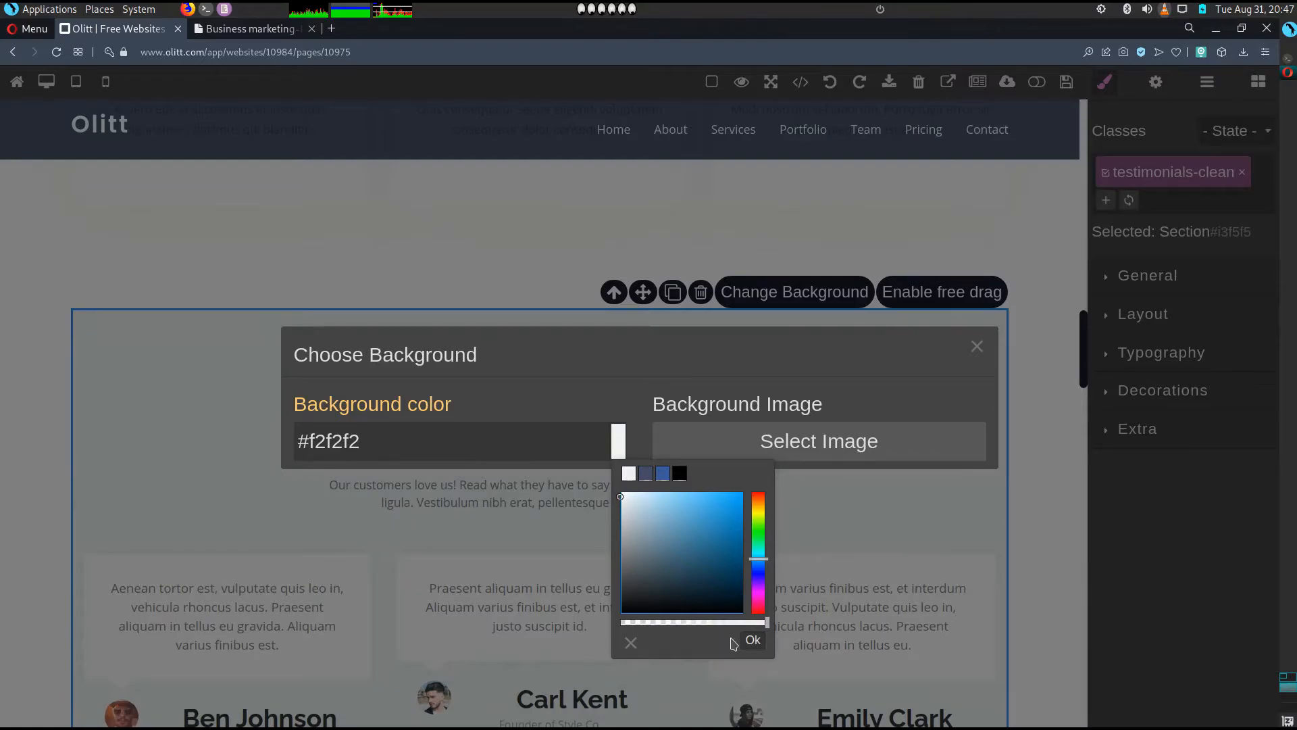
click(751, 641)
click(976, 347)
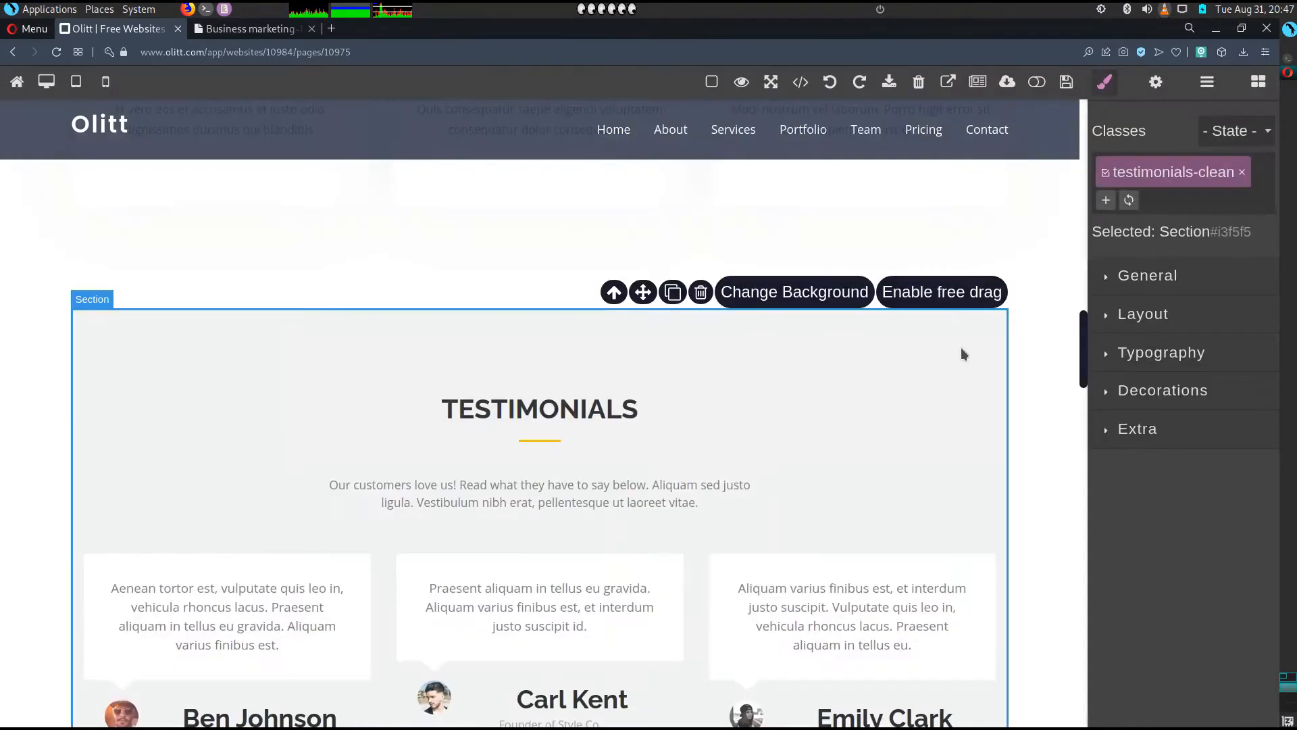
Add a Facebook block from the Social blocks beneath the three testimonials in the Testimonials section.
scroll(689, 339, down, 1)
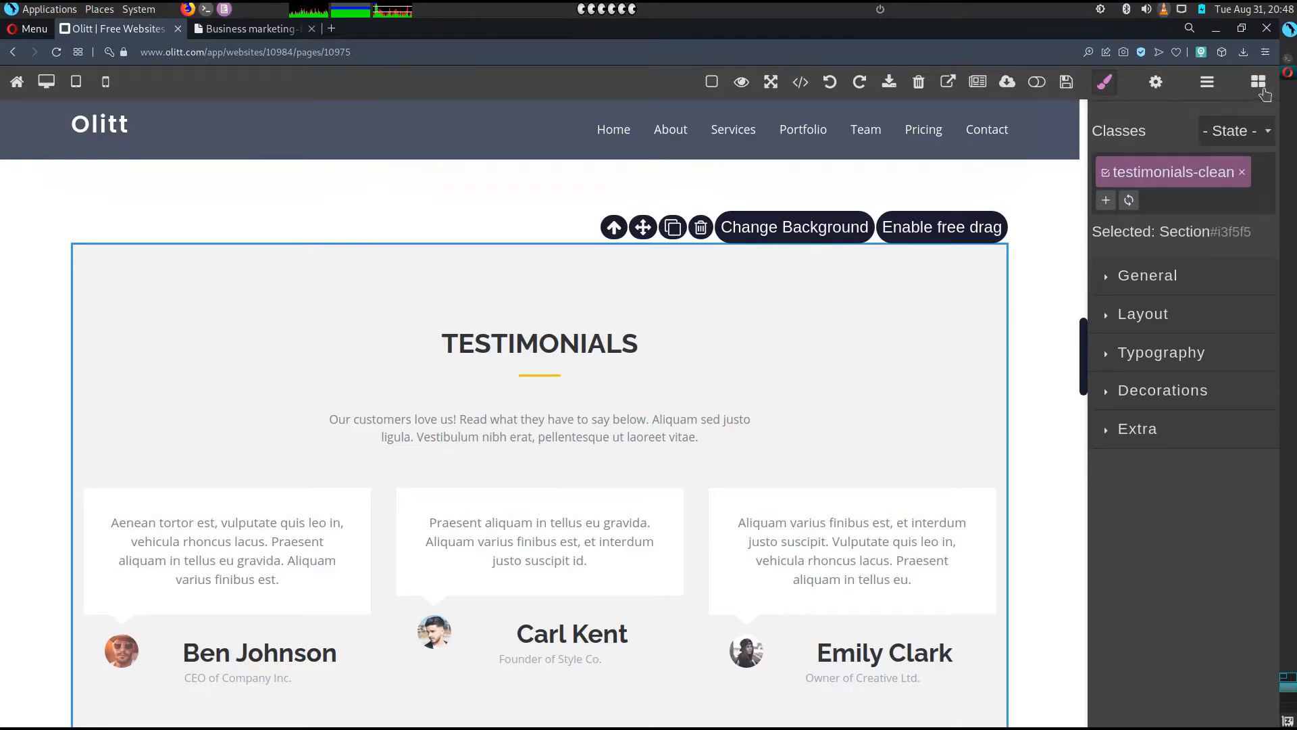
click(1257, 84)
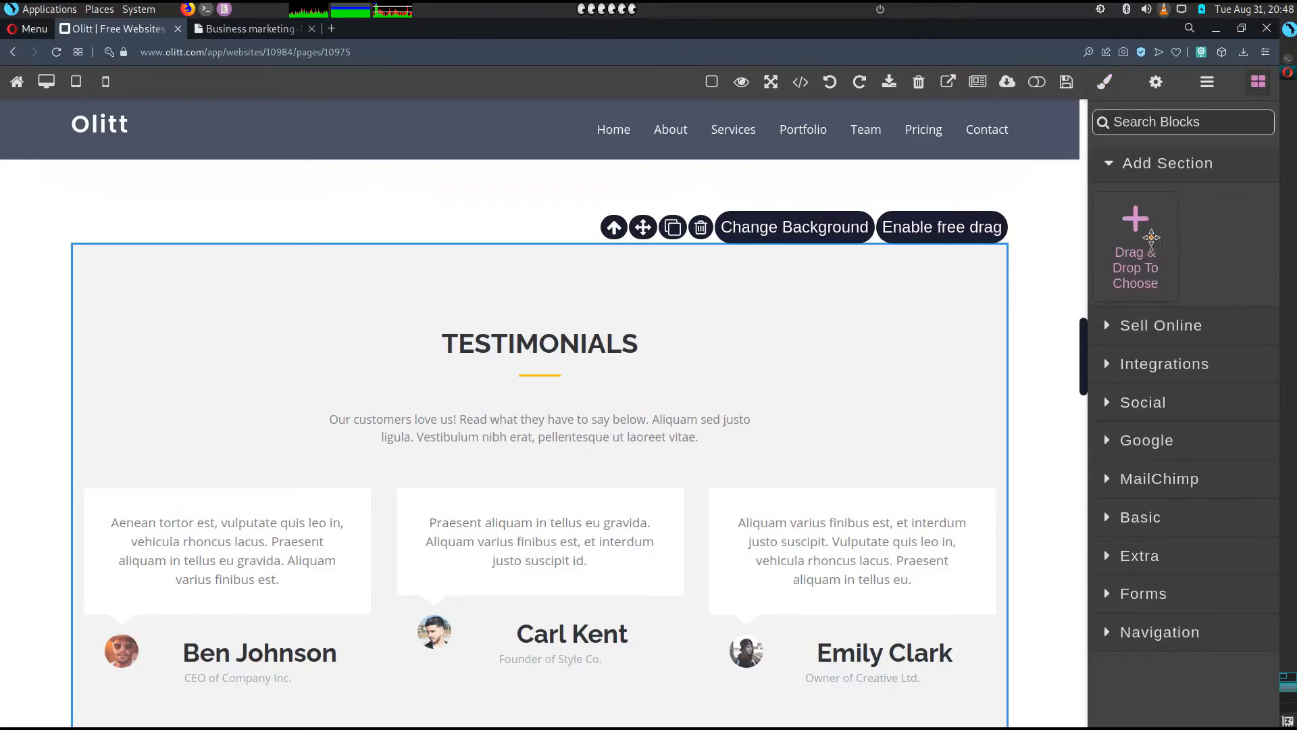
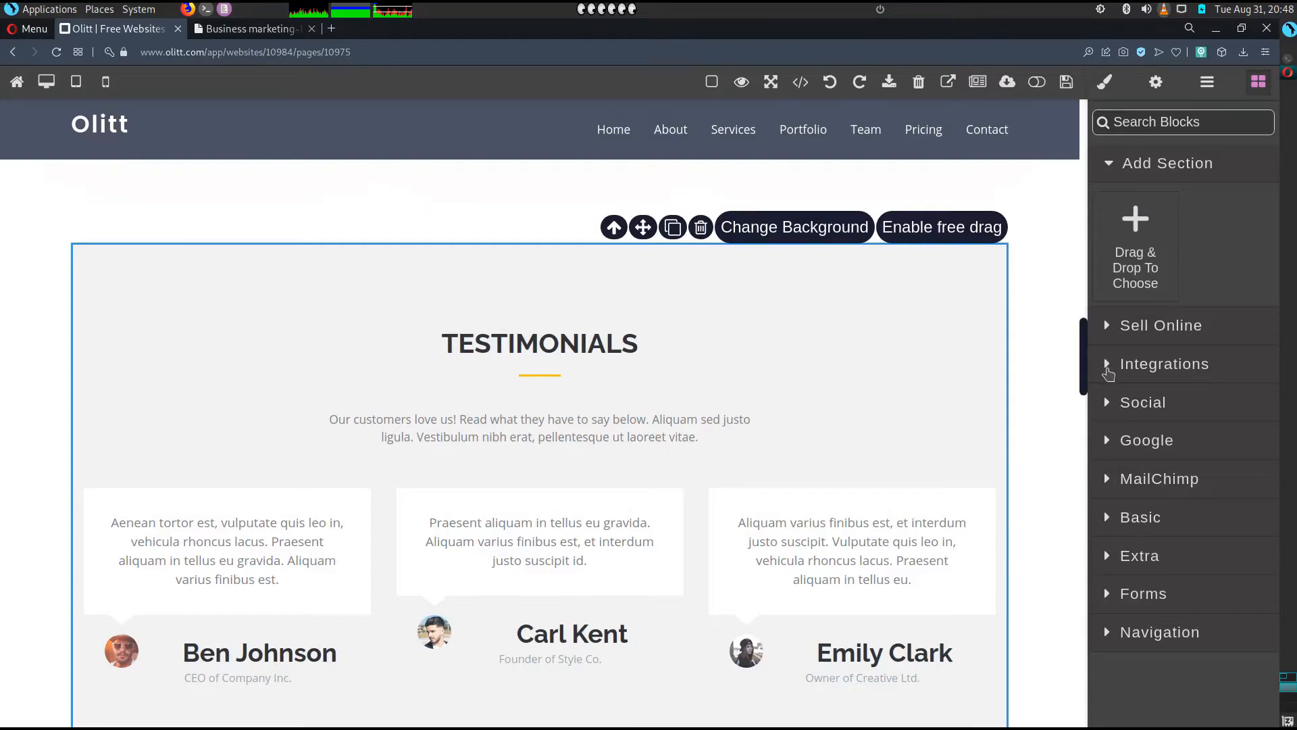
click(1106, 405)
scroll(1149, 446, down, 4)
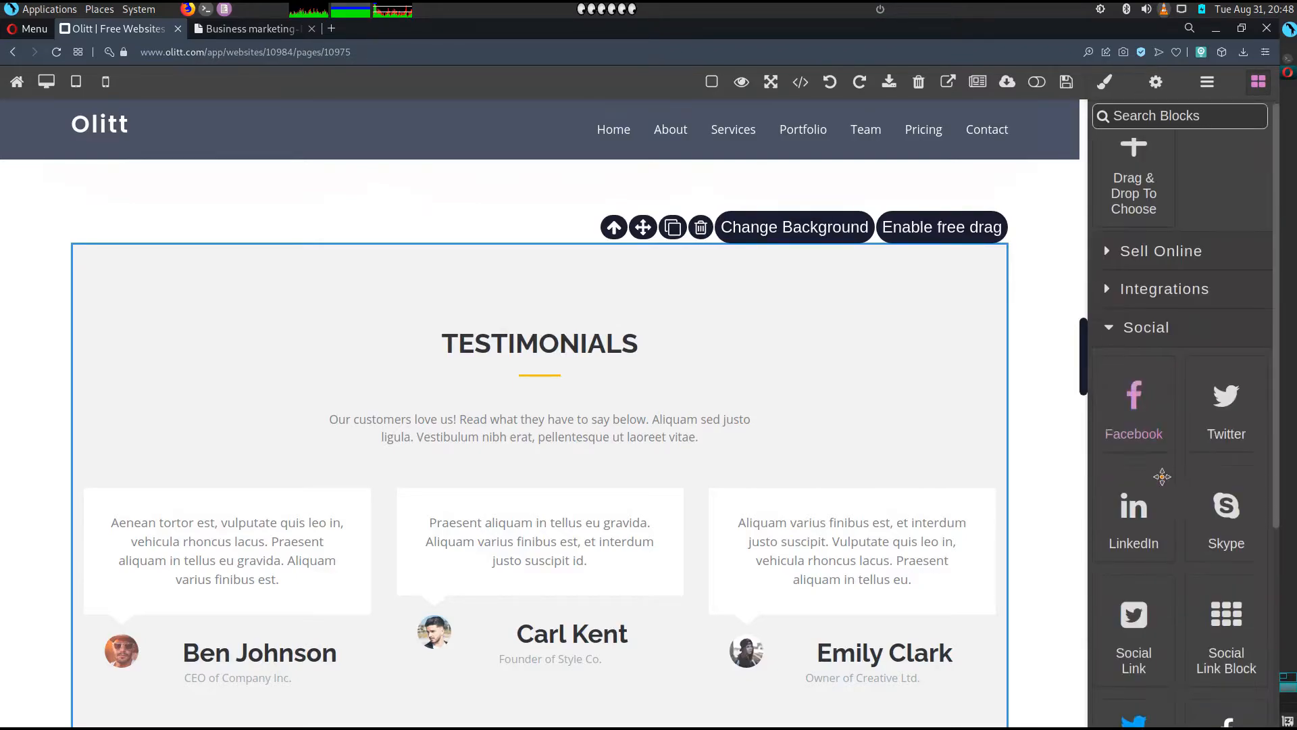
scroll(1181, 442, up, 1)
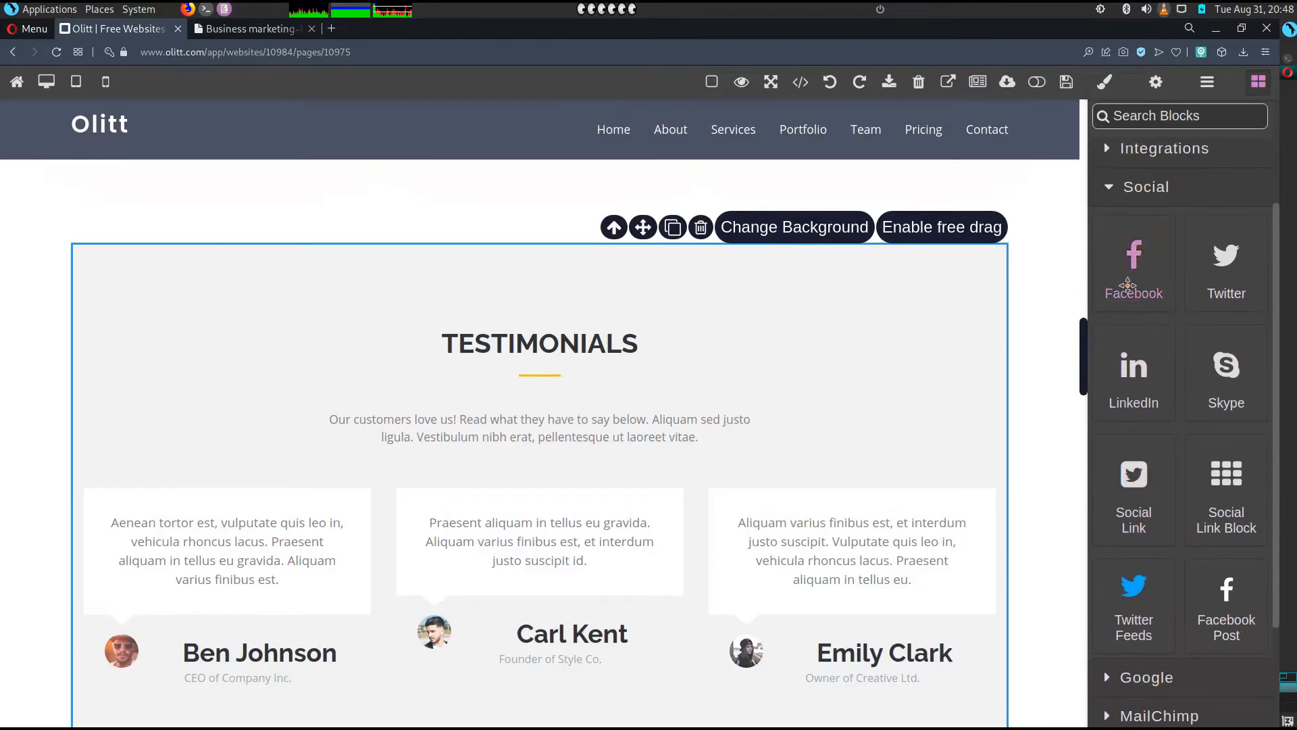
mouse_move(1137, 263)
mouse_down()
mouse_move(939, 191)
mouse_move(683, 214)
mouse_move(858, 243)
mouse_move(1041, 237)
mouse_move(588, 225)
mouse_move(304, 437)
mouse_move(654, 630)
mouse_move(640, 650)
mouse_move(561, 464)
mouse_move(291, 319)
mouse_move(219, 343)
mouse_move(119, 251)
mouse_move(123, 231)
mouse_move(712, 278)
mouse_move(950, 232)
mouse_move(568, 606)
mouse_move(533, 260)
mouse_move(514, 284)
mouse_move(203, 223)
mouse_move(420, 305)
mouse_move(1137, 471)
mouse_move(1155, 261)
mouse_up()
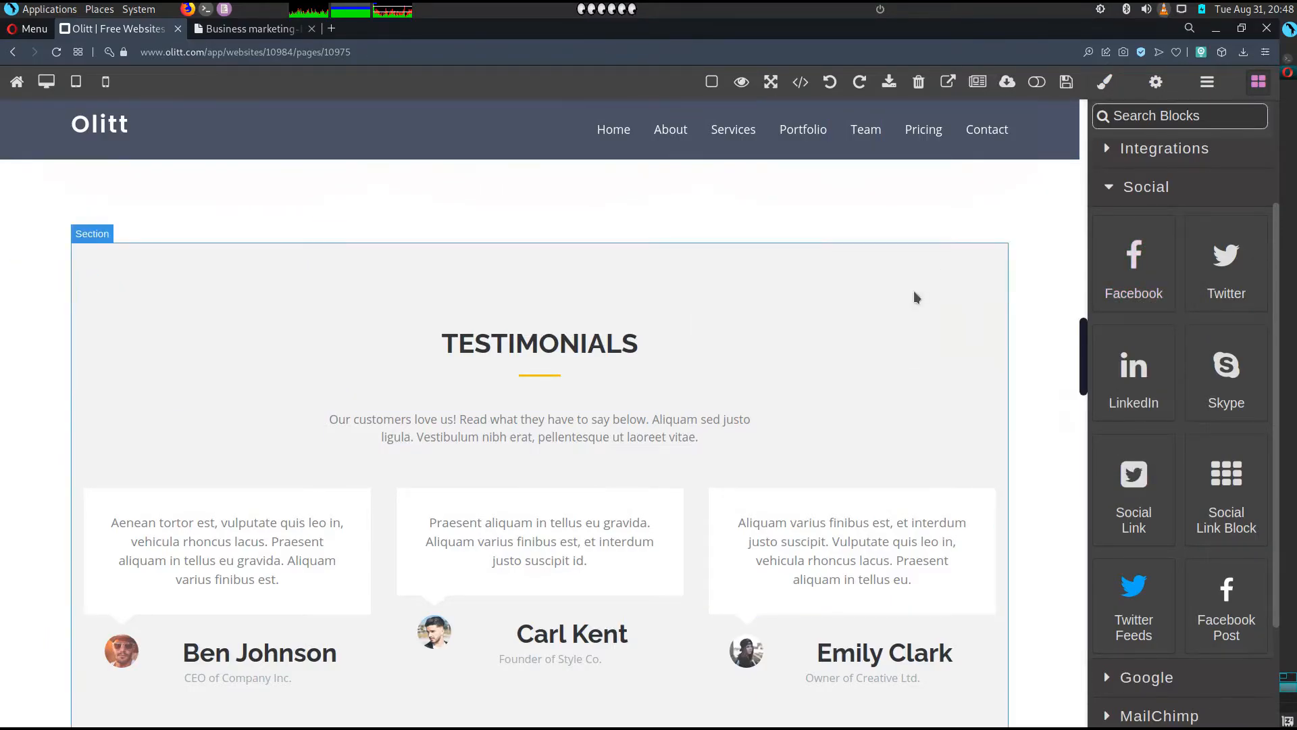
click(907, 331)
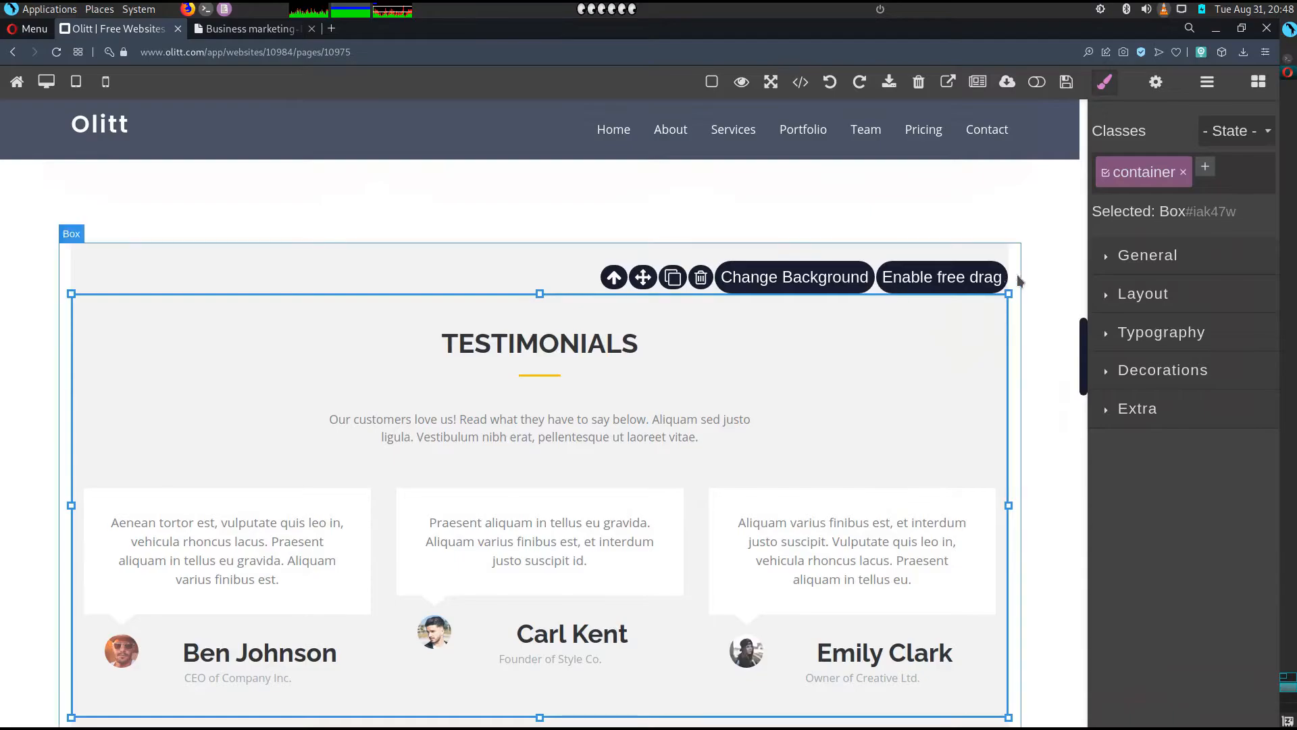
click(977, 277)
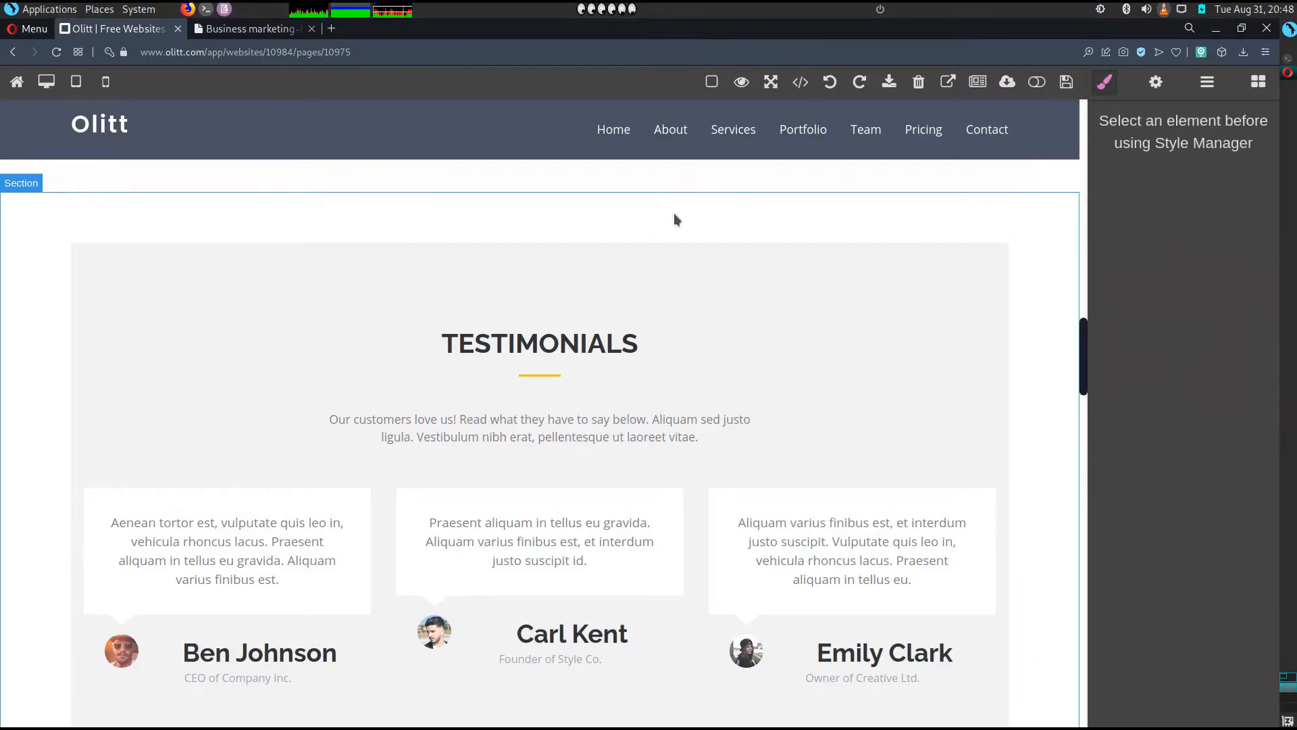
click(1257, 84)
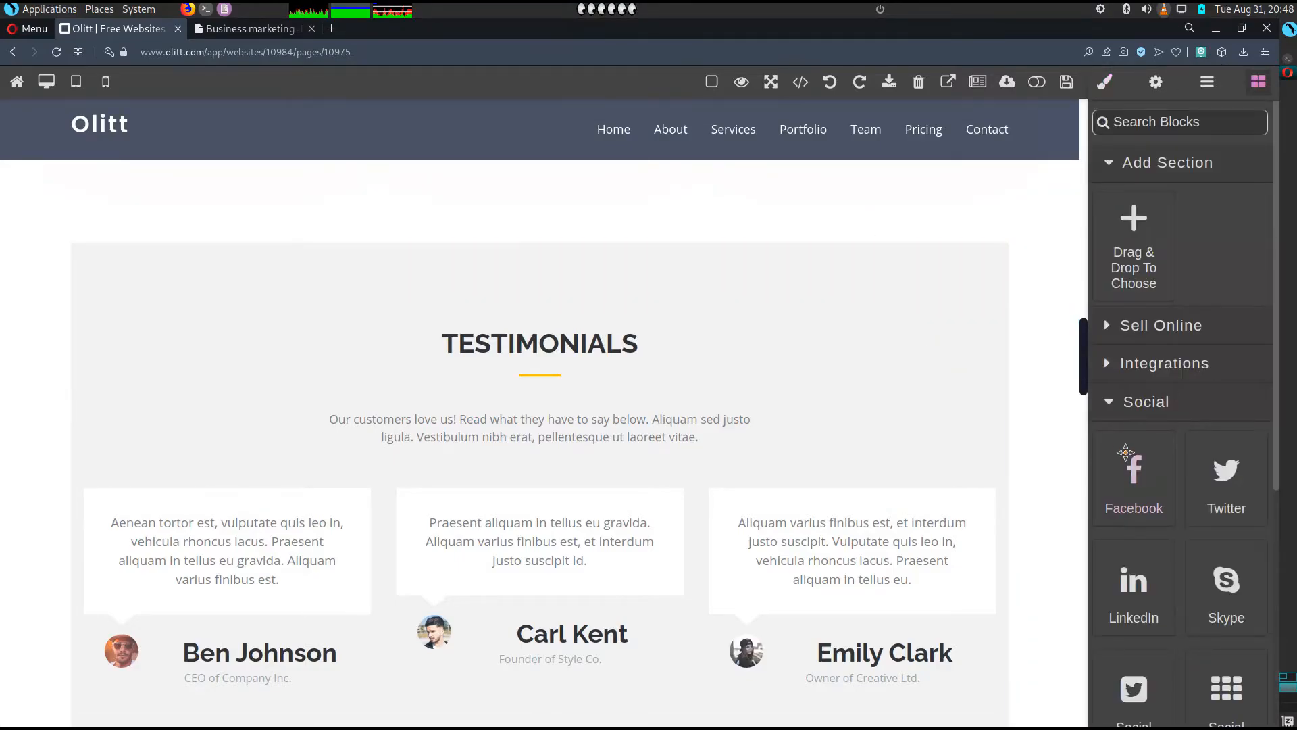
drag(1126, 465, 493, 423)
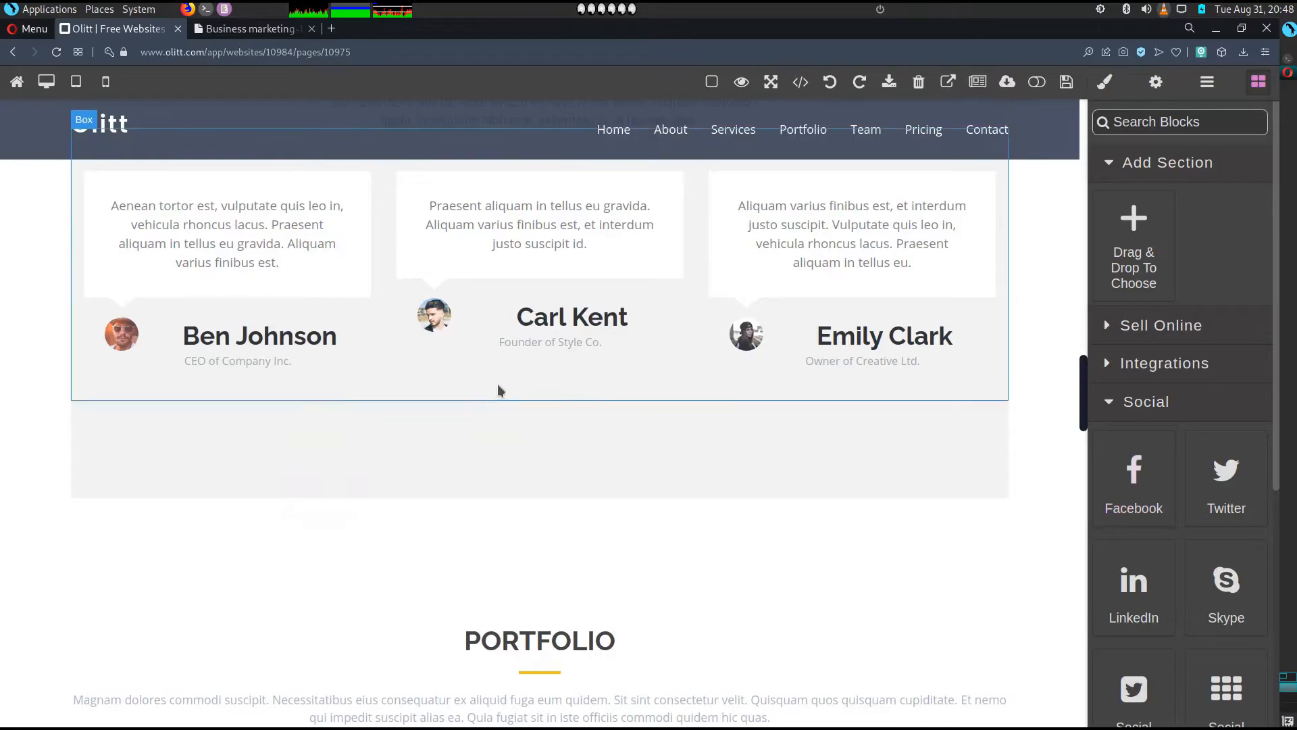
Try repositioning the Facebook block with free drag enabled, and disable free drag again.
click(521, 432)
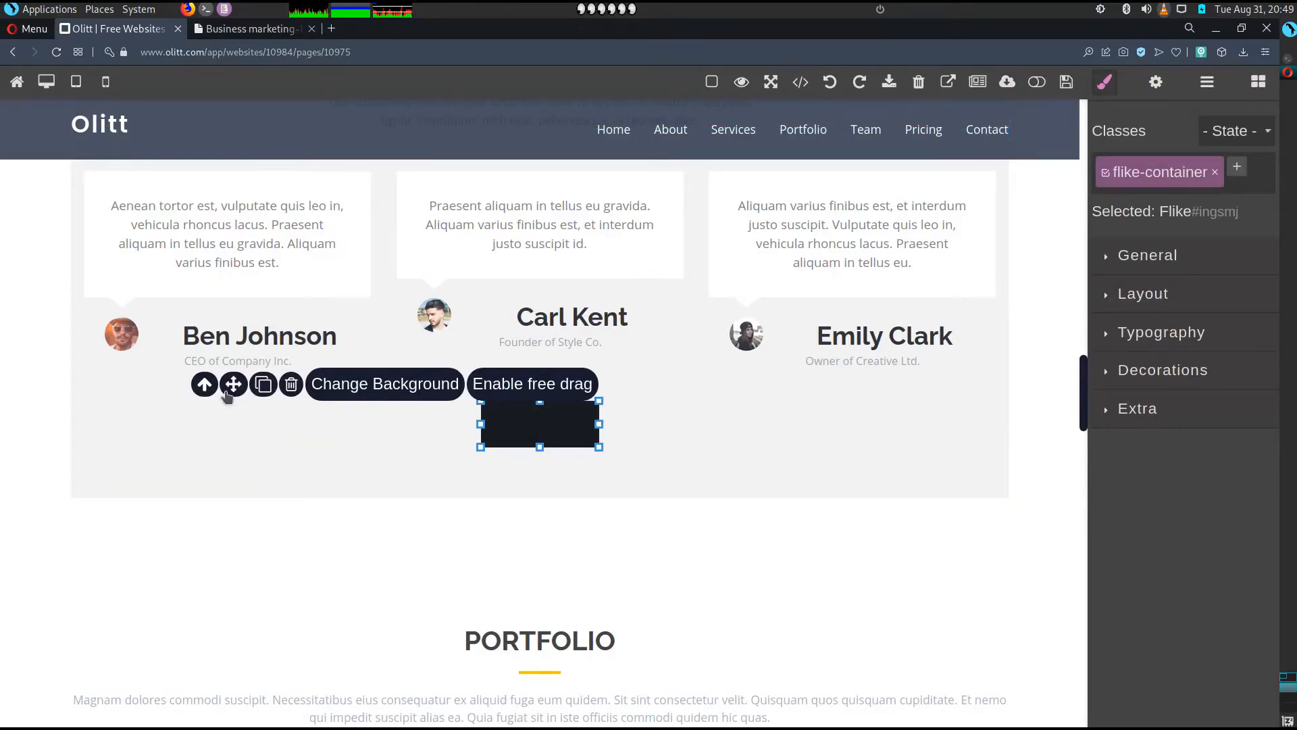
click(515, 397)
click(541, 438)
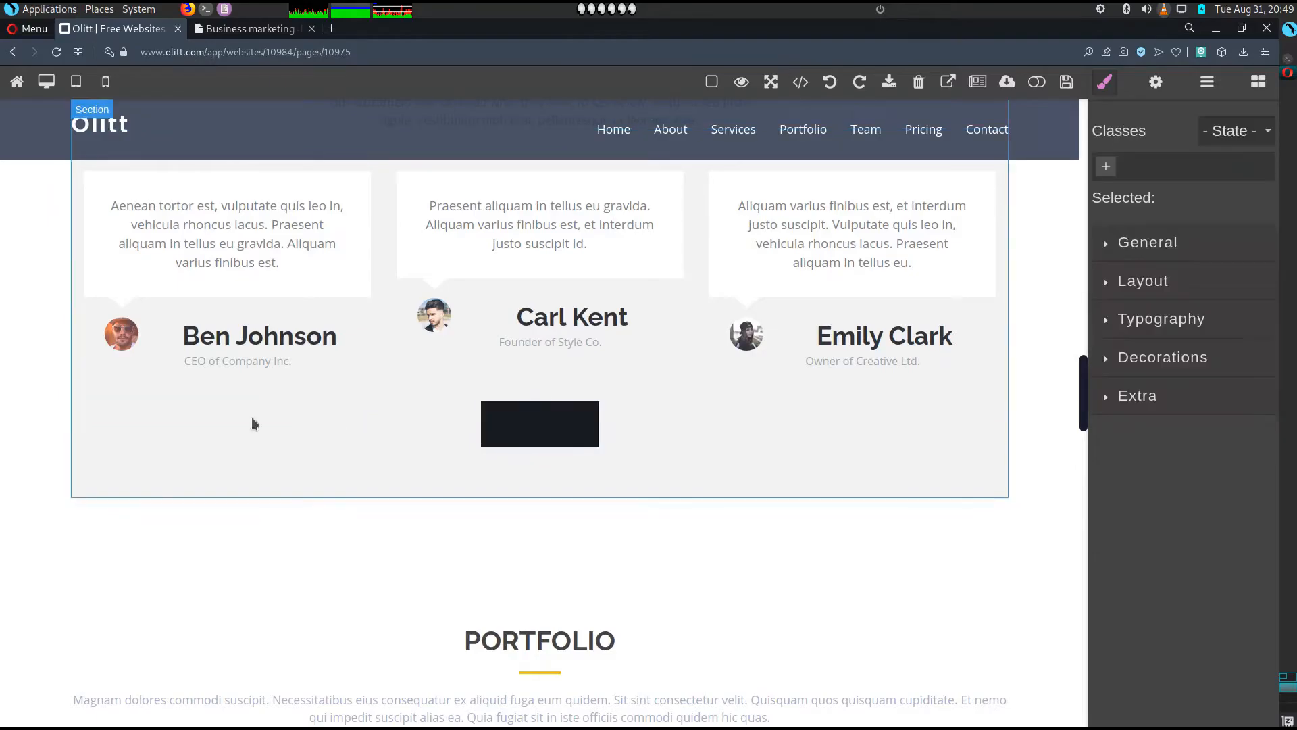
drag(229, 385, 704, 305)
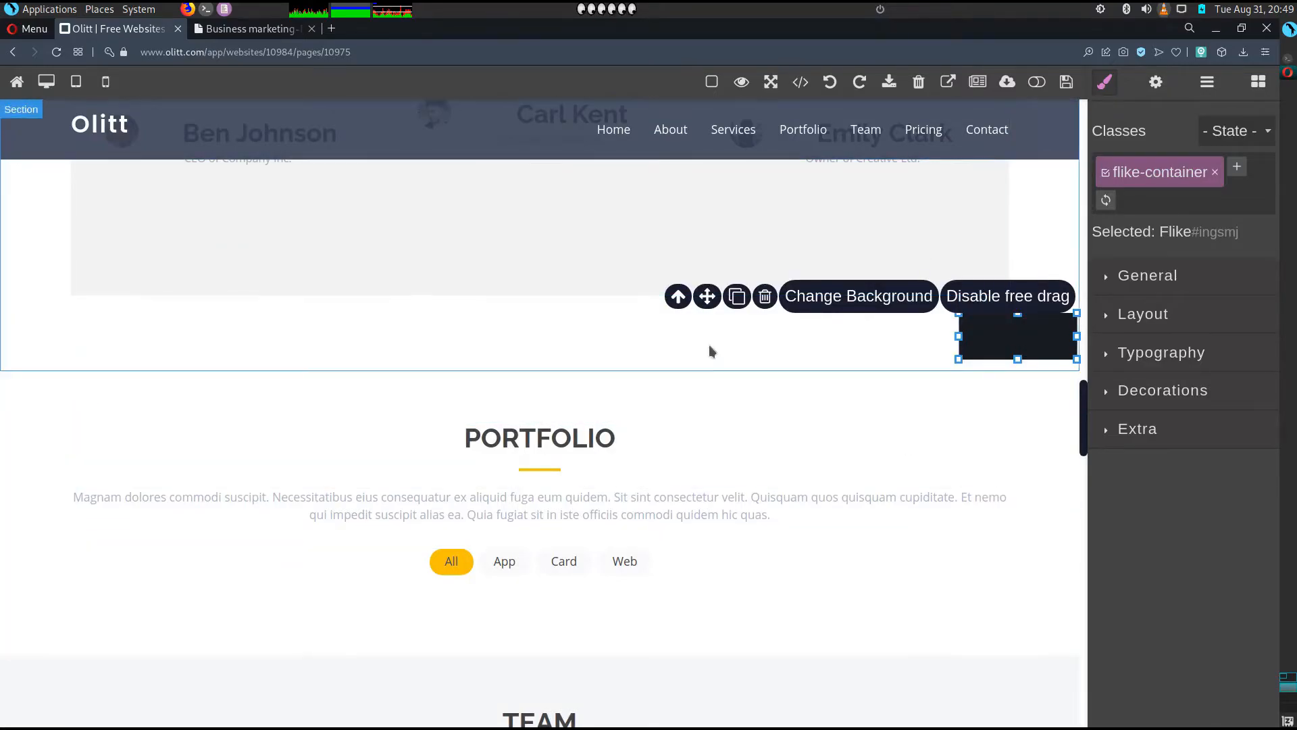
click(1036, 297)
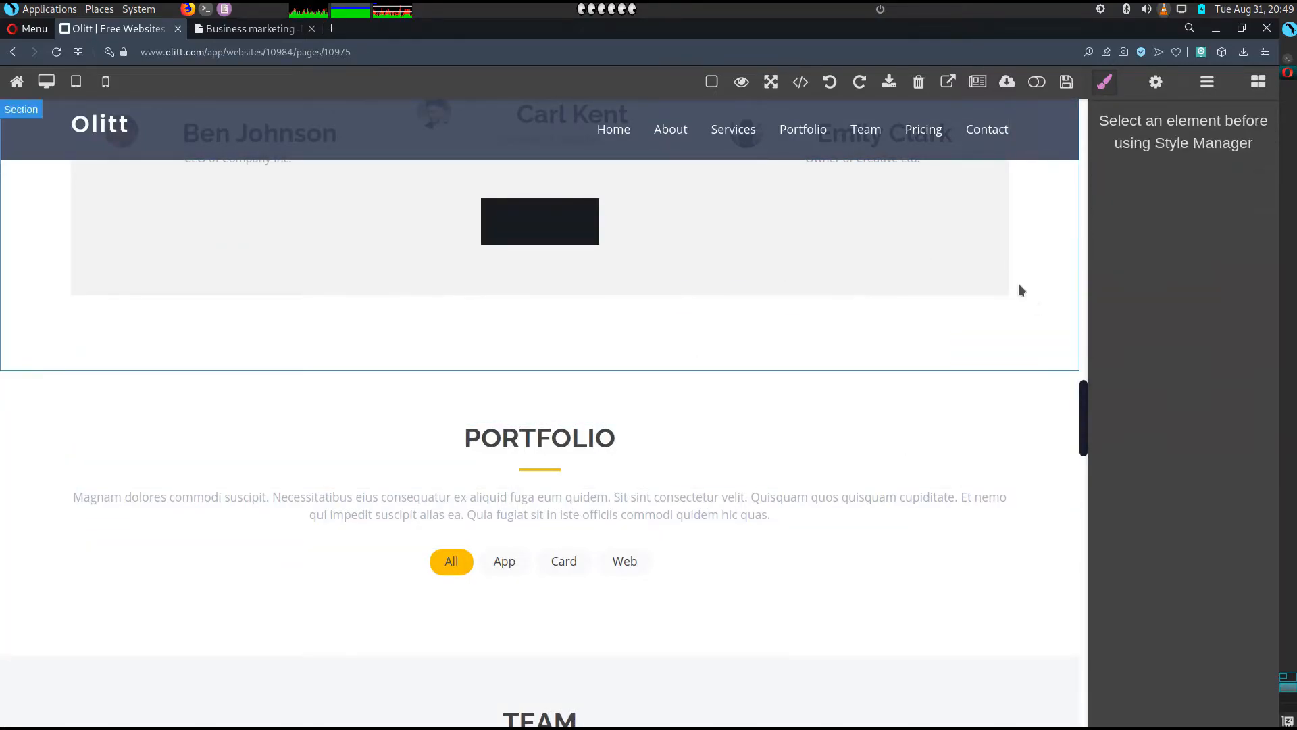
Review the Testimonials section, preview the page in the mobile layout, and return to the desktop layout.
scroll(770, 284, up, 4)
scroll(744, 279, up, 3)
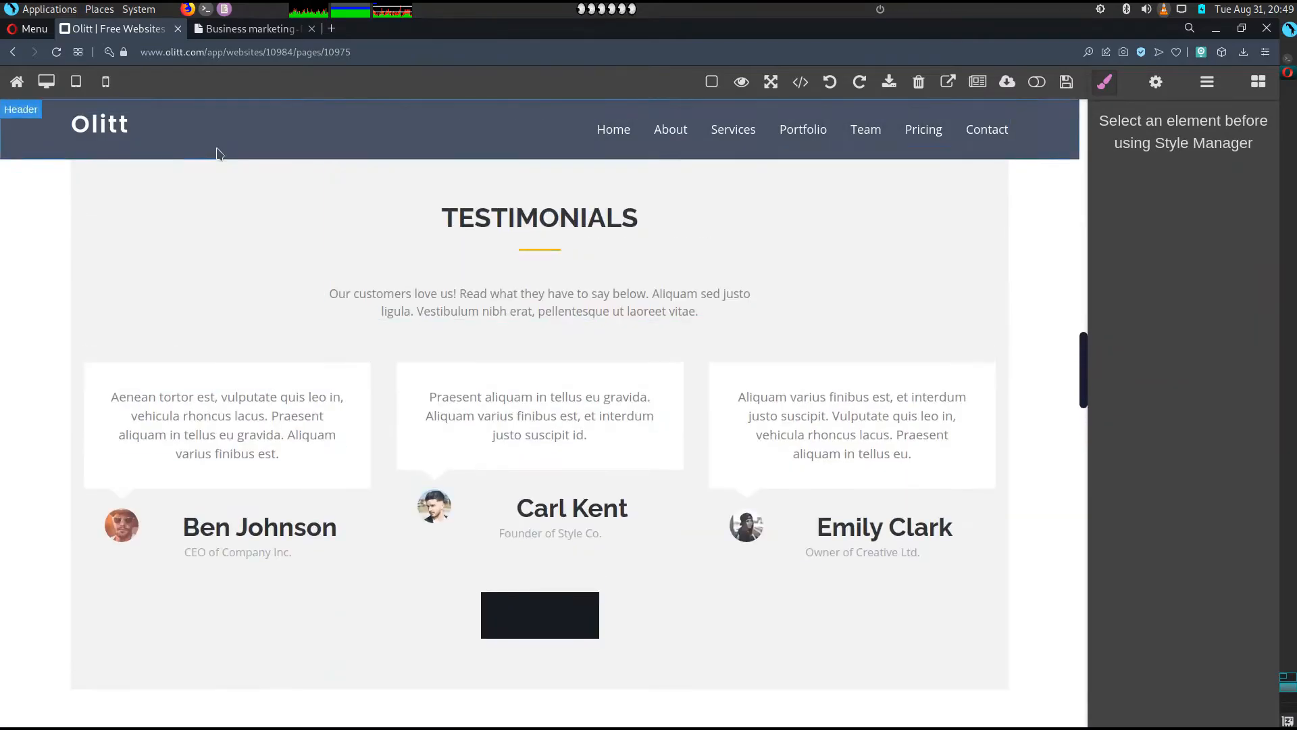
scroll(607, 513, down, 3)
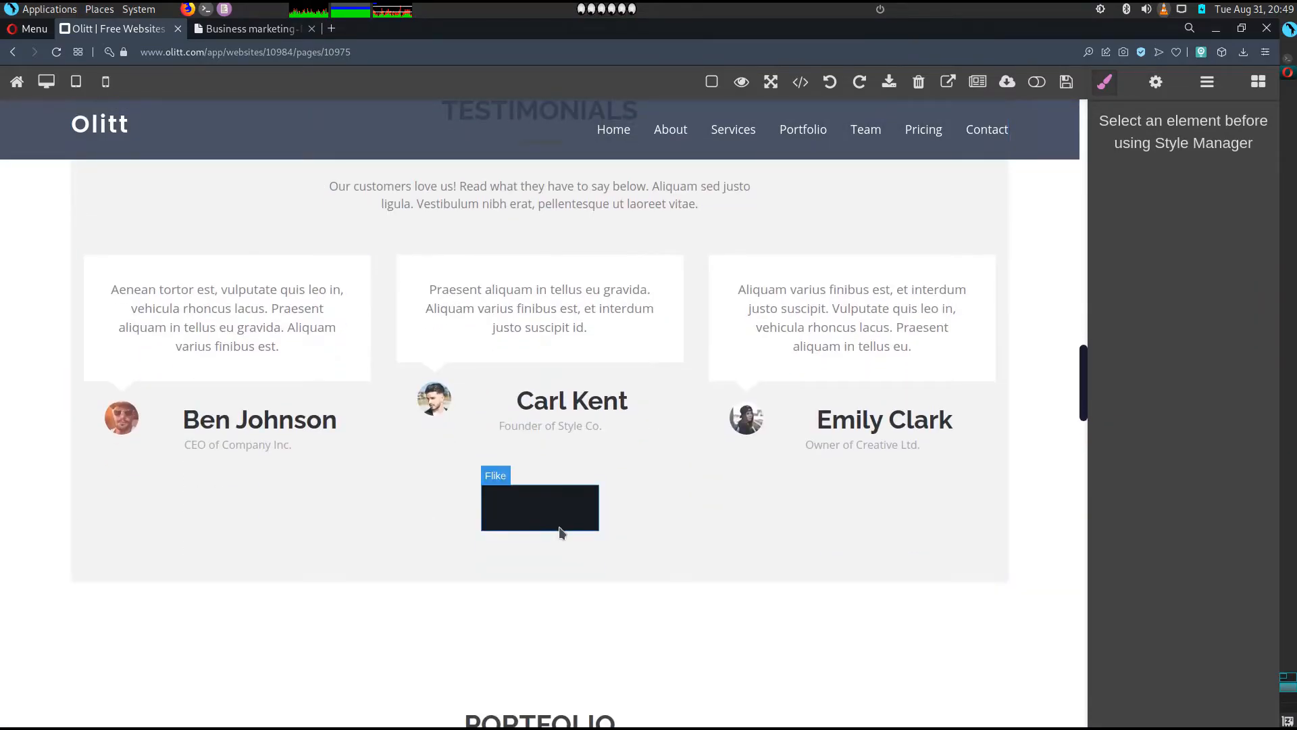
click(106, 84)
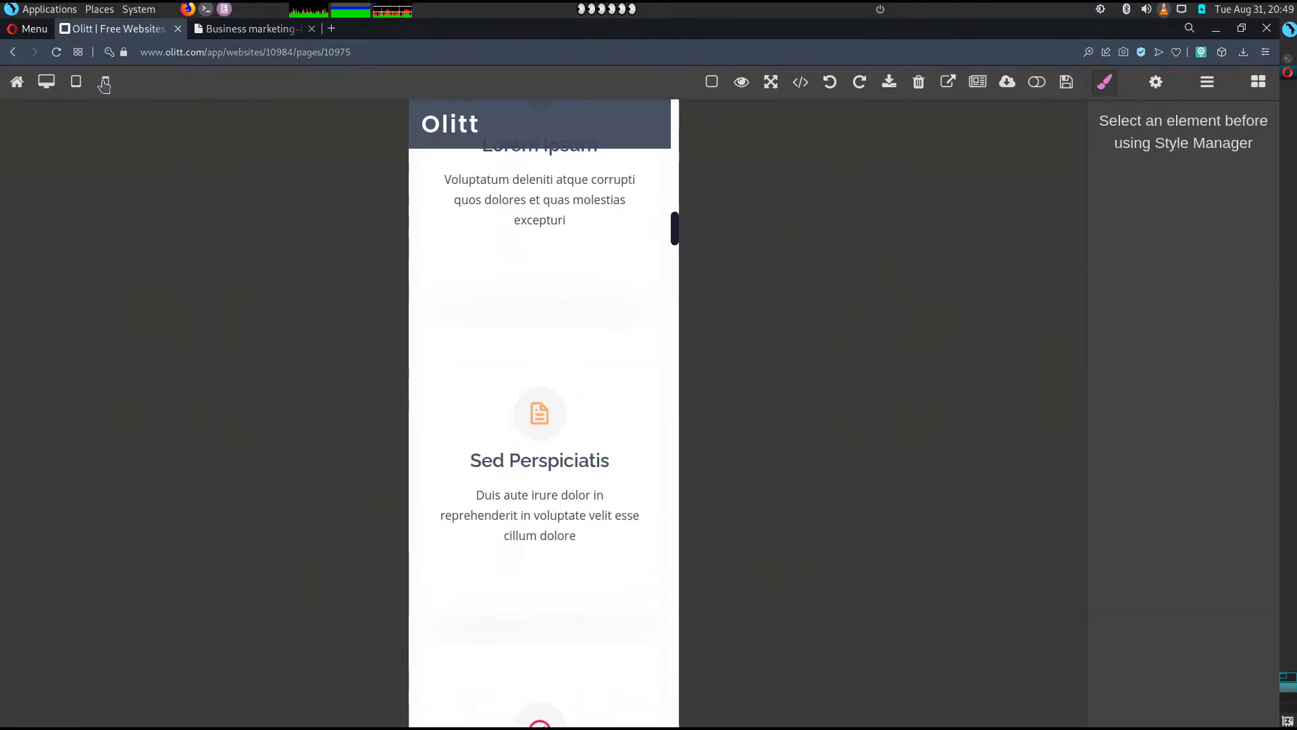
click(46, 82)
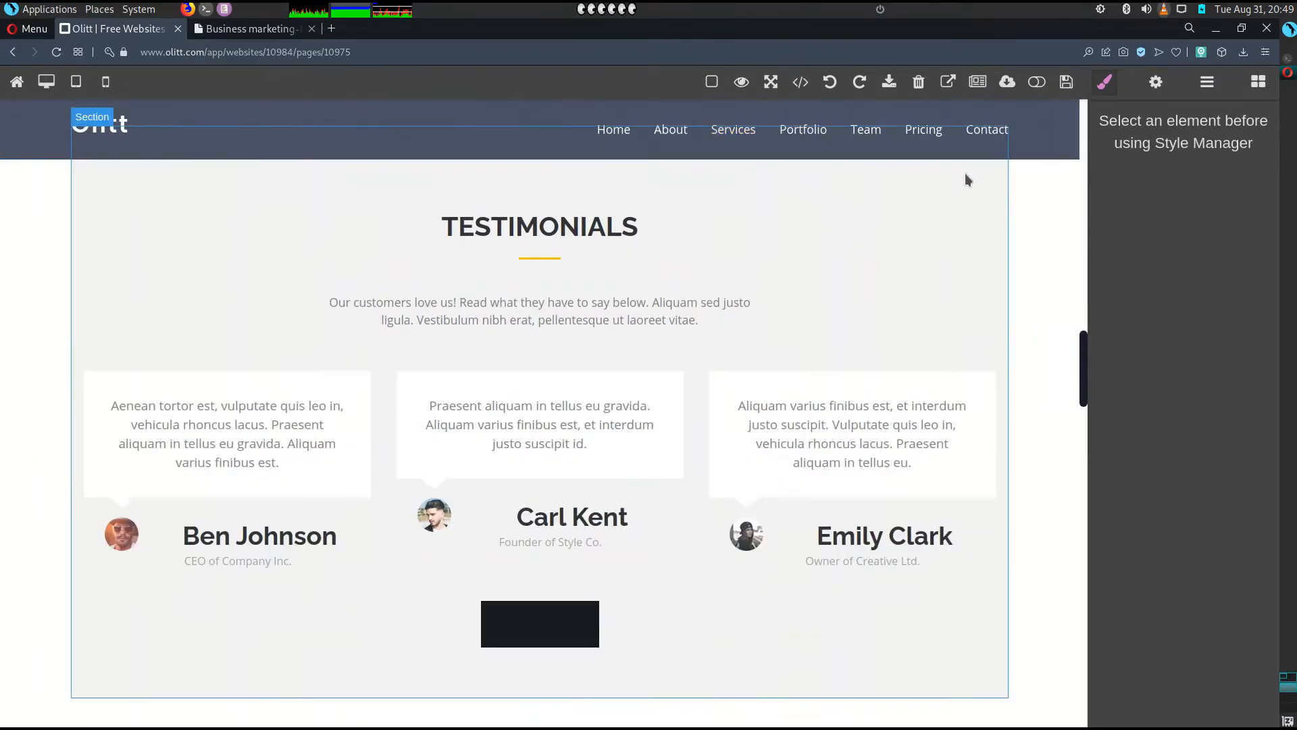
scroll(969, 316, down, 2)
drag(1083, 365, 1055, 685)
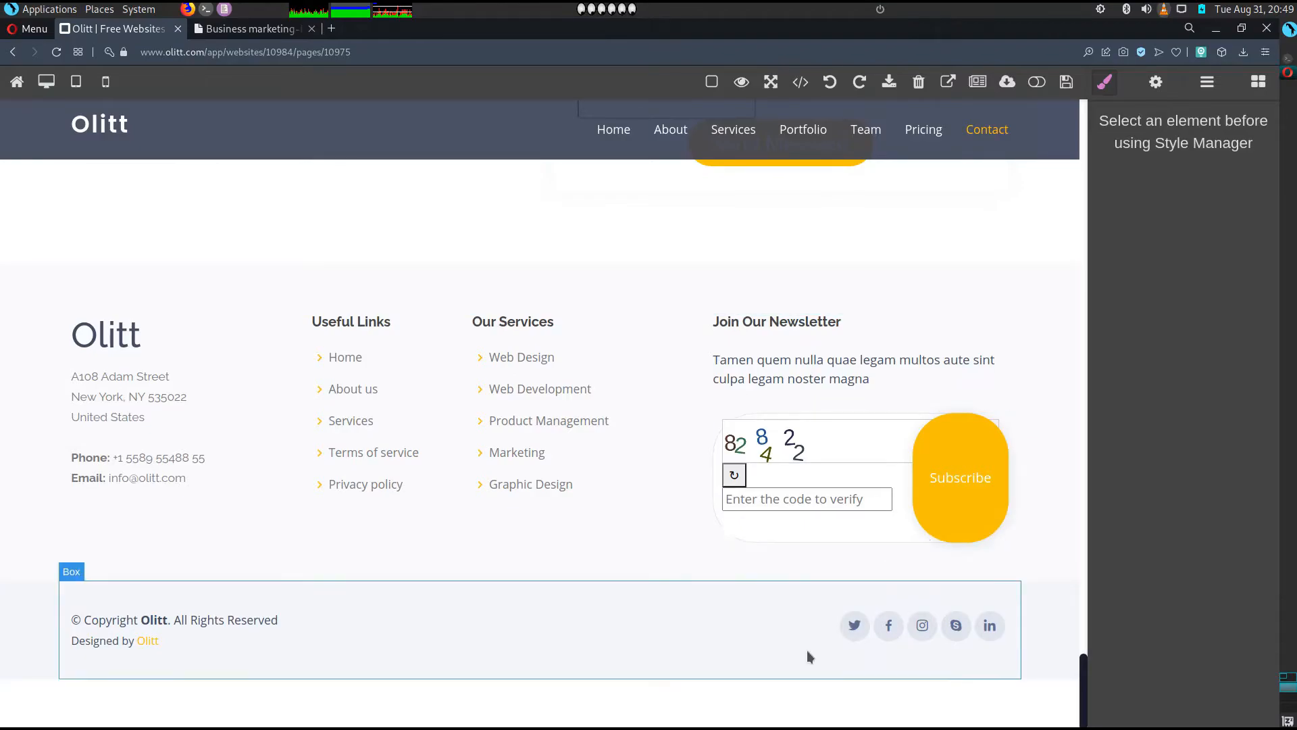
click(853, 627)
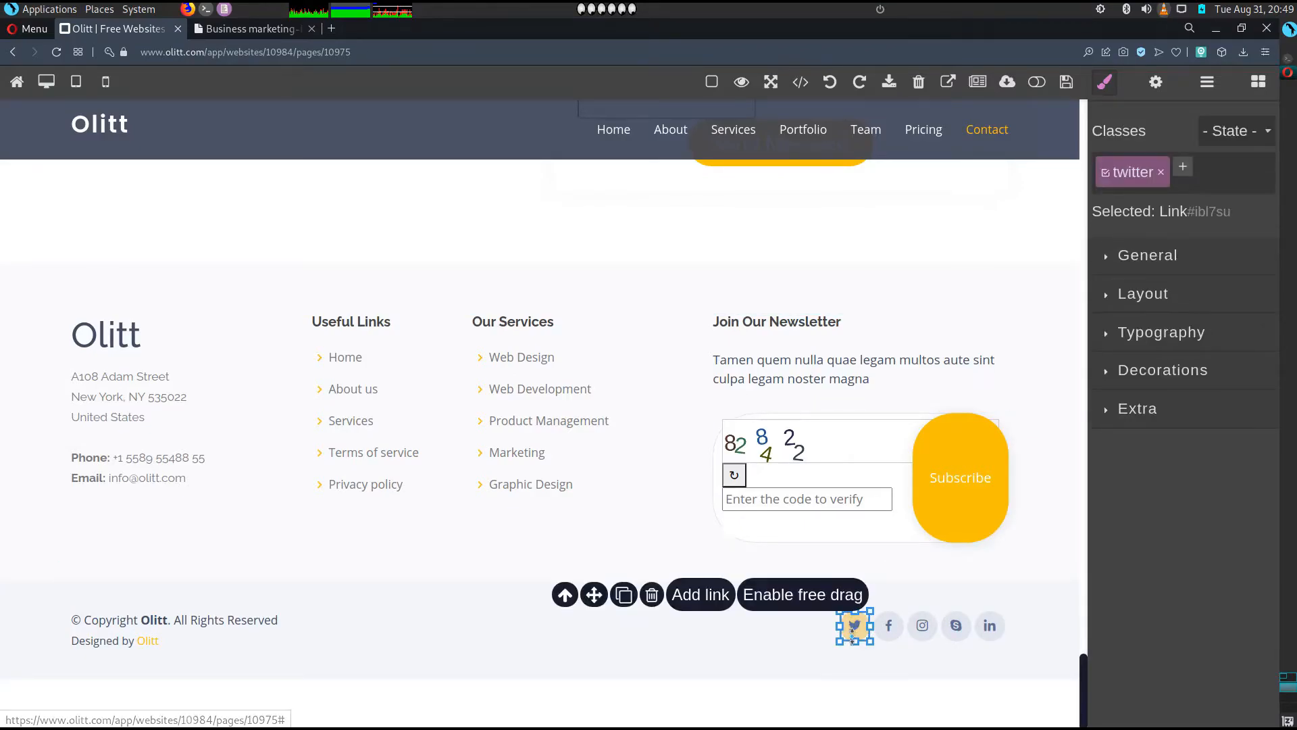
click(1153, 87)
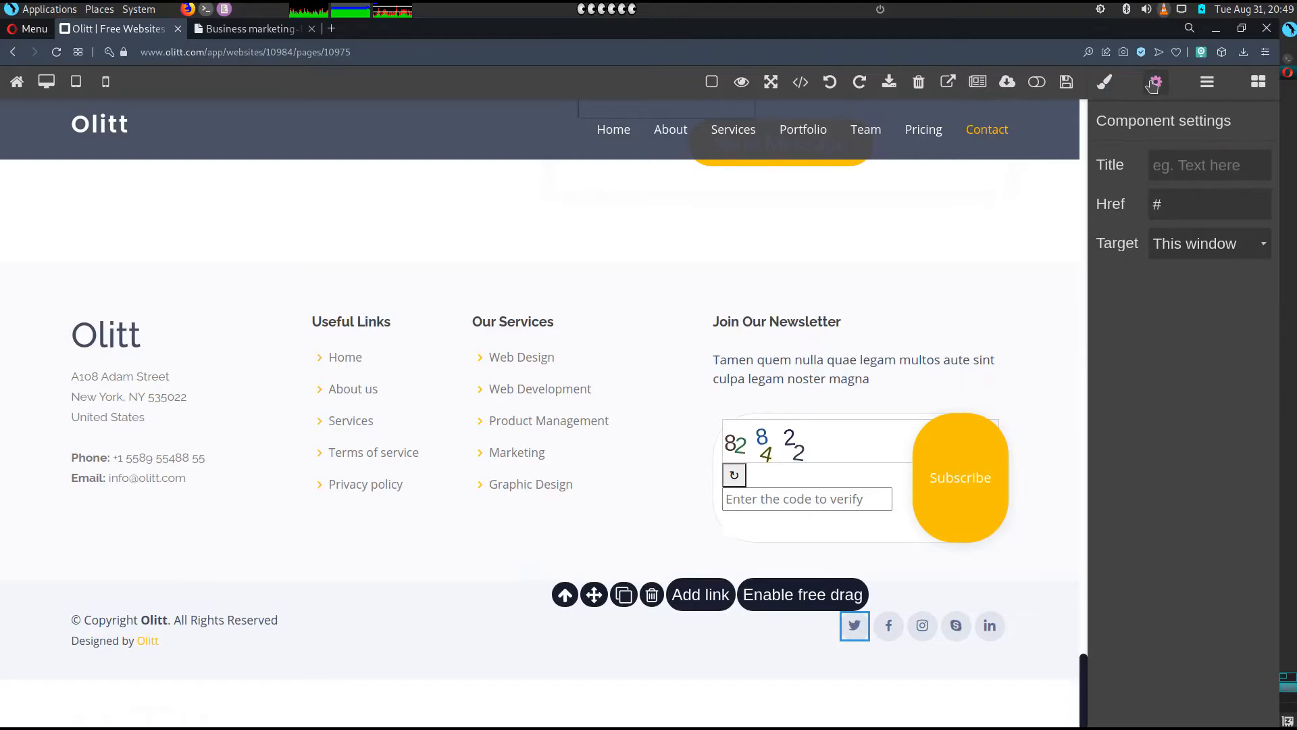
right_click(1175, 168)
click(1212, 169)
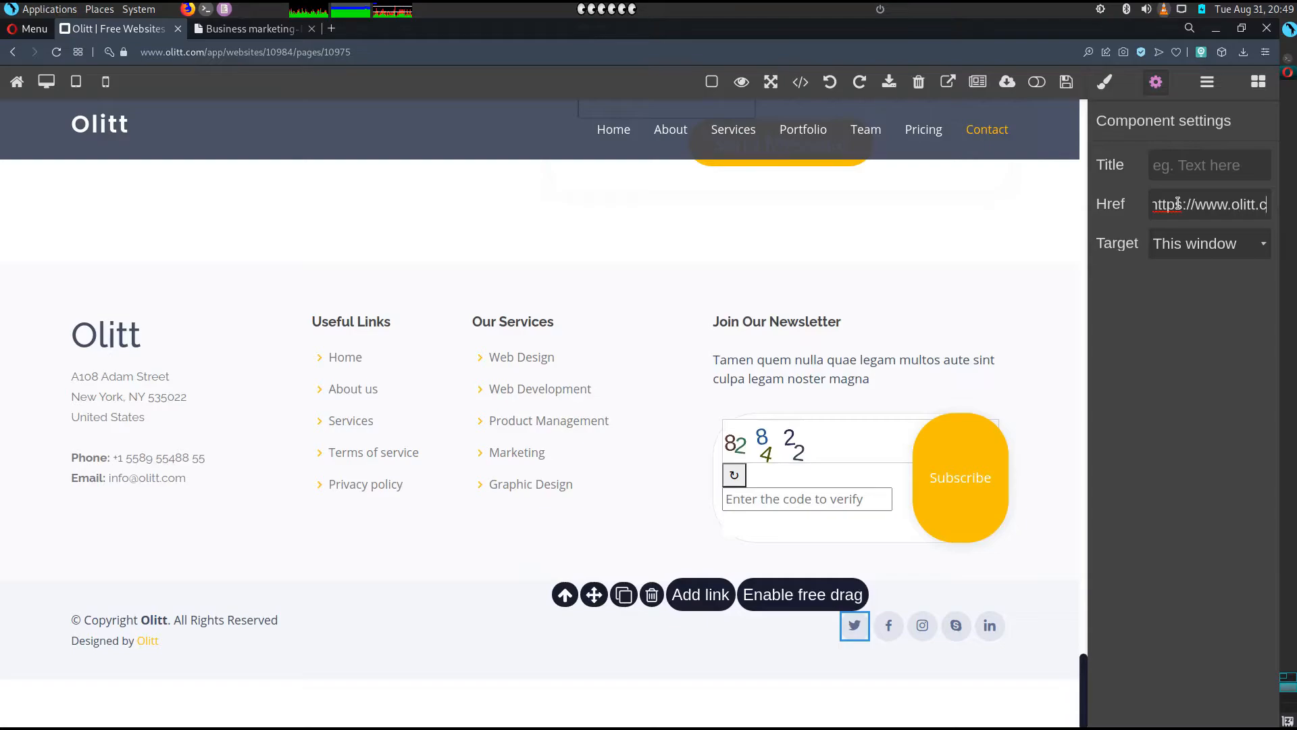
text(m/)
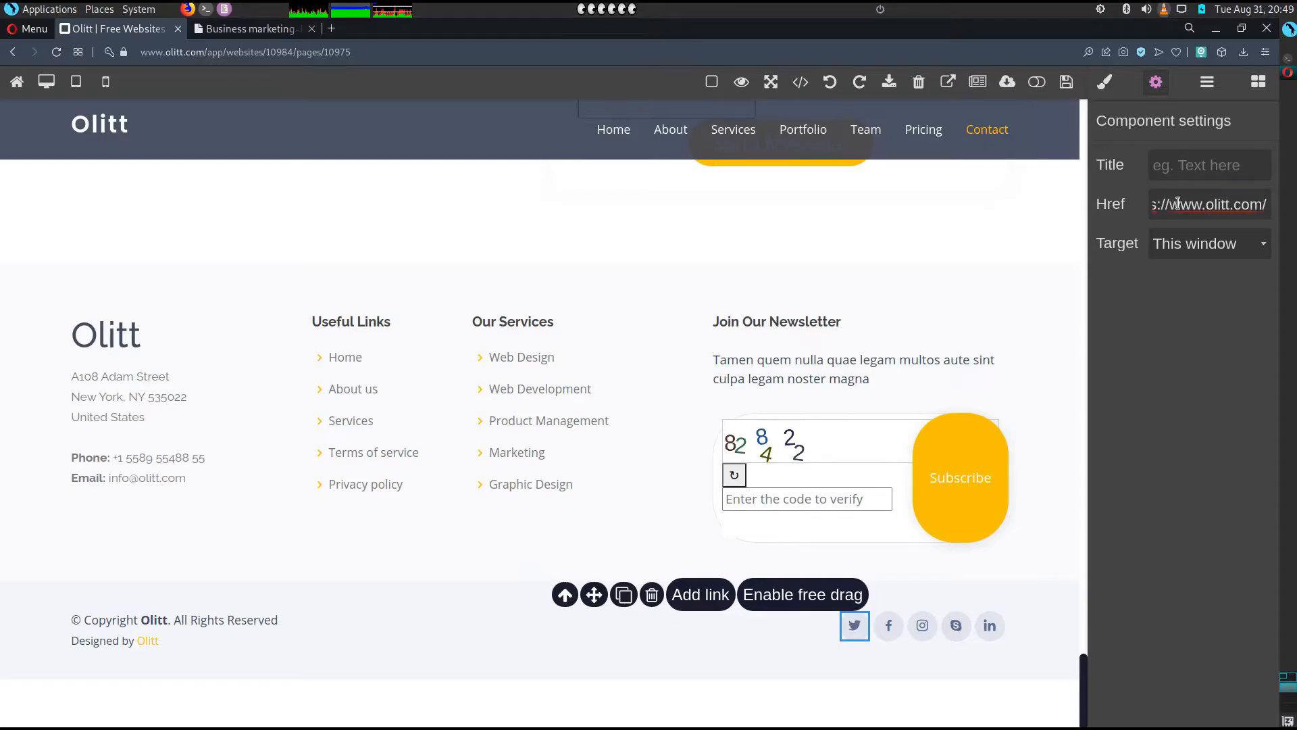
text(olitt)
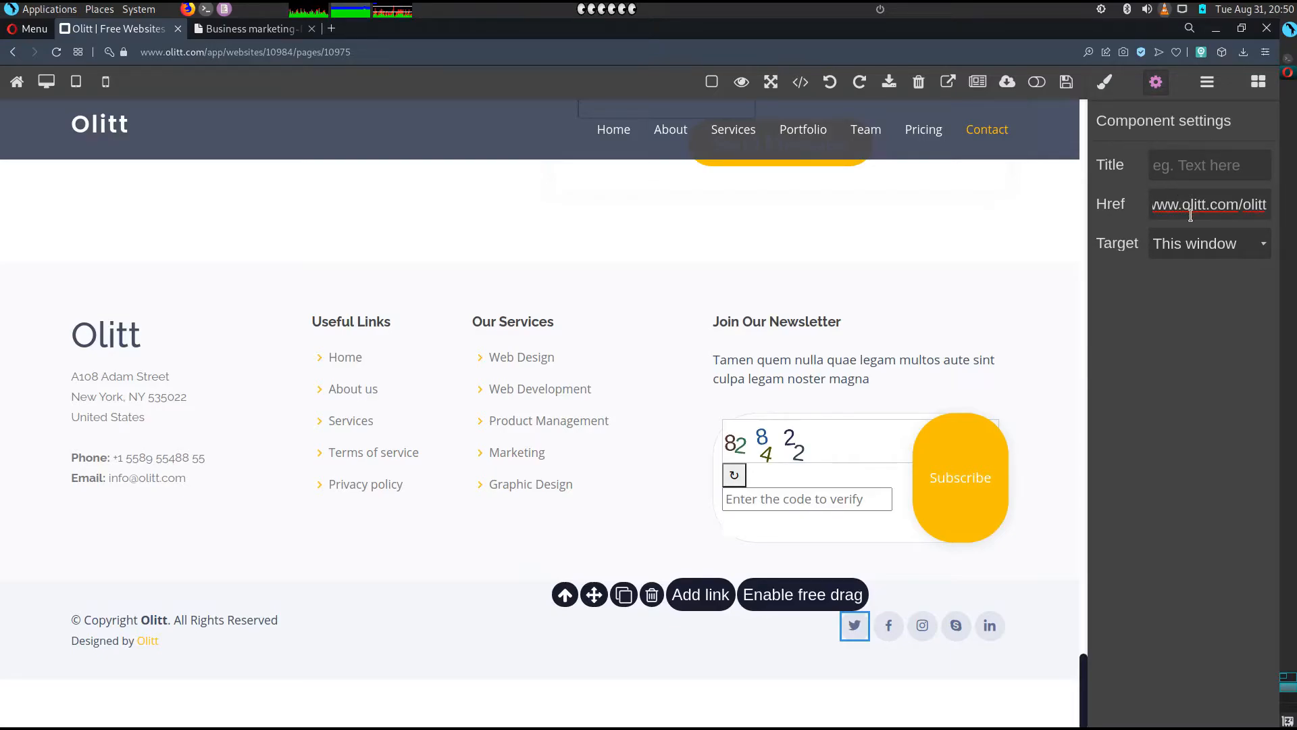
click(1172, 256)
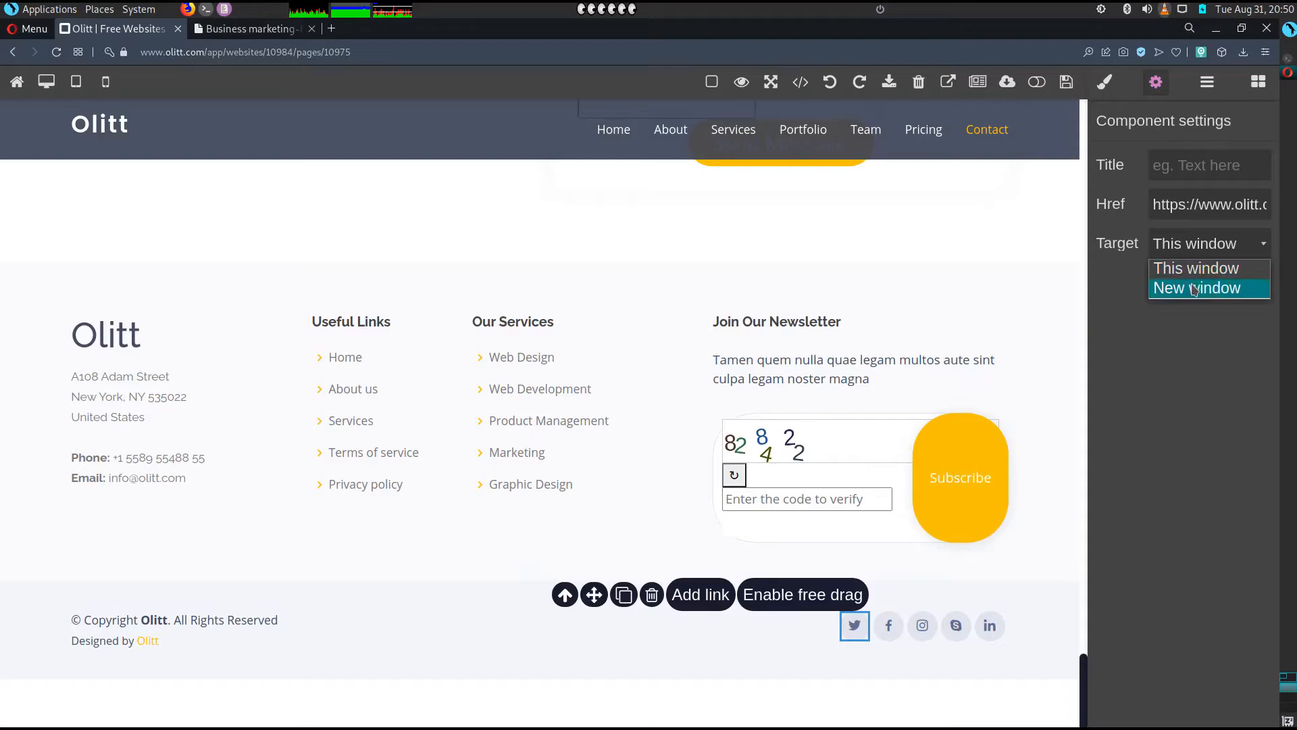
click(1193, 286)
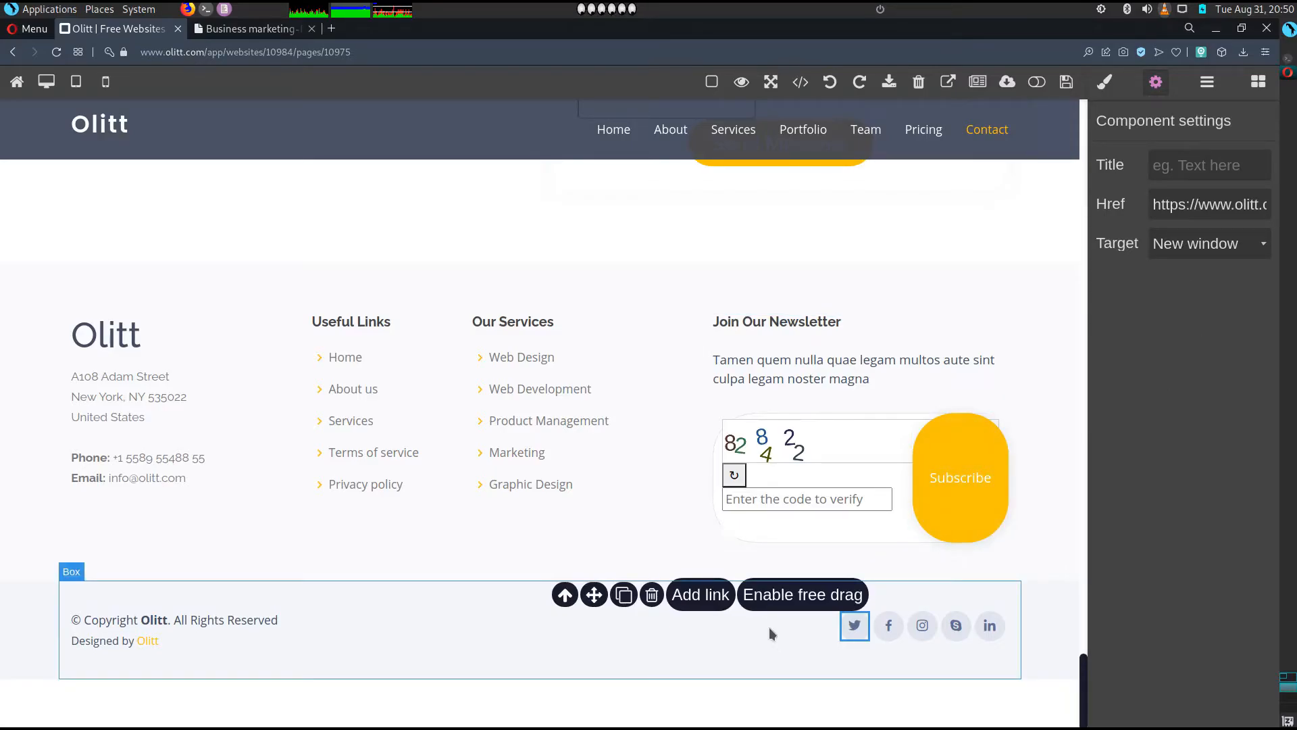
Try duplicating the Twitter icon in the footer, and undo the duplication.
click(624, 595)
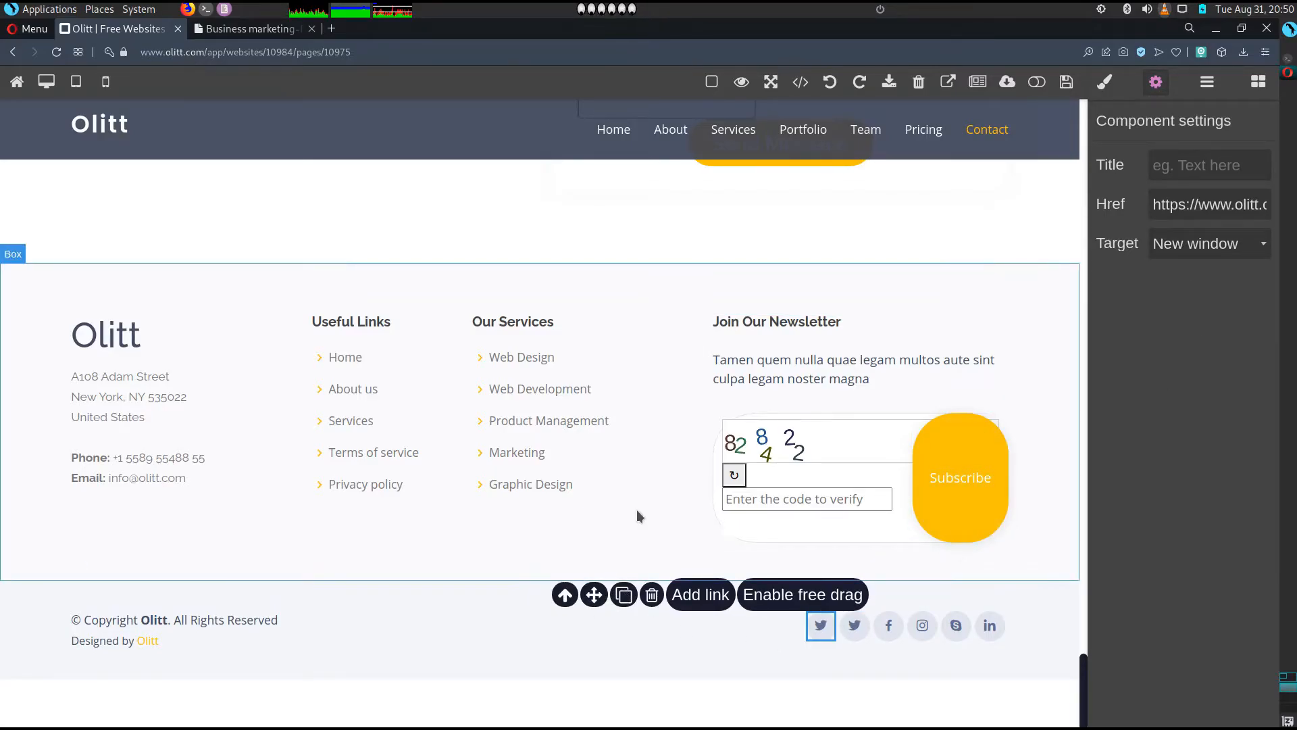
click(830, 81)
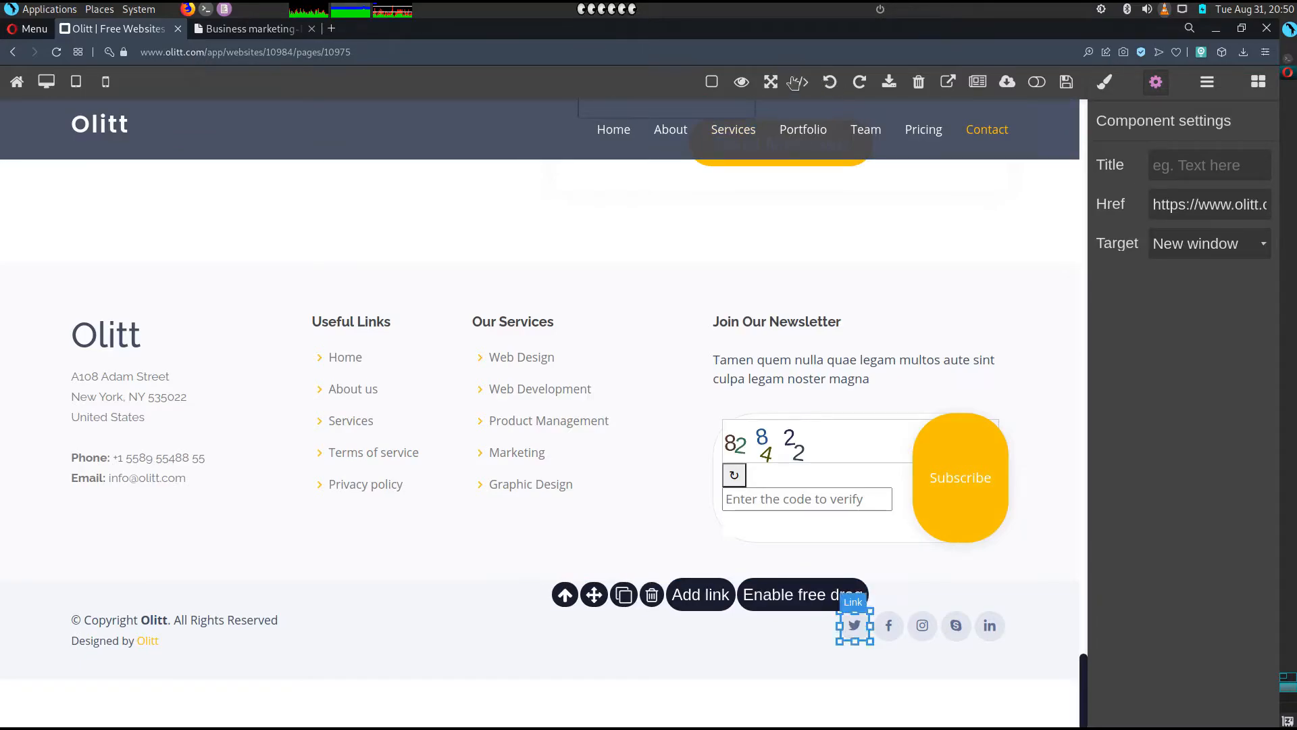
click(621, 673)
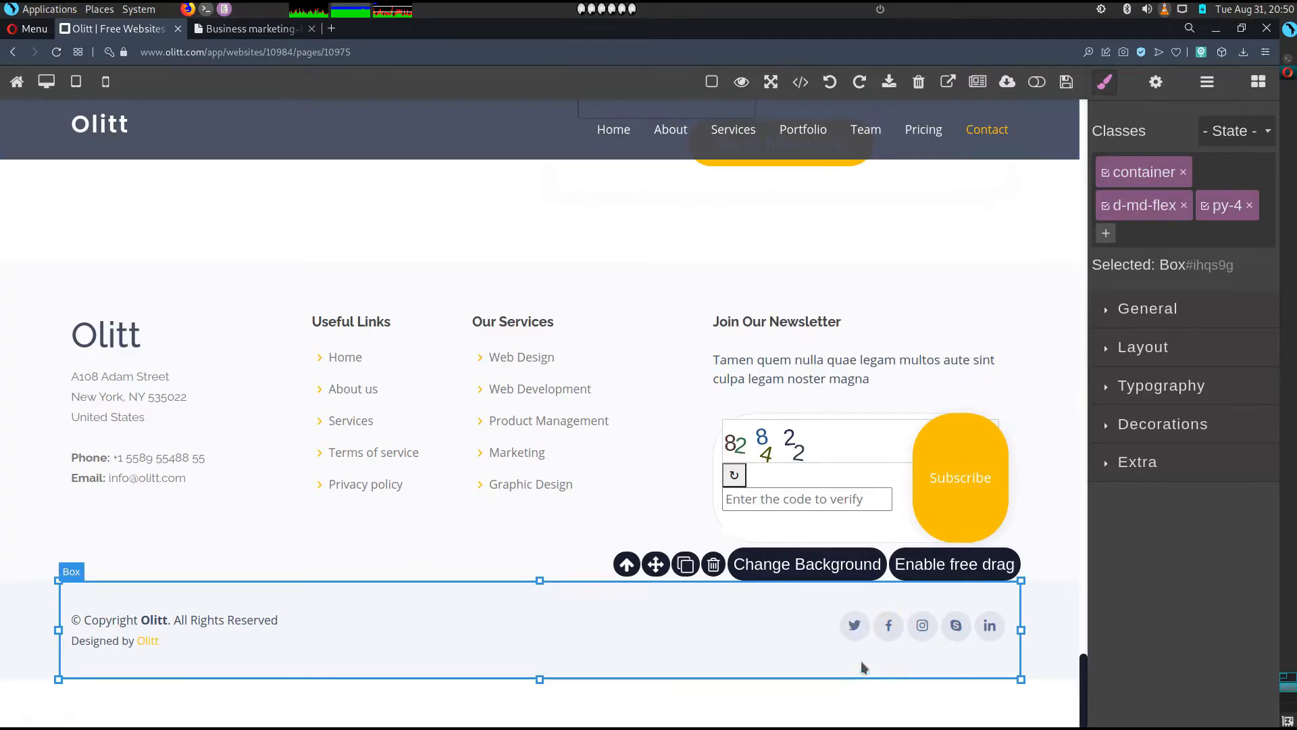
Duplicate the footer's Twitter icon twice so that three Twitter icons stand before the Facebook icon.
click(856, 626)
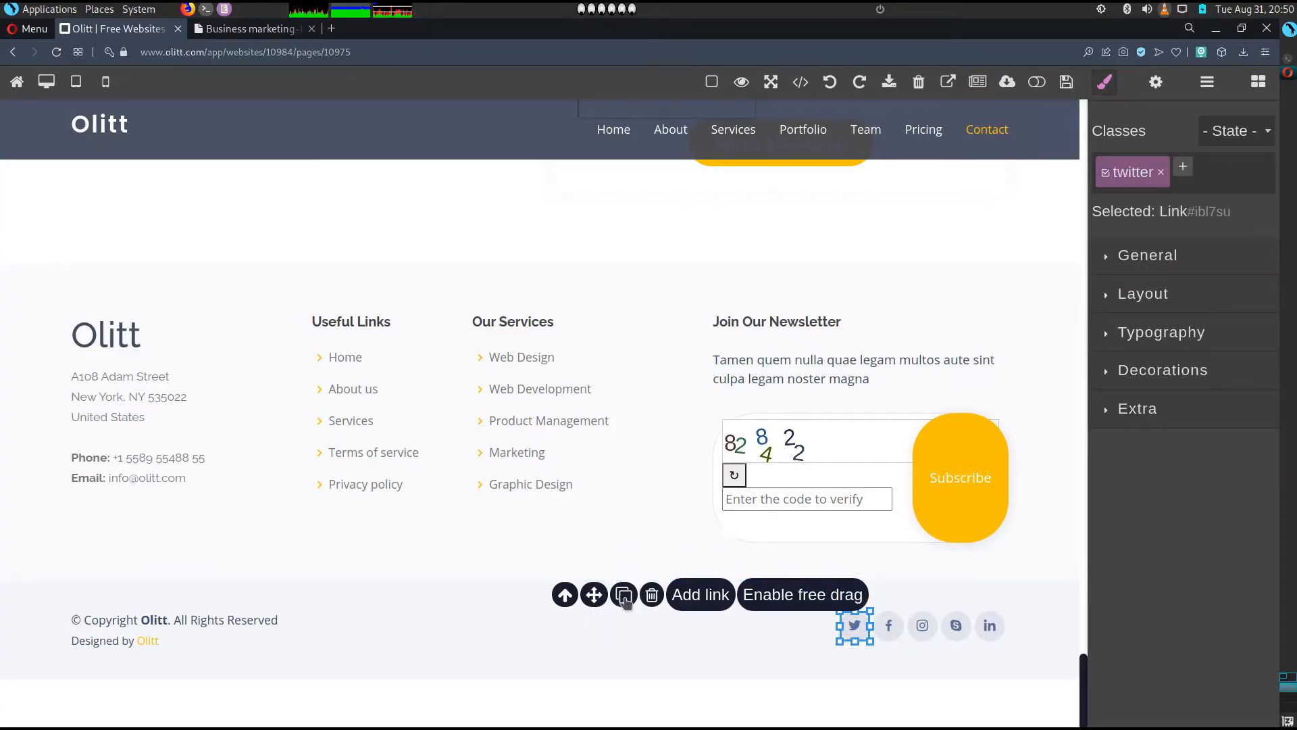
click(623, 596)
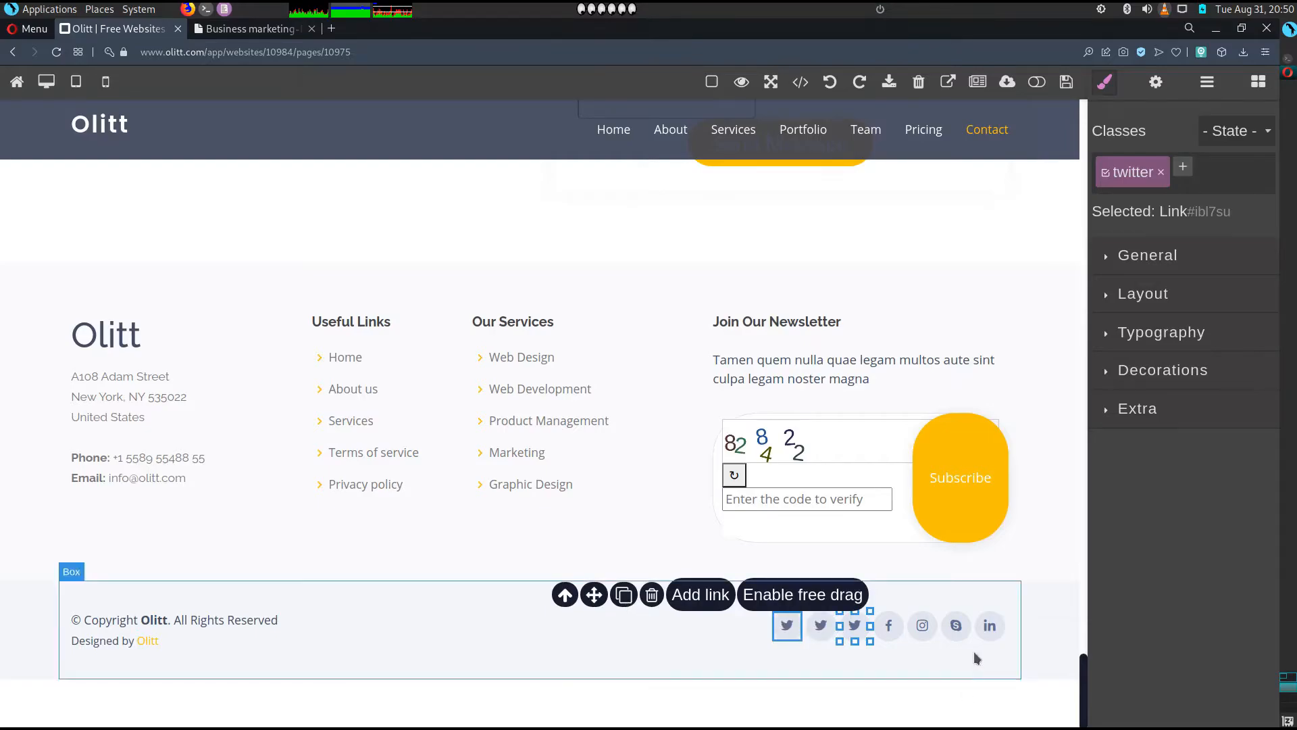
click(956, 623)
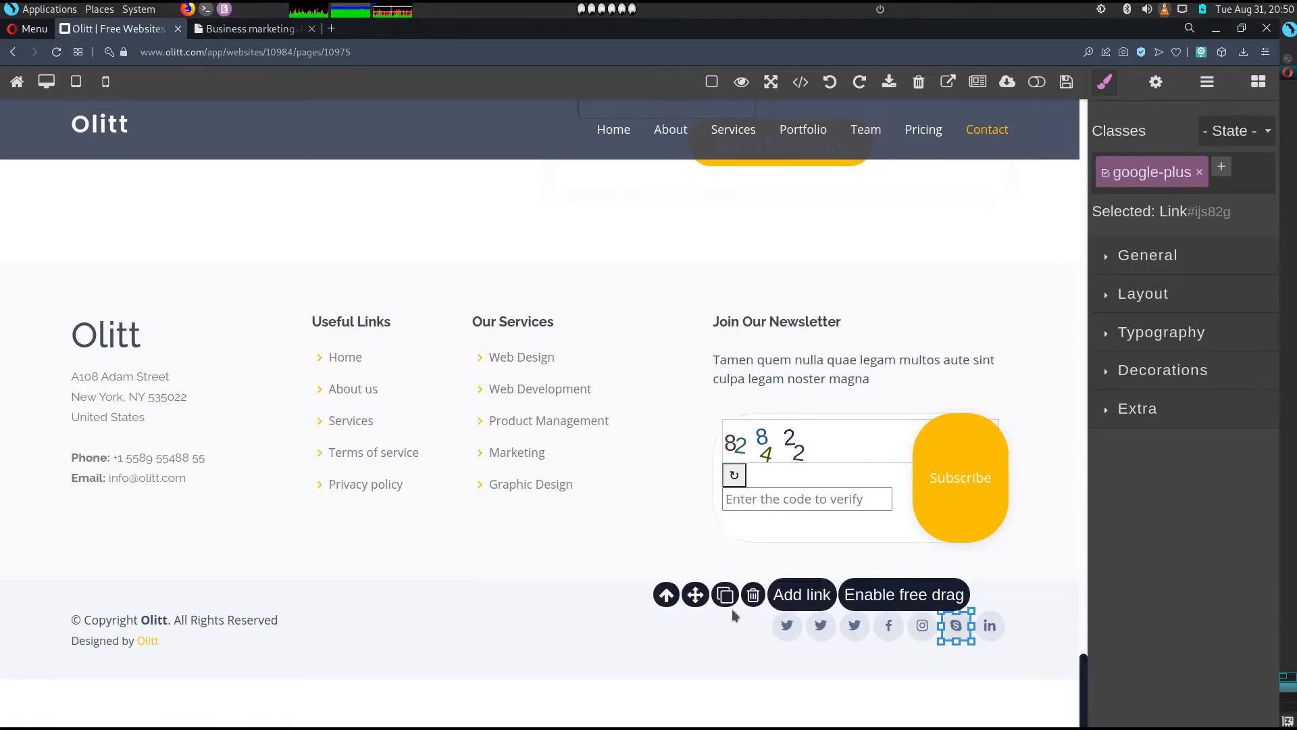
Add a Social Link block from the Social blocks in front of the Twitter icons in the footer.
click(1256, 84)
scroll(1159, 425, down, 5)
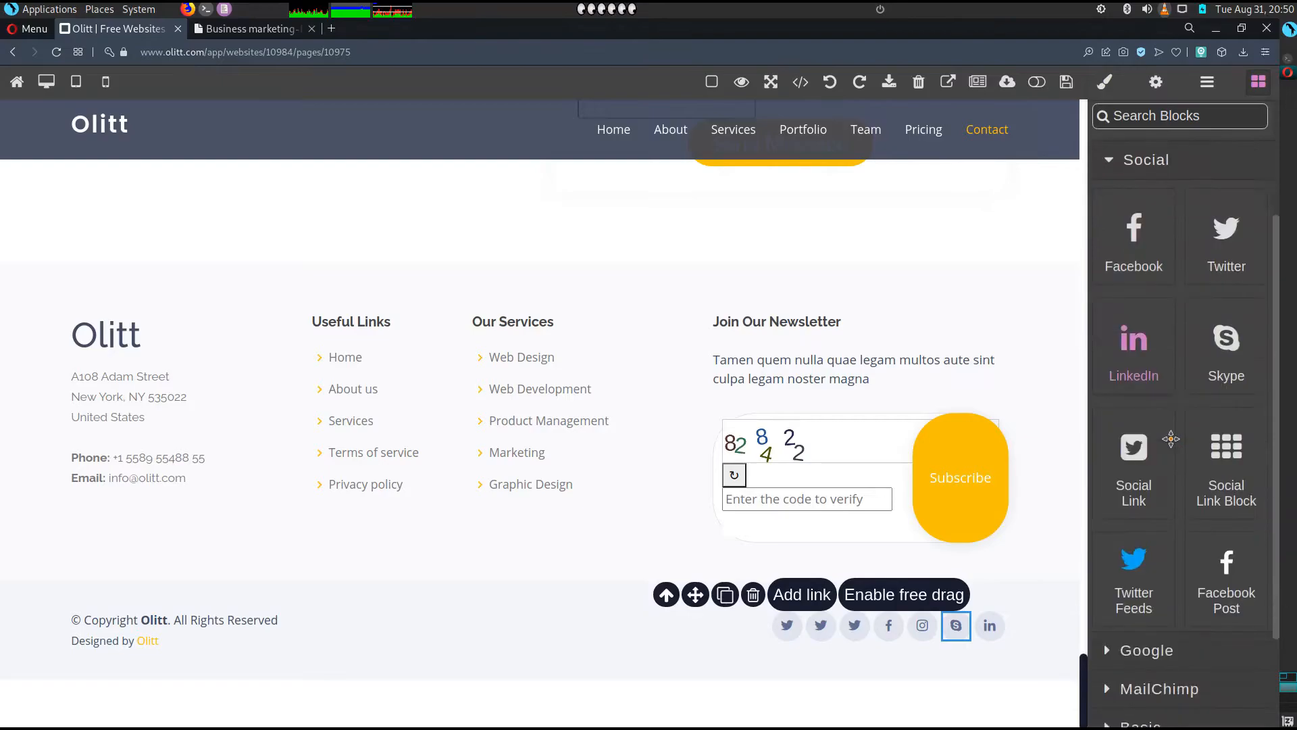
click(595, 454)
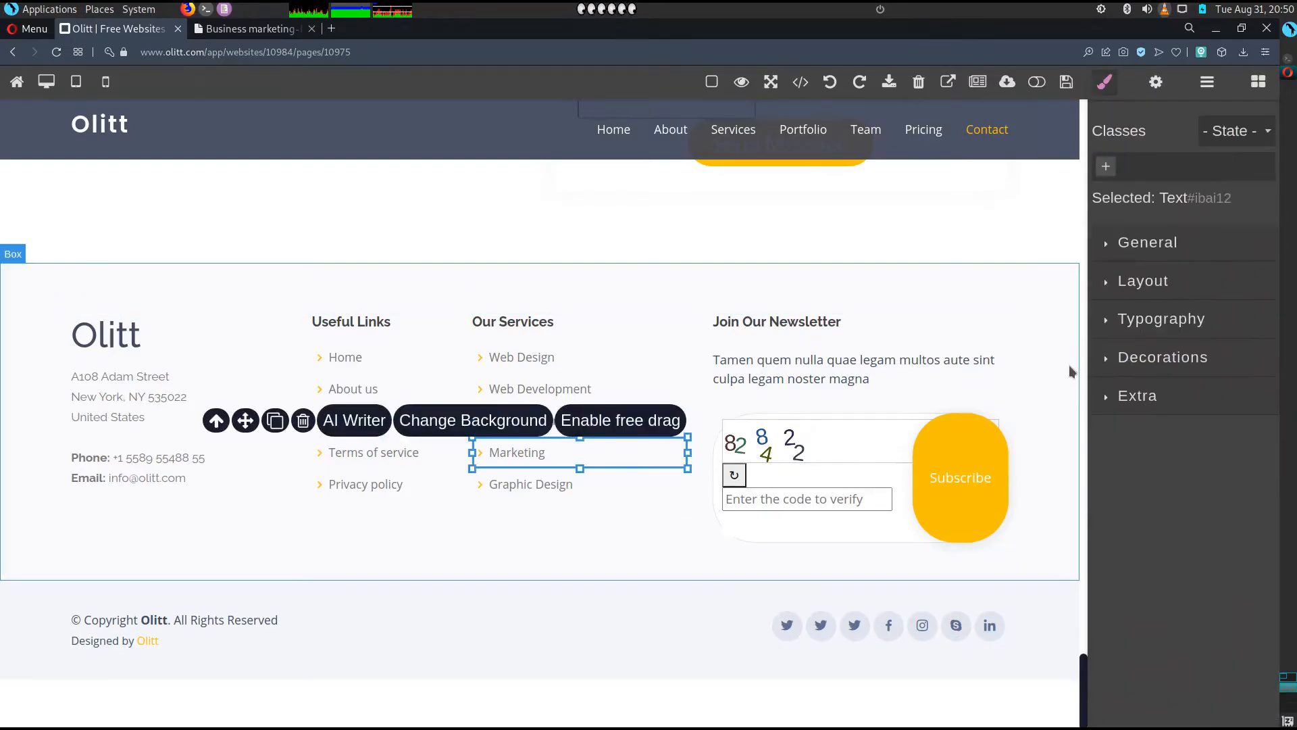
click(1258, 82)
scroll(1136, 473, down, 5)
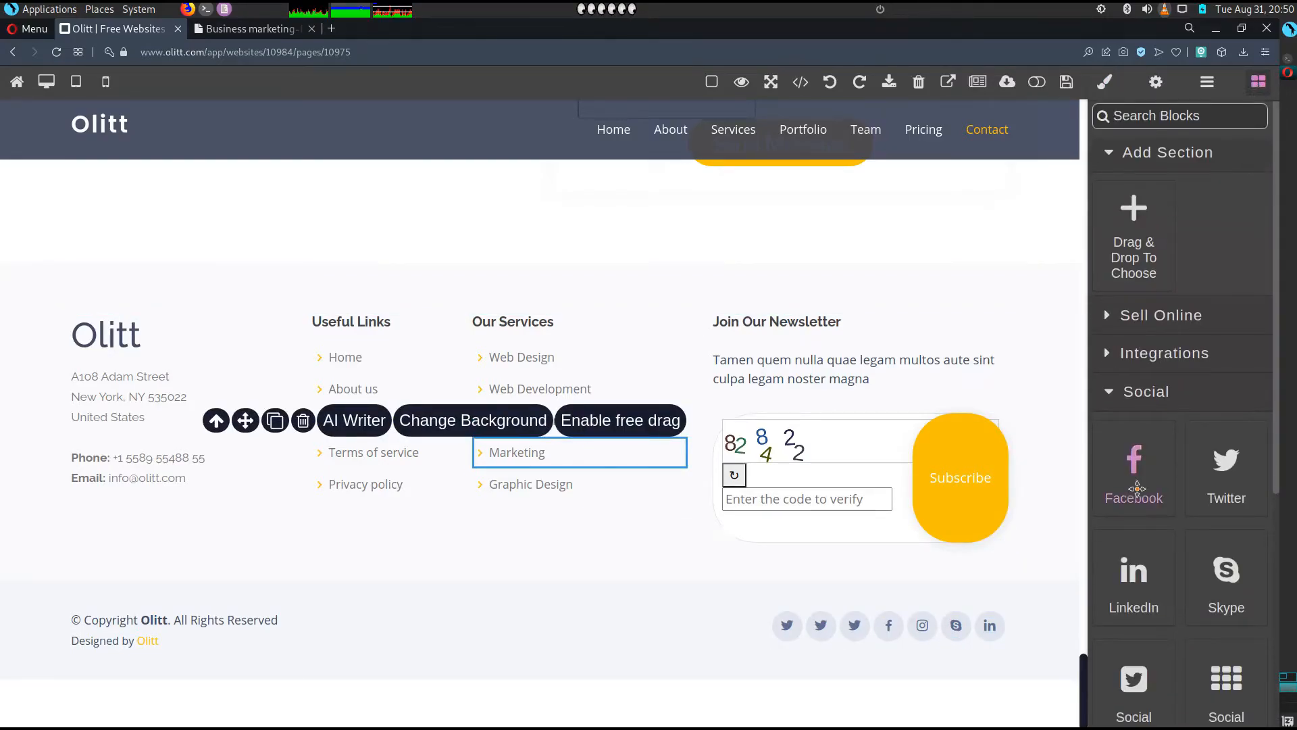
drag(1133, 378, 815, 652)
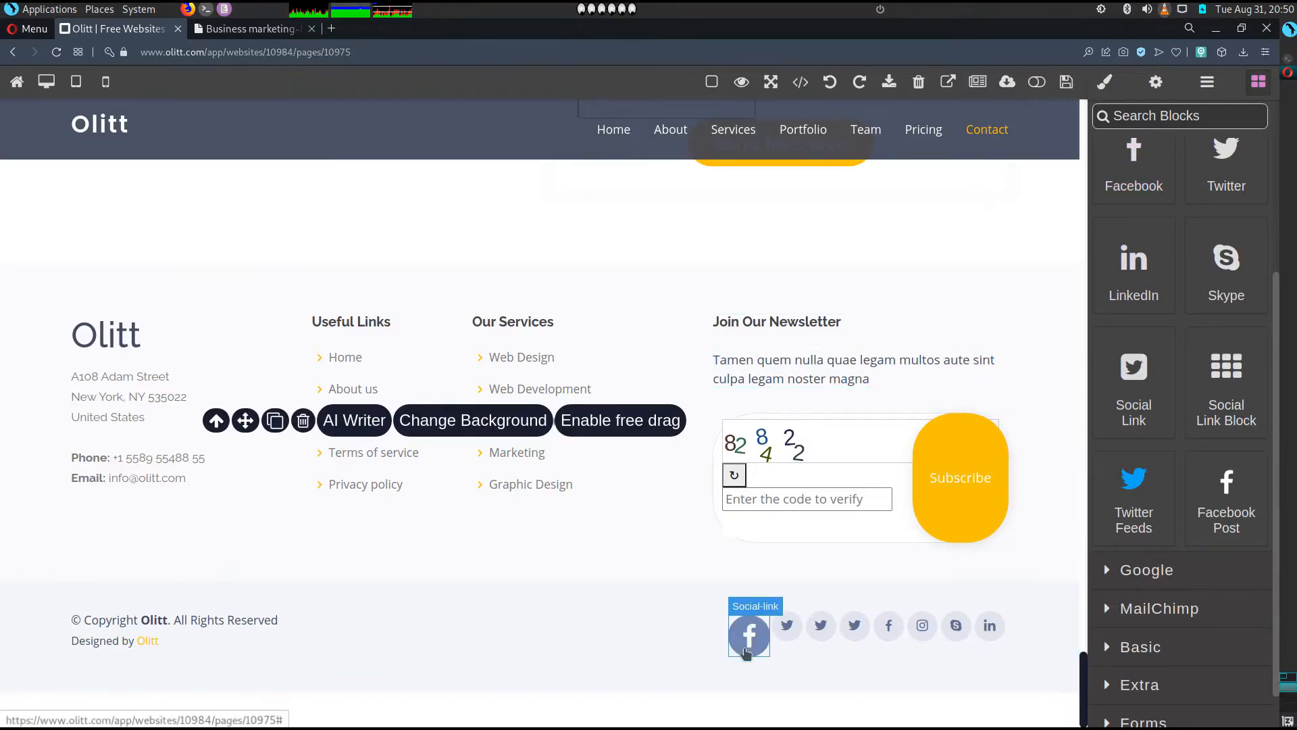
Set the title of the new footer social link to services and its target to New window.
click(744, 642)
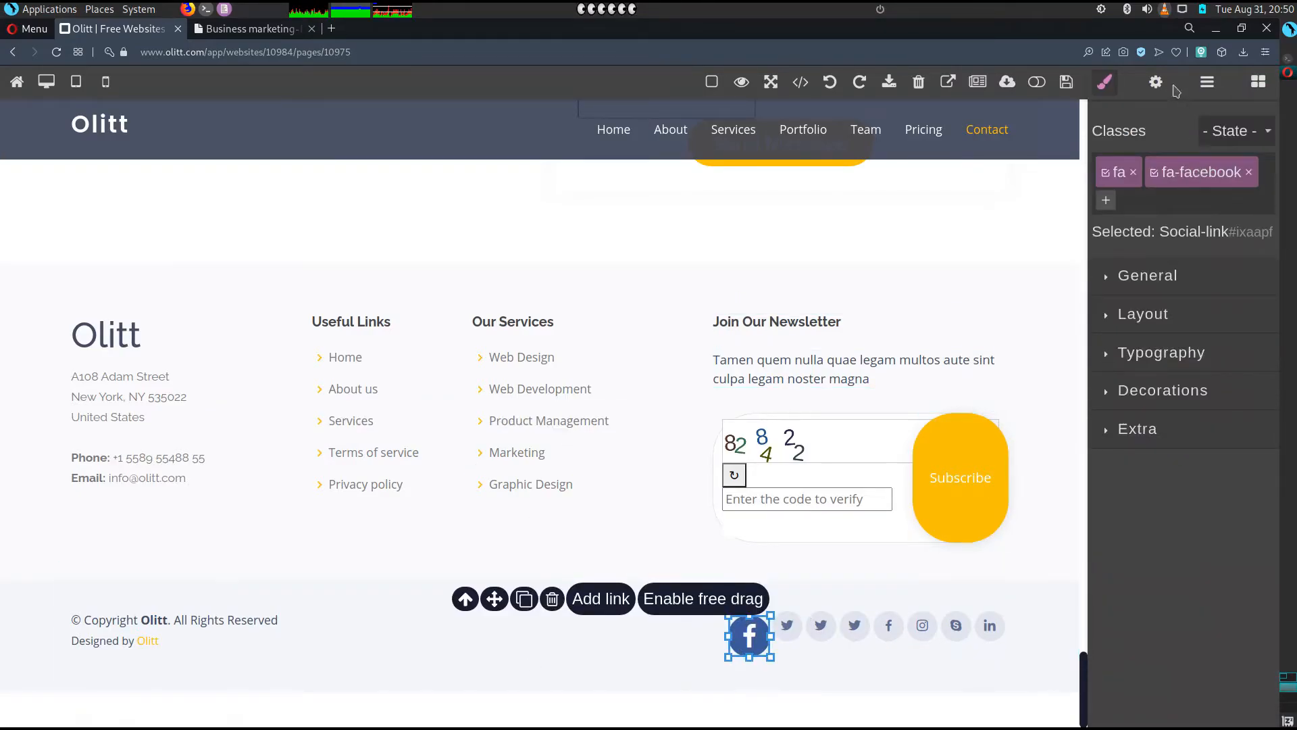
click(1155, 84)
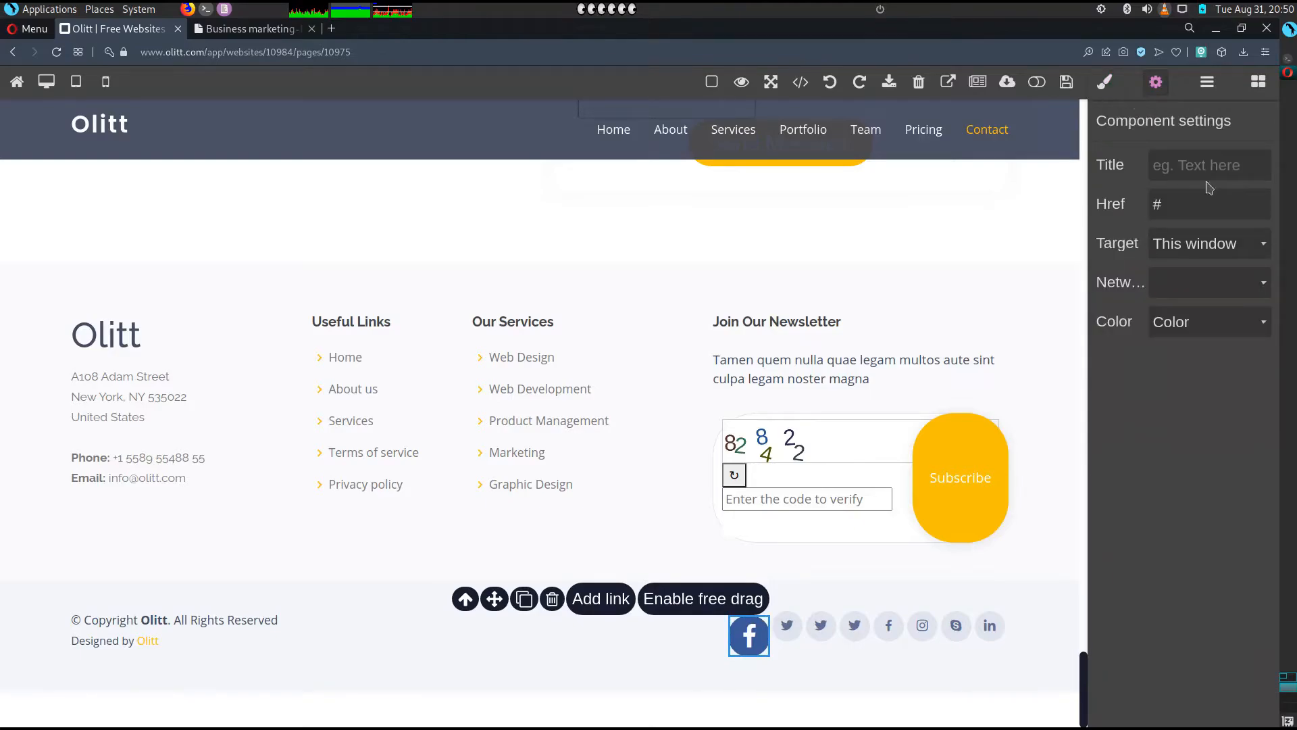
right_click(1195, 164)
click(1088, 256)
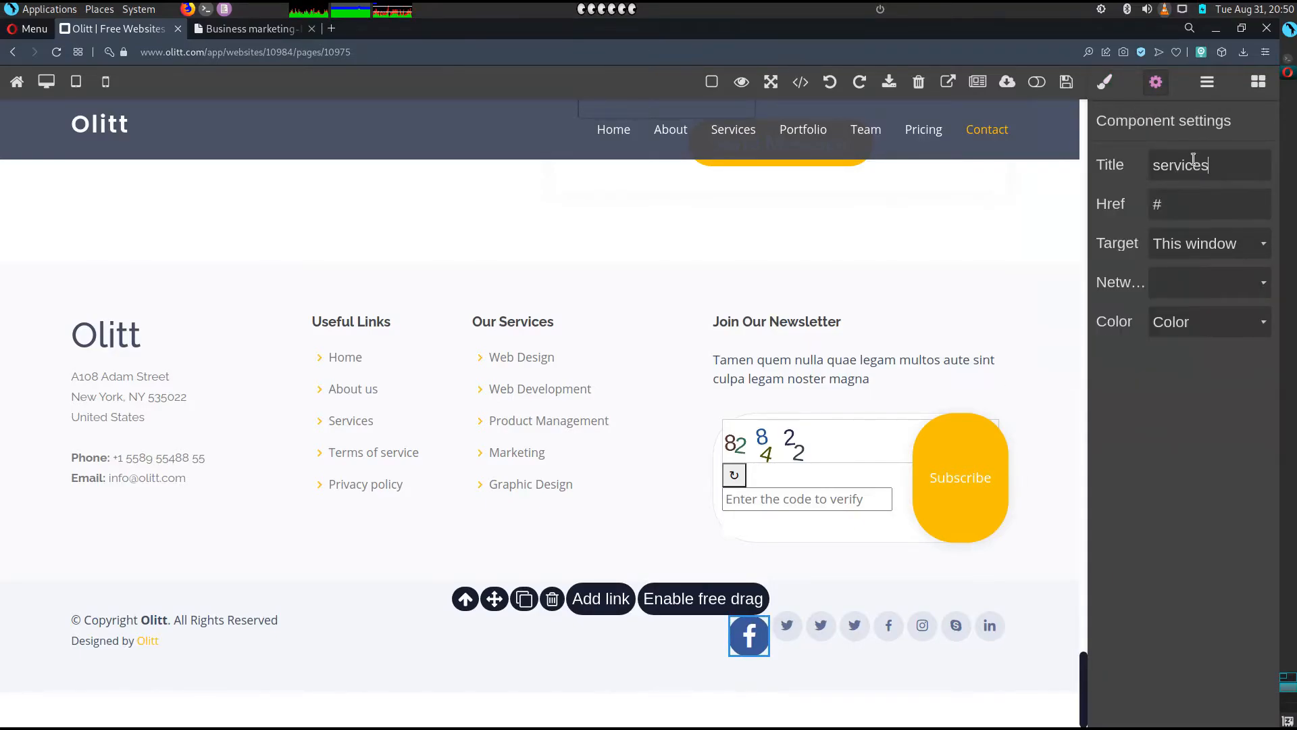
click(1194, 244)
click(1188, 289)
Try tumblr as the new social link's network, and set it to reddit instead.
click(1209, 290)
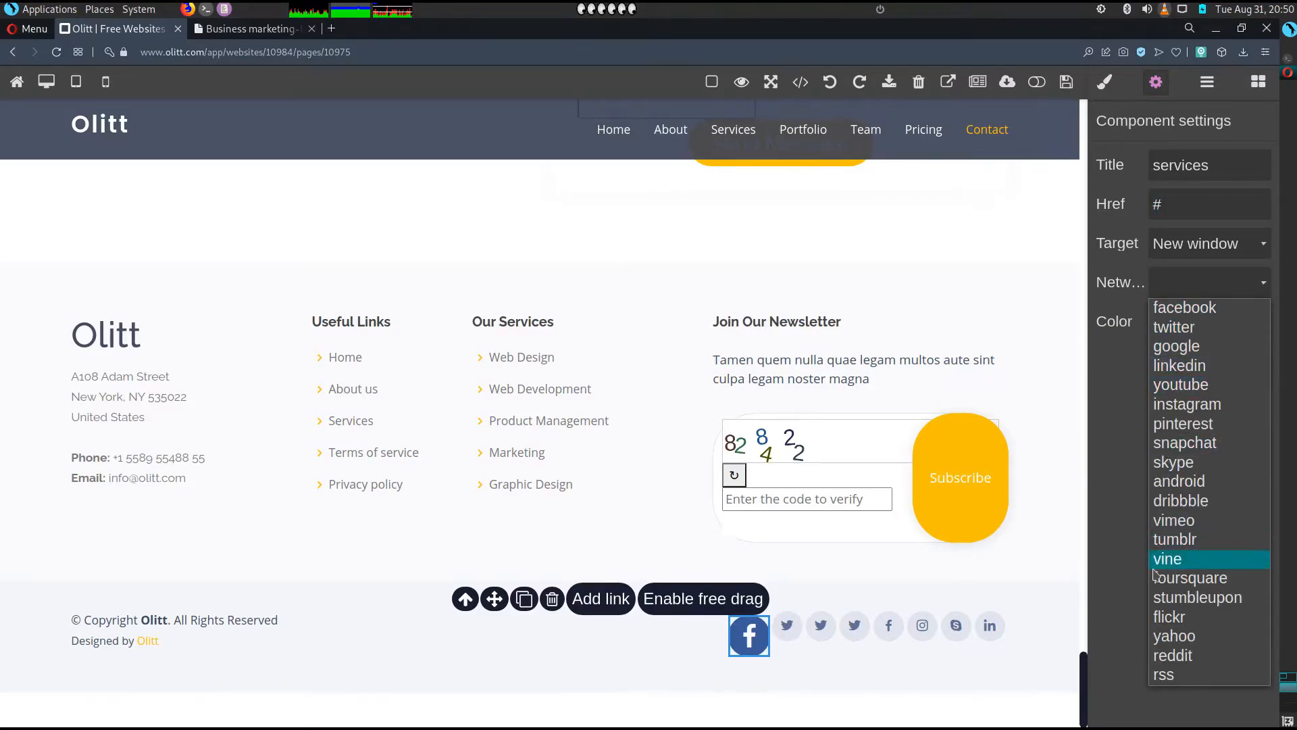
click(1179, 540)
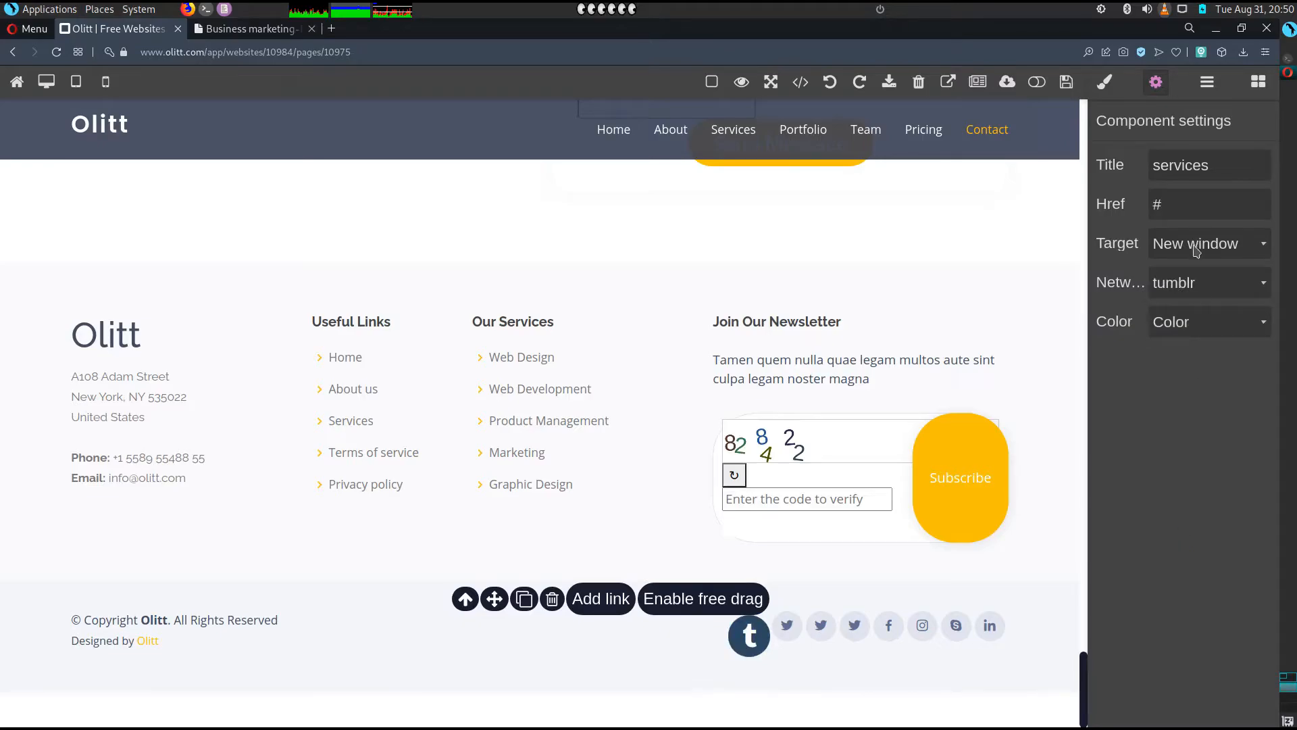
click(1190, 292)
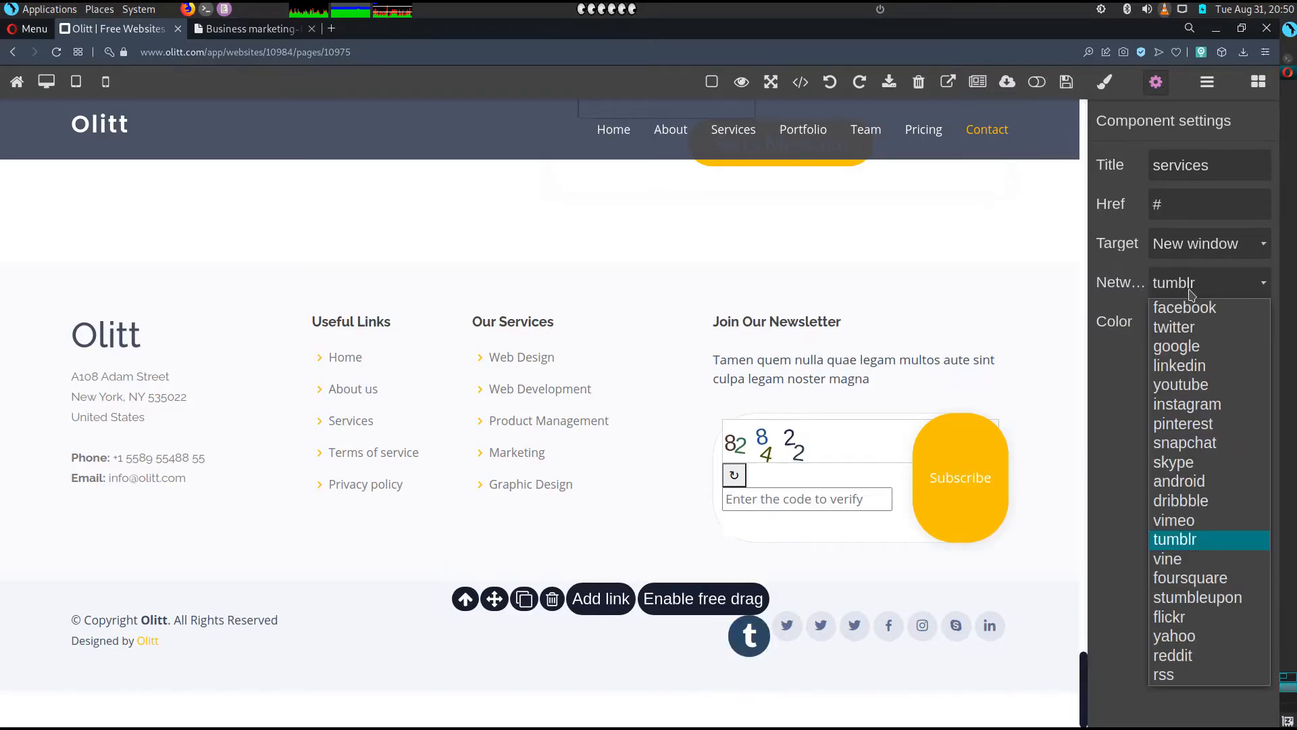
click(1218, 652)
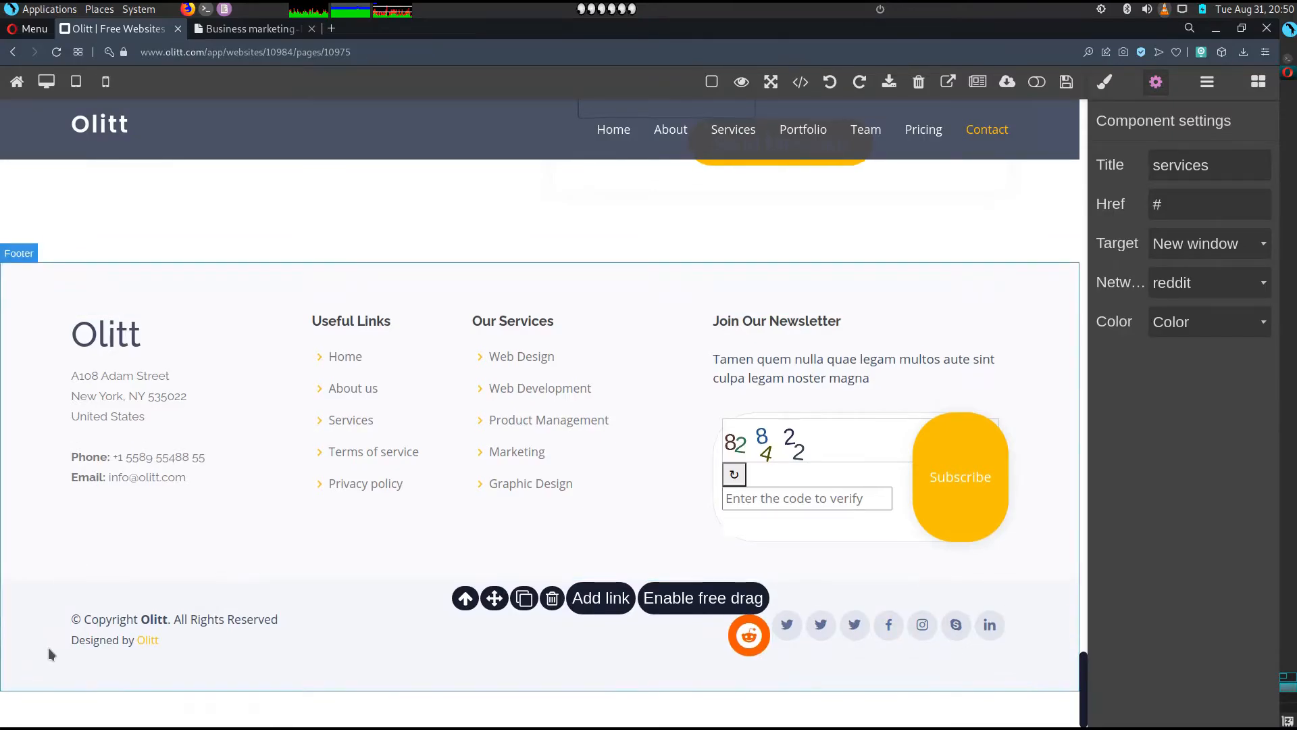
scroll(49, 654, down, 1)
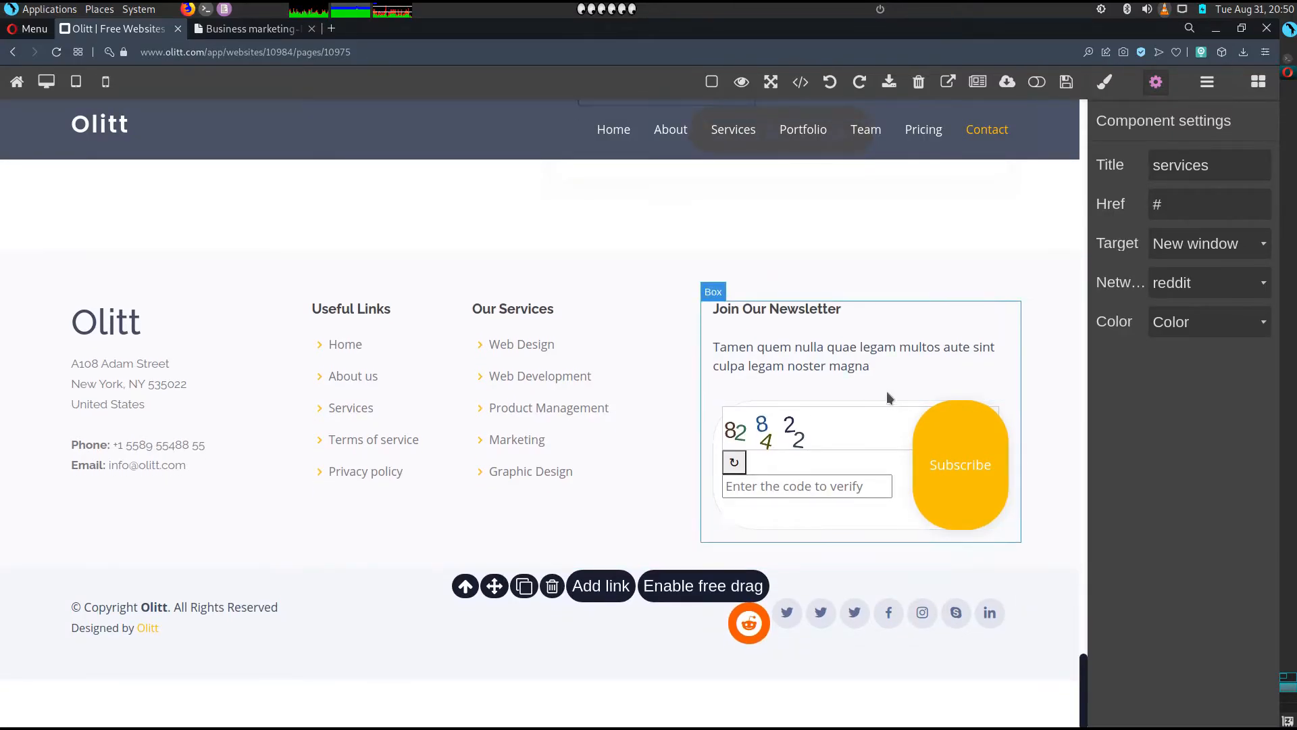
Switch to the published business marketing site, reload it, and inspect the "Welcome to Olitt" heading.
scroll(882, 385, up, 6)
scroll(883, 381, up, 5)
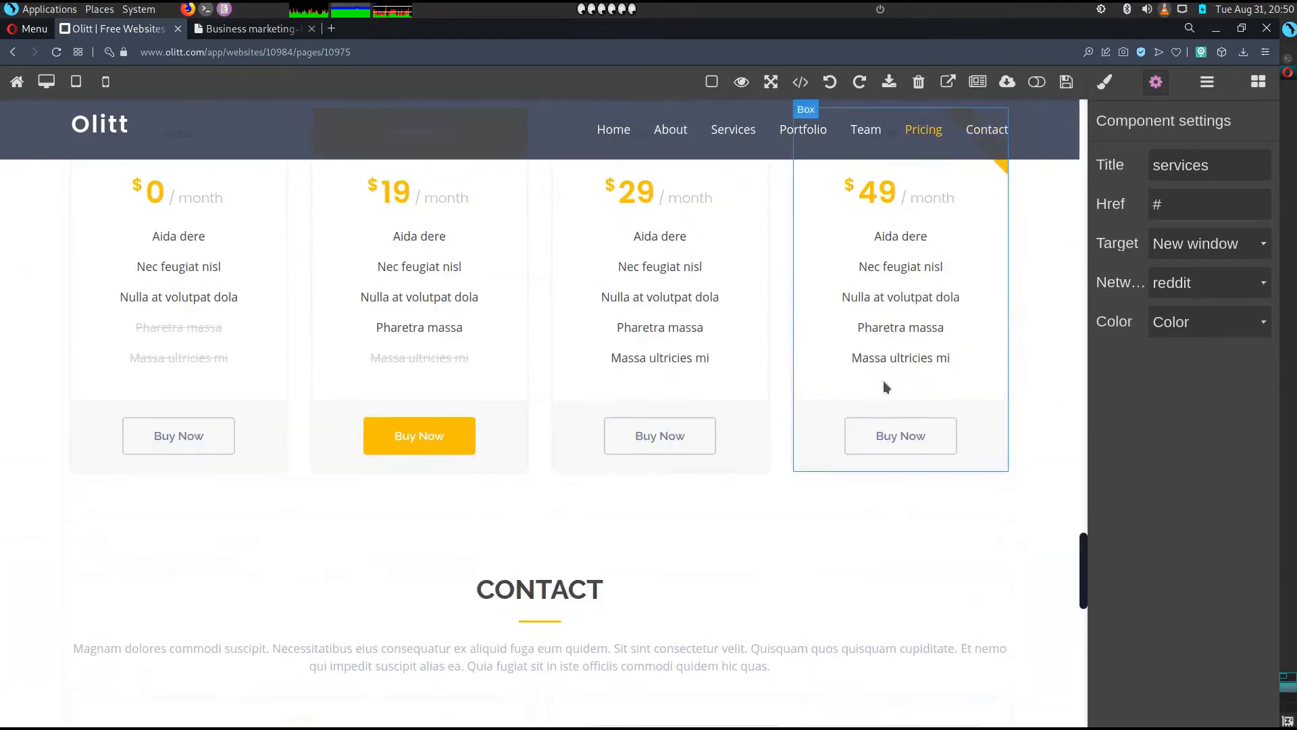
drag(1084, 574, 1080, 144)
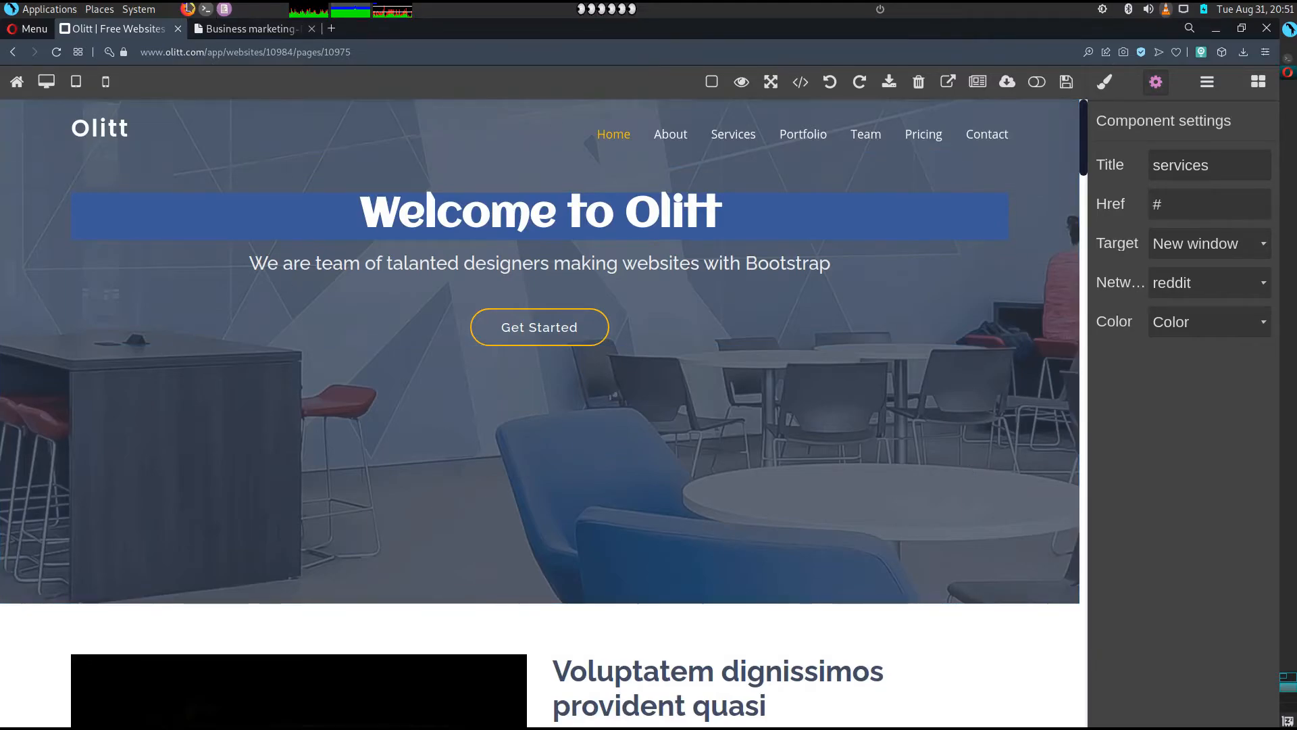
click(214, 30)
click(58, 53)
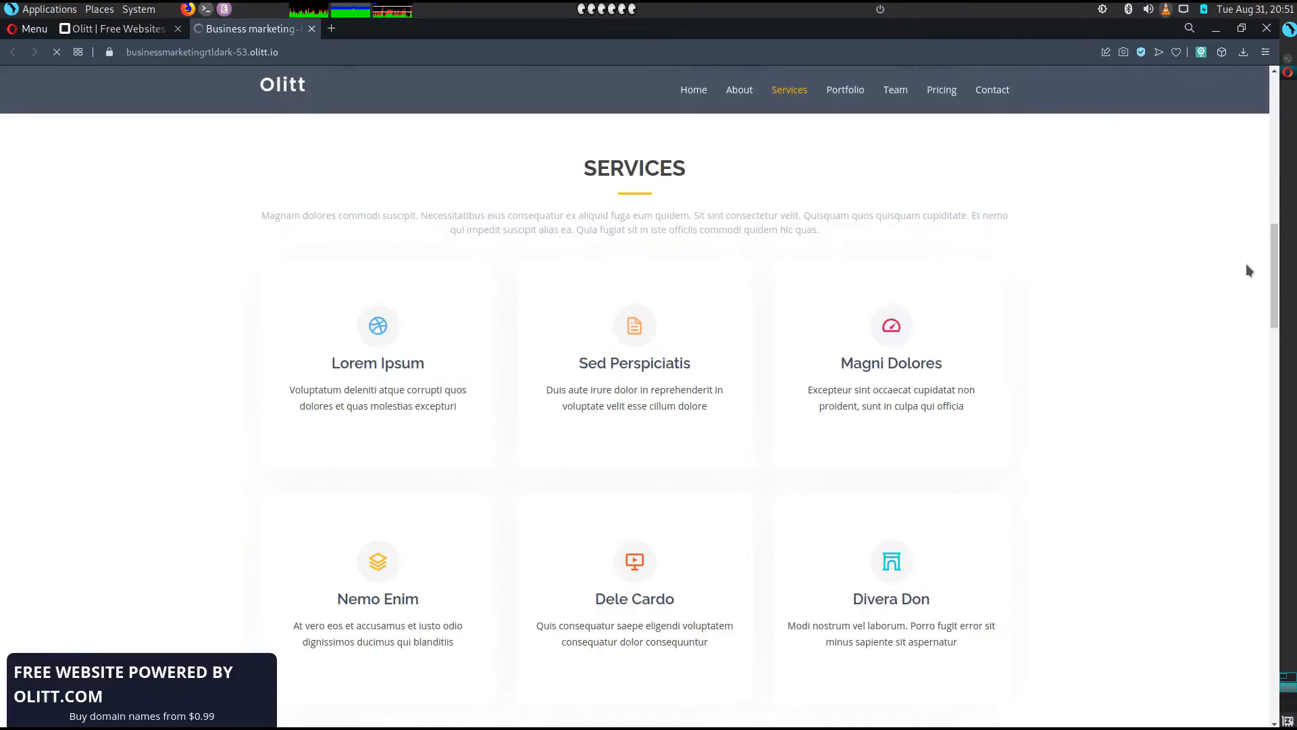
drag(1275, 290, 1275, 137)
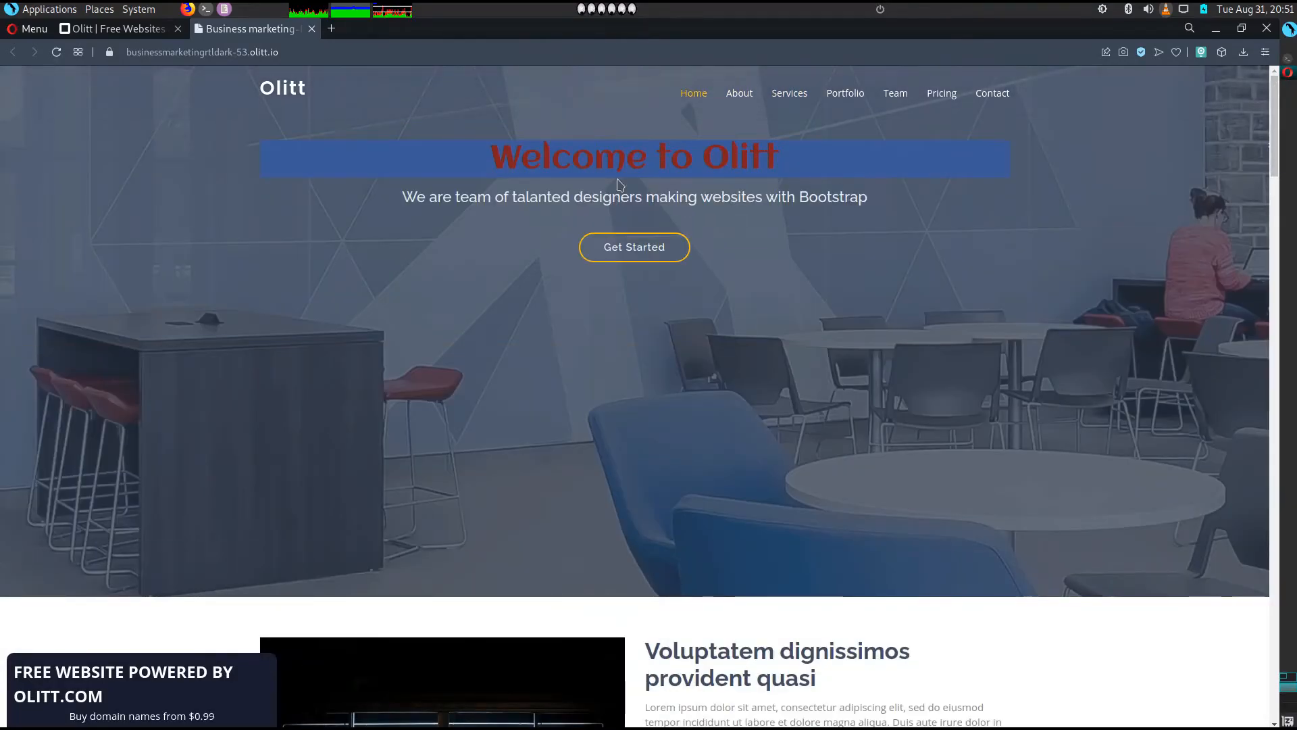
drag(781, 157, 400, 165)
click(325, 144)
Review the published page's sections from About through Testimonials, Portfolio, Team and Contact to the social icons in the footer.
scroll(858, 473, down, 5)
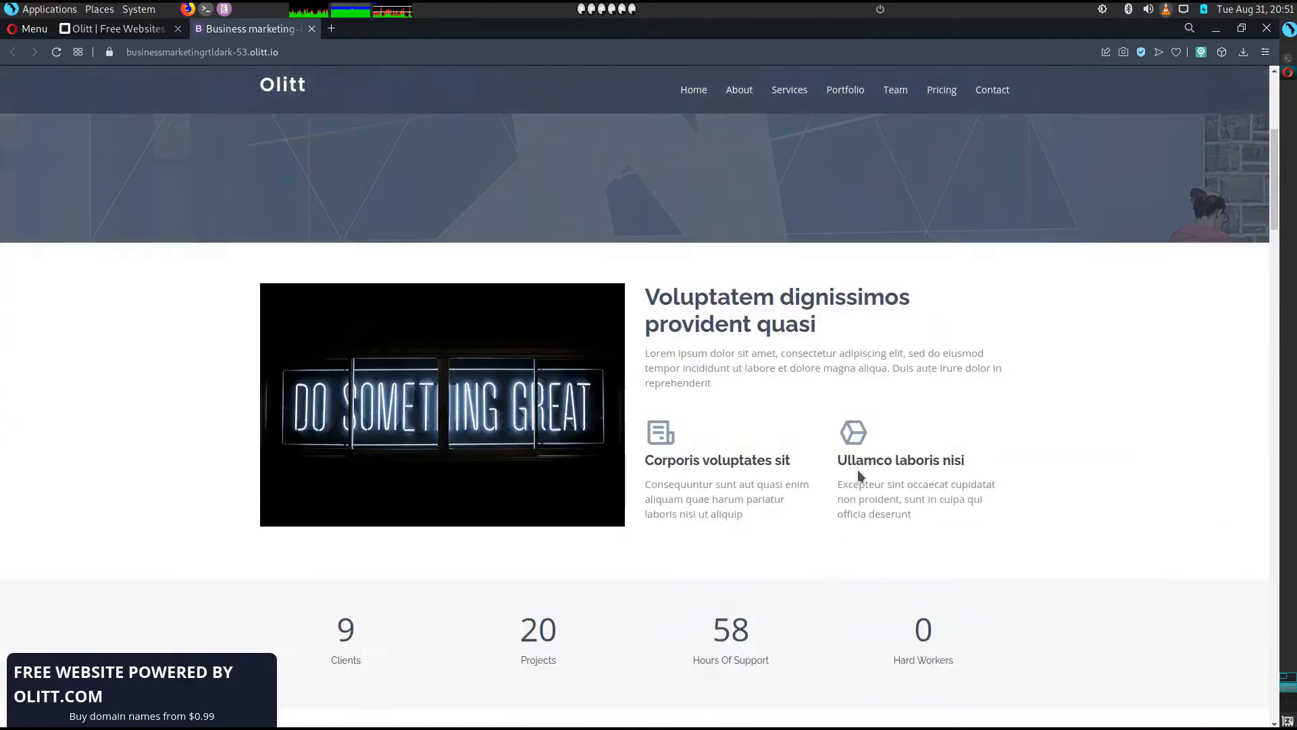
scroll(858, 471, down, 3)
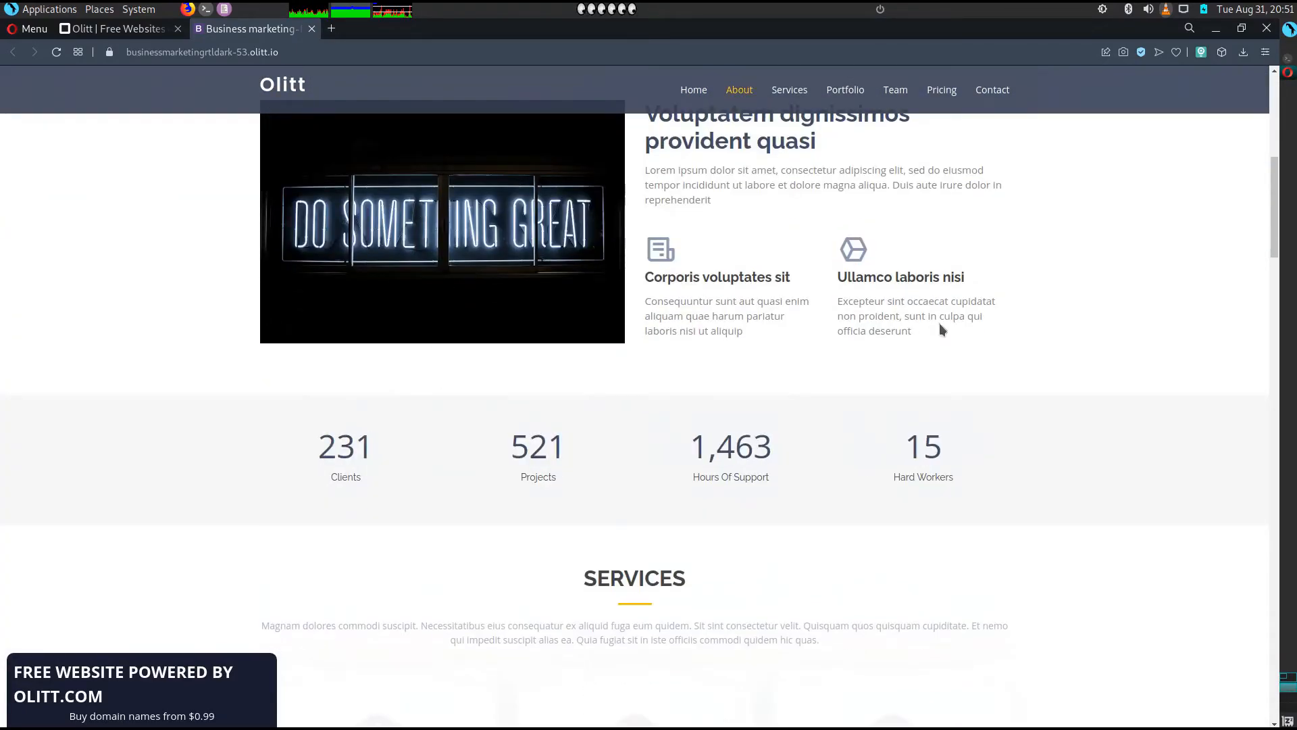
scroll(942, 329, down, 20)
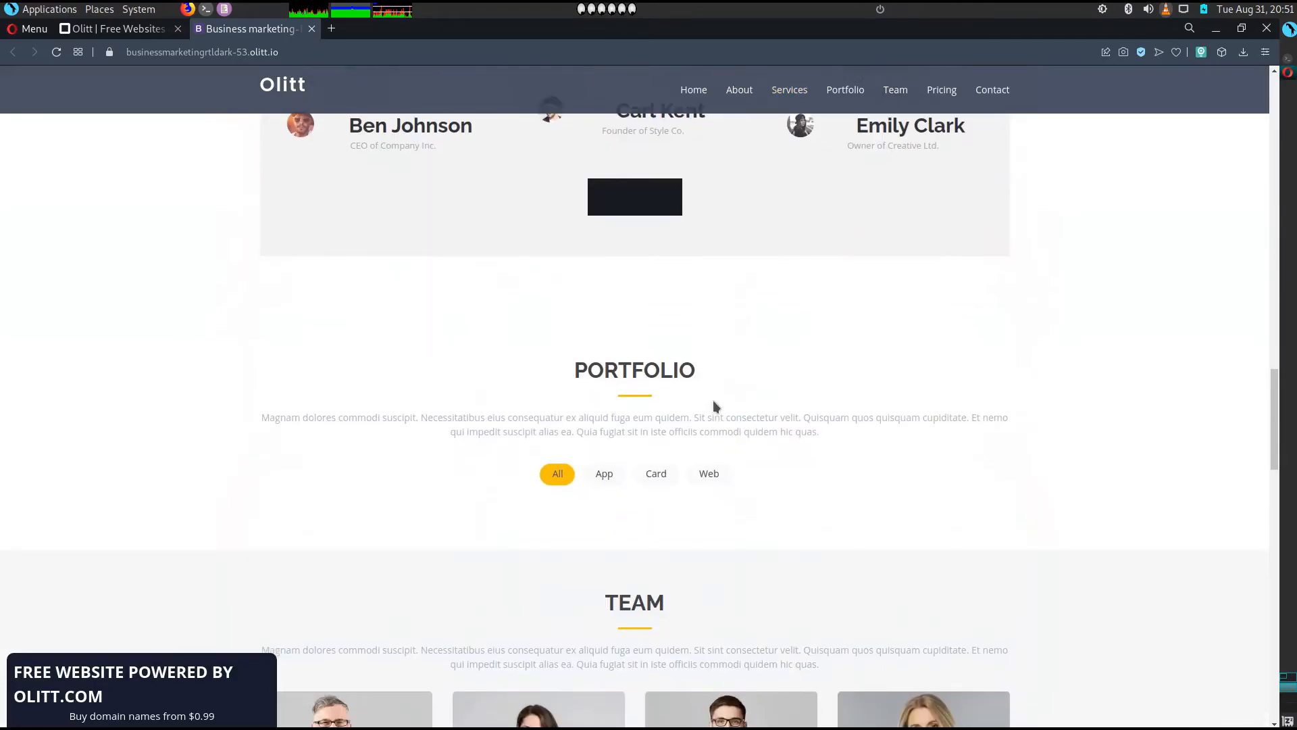
scroll(632, 294, up, 4)
scroll(695, 408, down, 13)
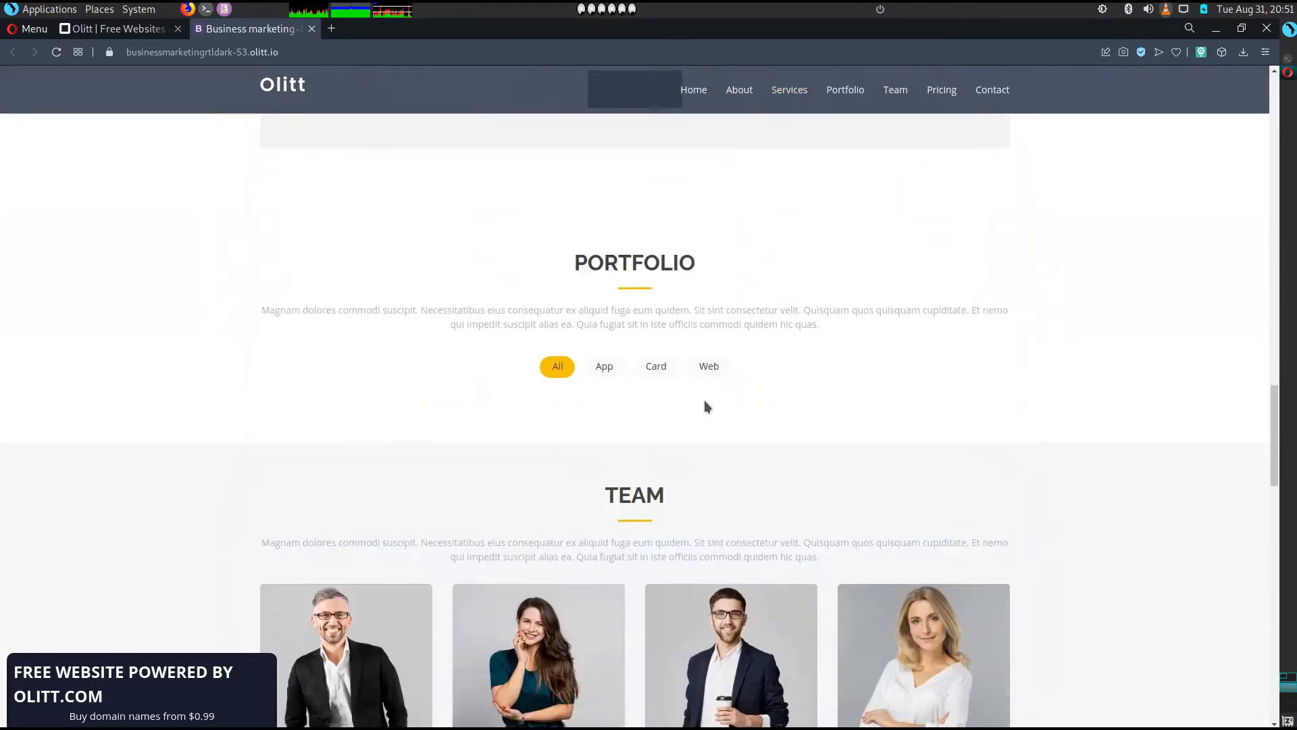
scroll(705, 398, up, 11)
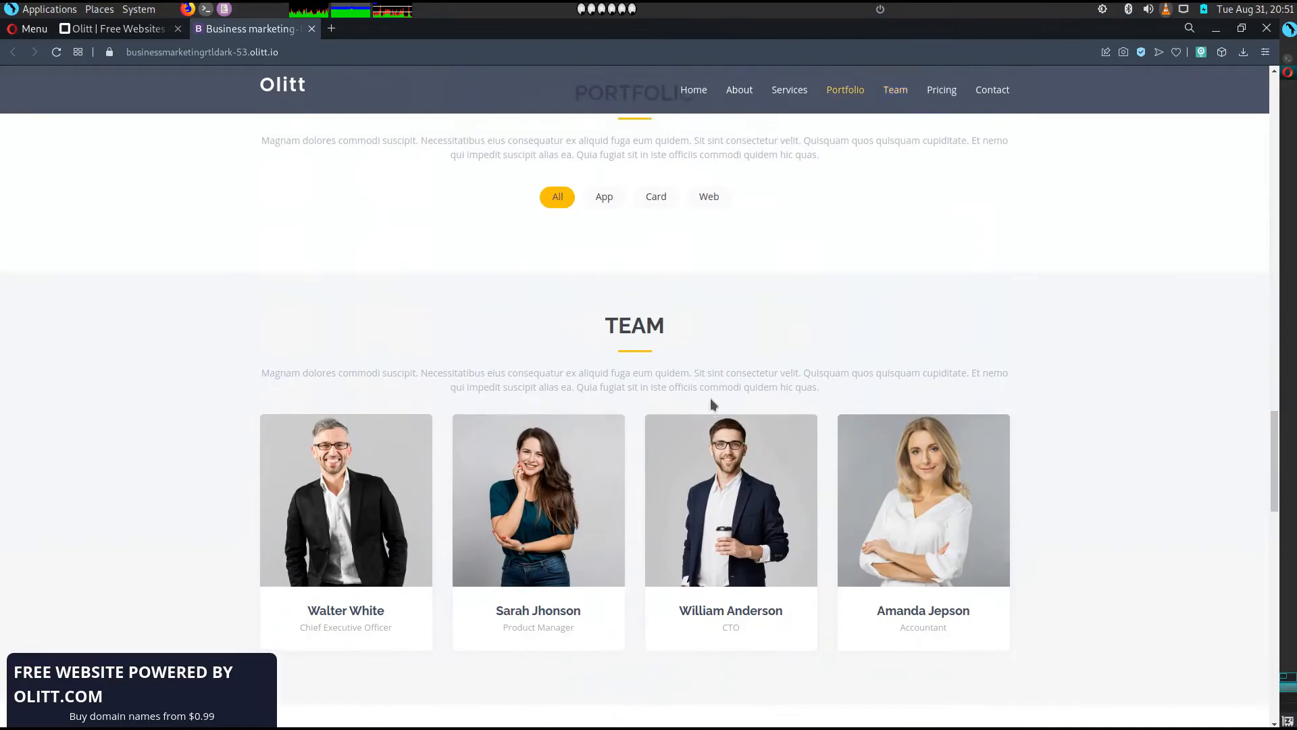
scroll(1057, 622, down, 3)
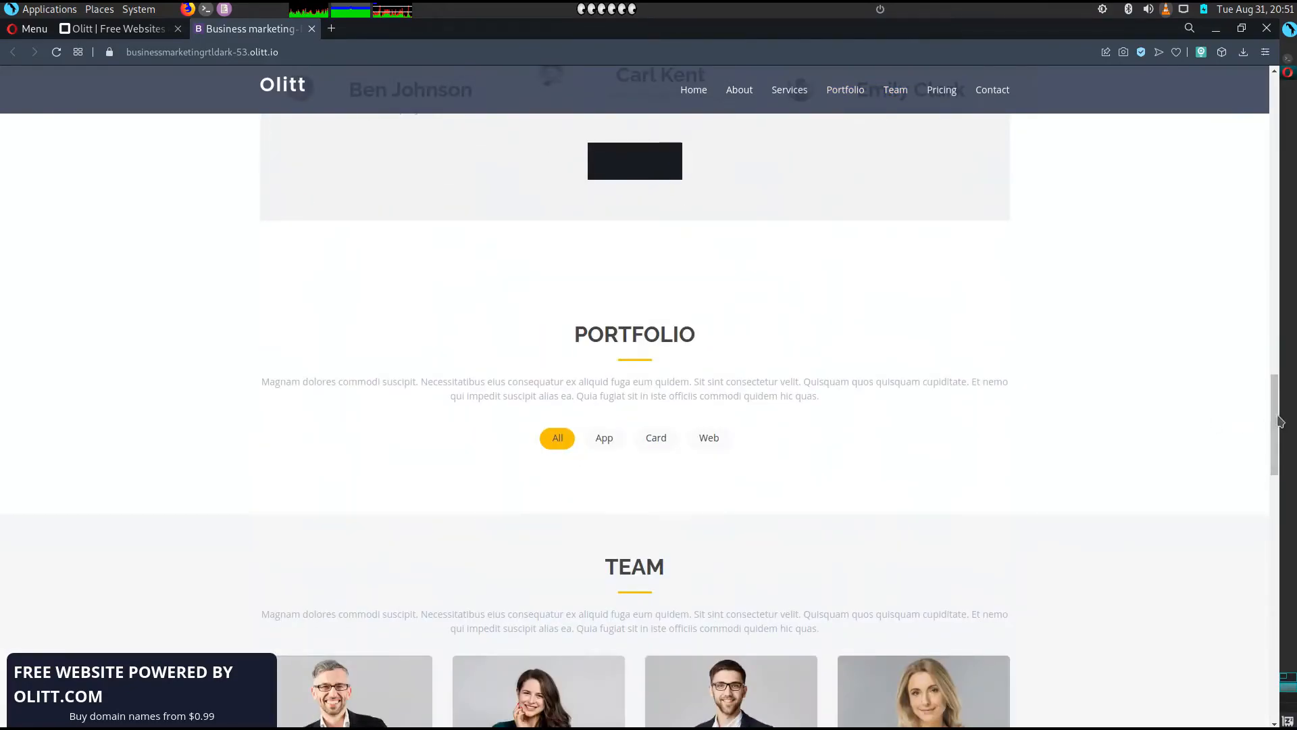
scroll(1273, 432, down, 1)
drag(1274, 450, 1273, 689)
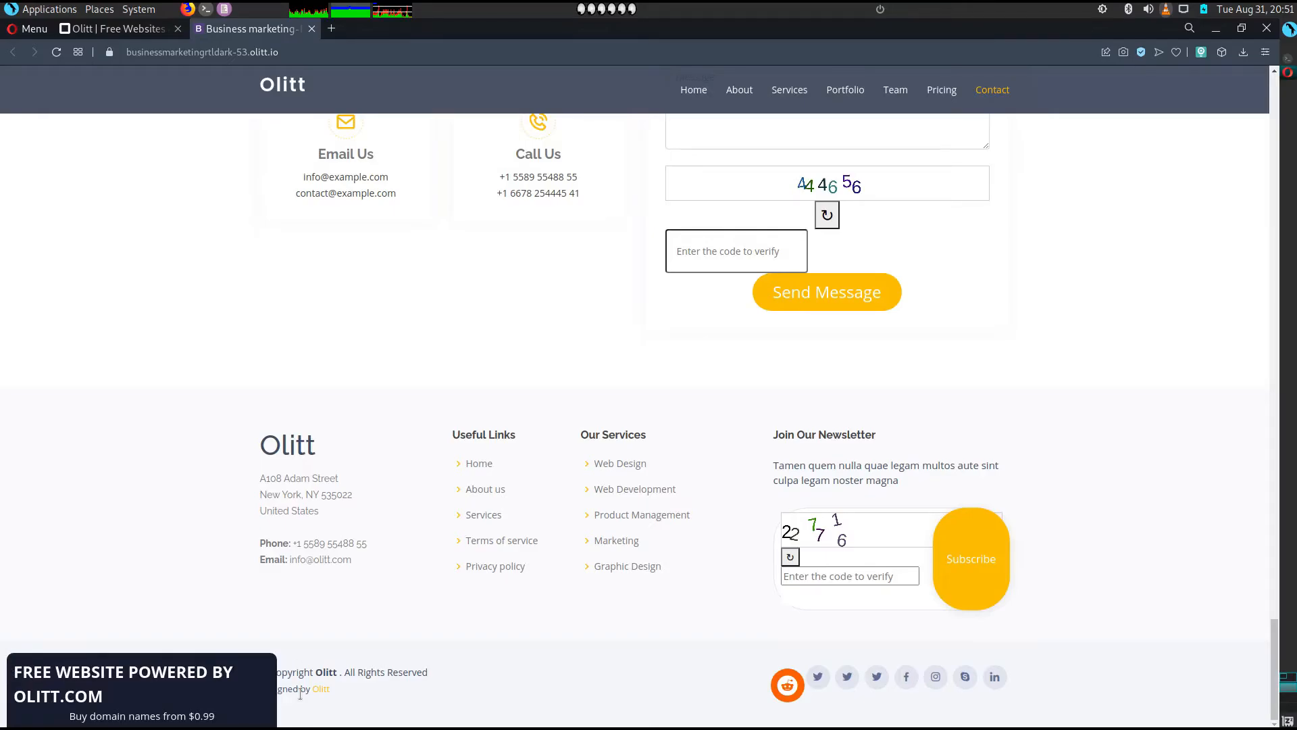
Return to the start of the published page and check the site's connection security information.
drag(1267, 633, 1196, 83)
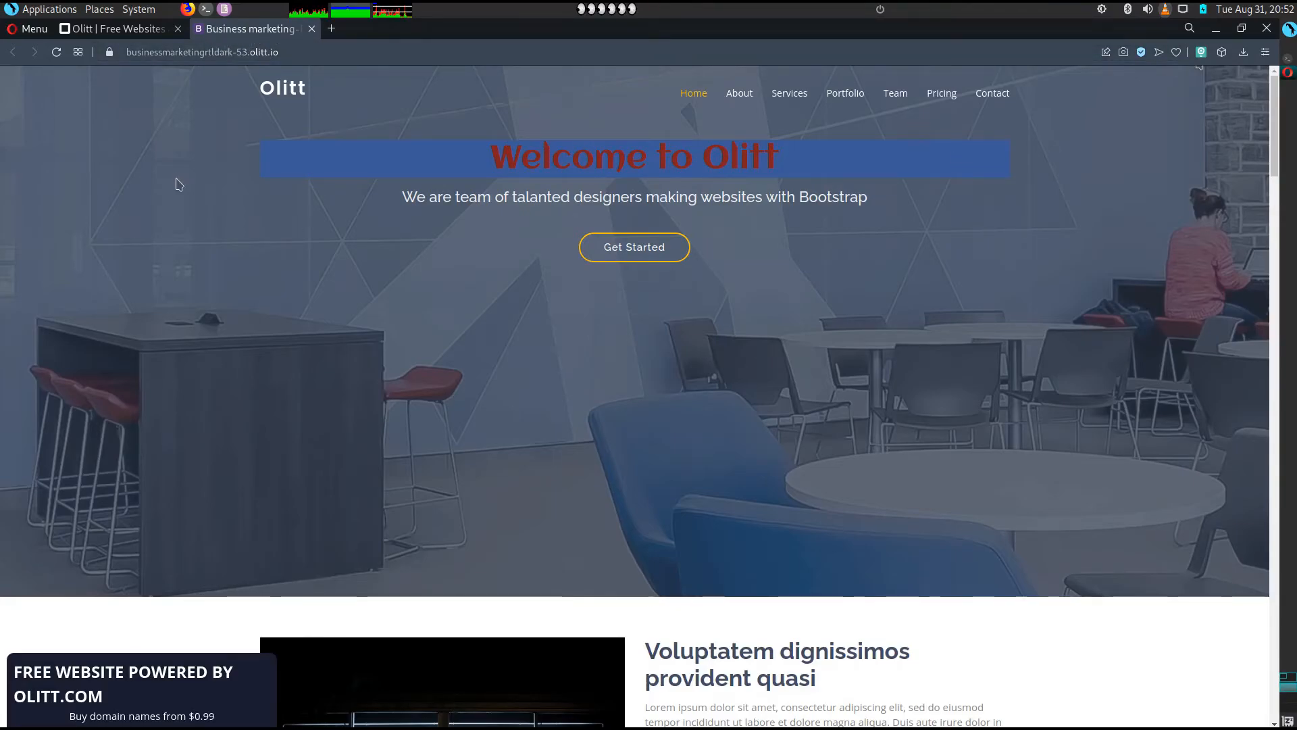
click(110, 53)
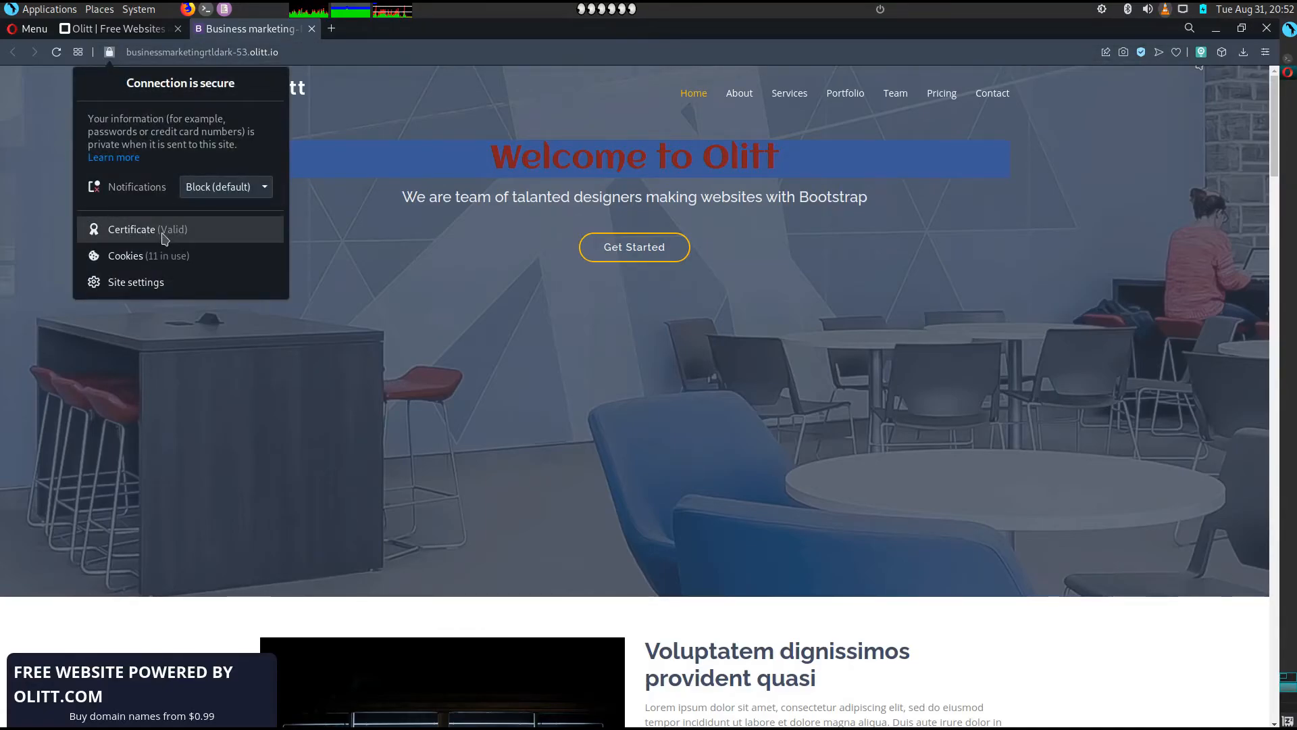
click(535, 147)
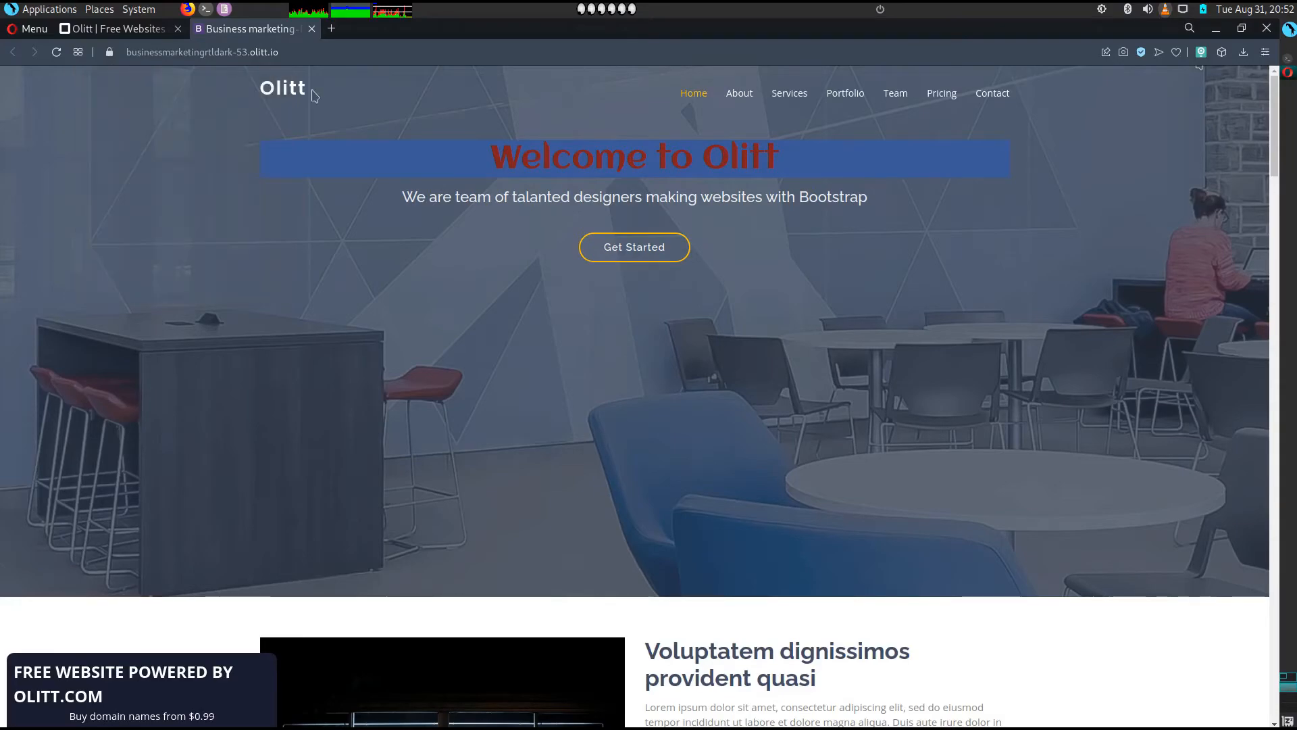
Return from the page editor to the websites list and open the Connect Domain settings of Business marketing-RTL-dark.
click(124, 30)
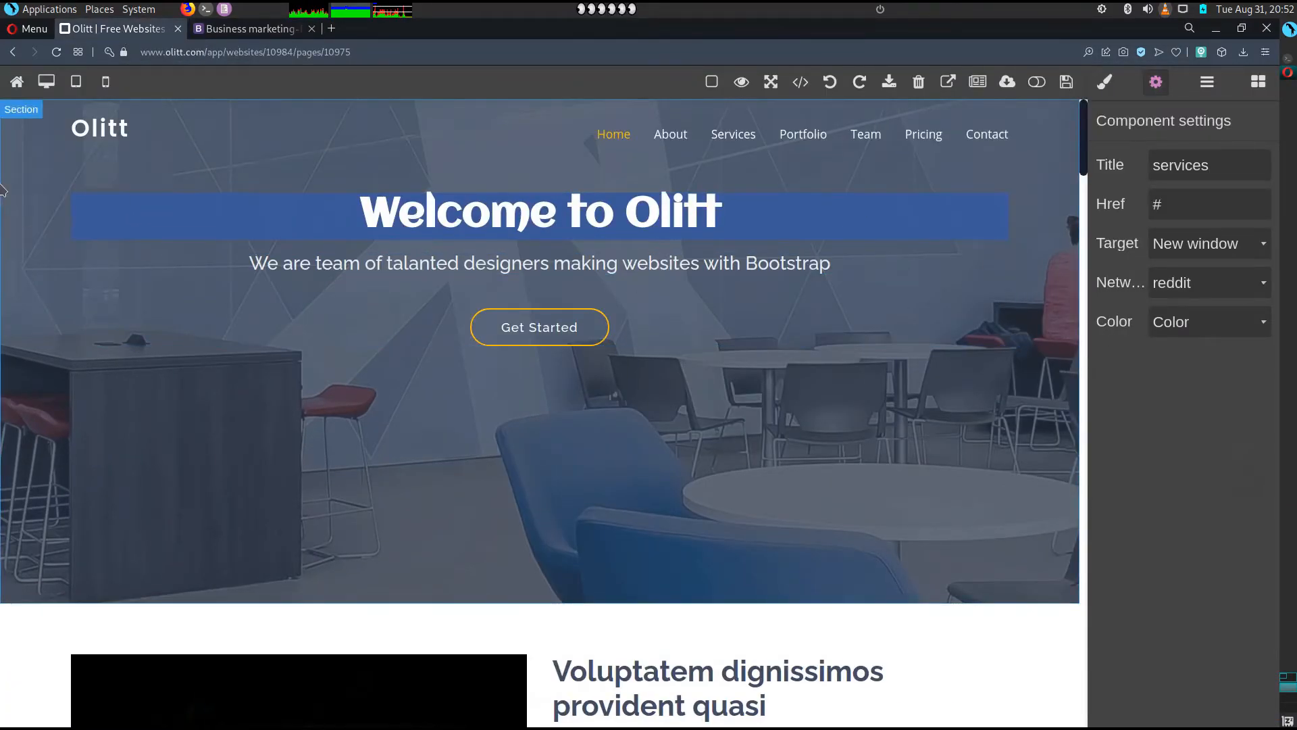
click(17, 83)
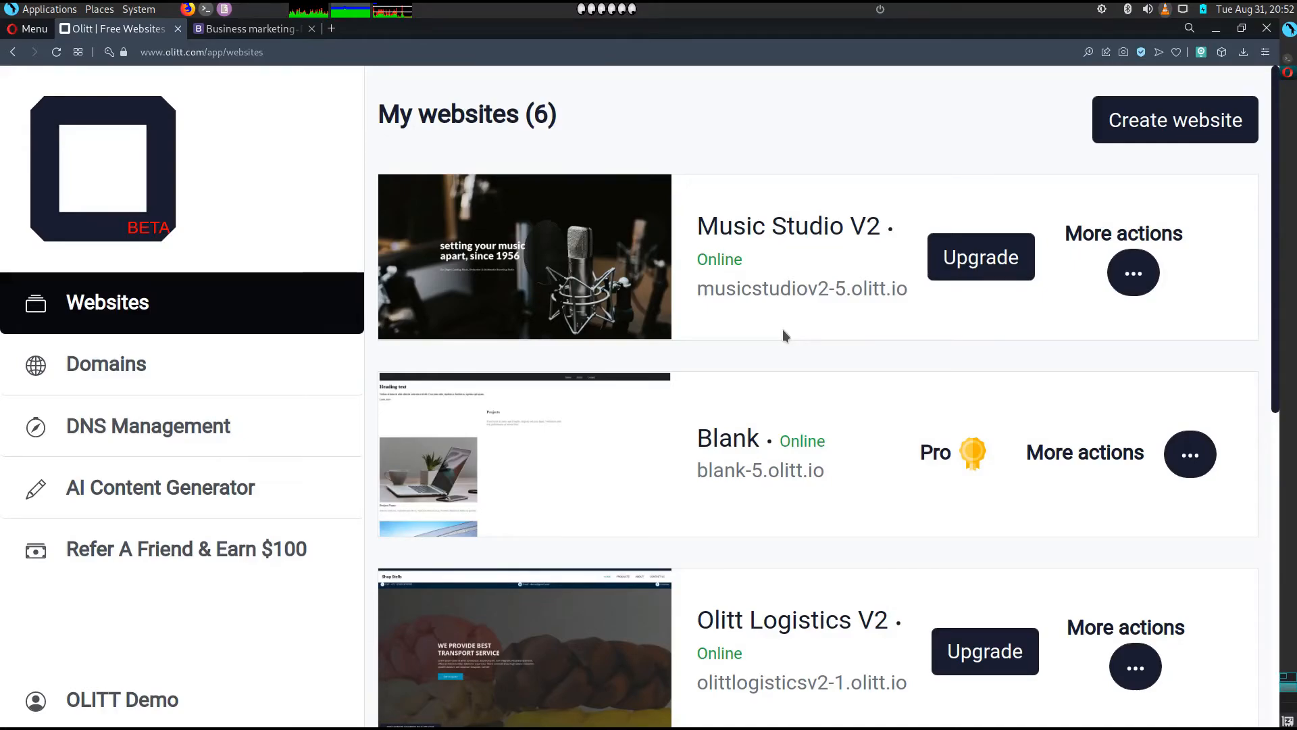
mouse_move(547, 440)
scroll(728, 634, down, 5)
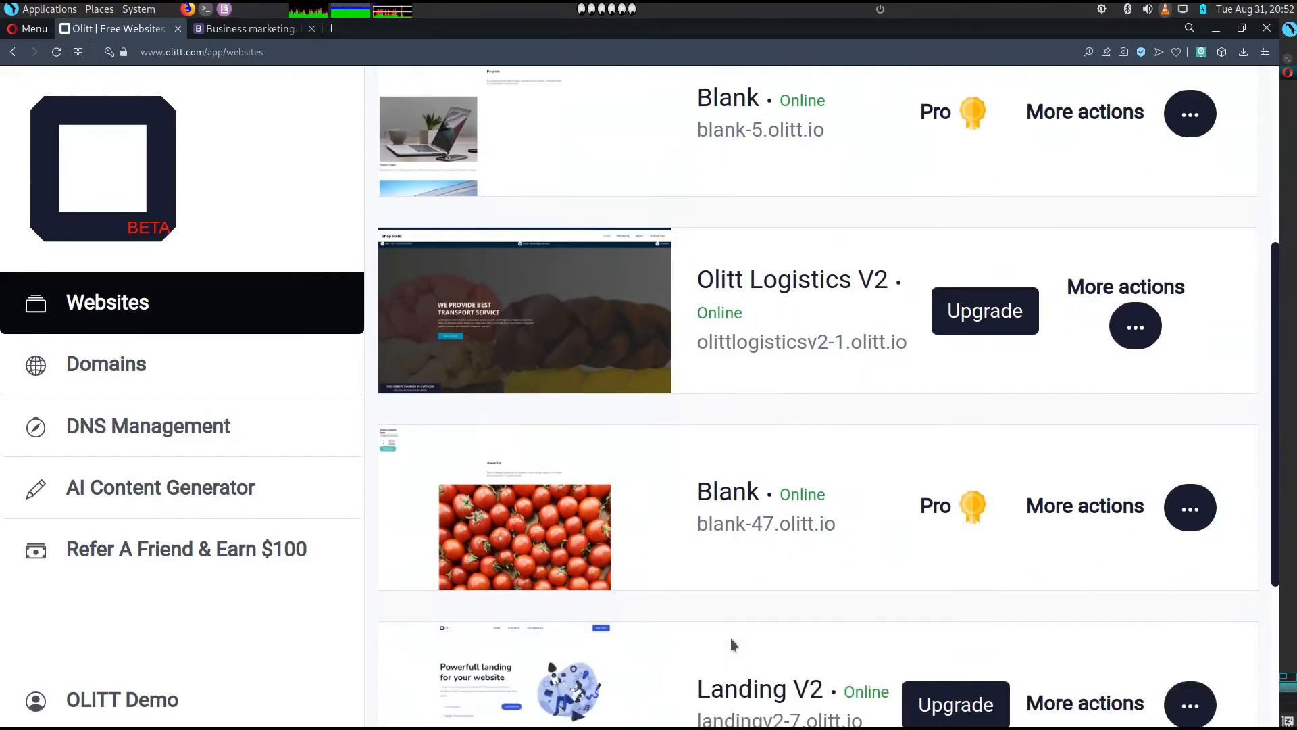
scroll(731, 638, down, 4)
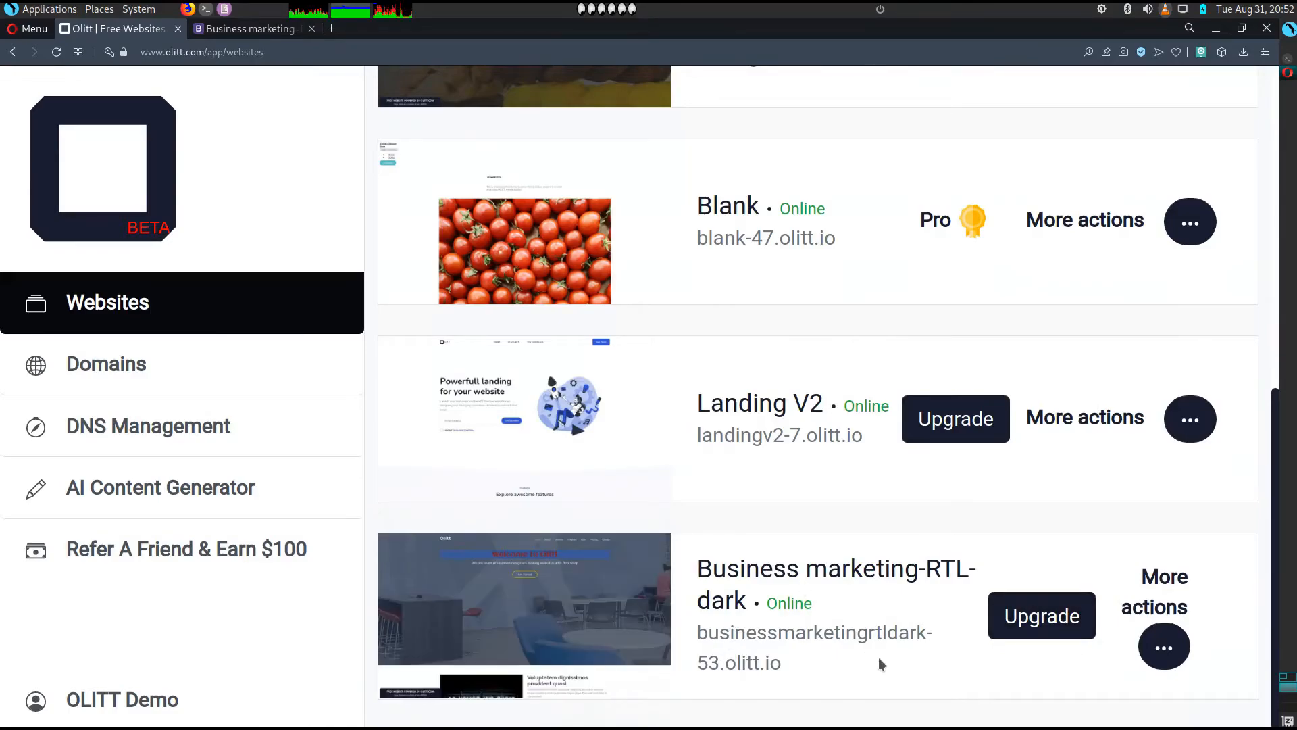
click(1165, 650)
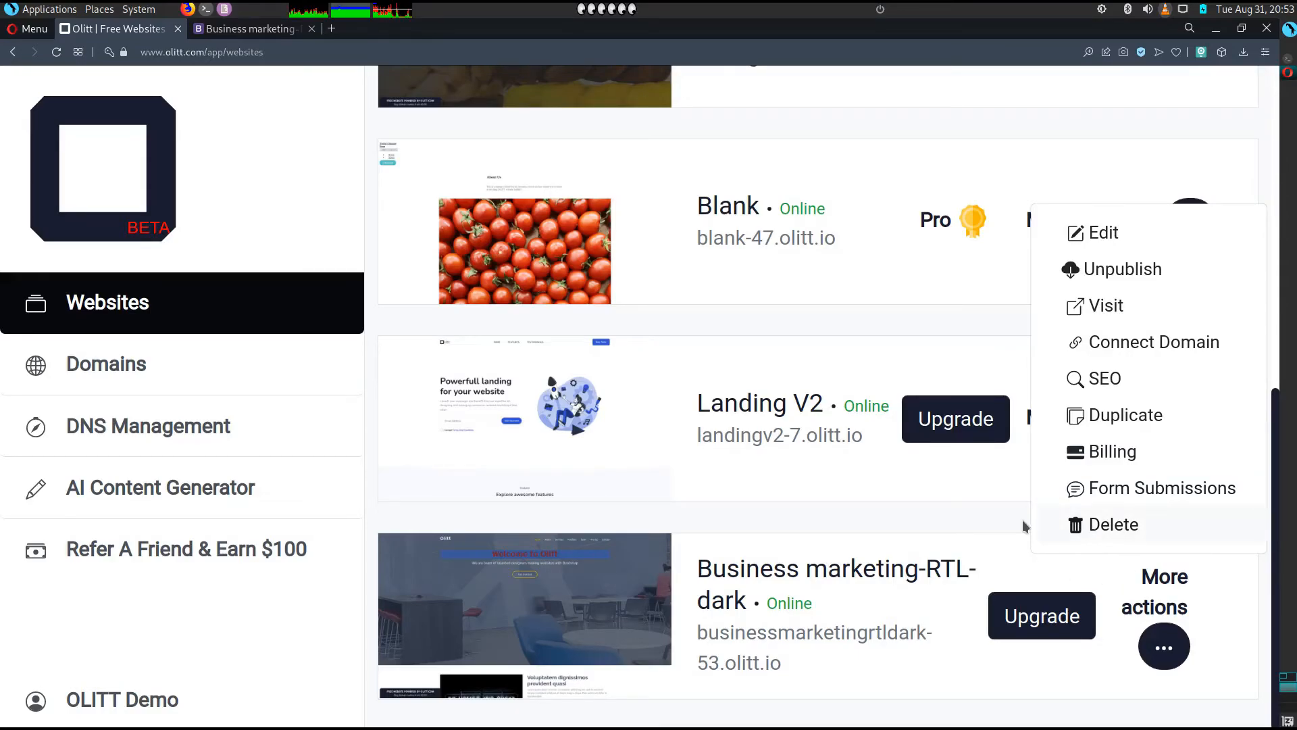
click(1171, 348)
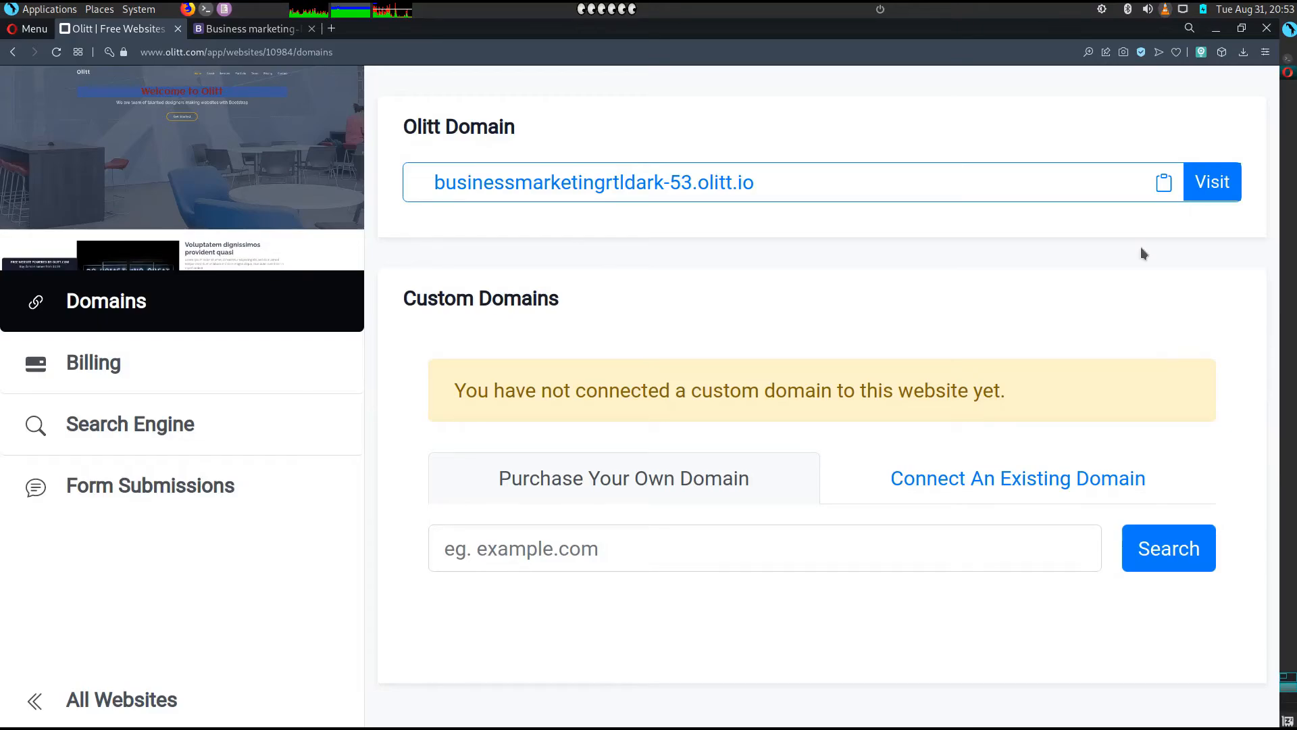
Connect the existing domain yourdomainname.buzz to the site as a custom domain.
click(557, 541)
click(608, 482)
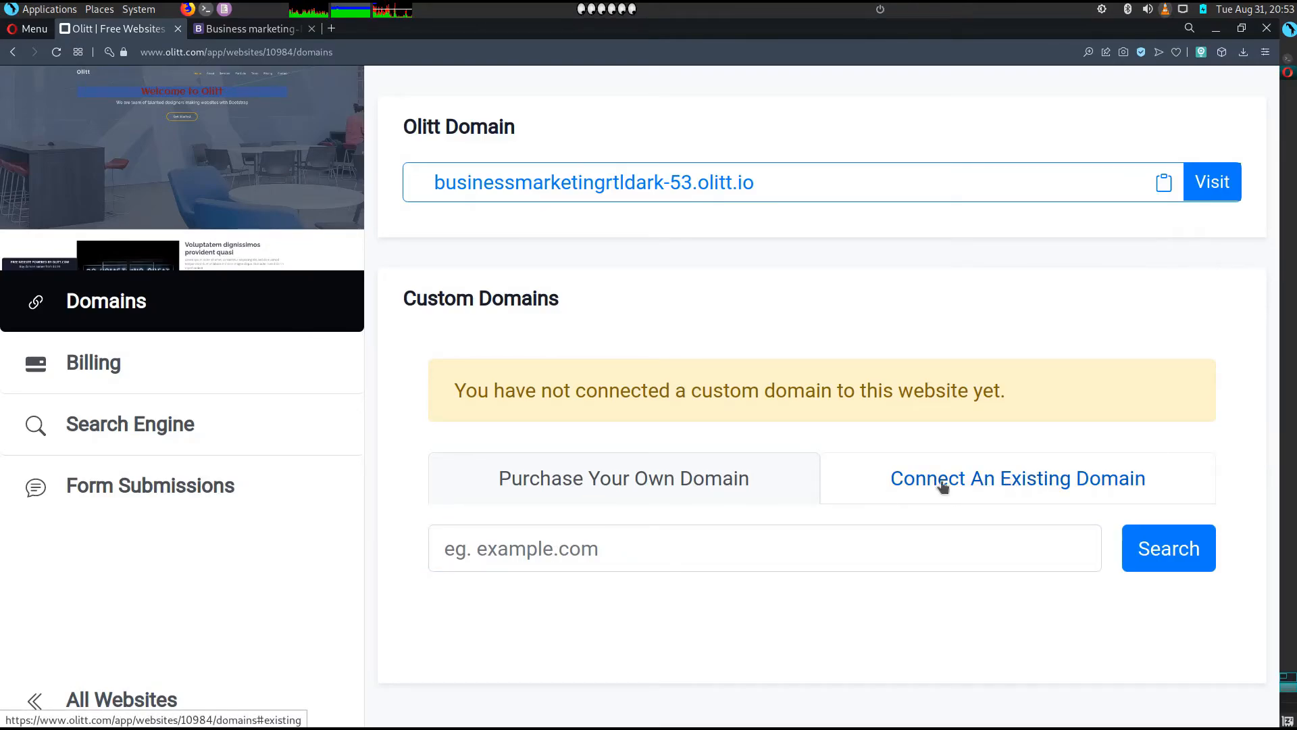
click(1001, 483)
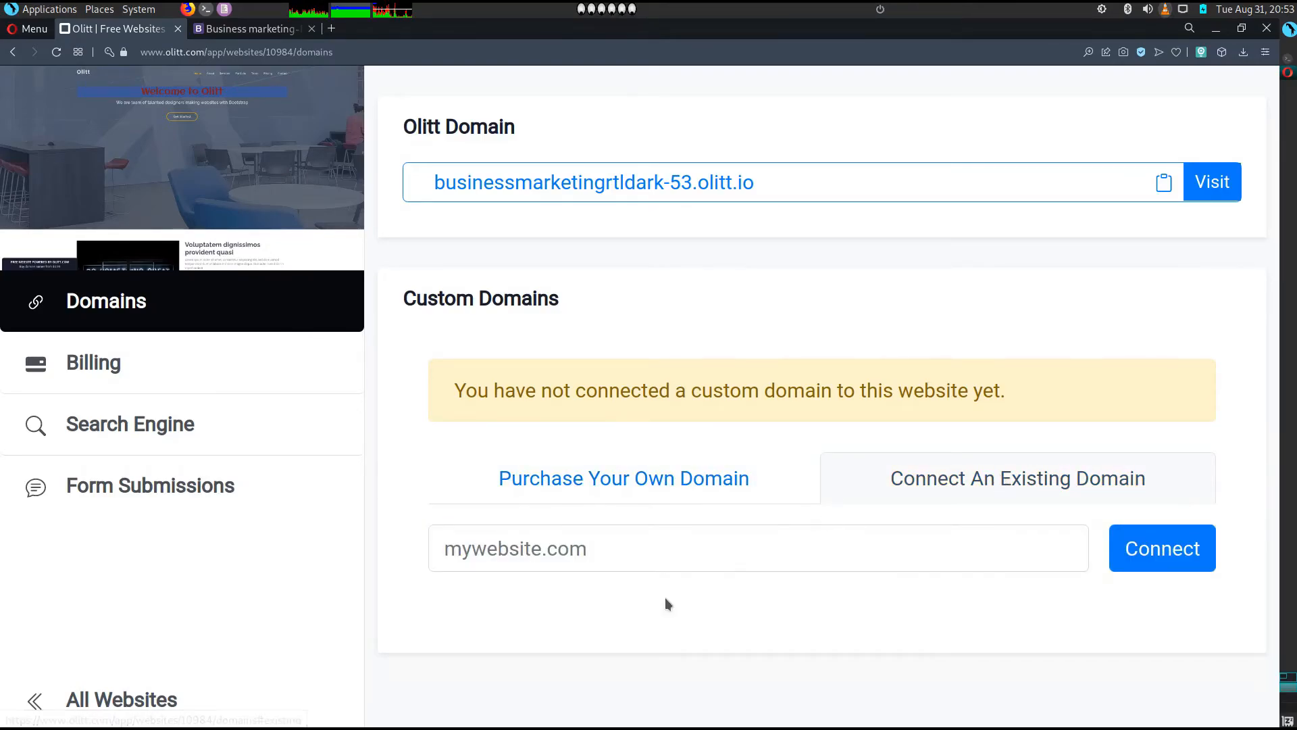
click(595, 557)
text(yourdom)
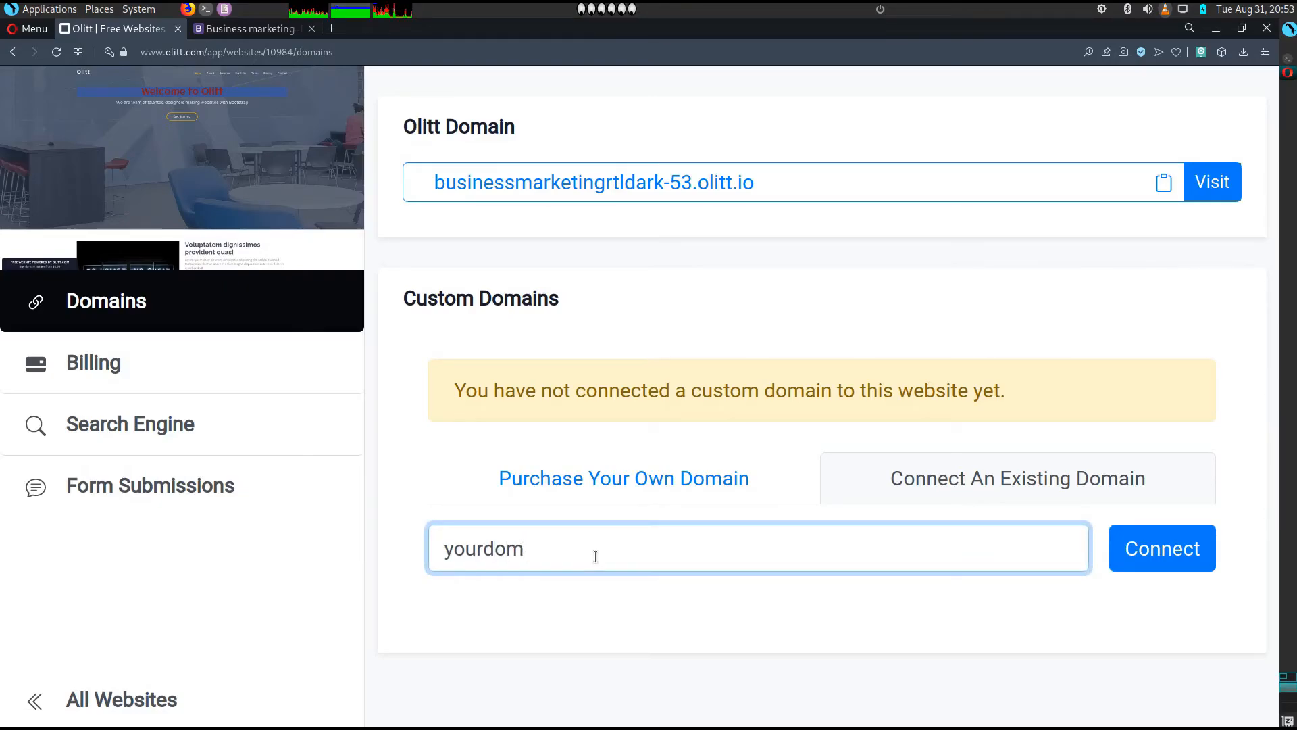
text(ainname.buzz)
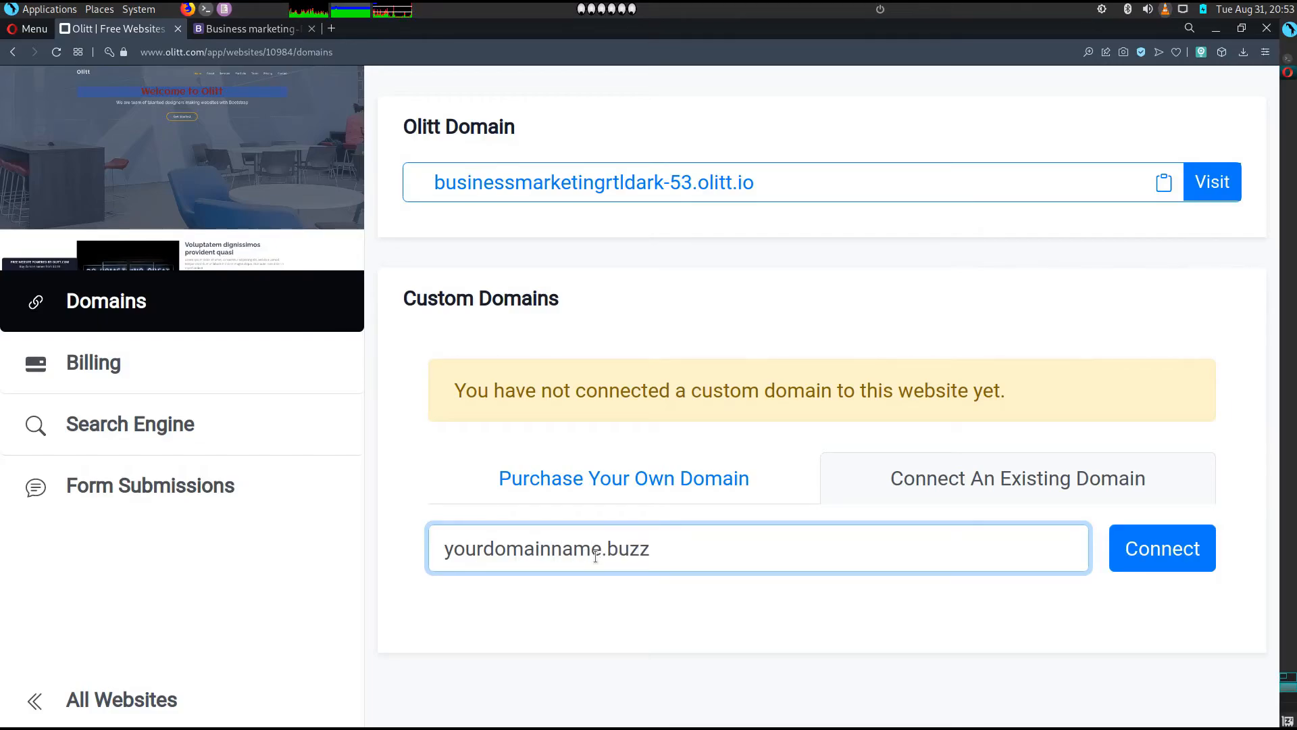
click(1160, 549)
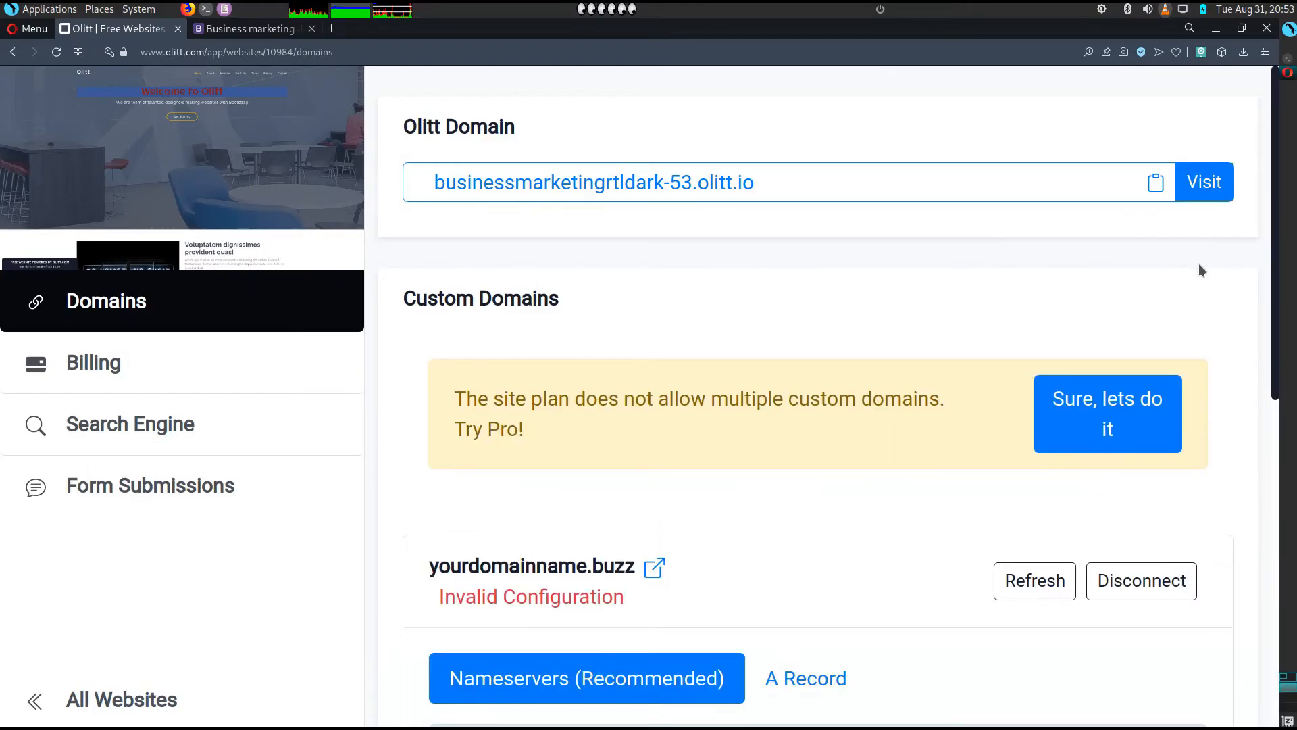
Review the nameserver instructions for connecting yourdomainname.buzz, including the intended and current nameservers, and the A Record alternative.
scroll(1094, 278, down, 5)
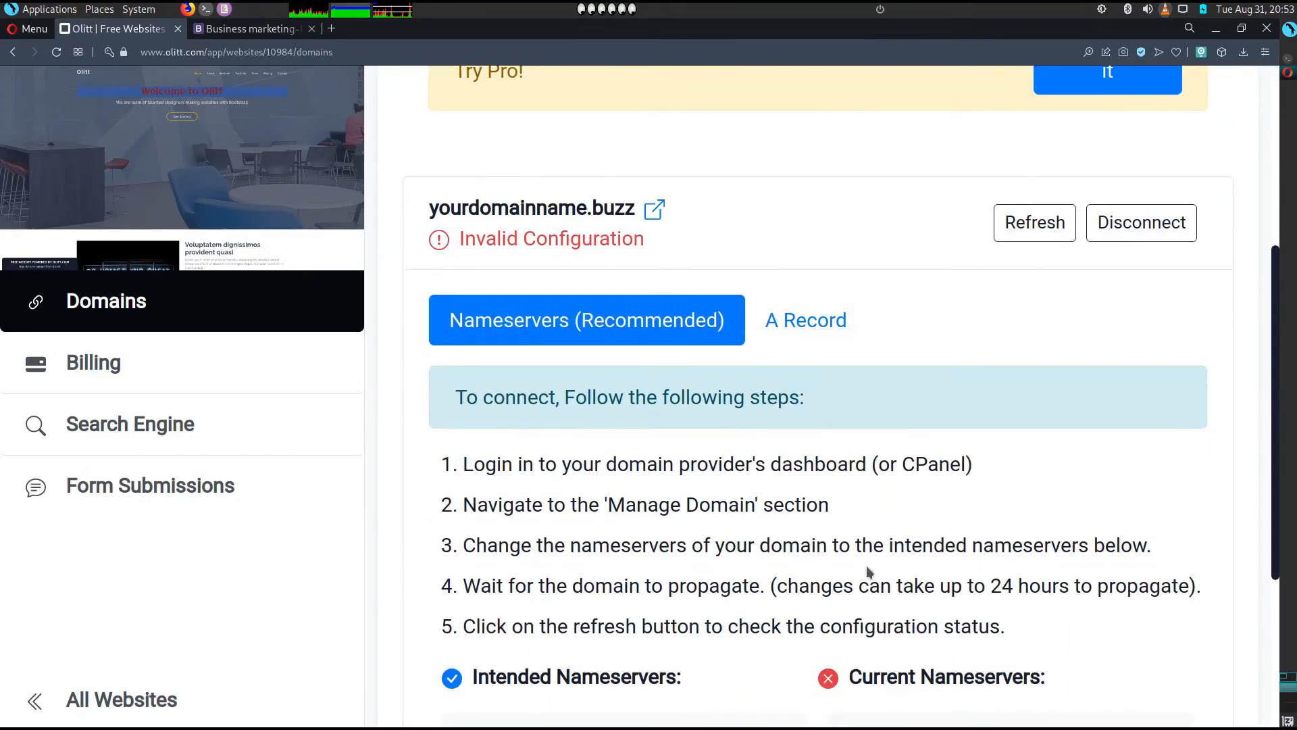
scroll(608, 523, down, 2)
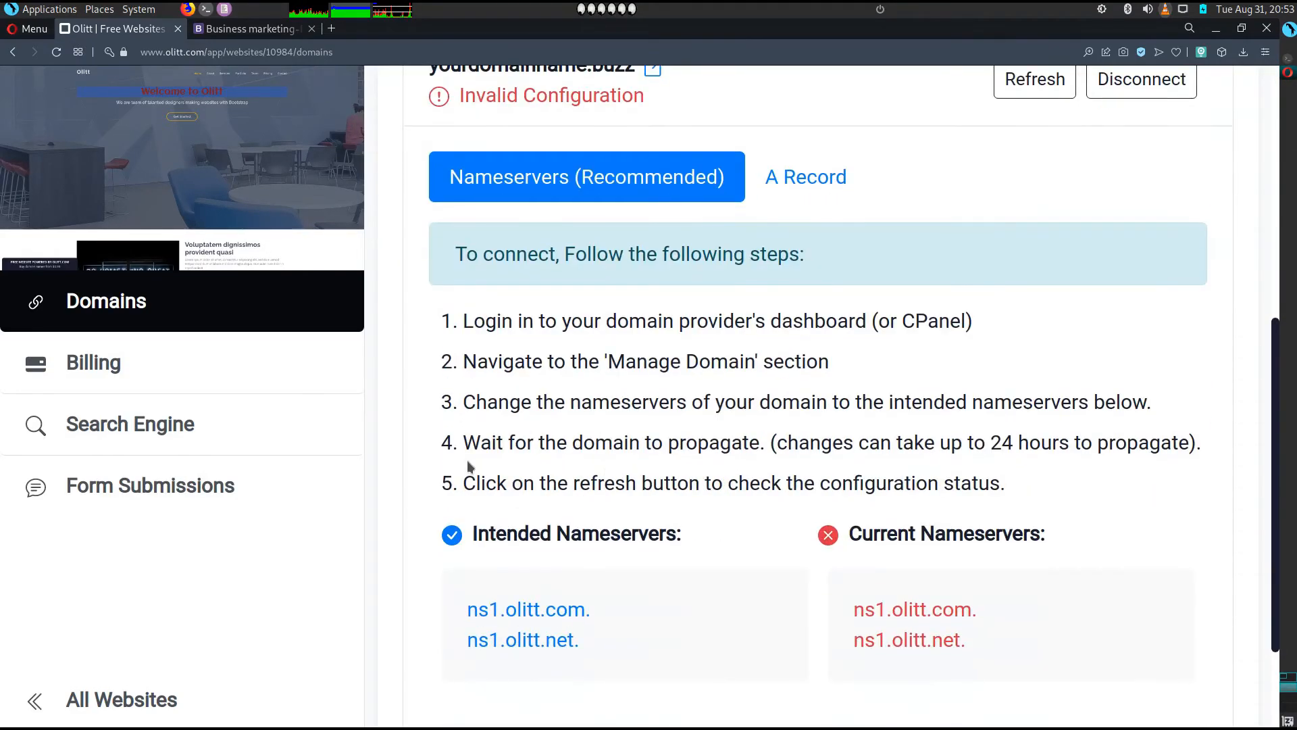
scroll(665, 350, up, 1)
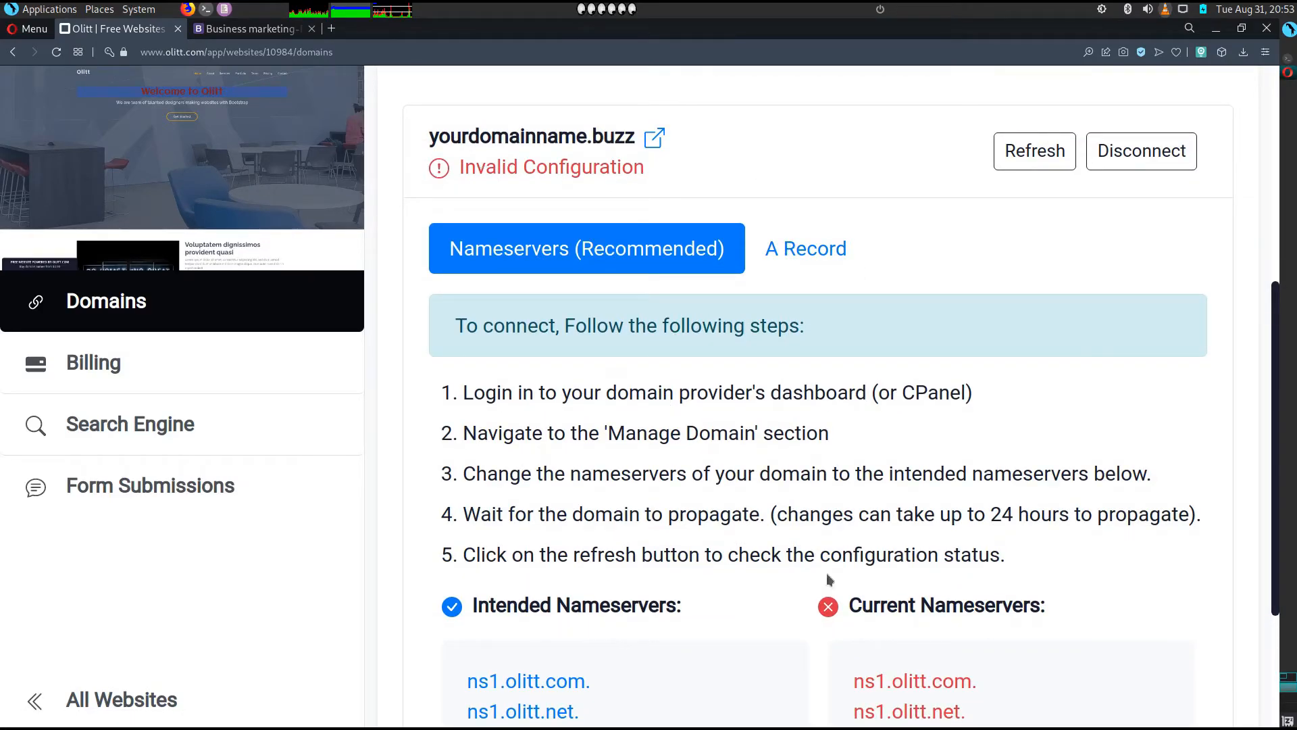
scroll(775, 529, down, 2)
scroll(776, 512, up, 1)
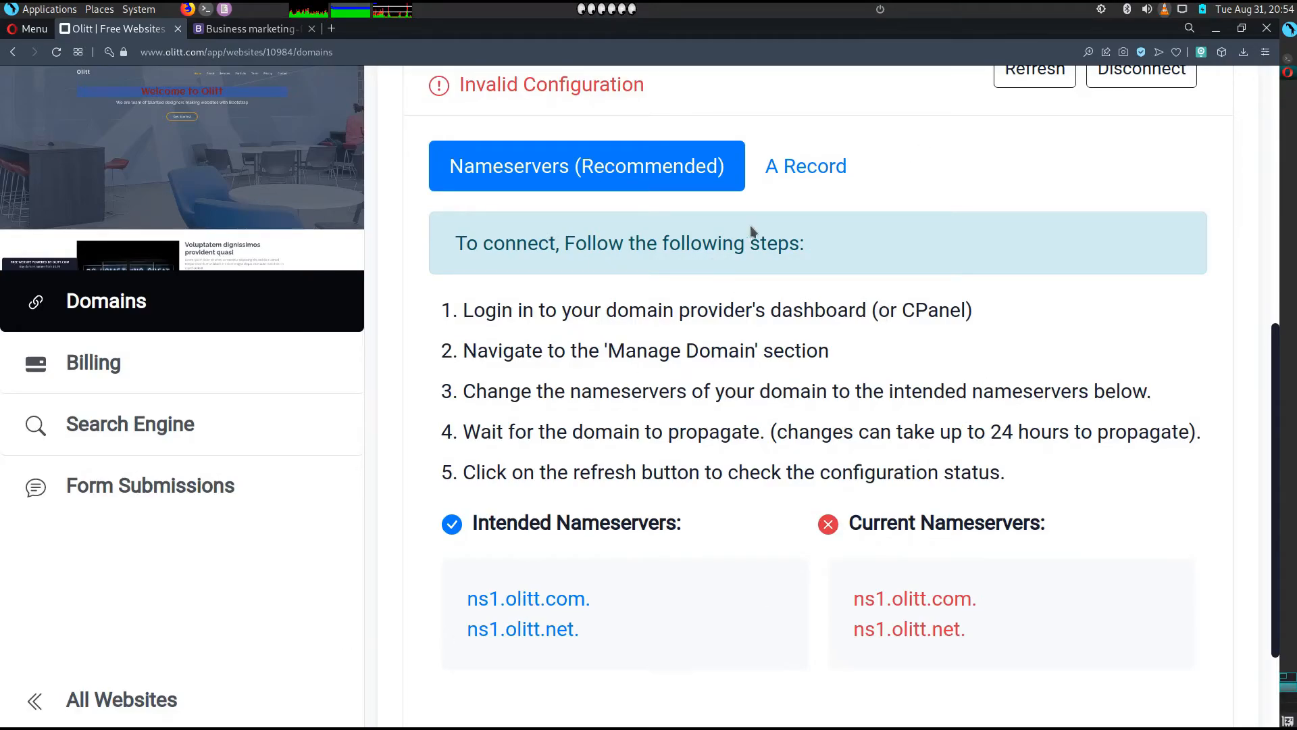
click(788, 175)
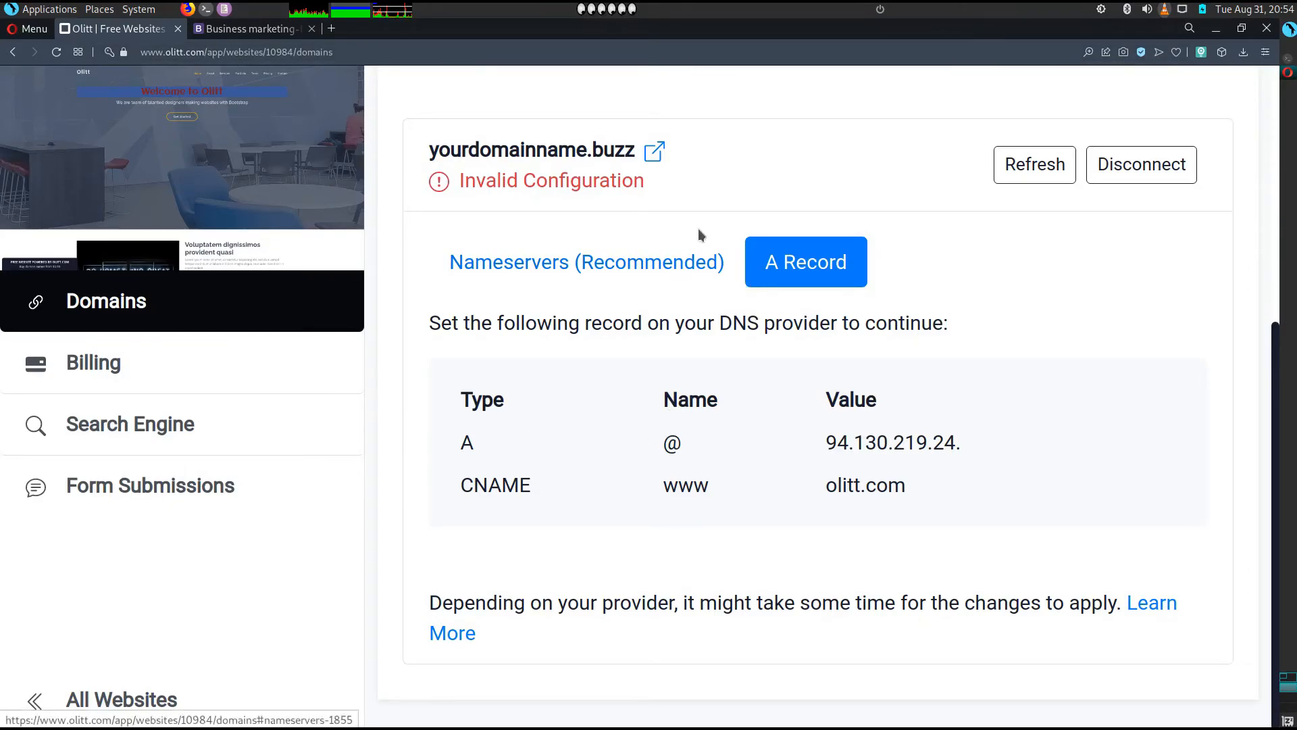
Go back to all websites and open the SEO settings of Business marketing-RTL-dark, viewing them from the Favicon section.
click(139, 703)
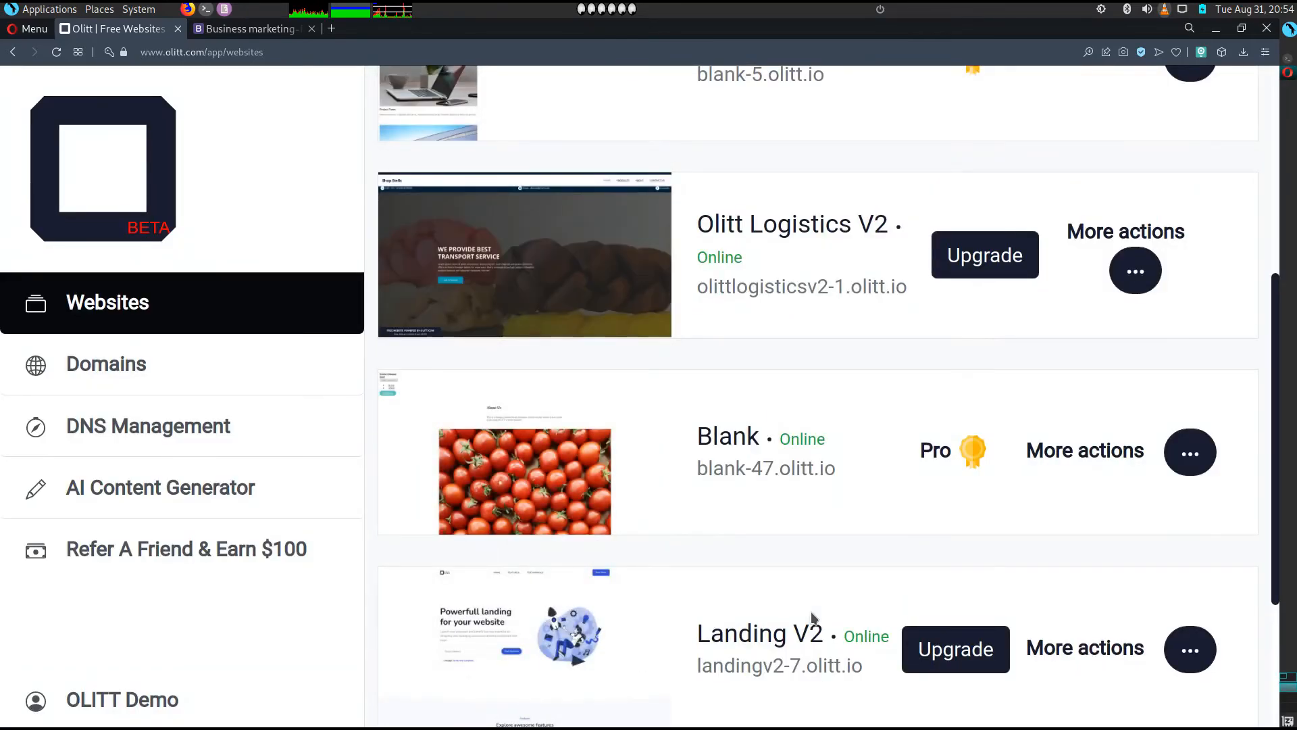
scroll(777, 446, down, 3)
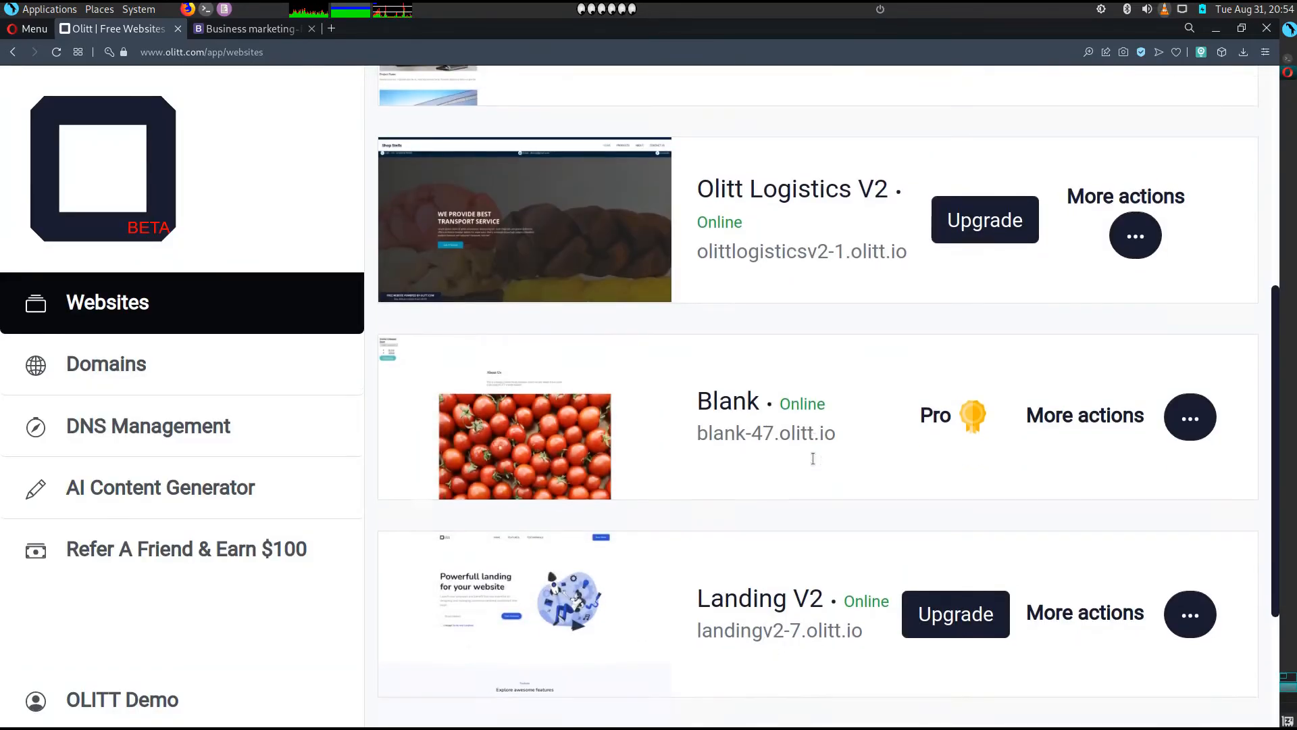
click(1162, 640)
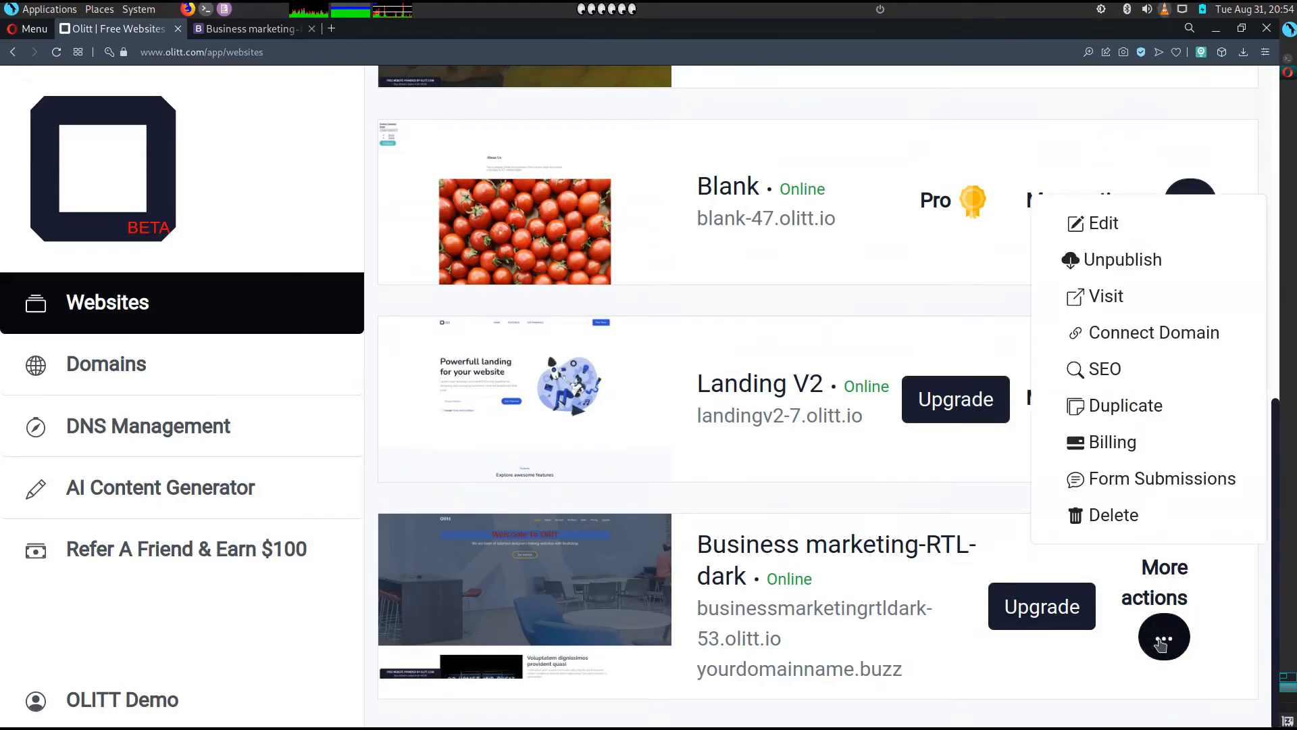
click(1112, 372)
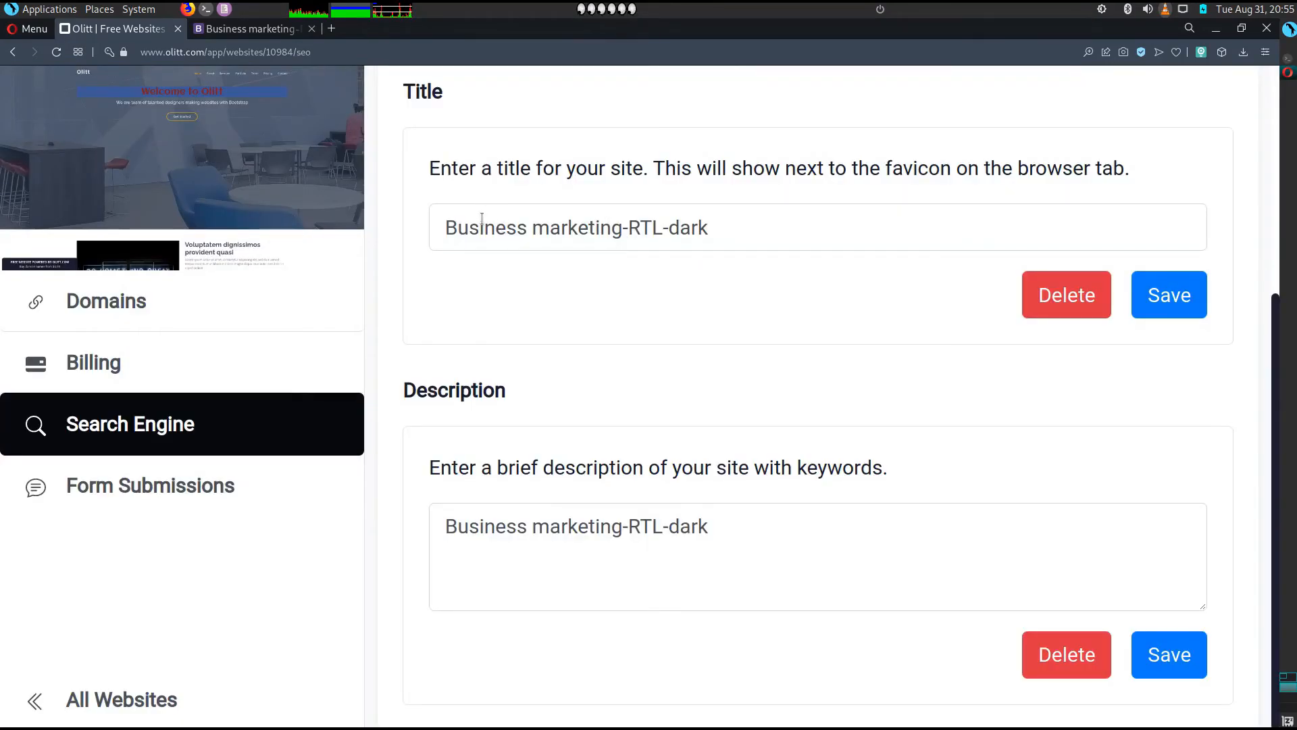
scroll(619, 248, up, 5)
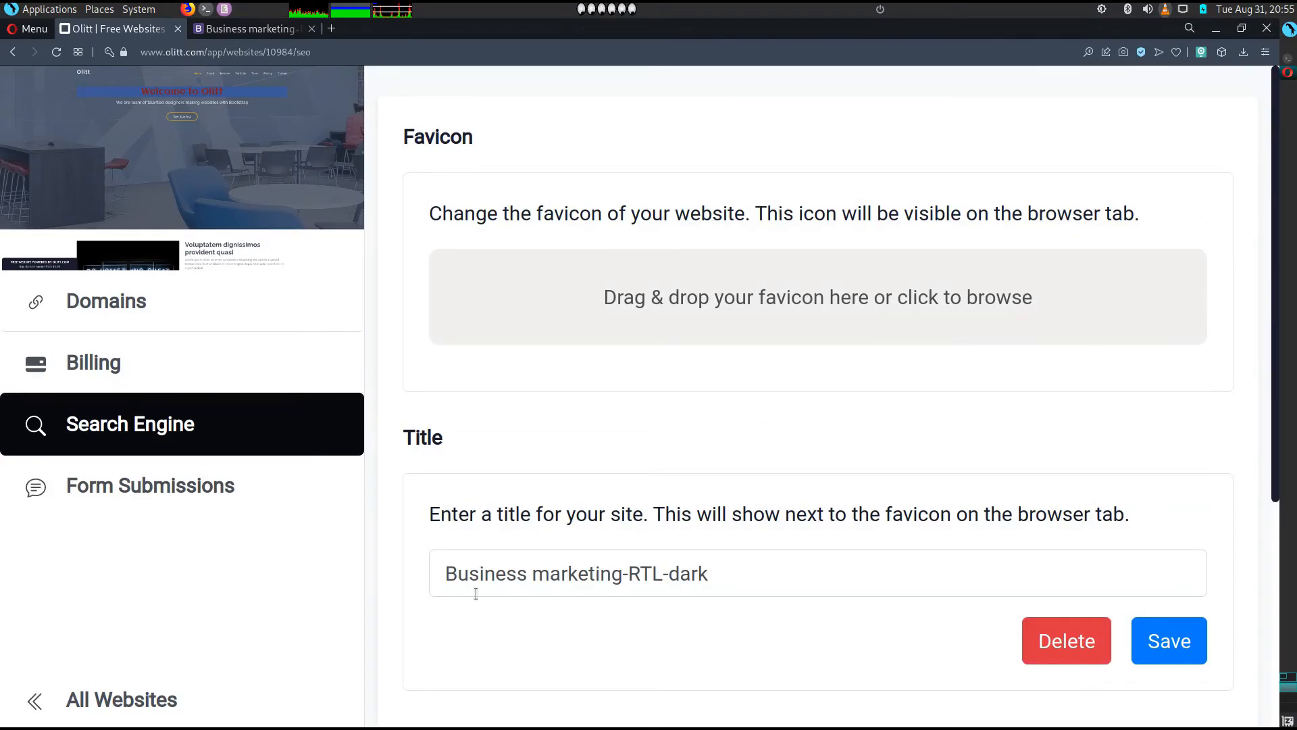
Replace the site title with "sample website", copy the new text, and save the title.
scroll(477, 589, down, 2)
click(615, 434)
double_click(615, 434)
key(ctrl+a)
text(s)
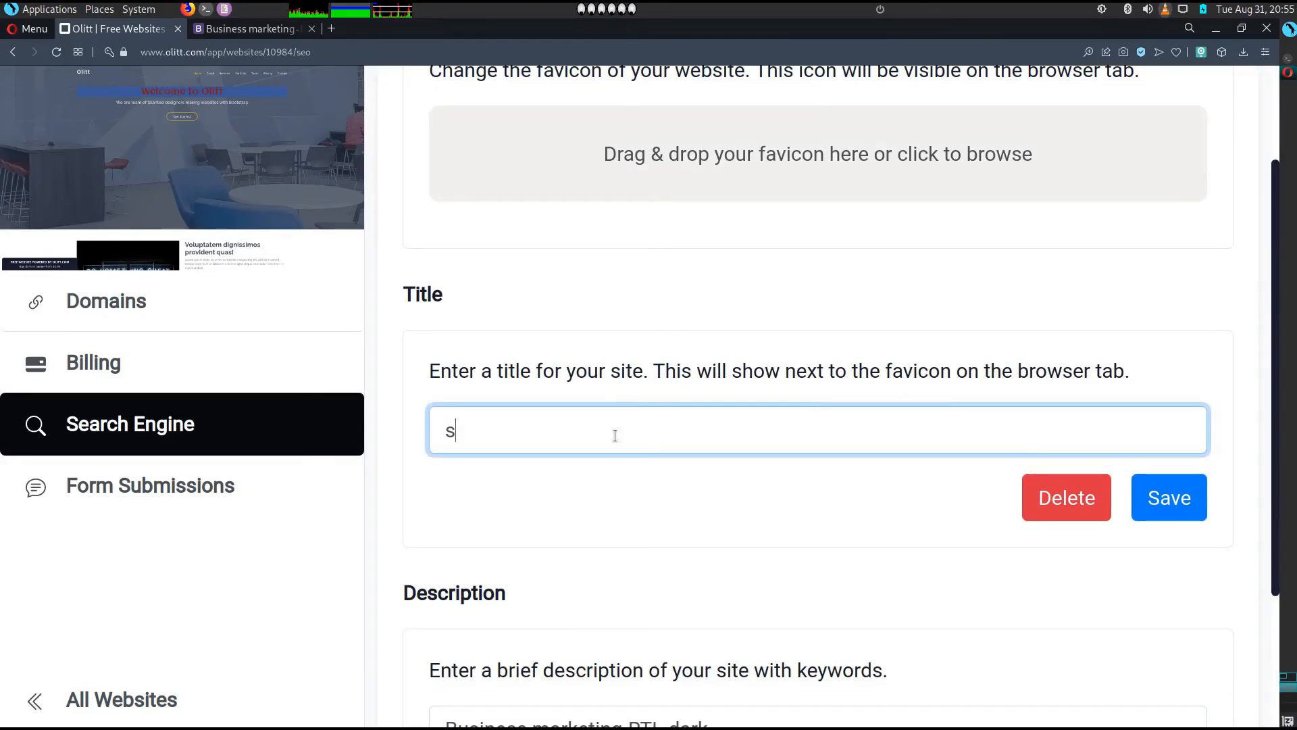
text(ample web)
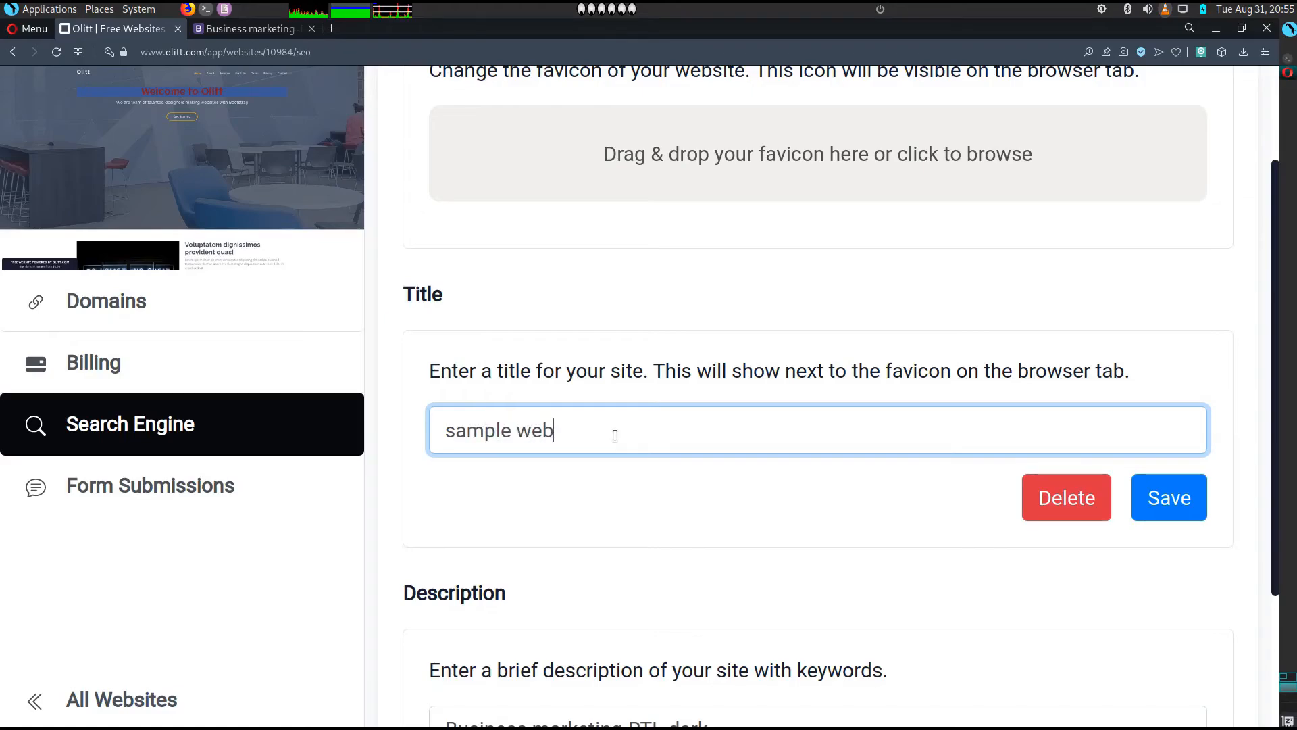
text(site)
key(ctrl+a)
key(ctrl+c)
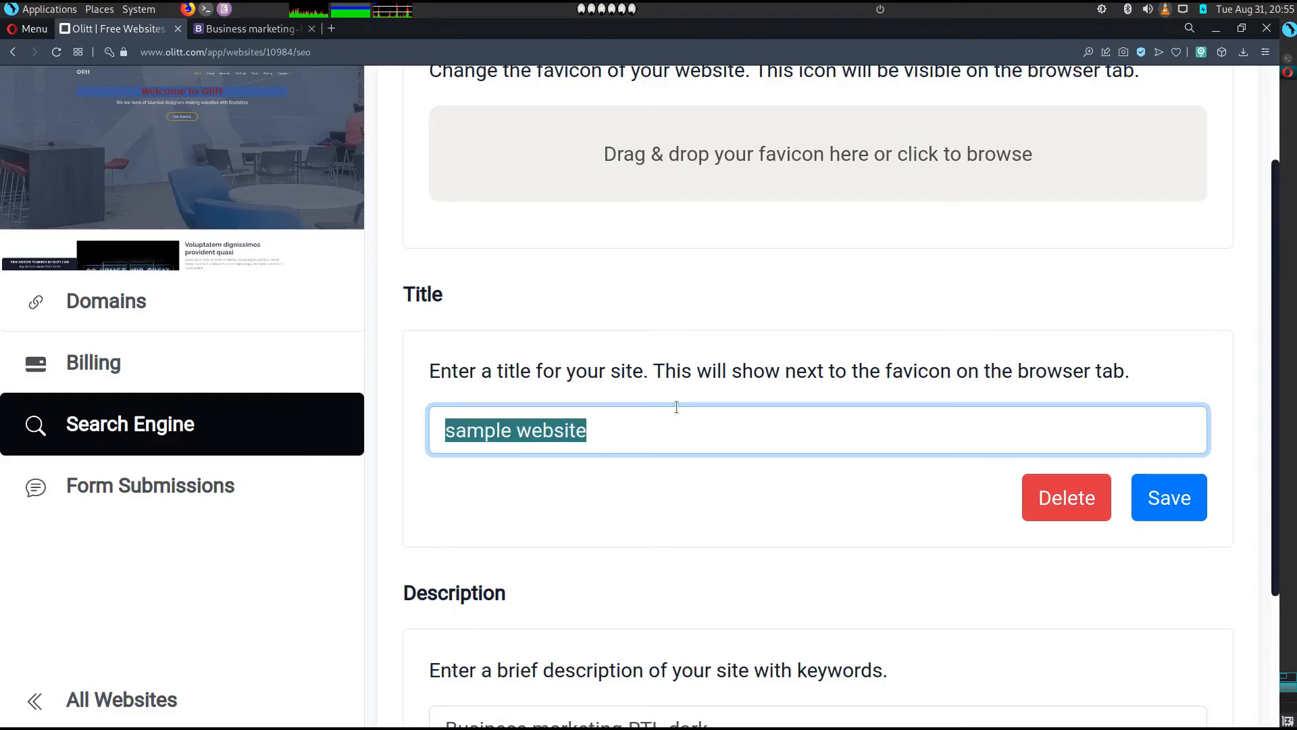
click(1159, 501)
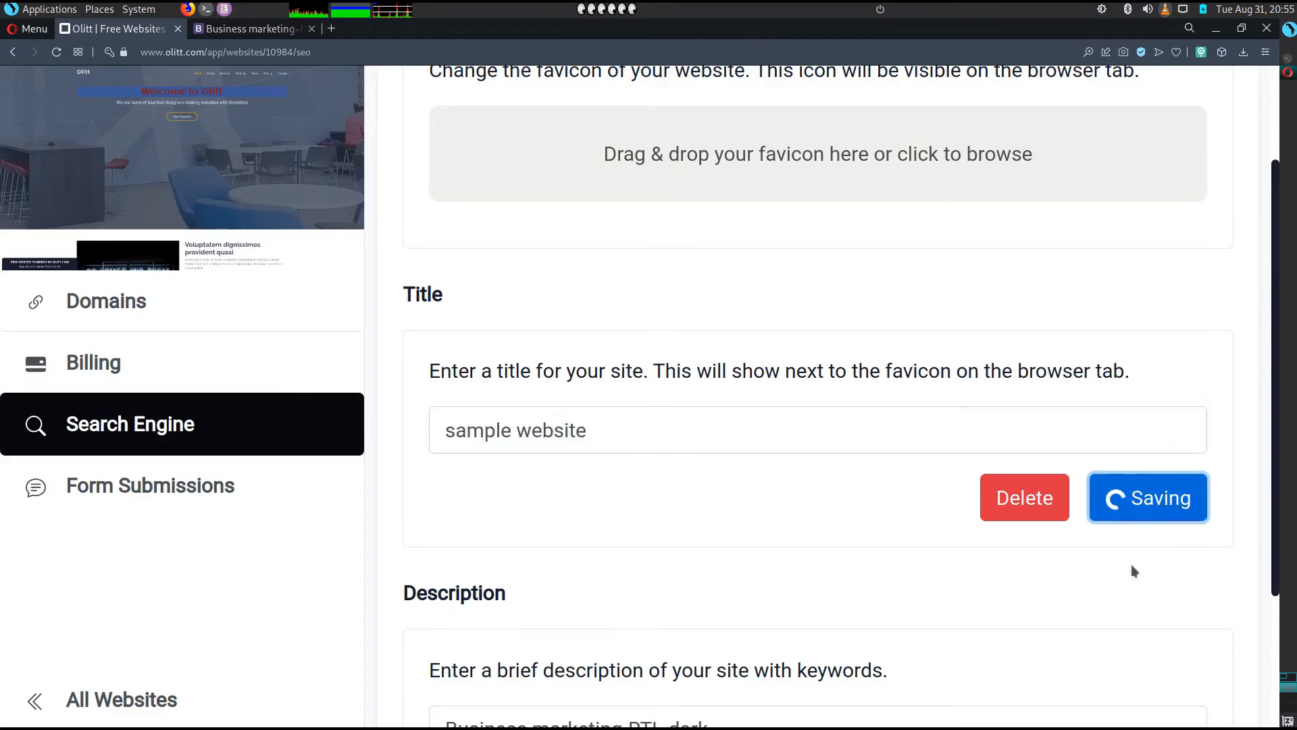
Replace the site description with the copied text "sample website" and save both the description and the title.
scroll(507, 531, down, 3)
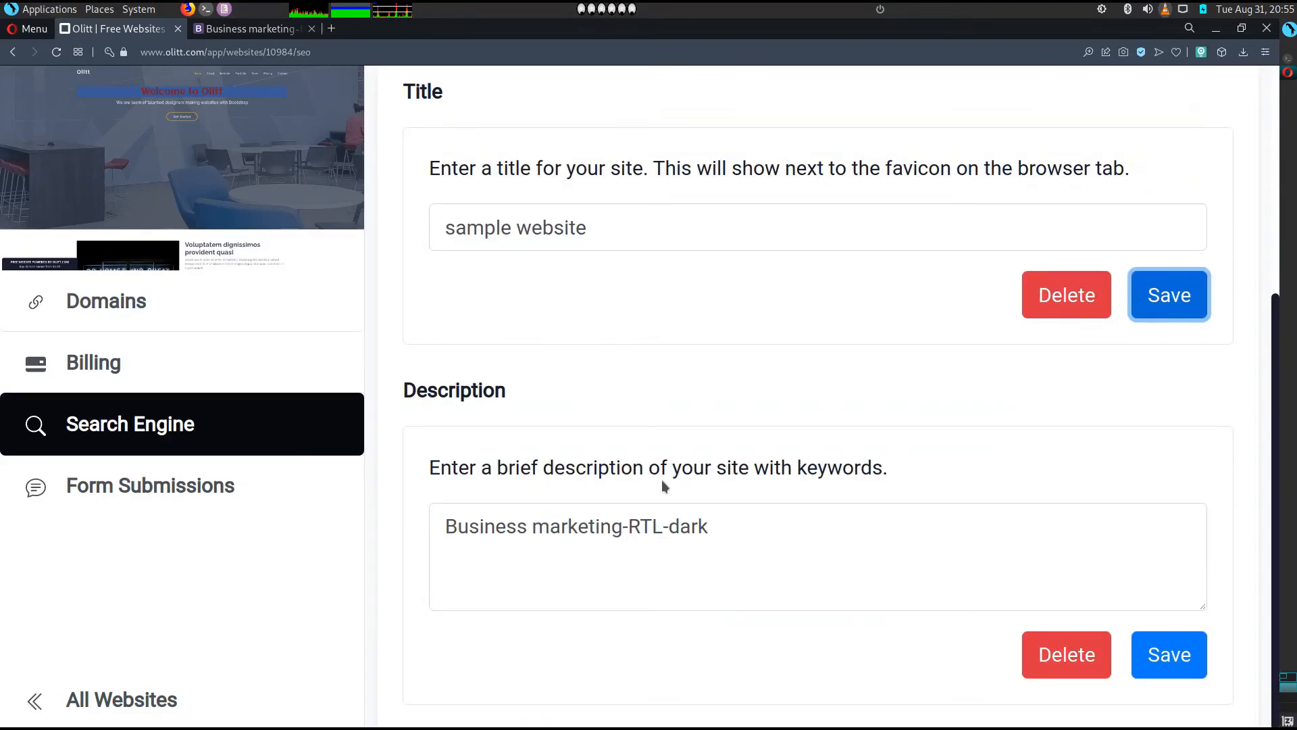
triple_click(640, 539)
right_click(640, 539)
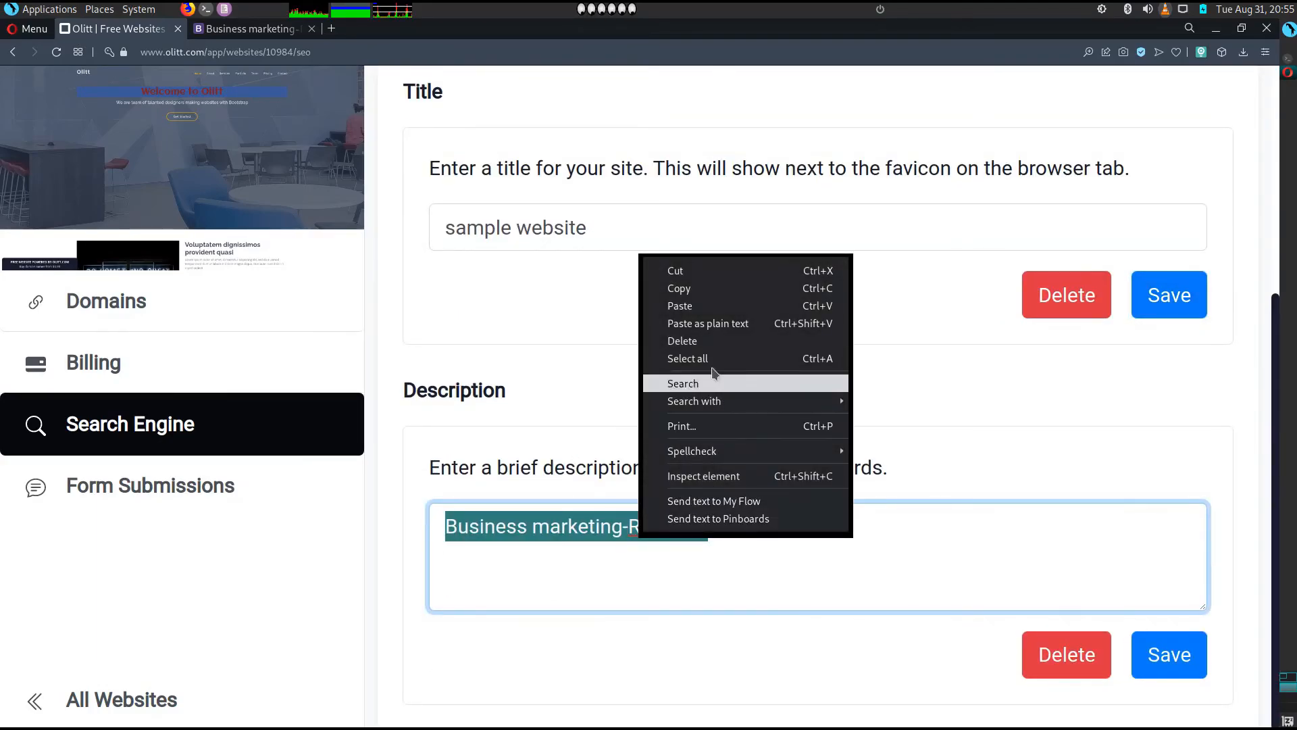
click(710, 306)
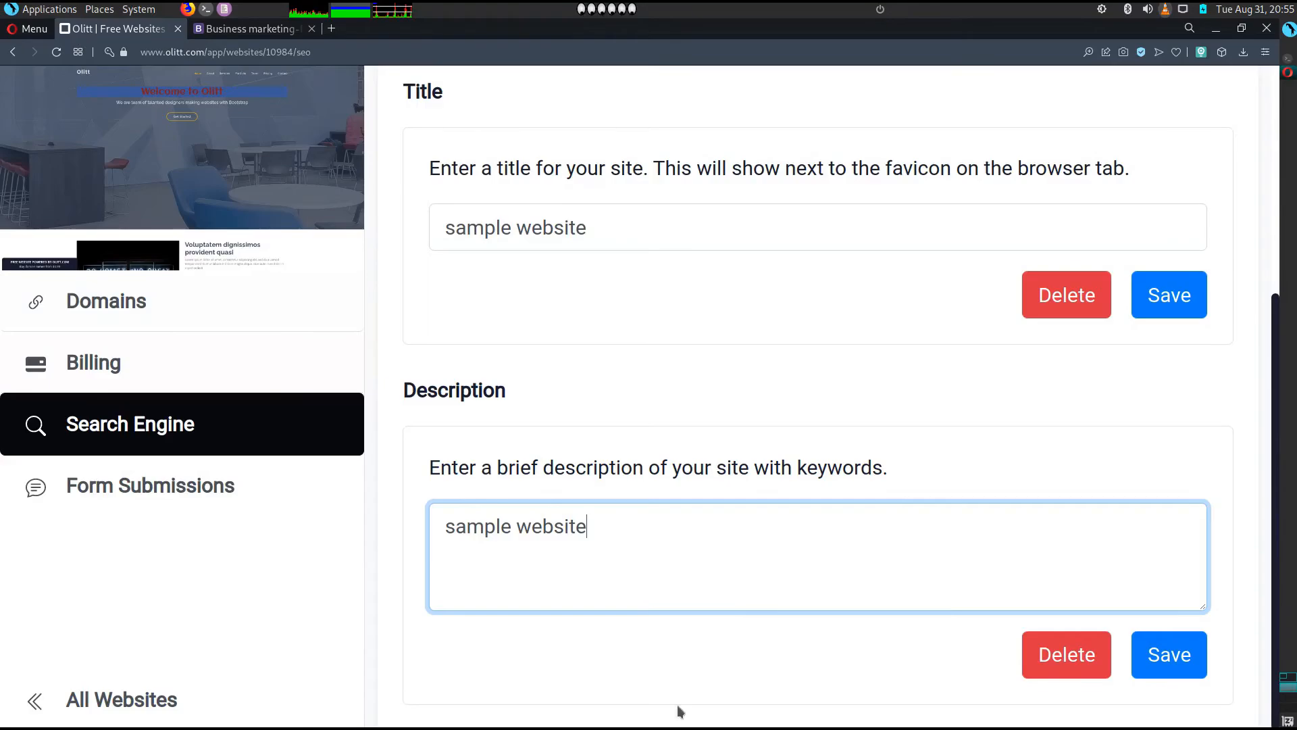
click(1166, 654)
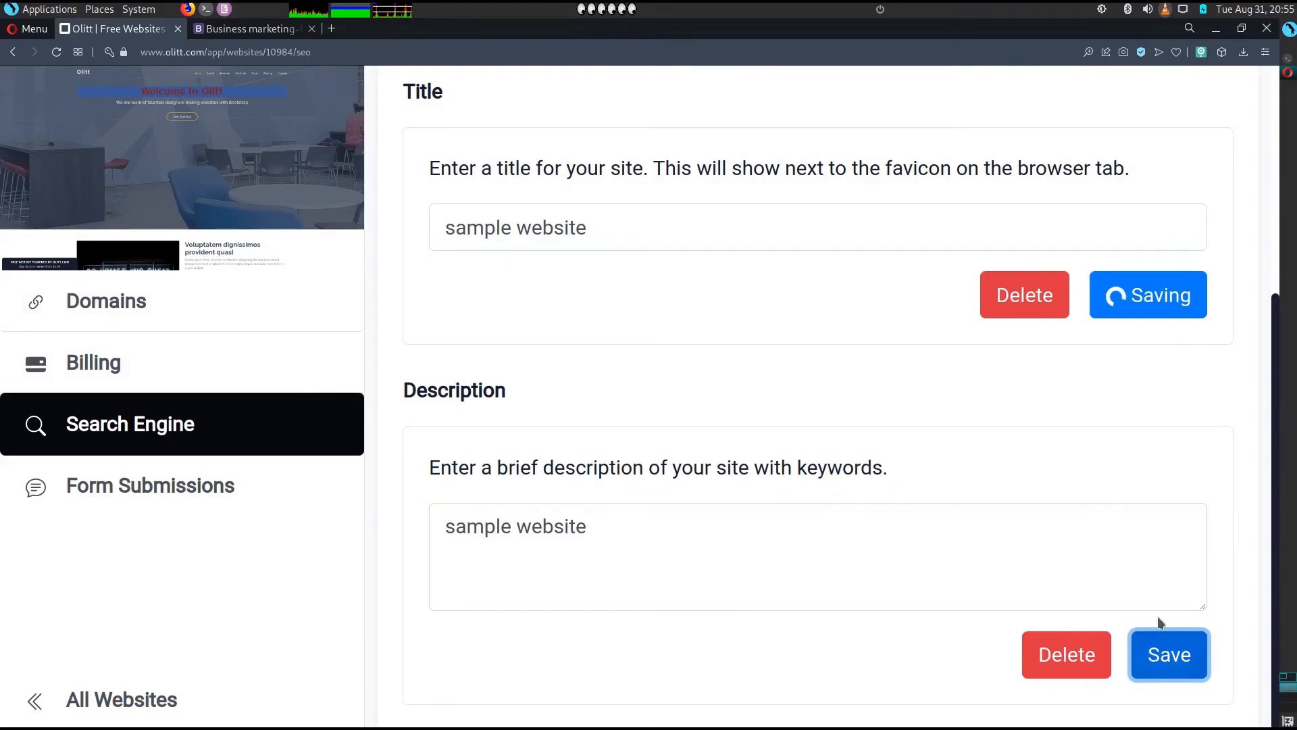
click(1139, 312)
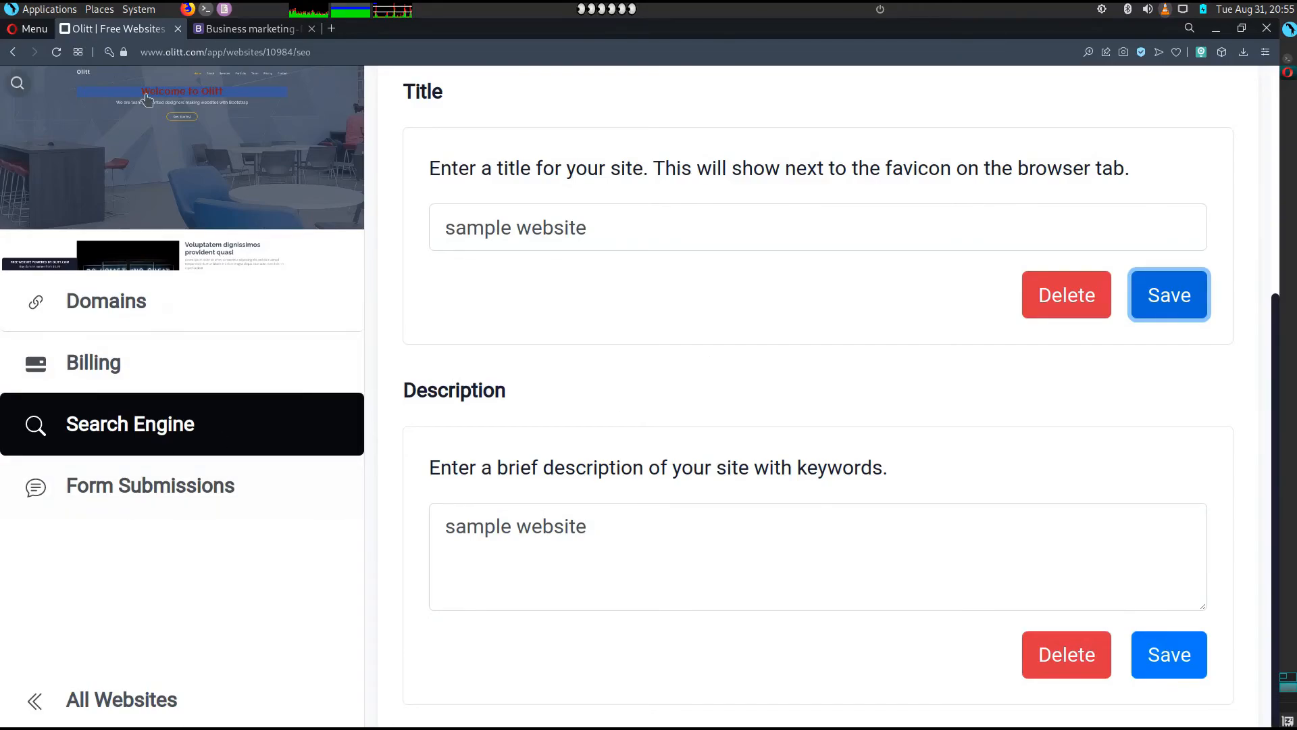
Reload the published site to check its title in the browser, and return to the SEO settings.
click(245, 29)
click(56, 52)
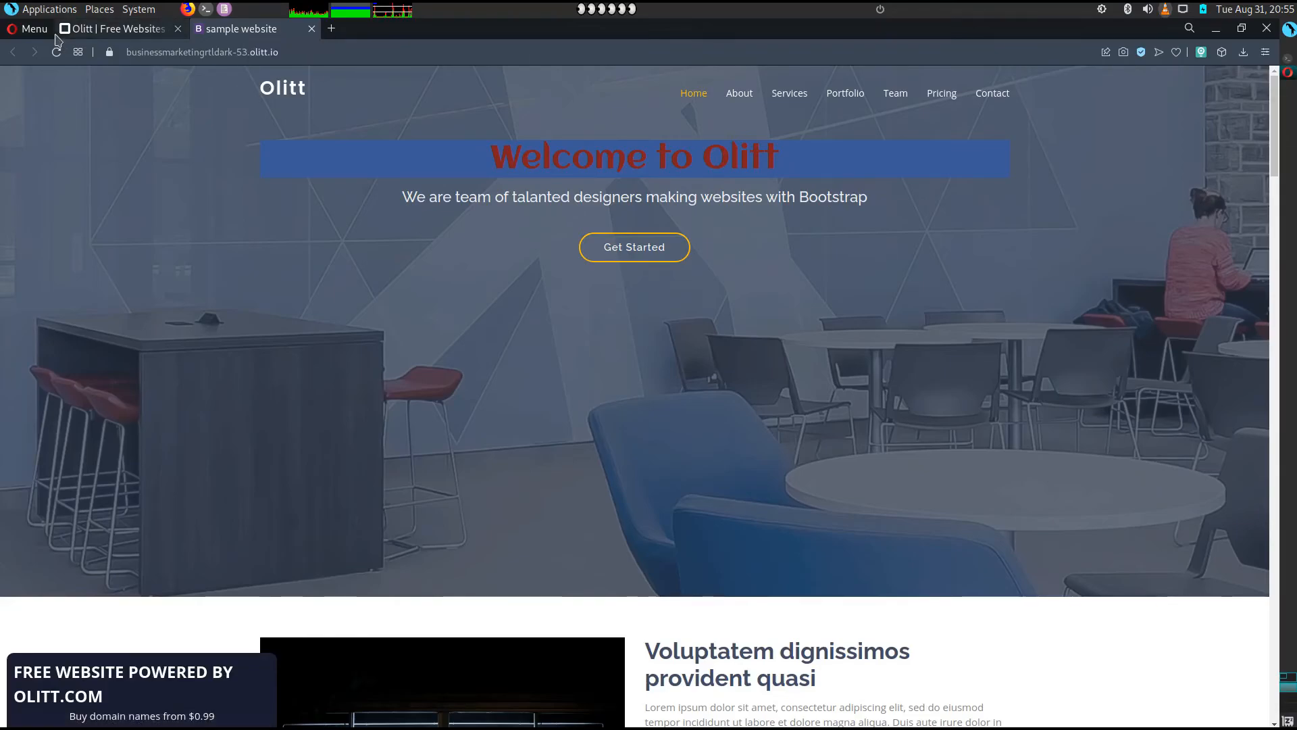
click(80, 42)
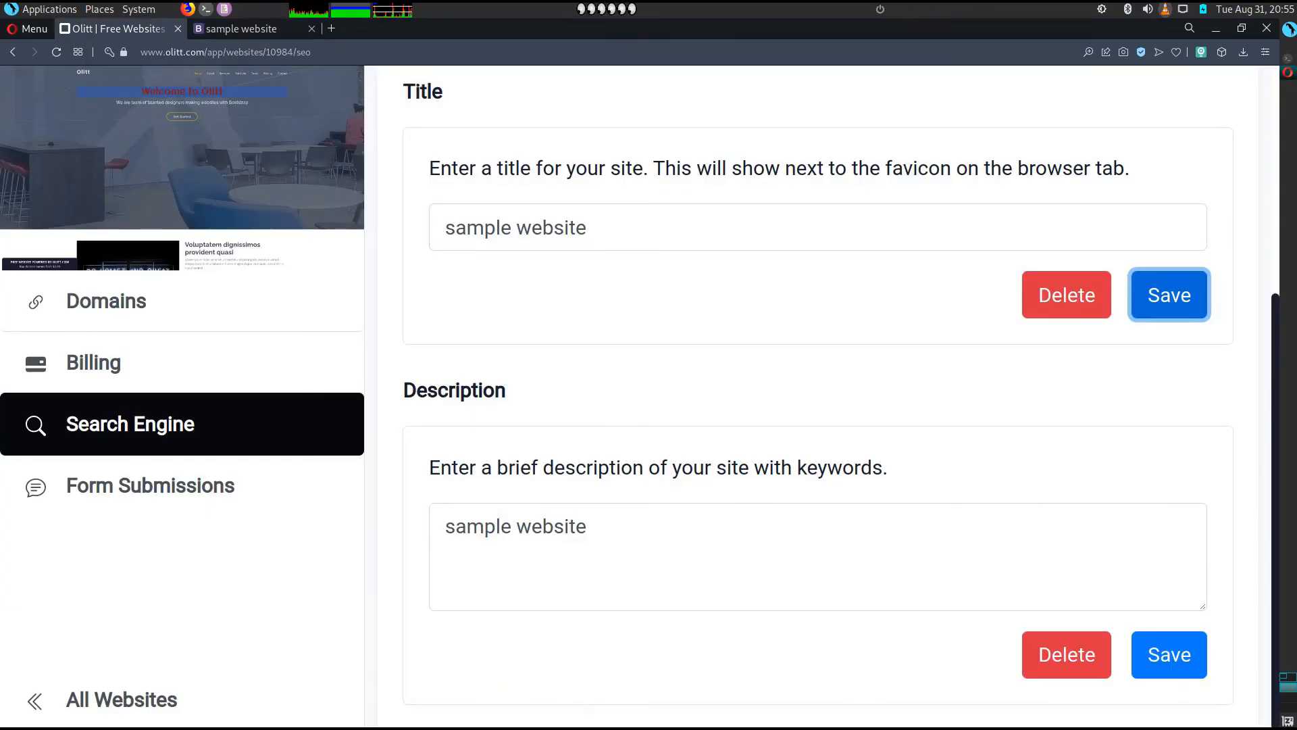
Return to the websites list, close the published site, and inspect the custom domain listed under Business marketing-RTL-dark.
click(125, 699)
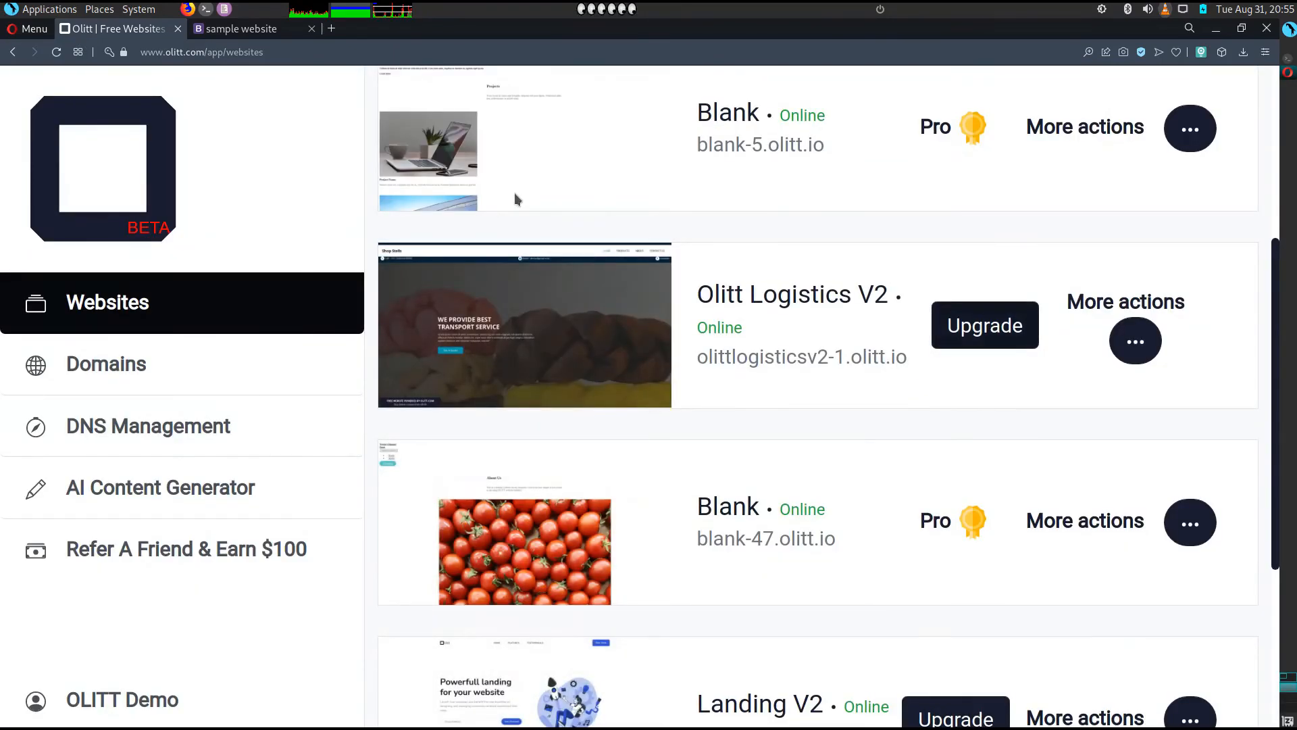
click(313, 30)
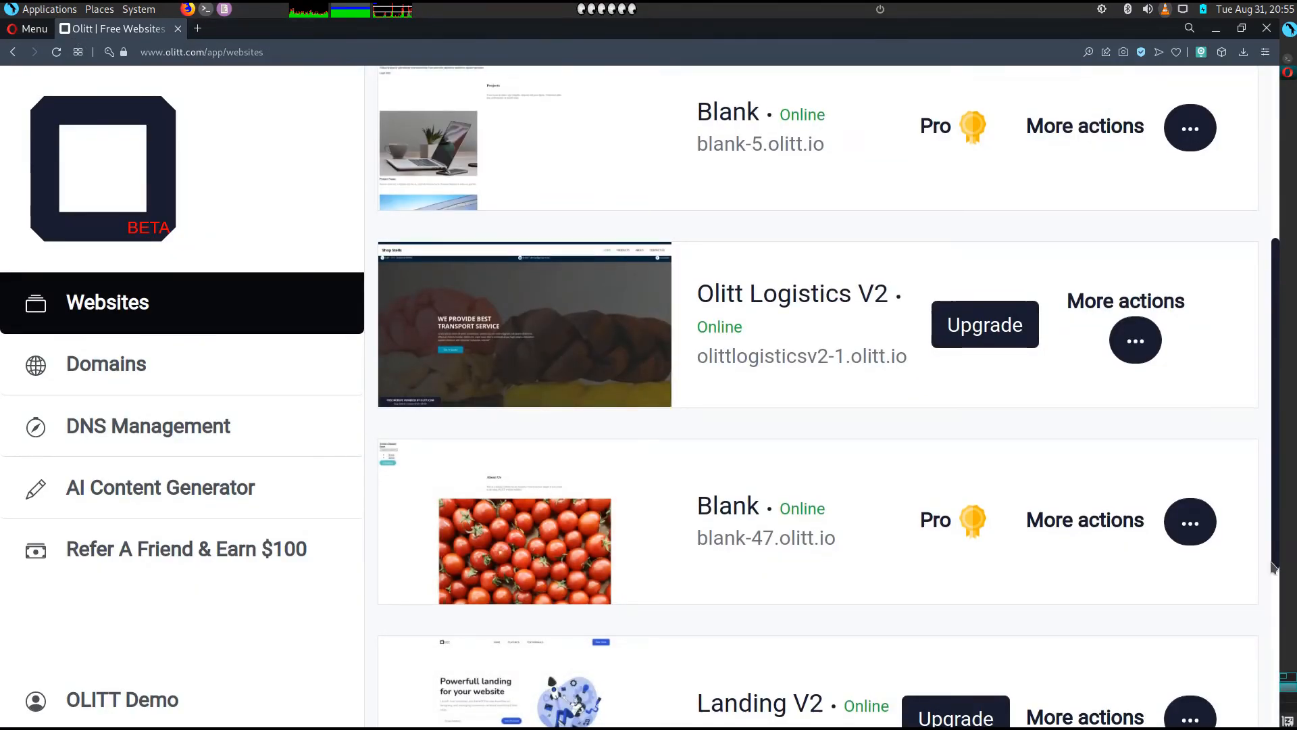
scroll(1262, 579, down, 5)
drag(897, 671, 698, 669)
click(960, 670)
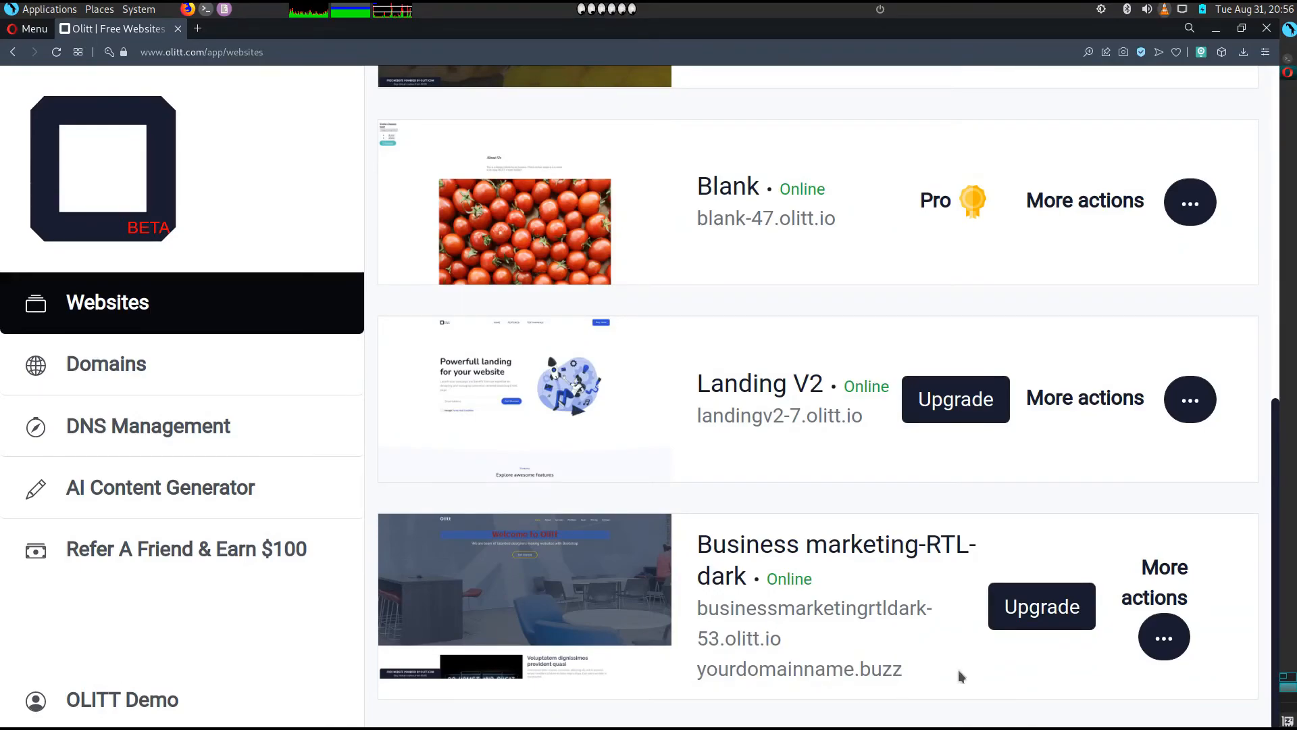
Visit the Business marketing-RTL-dark site on its custom domain, check its connection security and page, and reopen the site's actions in the websites list.
click(1163, 637)
click(1113, 295)
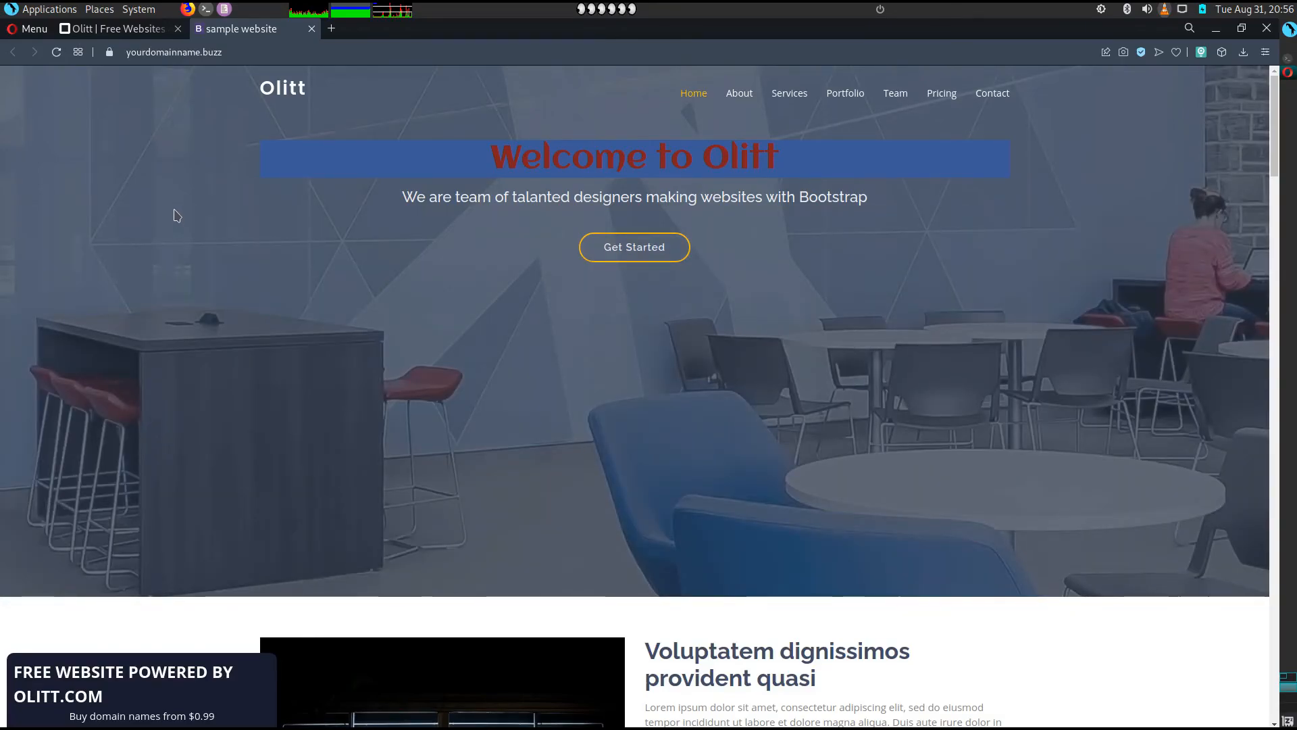
click(110, 53)
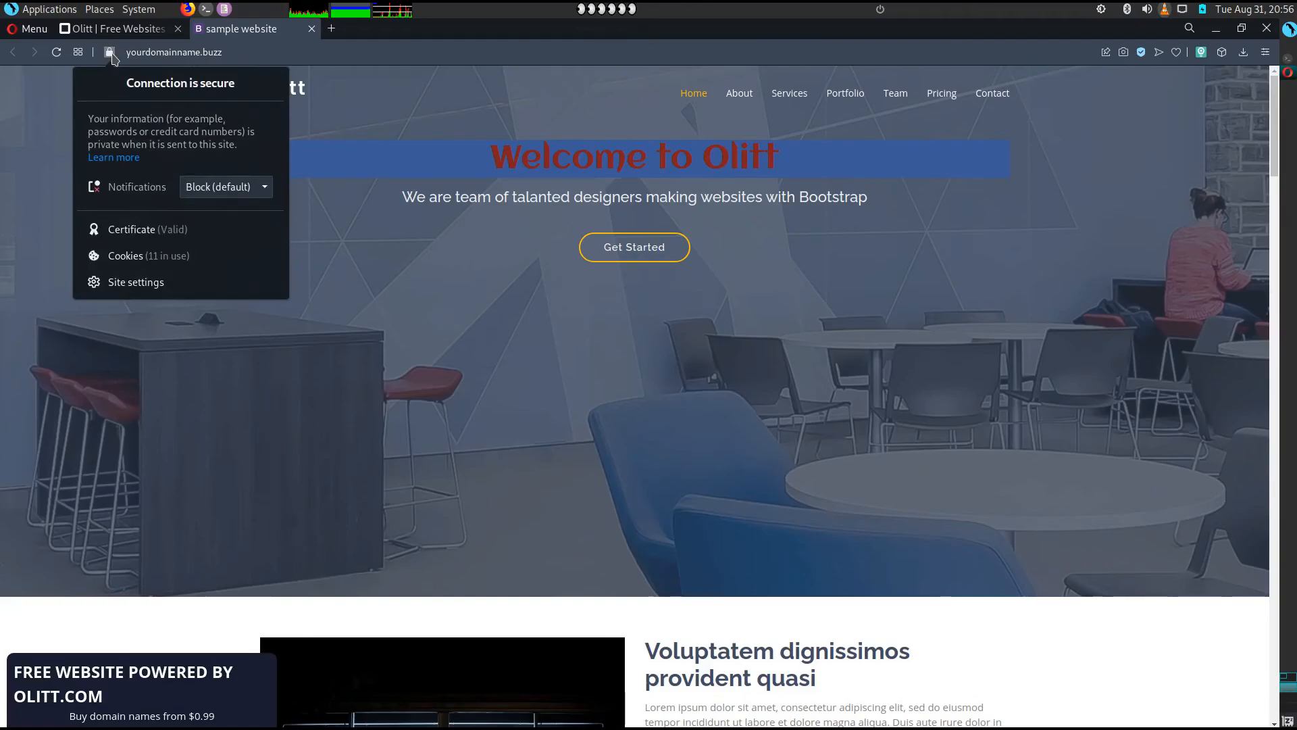
click(572, 496)
scroll(640, 487, down, 10)
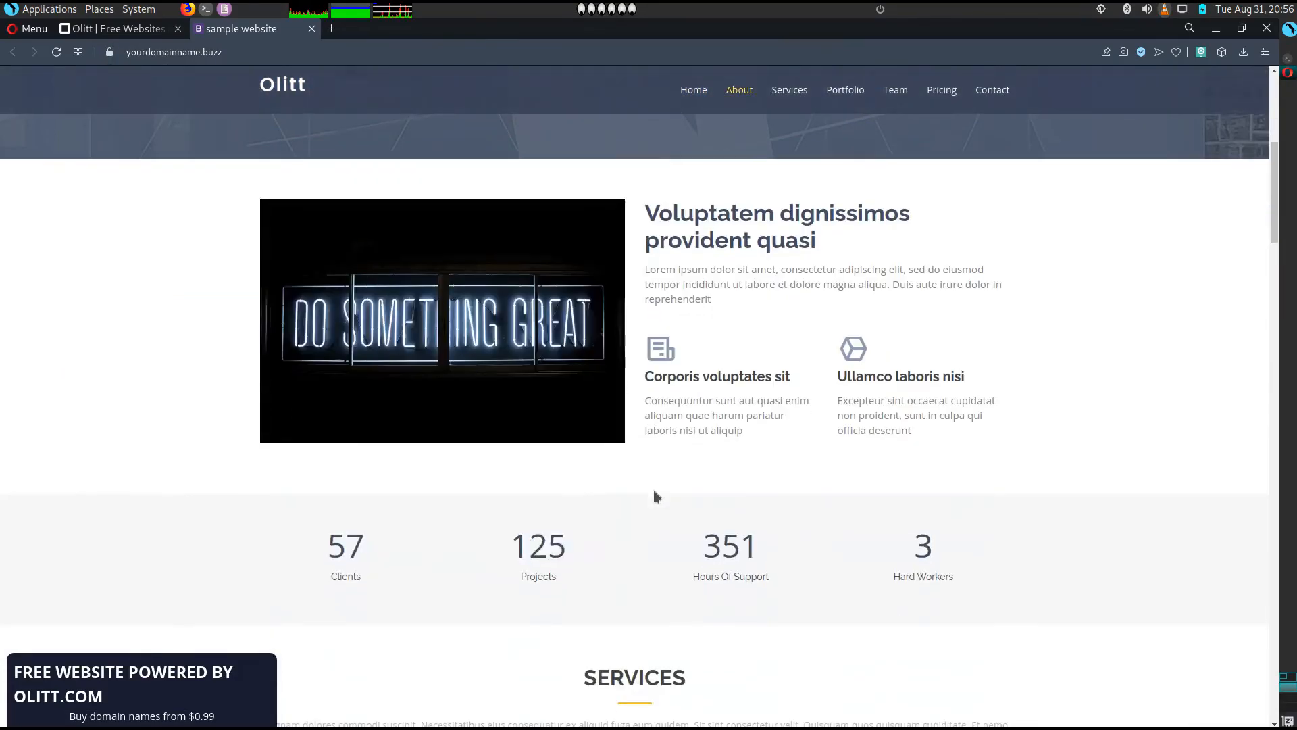
scroll(654, 501, up, 8)
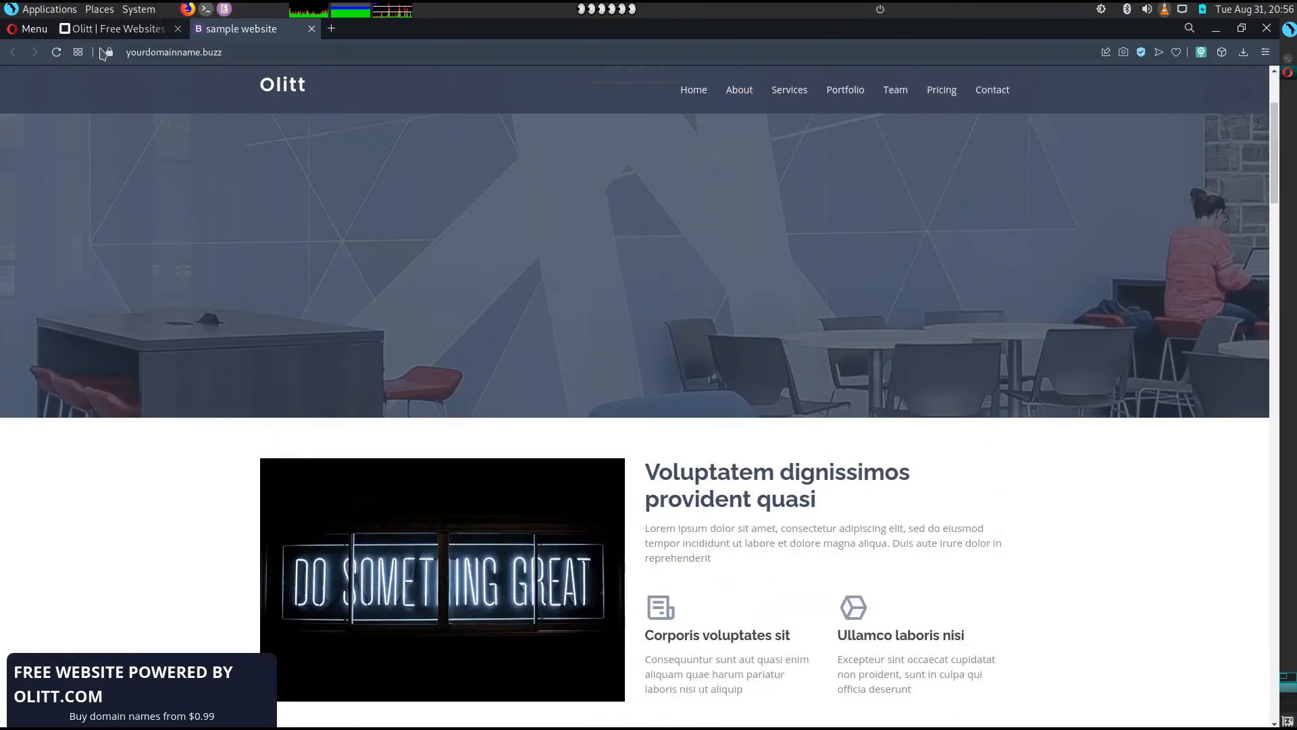
click(115, 30)
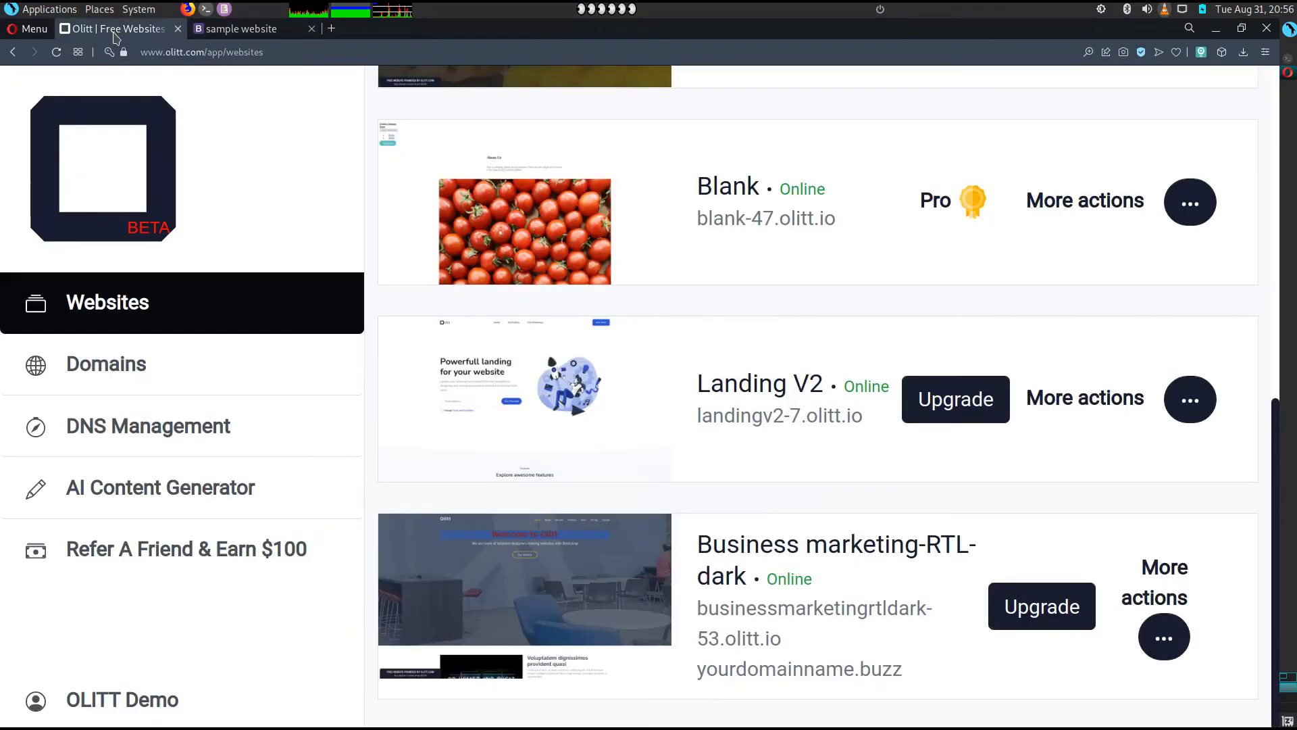
click(1166, 651)
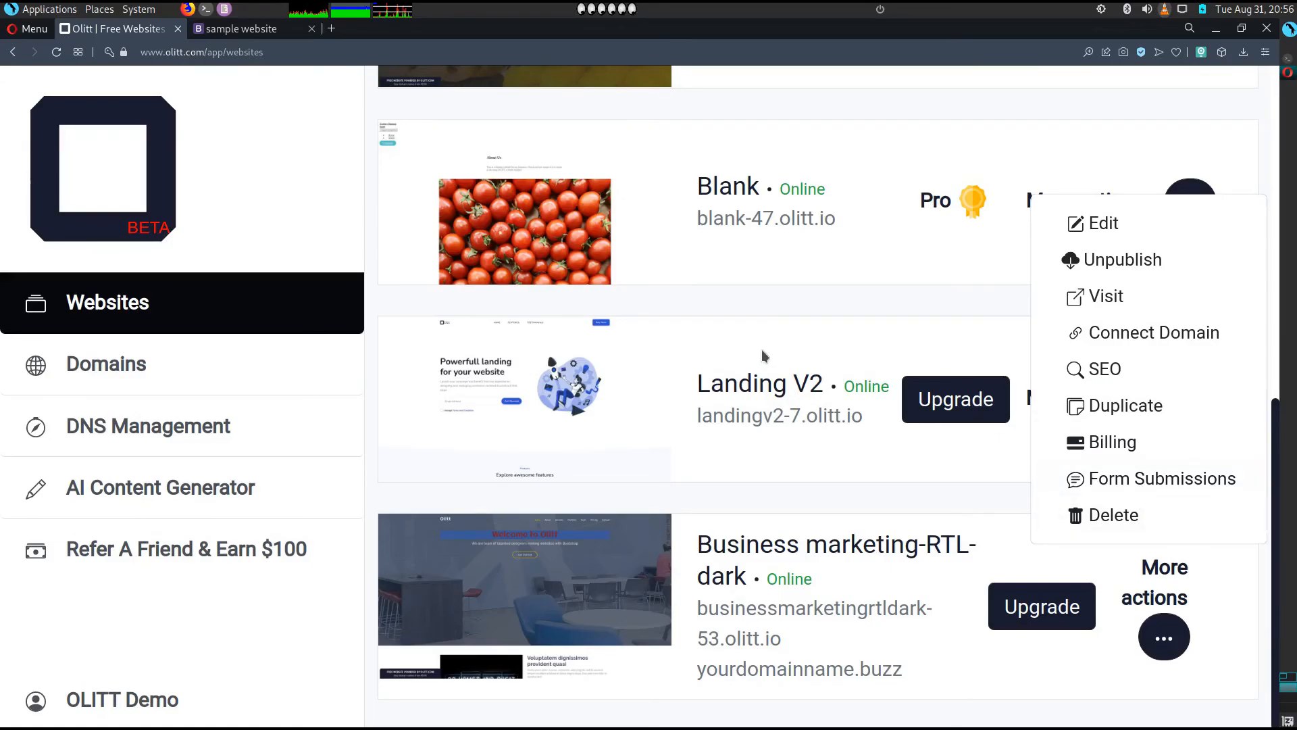
In the published site's contact form, enter "olitt" as the name and fill in the sender's e-mail address.
click(243, 34)
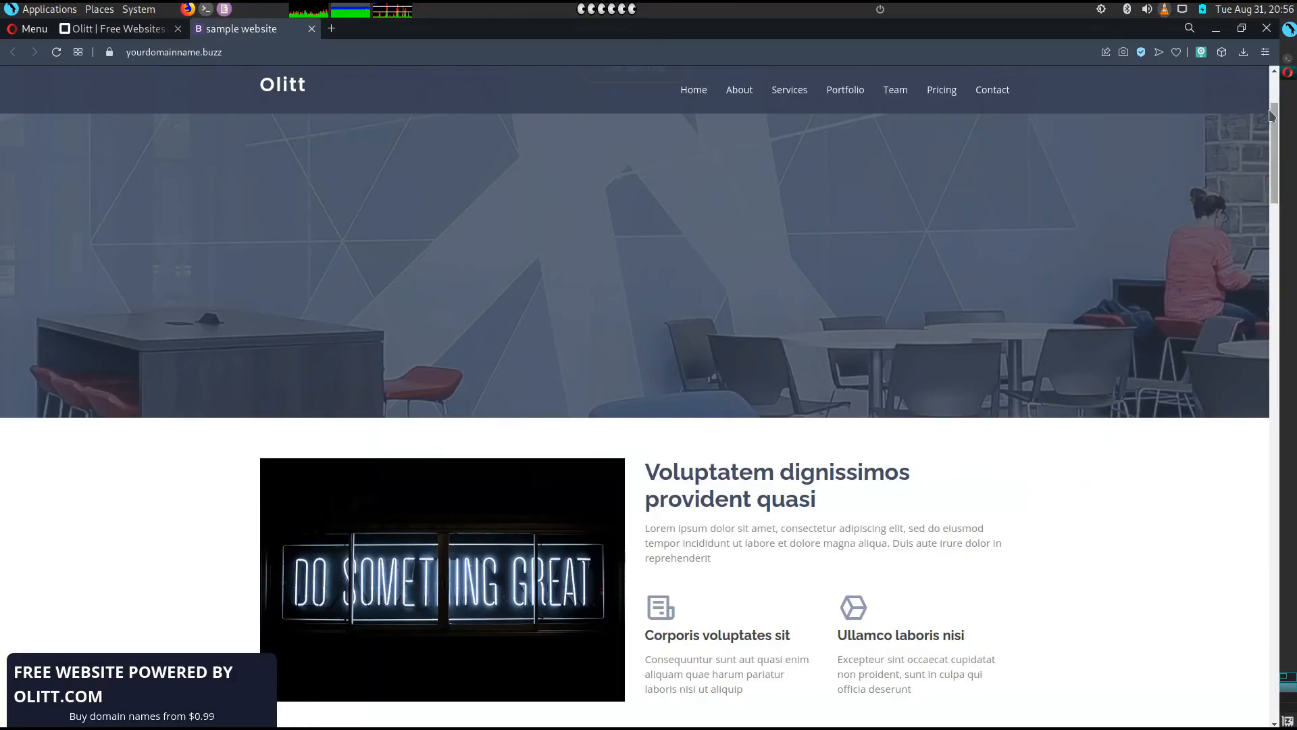
drag(1275, 152, 1212, 592)
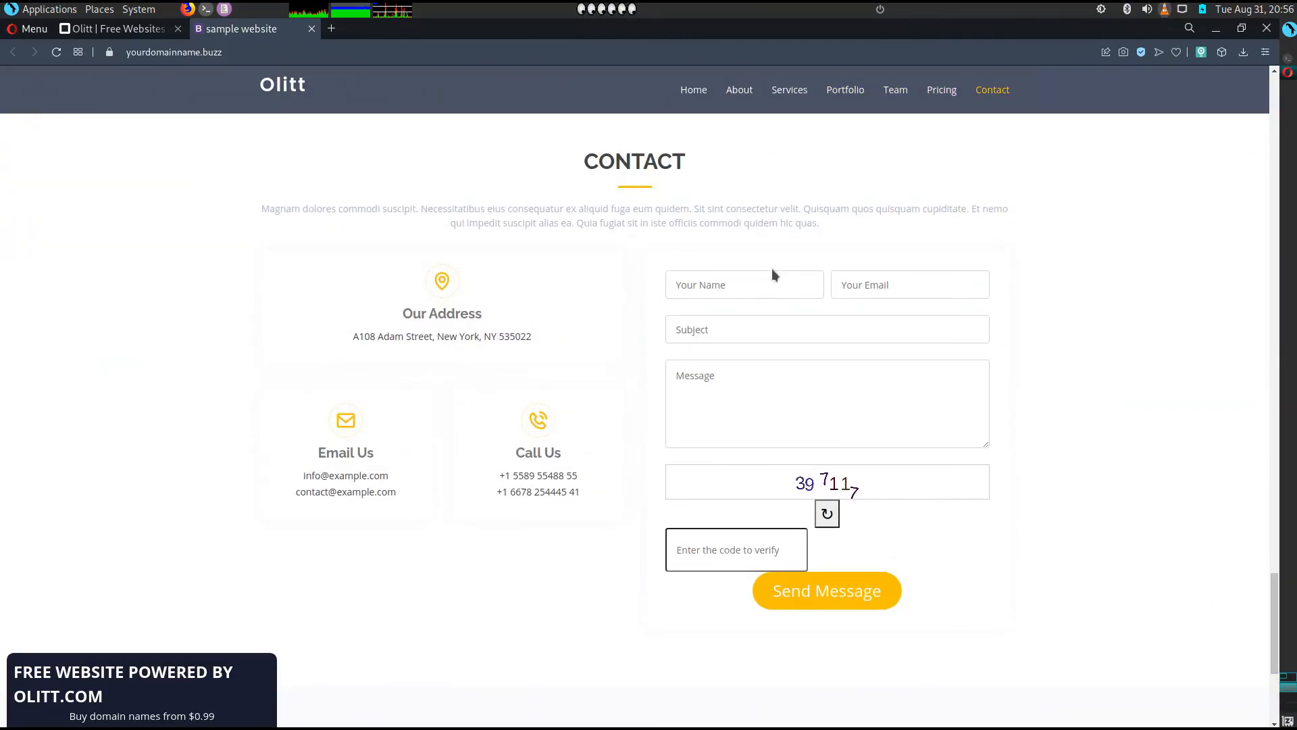
click(702, 284)
text(olitt)
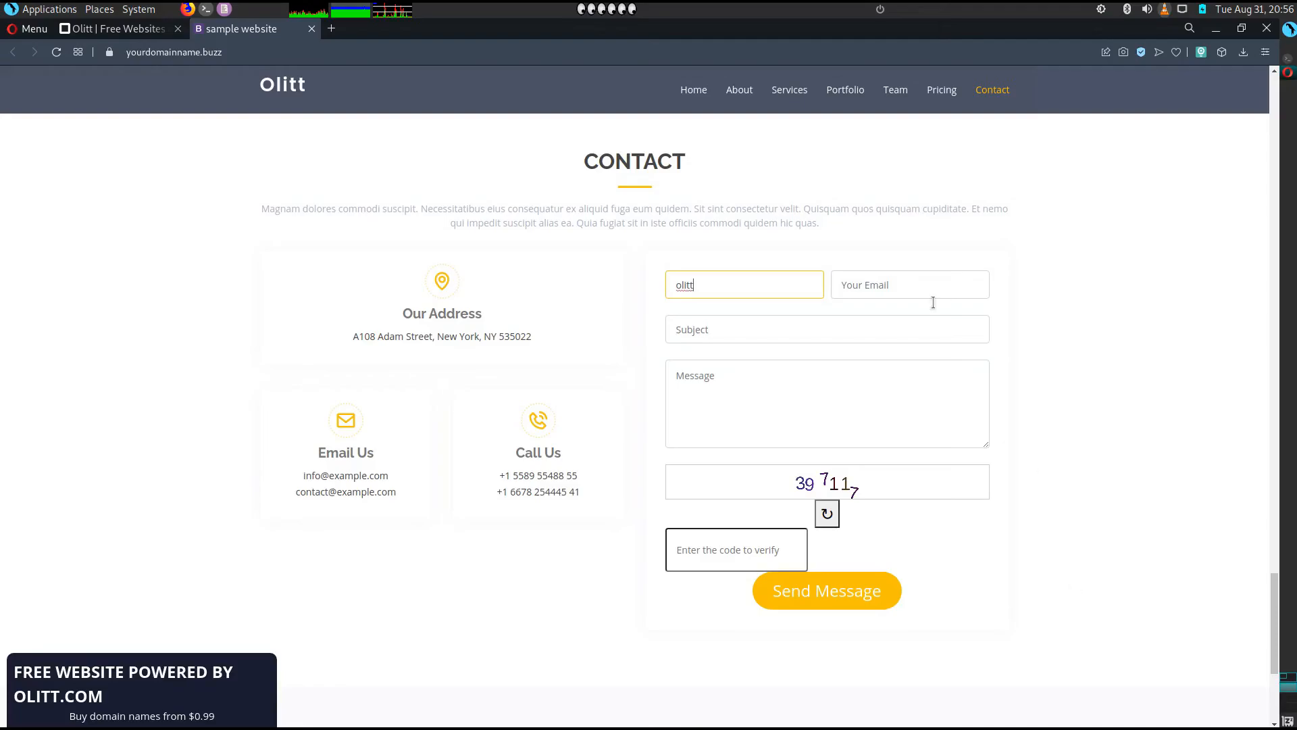
click(910, 277)
text(olitte)
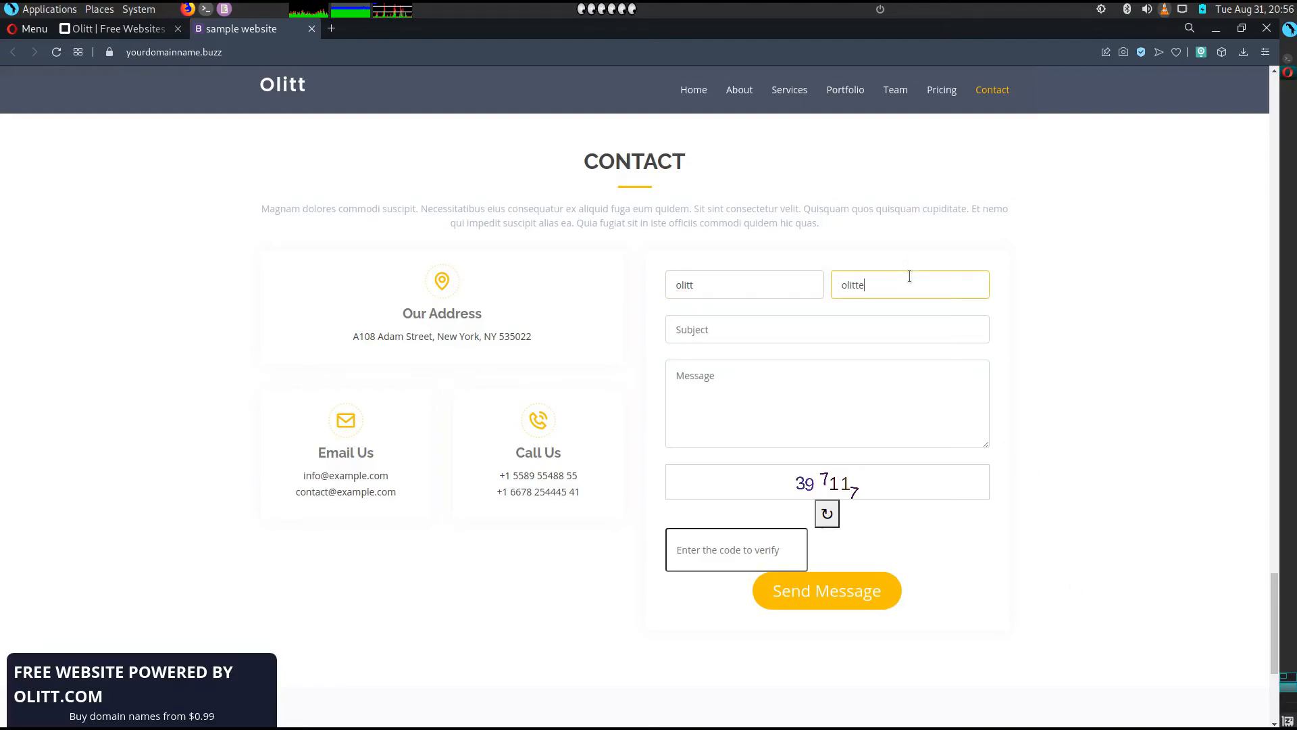
text(xample@o)
key(BackSpace)
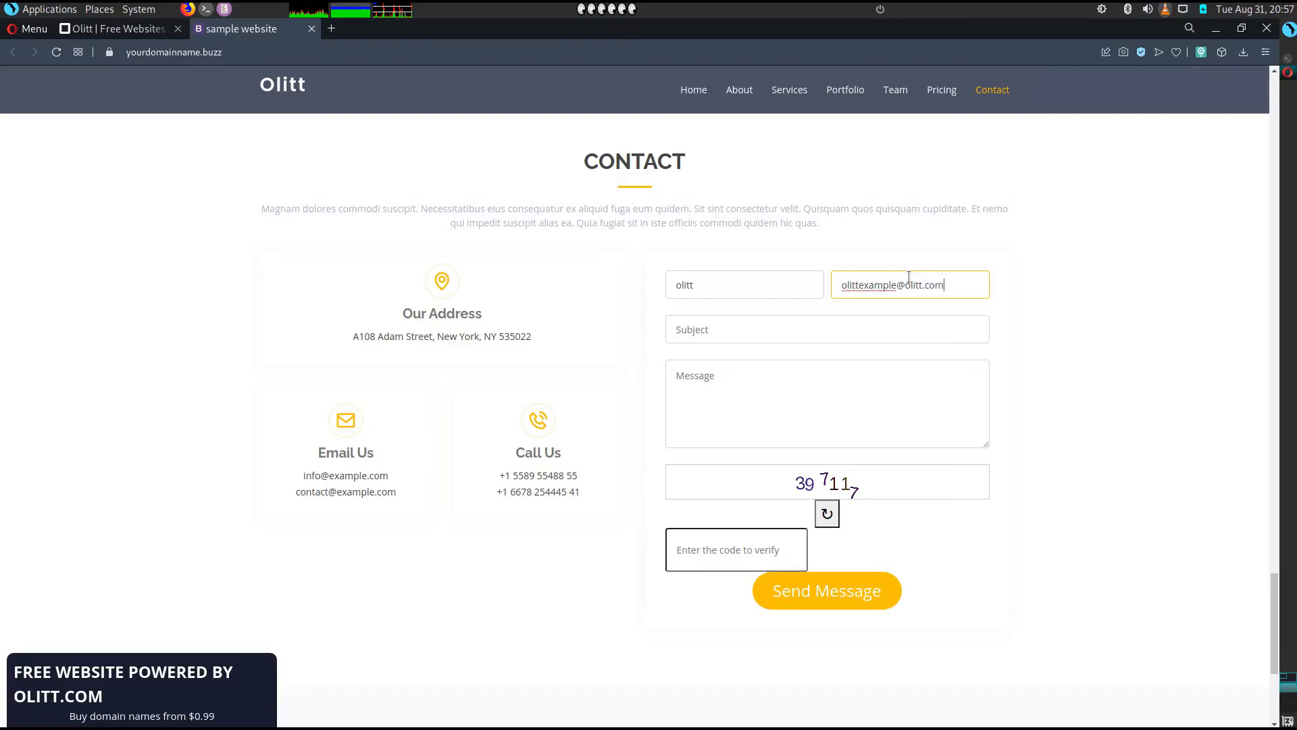
Enter "sample" as the contact form's subject and "hello" as its message.
click(734, 331)
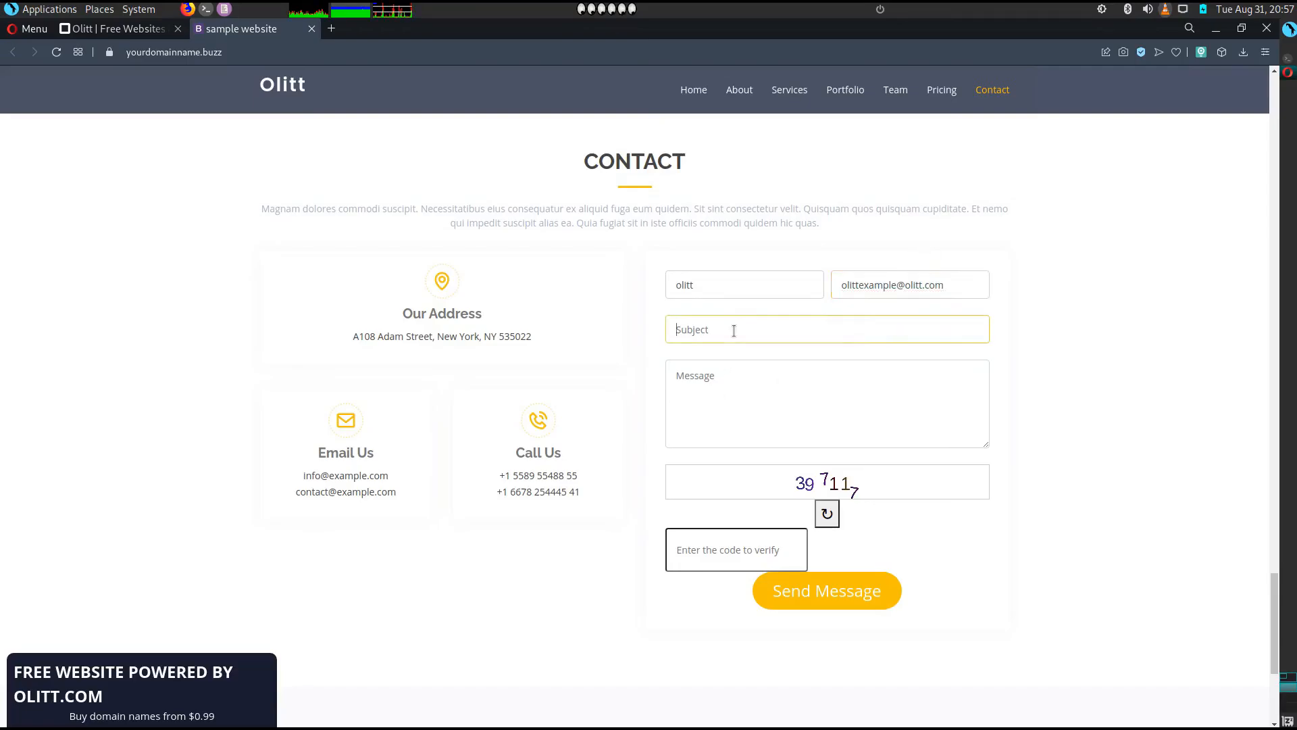
text(sa)
text(hello)
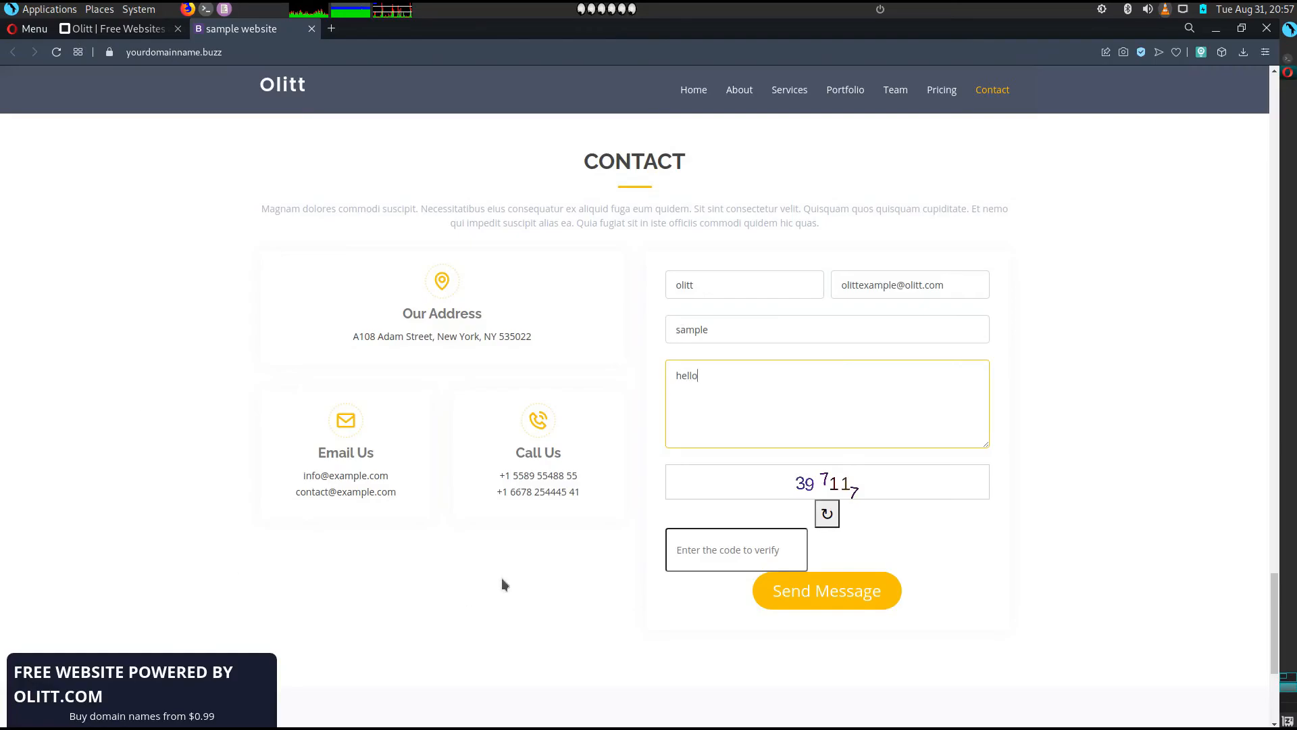
Enter the displayed verification code in the contact form and send the message.
click(704, 557)
text(397)
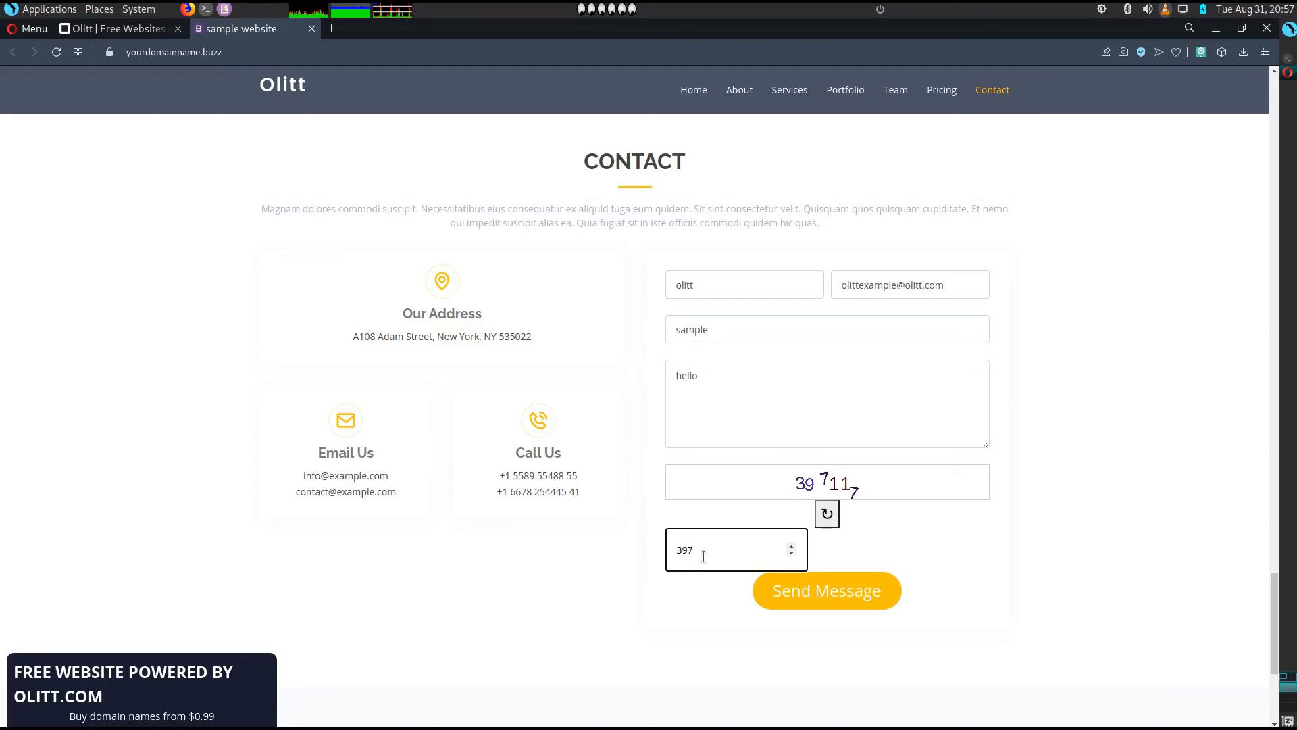
text(117)
click(841, 595)
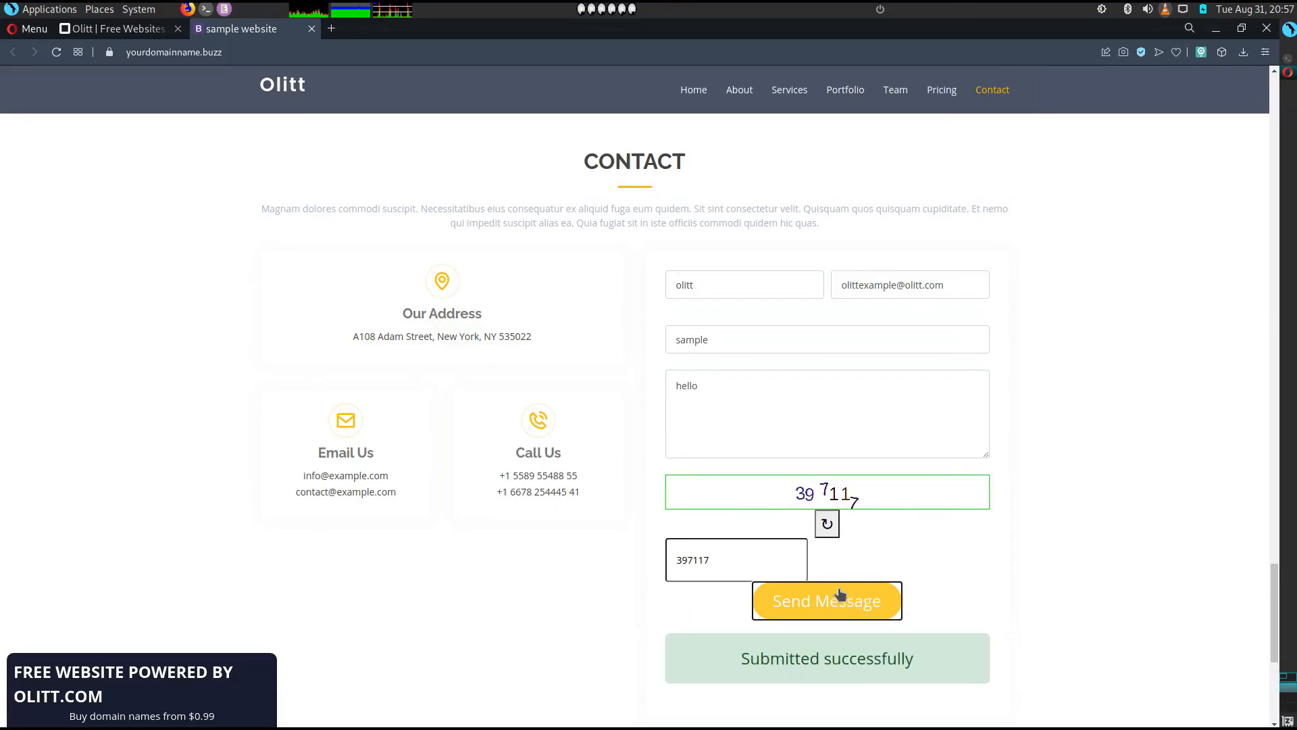
scroll(838, 601, down, 3)
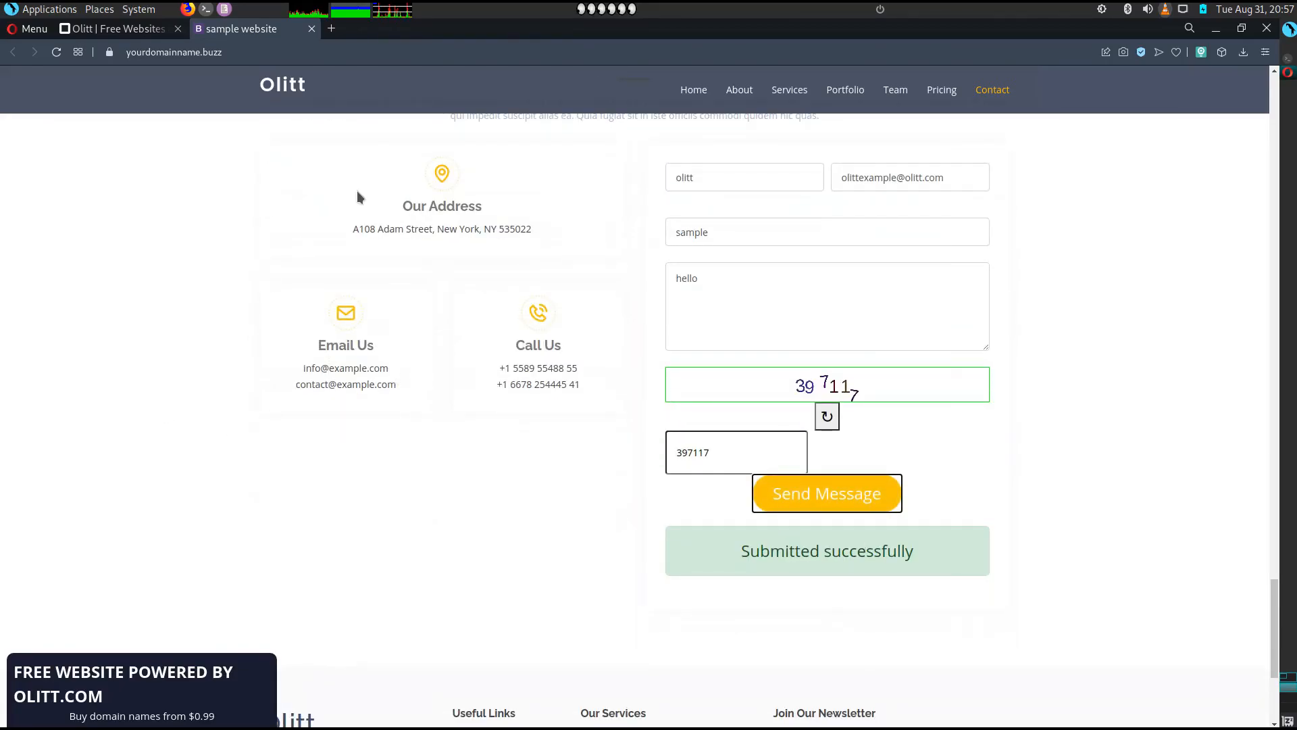
Return to the website builder, open the form submissions of Business marketing-RTL-dark, and expand the contact form entry.
click(76, 37)
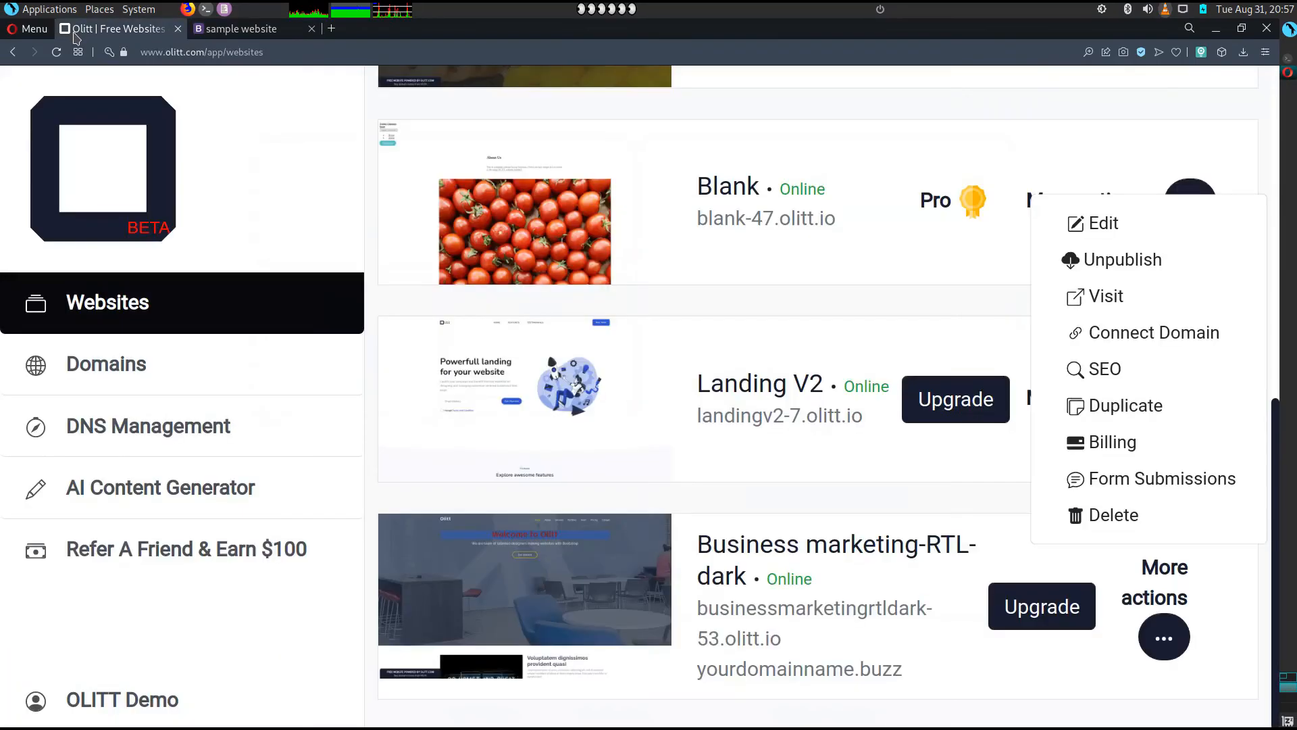
click(1176, 482)
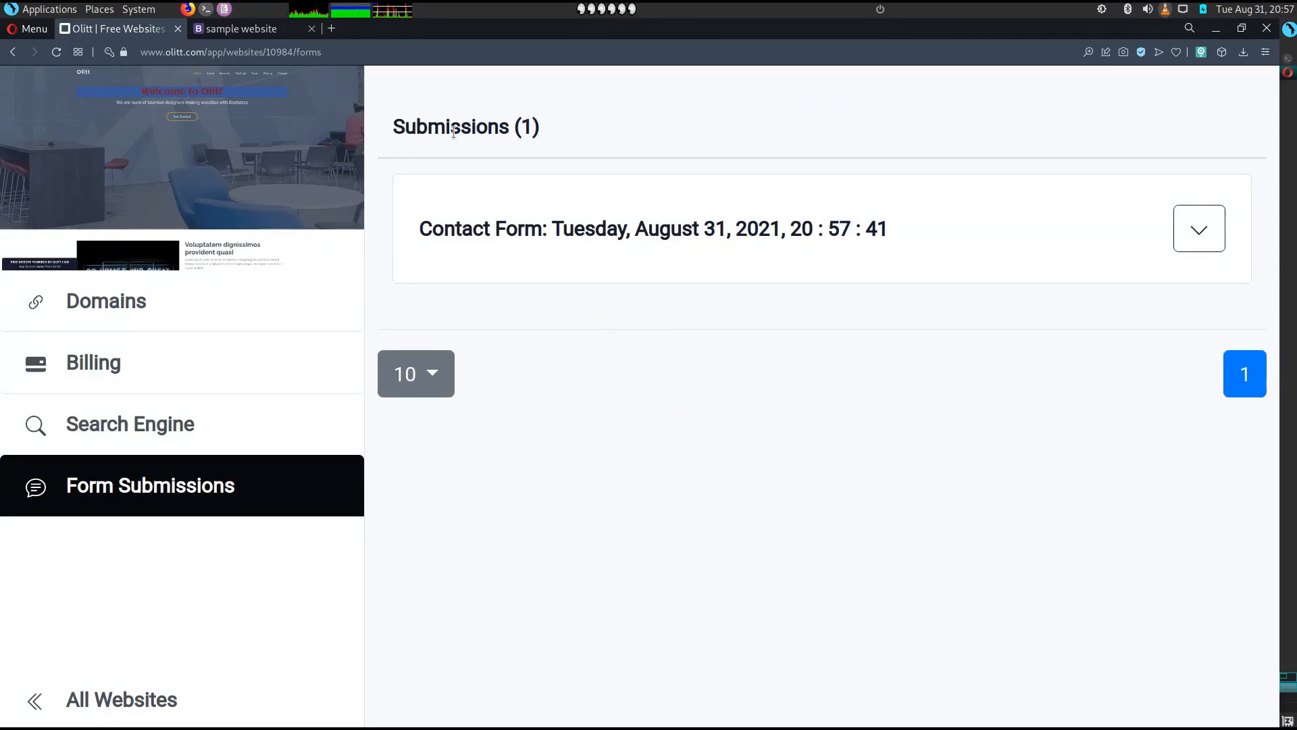
click(1198, 228)
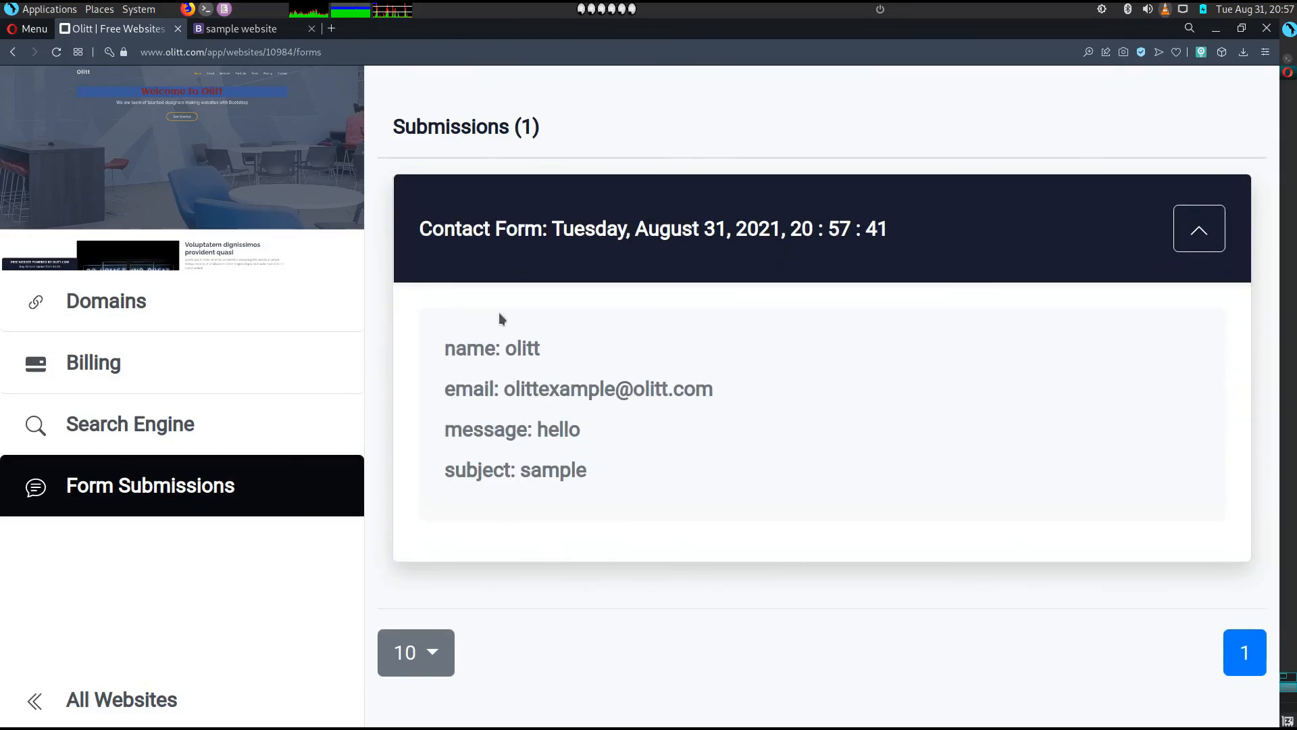
Review the submitted name, e-mail and message in the contact form entry, and return to the list of all websites.
double_click(526, 348)
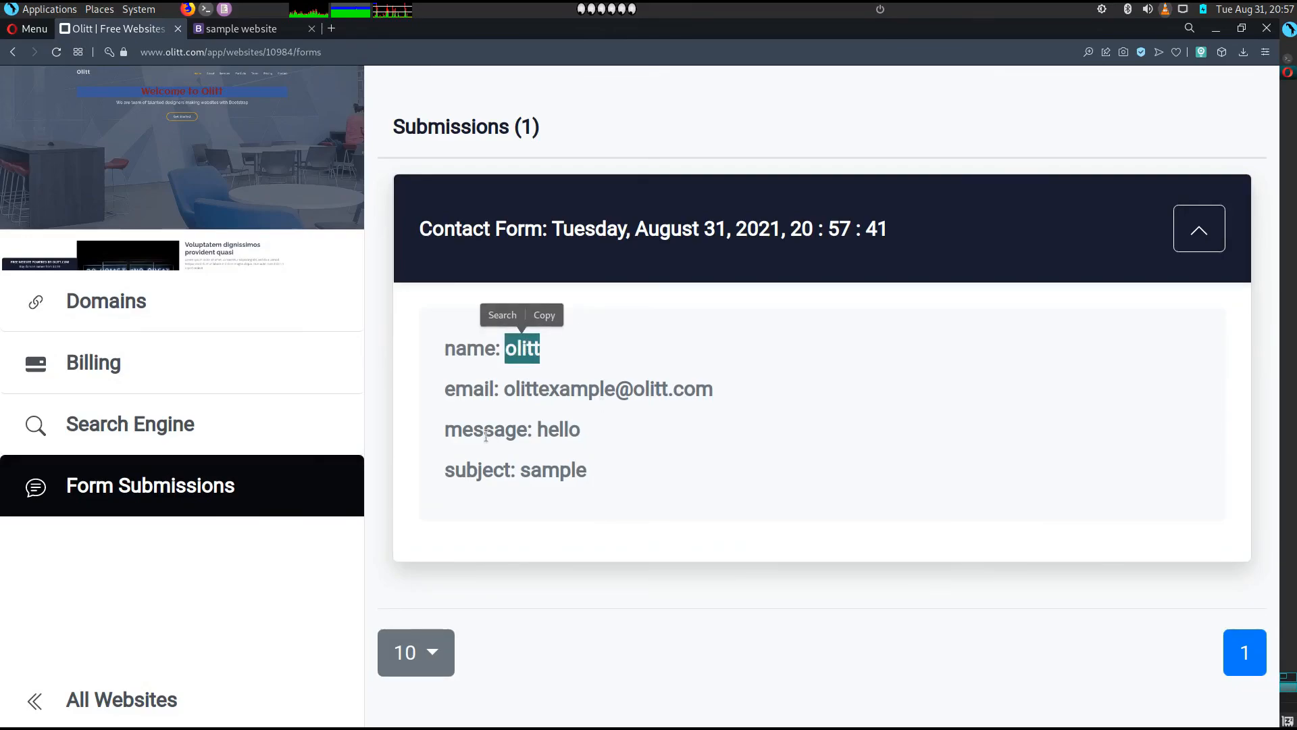
drag(500, 392, 795, 399)
click(685, 436)
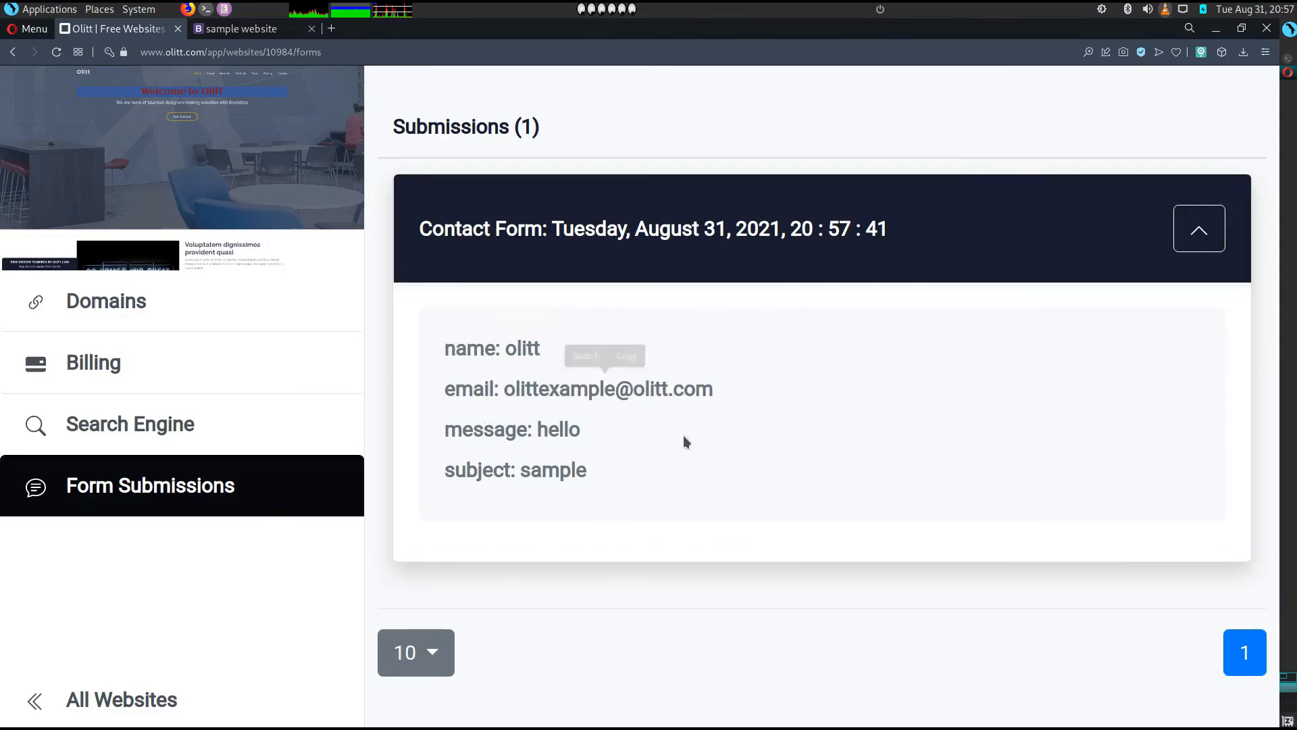
drag(541, 436, 672, 420)
click(672, 420)
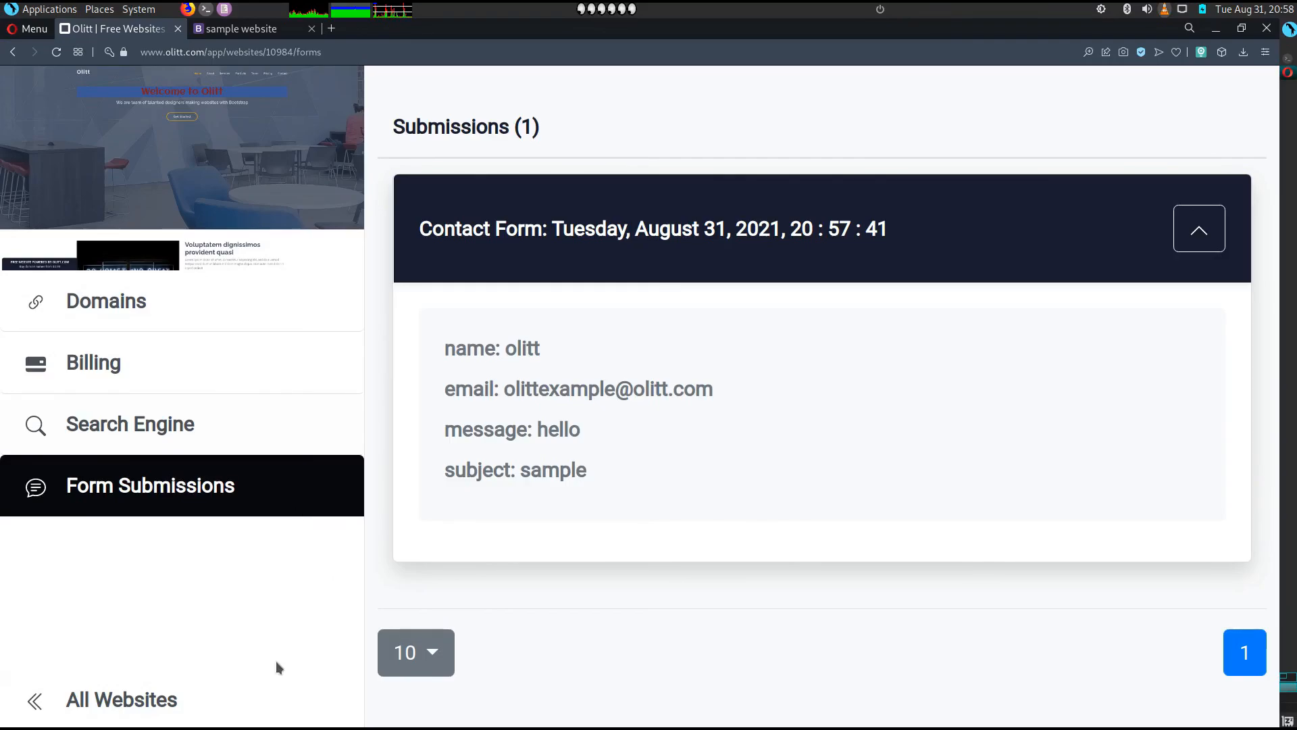
click(89, 699)
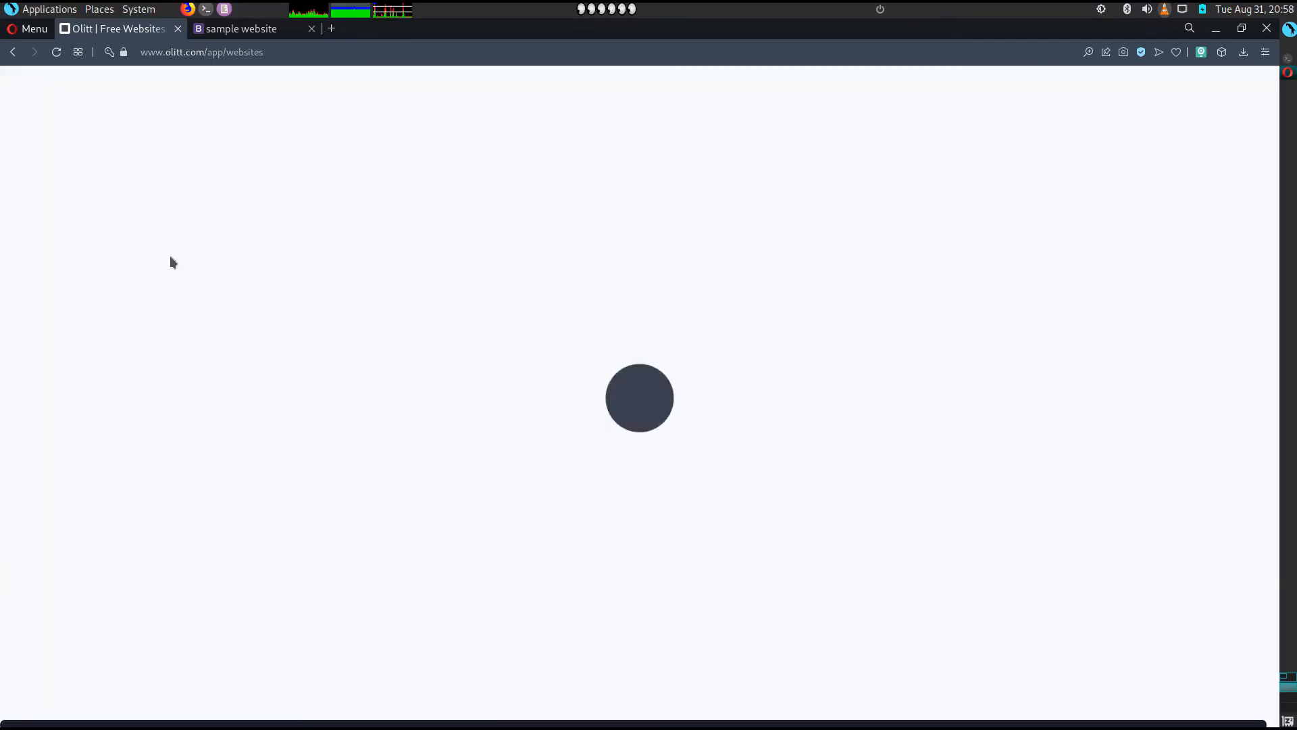